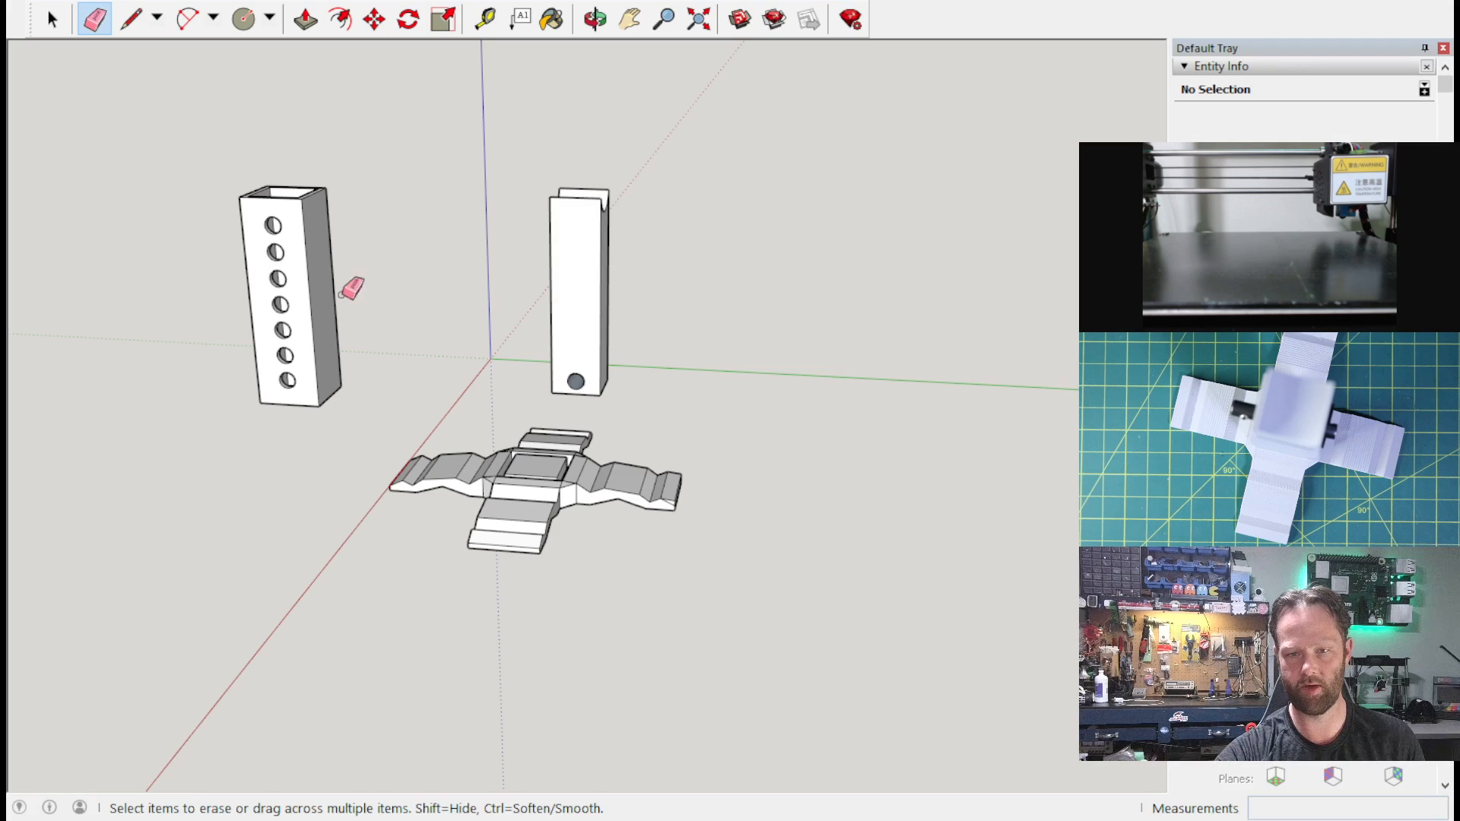
Step: Examine the tube with seven holes, the notched post and the cross-shaped base from several sides
click(43, 26)
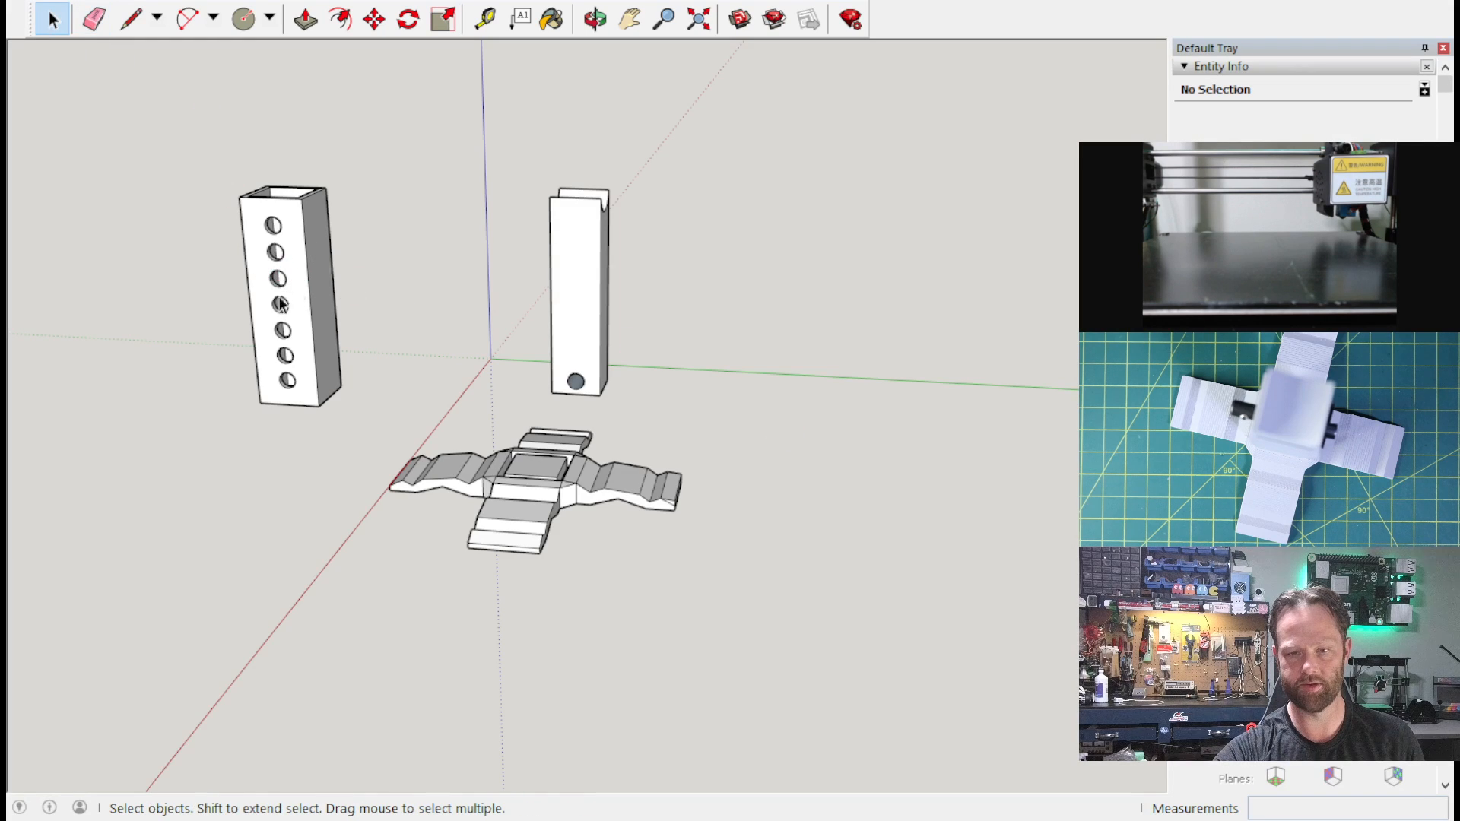
scroll(253, 316, up, 6)
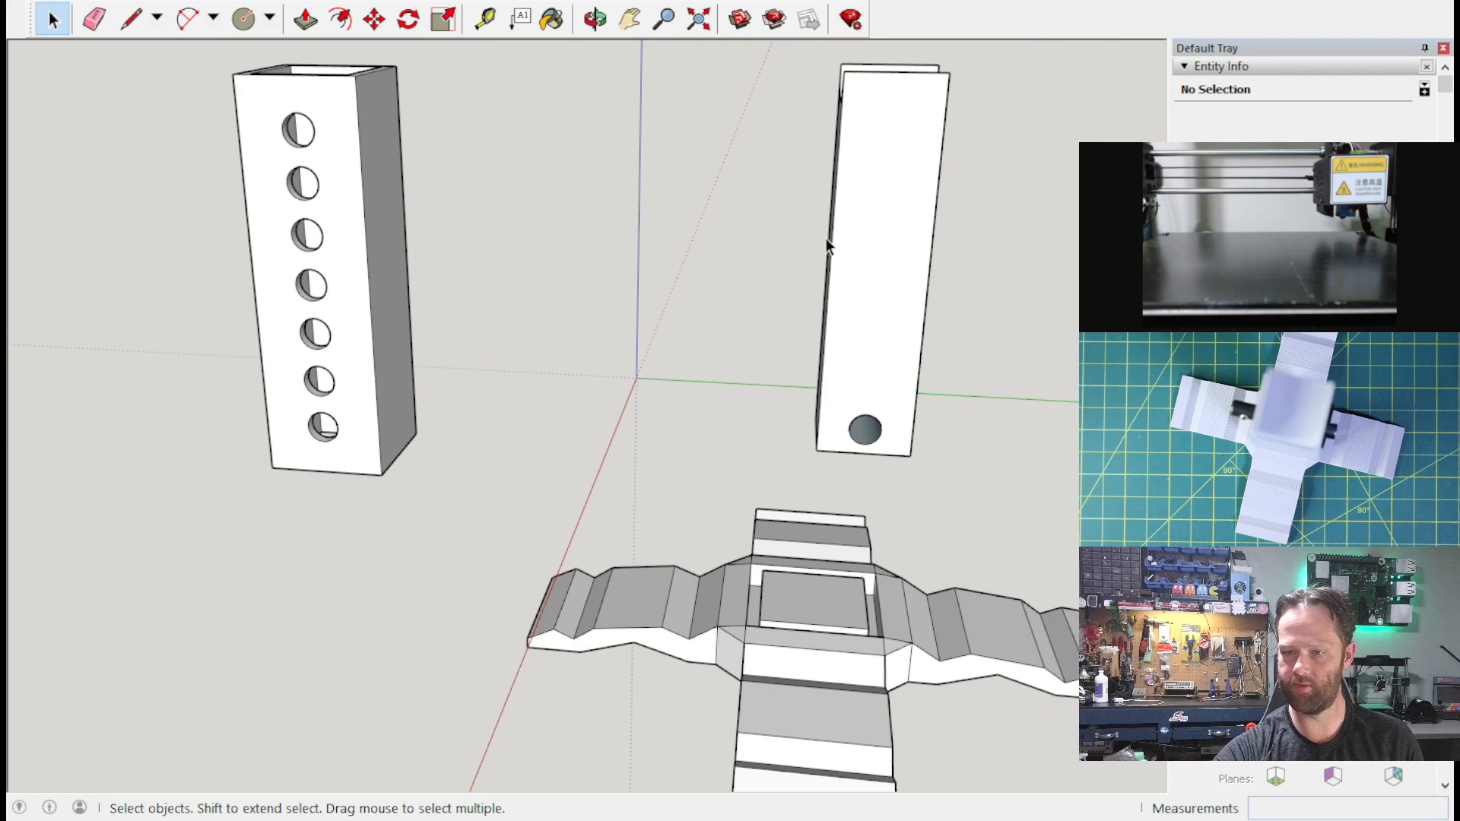
mouse_move(935, 257)
middle_down()
mouse_move(943, 274)
mouse_move(839, 235)
middle_up()
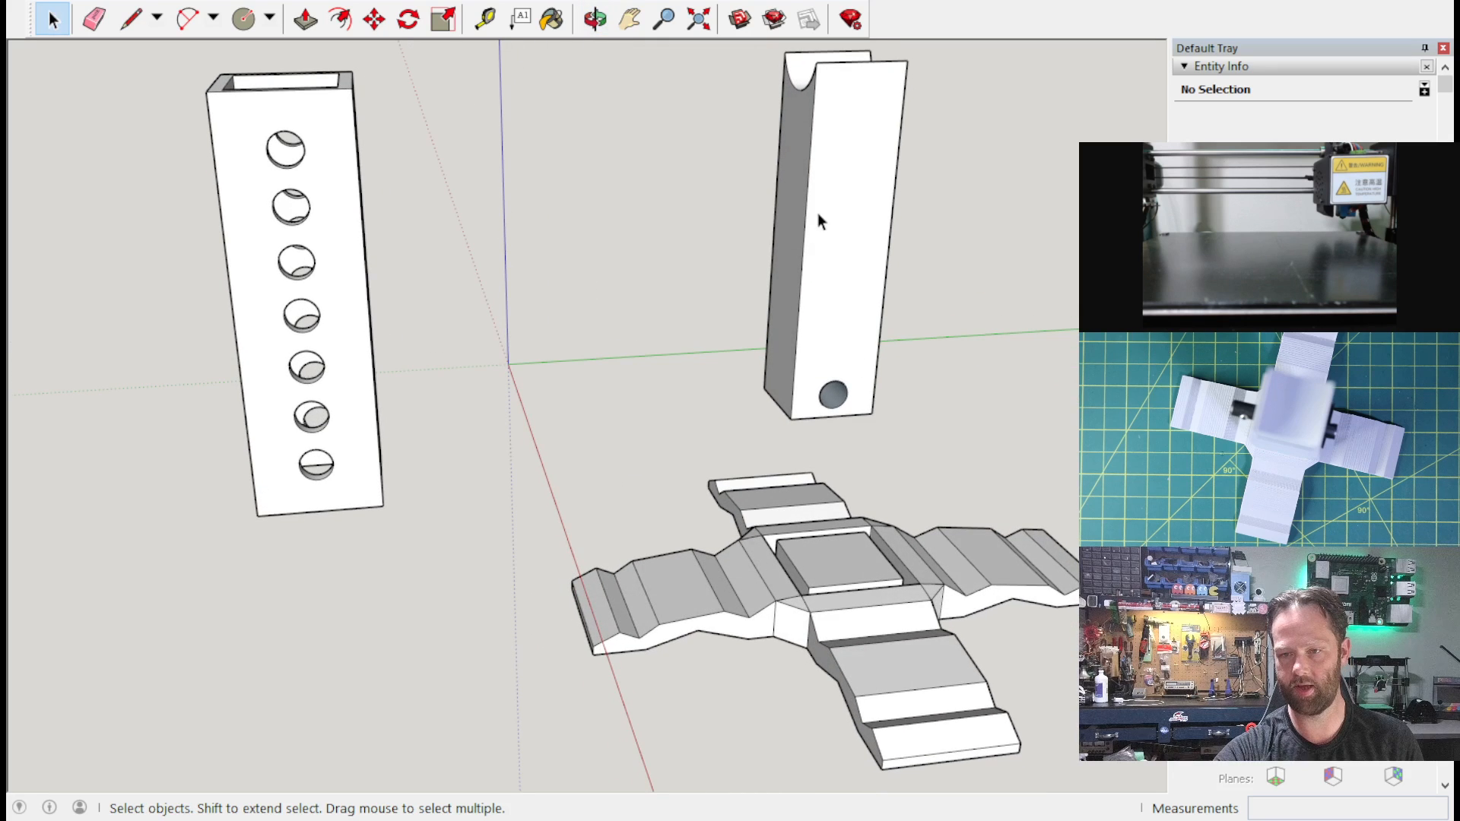
mouse_move(879, 229)
middle_down()
mouse_move(547, 300)
mouse_move(472, 266)
middle_up()
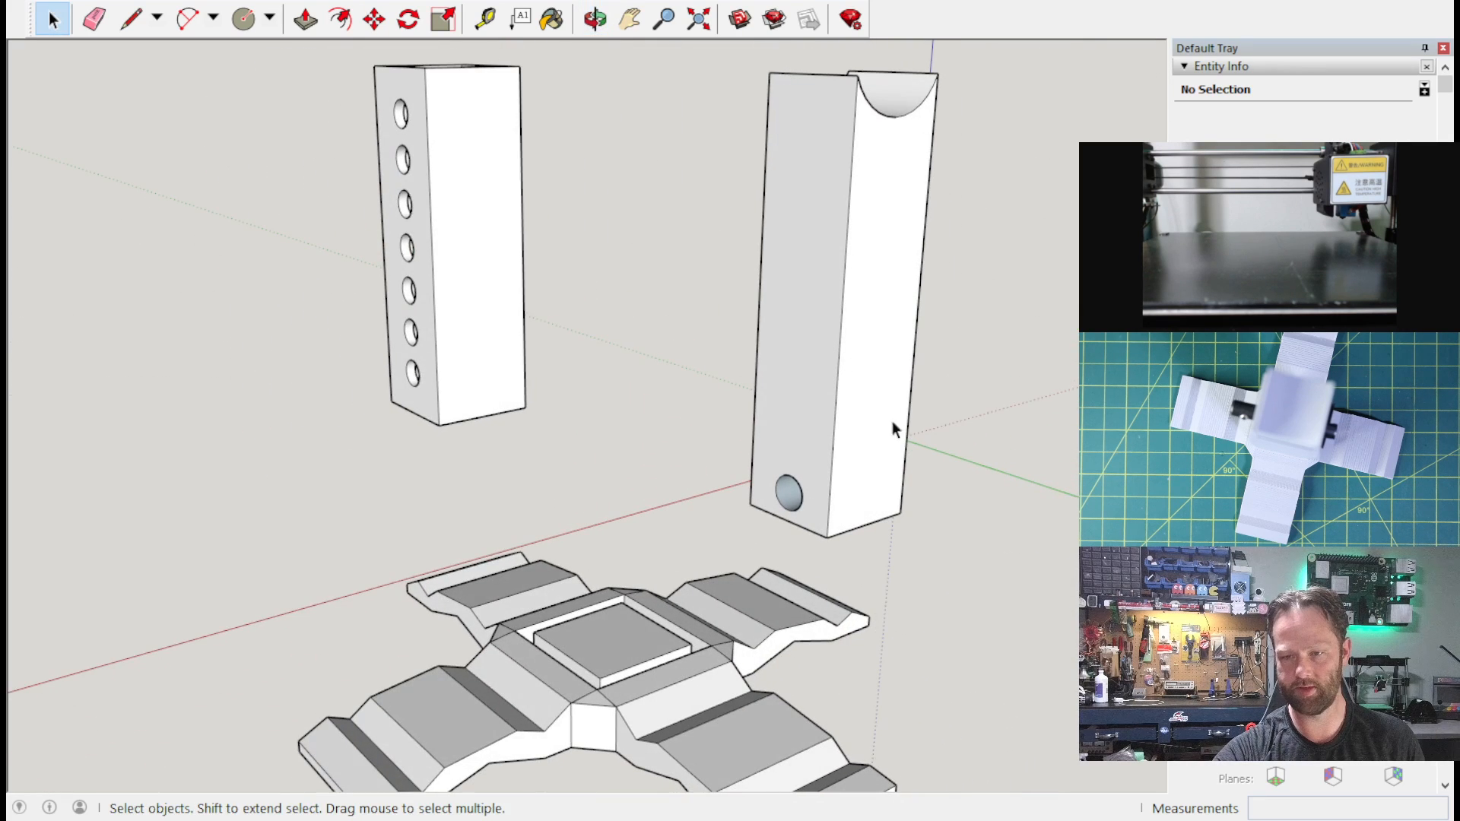
mouse_move(797, 501)
middle_down()
mouse_move(873, 684)
mouse_move(766, 723)
mouse_move(651, 710)
mouse_move(683, 761)
middle_up()
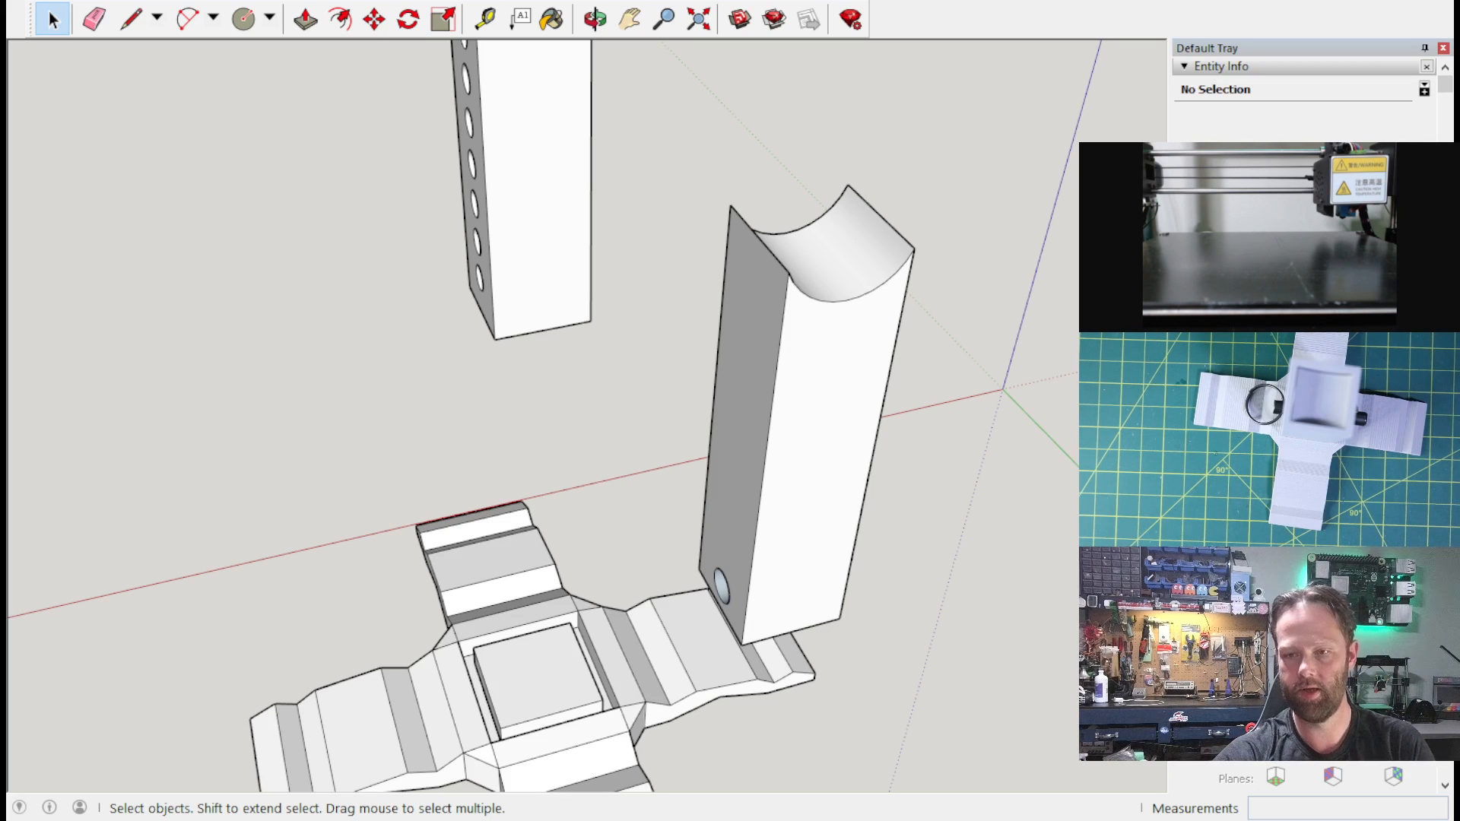
middle_drag(1014, 264, 949, 160)
scroll(583, 311, down, 2)
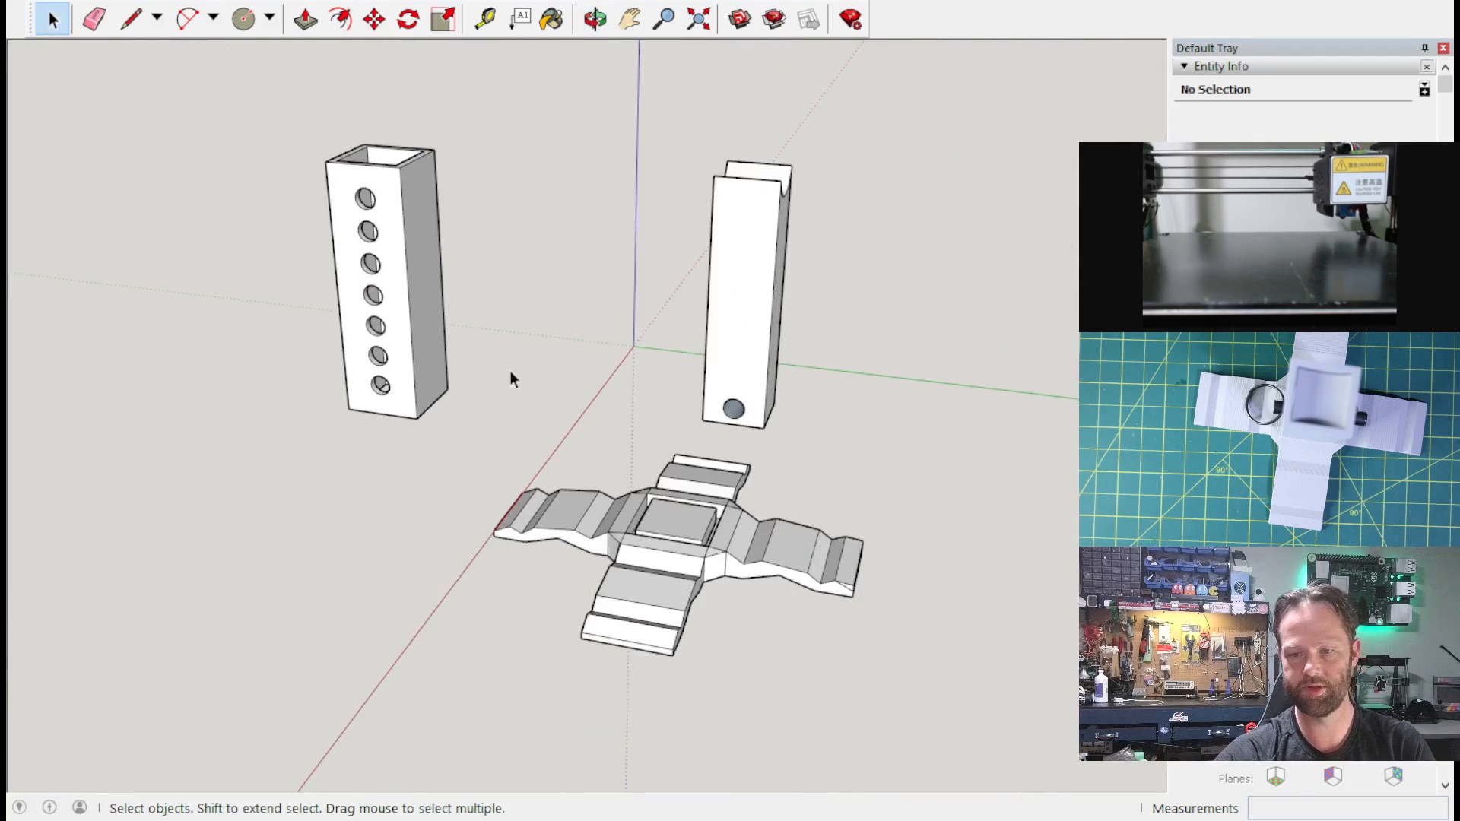
Step: Copy the tube with seven holes and paste the duplicate on the far side of the notched post
drag(202, 113, 213, 112)
key(ctrl+c)
key(ctrl+v)
click(1027, 506)
key(m)
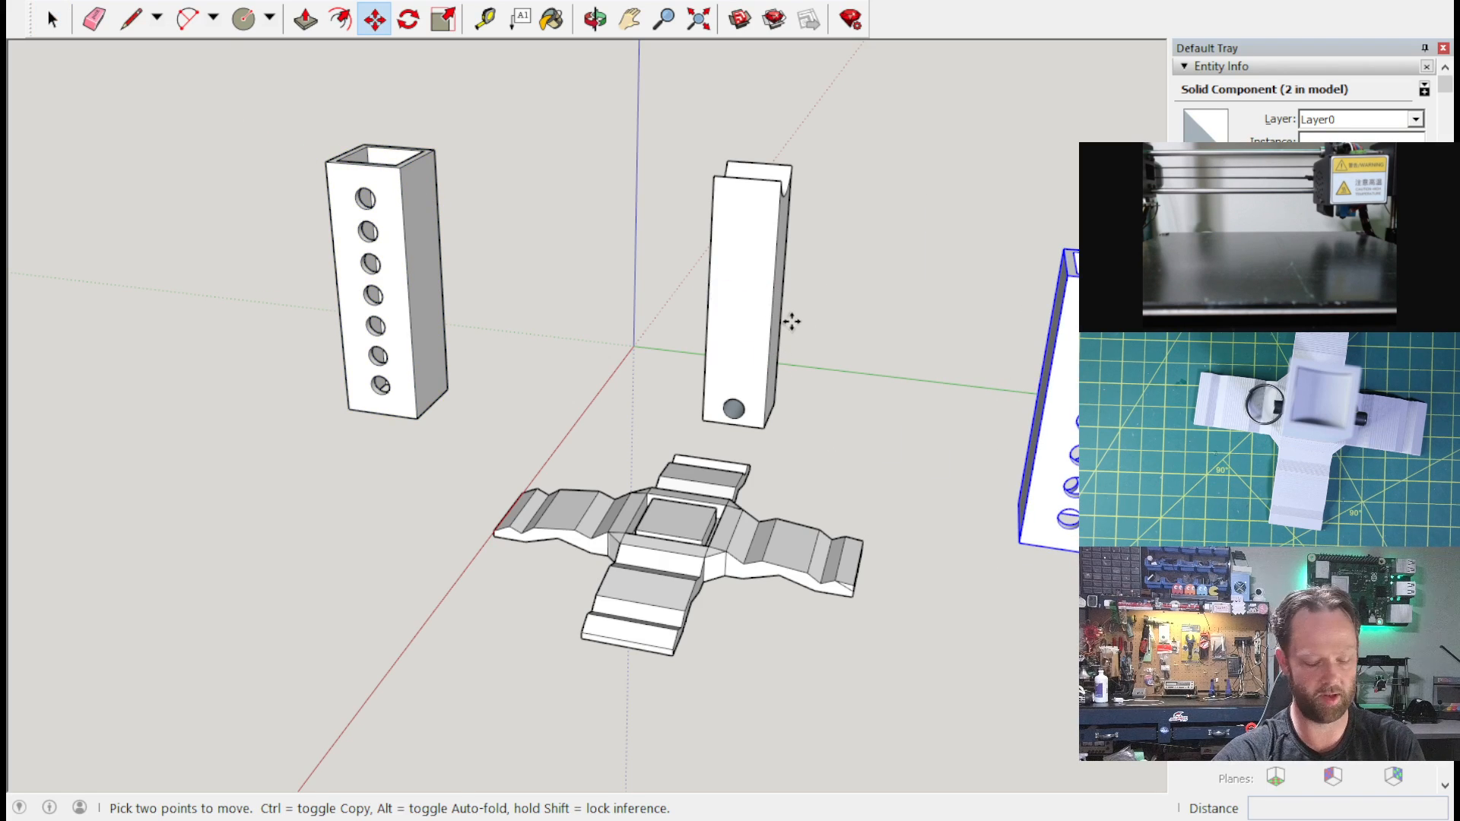
Step: Copy the notched post and paste the duplicate beside the copied tube
click(53, 19)
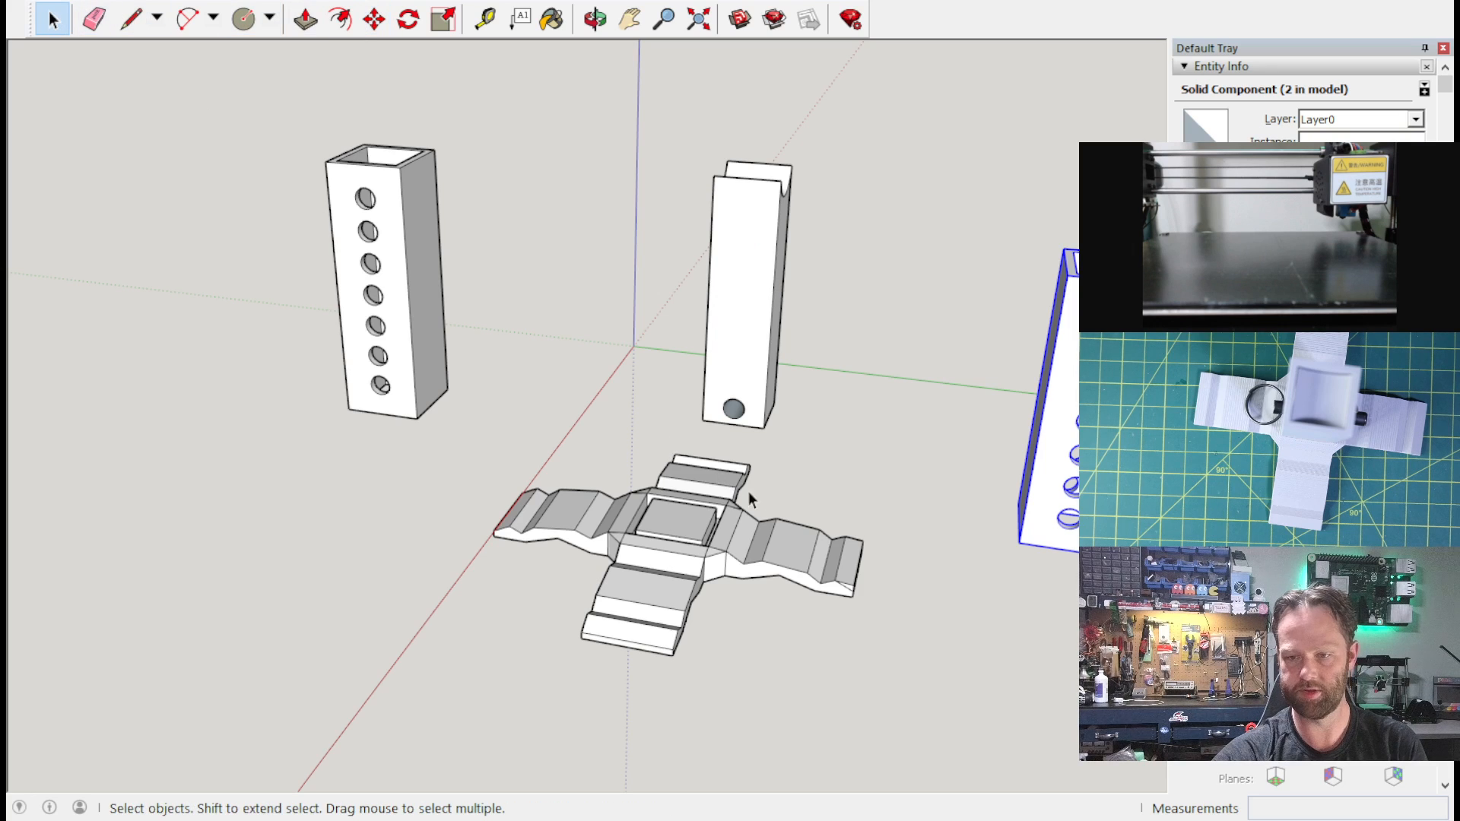
drag(829, 431, 672, 143)
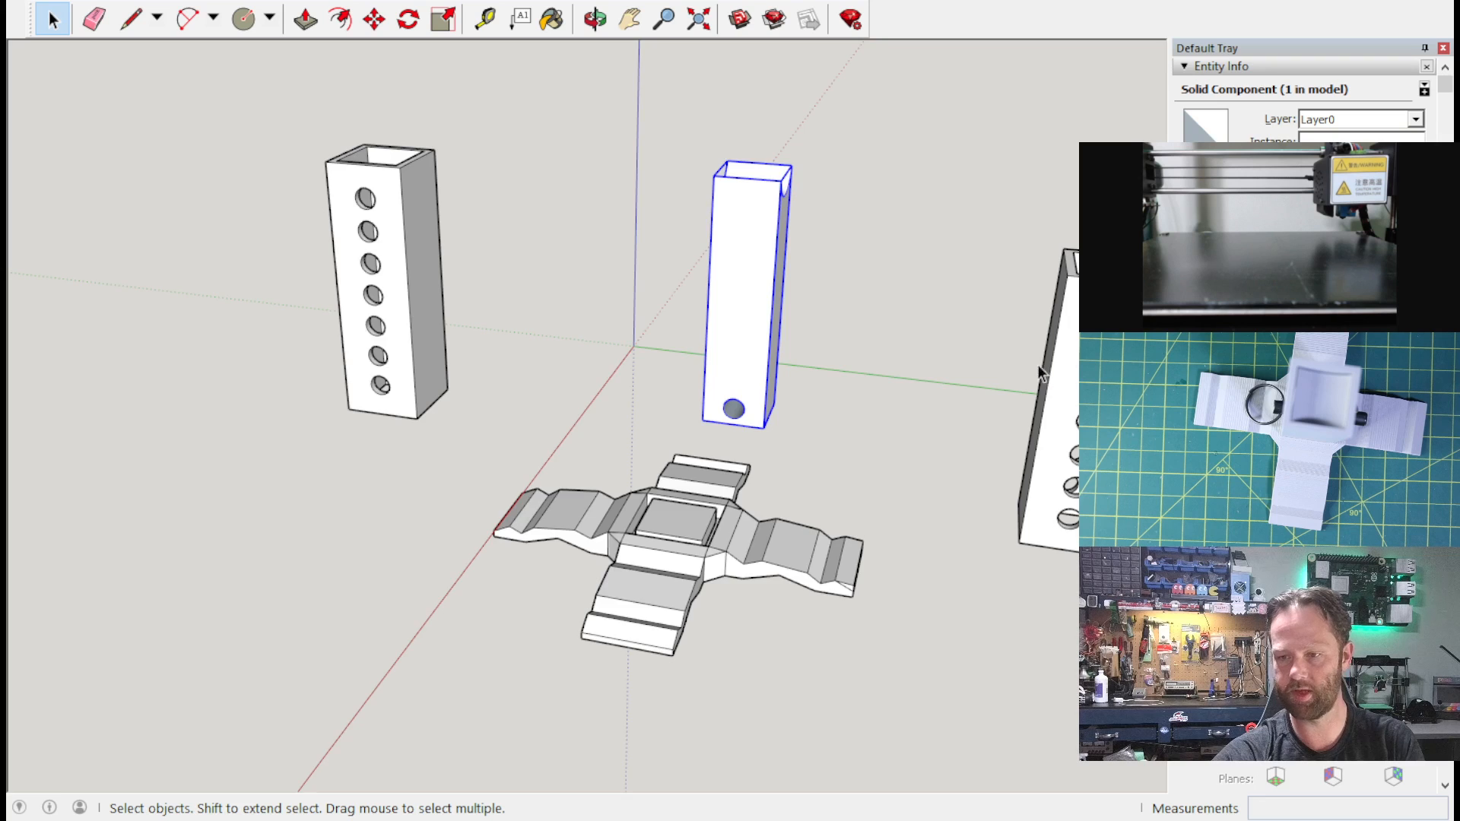
middle_drag(1037, 363, 1007, 387)
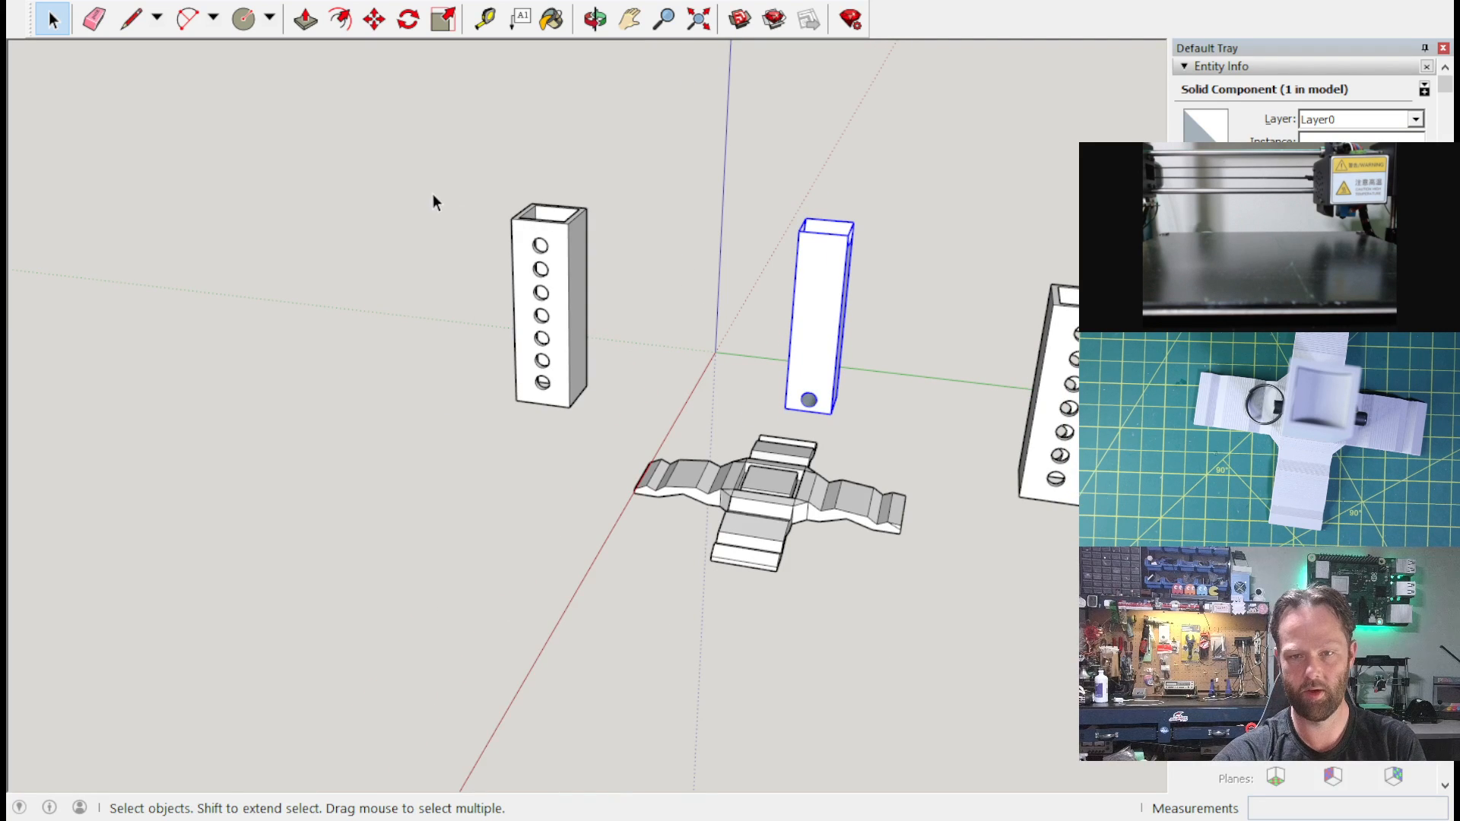
middle_drag(618, 145, 336, 165)
key(ctrl+v)
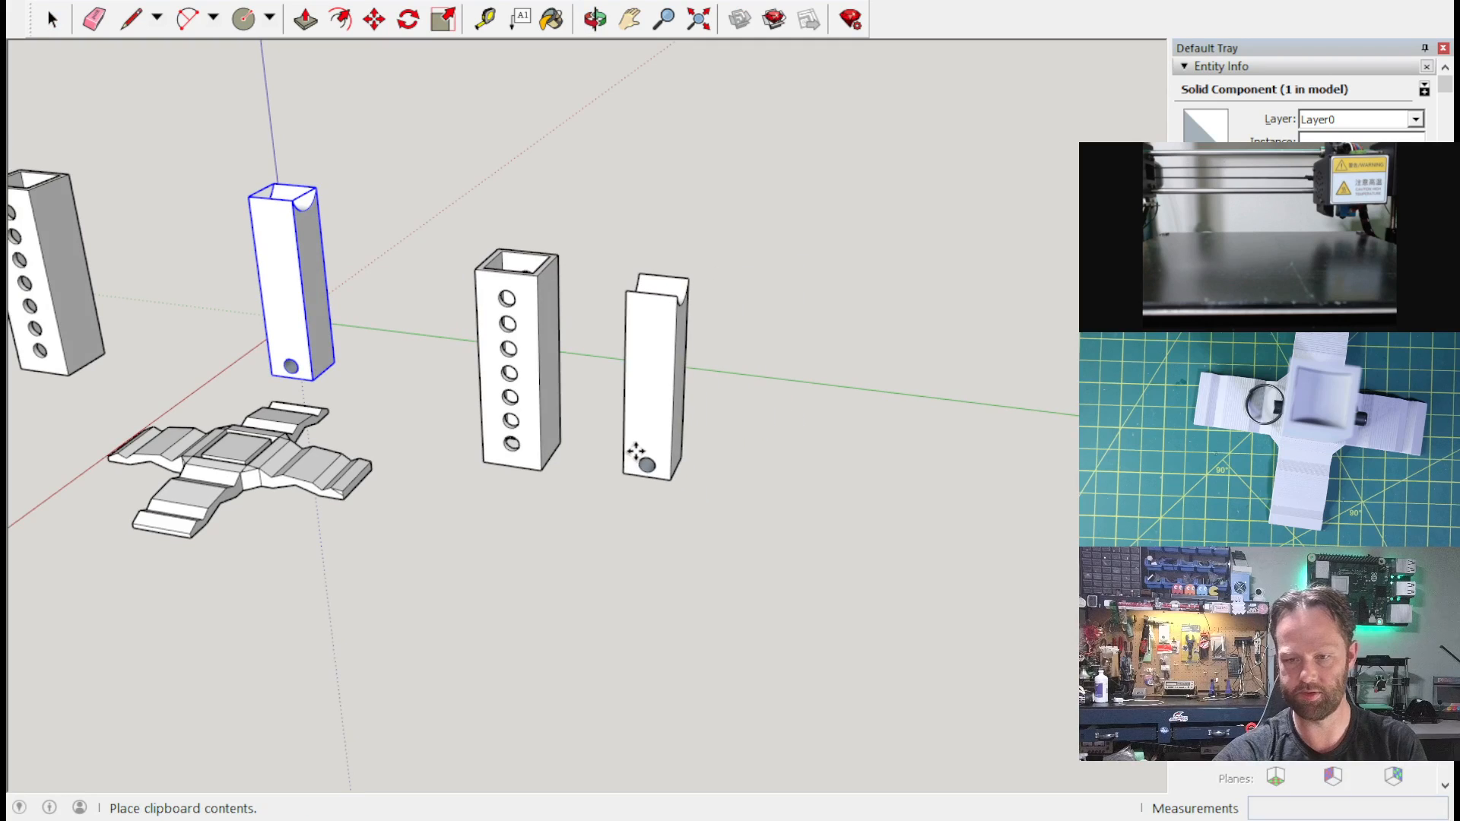
click(640, 460)
Step: Examine the copied post's curved notch and bottom hole alongside the copied tube from above, the front and the side
scroll(521, 414, up, 3)
scroll(587, 400, down, 2)
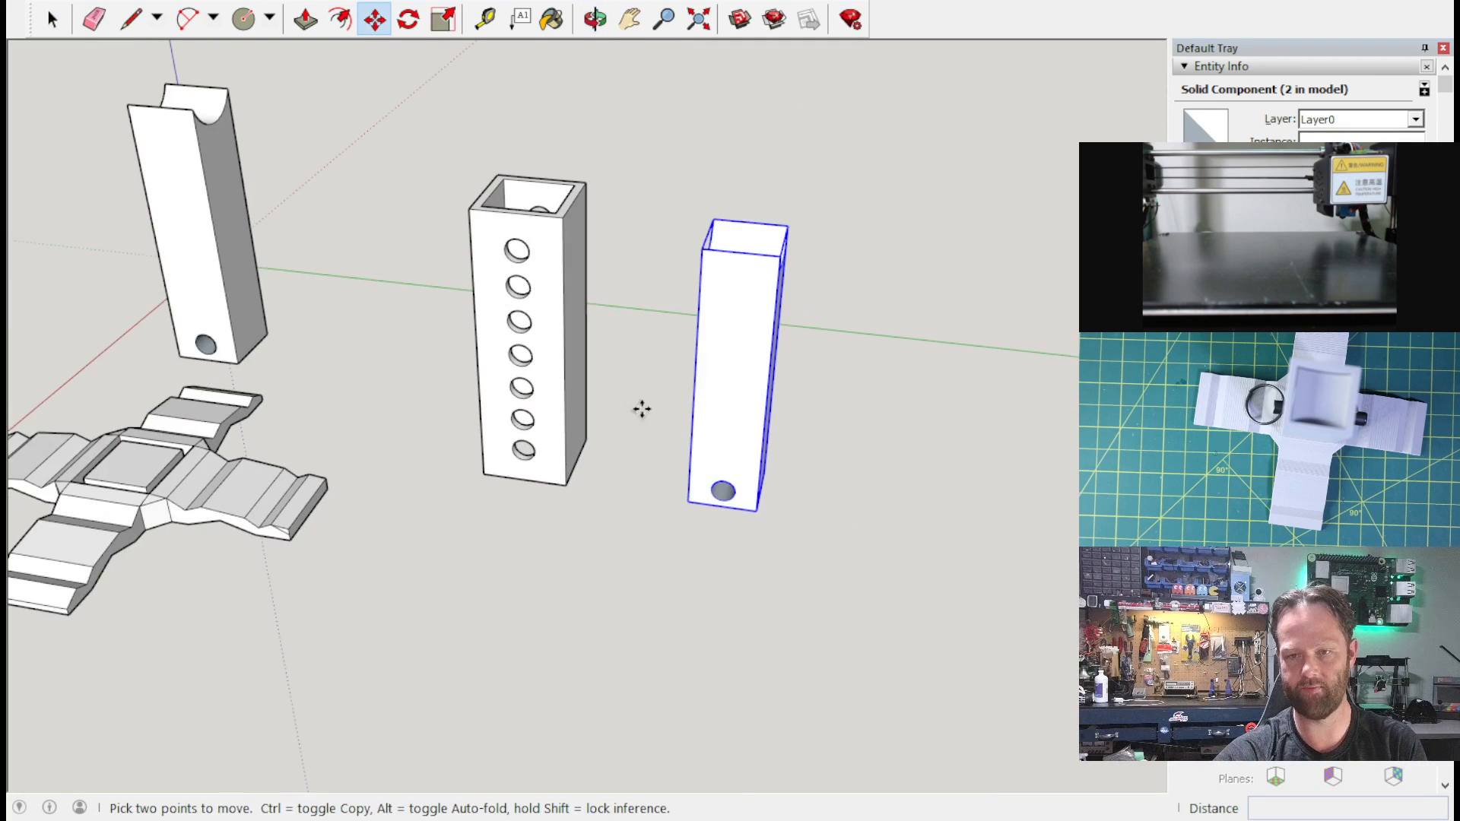
middle_drag(708, 356, 643, 419)
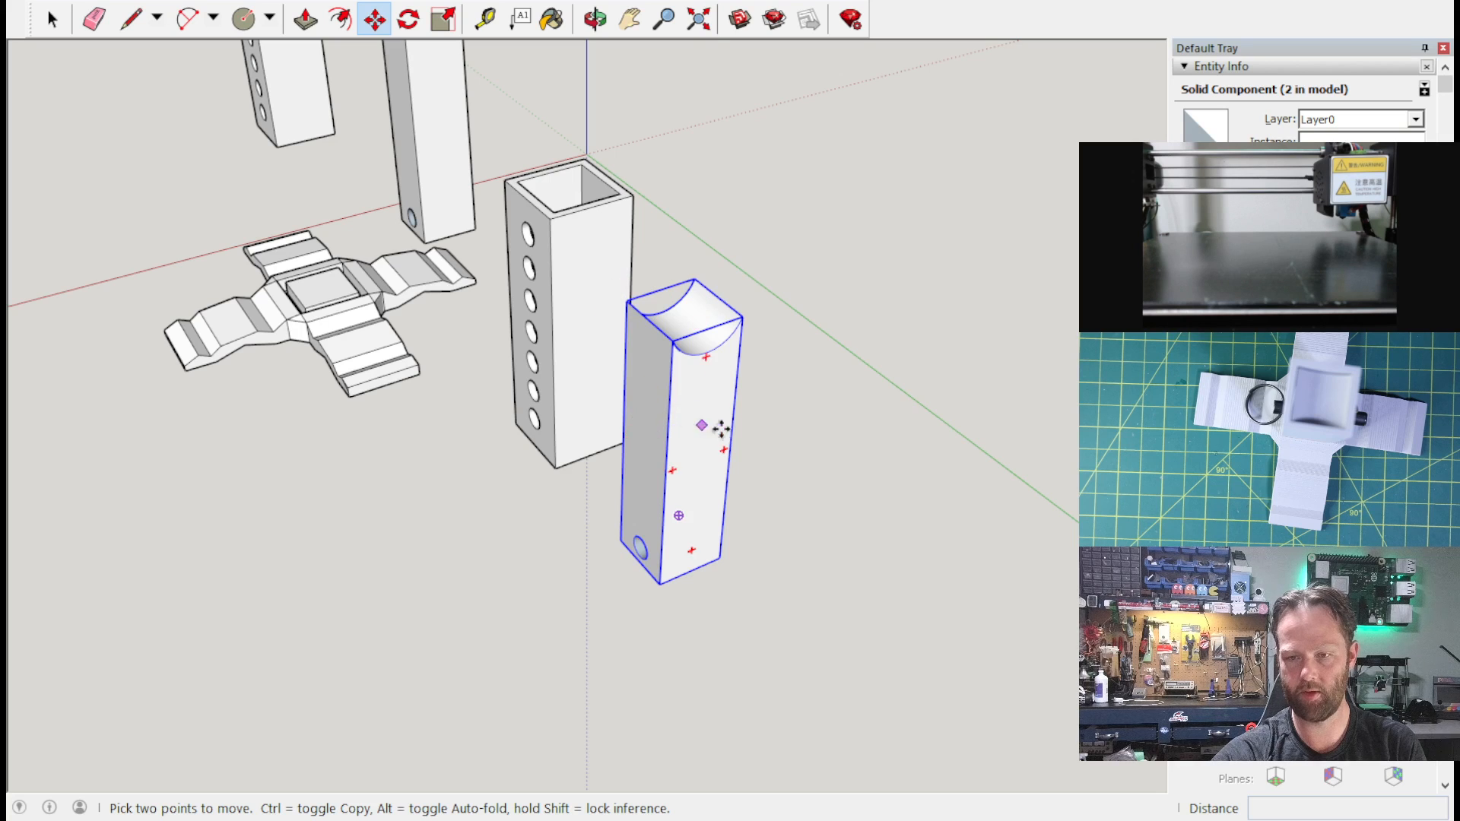
middle_drag(550, 167, 596, 339)
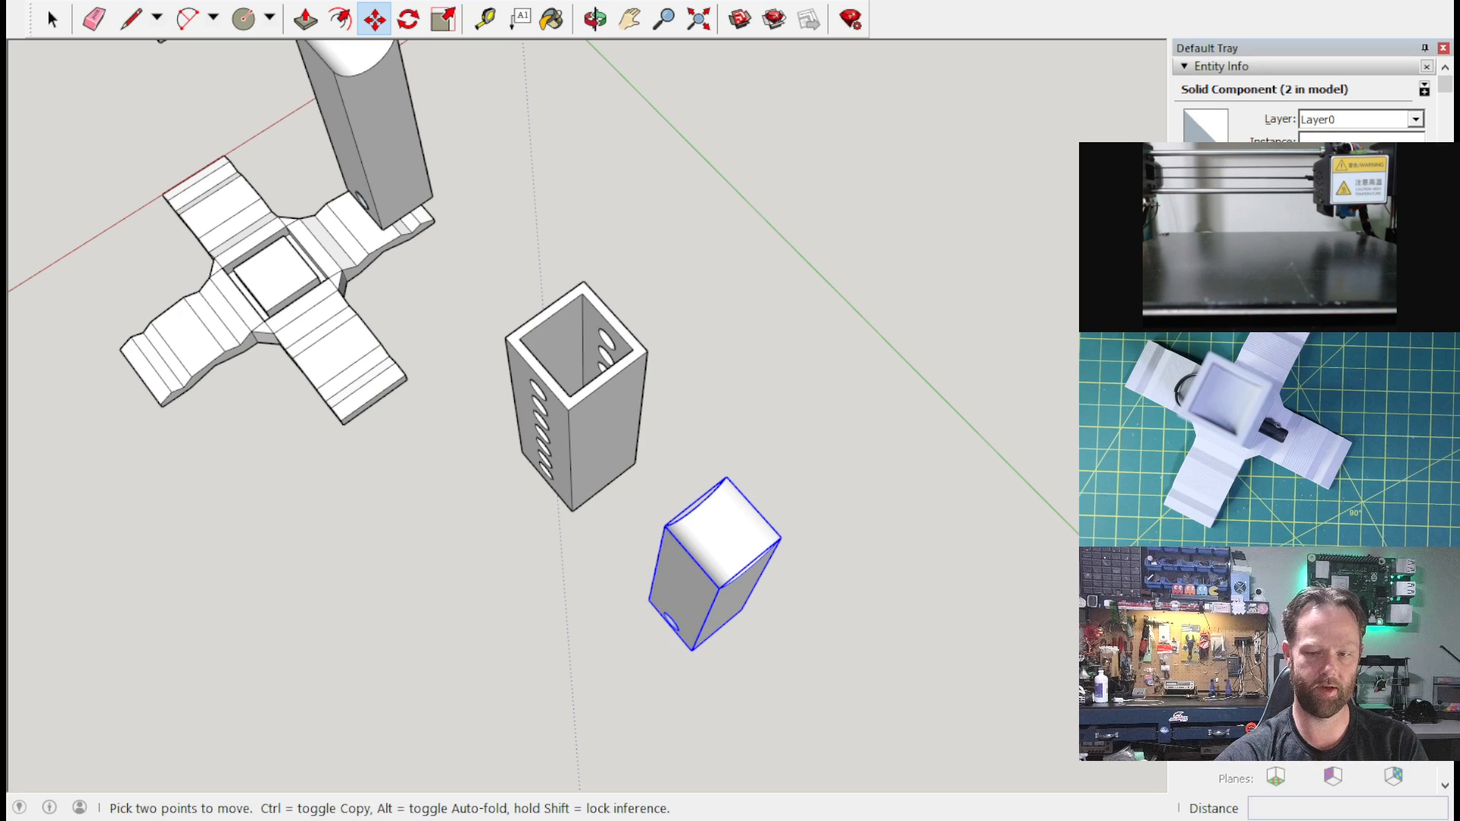
mouse_move(805, 488)
middle_down()
mouse_move(785, 374)
mouse_move(678, 283)
mouse_move(684, 322)
mouse_move(750, 332)
middle_up()
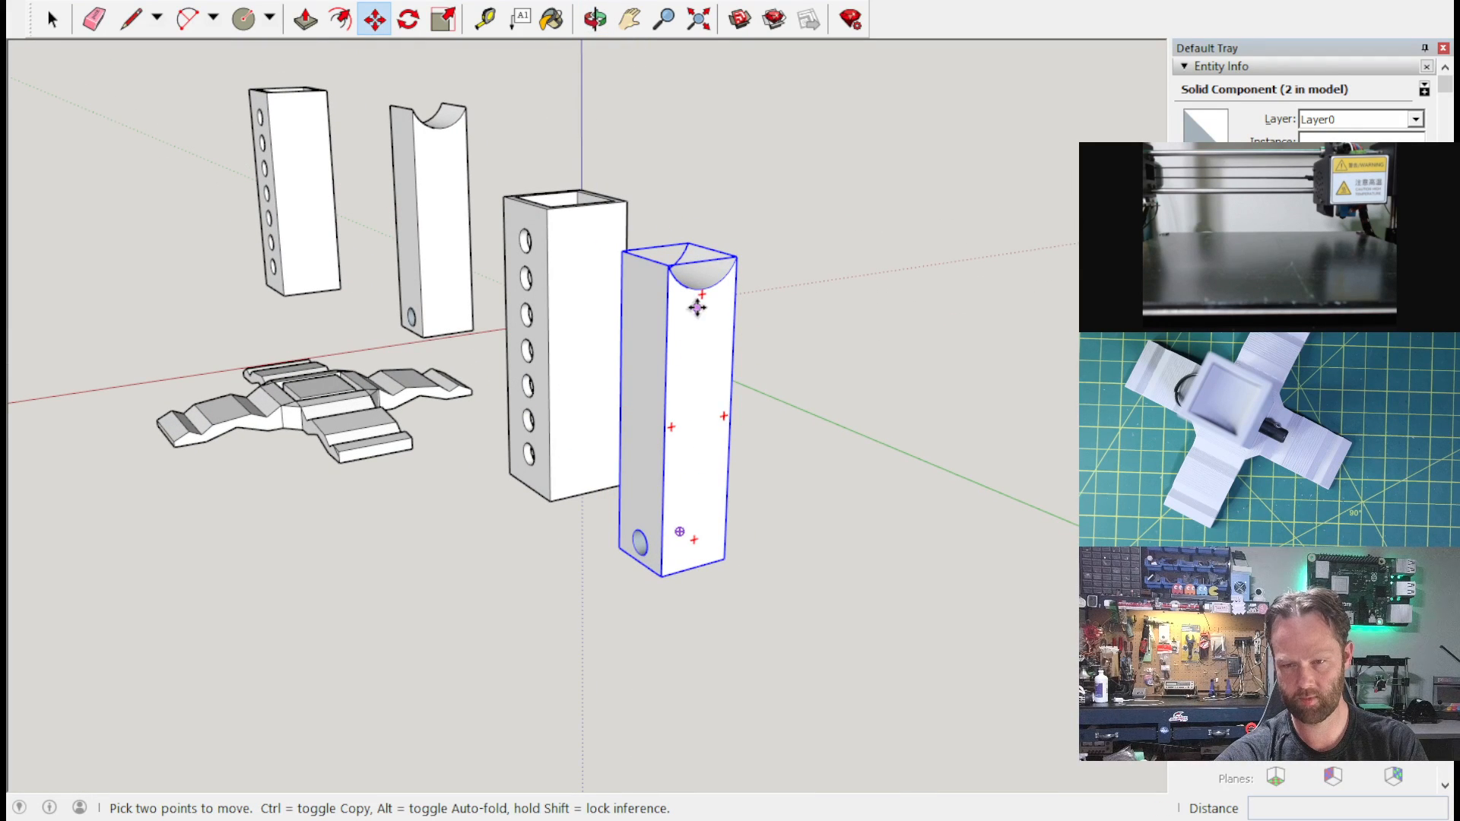
scroll(687, 310, up, 4)
middle_drag(649, 313, 465, 759)
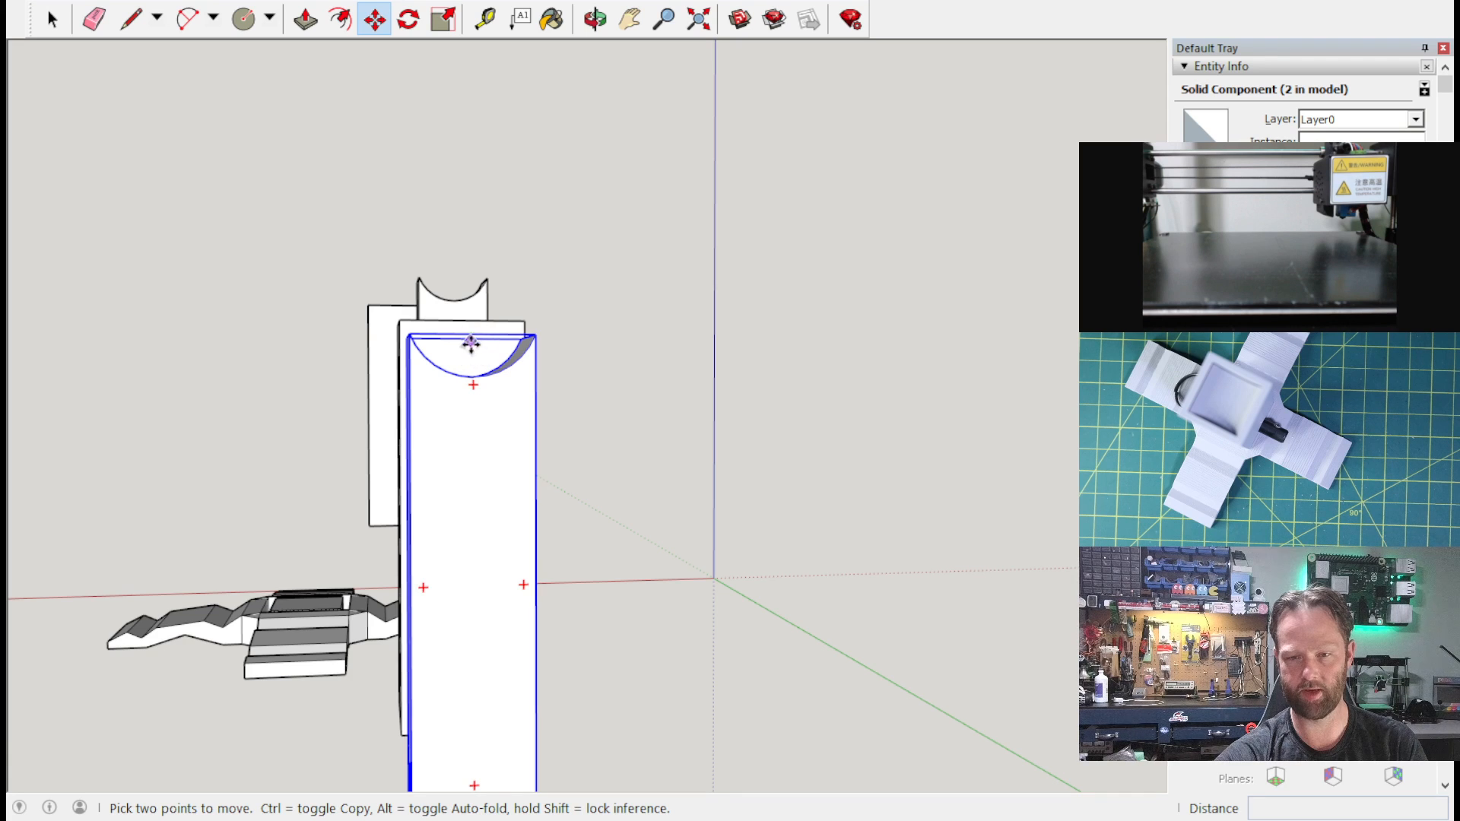
middle_drag(473, 345, 491, 570)
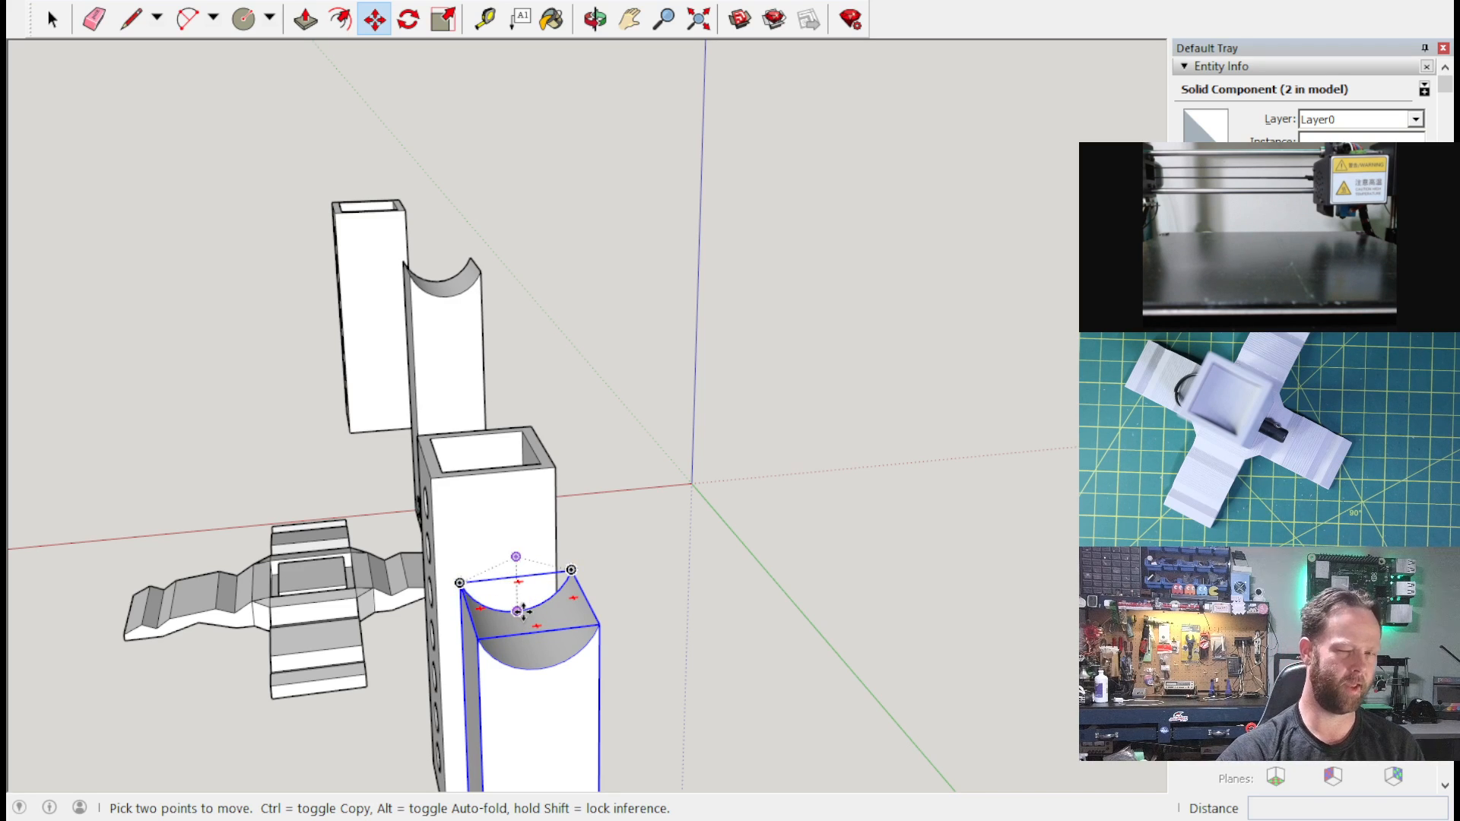
middle_drag(522, 610, 725, 388)
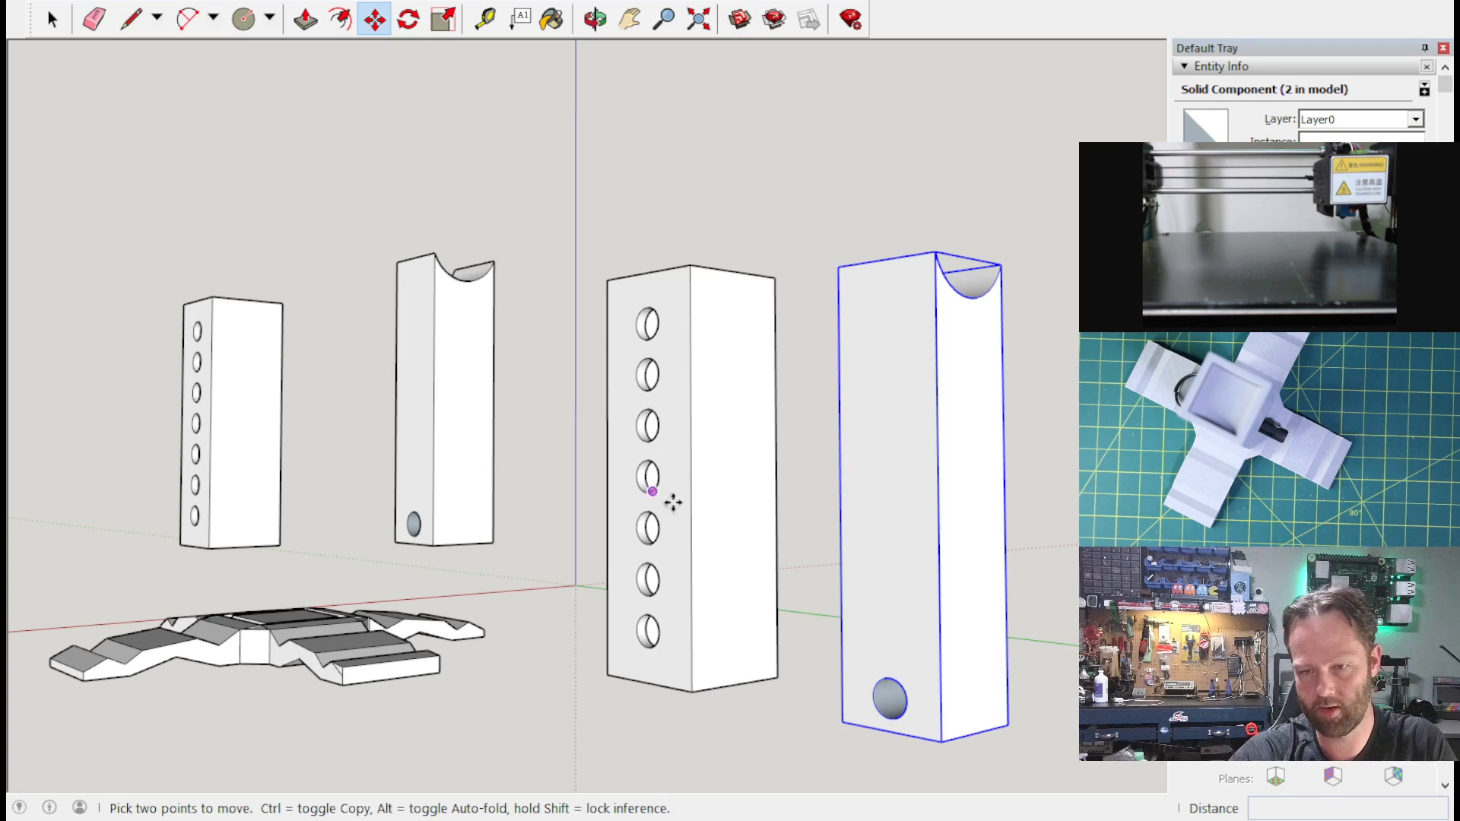
middle_drag(706, 467, 661, 414)
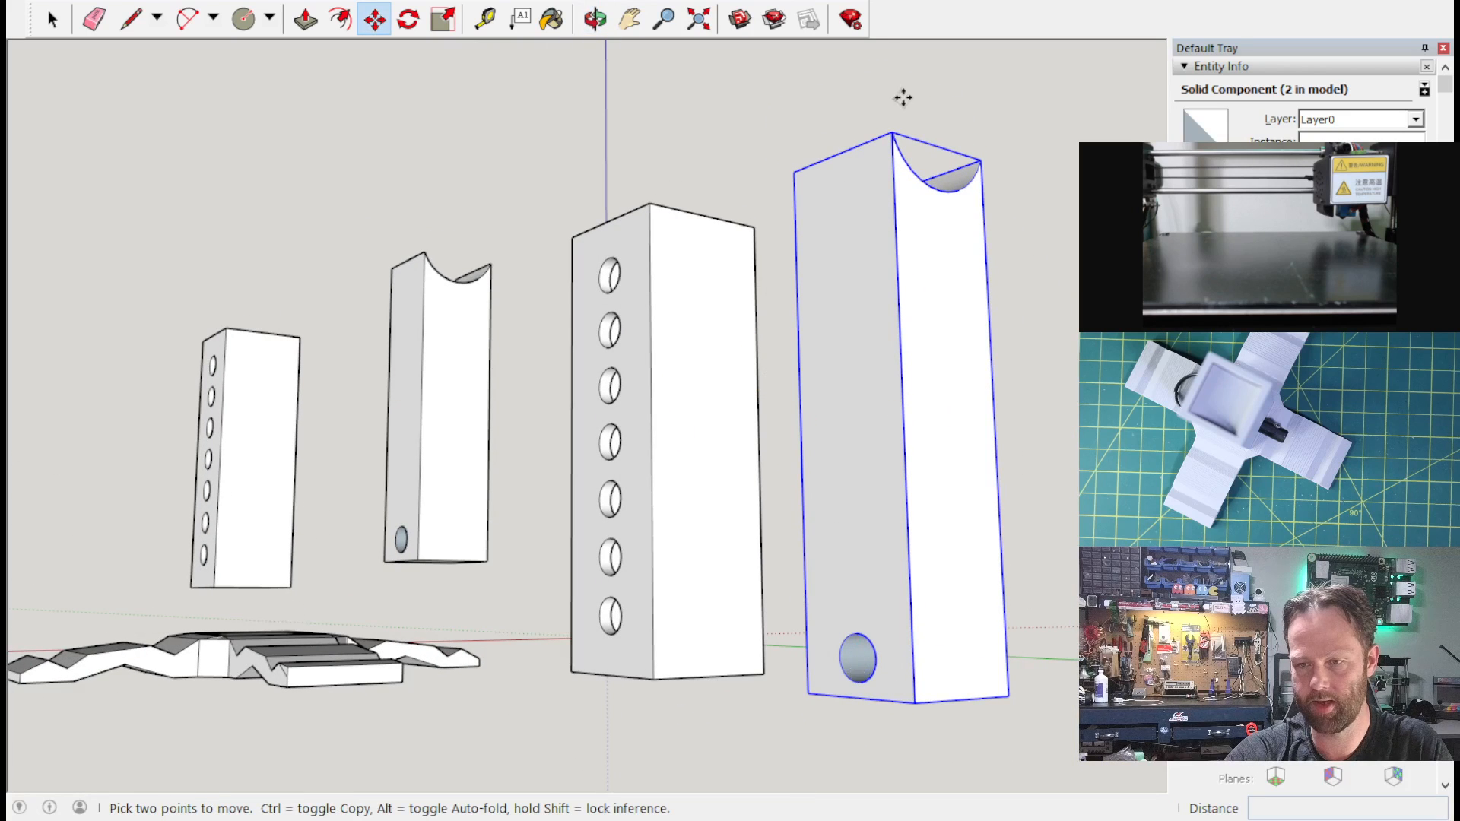
Step: Explode the copied post and the copied tube into loose geometry, then clear the selection
right_click(874, 260)
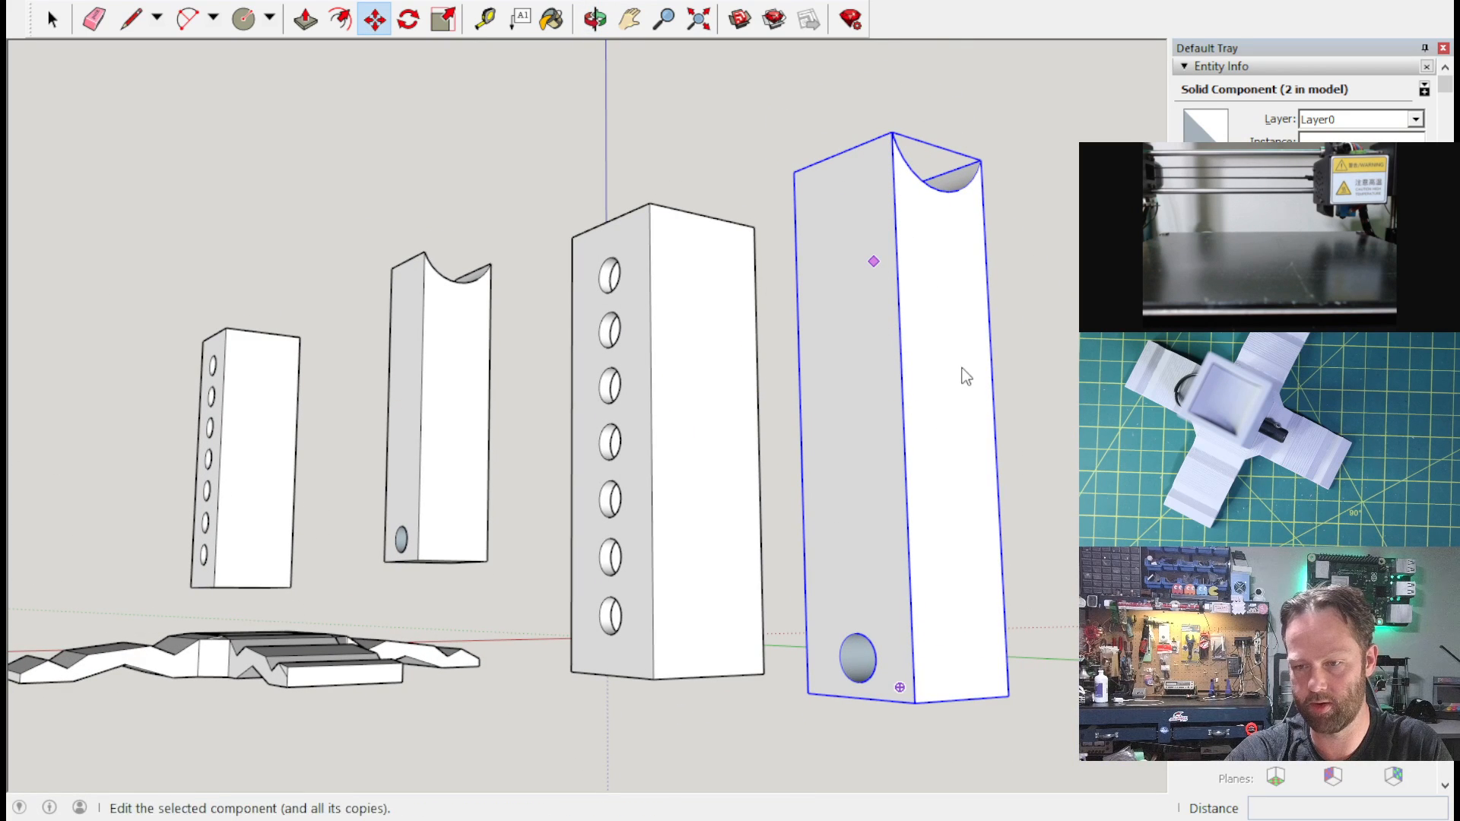
click(965, 420)
right_click(657, 363)
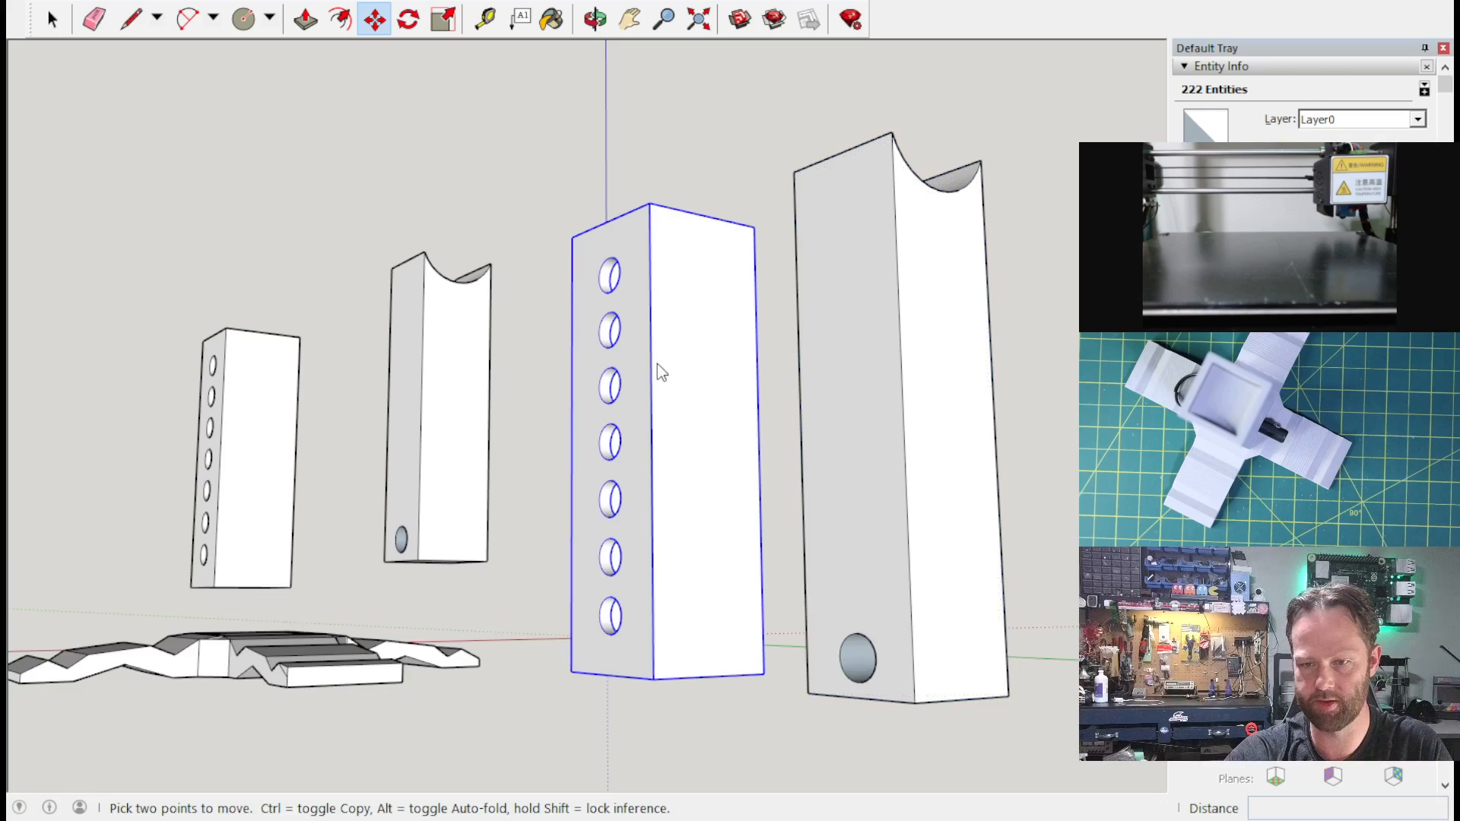
click(740, 474)
middle_drag(632, 111, 898, 251)
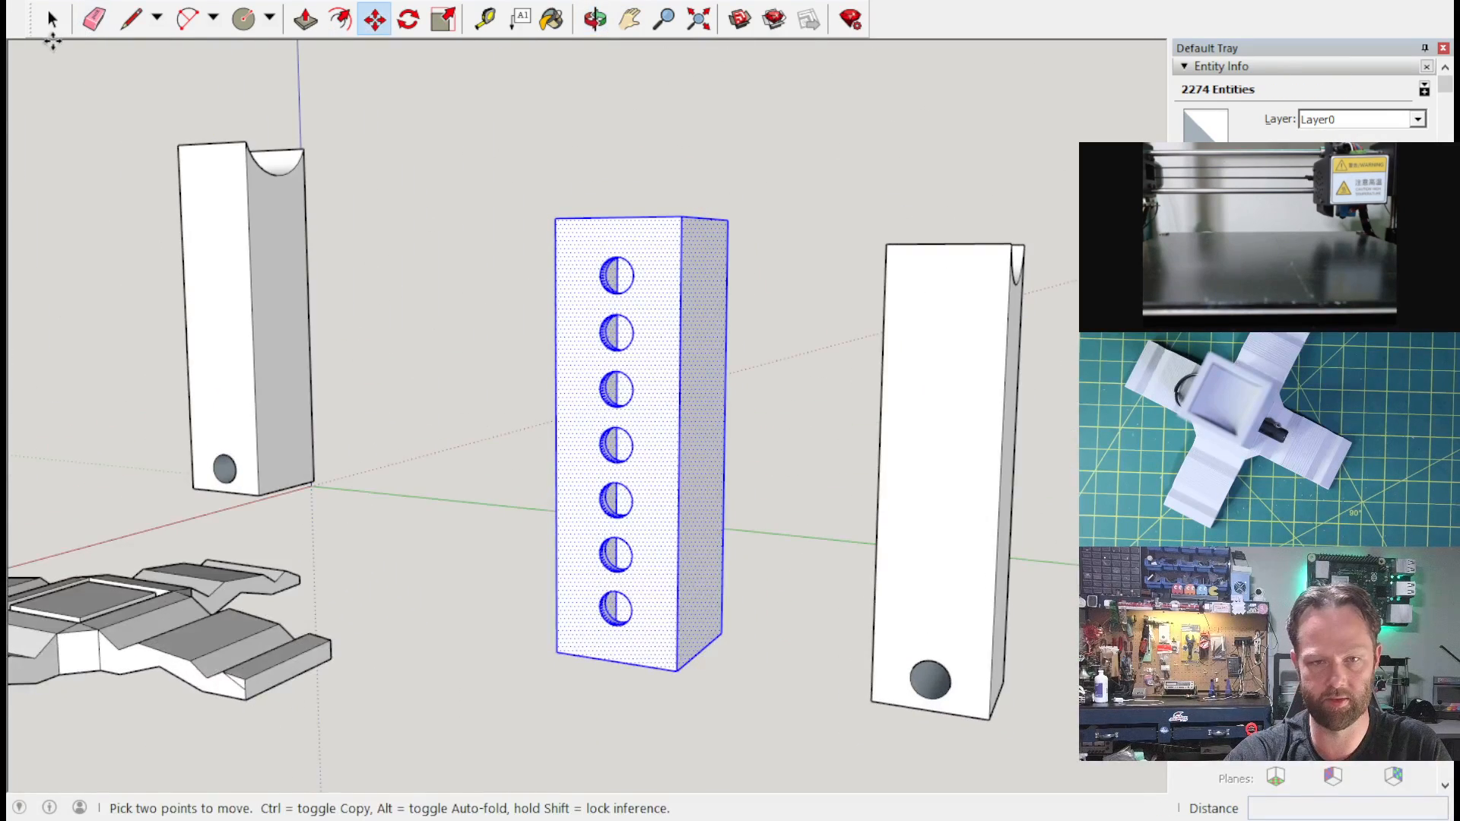
click(52, 20)
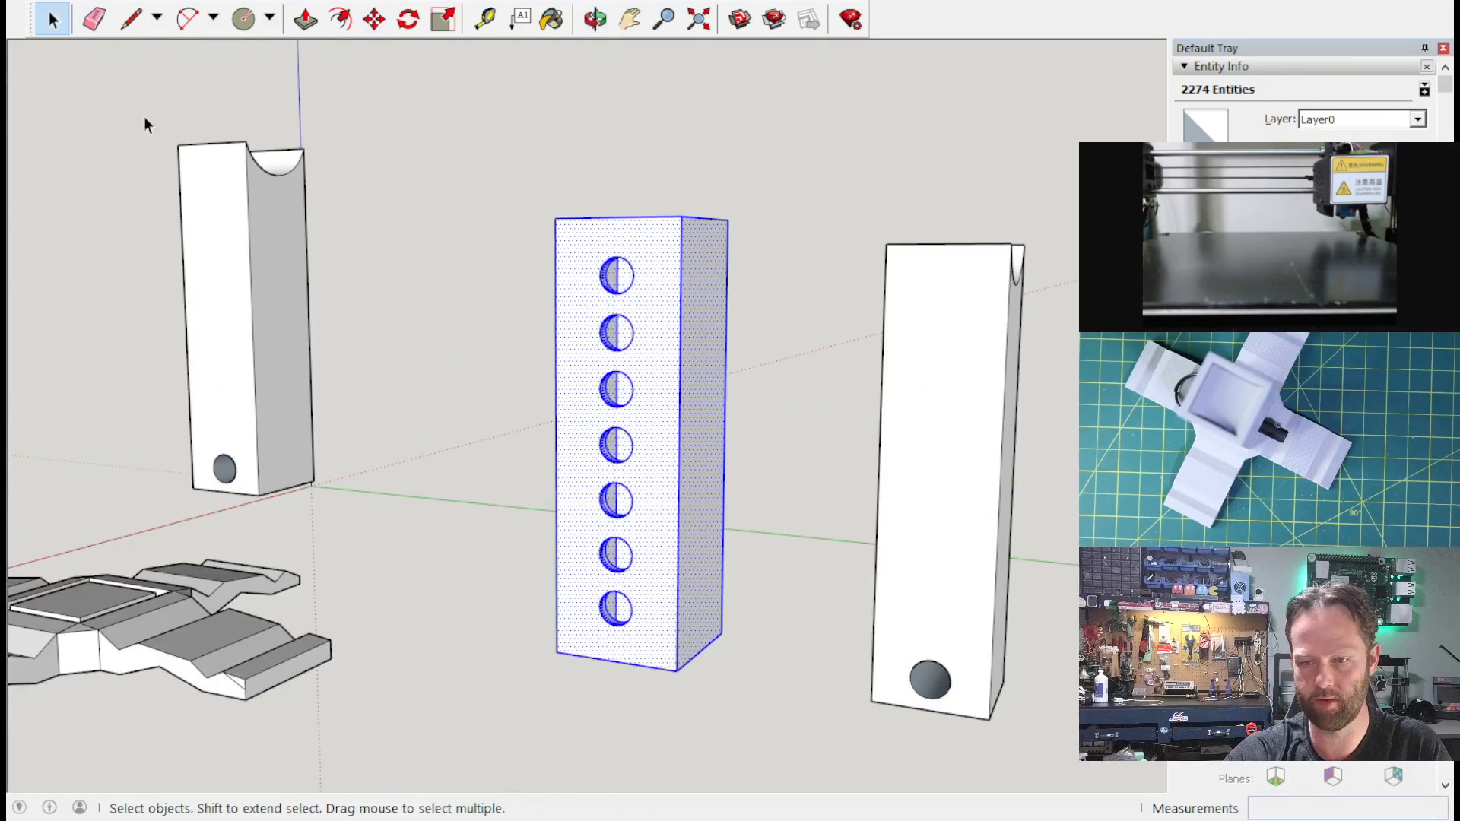
click(528, 457)
Step: Examine the exploded tube's open top, inner walls and the row of holes
middle_drag(743, 530, 581, 252)
scroll(581, 253, up, 5)
middle_drag(654, 212, 359, 417)
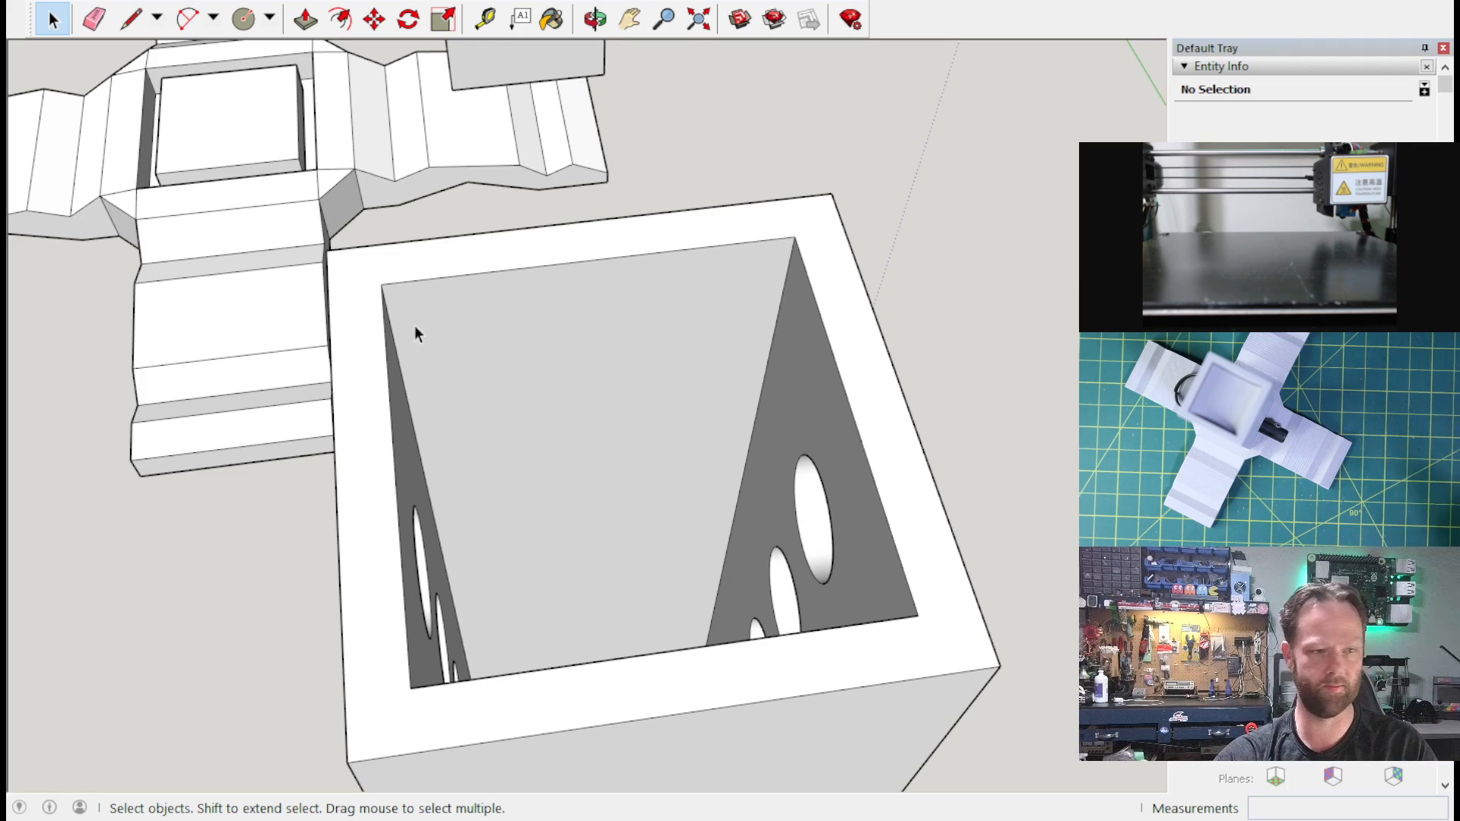
middle_drag(397, 299, 946, 105)
scroll(931, 317, down, 2)
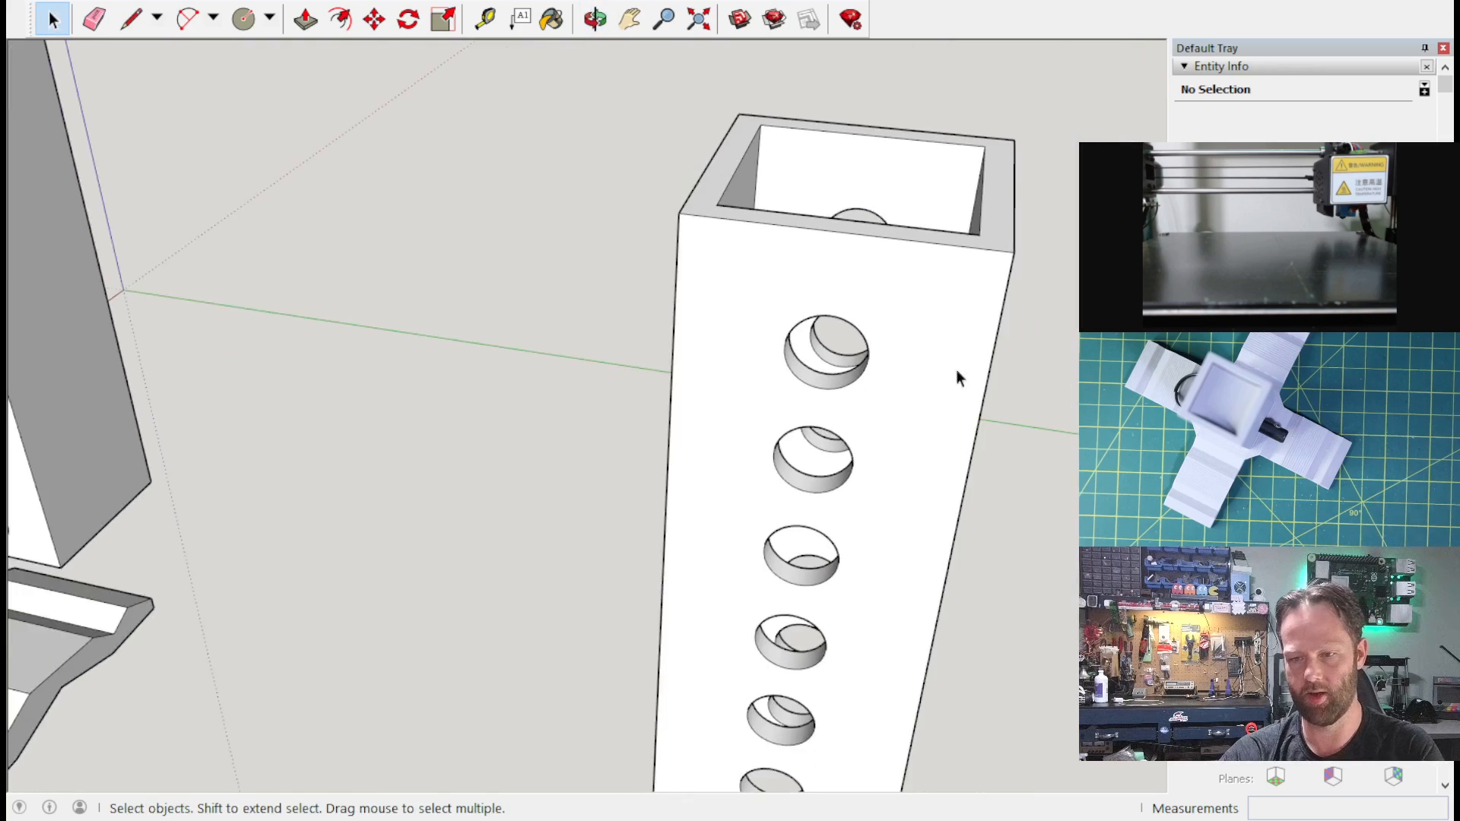
scroll(980, 545, down, 3)
middle_drag(980, 545, 1013, 352)
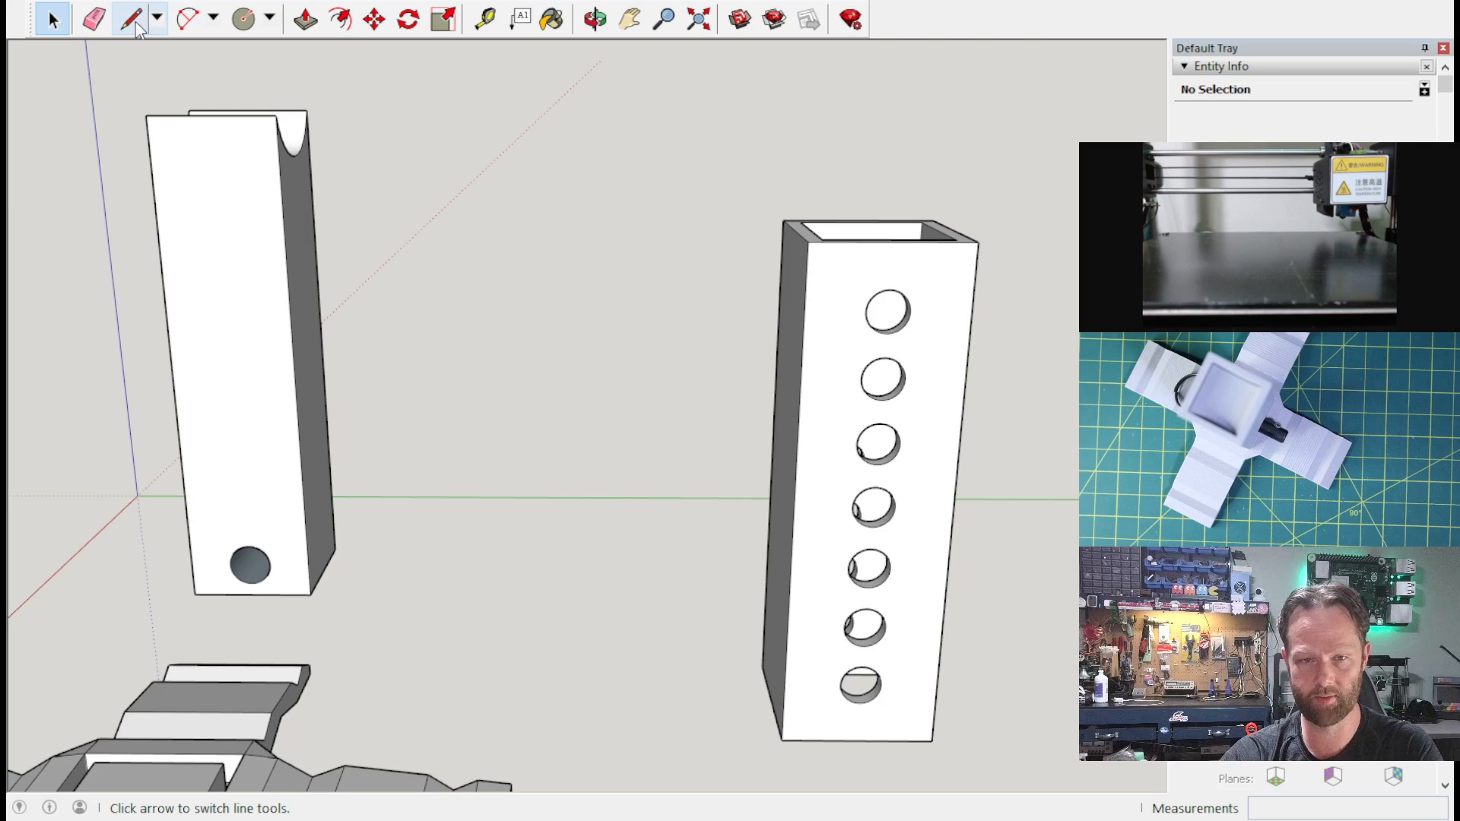
Step: Measure the exploded tube's height from a bottom corner to the top rim
click(305, 19)
click(814, 241)
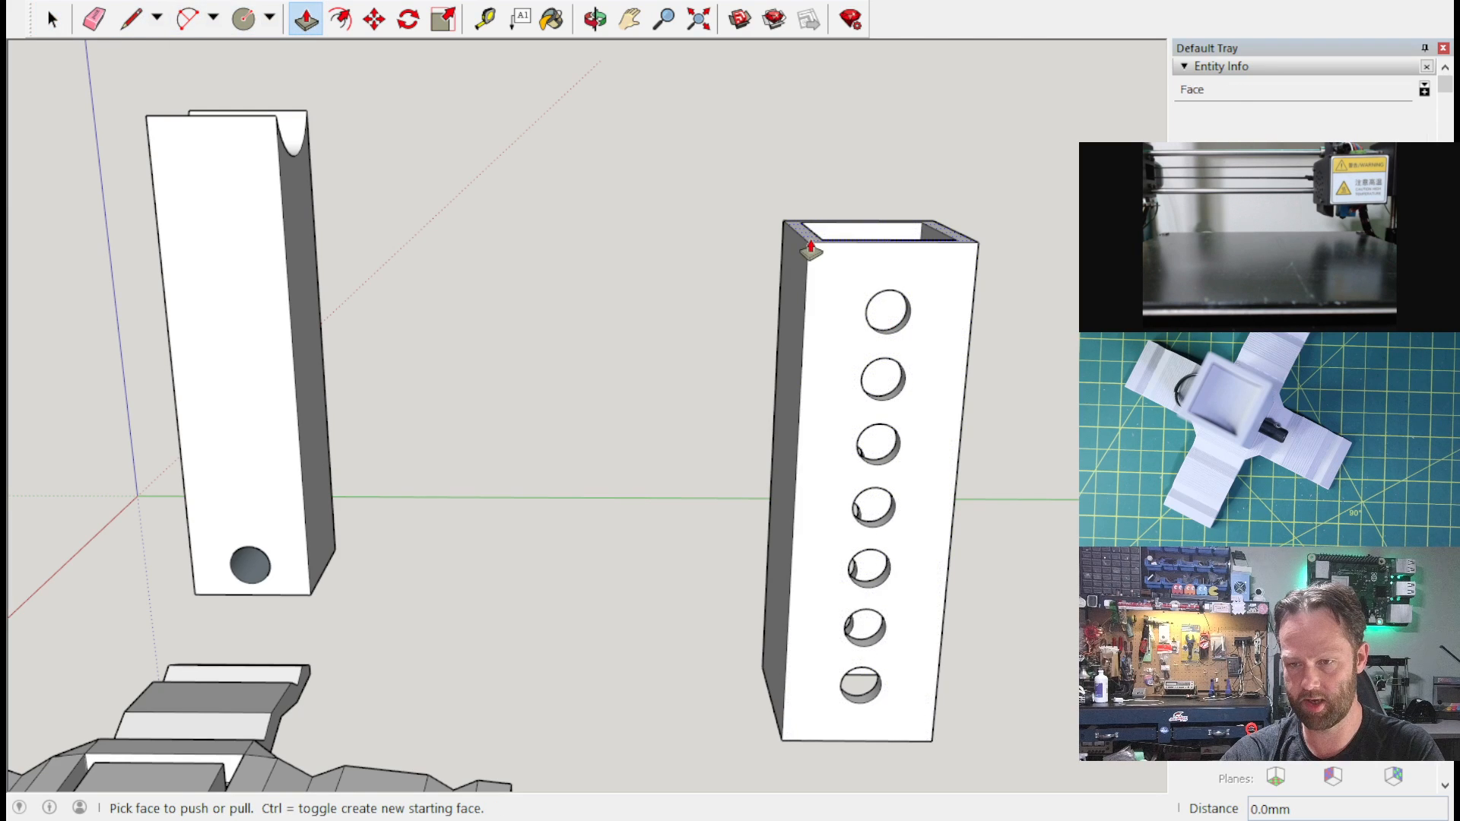
click(485, 19)
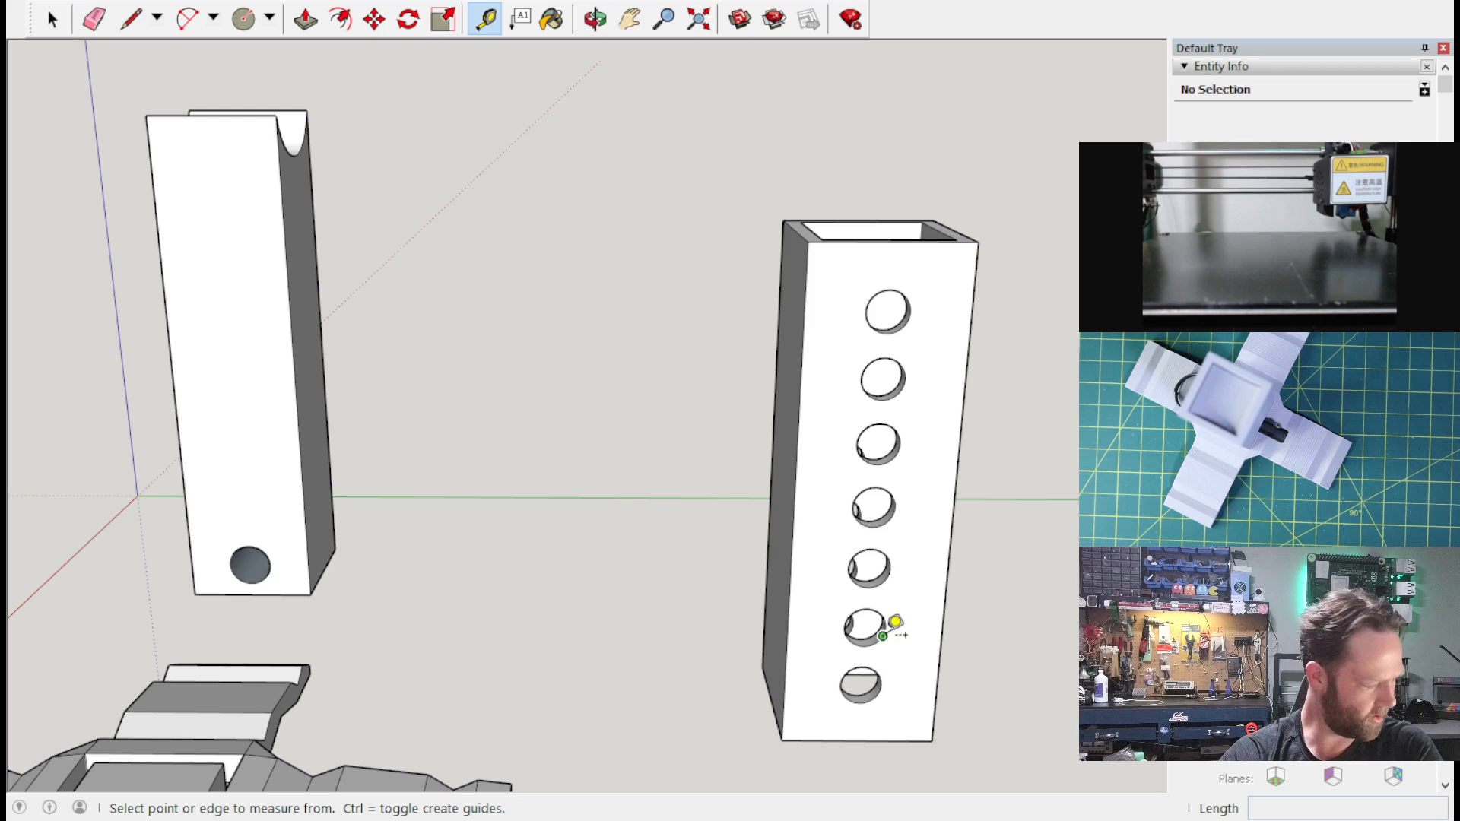
click(781, 740)
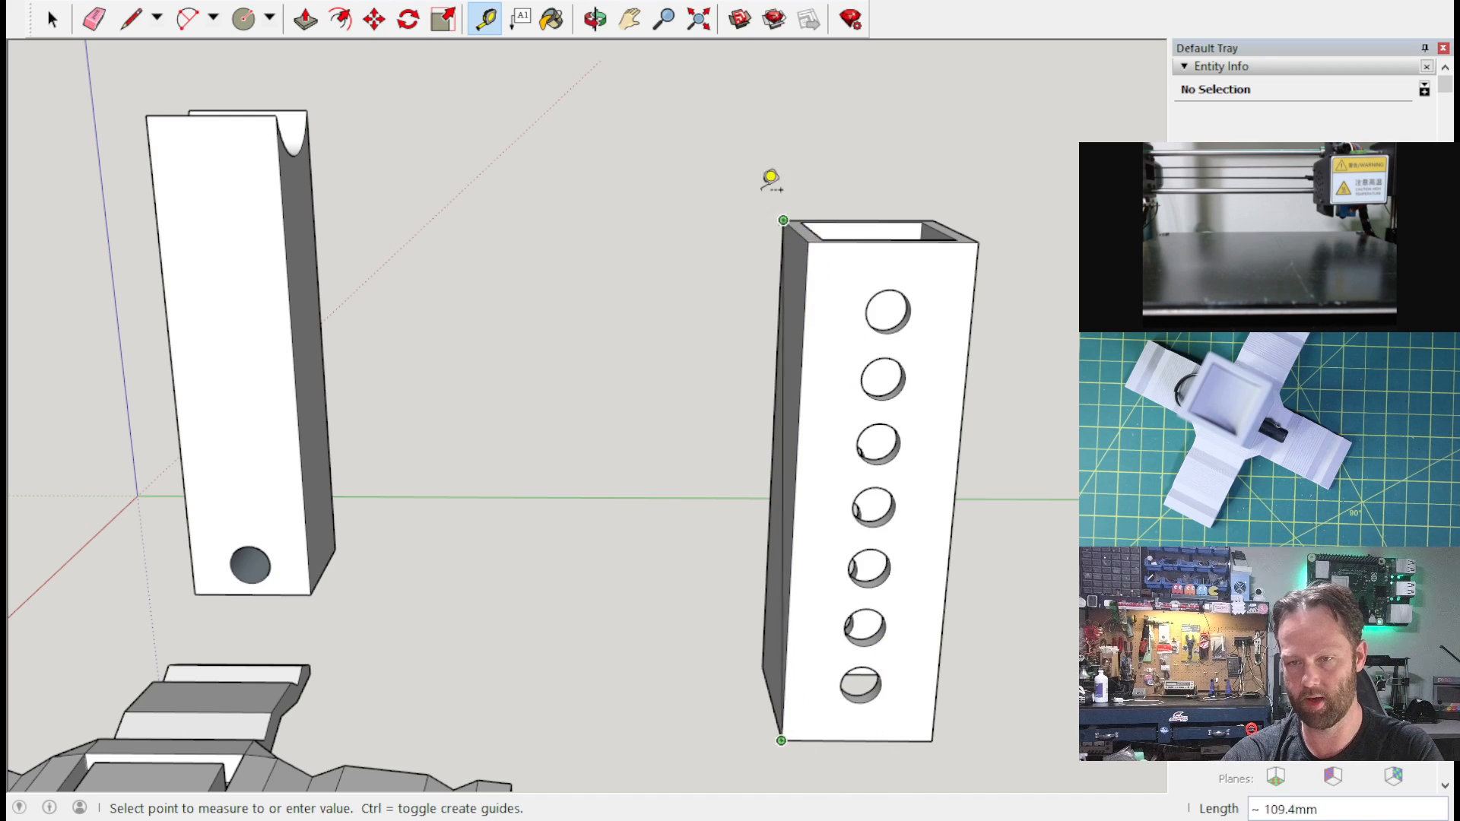
key(p)
click(787, 255)
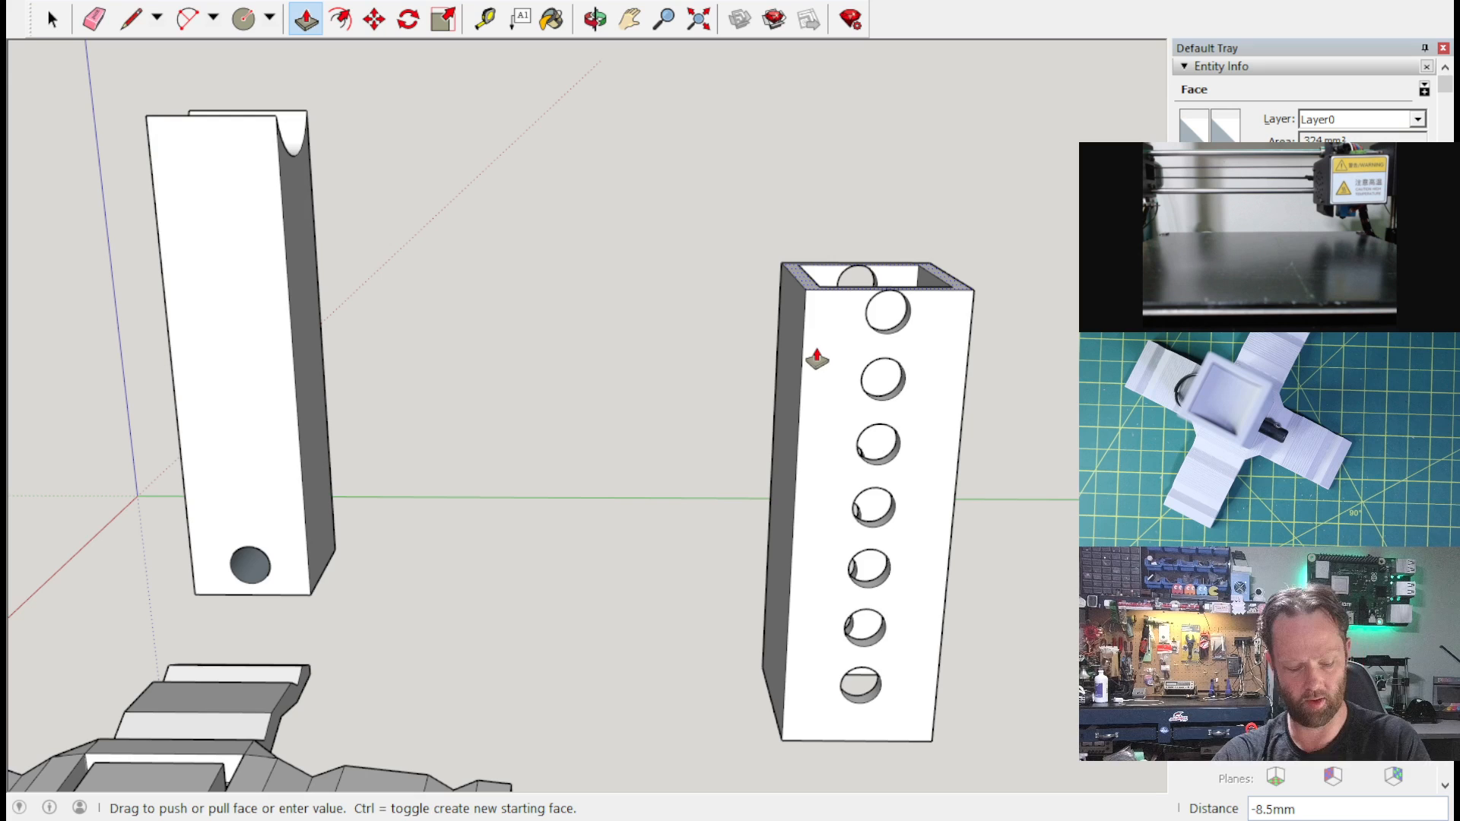
key(Escape)
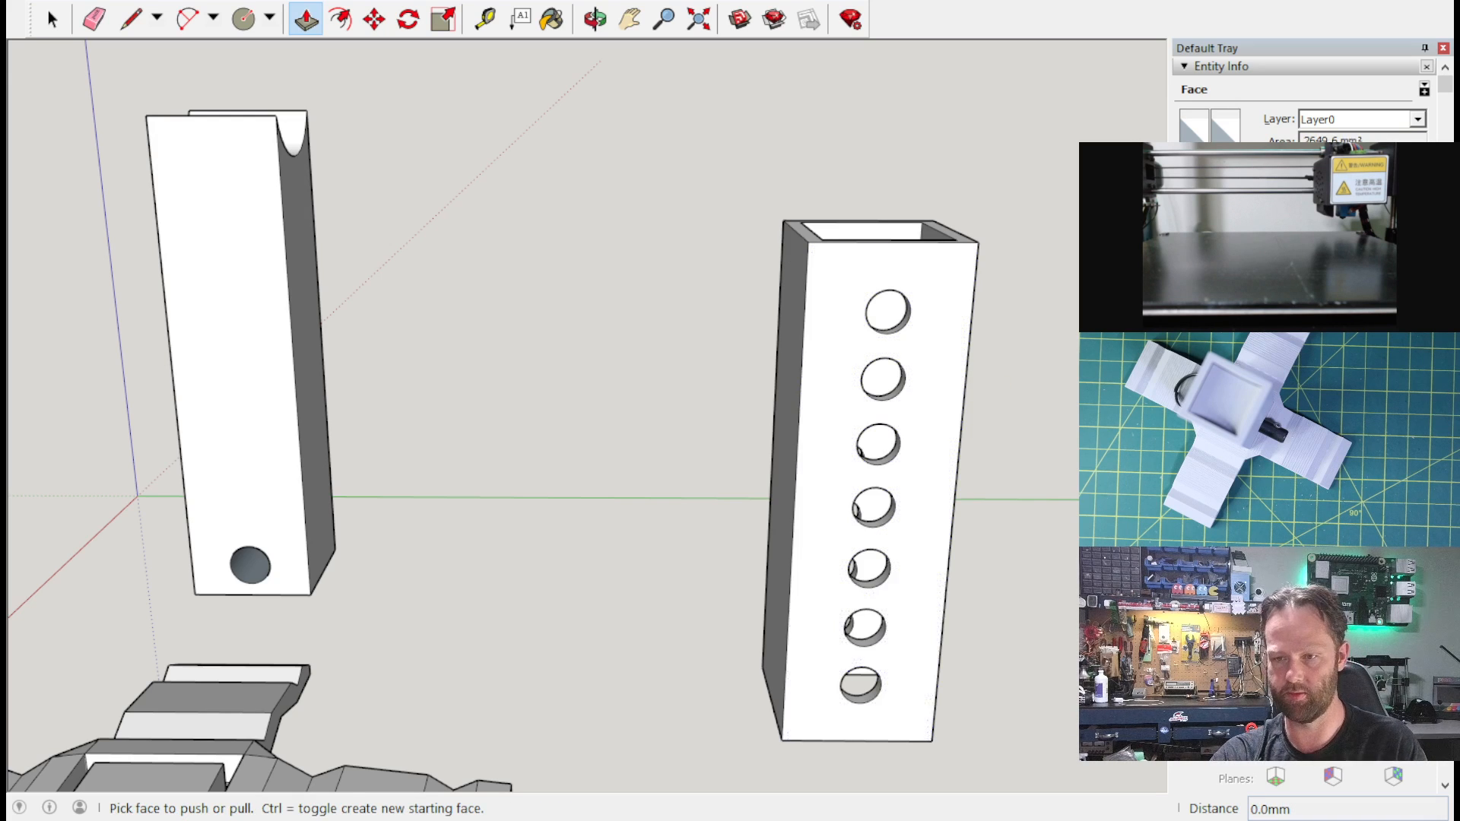
Step: Draw a short horizontal line on the tube's holed face, from the midpoint of its vertical edge toward the middle hole
click(131, 18)
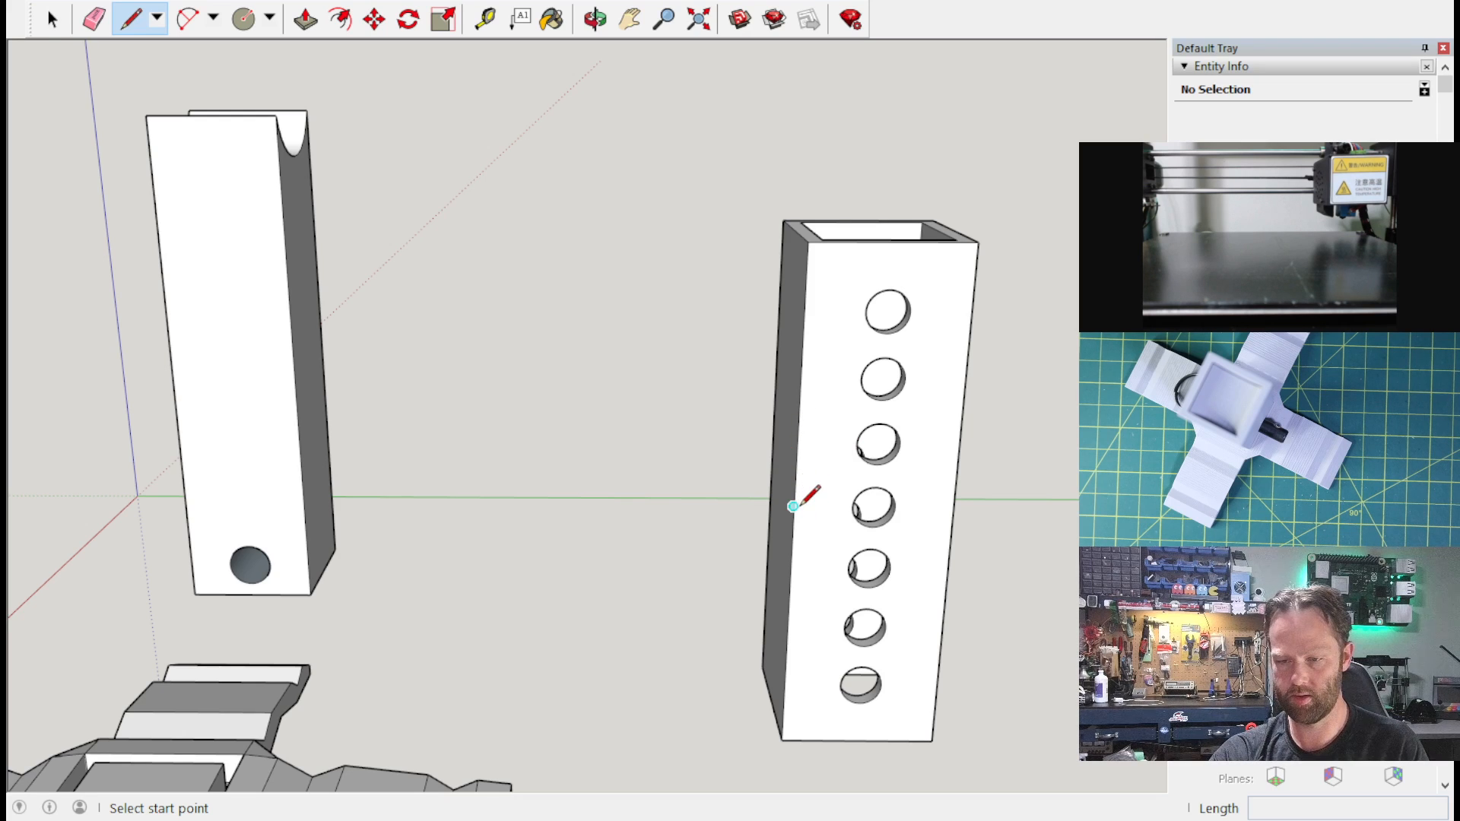
click(793, 506)
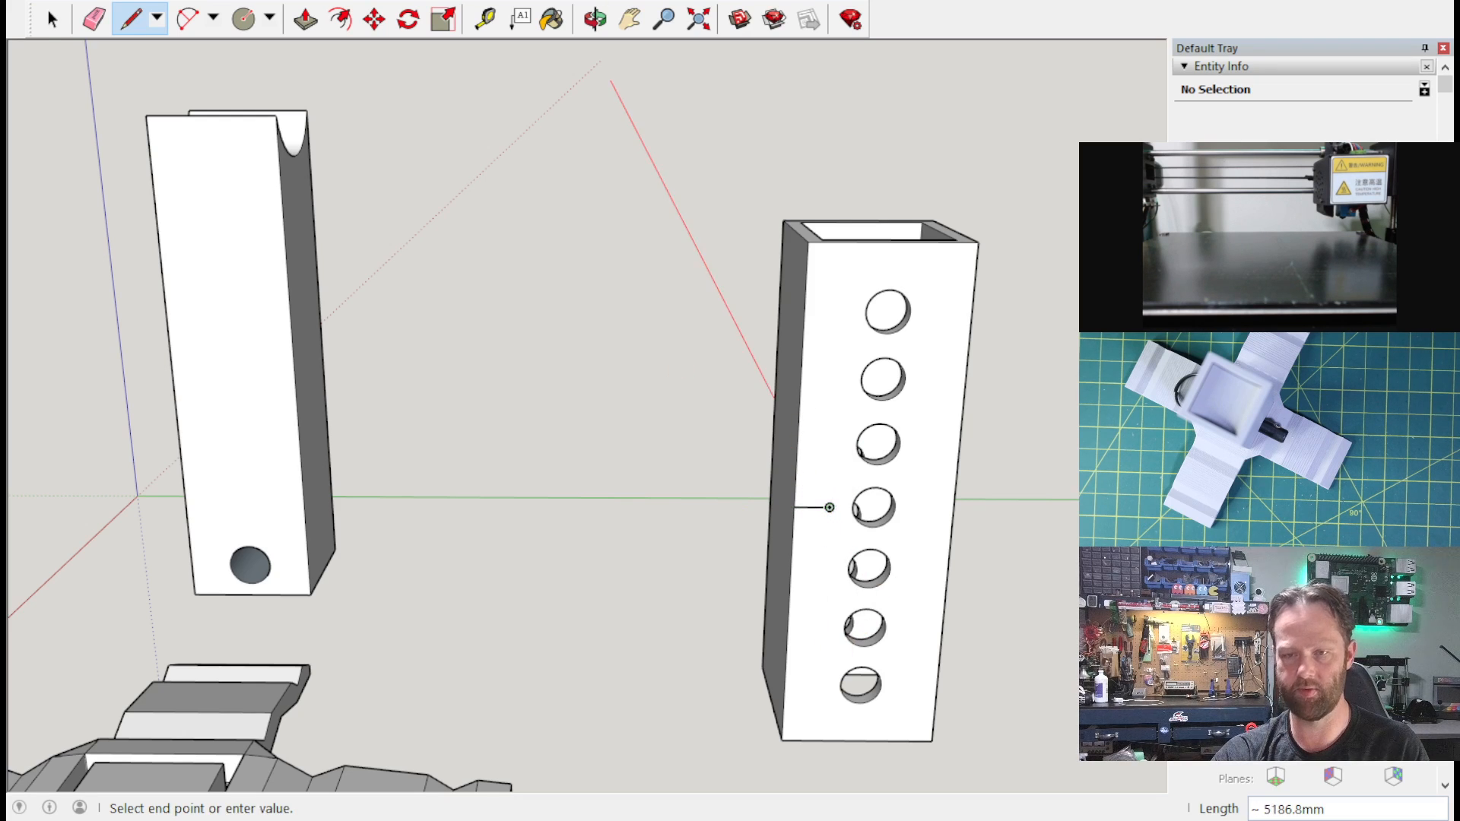
click(485, 21)
click(812, 507)
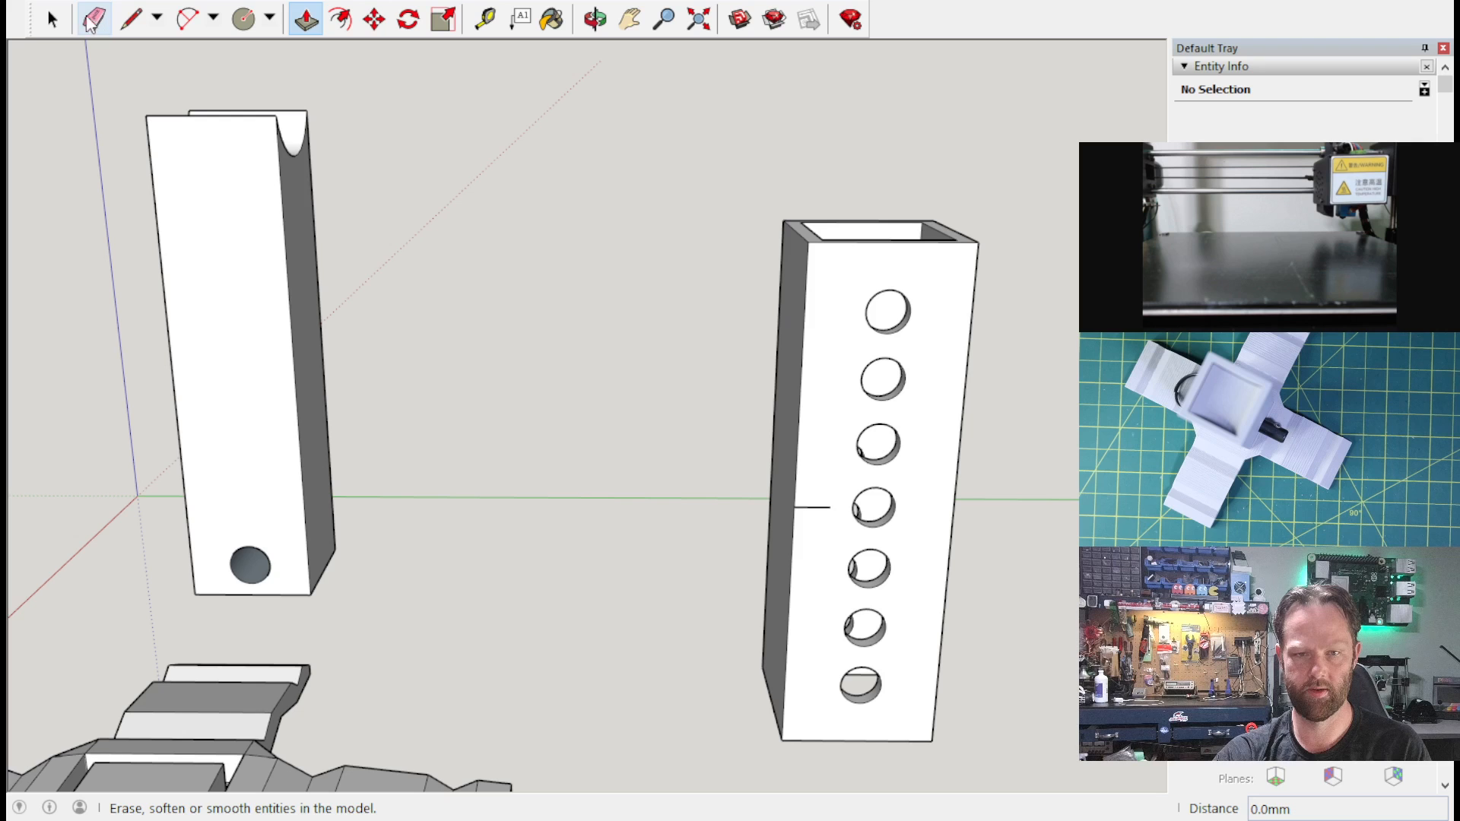
click(52, 20)
middle_drag(963, 528, 825, 376)
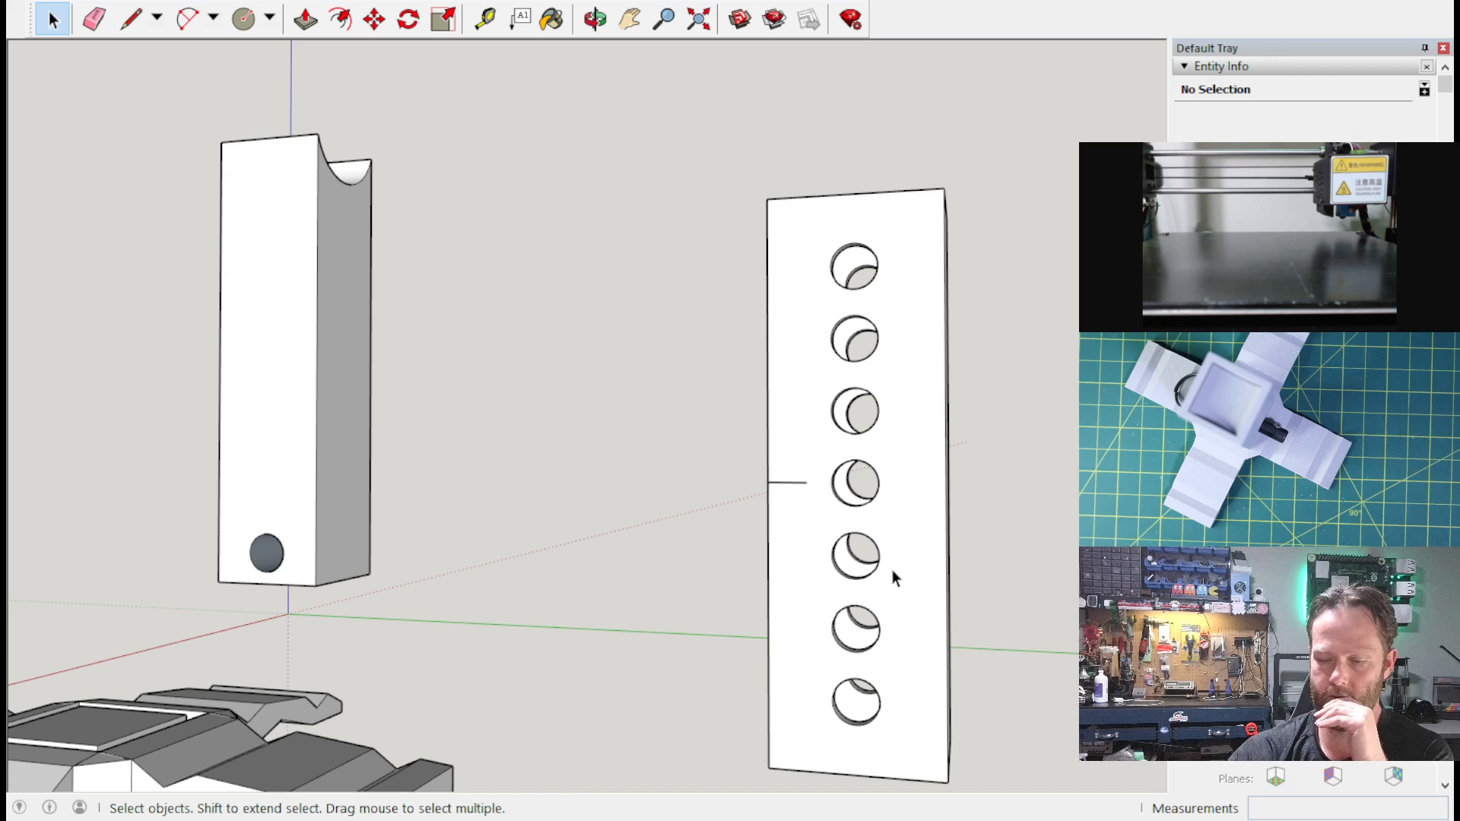
Step: Draw a horizontal line across the tube's holed face, touching the bottom of the third hole from the top, and erase the short line below
middle_drag(868, 478, 894, 475)
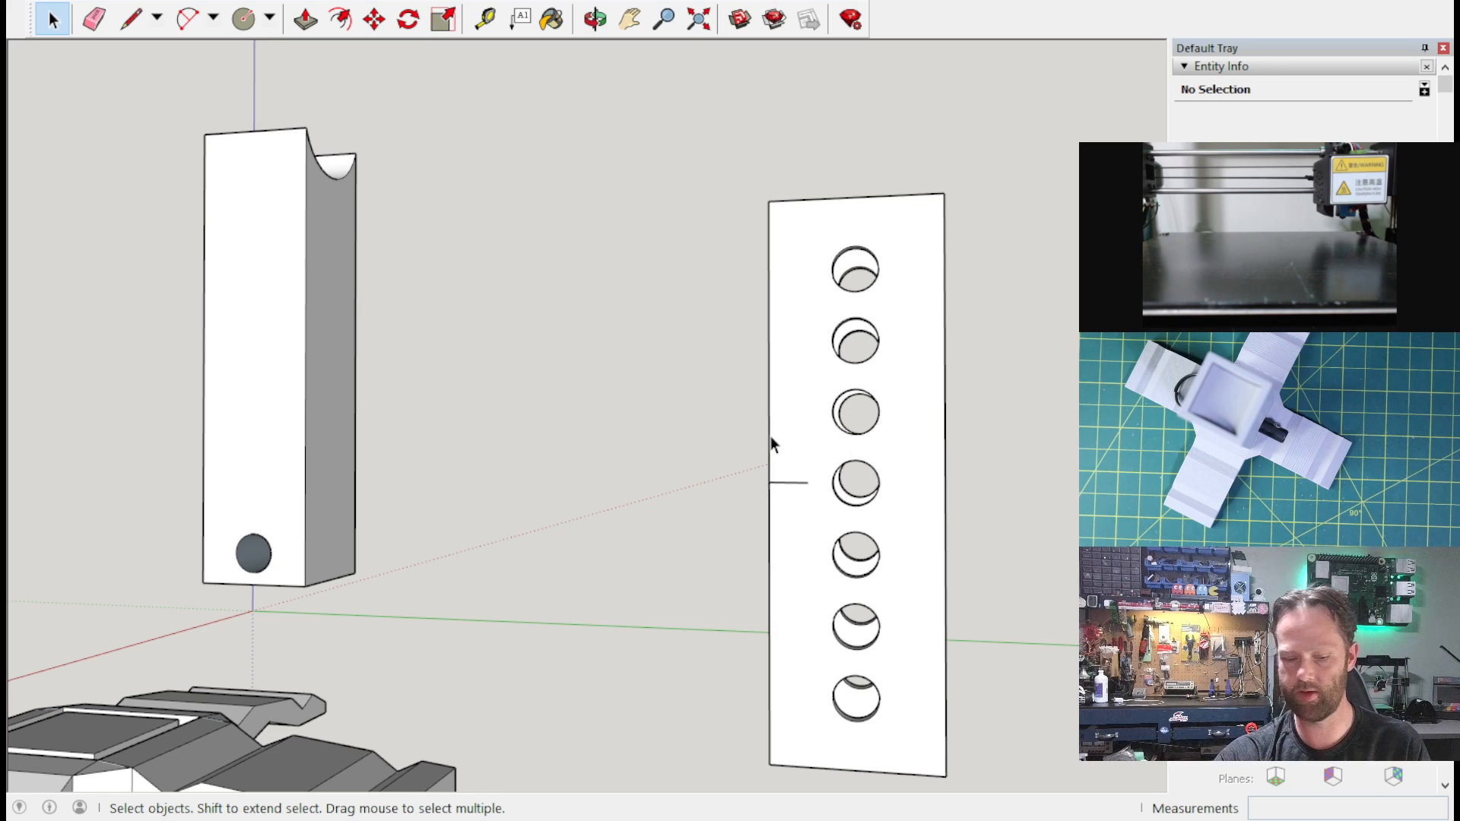
click(131, 18)
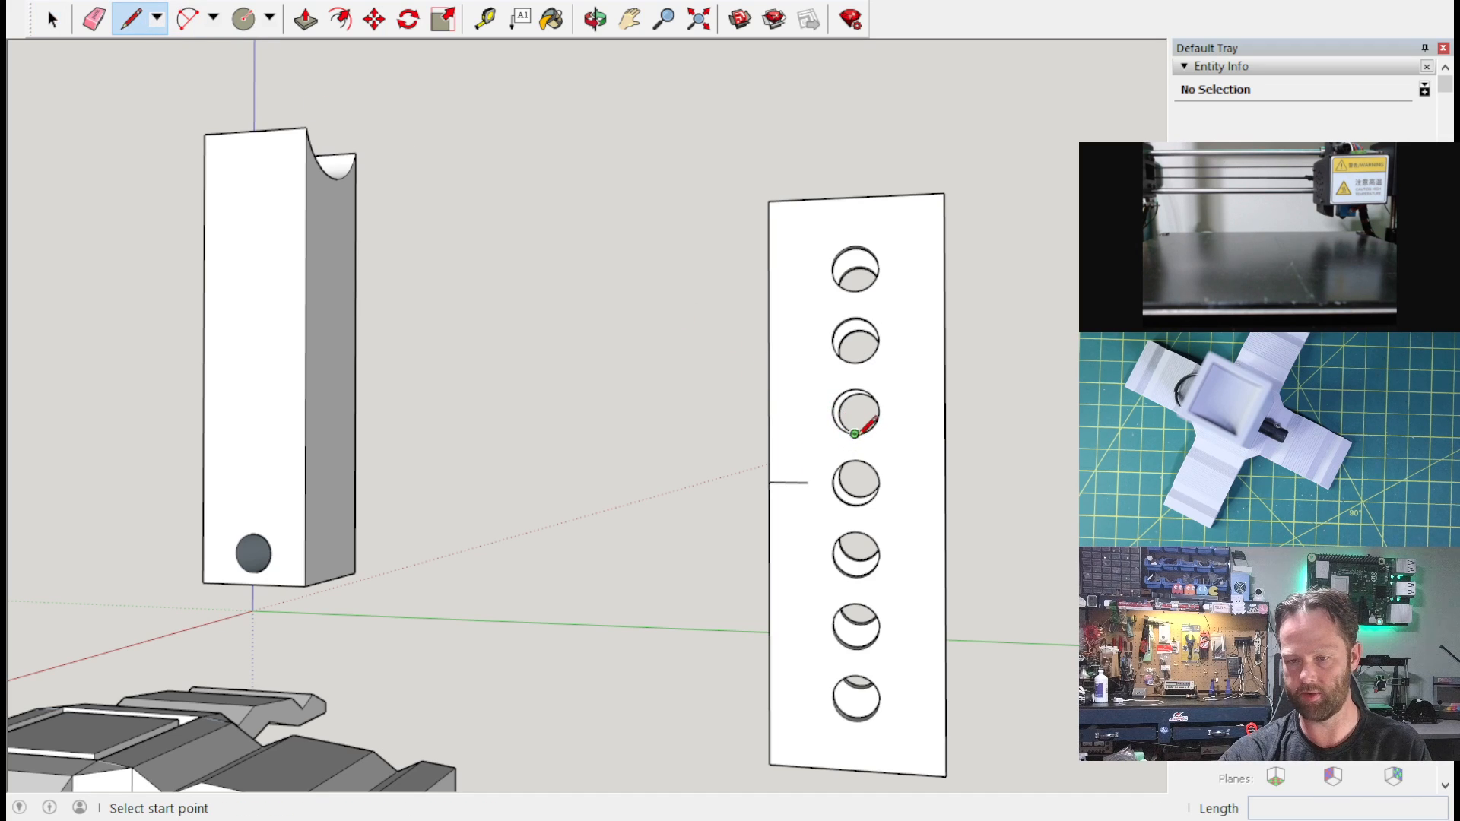
click(855, 434)
click(768, 433)
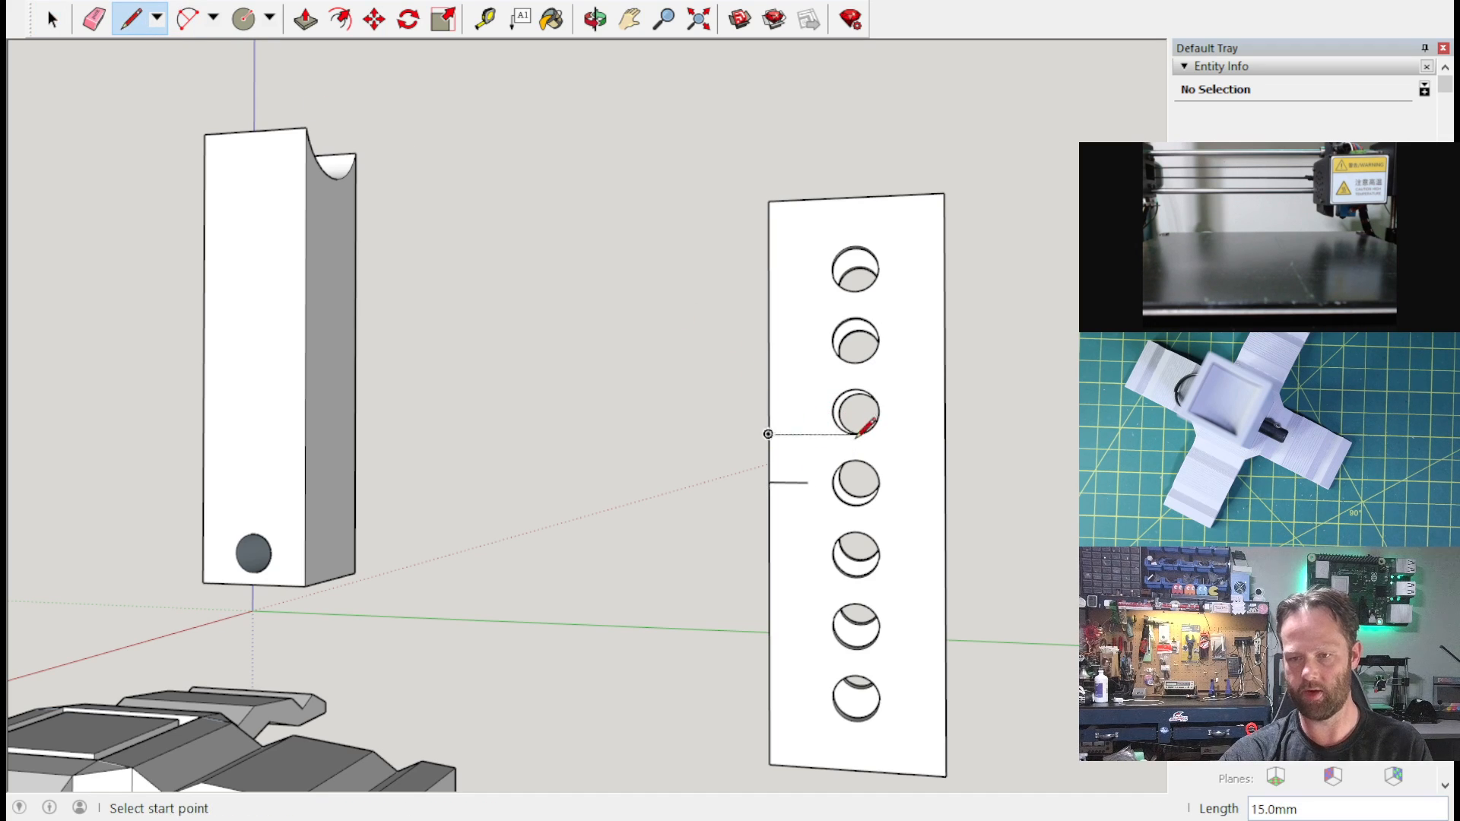
click(858, 434)
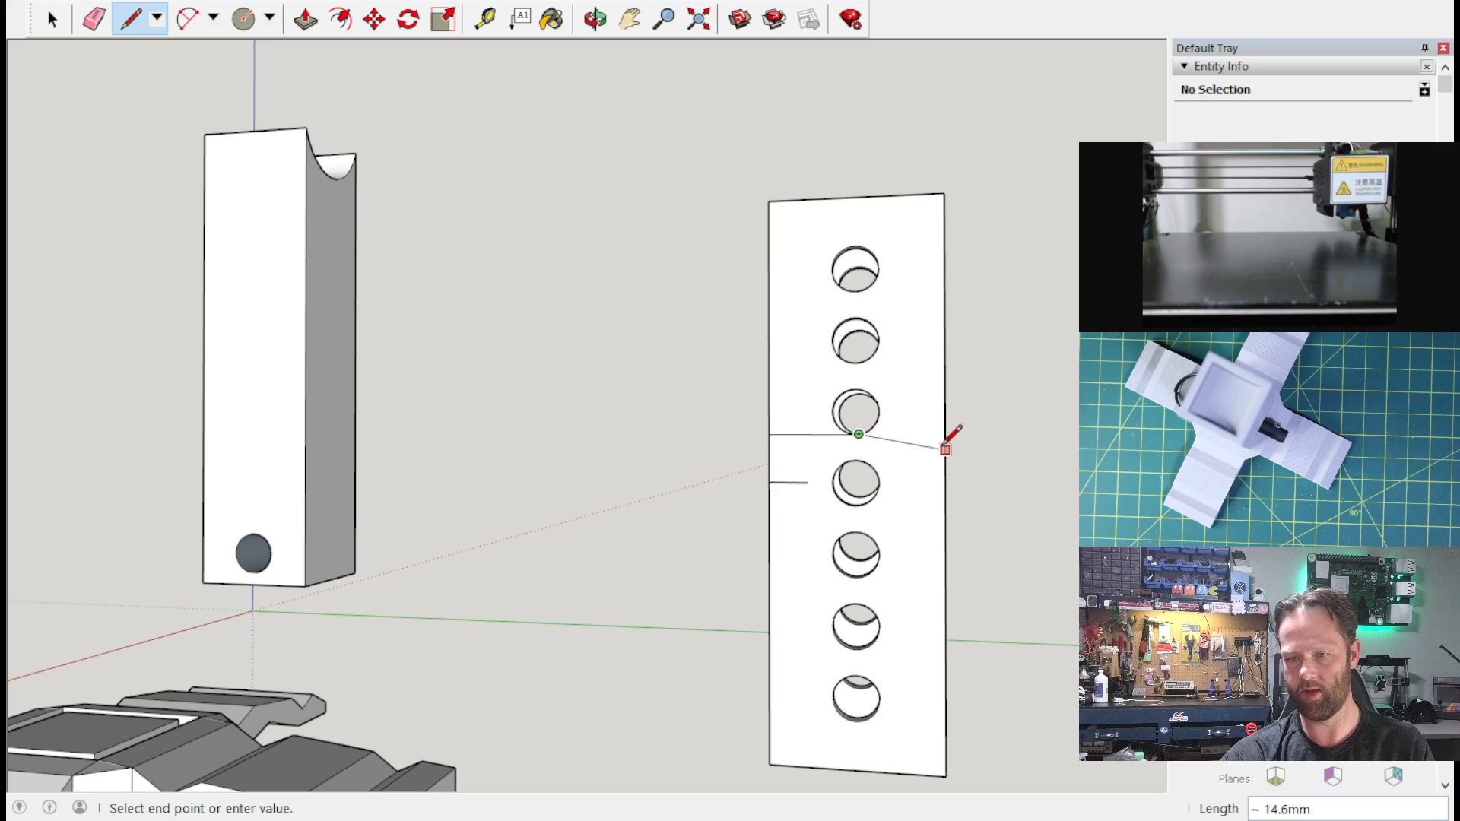
click(945, 435)
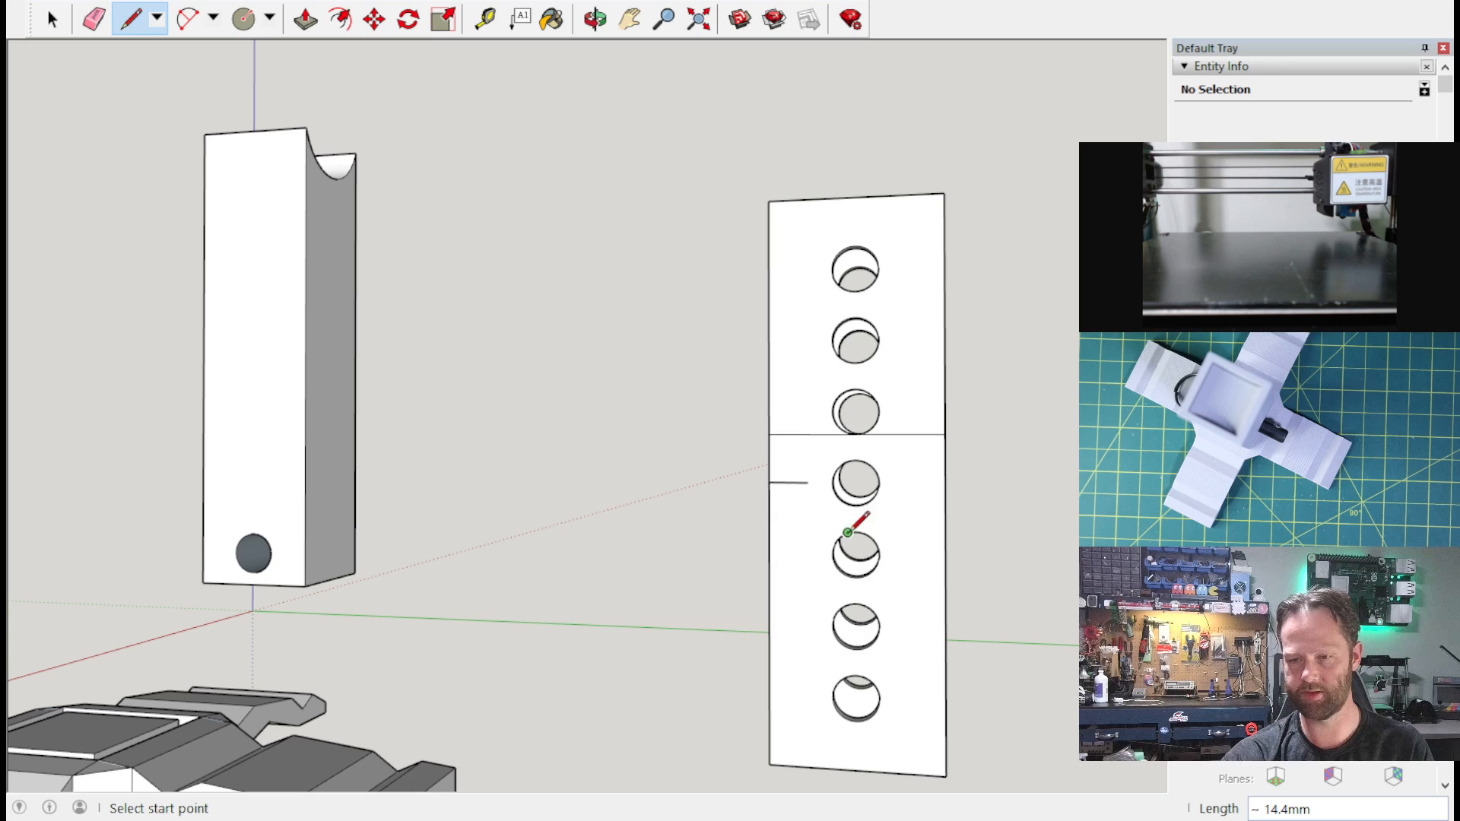
click(93, 19)
drag(786, 476, 788, 517)
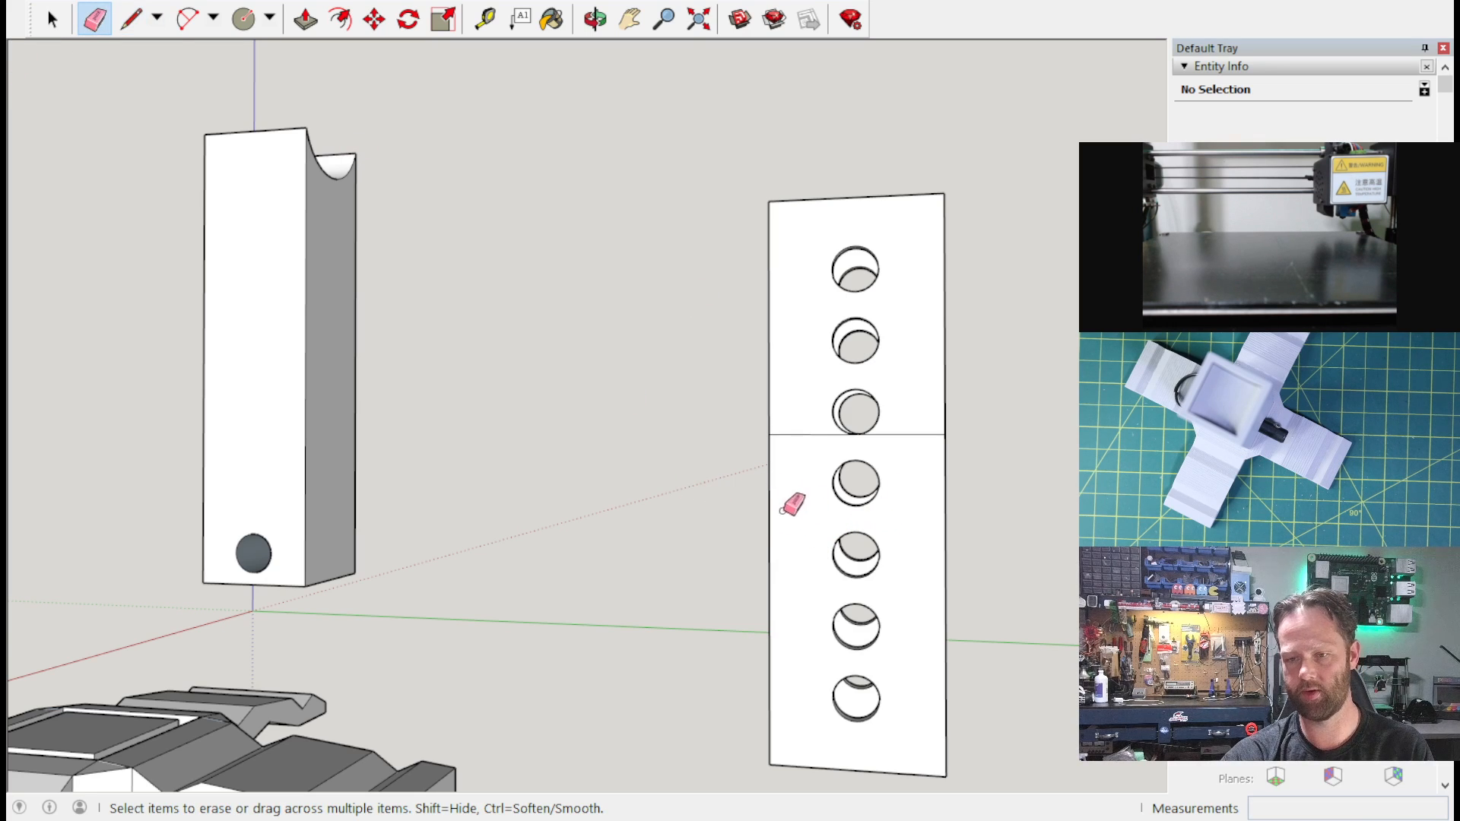
Step: Try to erase the edge of the third hole from the top on the tube's divided face, and undo the erasure
middle_drag(873, 346, 598, 368)
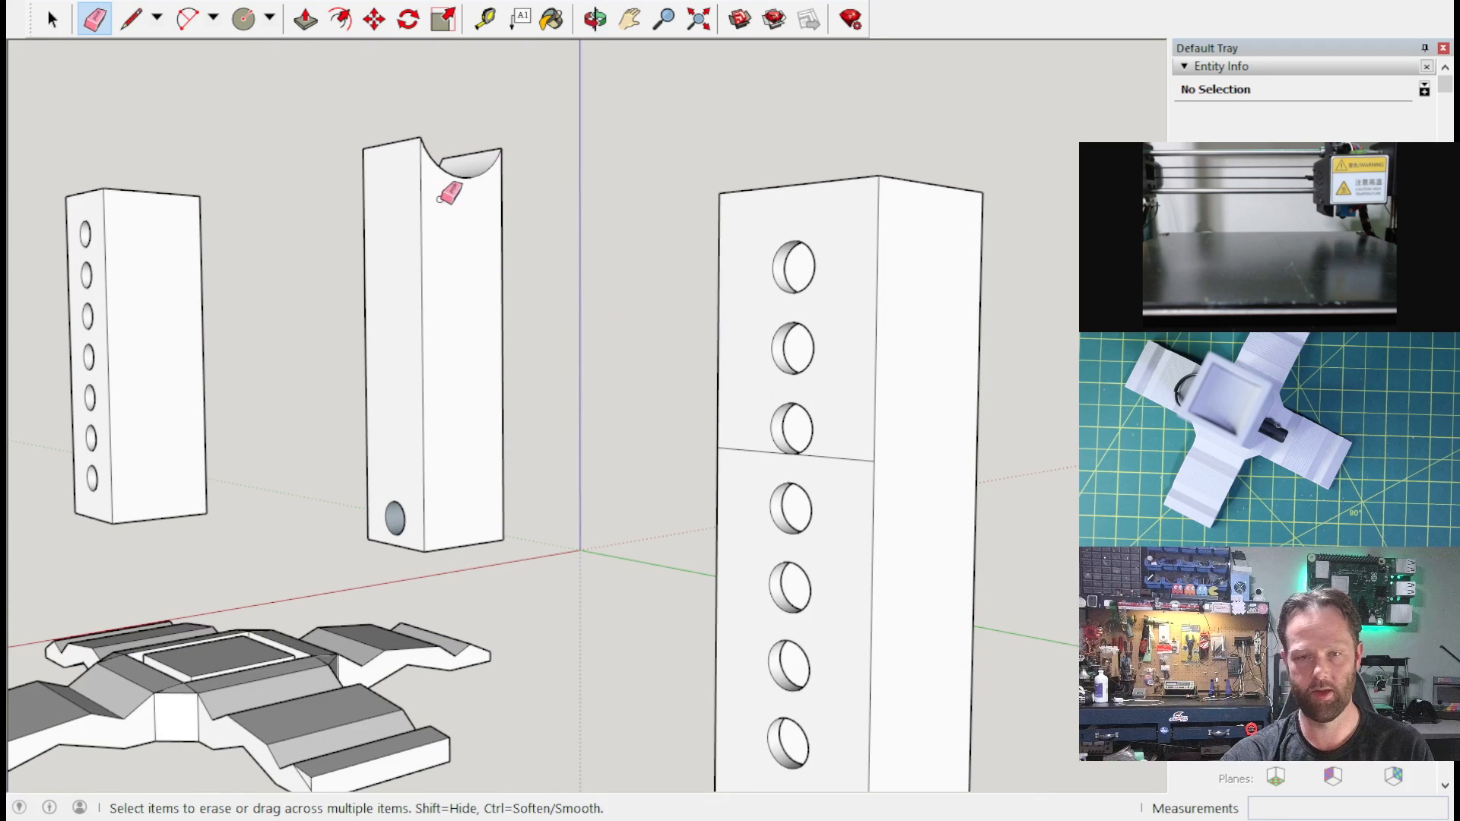
click(811, 408)
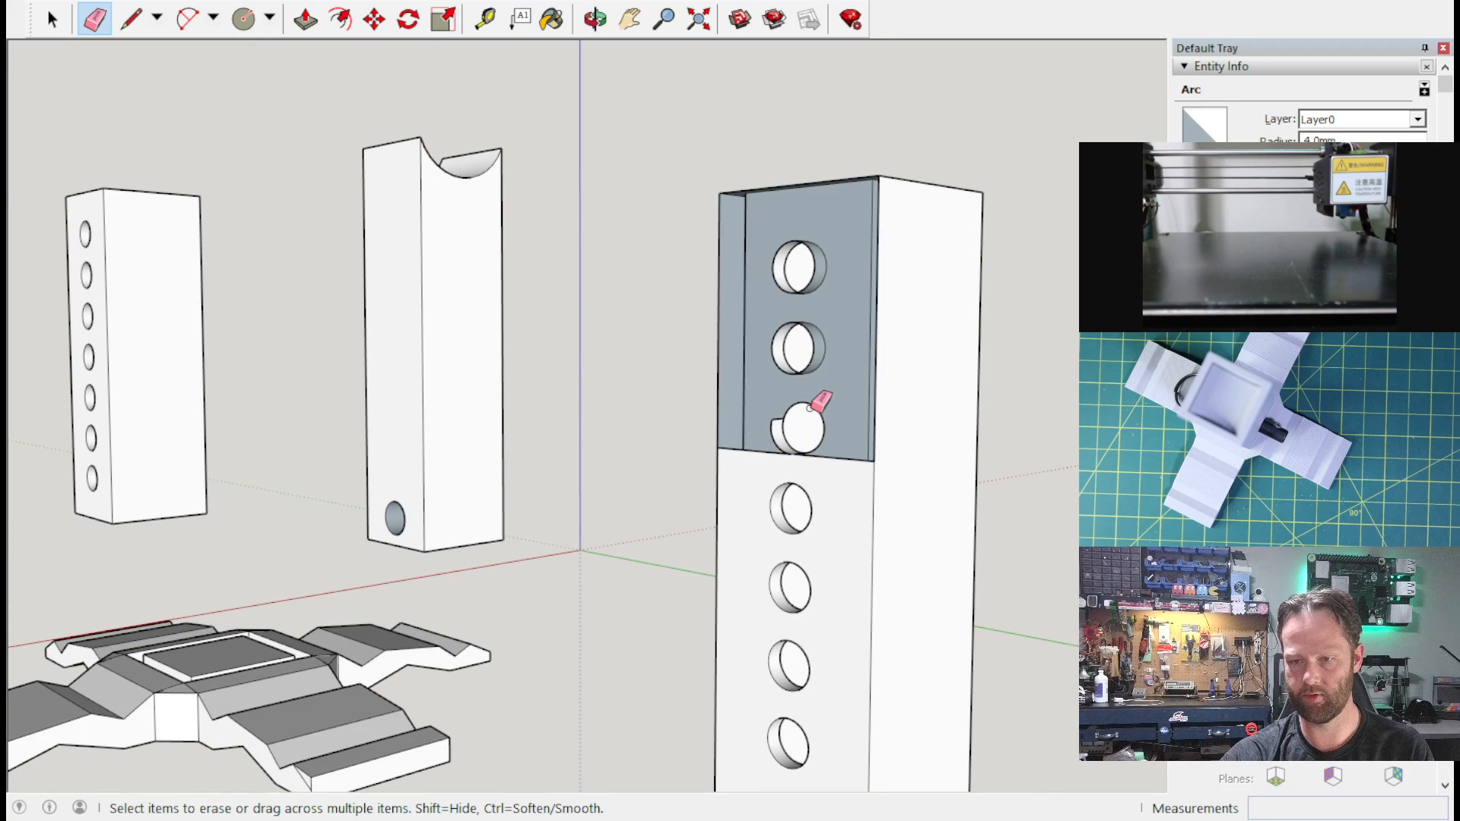
key(ctrl+z)
Step: Measure the distance from the dividing line up to the tube's top rim
mouse_move(905, 289)
middle_down()
mouse_move(919, 277)
mouse_move(1014, 532)
mouse_move(884, 341)
middle_up()
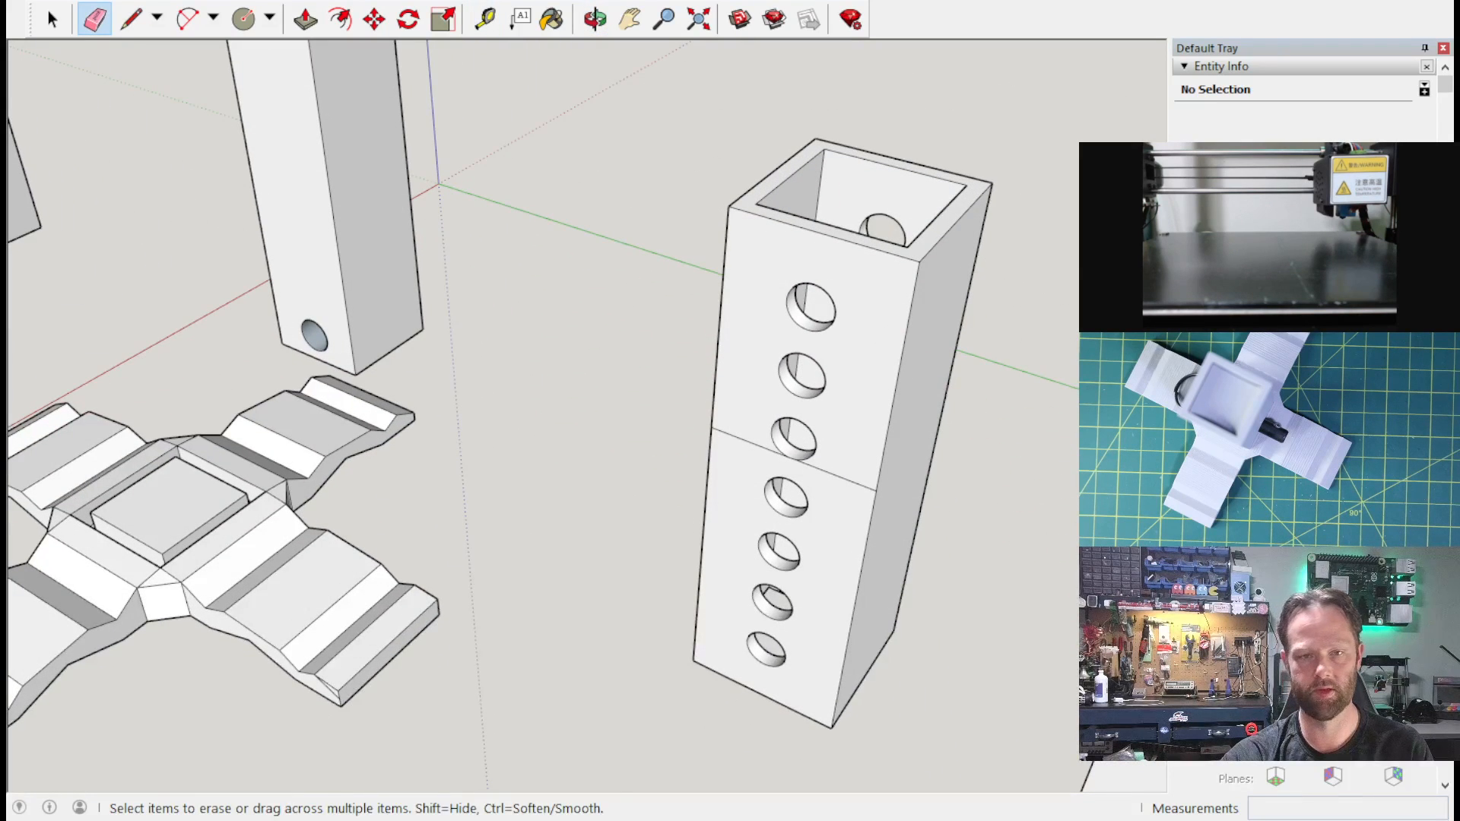
click(131, 19)
middle_drag(897, 395, 707, 238)
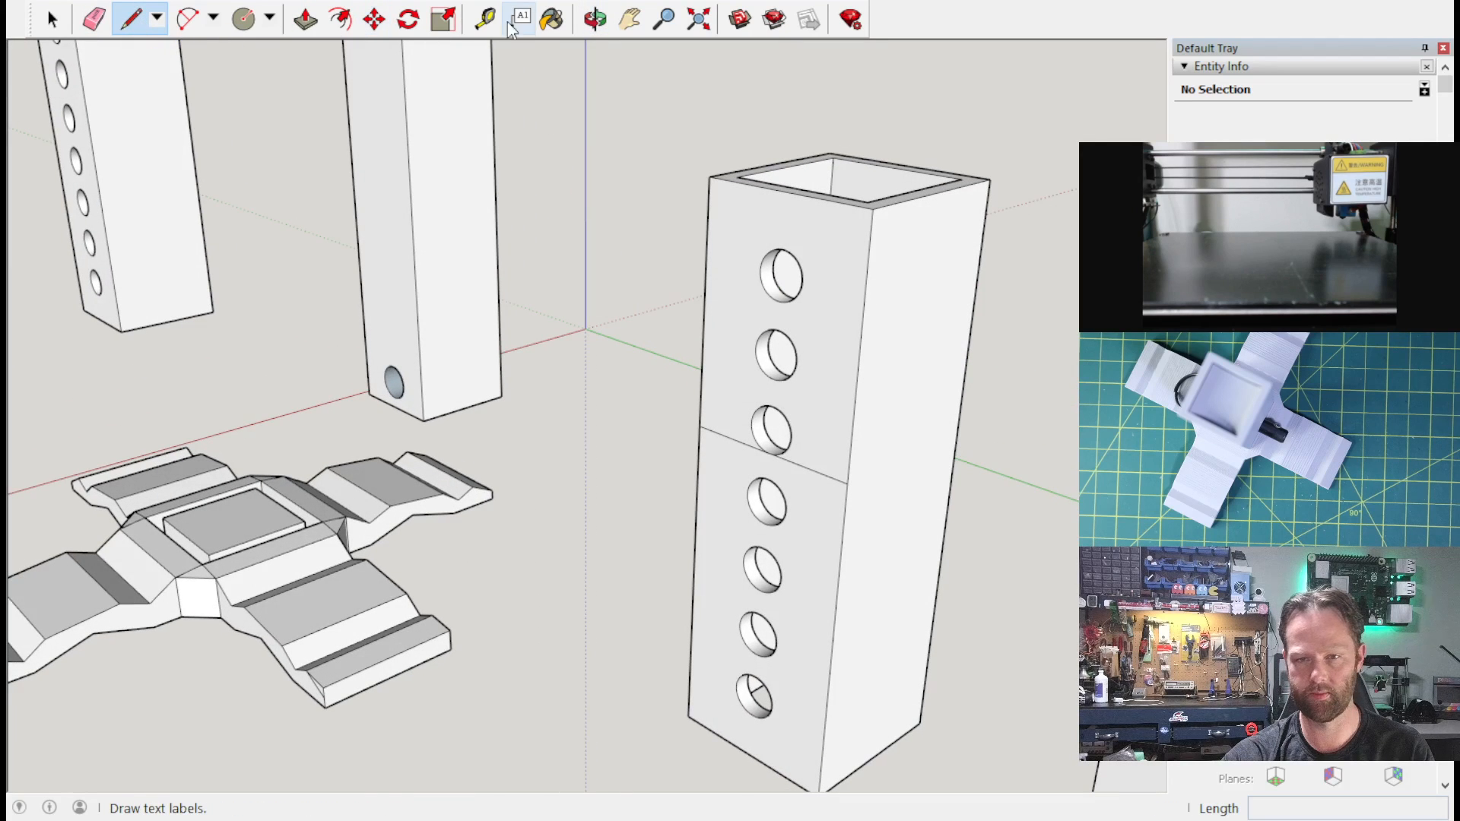
click(484, 19)
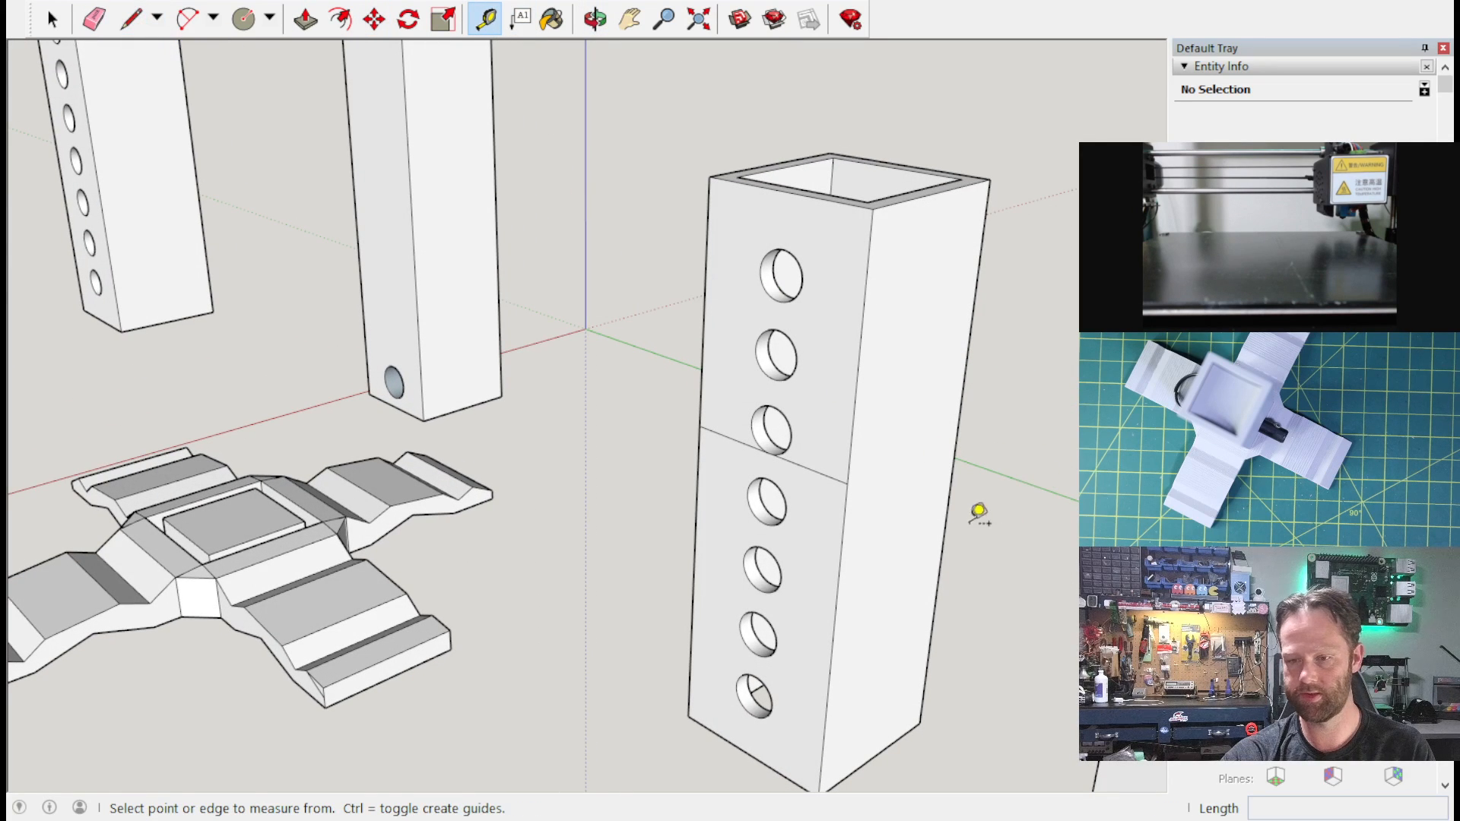
click(809, 468)
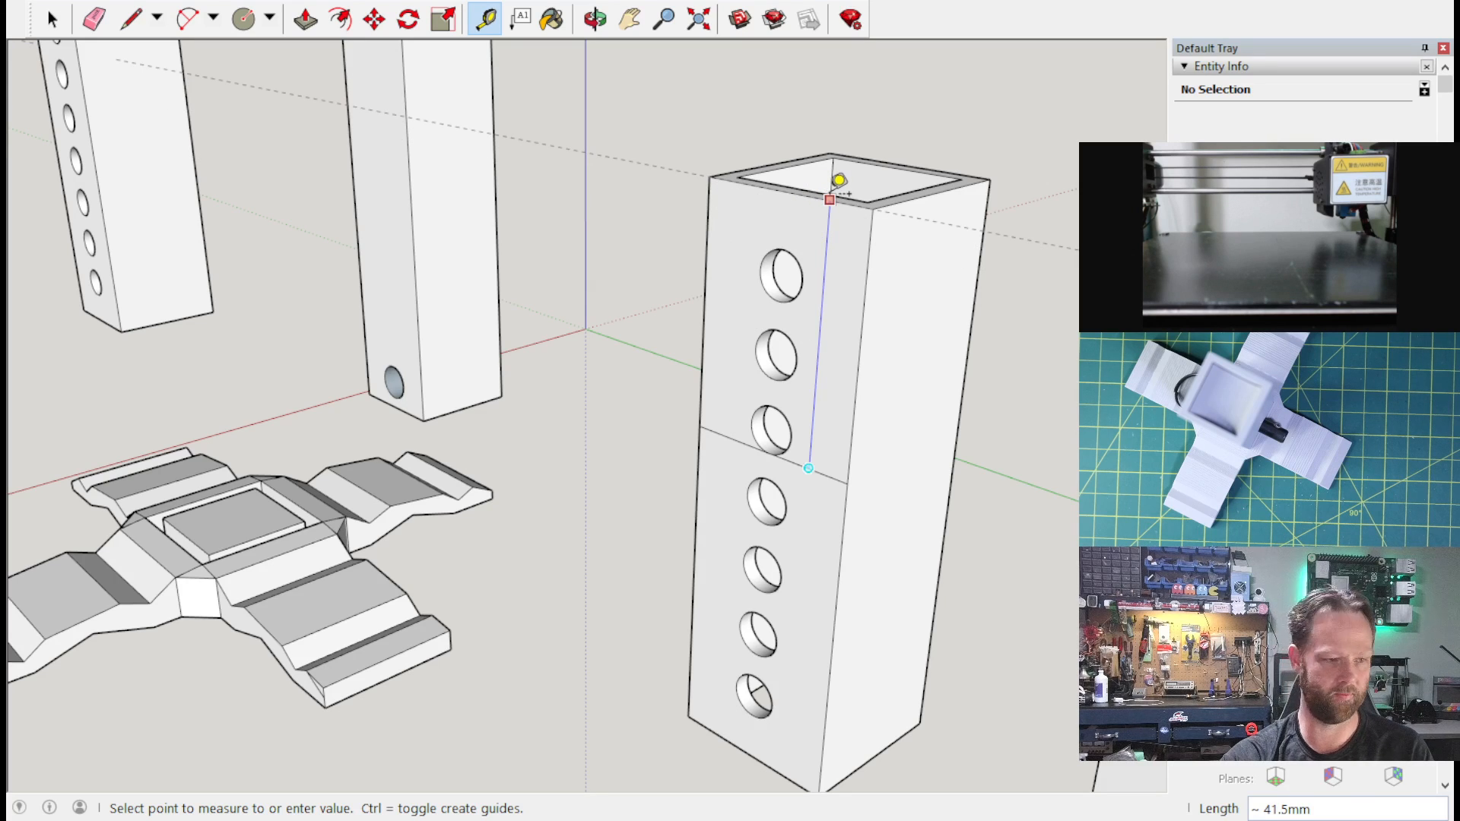
Step: Continue the dividing line around the tube's three remaining side faces with straight edges at the same height
scroll(905, 300, down, 3)
mouse_move(961, 349)
middle_down()
mouse_move(841, 400)
mouse_move(806, 381)
middle_up()
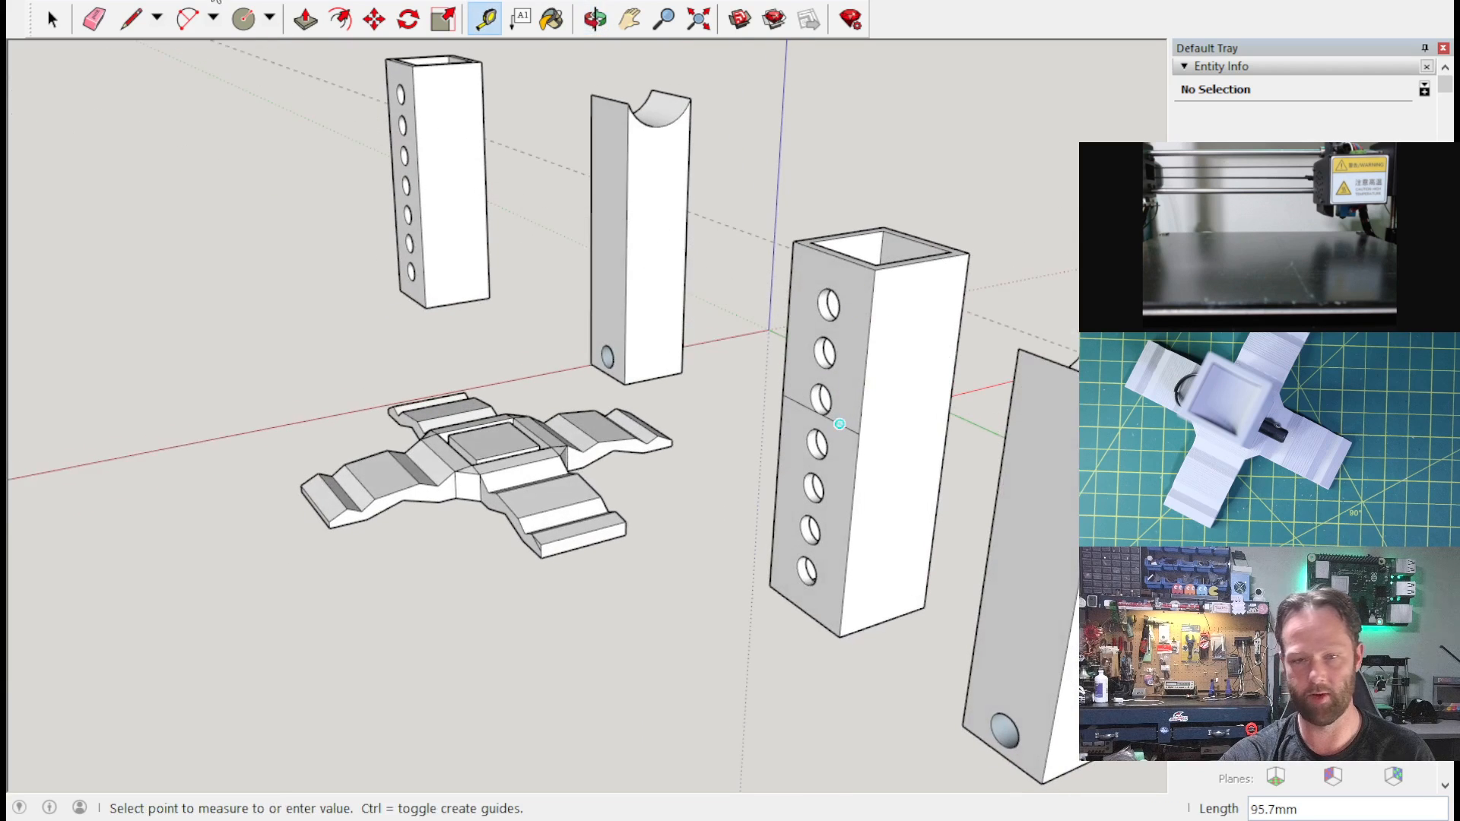
click(131, 16)
click(859, 434)
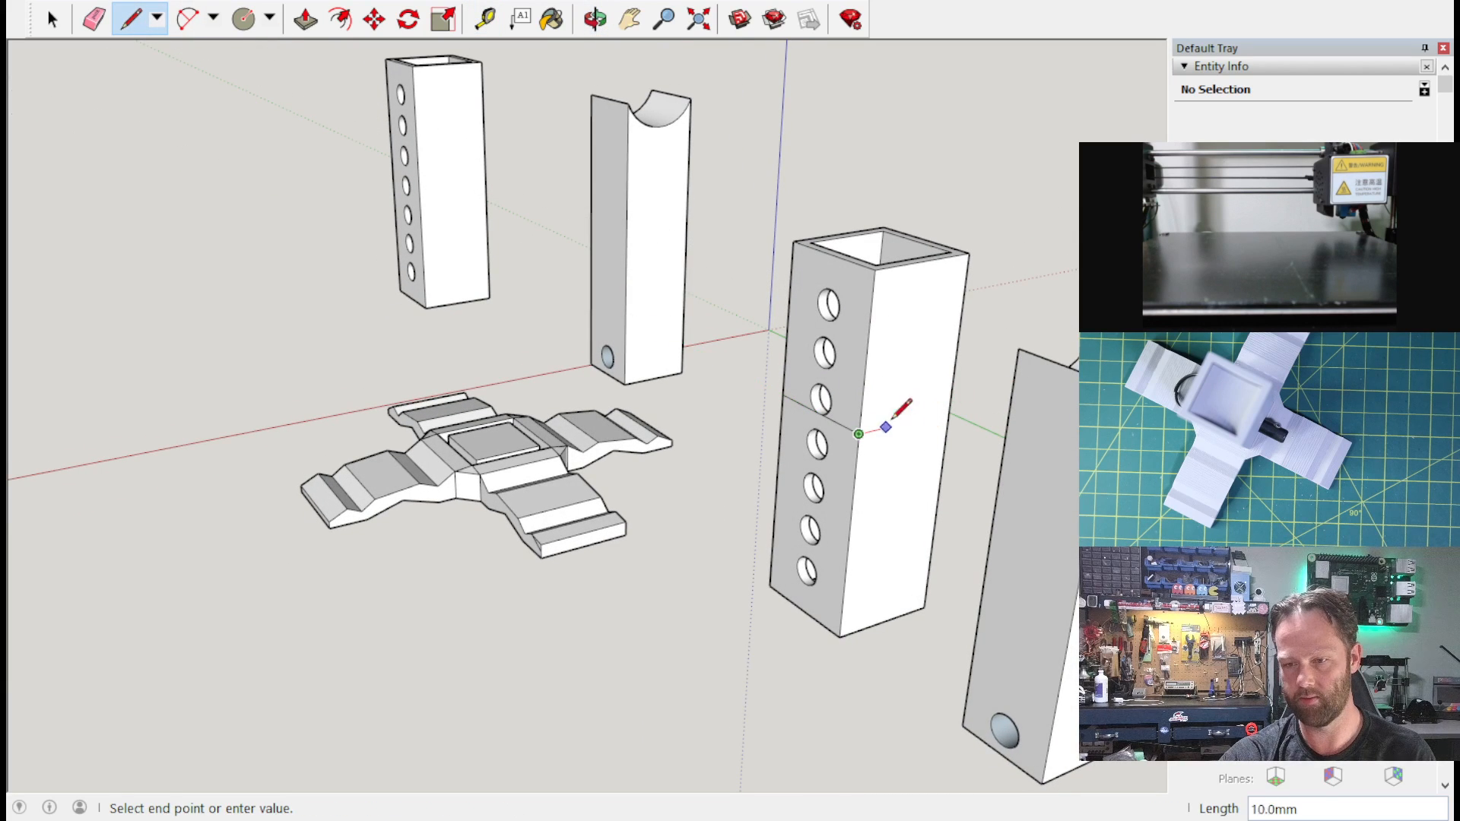
click(951, 391)
mouse_move(951, 391)
middle_down()
mouse_move(181, 483)
mouse_move(66, 293)
mouse_move(436, 439)
middle_up()
click(551, 554)
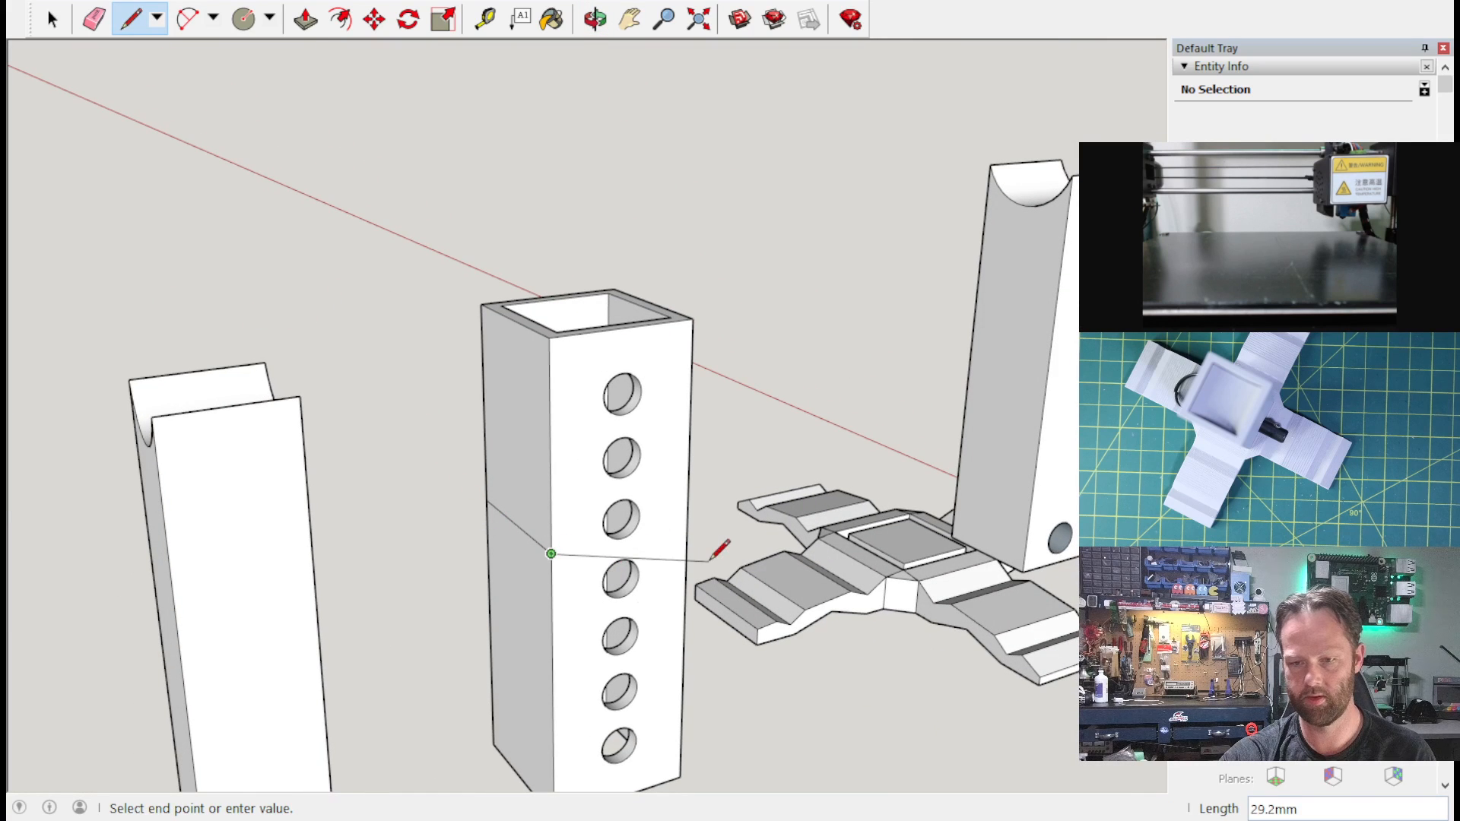
click(690, 513)
middle_drag(690, 513, 130, 463)
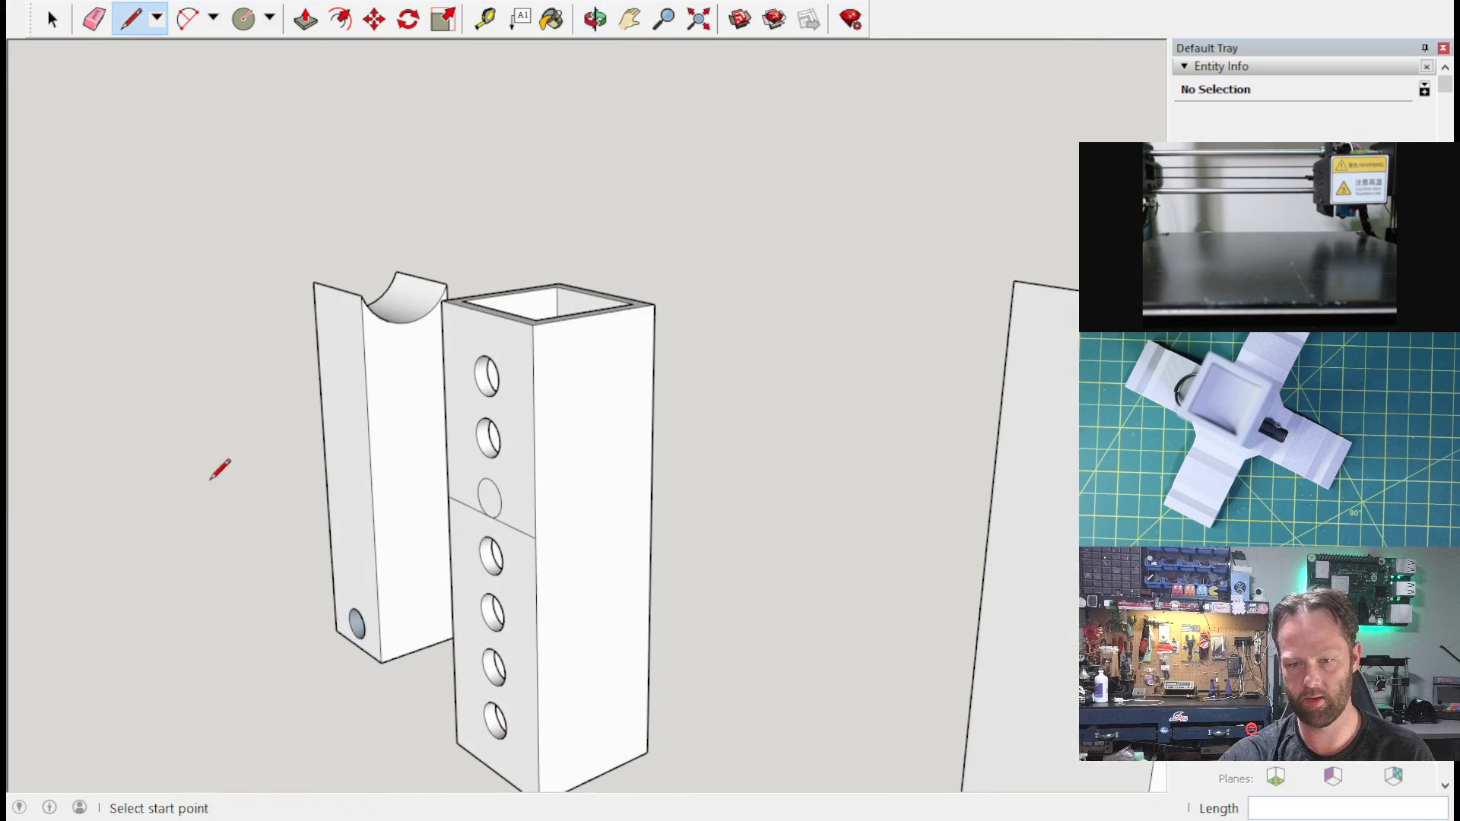
click(536, 539)
click(651, 503)
Step: Close the copied post's notched top with a straight edge across each notch end, and erase the leftover notch arcs
middle_drag(713, 432, 23, 433)
middle_drag(765, 560, 693, 328)
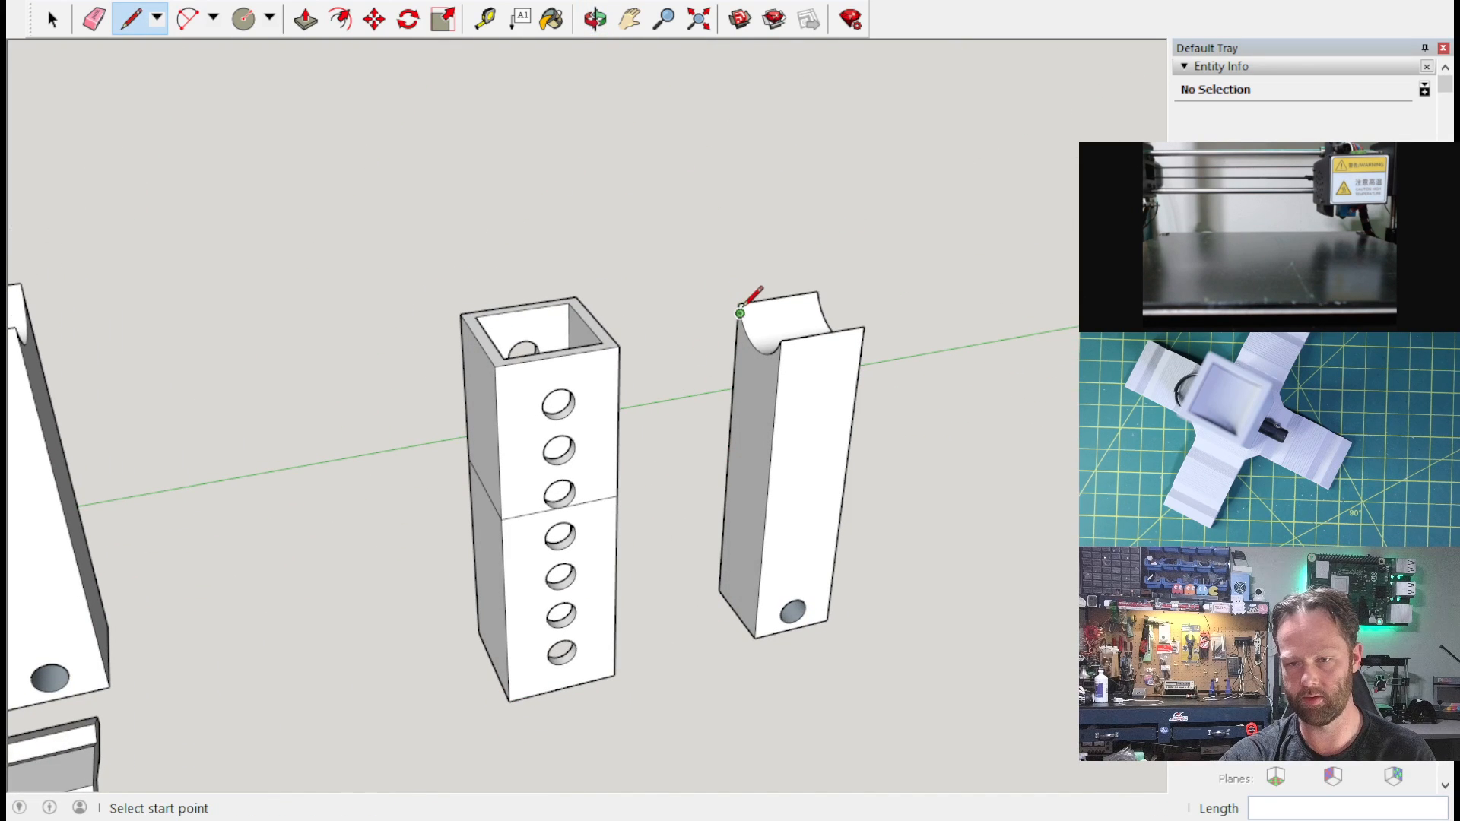
click(737, 303)
click(777, 342)
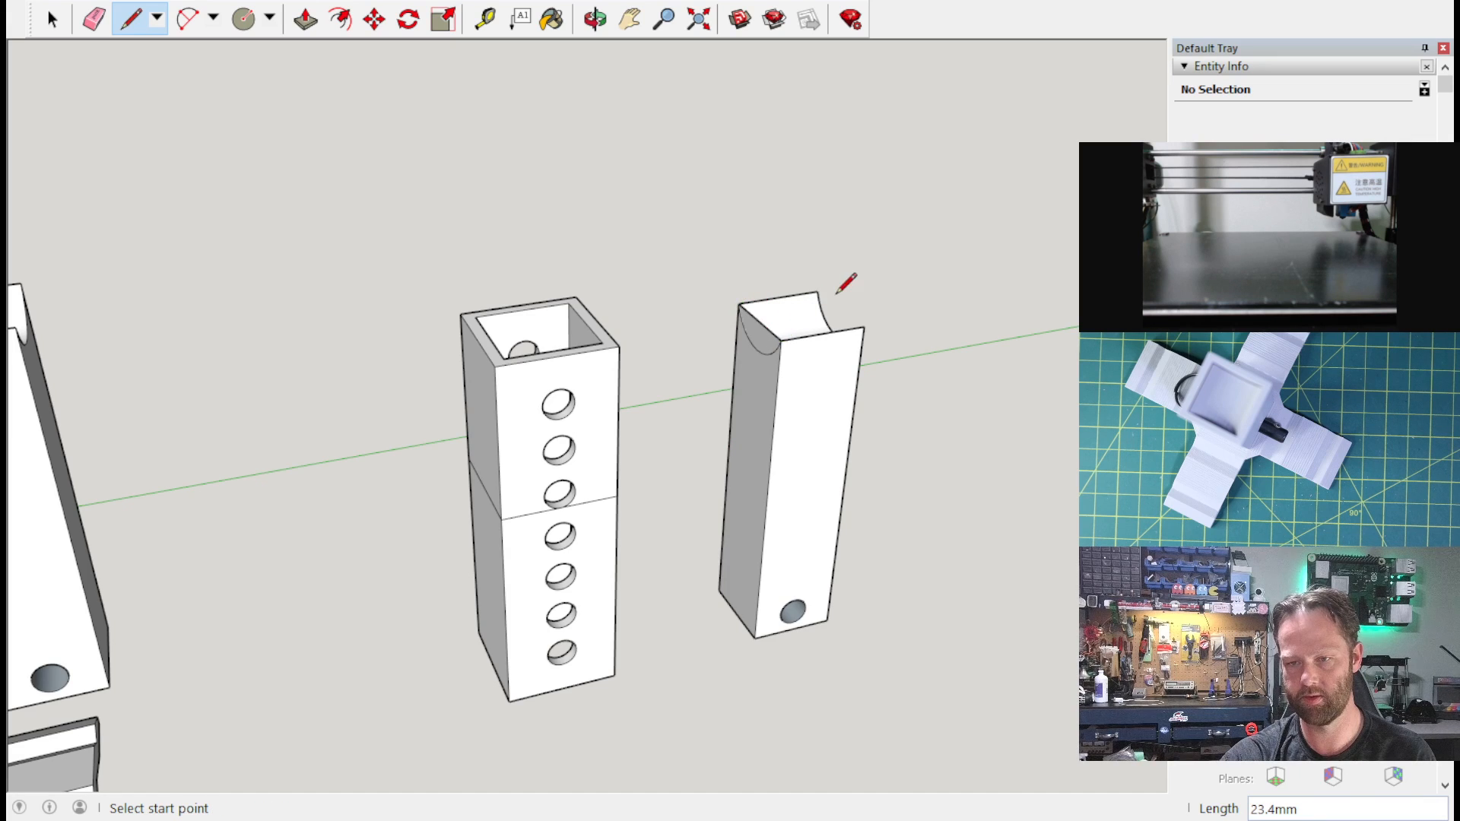
click(819, 295)
click(866, 325)
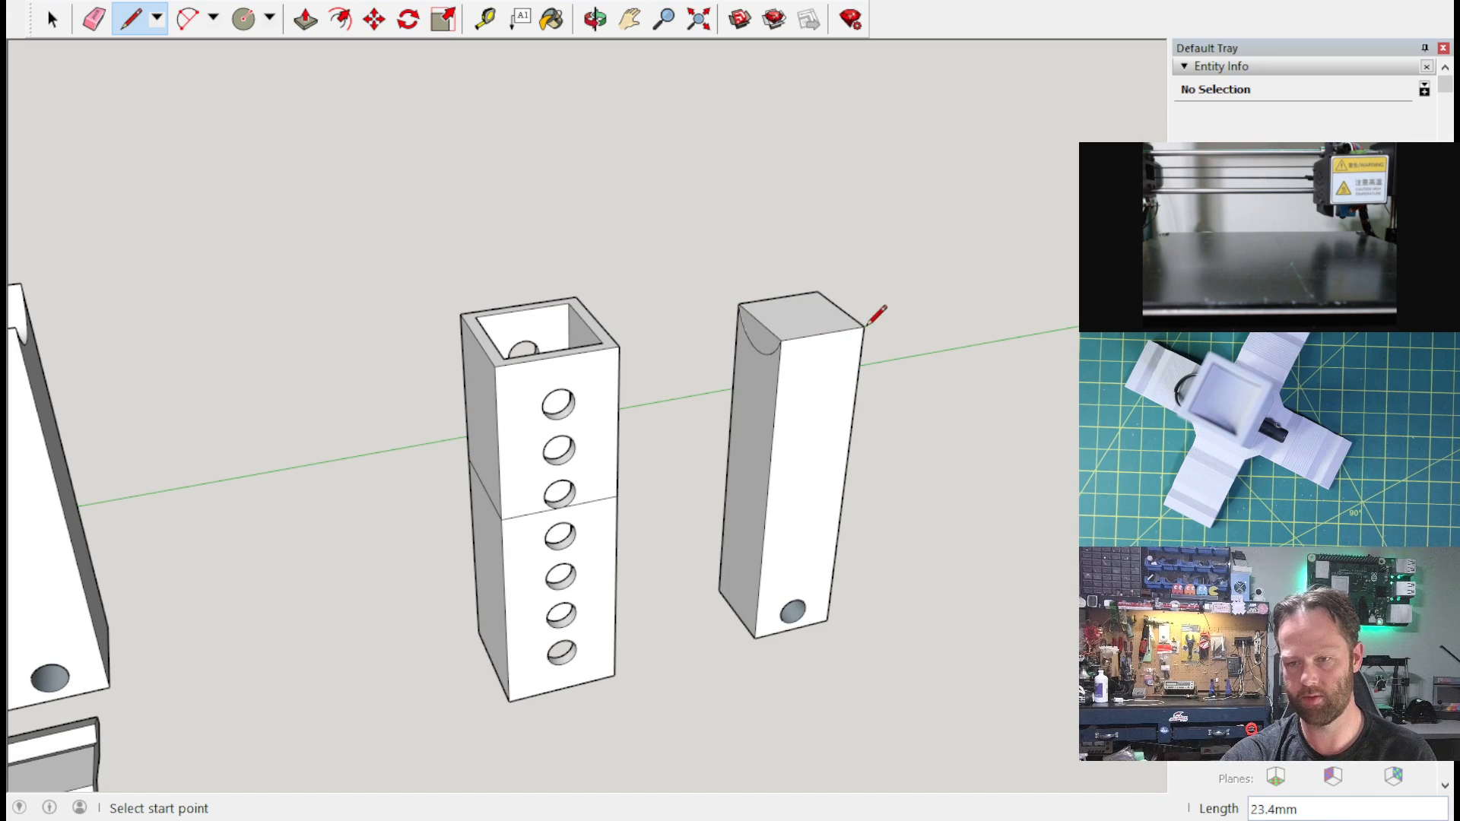
click(94, 19)
mouse_move(1032, 323)
middle_down()
mouse_move(374, 305)
mouse_move(730, 427)
middle_up()
middle_drag(675, 571, 951, 622)
Step: Push the copied post's top face down 41.5 mm
key(p)
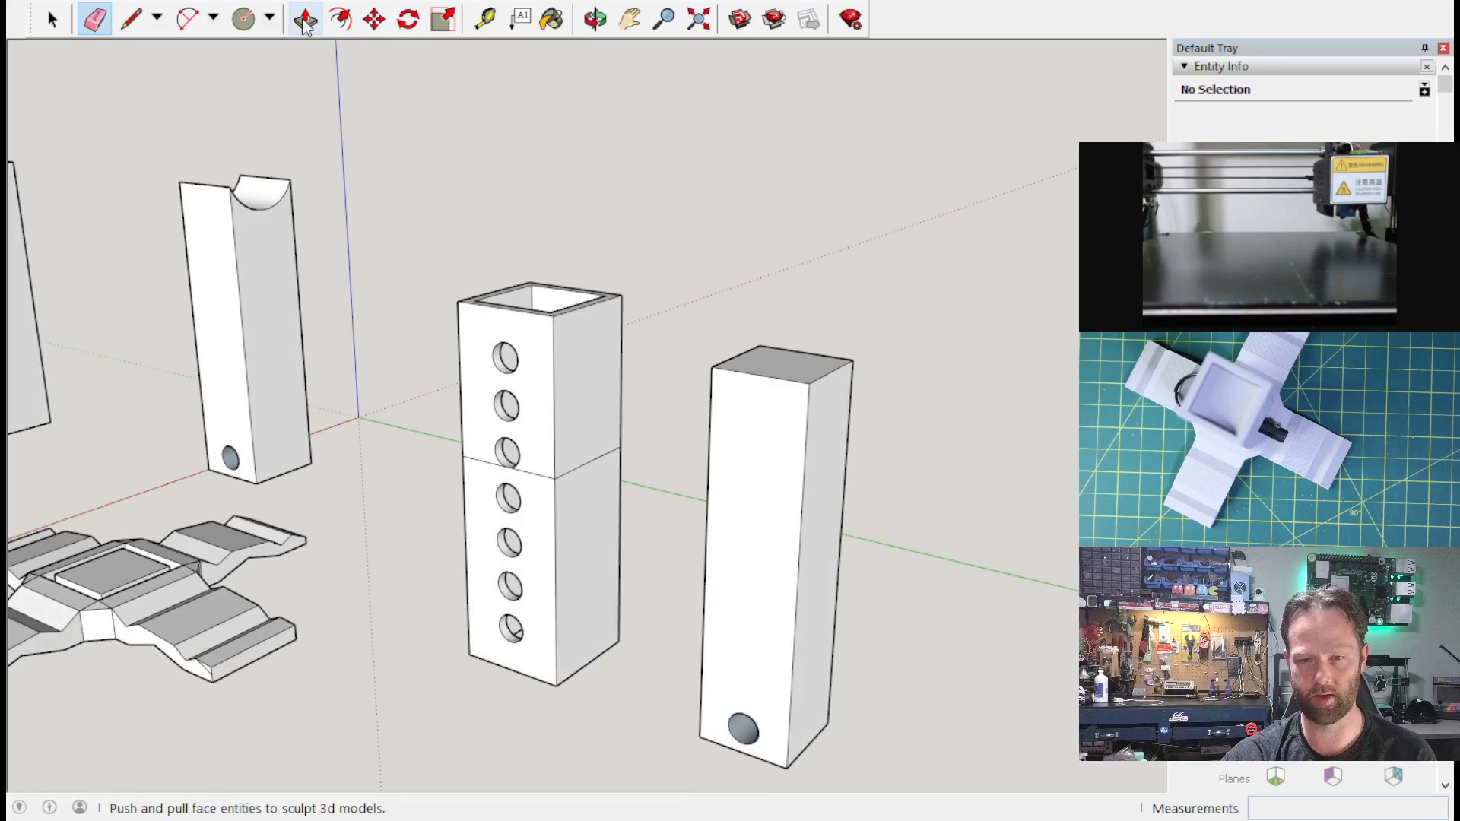
click(774, 372)
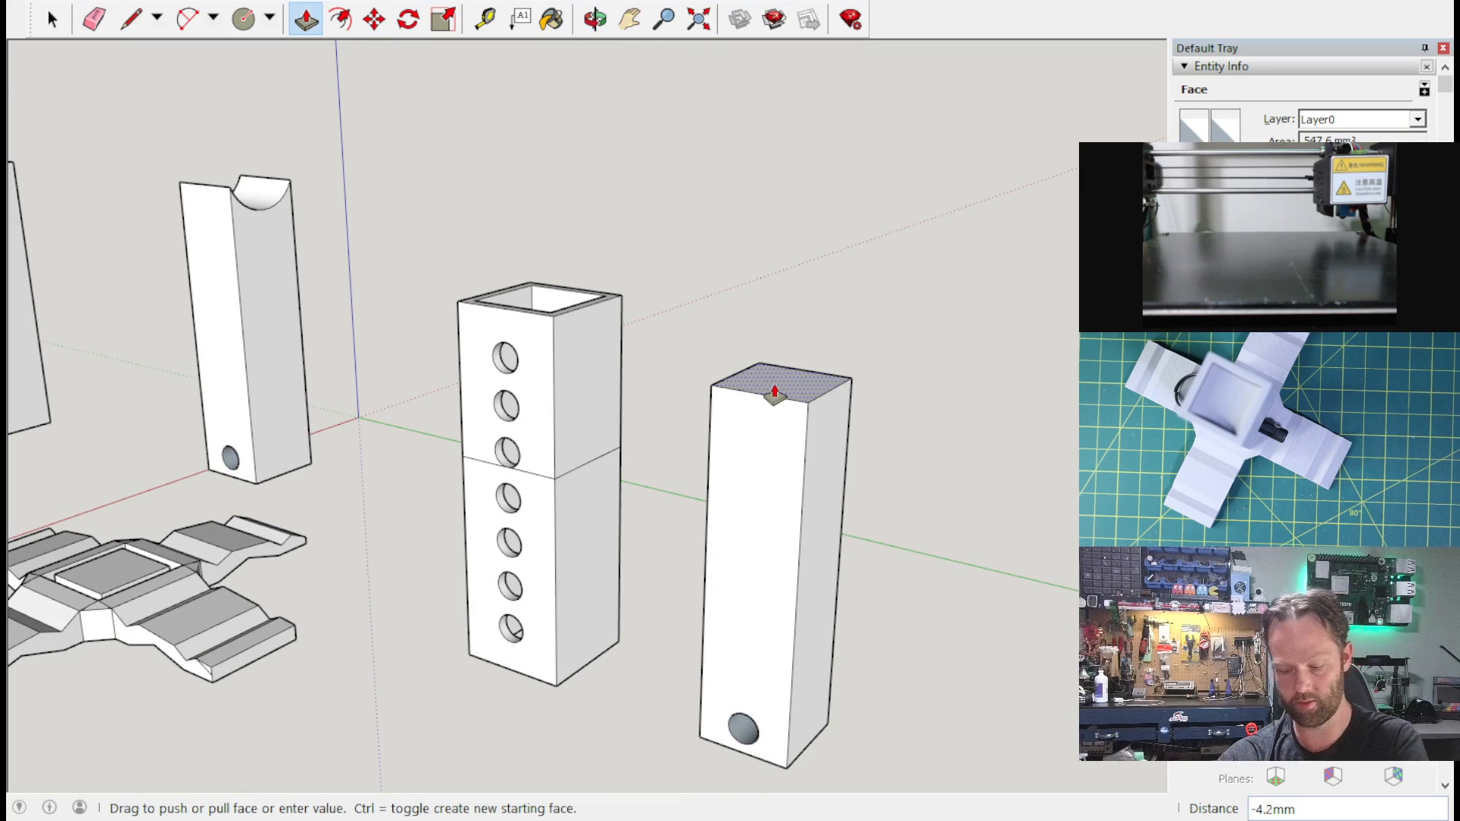
text(41.5)
key(Return)
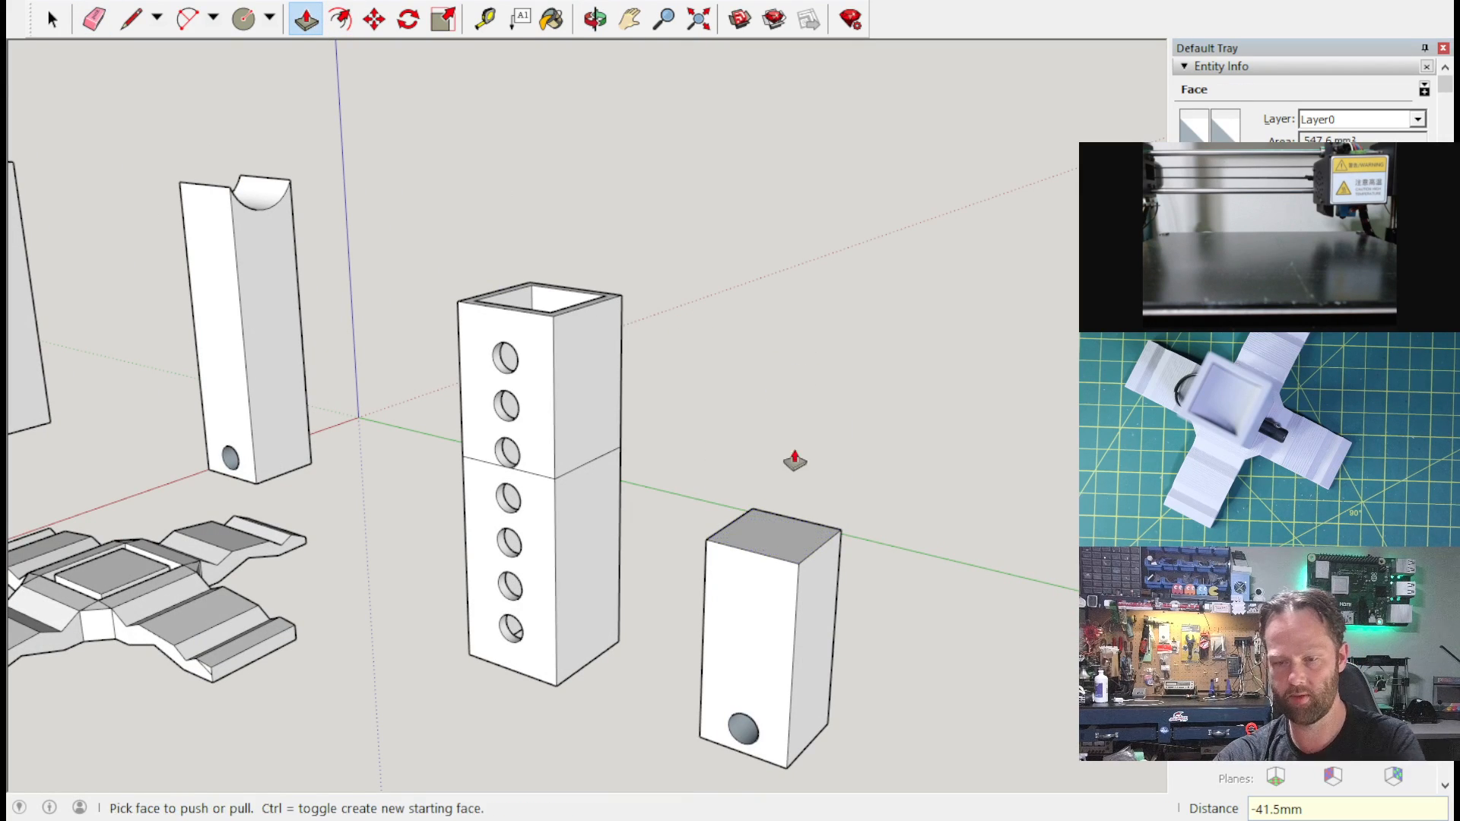
Step: Delete the outlines of the top two holes on the tube's outer face to fill them in
middle_drag(698, 532, 829, 427)
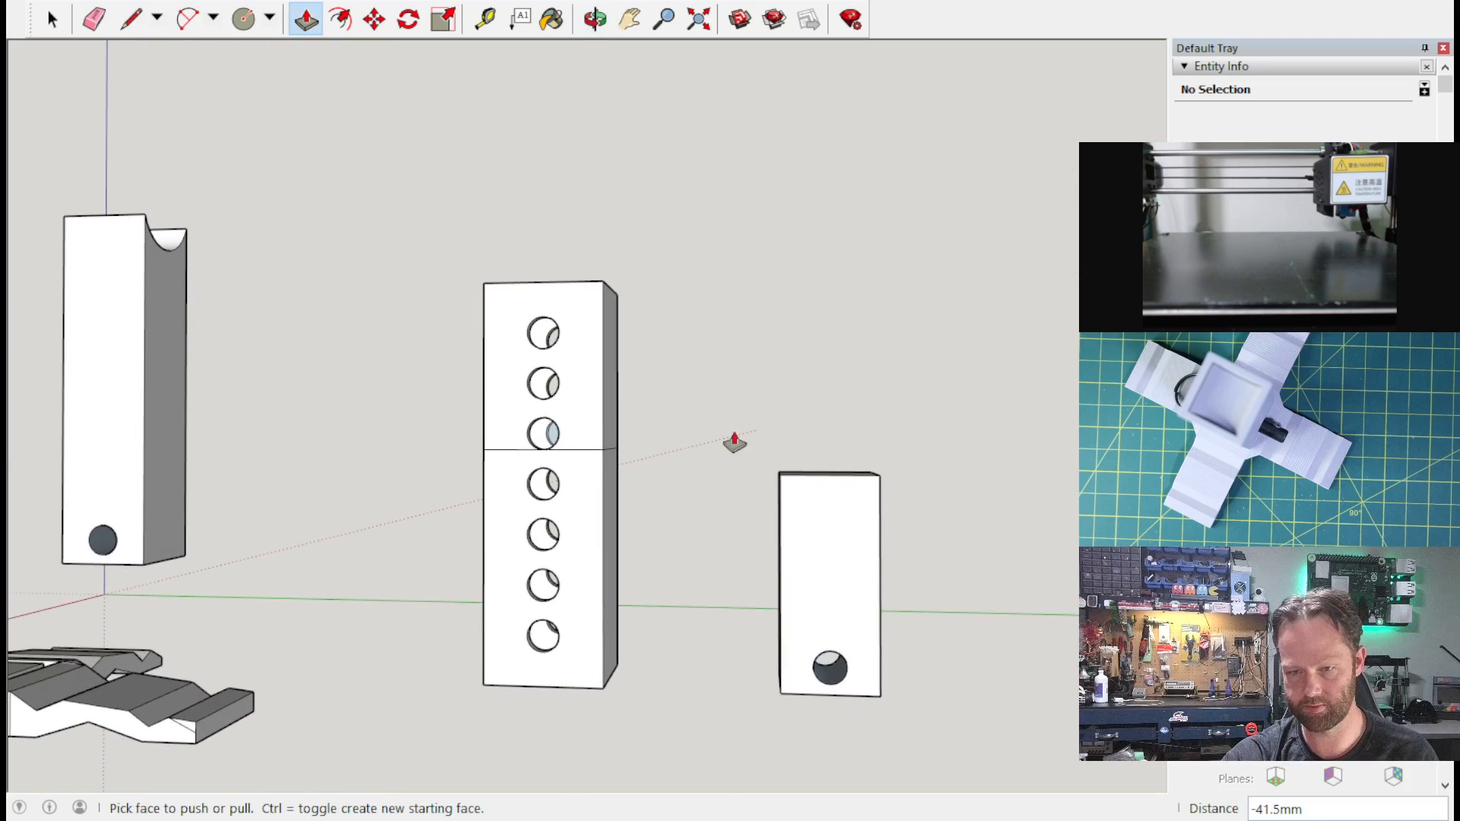
middle_drag(557, 454, 686, 546)
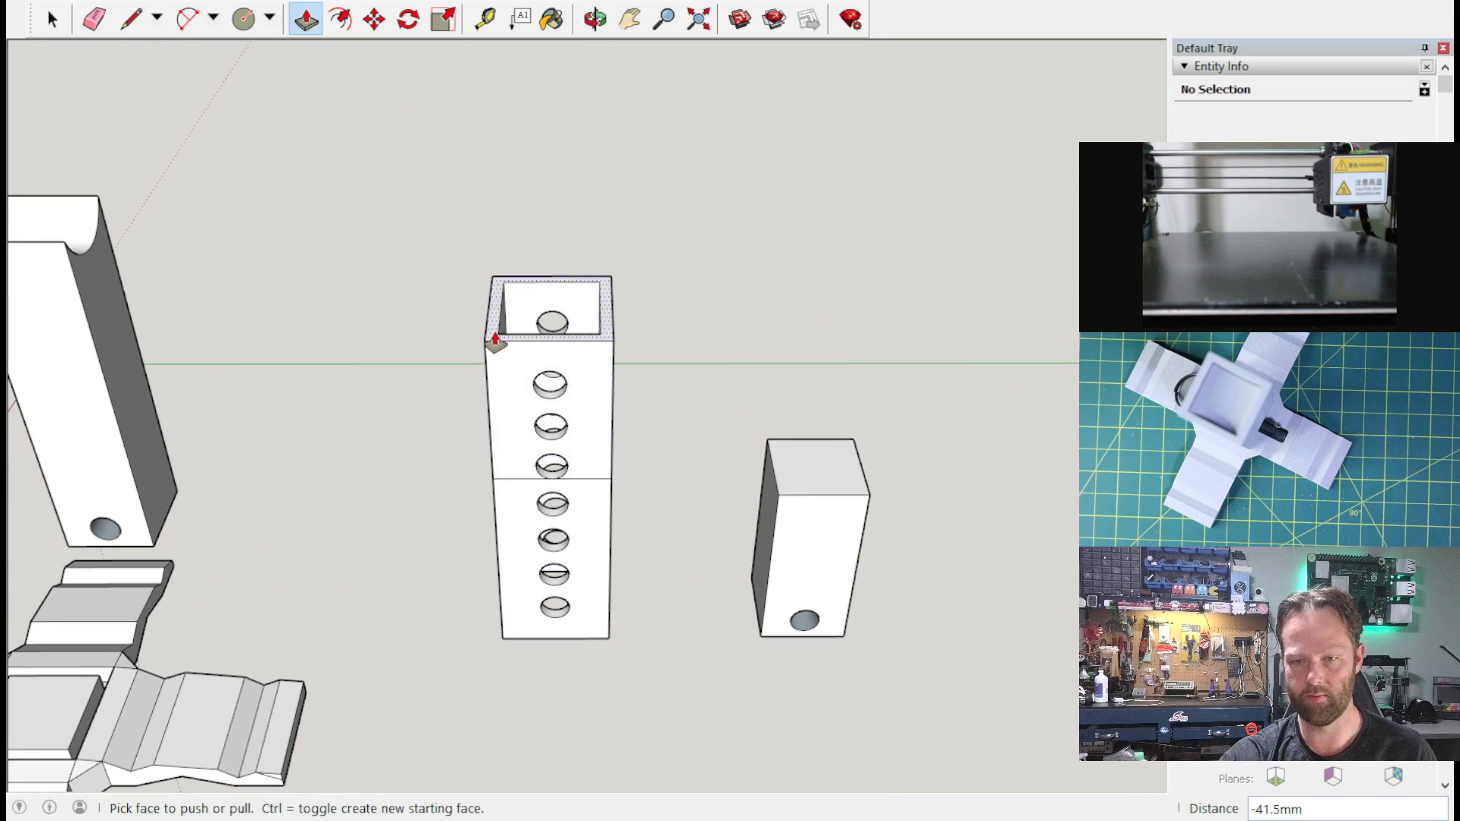
key(space)
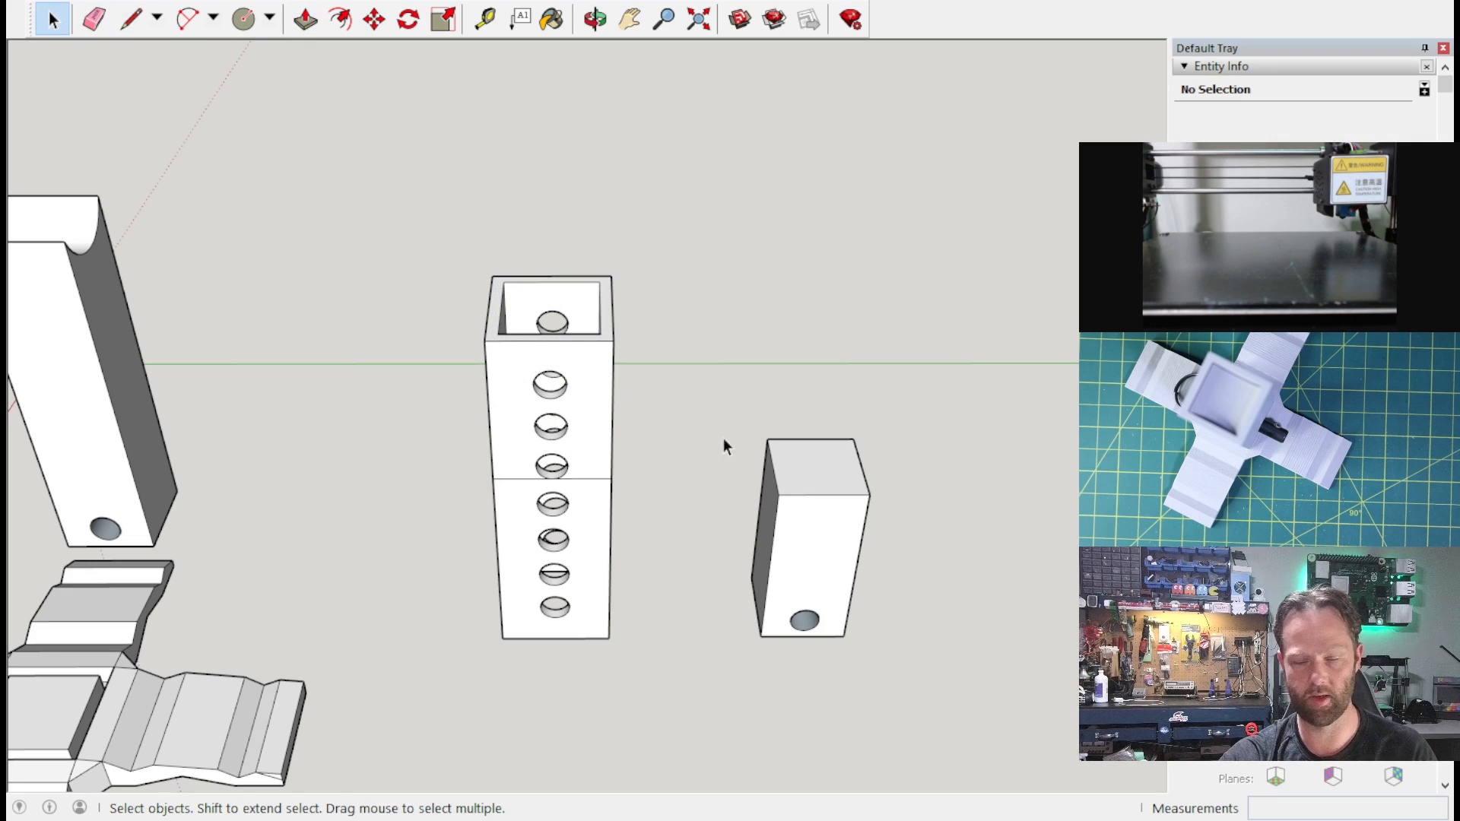
triple_click(514, 357)
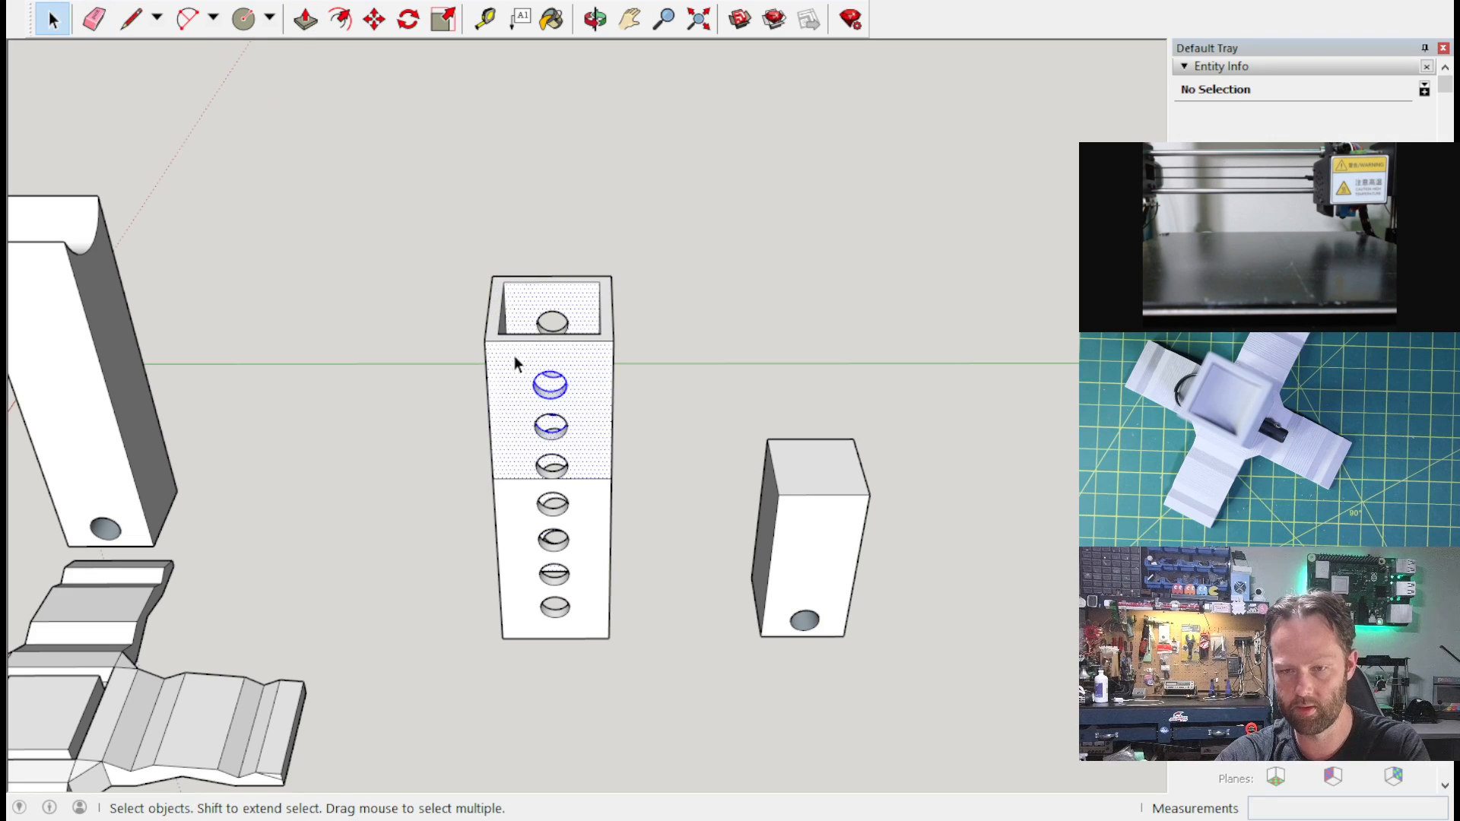
click(564, 389)
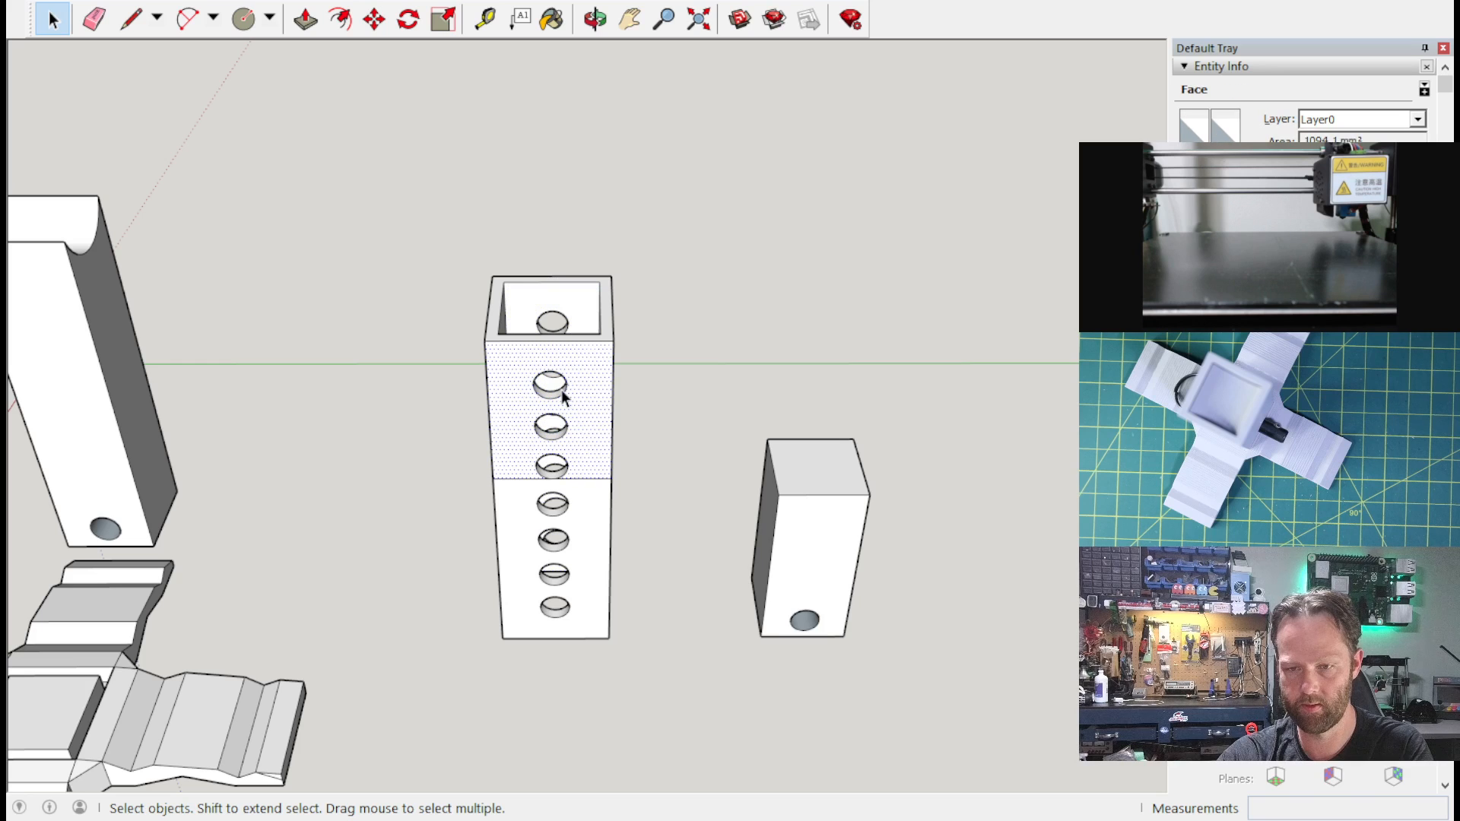
key(Delete)
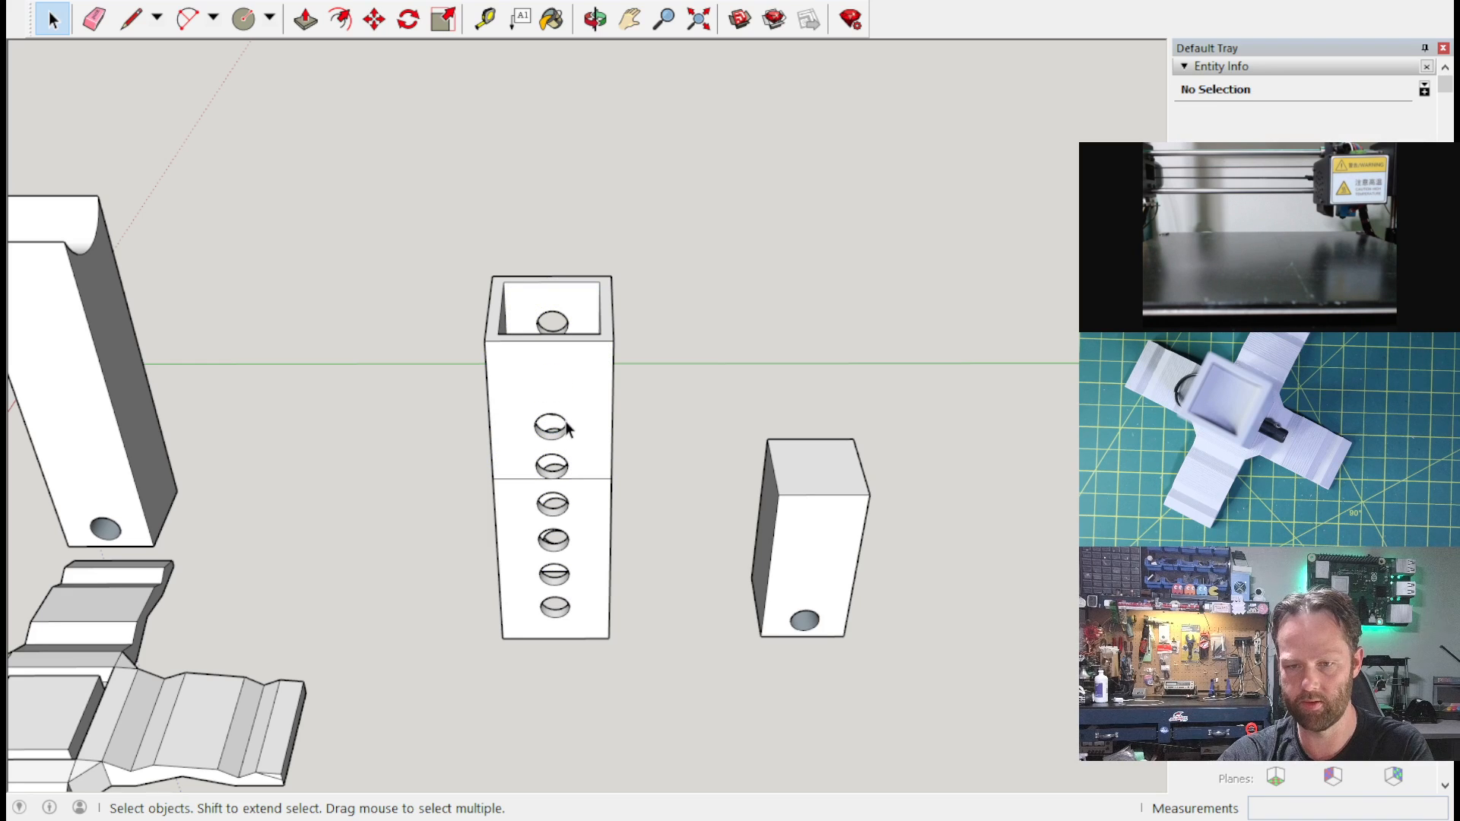
click(567, 429)
key(Delete)
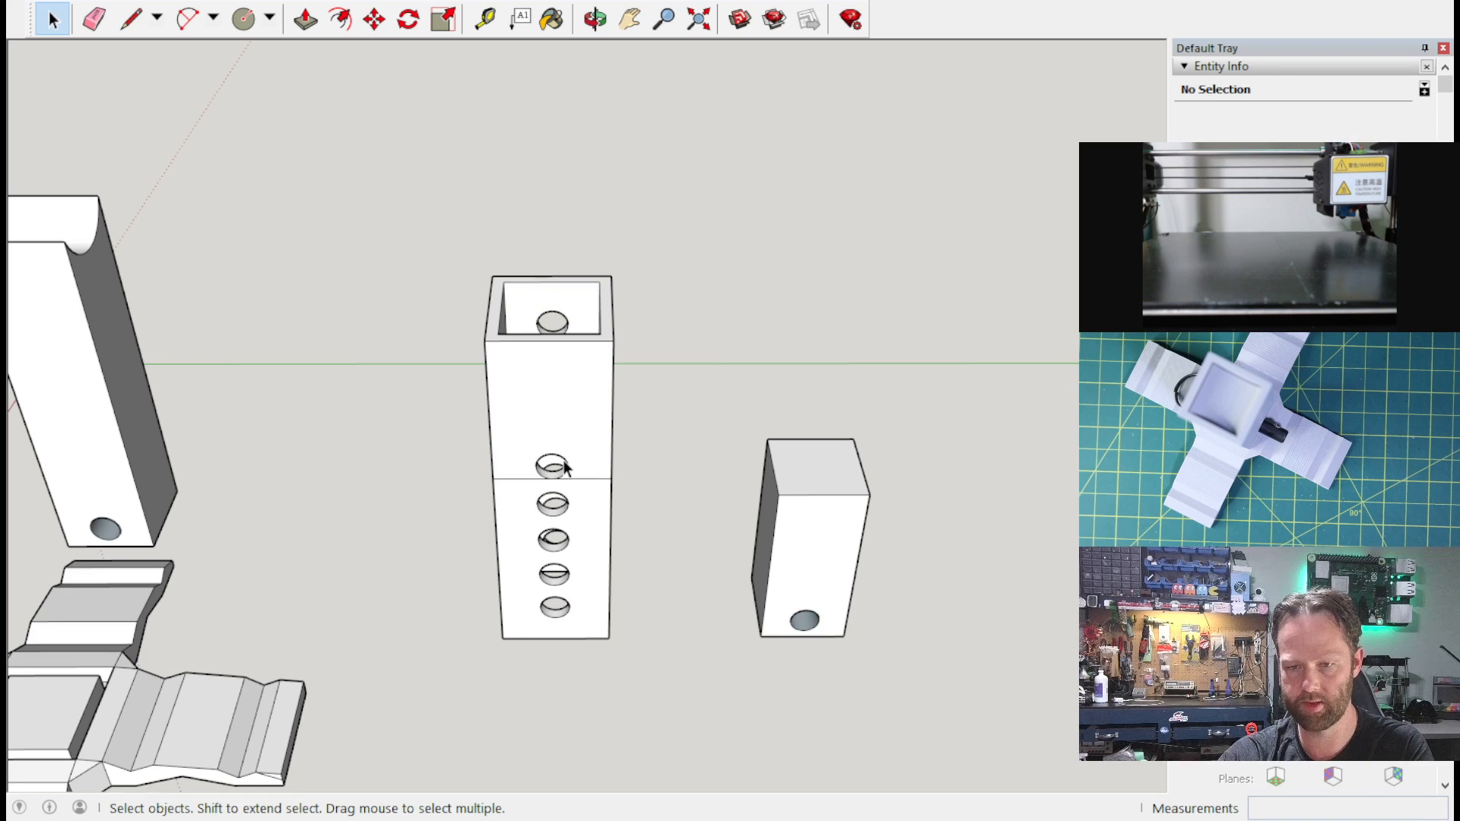
Step: Try to delete the outline of the third hole above the dividing line, and undo the deletion
click(564, 466)
key(Delete)
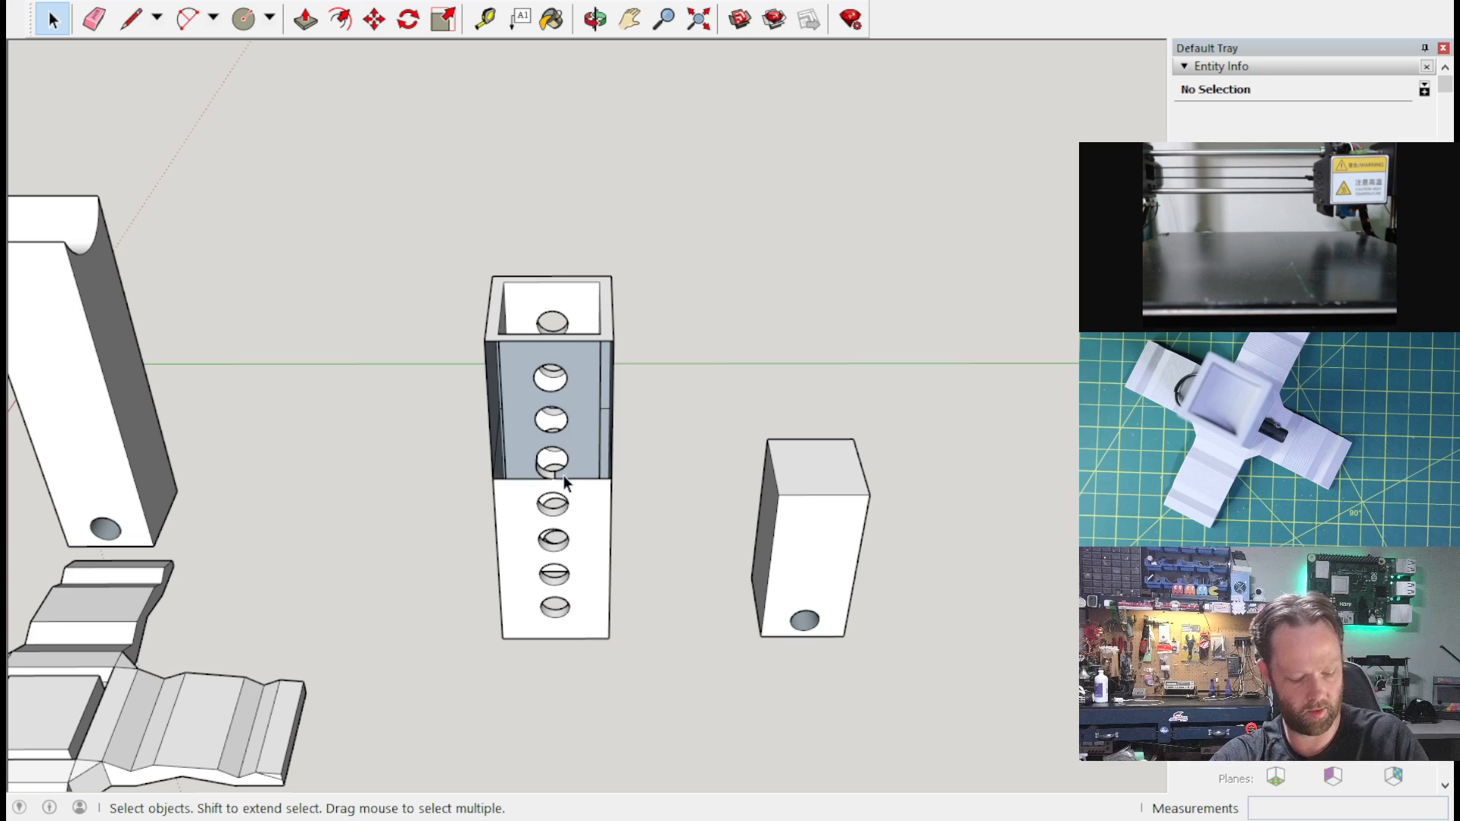
key(ctrl+z)
Step: Delete the outline of the hole just above the dividing line on the copied tube's outer face, along with its leftover lower arc
scroll(593, 478, up, 6)
middle_drag(583, 468, 518, 349)
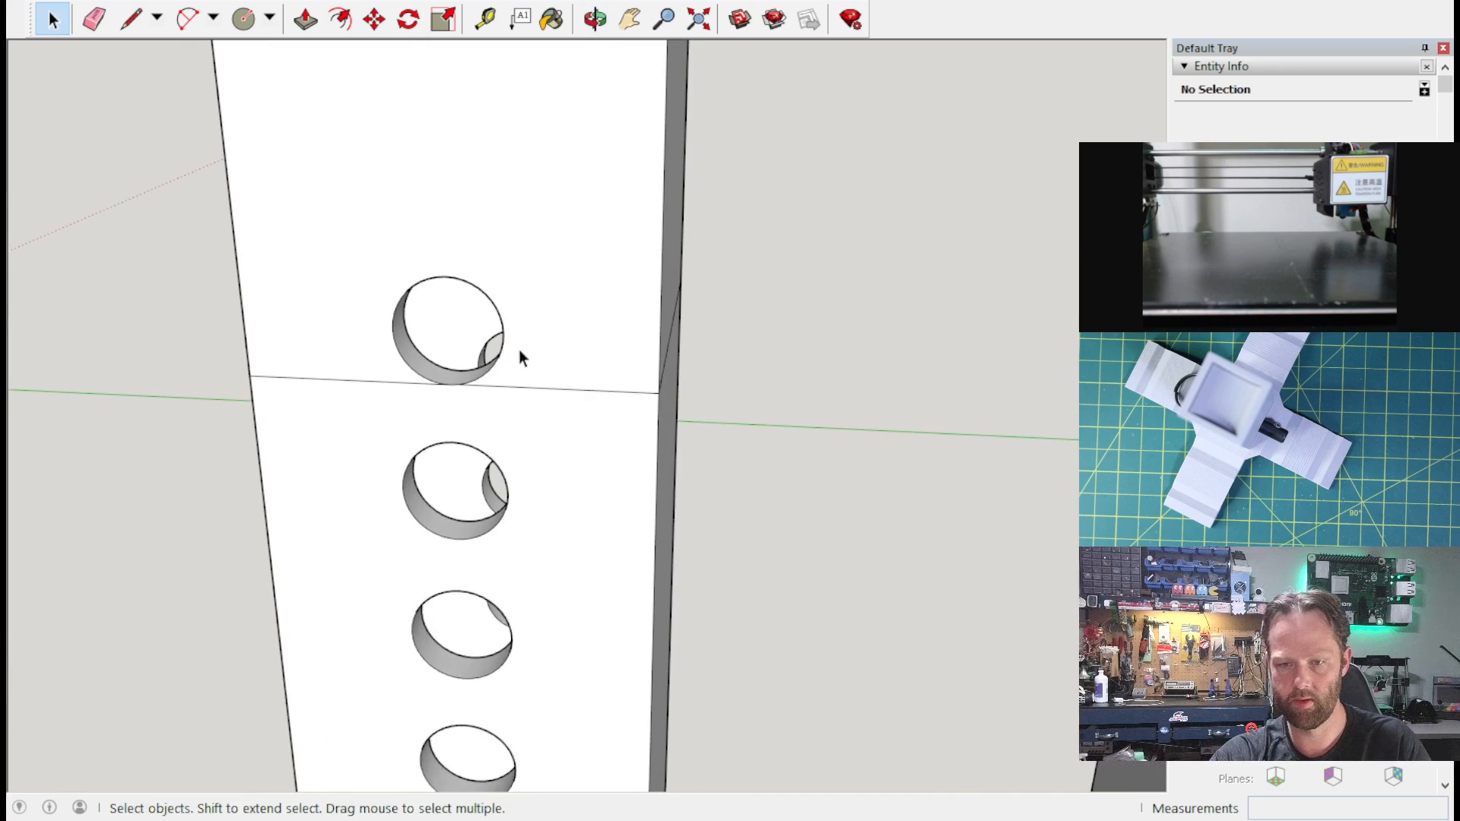
scroll(474, 424, up, 3)
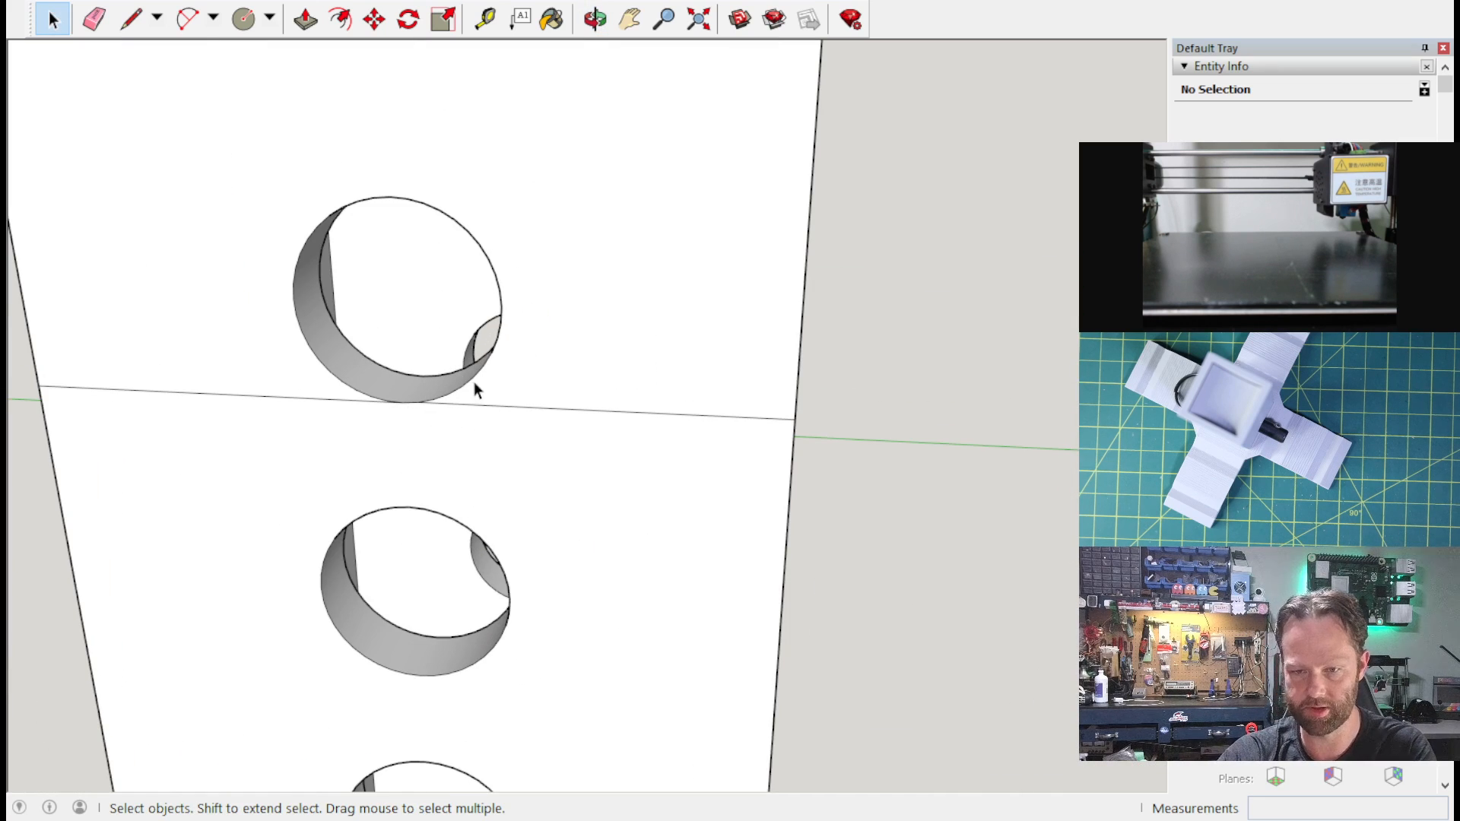
click(471, 380)
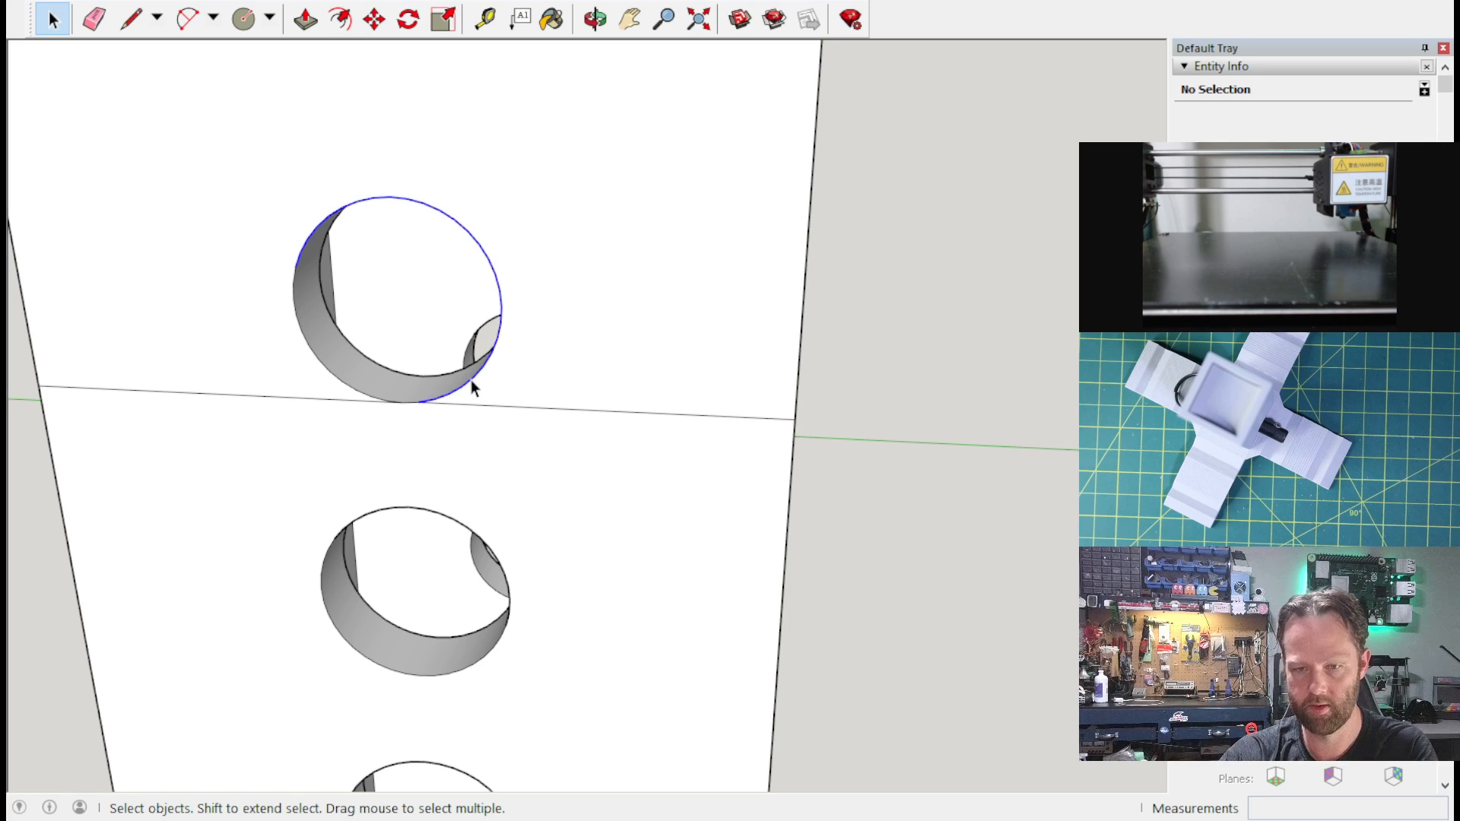
key(Delete)
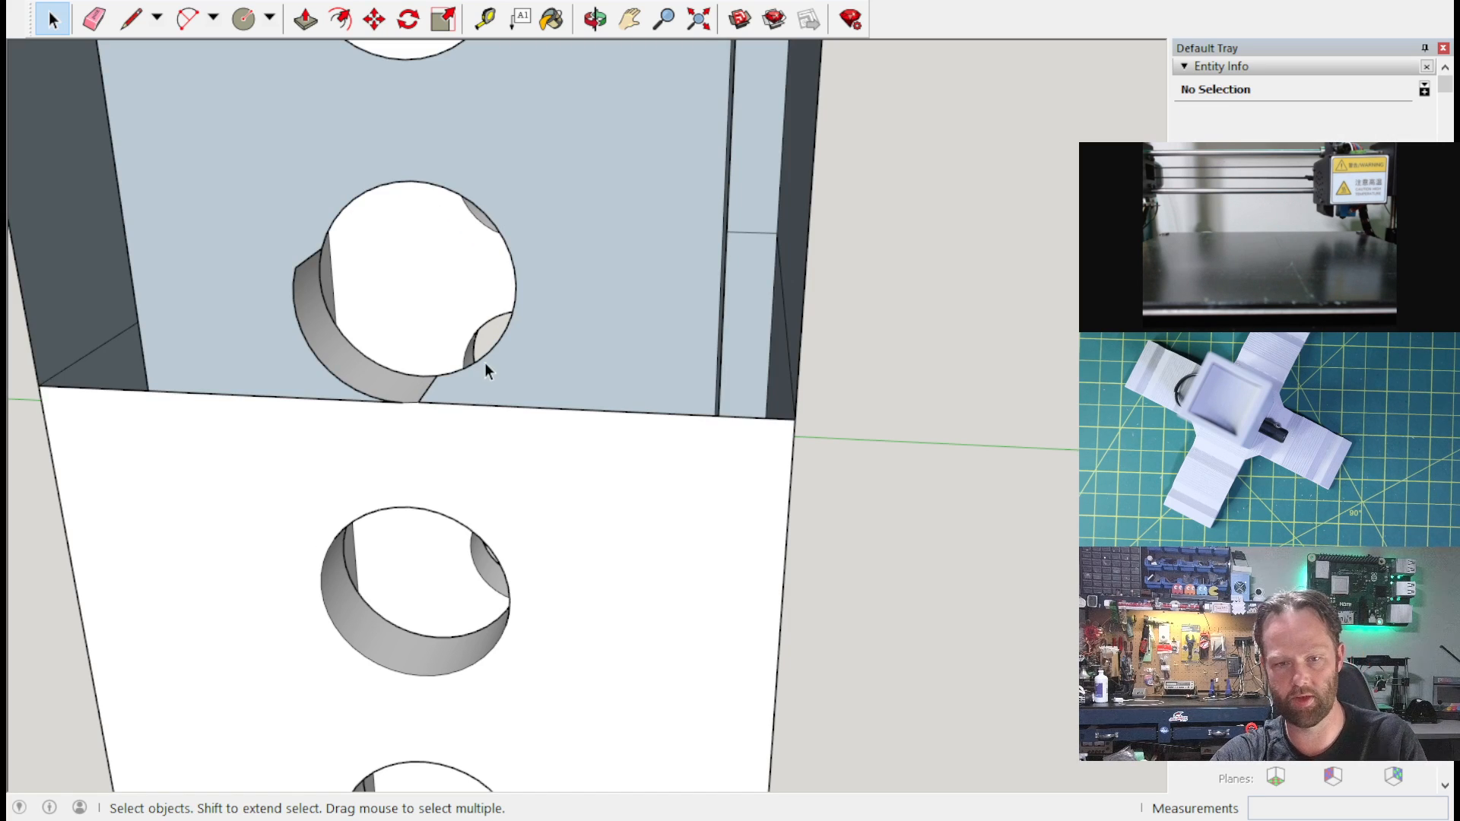
drag(356, 178, 344, 167)
click(299, 268)
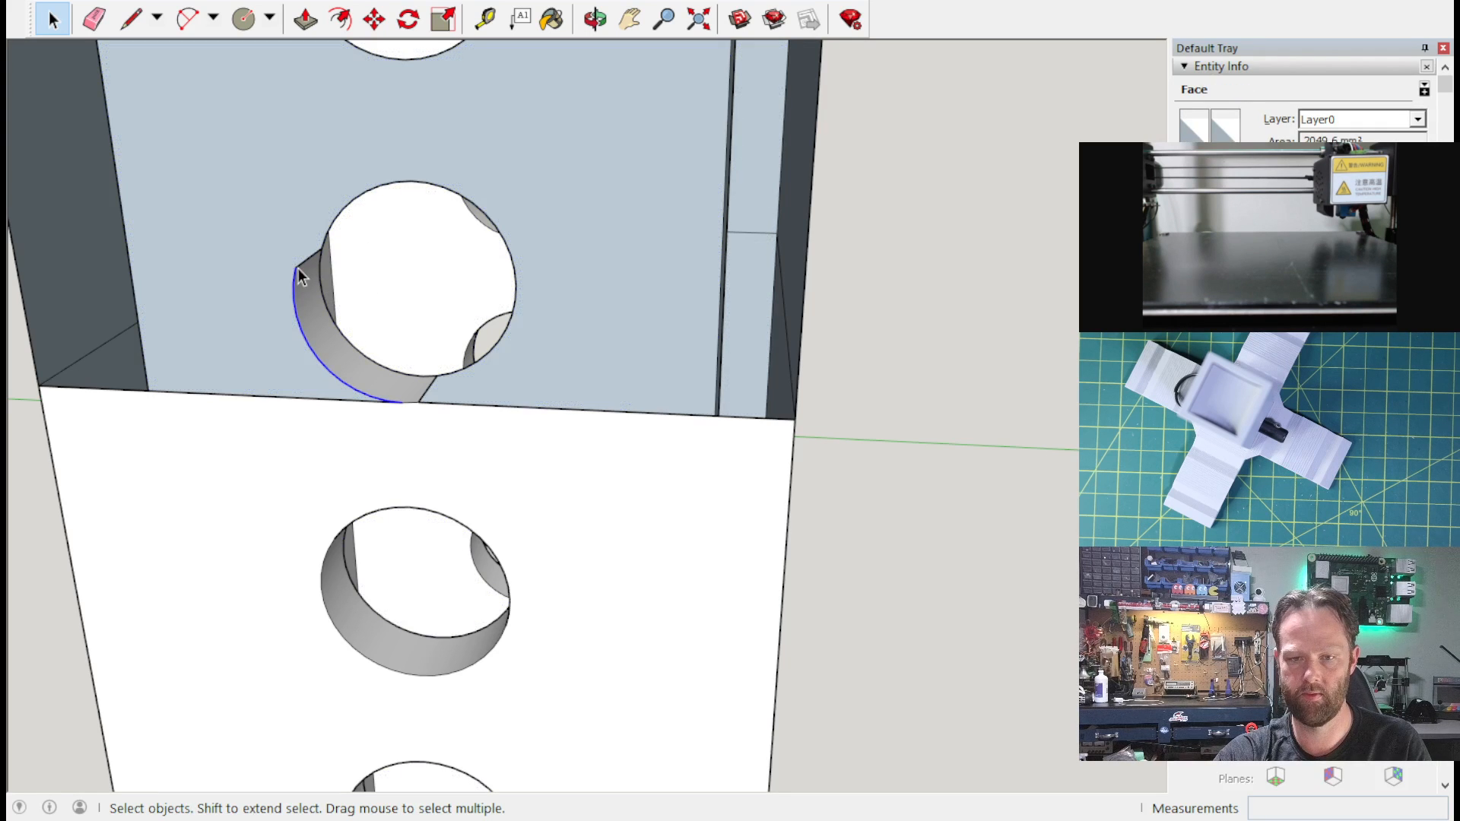
key(Delete)
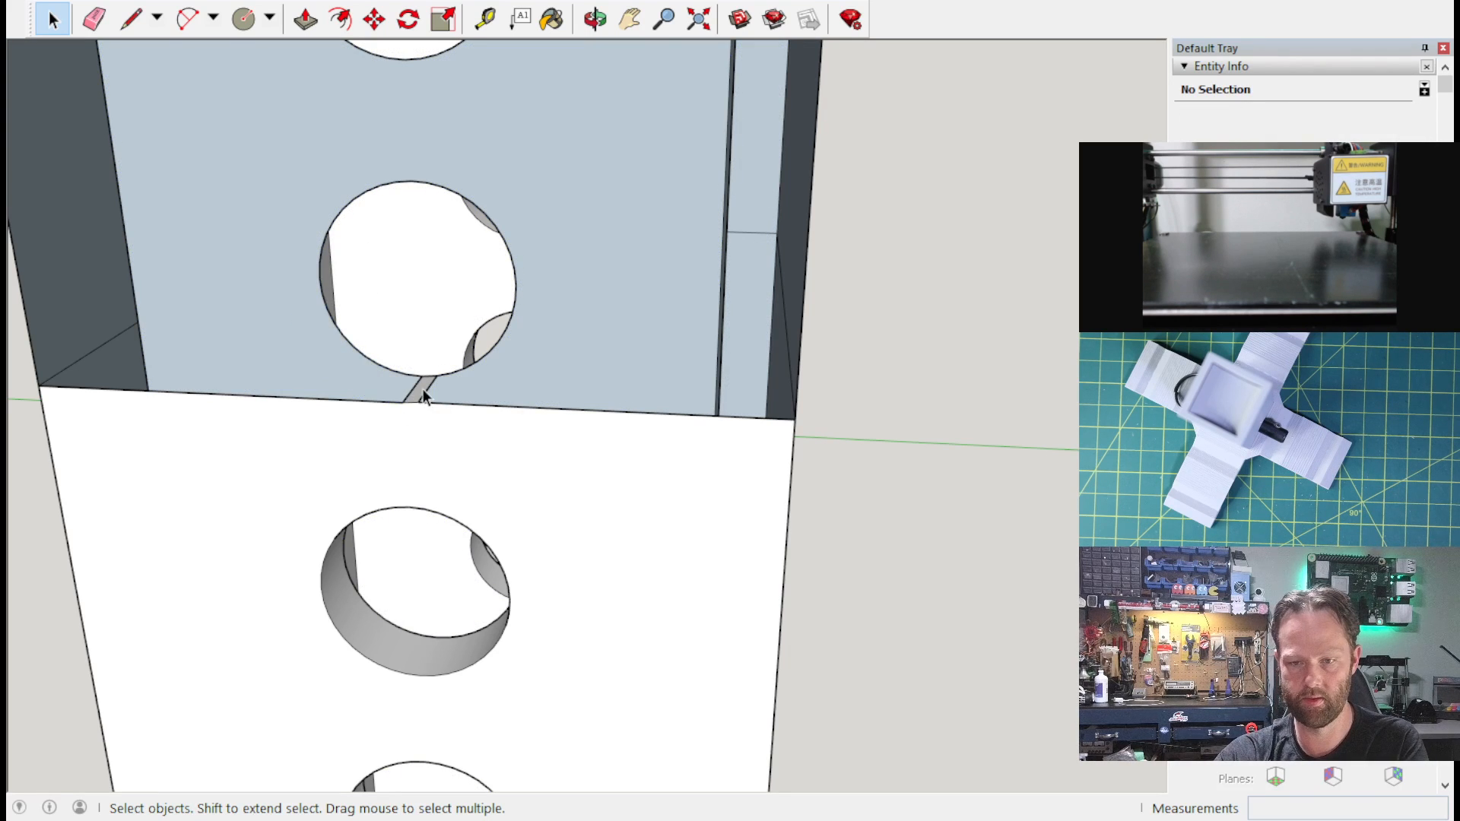
Step: Delete the outlines of the three upper holes on the inner wall exposed behind the tube's open side
middle_drag(561, 344, 587, 321)
scroll(409, 413, down, 3)
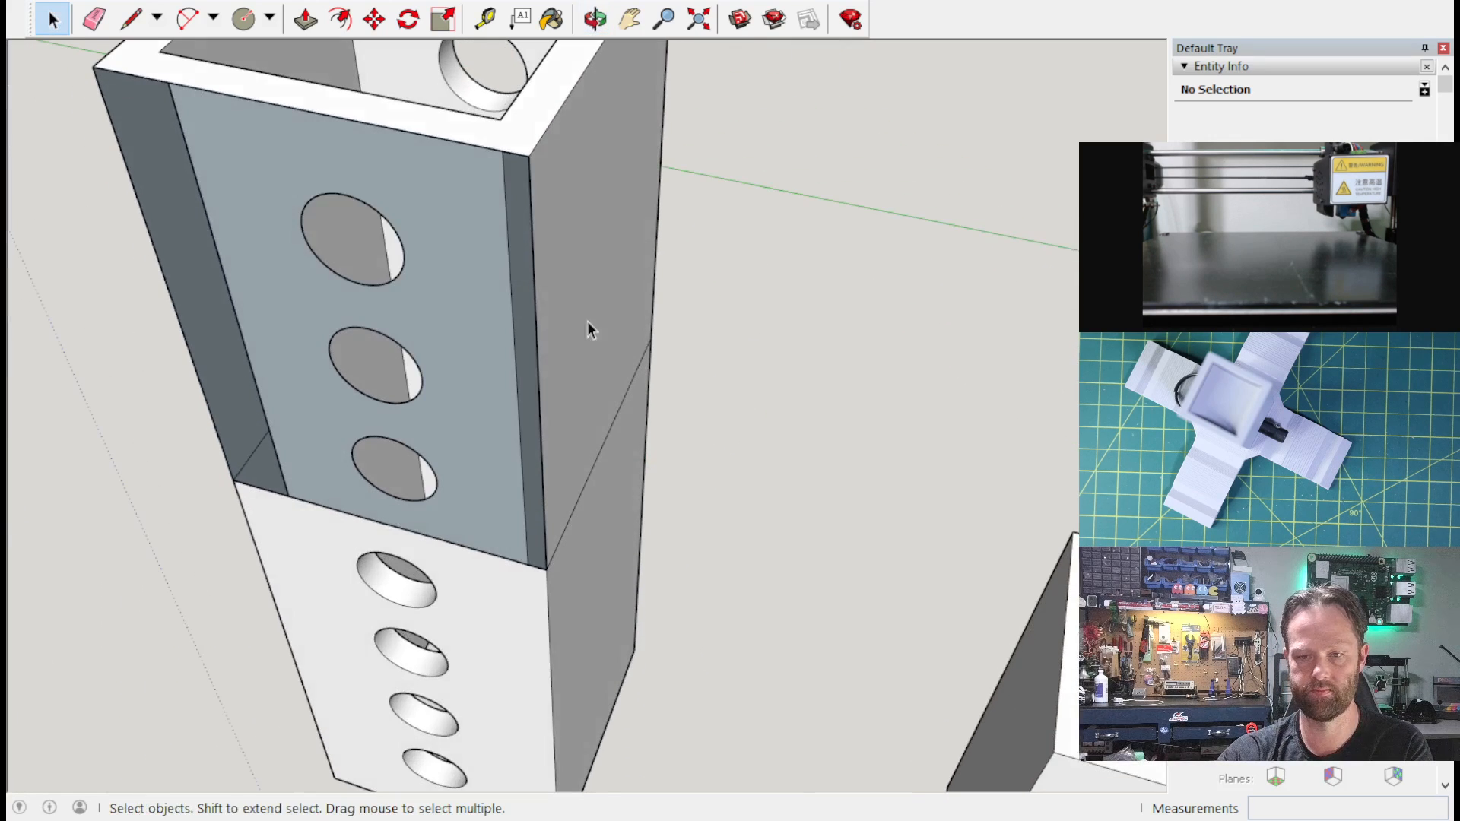
click(394, 281)
key(Delete)
click(421, 365)
key(Delete)
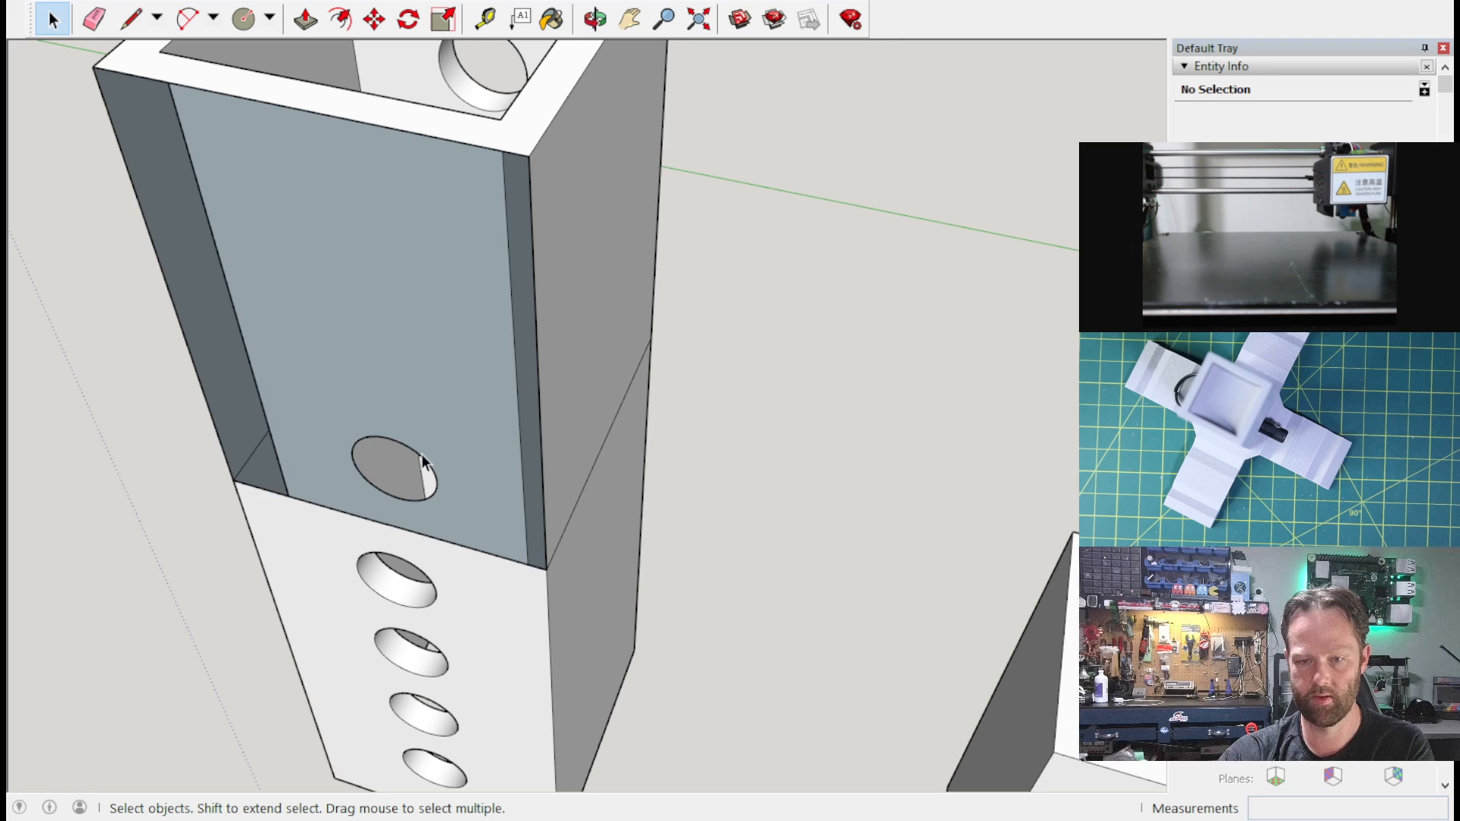
key(Delete)
Step: On the tube's opposite outer face, delete both arcs outlining the hole that touches the dividing line
scroll(690, 386, down, 3)
mouse_move(691, 386)
middle_down()
mouse_move(466, 440)
mouse_move(228, 212)
middle_up()
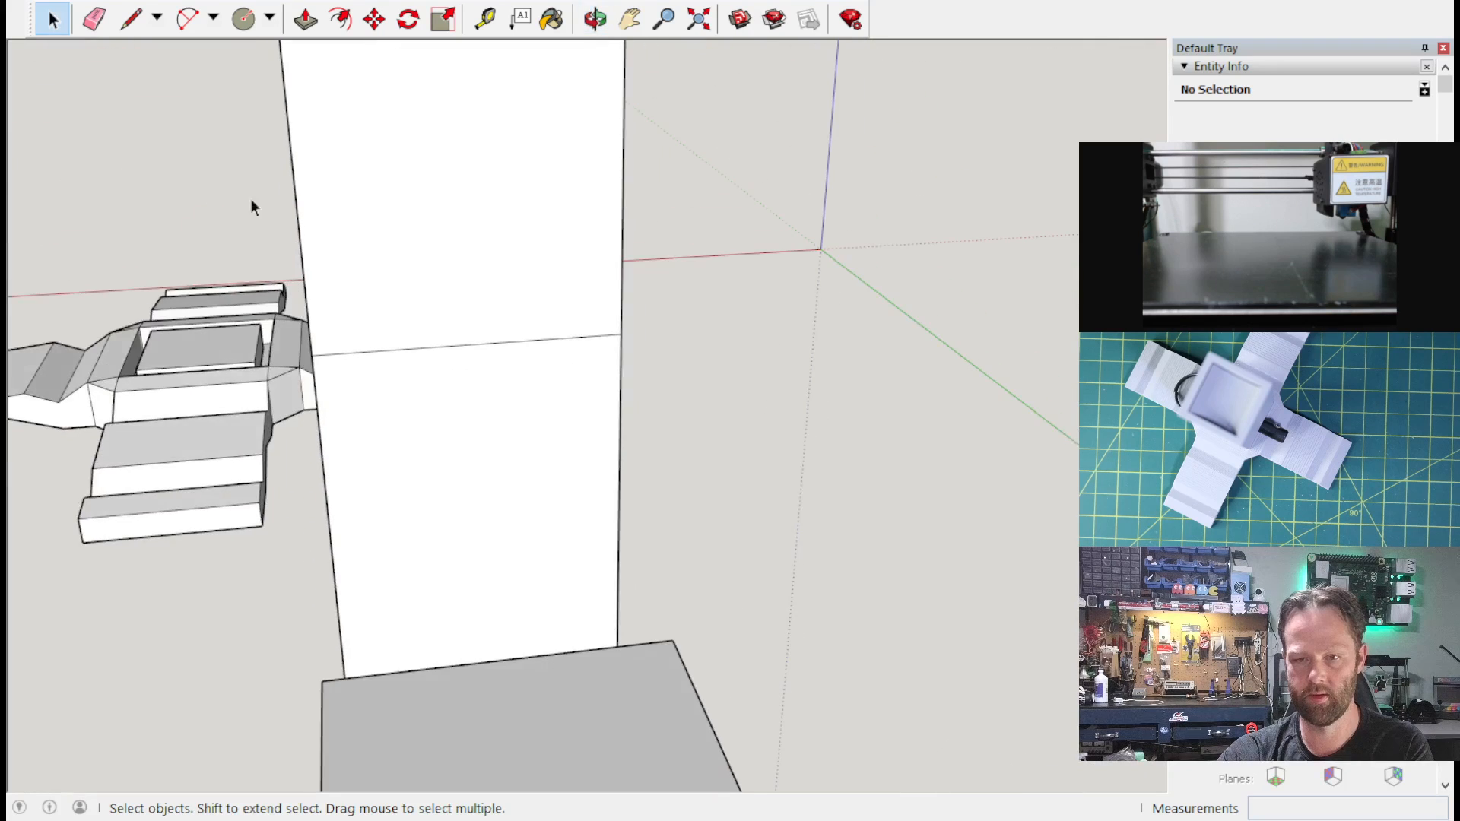
middle_drag(600, 271, 613, 360)
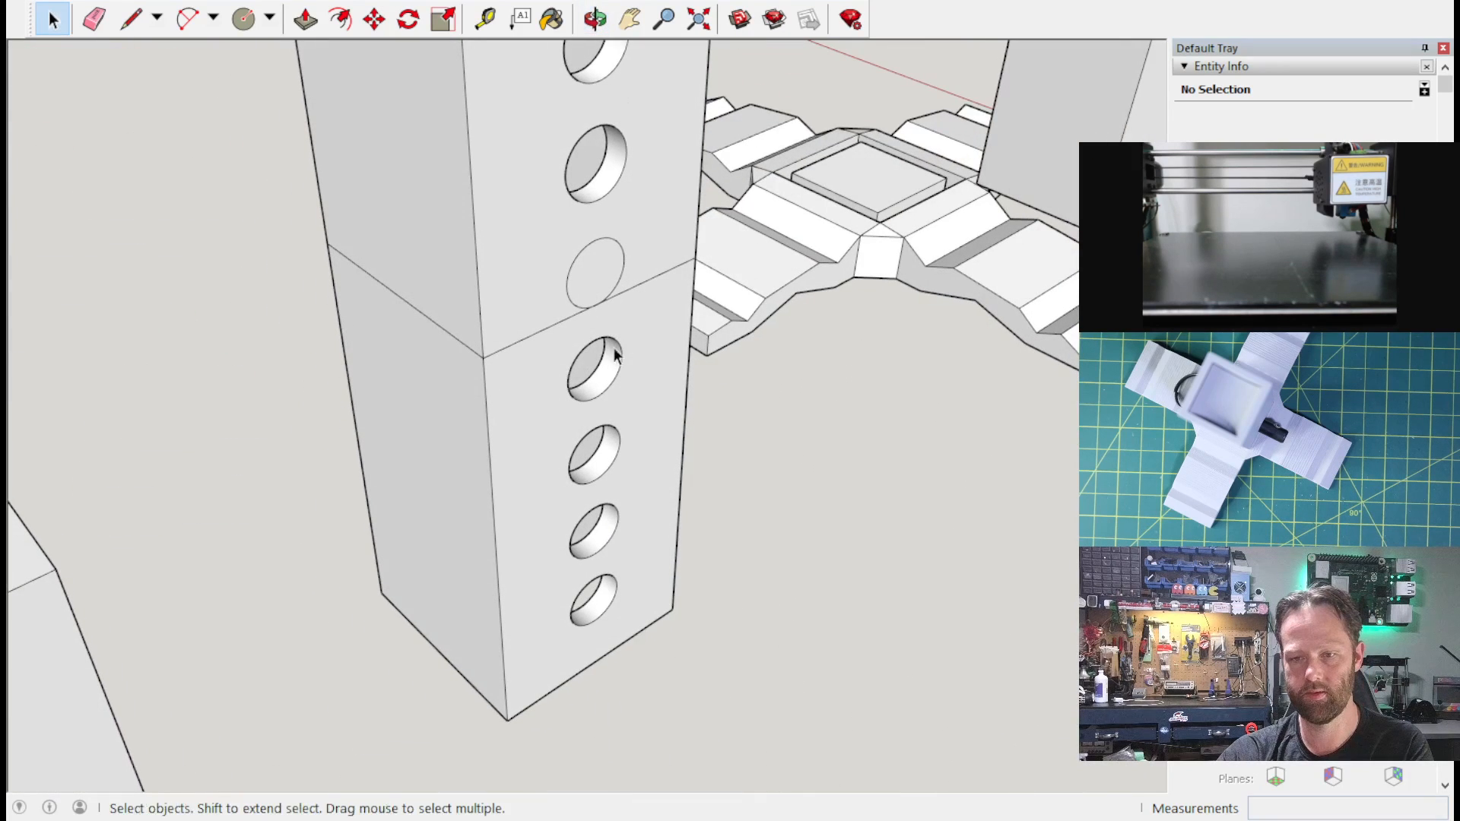
click(580, 254)
key(Delete)
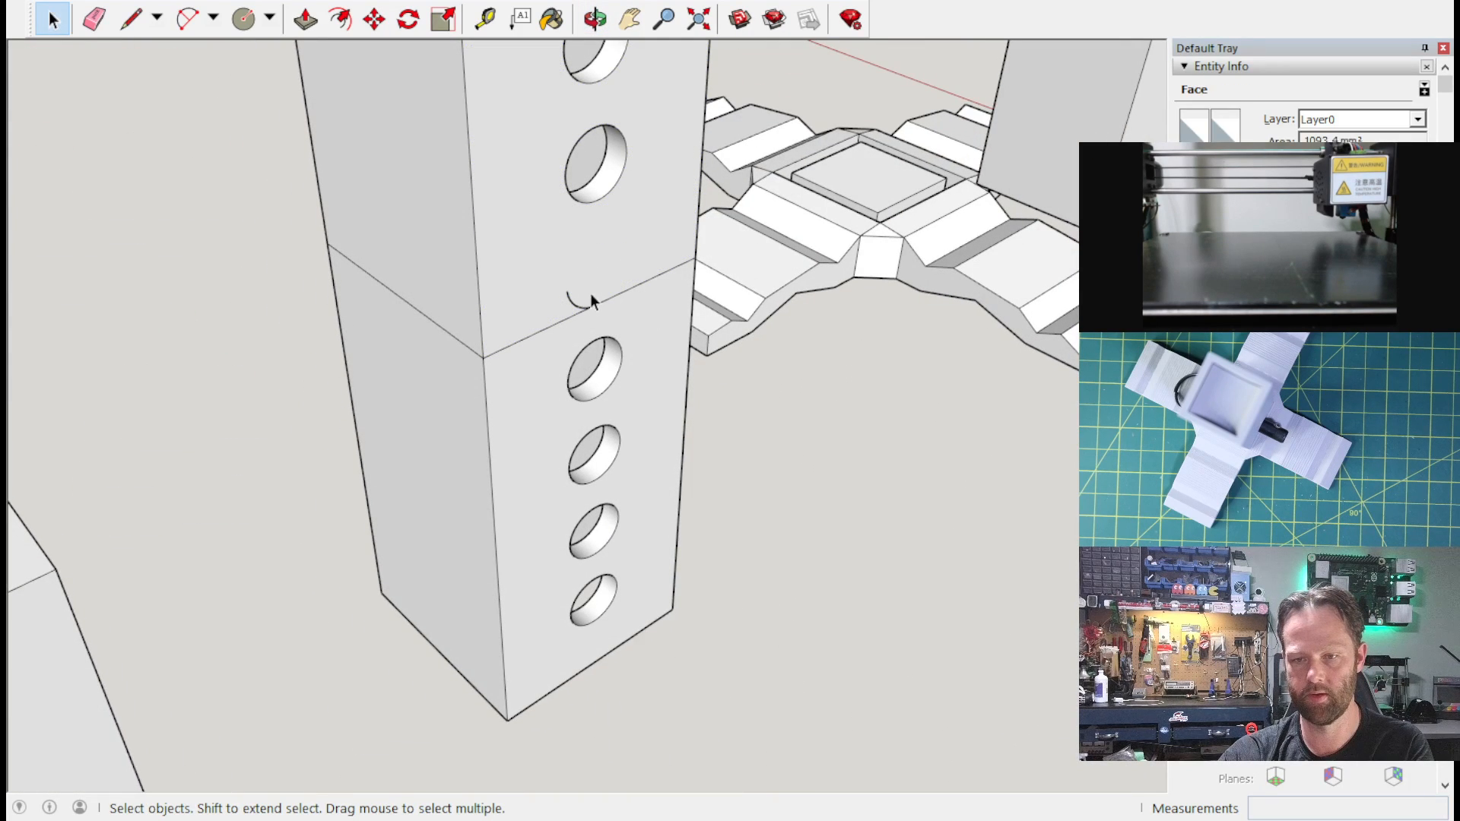
click(576, 307)
middle_drag(673, 257, 553, 295)
key(Delete)
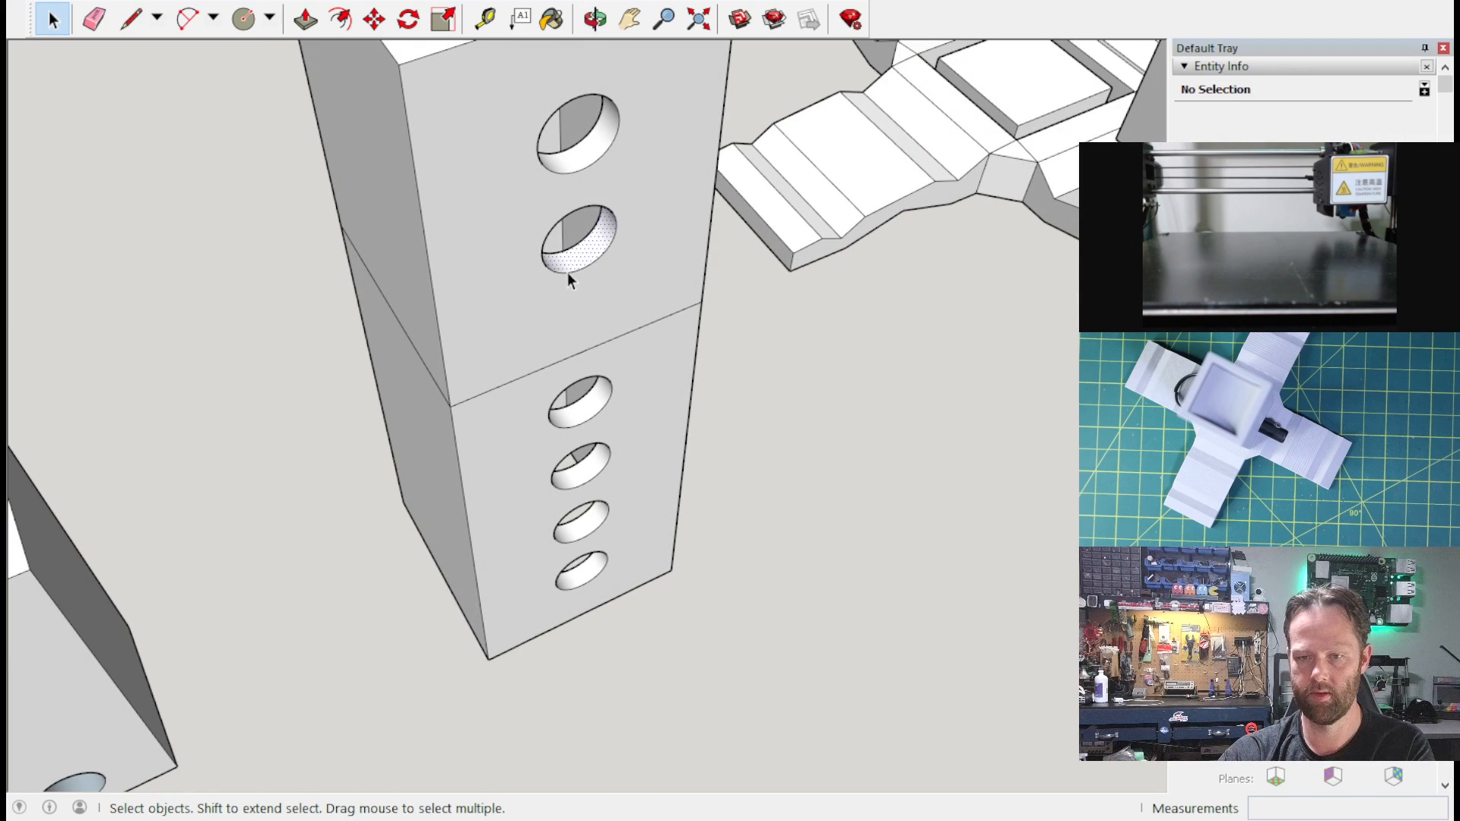
Step: Delete the outline of the next hole up on the same outer face to fill it in
click(567, 272)
key(Delete)
click(576, 269)
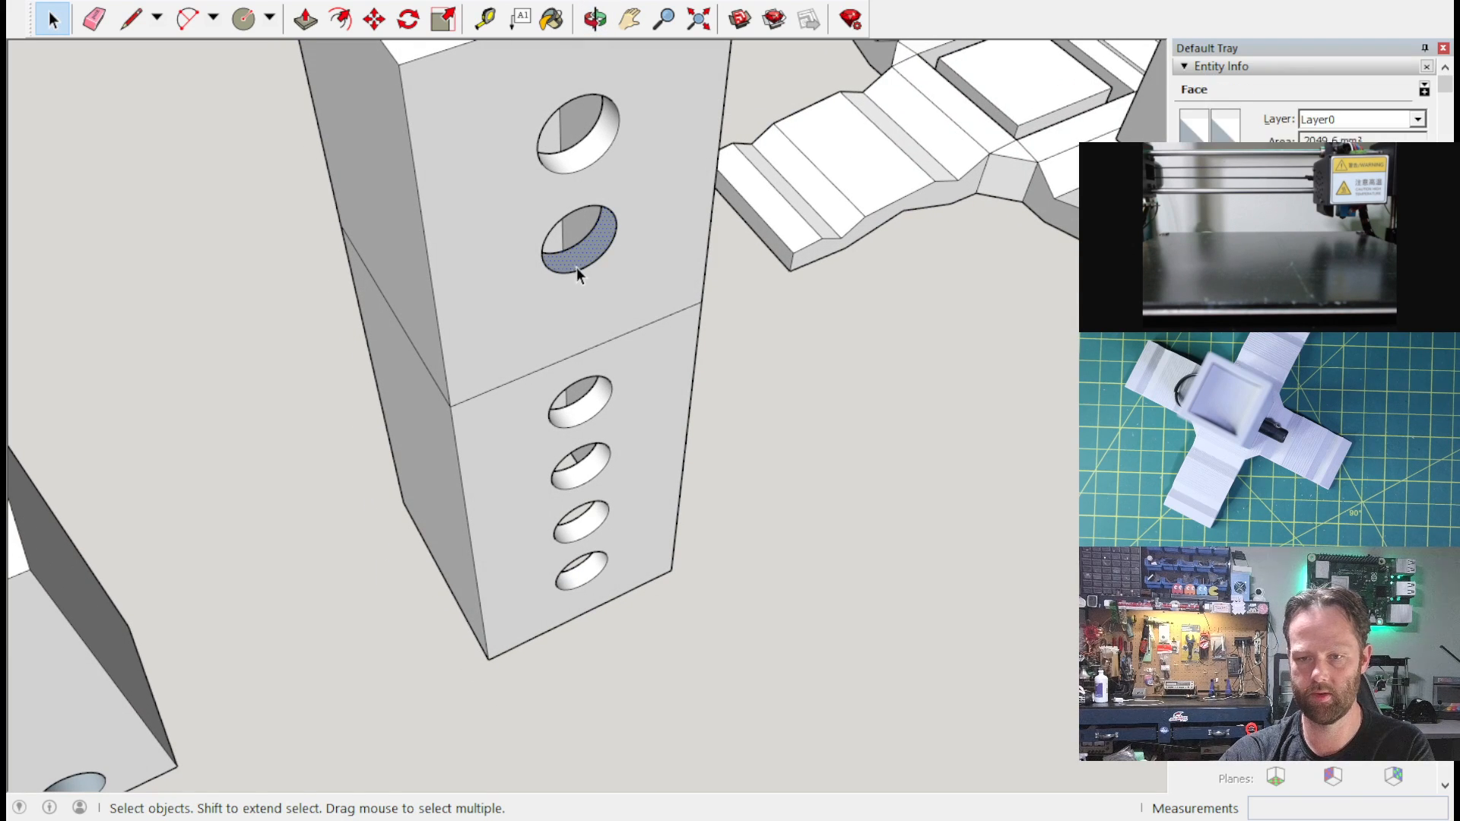
key(Delete)
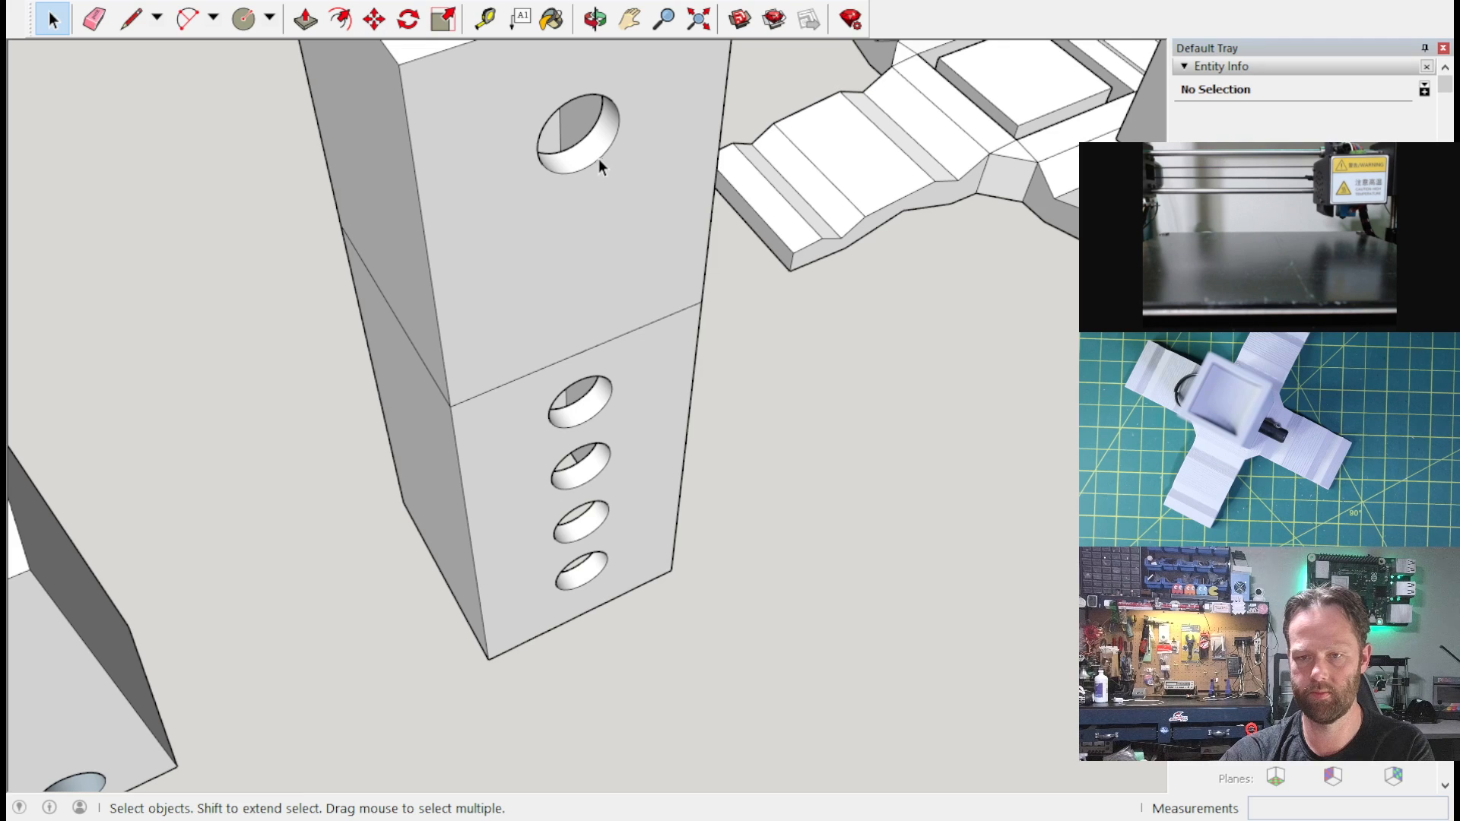
Step: Delete the outlines of the upper holes left on the tube's interior wall above the dividing line
middle_drag(586, 147, 828, 520)
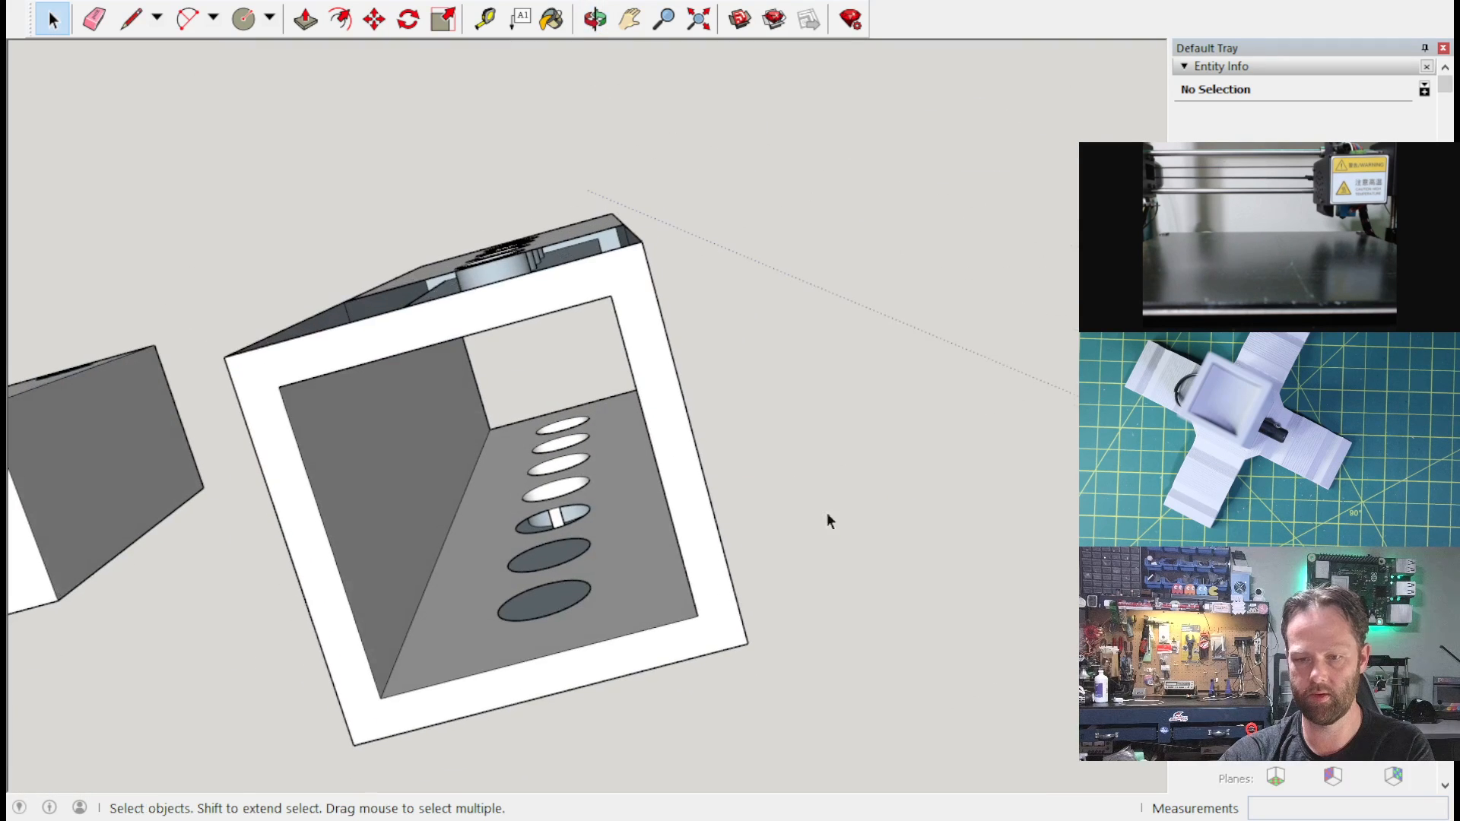
click(559, 588)
key(Delete)
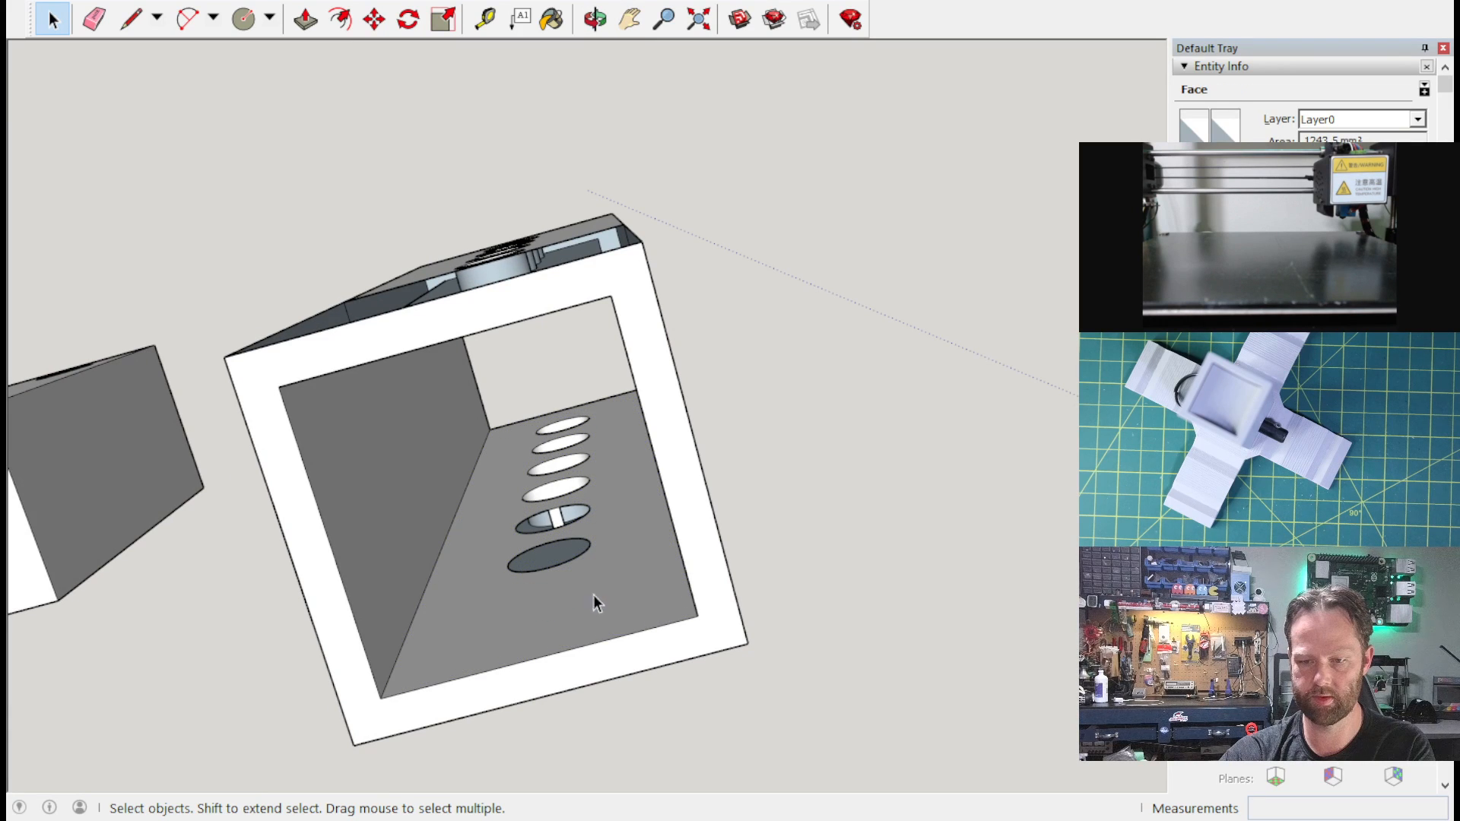
click(585, 519)
middle_drag(585, 538, 639, 46)
Step: Push the copied tube's top rim down about 41.5 mm to the dividing line
click(630, 18)
drag(548, 54, 612, 171)
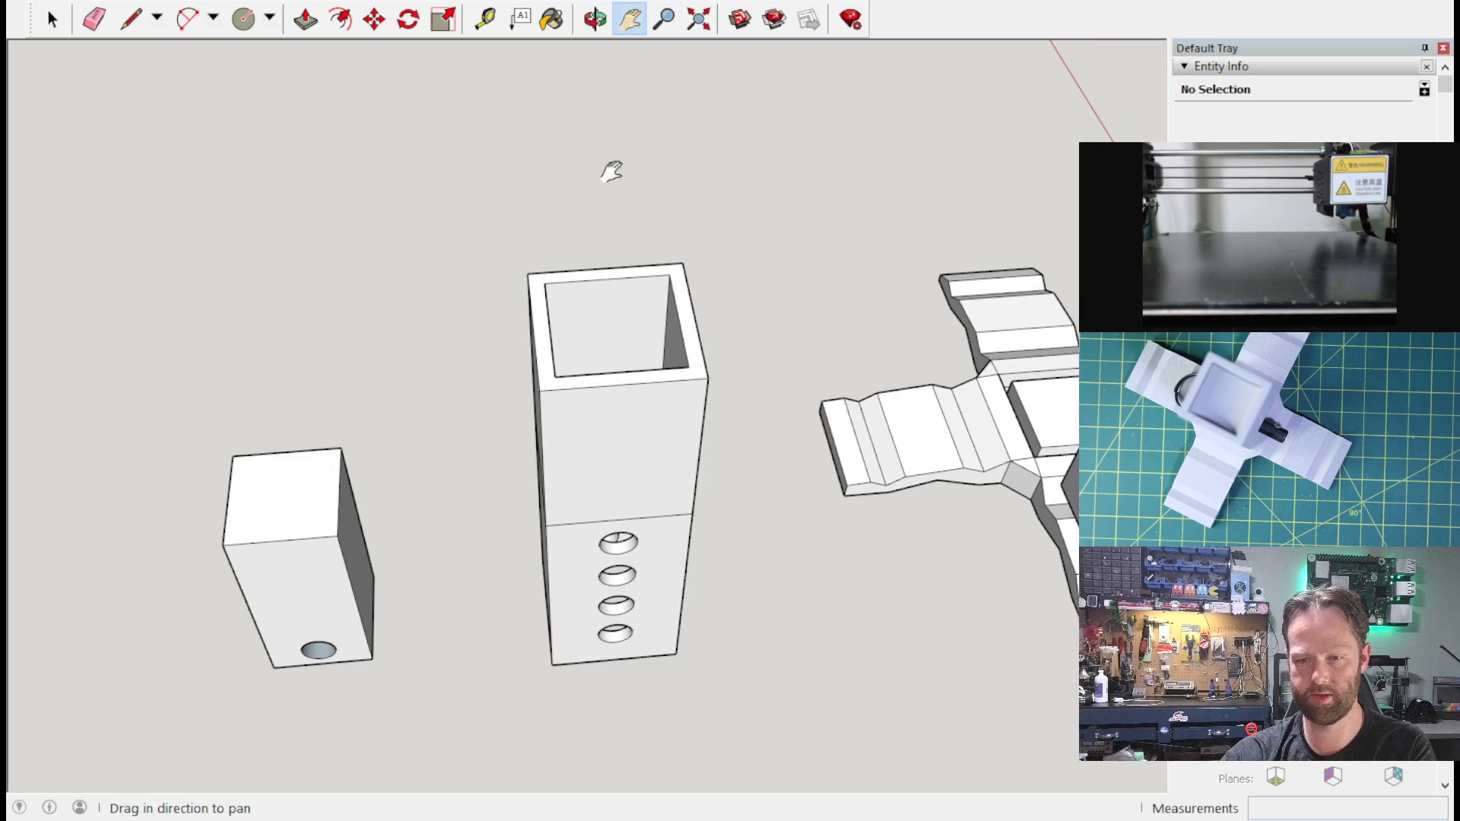
click(307, 20)
drag(547, 388, 622, 526)
middle_drag(785, 551, 679, 399)
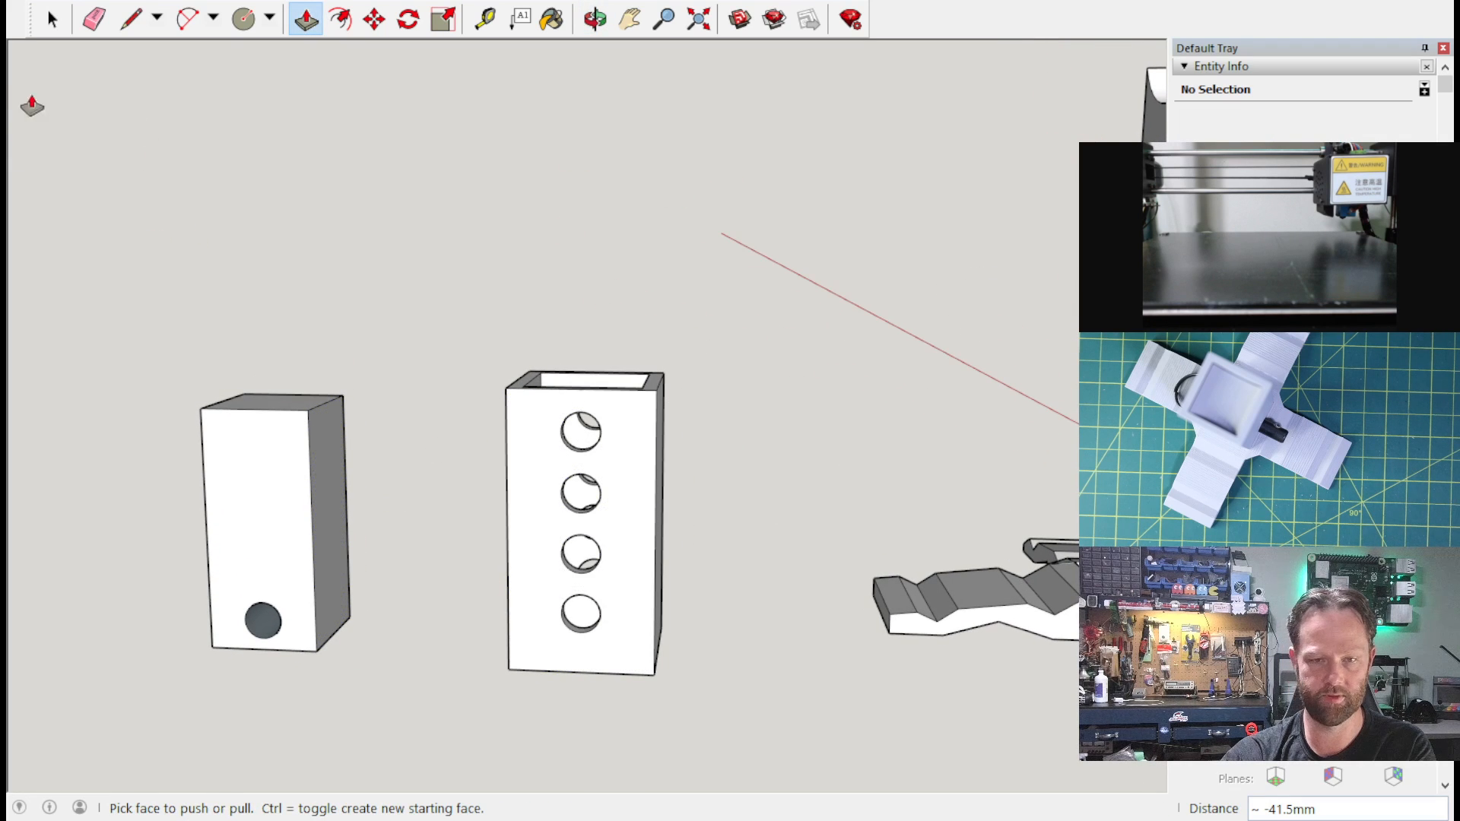
Step: Measure the shortened post's height and check distances on the cross-shaped base with the Tape Measure
click(486, 21)
click(292, 648)
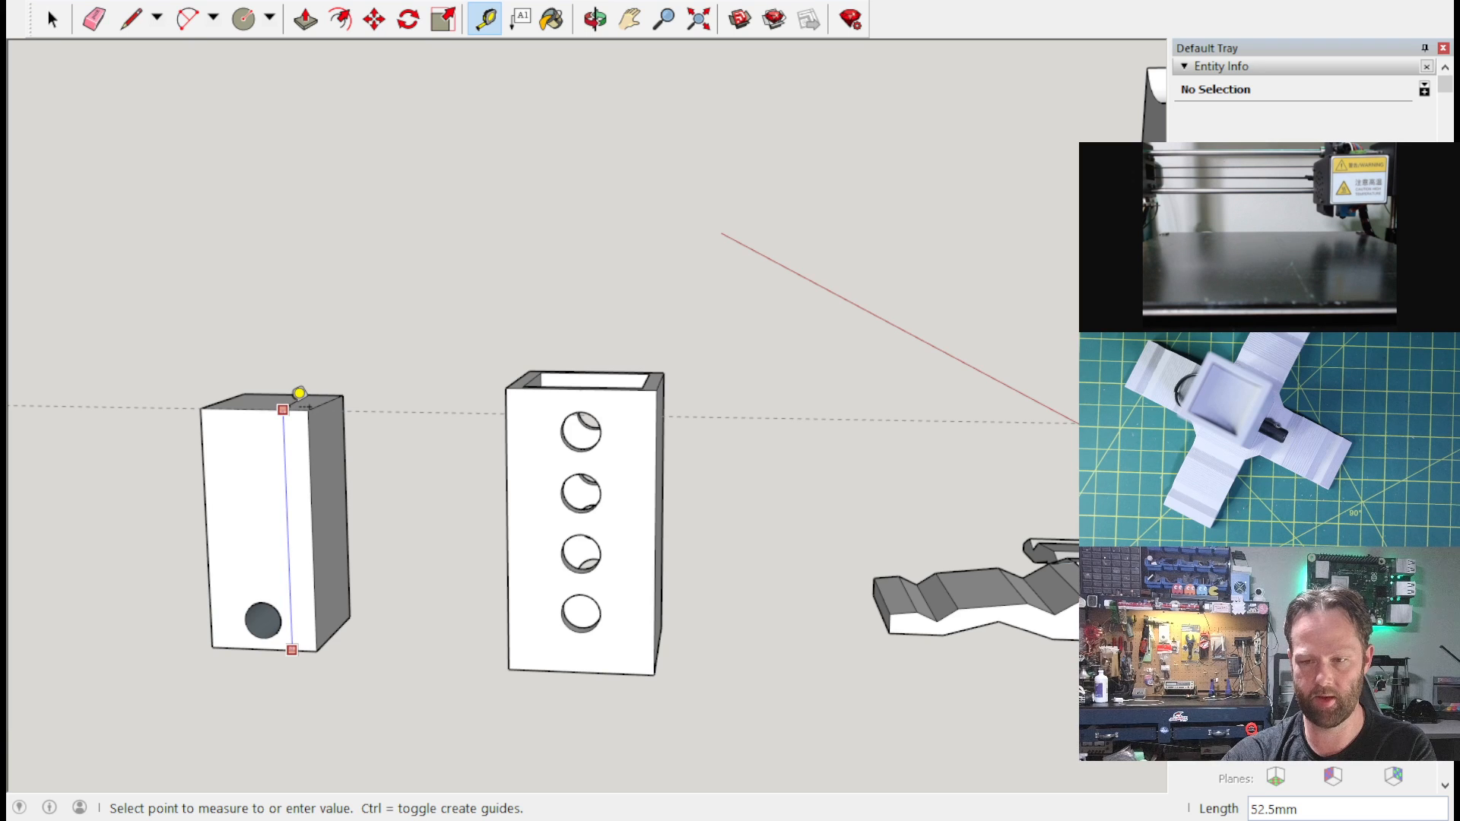
middle_drag(864, 619, 1054, 707)
scroll(997, 486, up, 5)
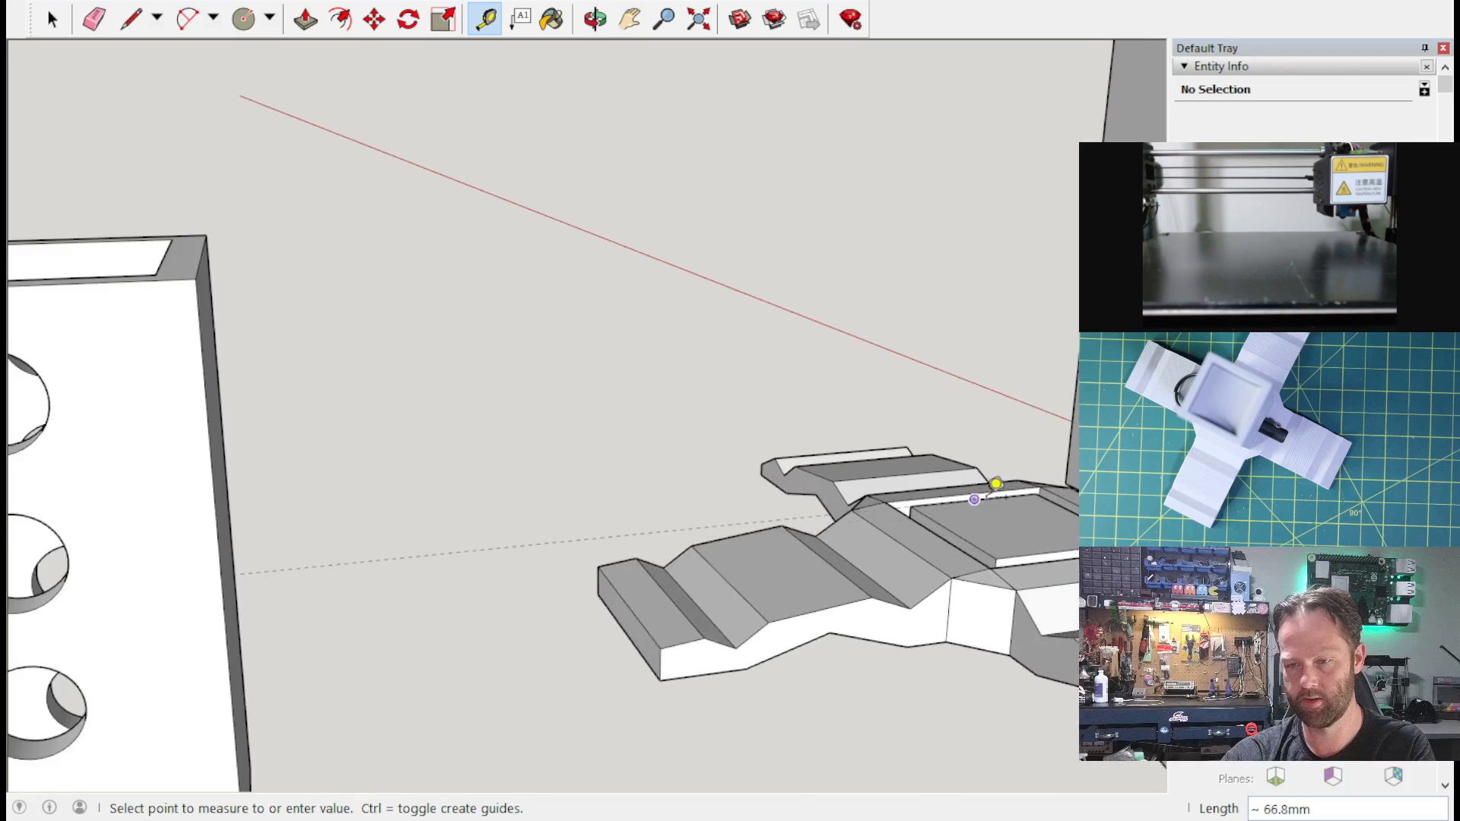
middle_drag(997, 404, 1103, 426)
key(Escape)
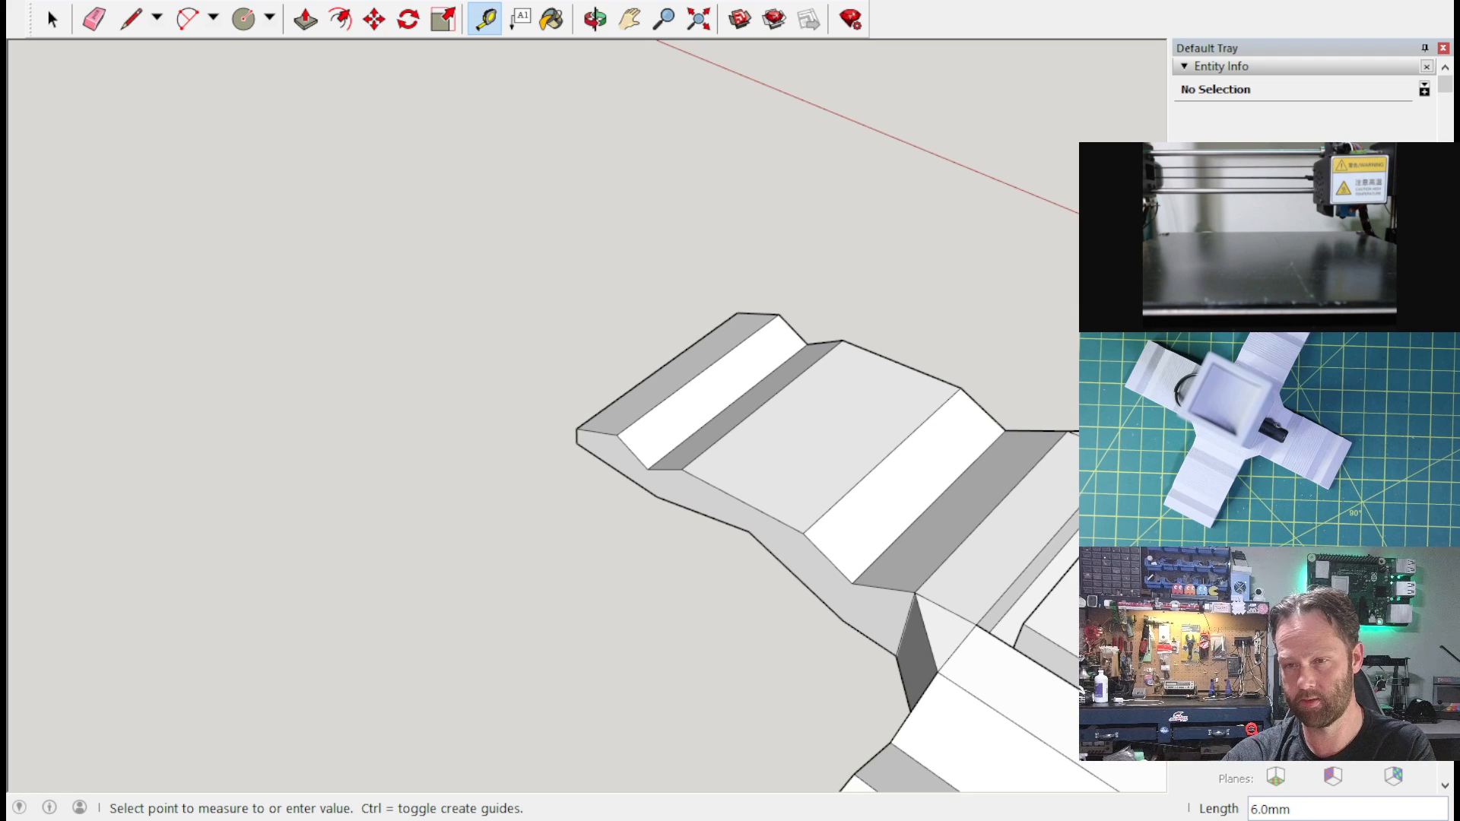
scroll(700, 414, down, 10)
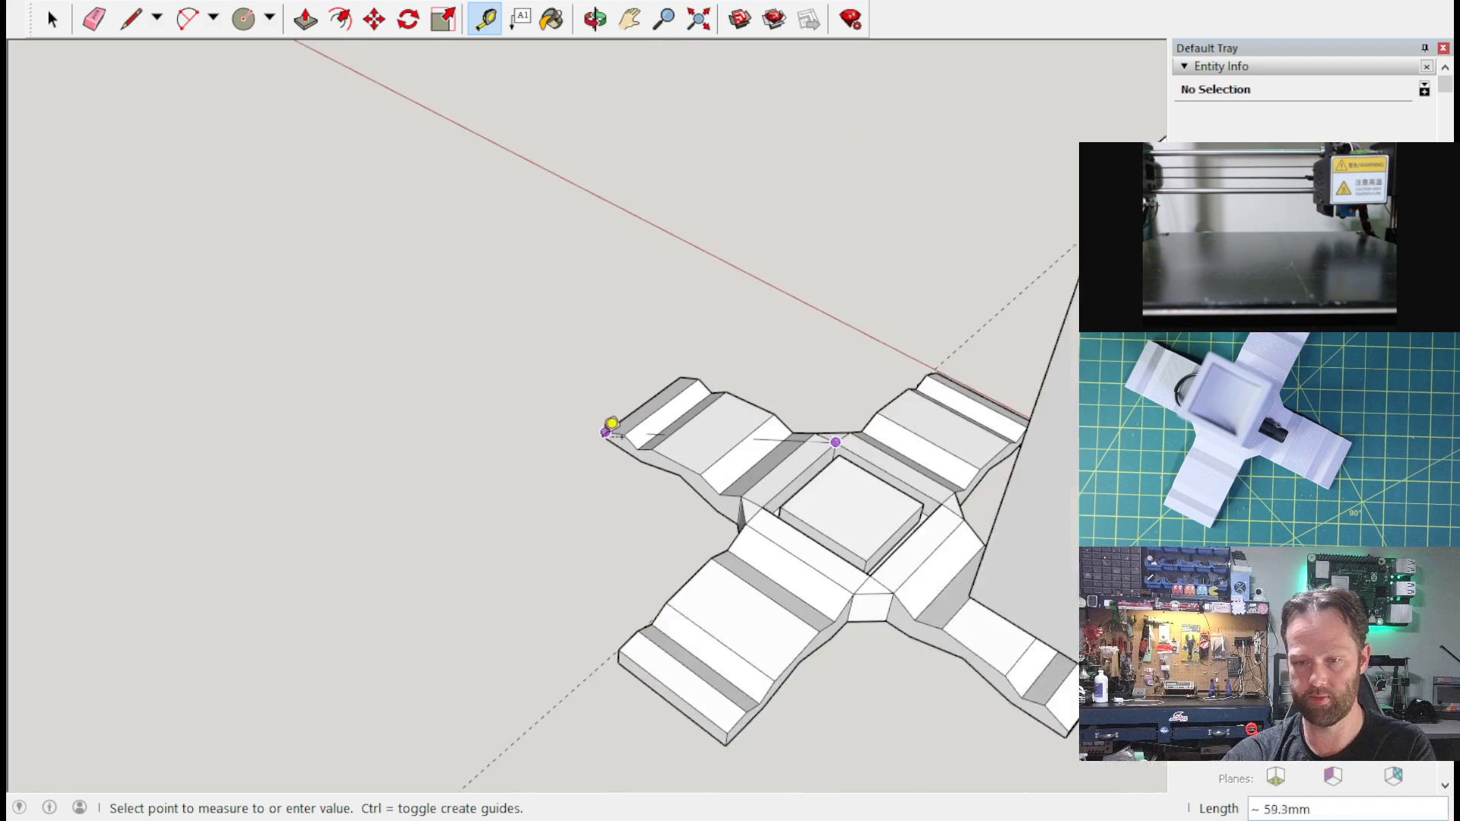
Step: Measure the shortened tube's height from its bottom edge to its top rim
middle_drag(774, 759, 495, 511)
scroll(495, 512, up, 8)
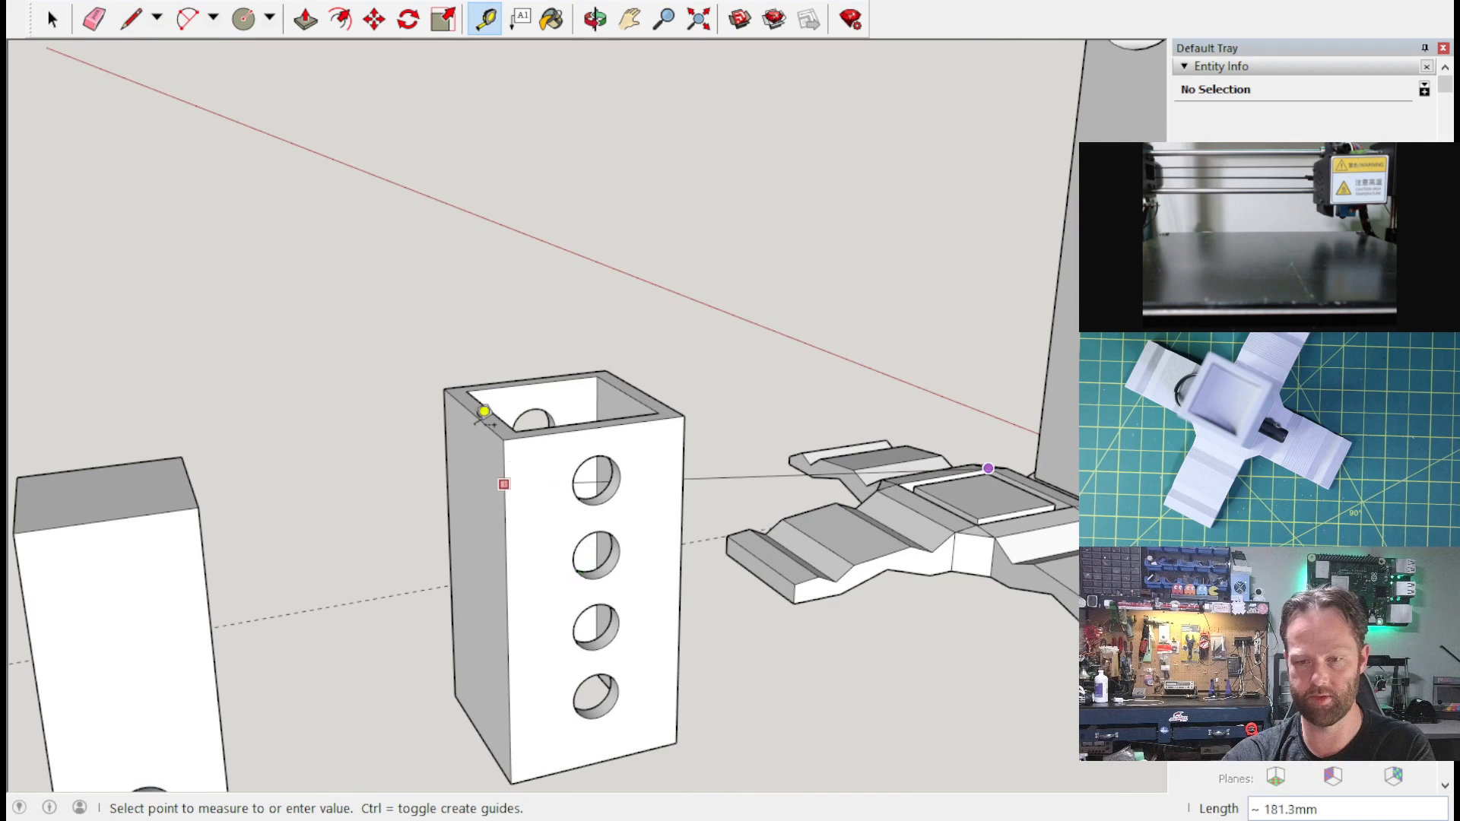
click(491, 18)
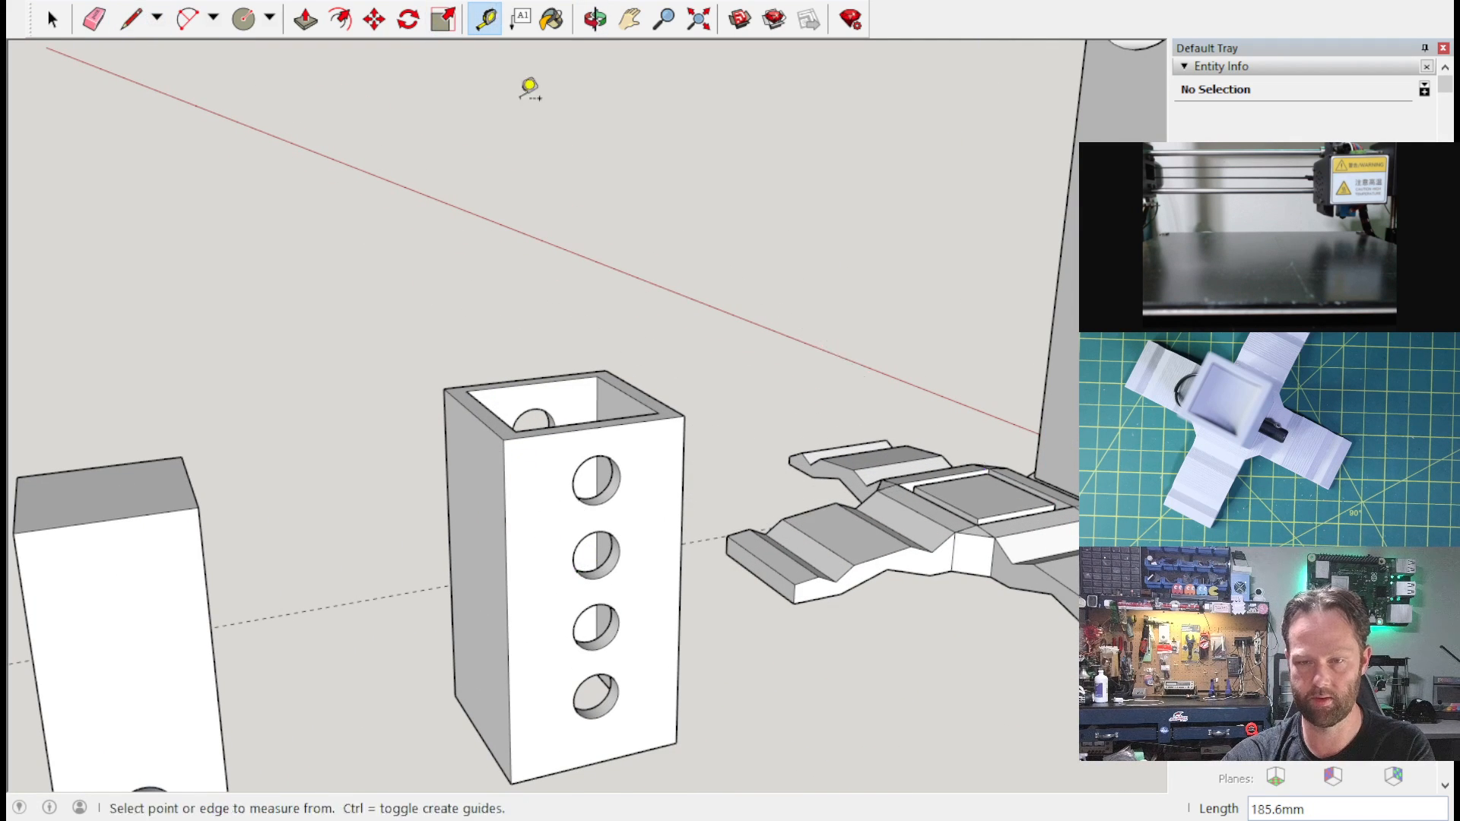
click(551, 765)
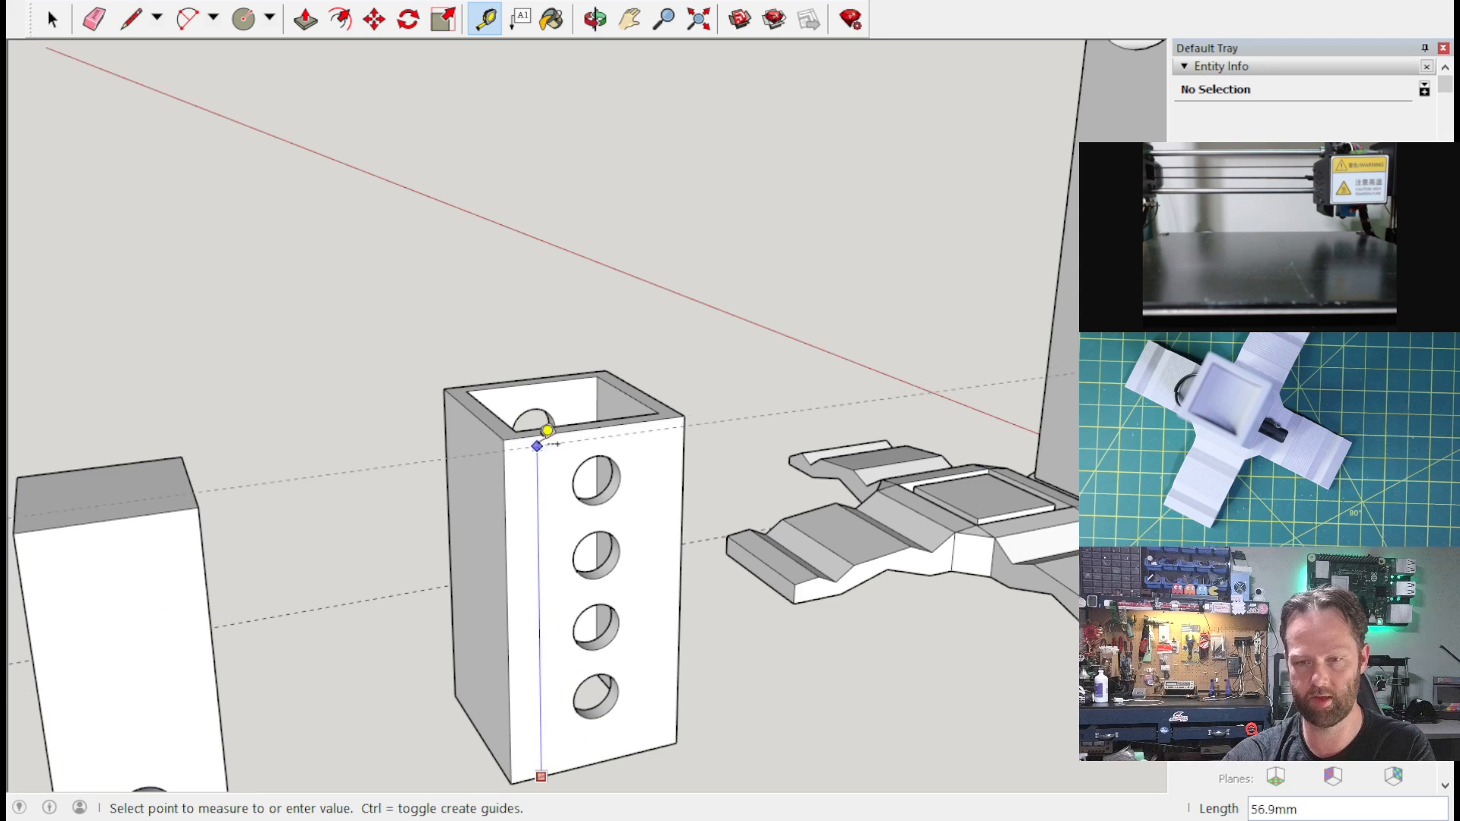
Step: Compare the shortened tube and post with the taller originals and the base from several sides, ending the measurement
scroll(761, 609, down, 5)
middle_drag(694, 596, 526, 618)
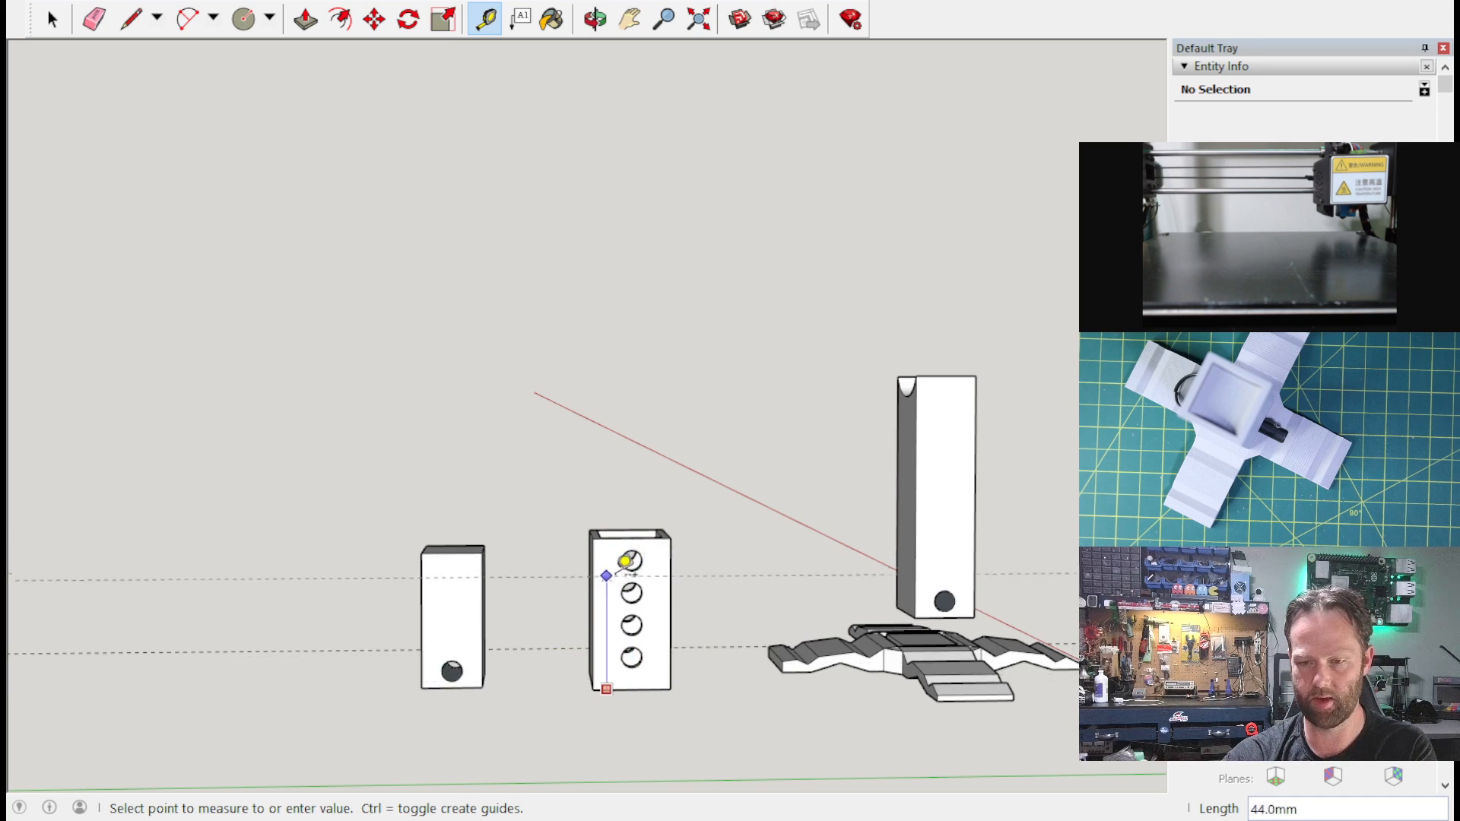
middle_drag(548, 623, 841, 522)
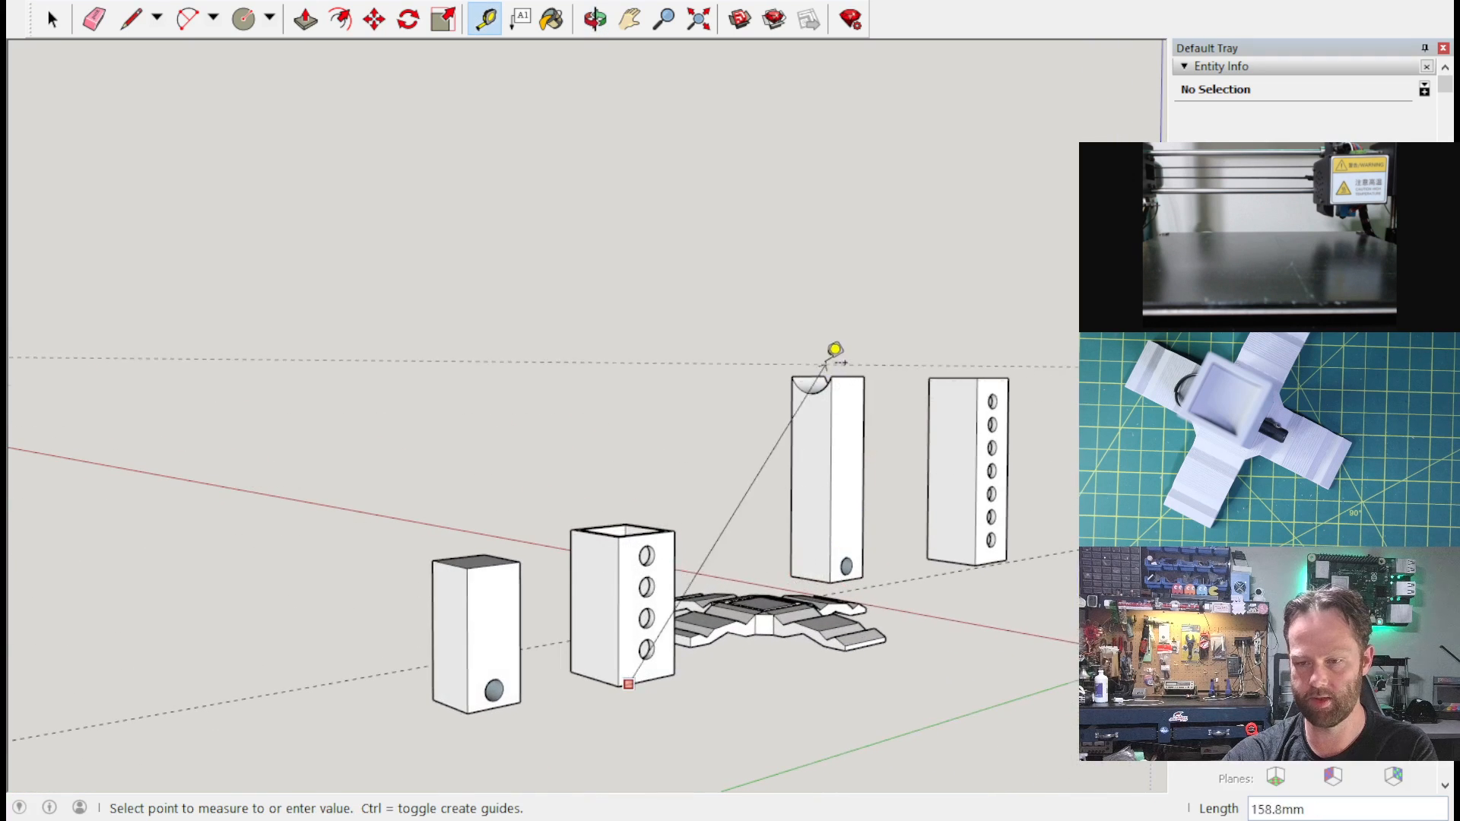
middle_drag(834, 385, 835, 468)
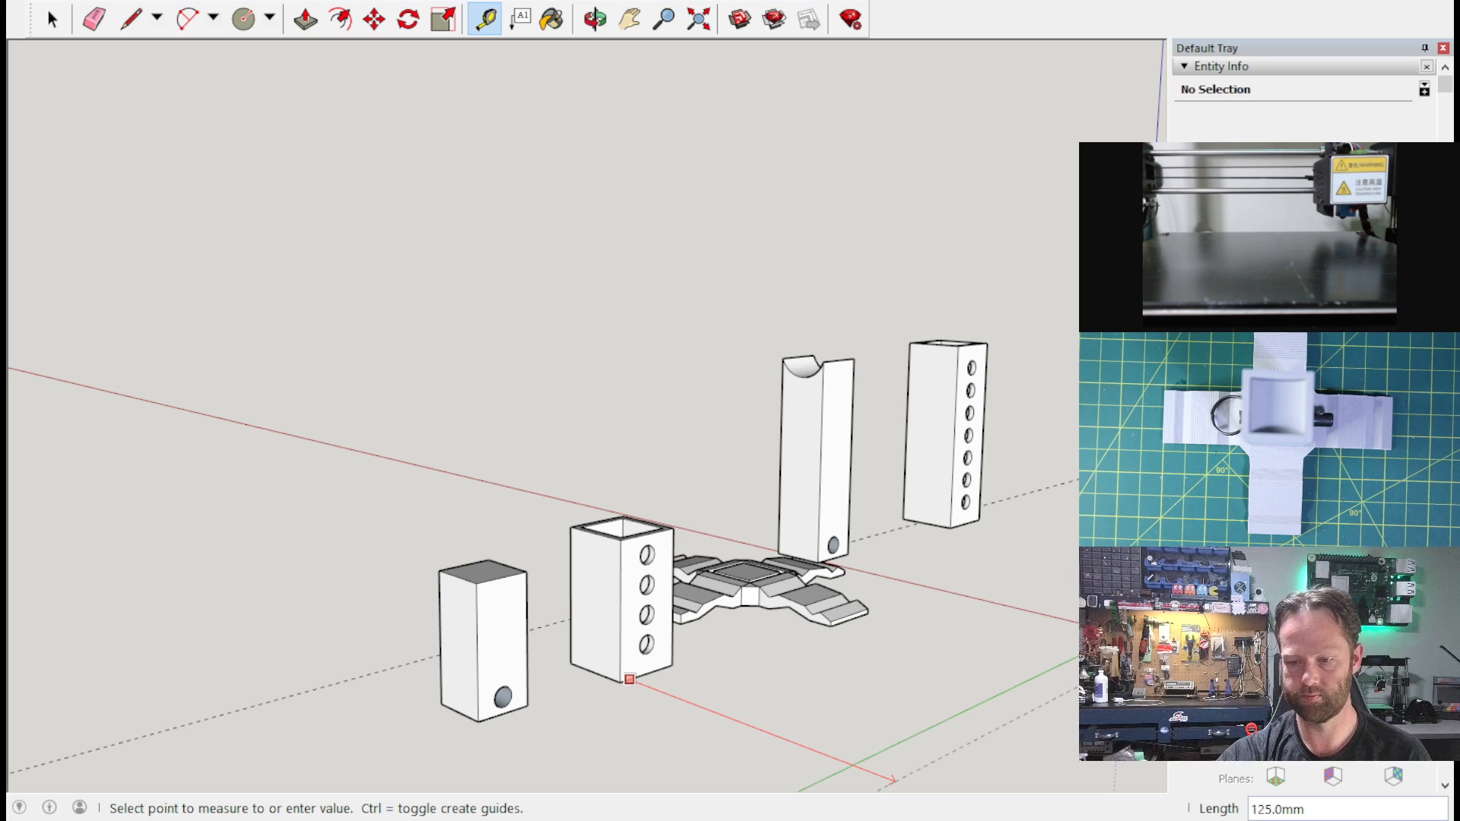
scroll(727, 549, up, 2)
scroll(817, 457, down, 2)
middle_drag(944, 461, 625, 700)
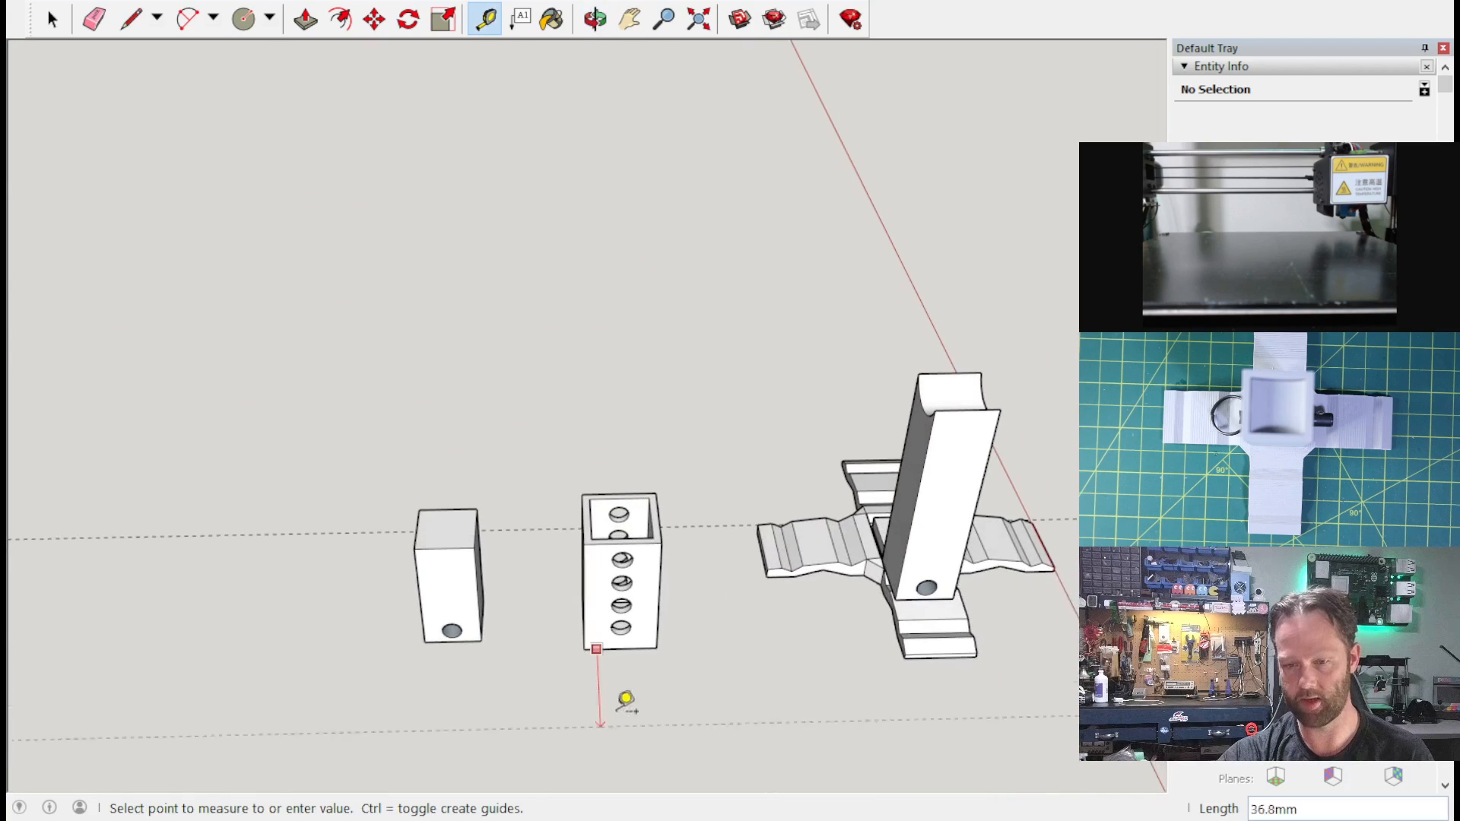
click(52, 18)
middle_drag(134, 98, 642, 338)
middle_drag(568, 441, 951, 401)
scroll(890, 485, up, 5)
middle_drag(831, 517, 905, 379)
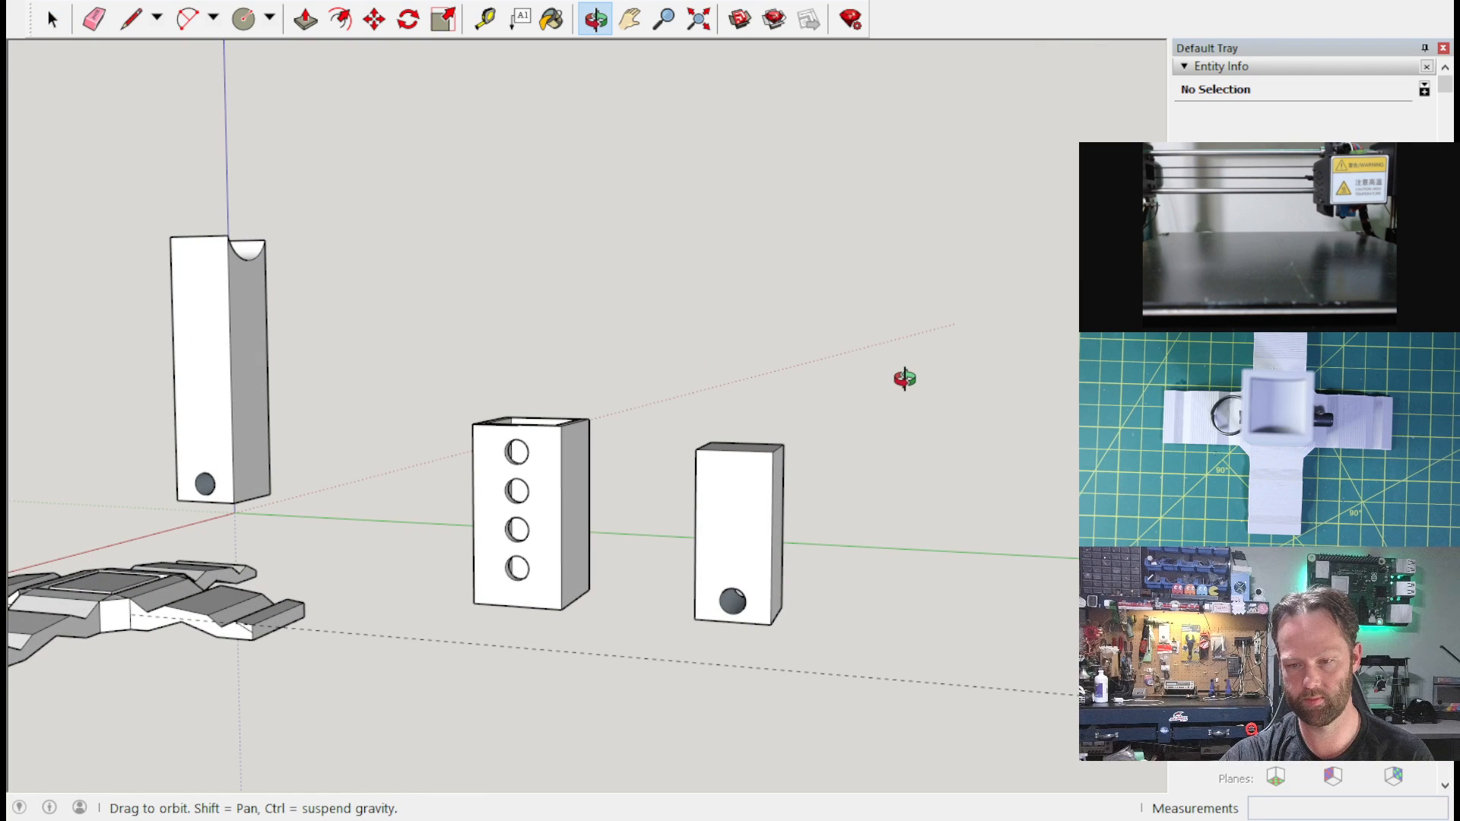
middle_drag(905, 379, 905, 378)
scroll(761, 486, up, 3)
middle_drag(880, 498, 505, 212)
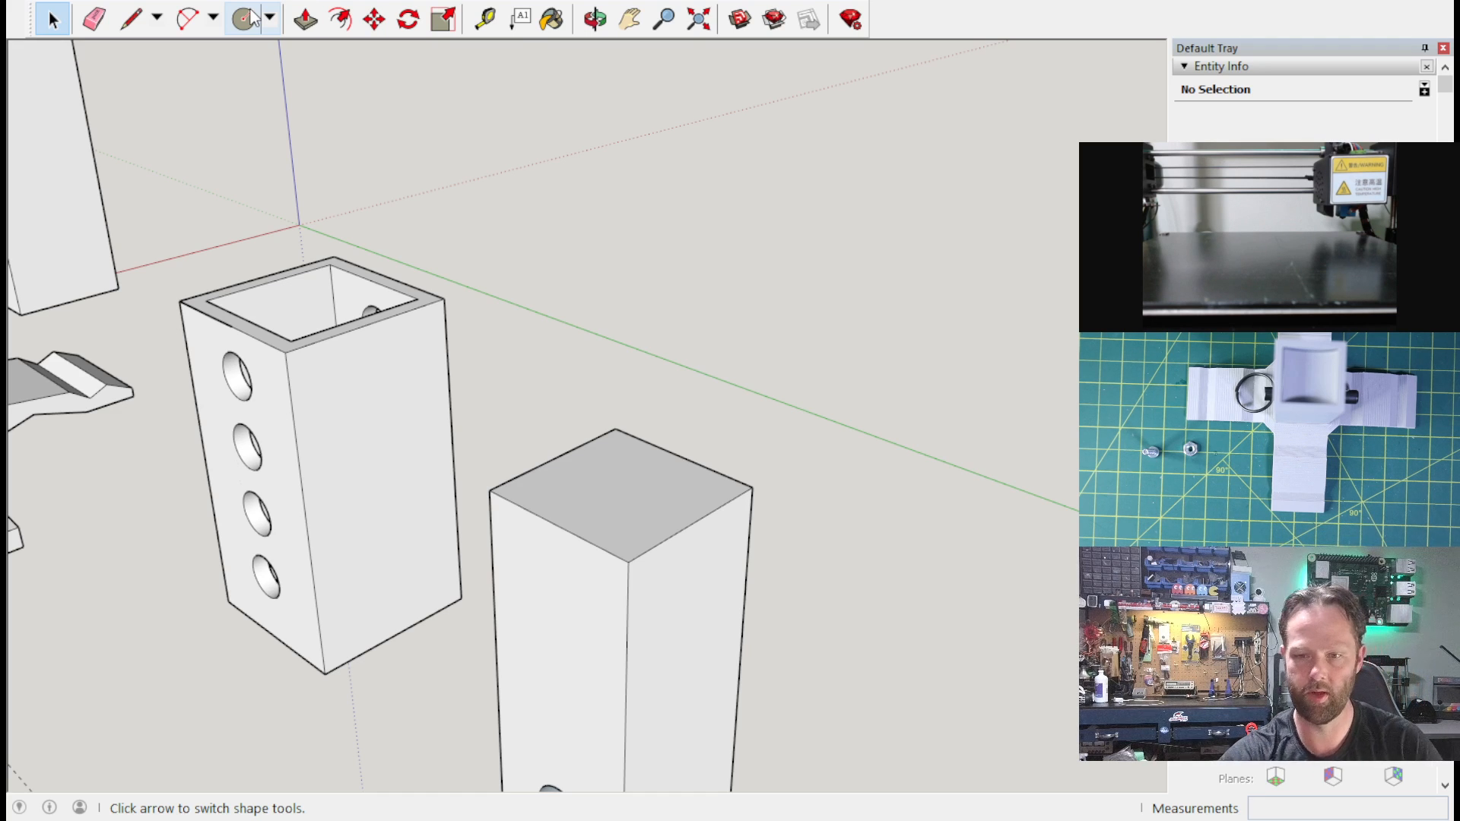
Step: Examine the shortened post and tube from above, below and the sides to decide where the circular feature goes
click(243, 18)
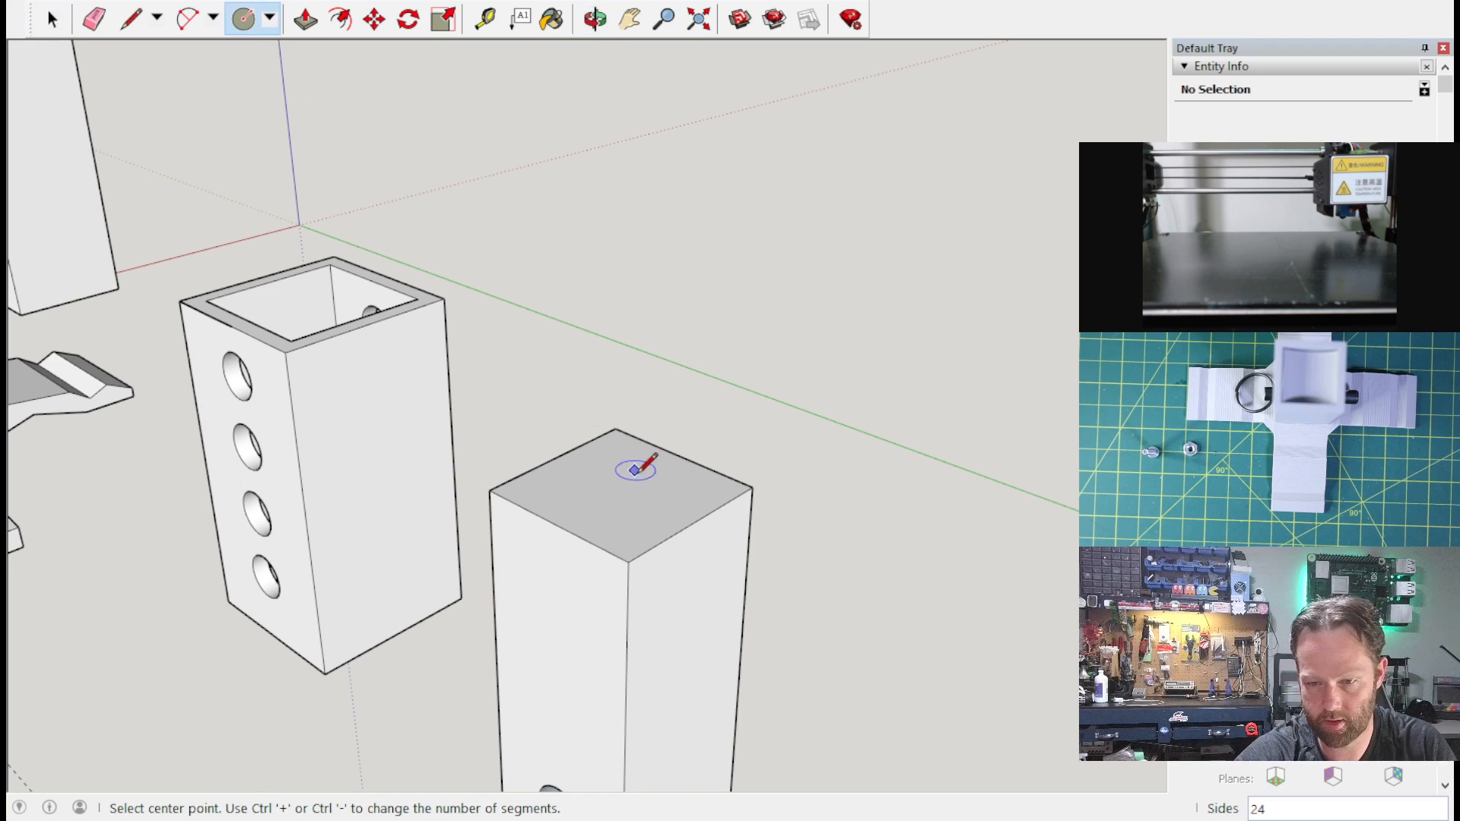
middle_drag(715, 620, 674, 157)
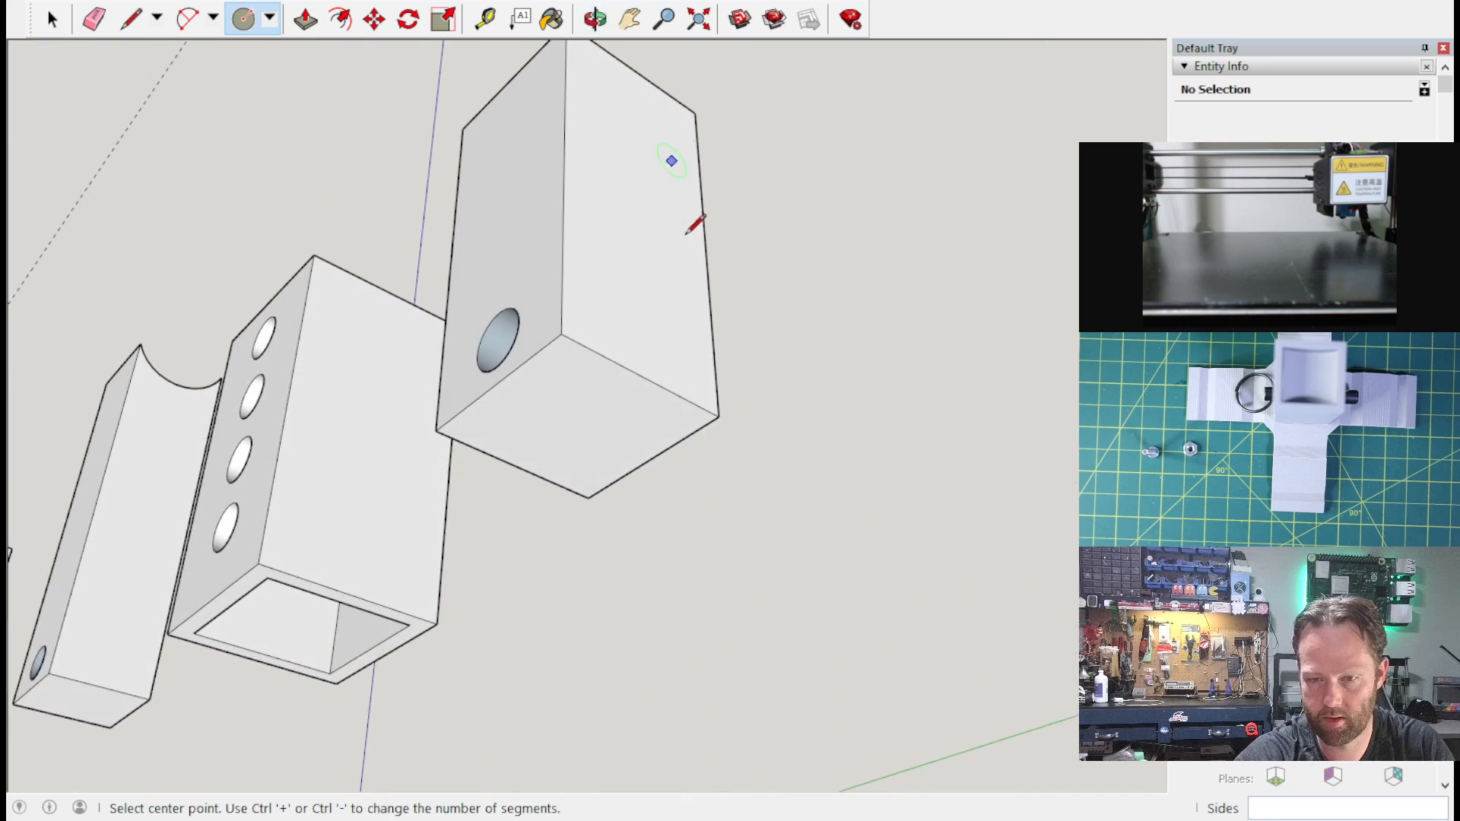
middle_drag(678, 391, 805, 505)
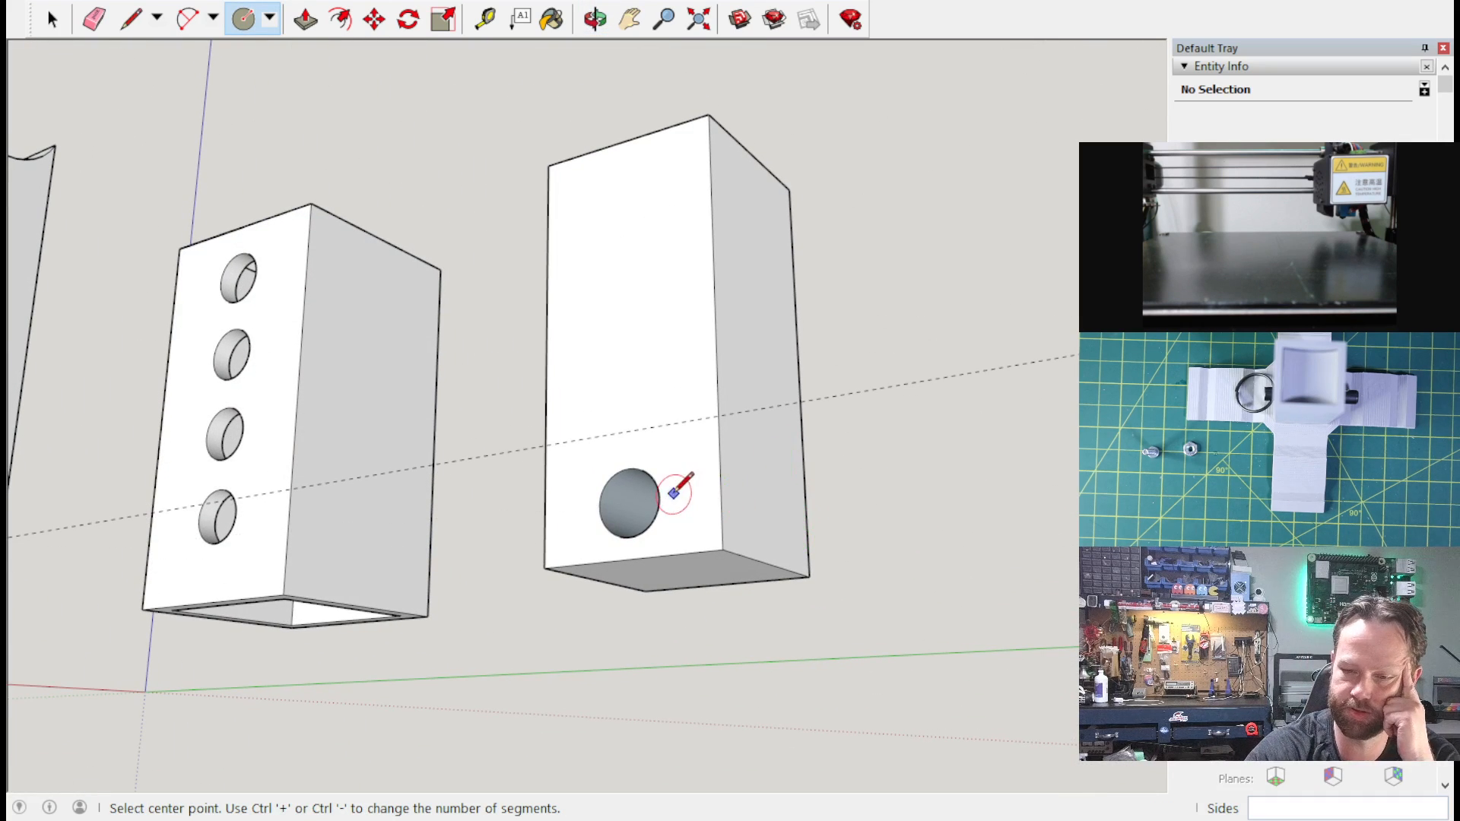
middle_drag(742, 412, 905, 372)
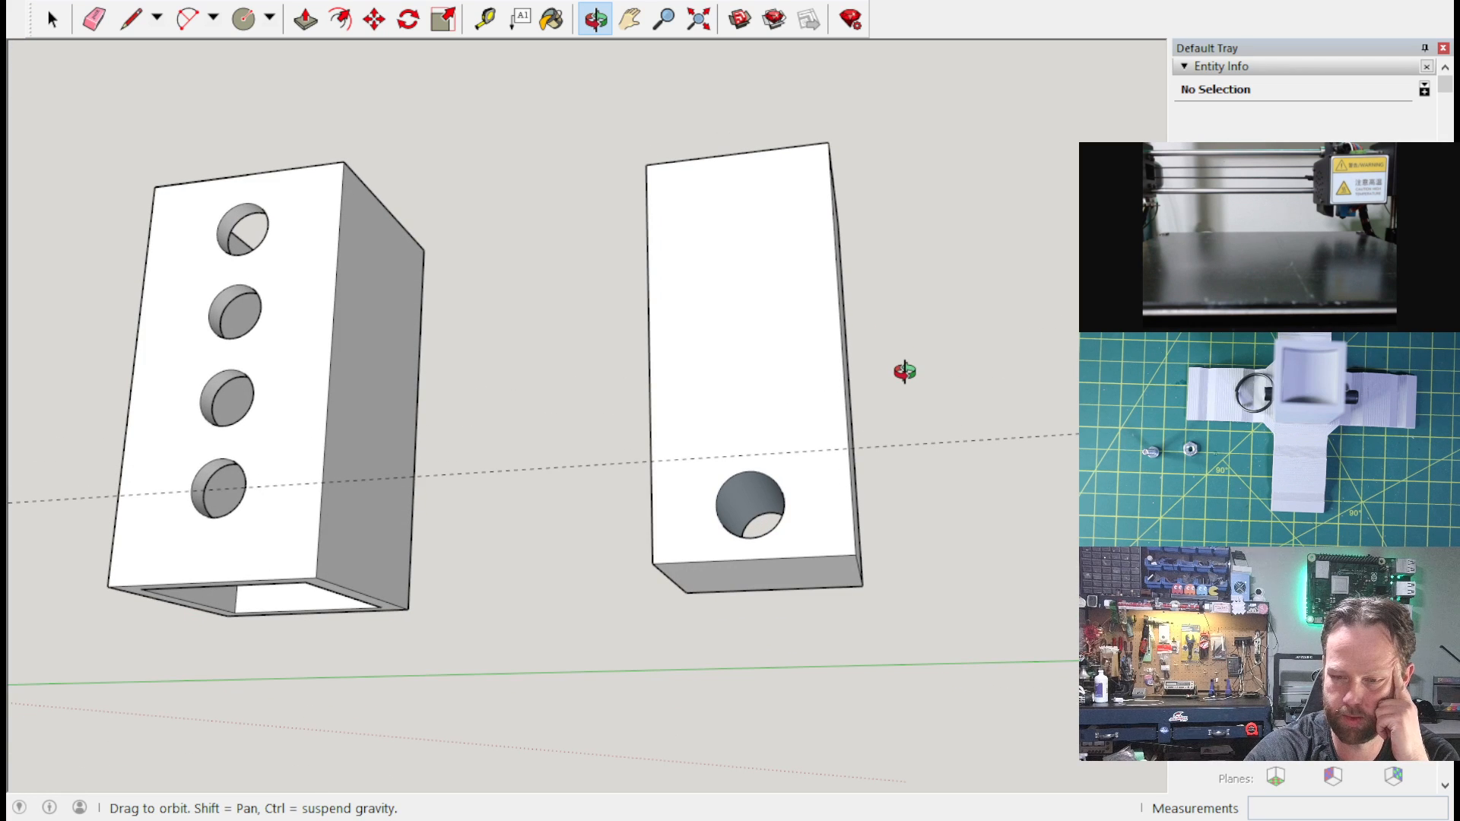
middle_drag(904, 372, 611, 679)
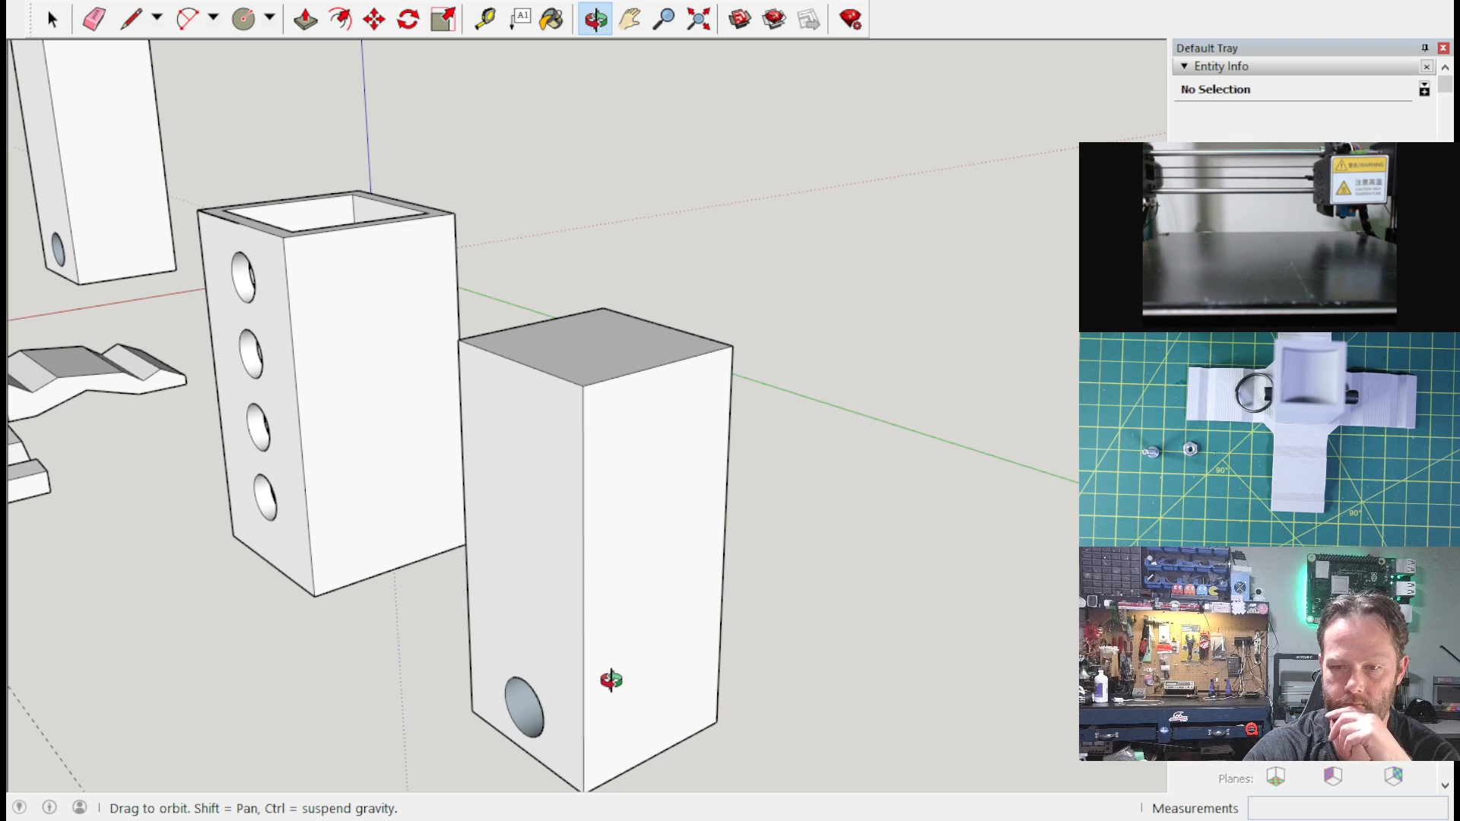
middle_drag(612, 680, 694, 654)
key(c)
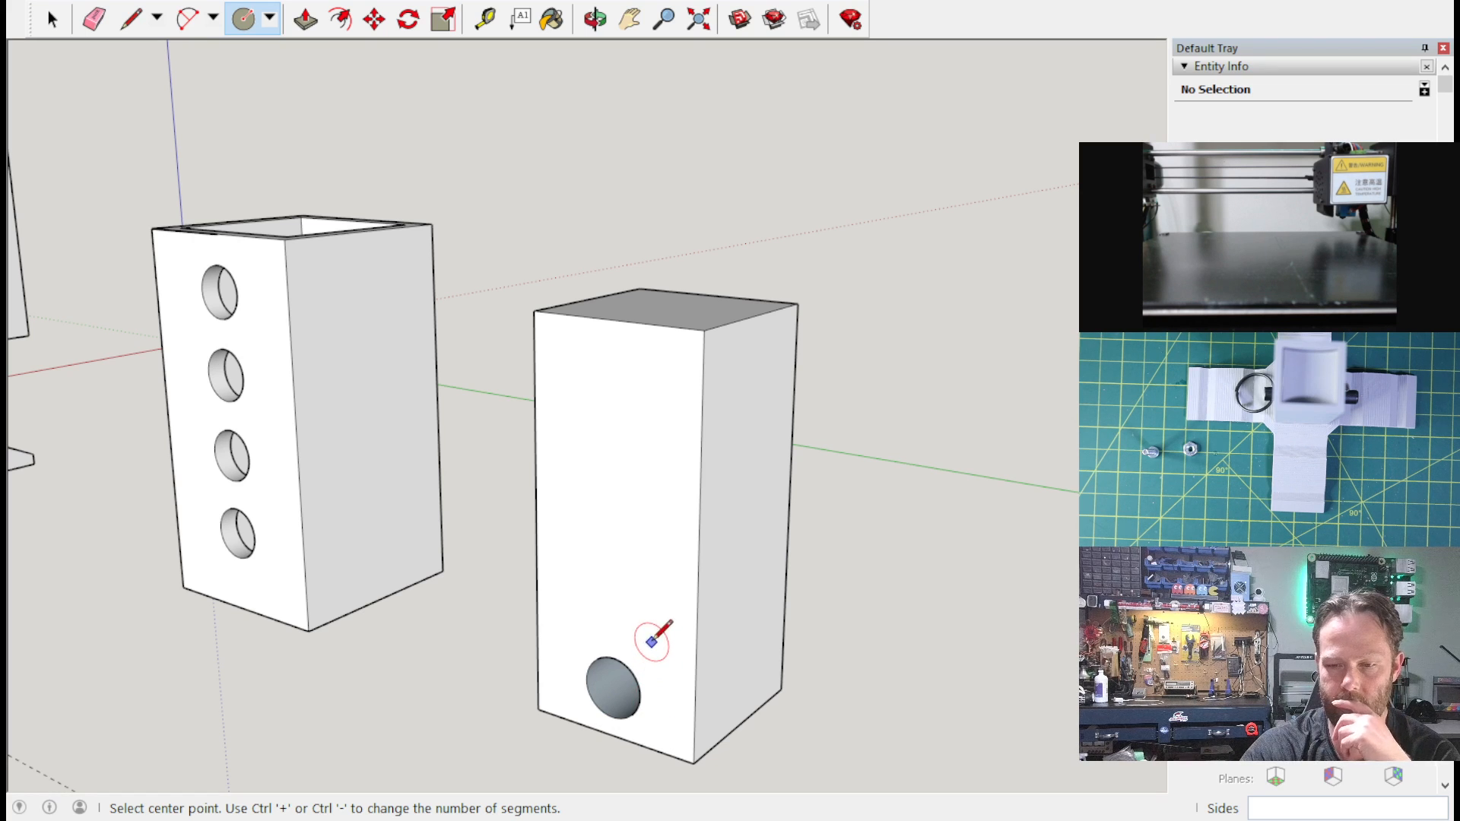
middle_drag(655, 626, 673, 668)
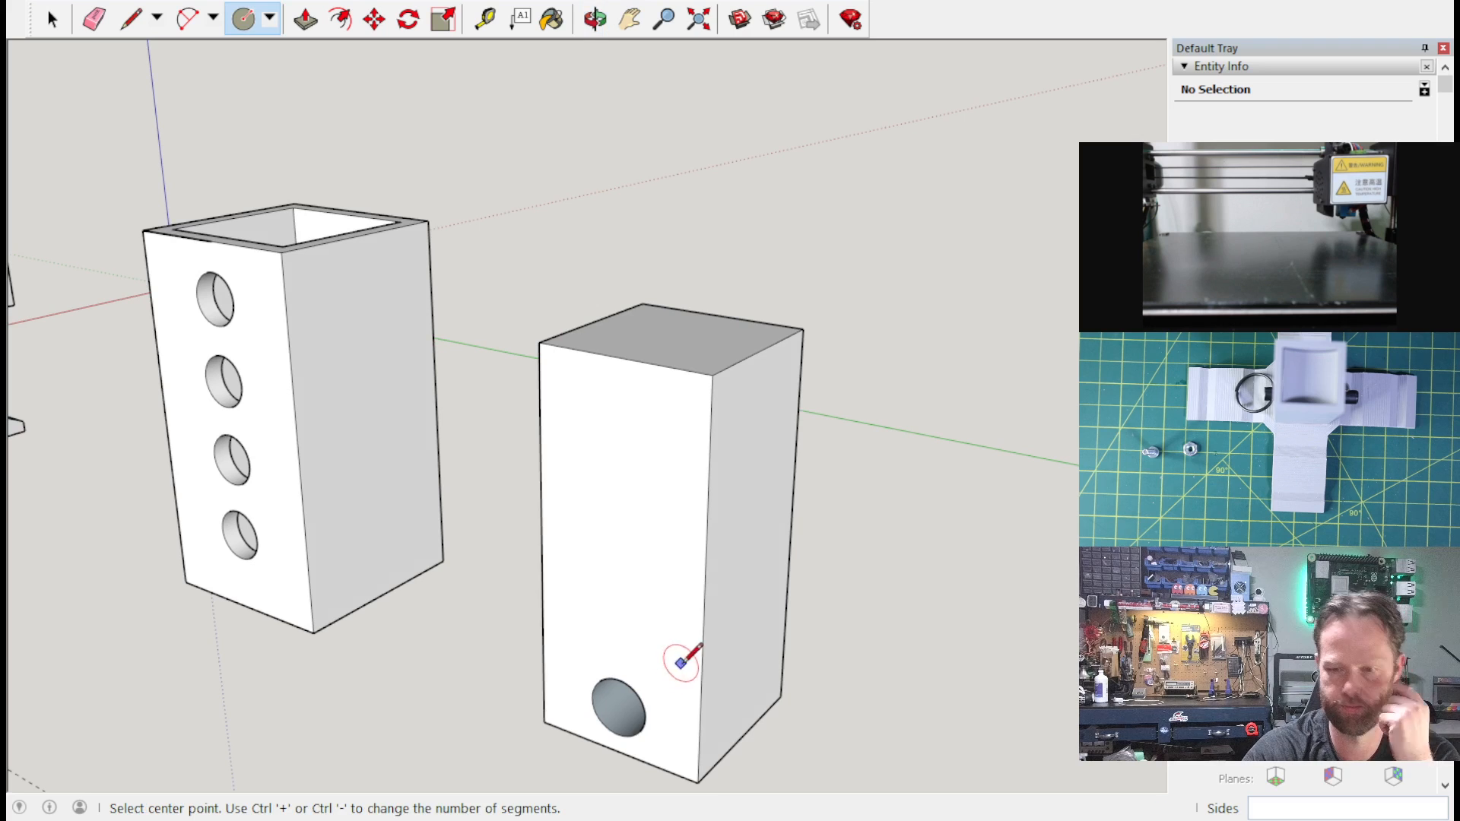
middle_drag(756, 327, 605, 494)
Step: Draw two crossing centre lines between the edge midpoints on the shortened post's top face
click(143, 29)
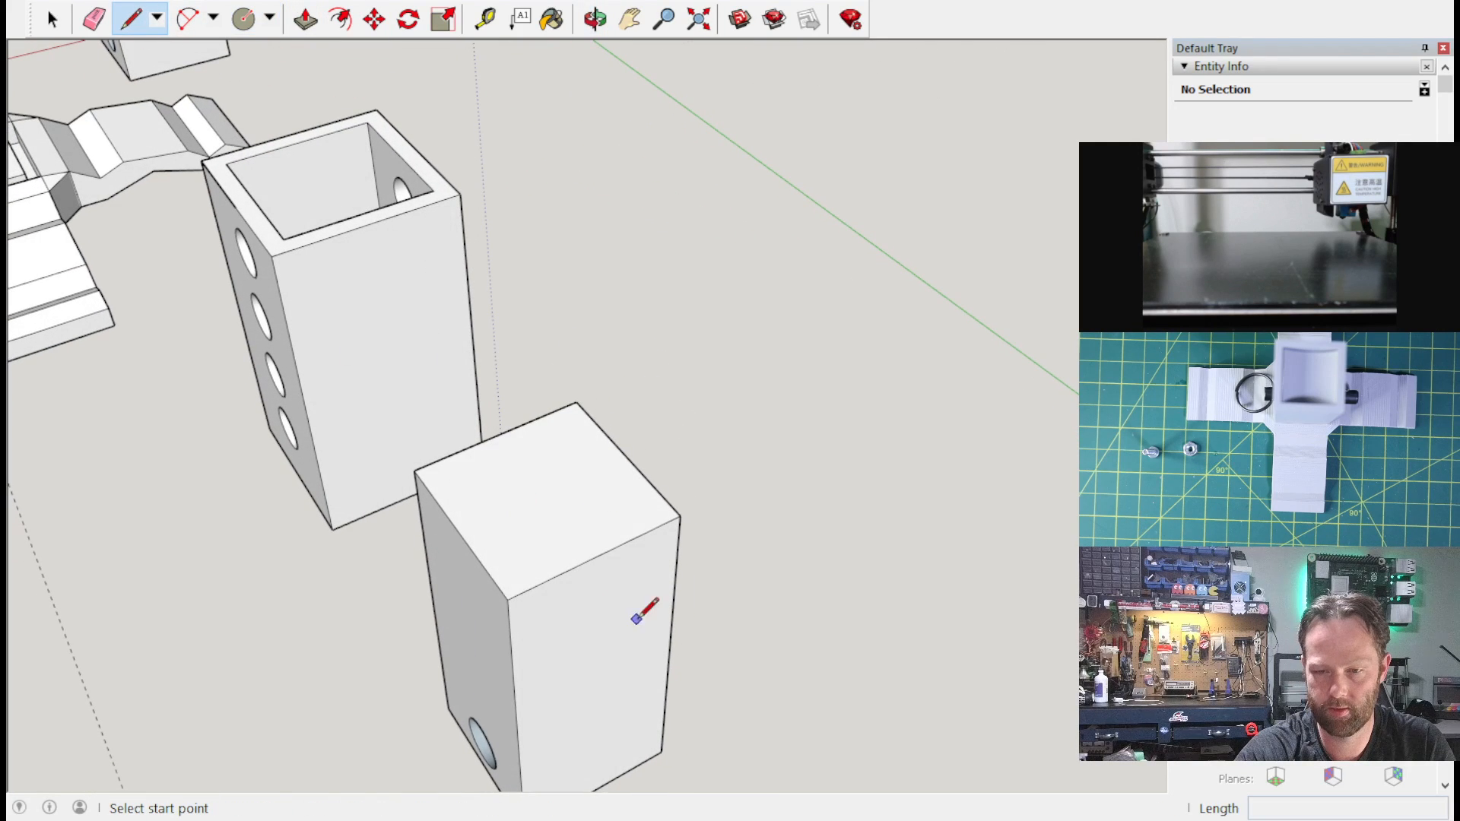
click(499, 434)
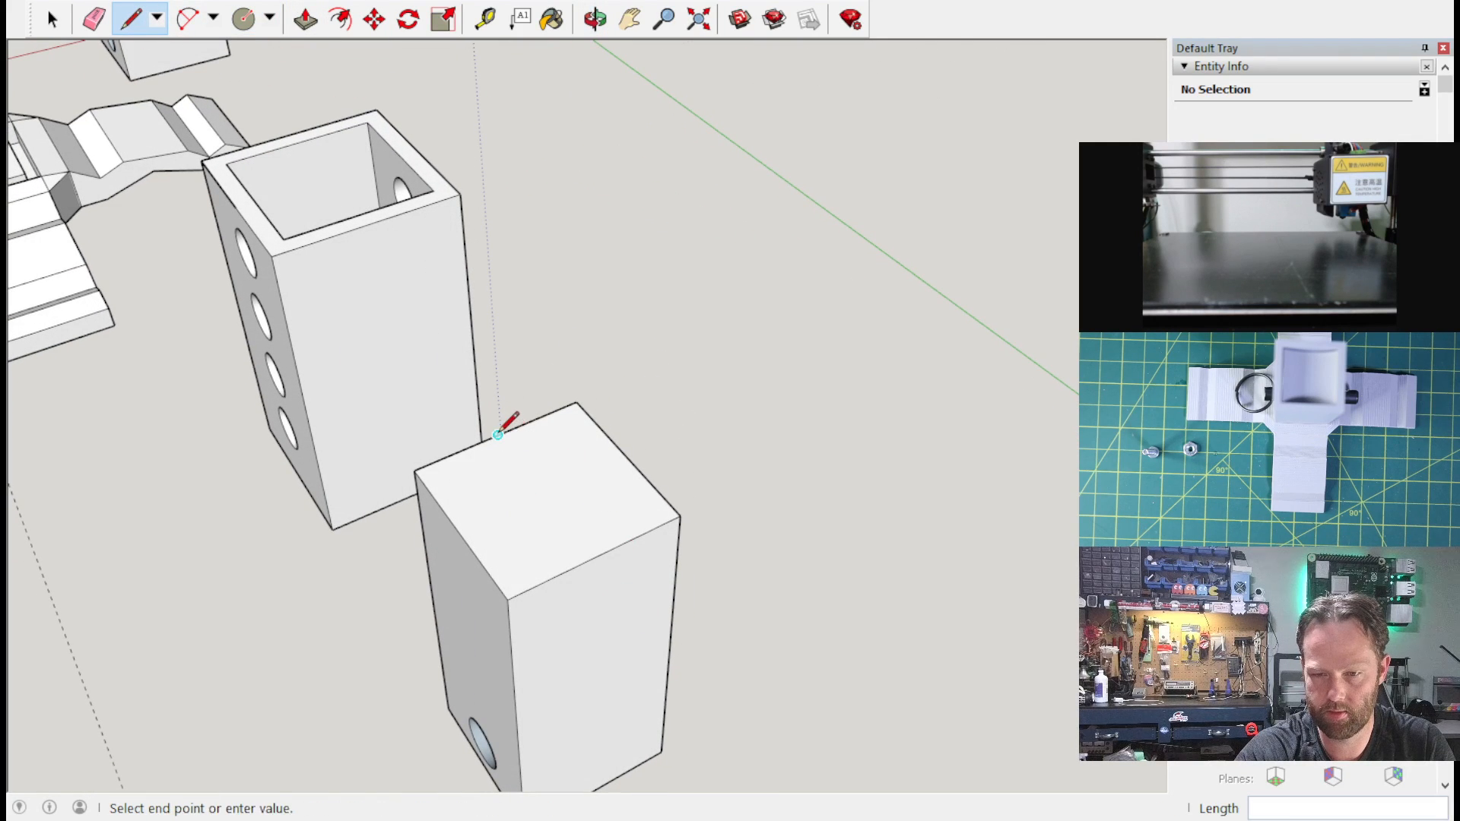
click(597, 556)
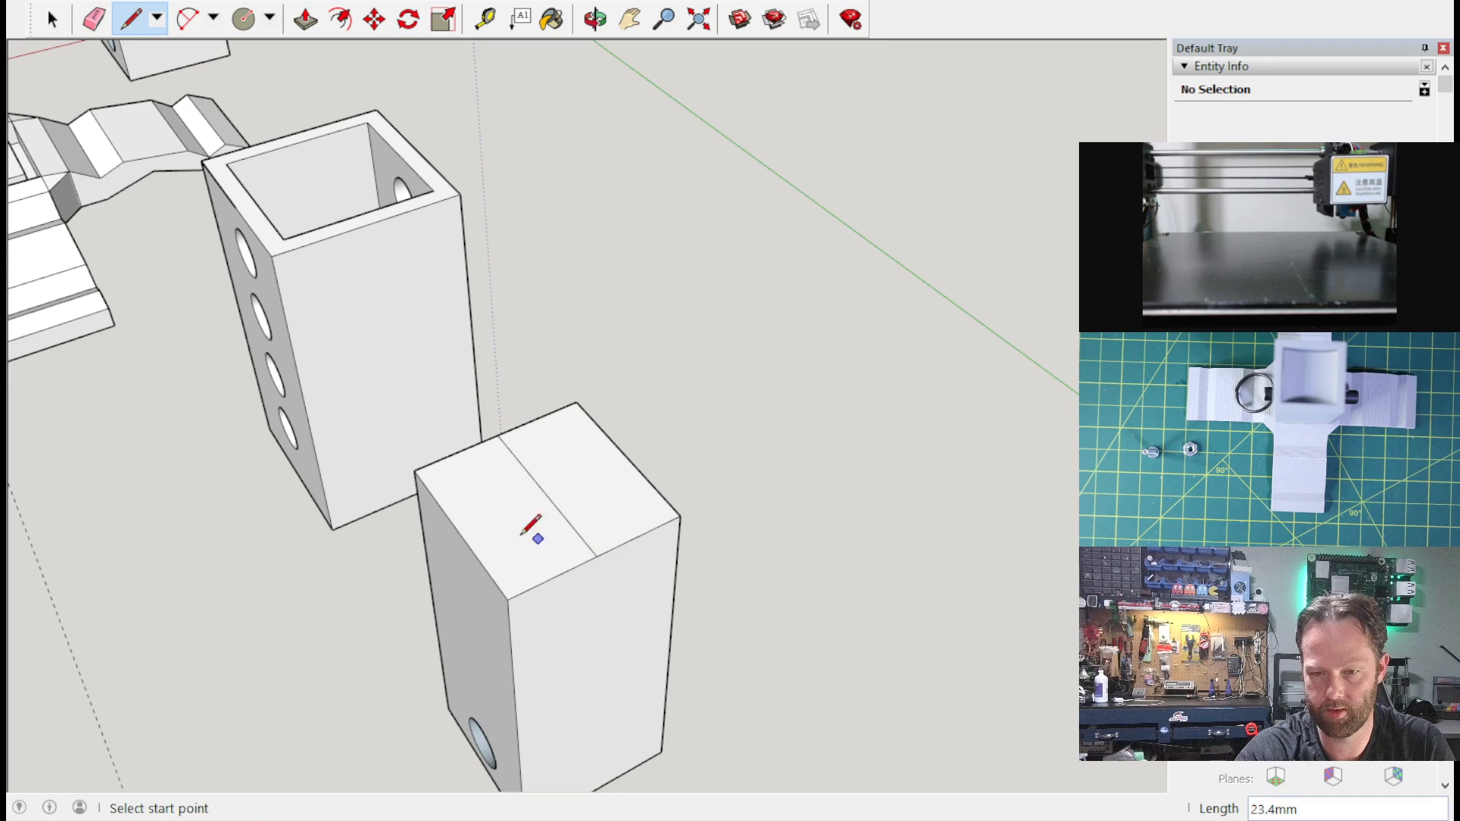
click(457, 532)
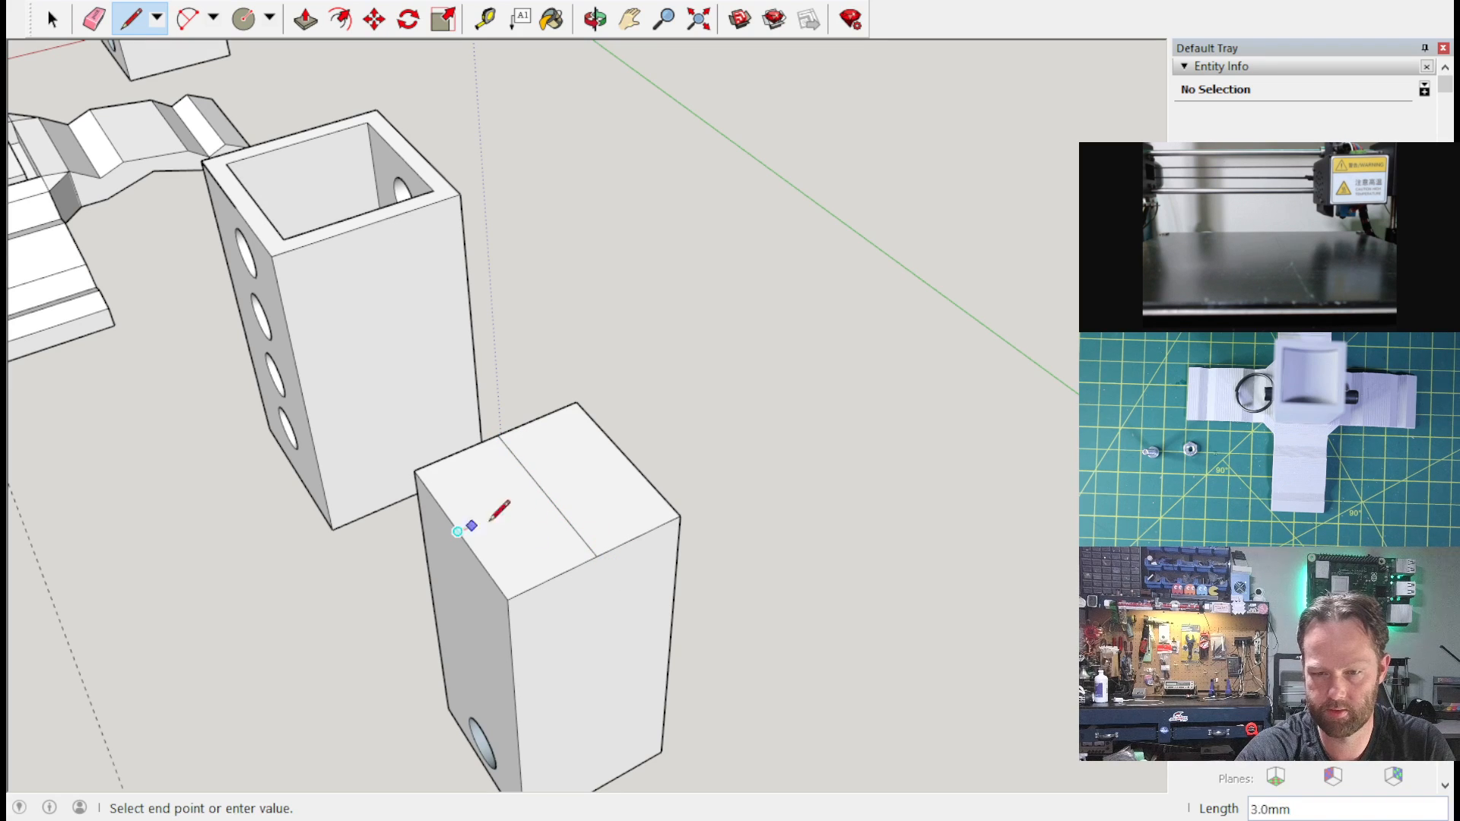
click(626, 456)
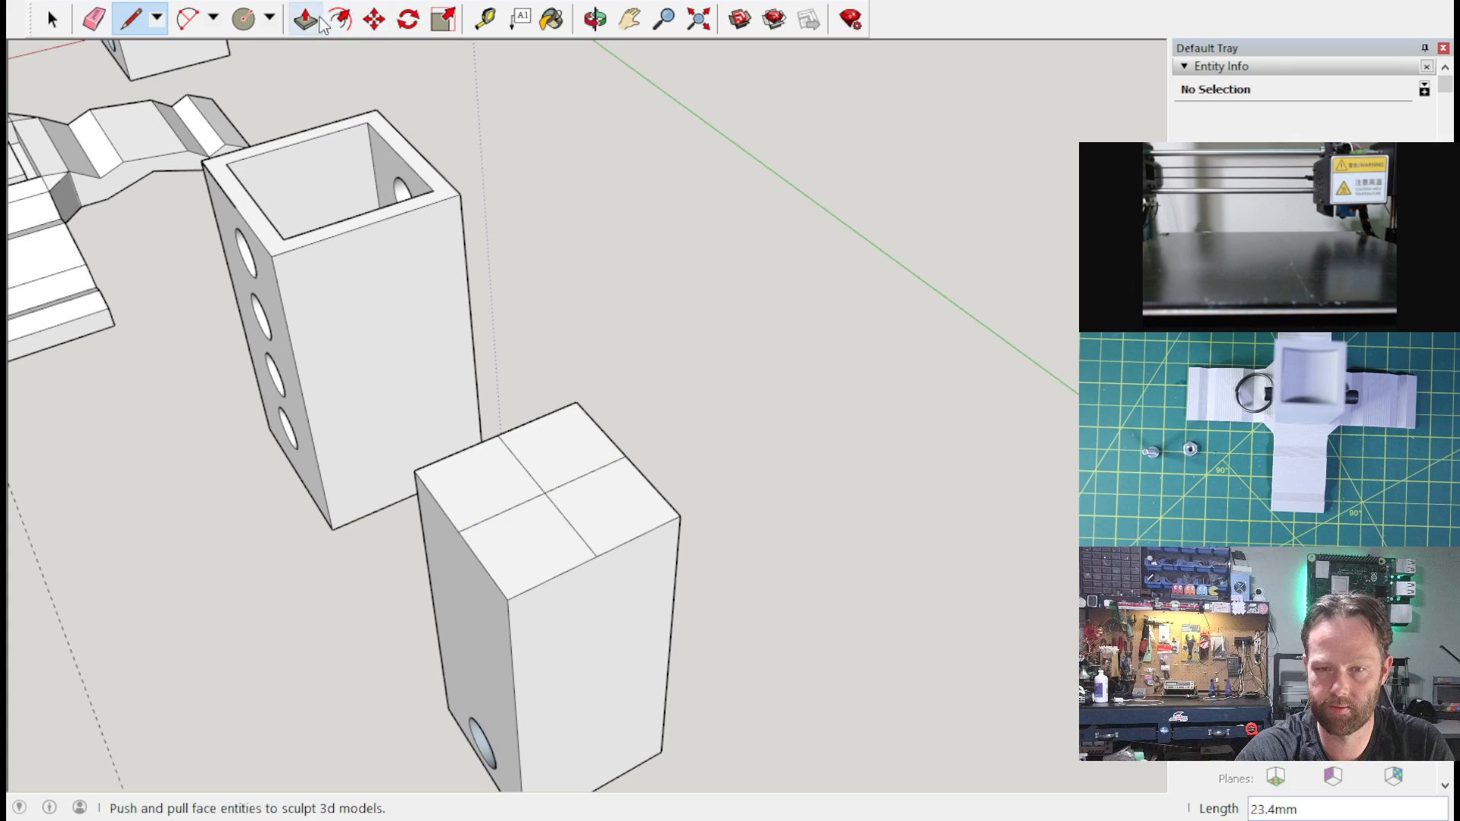
Step: Draw a circle with a 2 mm radius centred on the crossing lines of the post's top face
click(243, 21)
click(543, 492)
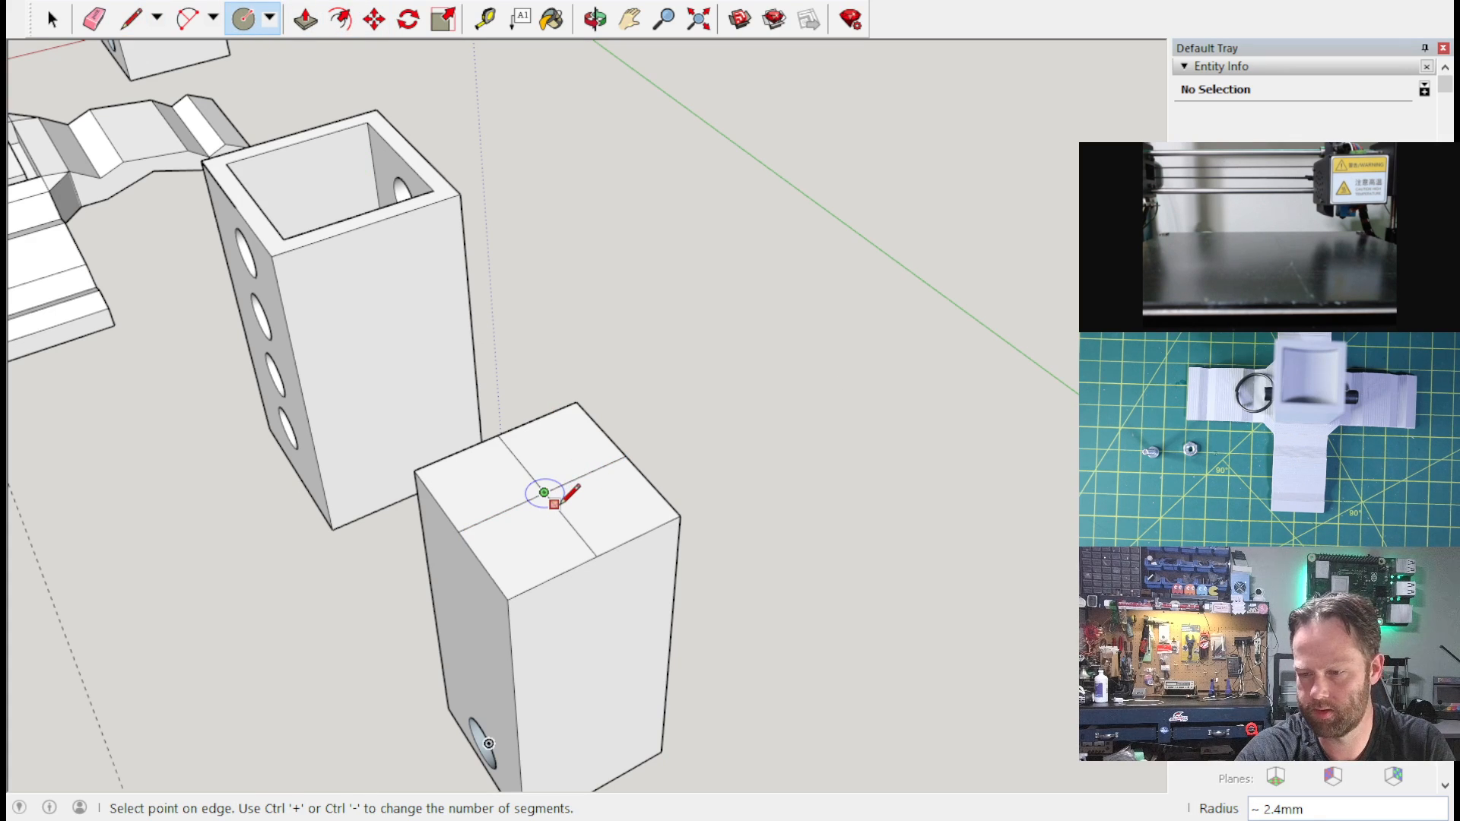
text(2)
key(Return)
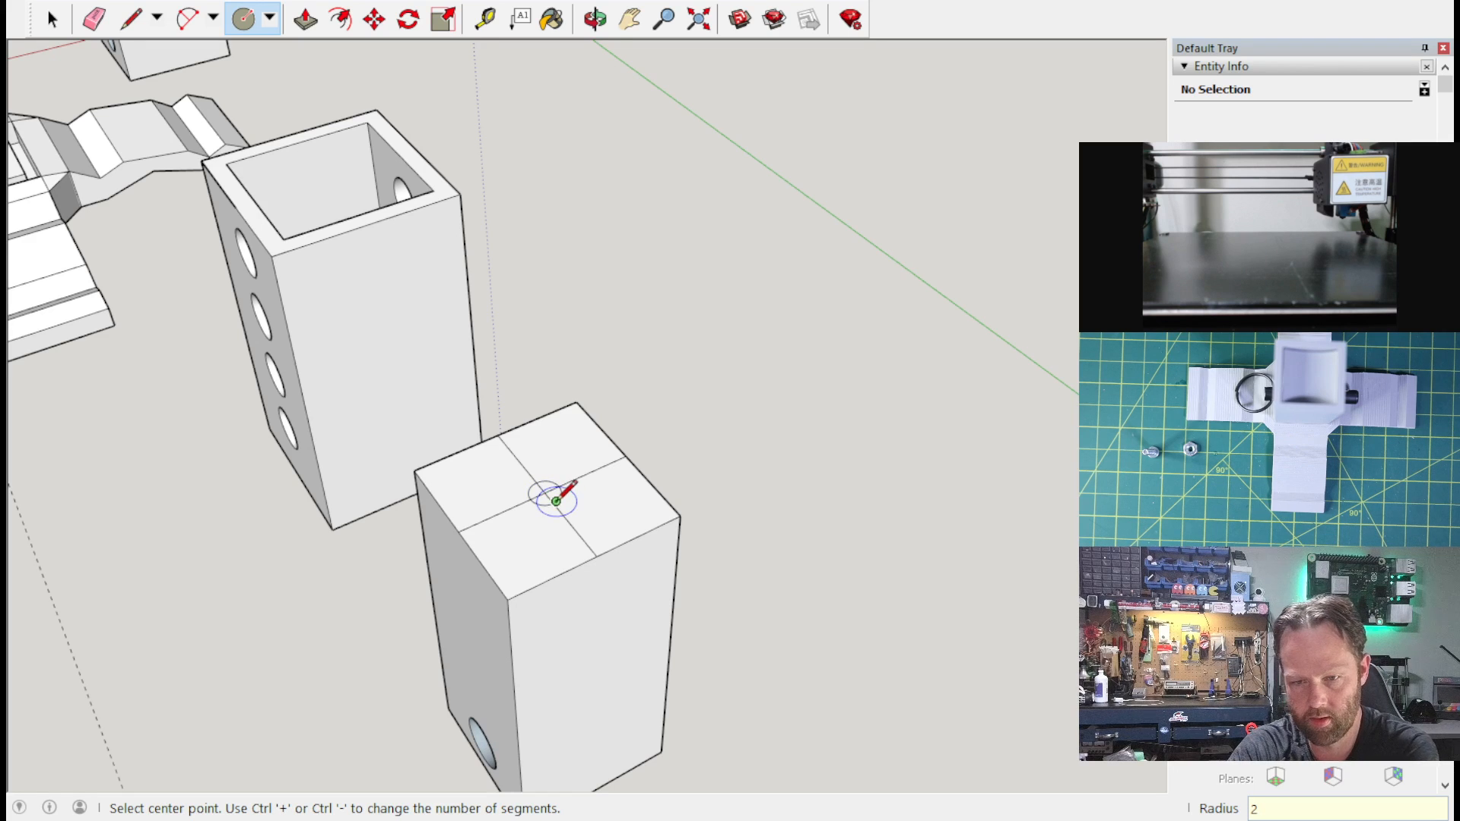
scroll(564, 472, up, 6)
middle_drag(542, 564, 483, 561)
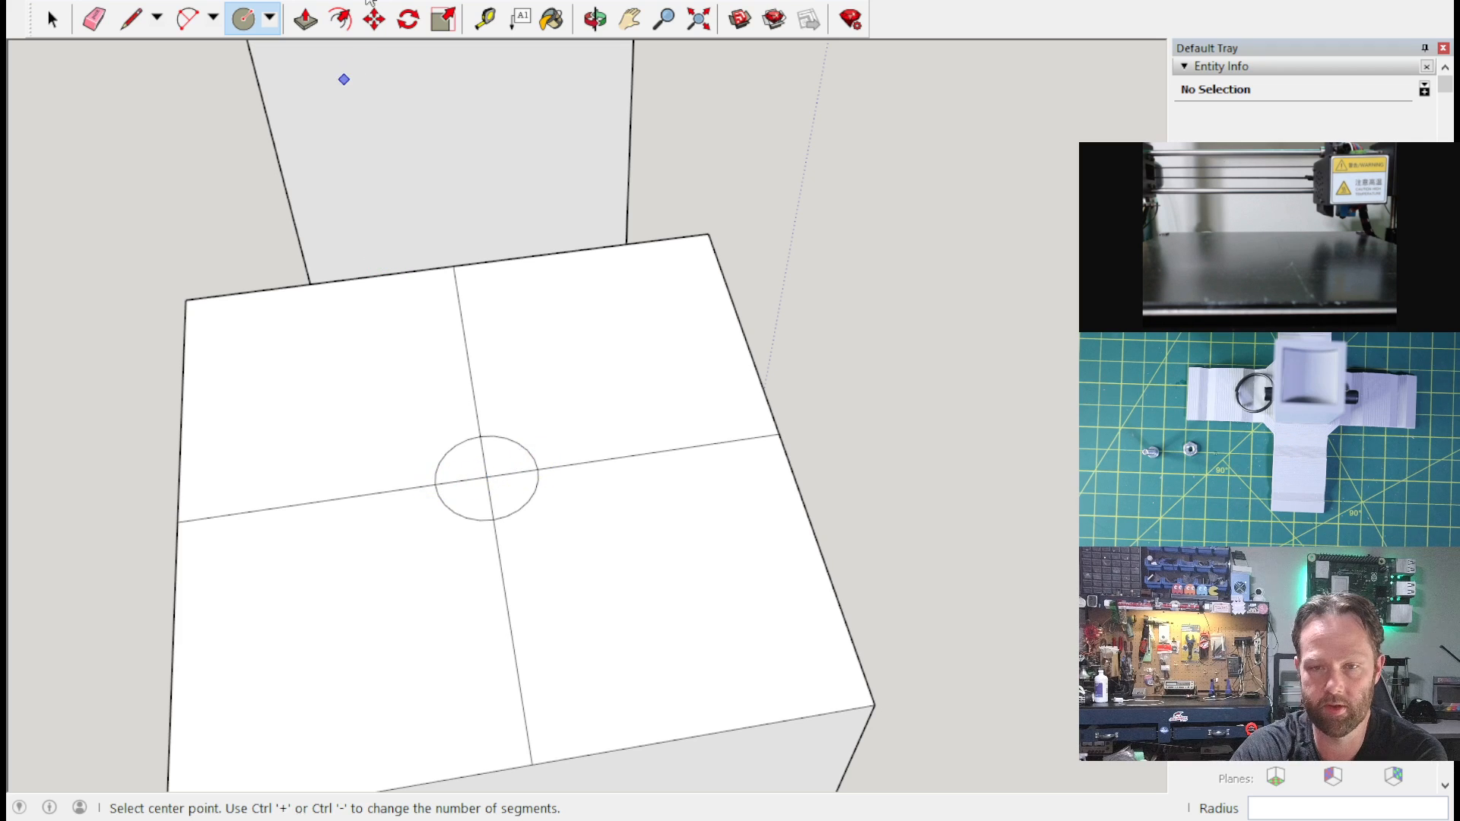
key(t)
click(487, 476)
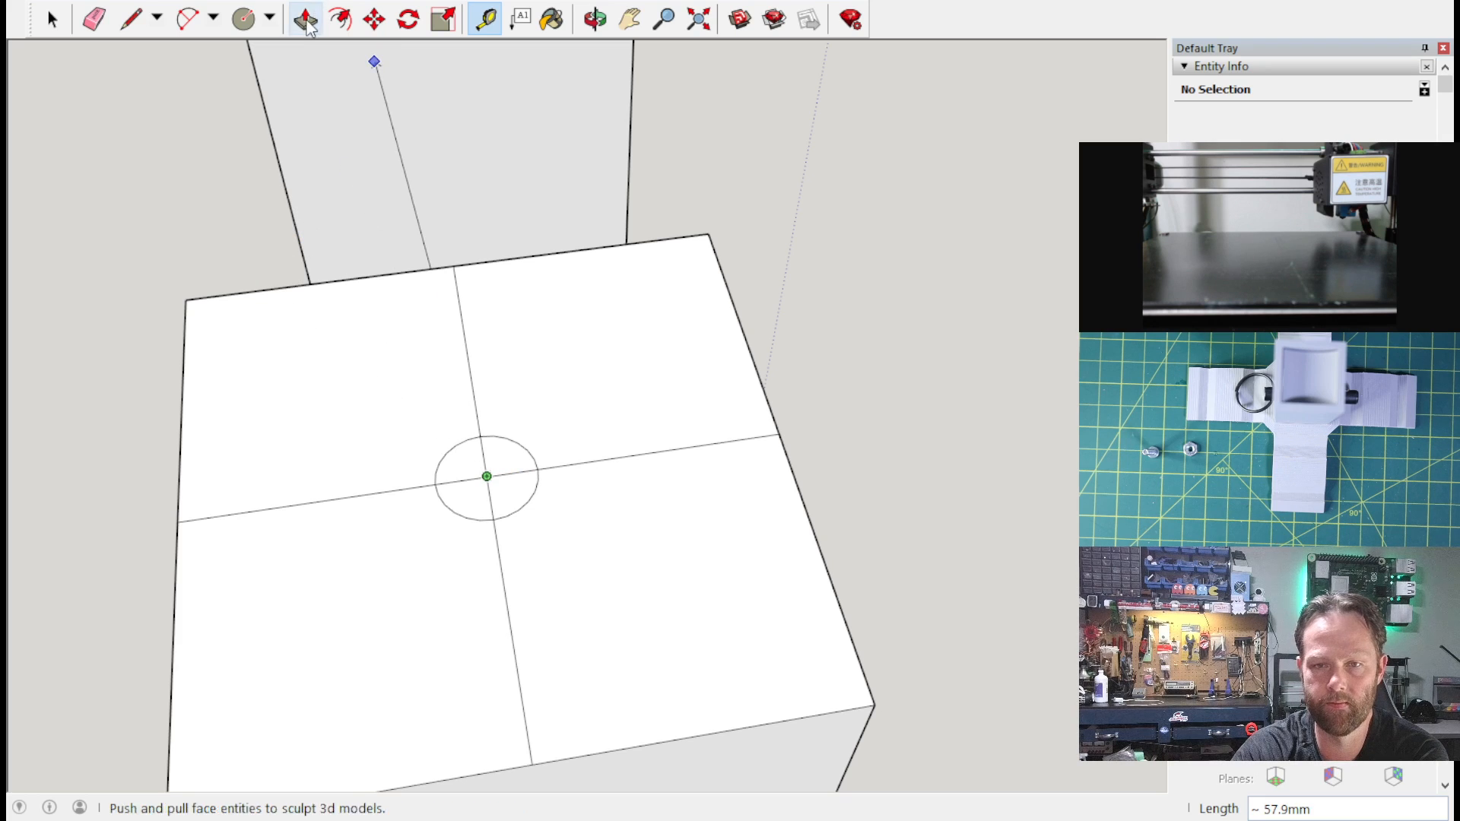
click(52, 18)
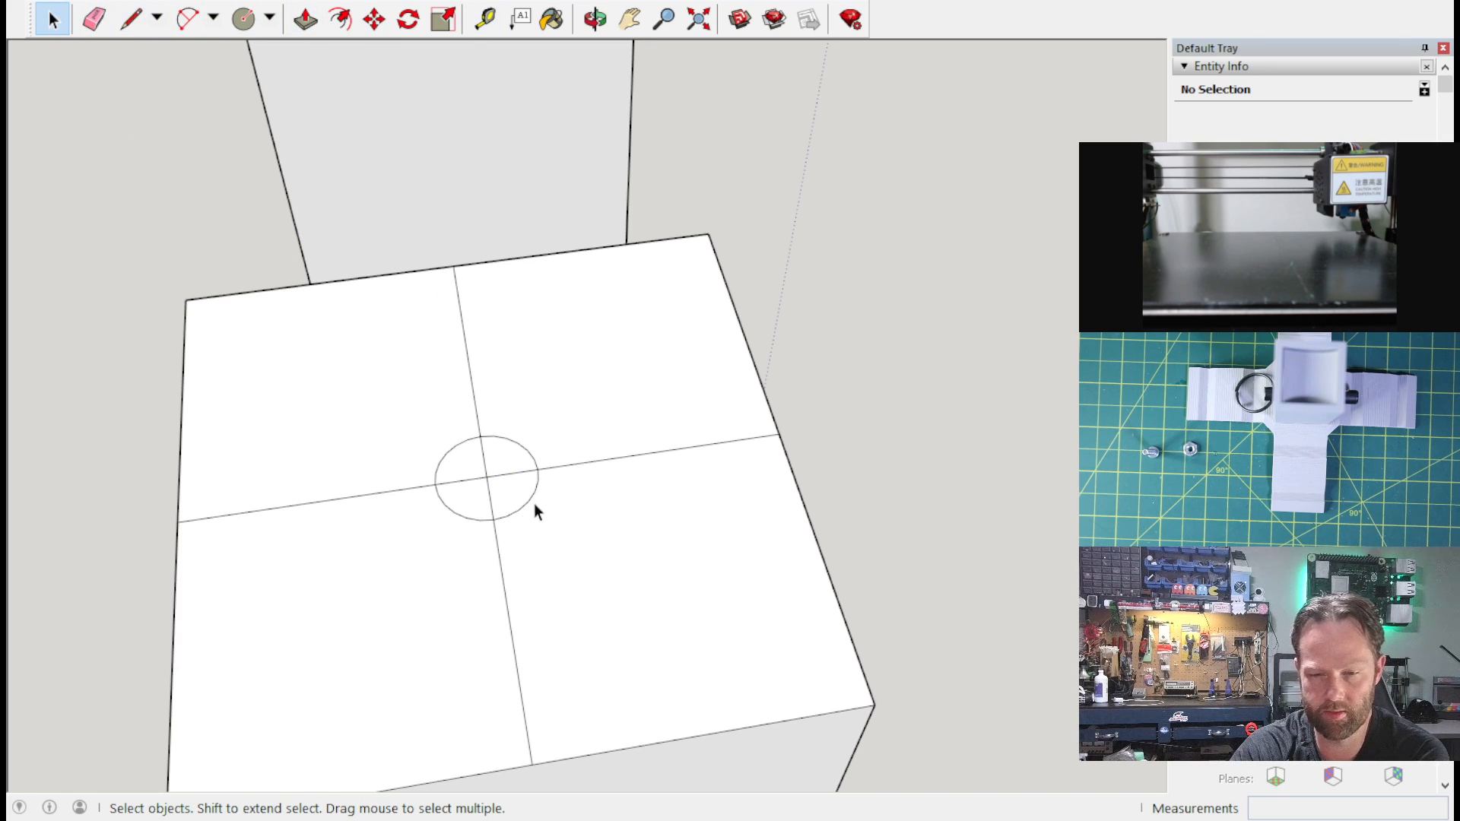
Step: Erase the centre lines inside and around the circle, leaving only the circle on the post's top face
click(94, 18)
click(374, 493)
drag(488, 481, 490, 473)
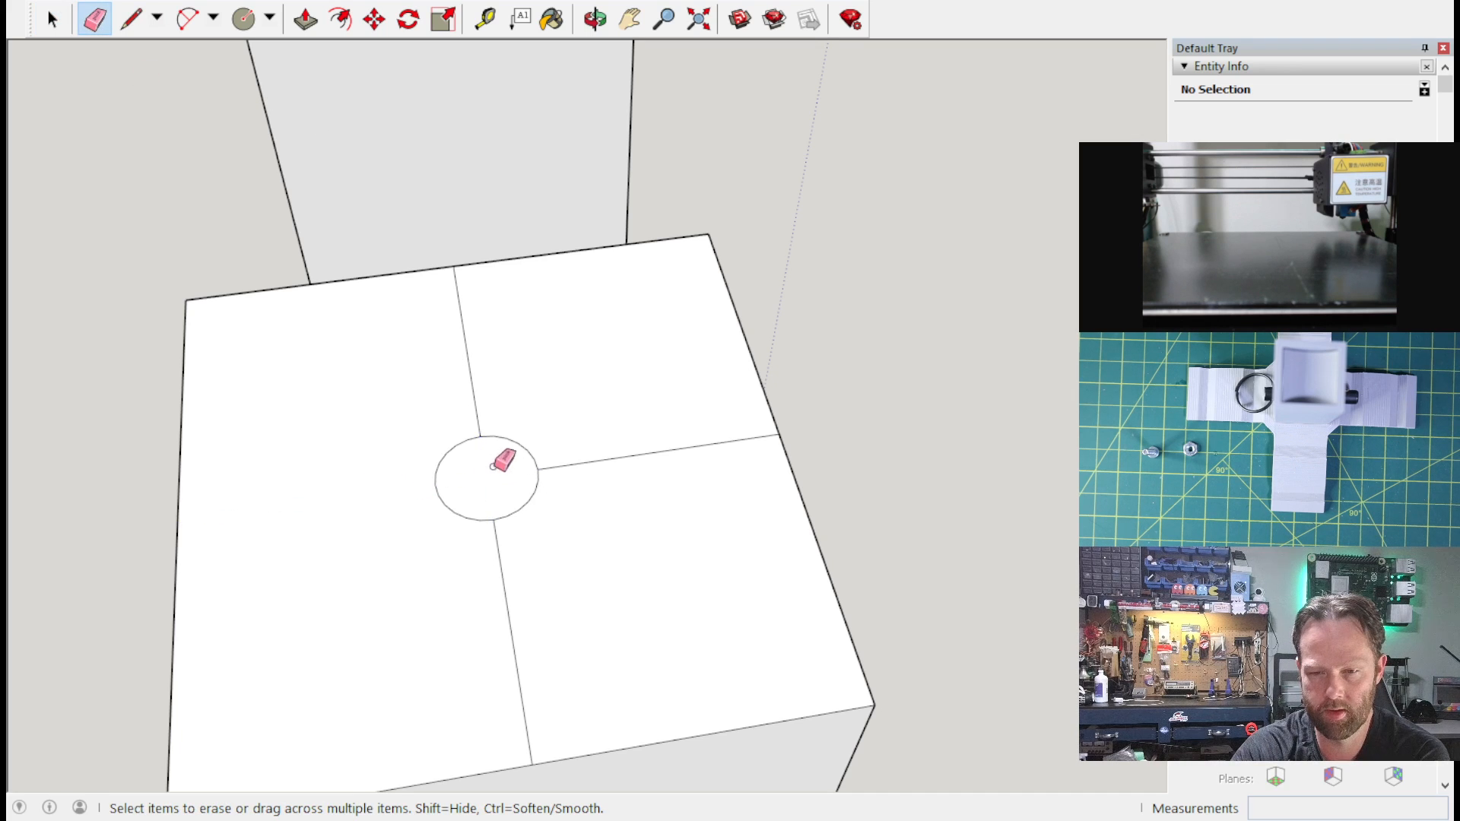
click(476, 413)
click(597, 458)
click(508, 601)
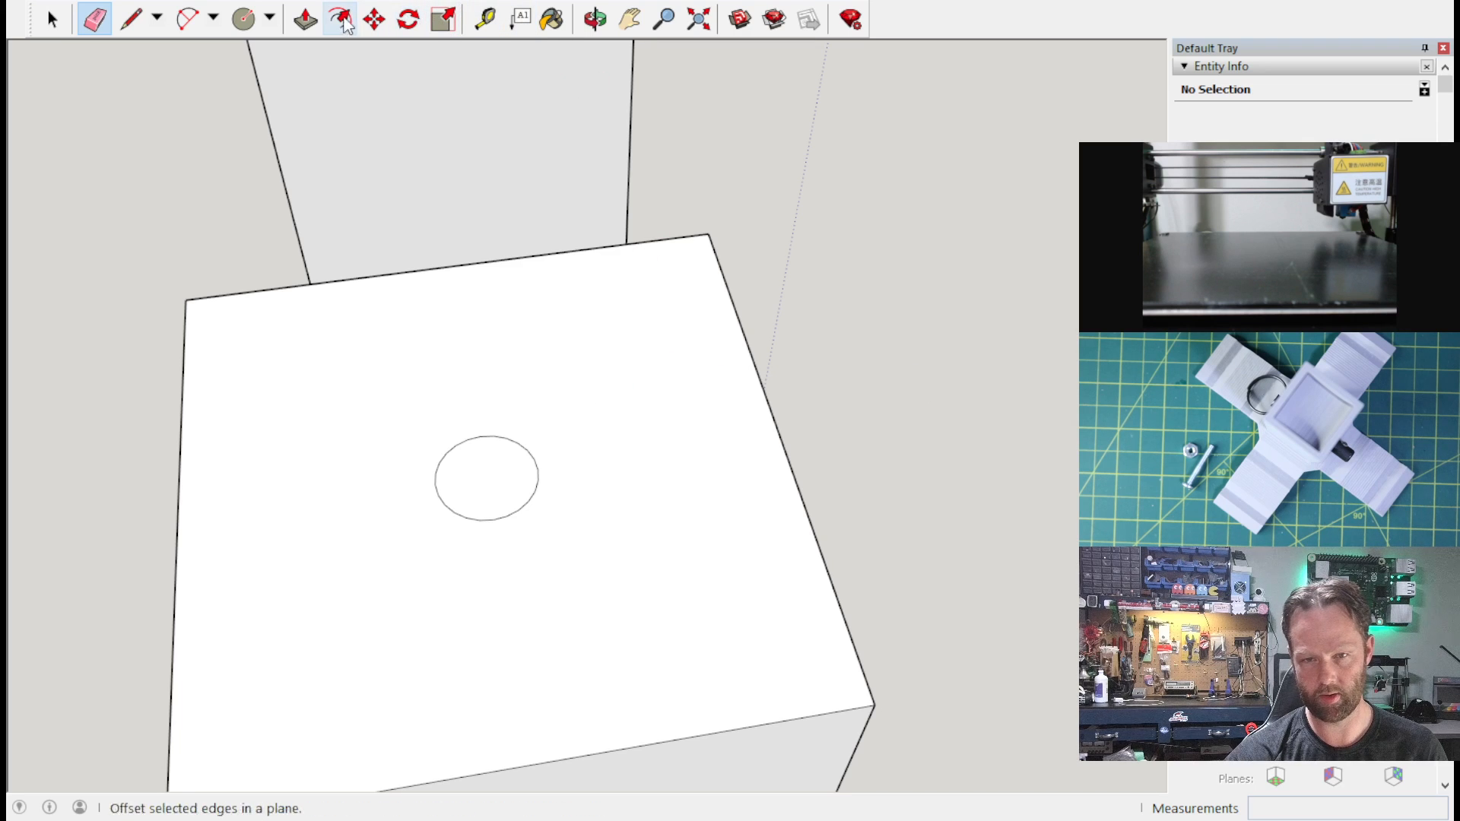
Step: Push the circle 12.5 mm down into the post to make a vertical hole
click(305, 19)
click(486, 490)
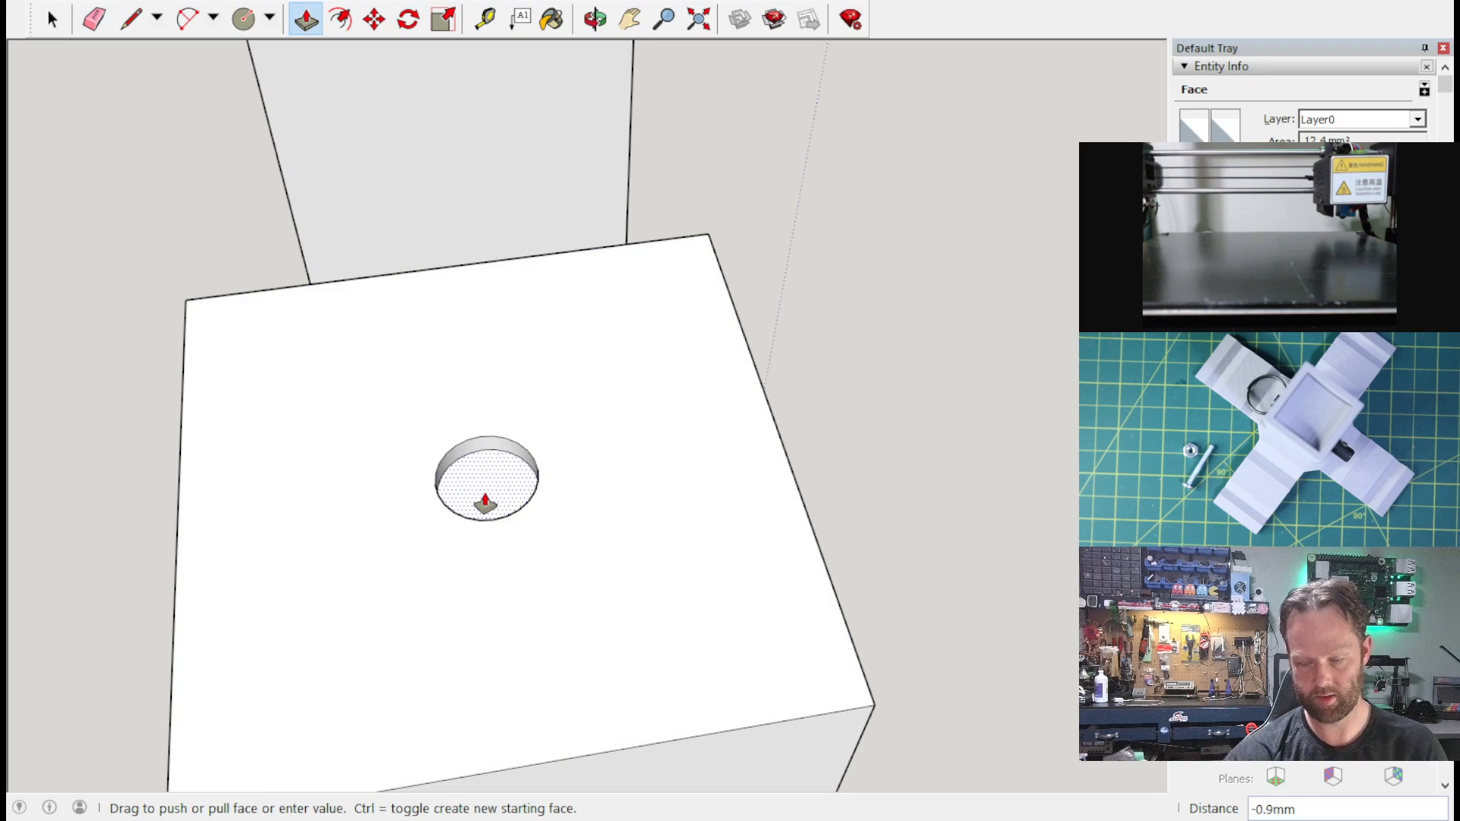
text(1)
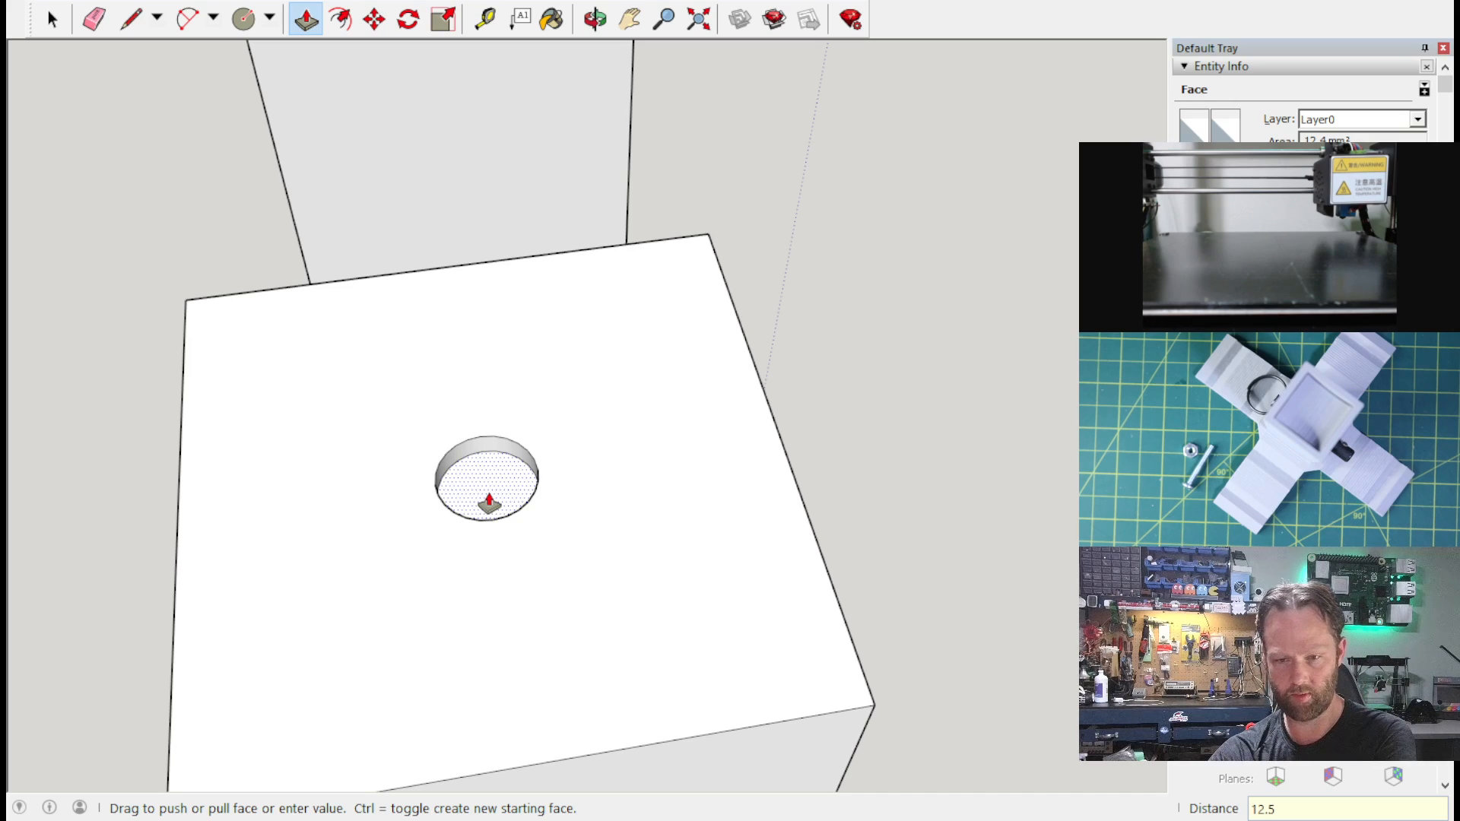
text(2.5)
key(Return)
Step: Draw a horizontal line across the post's side face 12.5 mm below its top edge, plus a vertical centre line up from it
mouse_move(505, 505)
middle_down()
mouse_move(538, 449)
mouse_move(527, 147)
mouse_move(368, 283)
mouse_move(424, 329)
middle_up()
key(l)
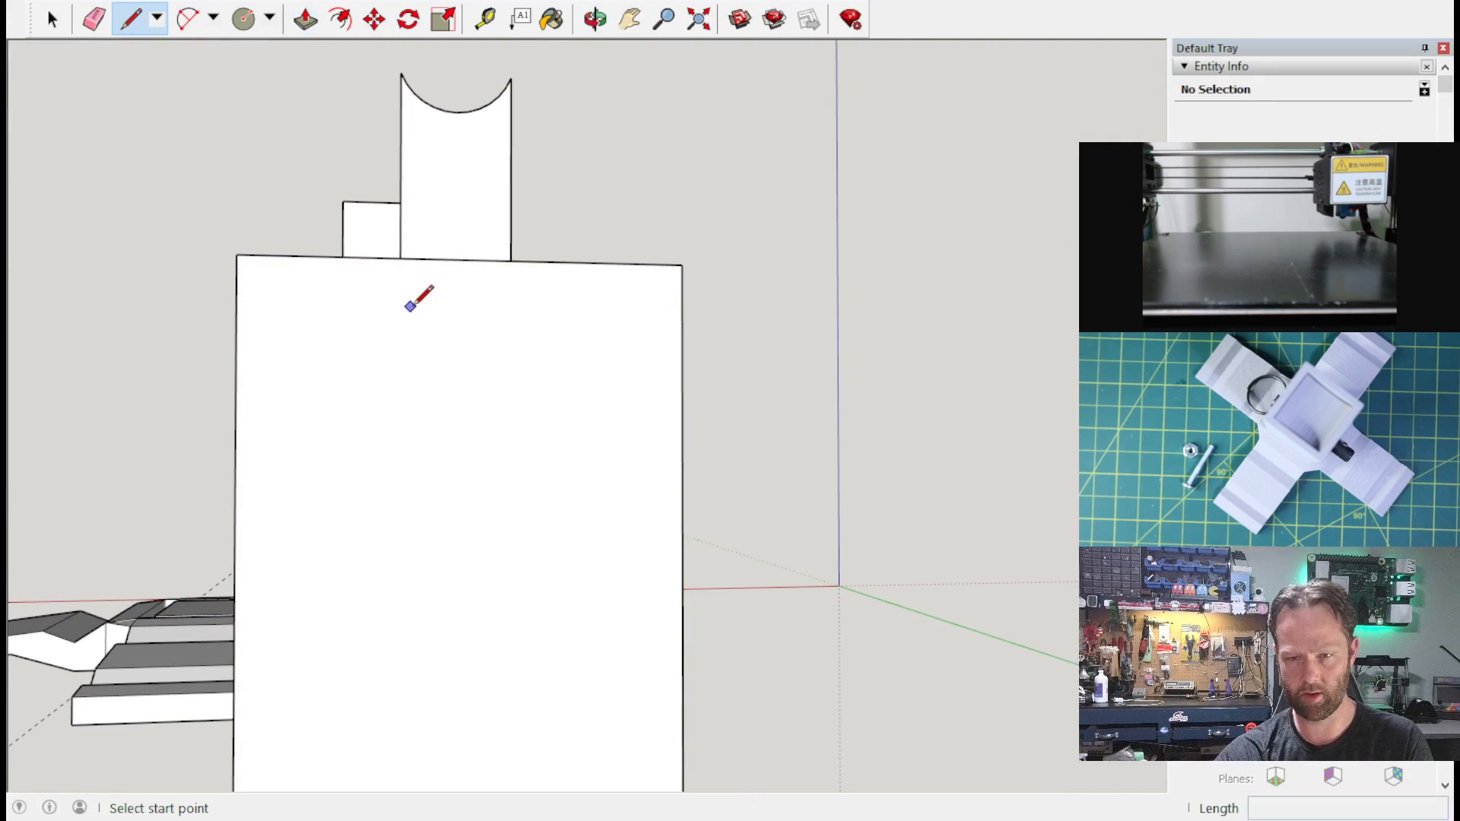
click(236, 255)
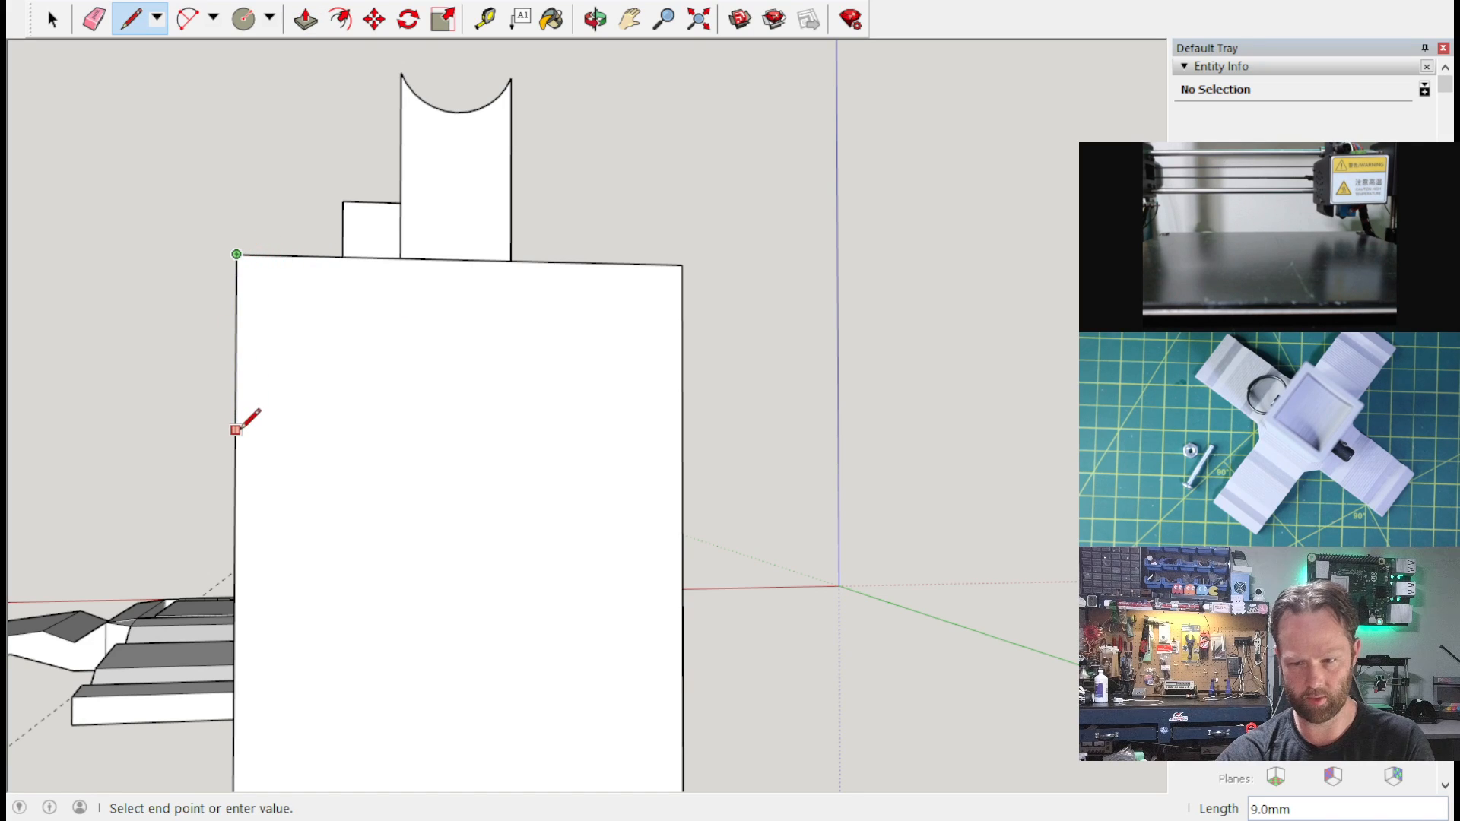
text(12.5)
key(Return)
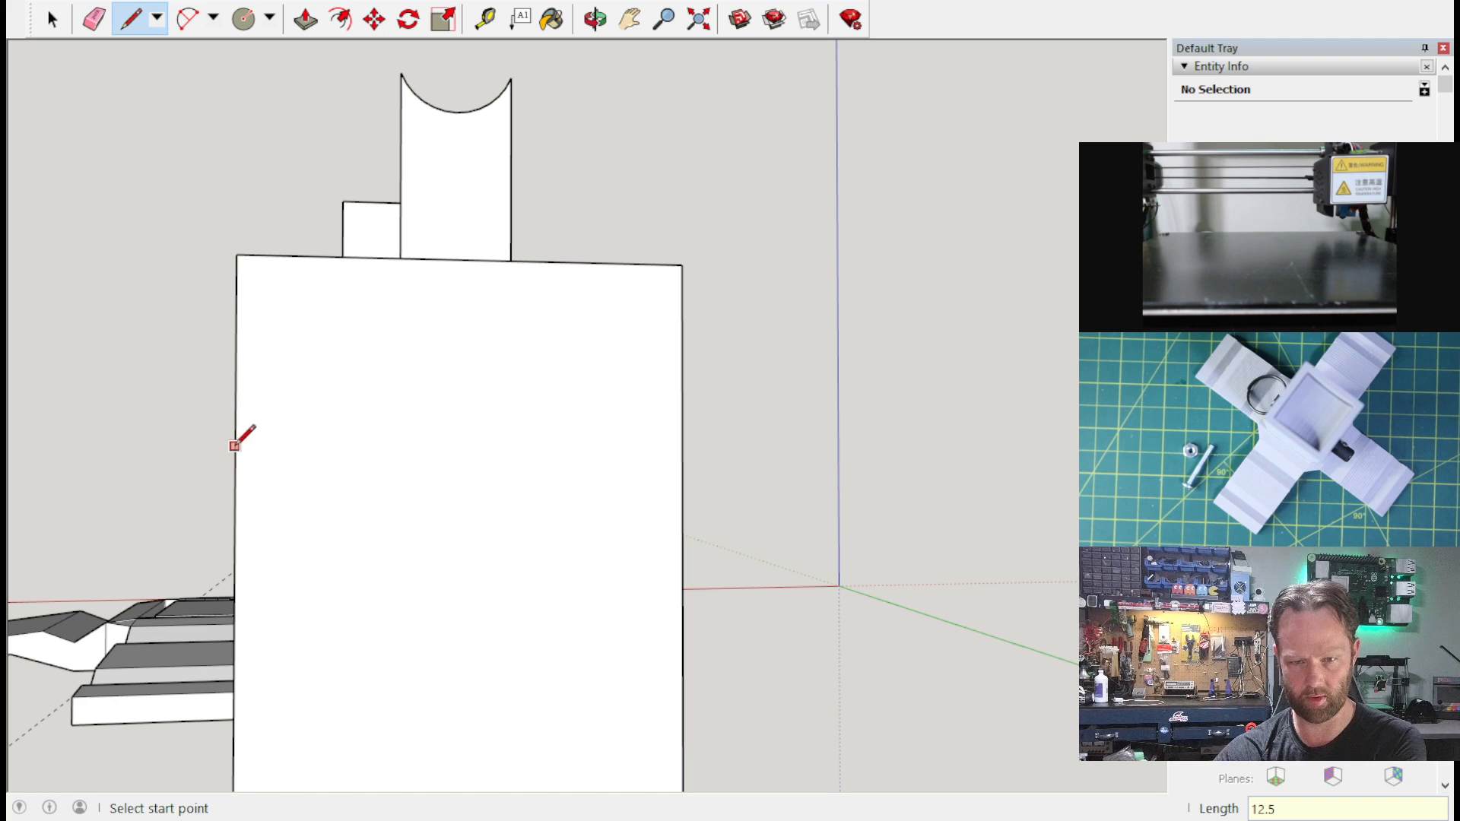
click(234, 499)
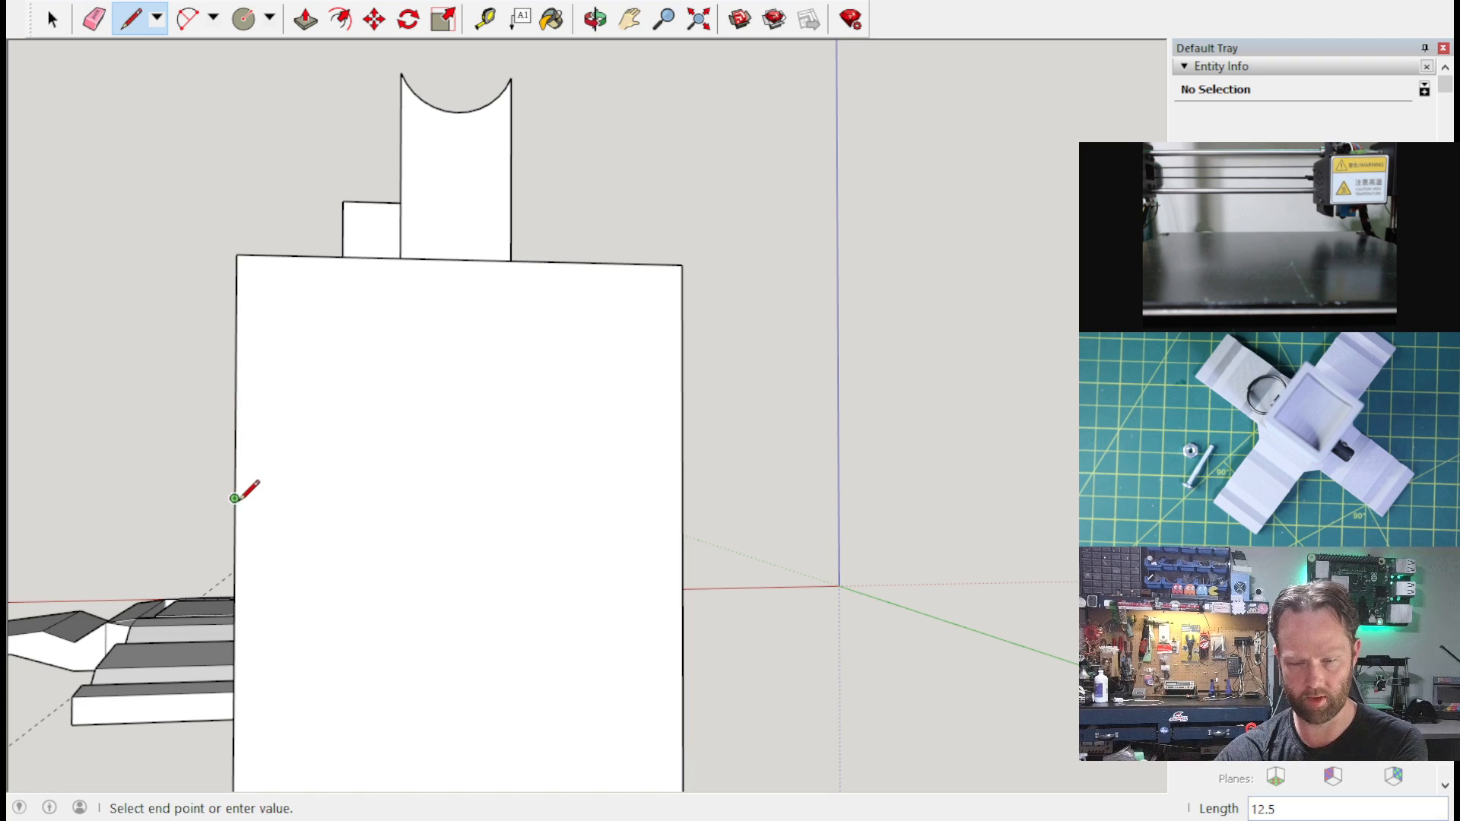
click(682, 495)
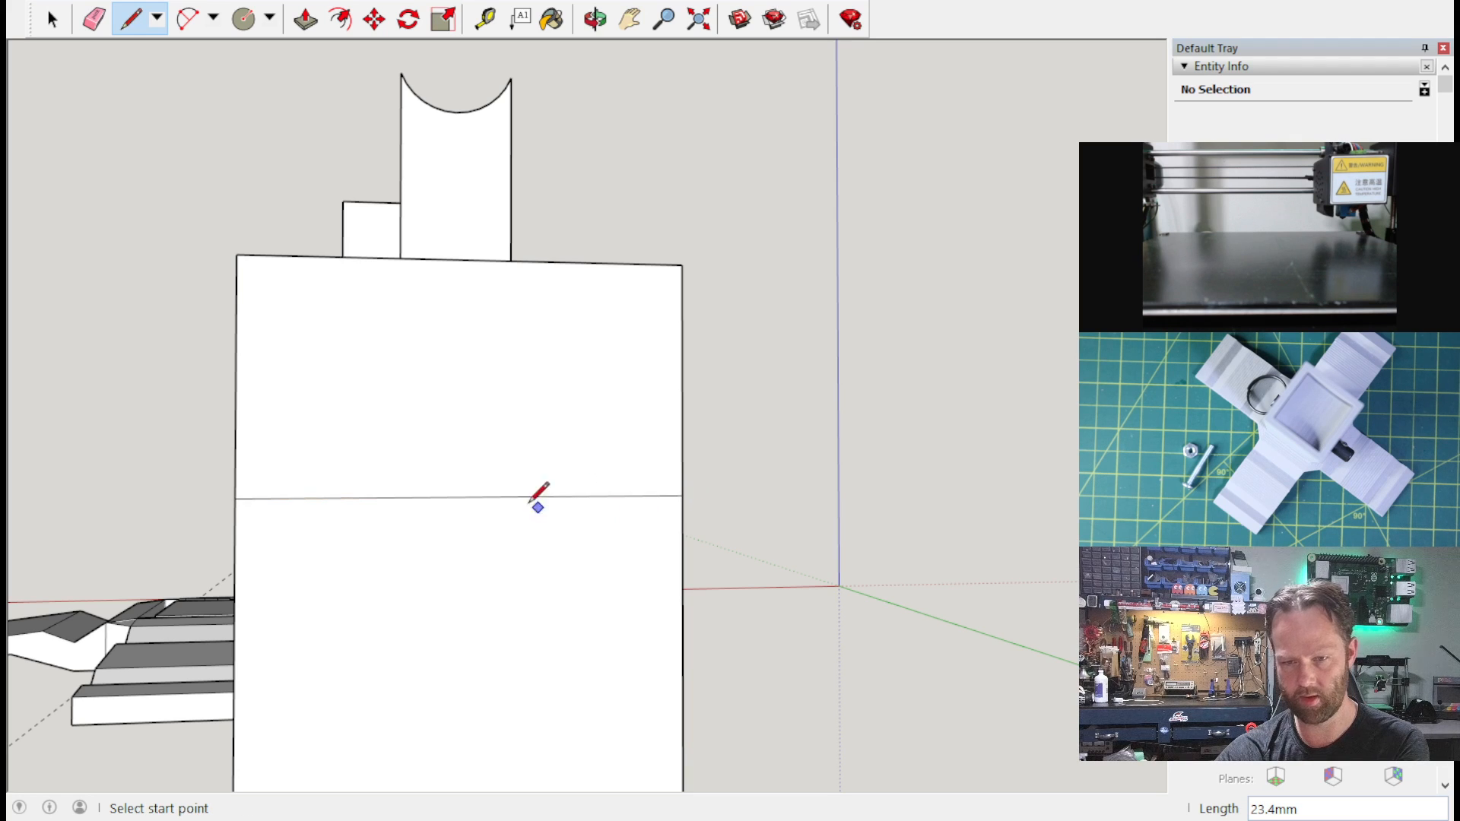
click(465, 496)
click(466, 261)
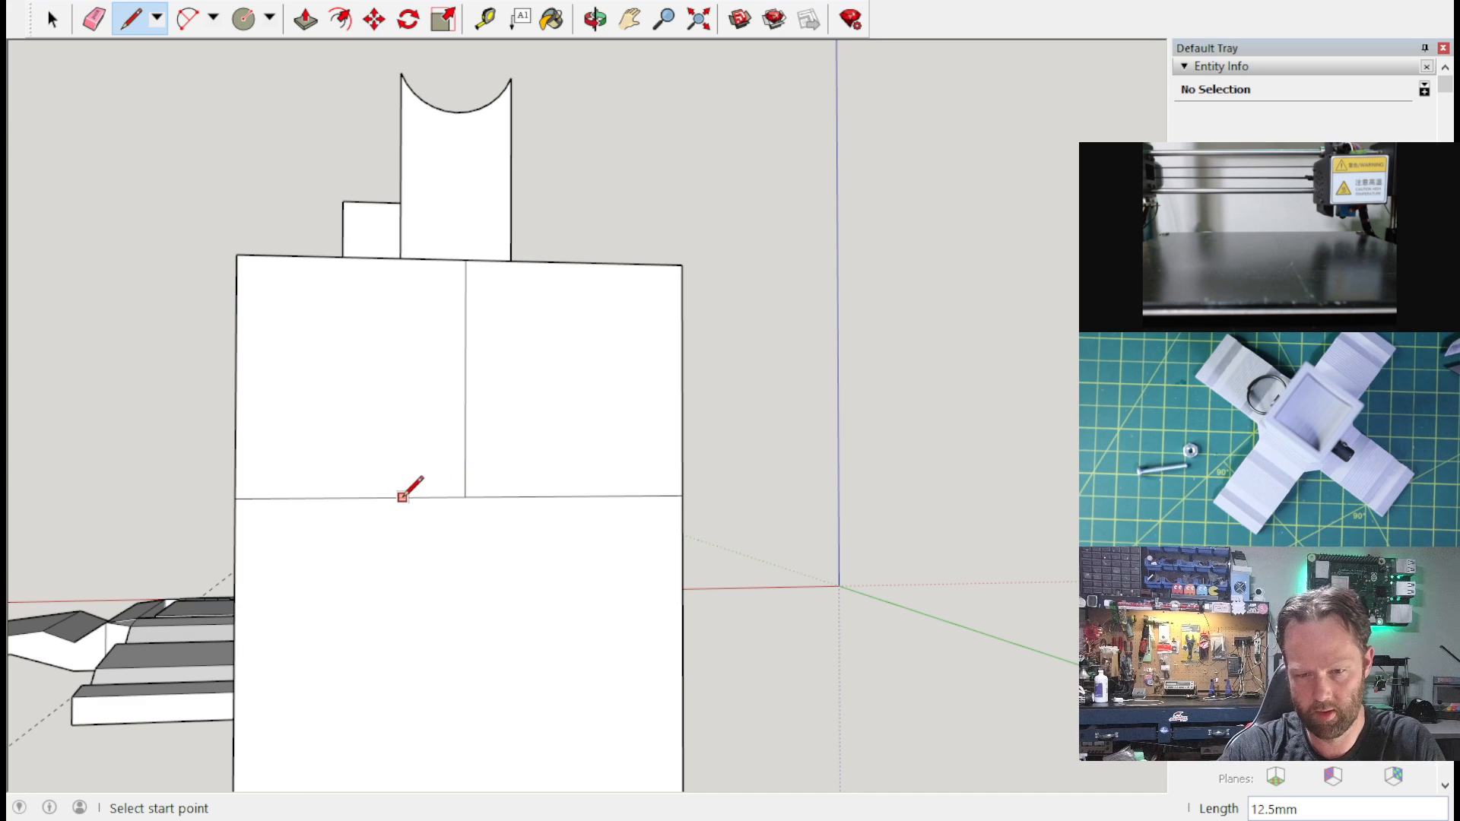
Step: Draw a rectangle 7 mm wide and 3 mm tall on the horizontal line, starting 3.5 mm to one side of the centre line
click(465, 497)
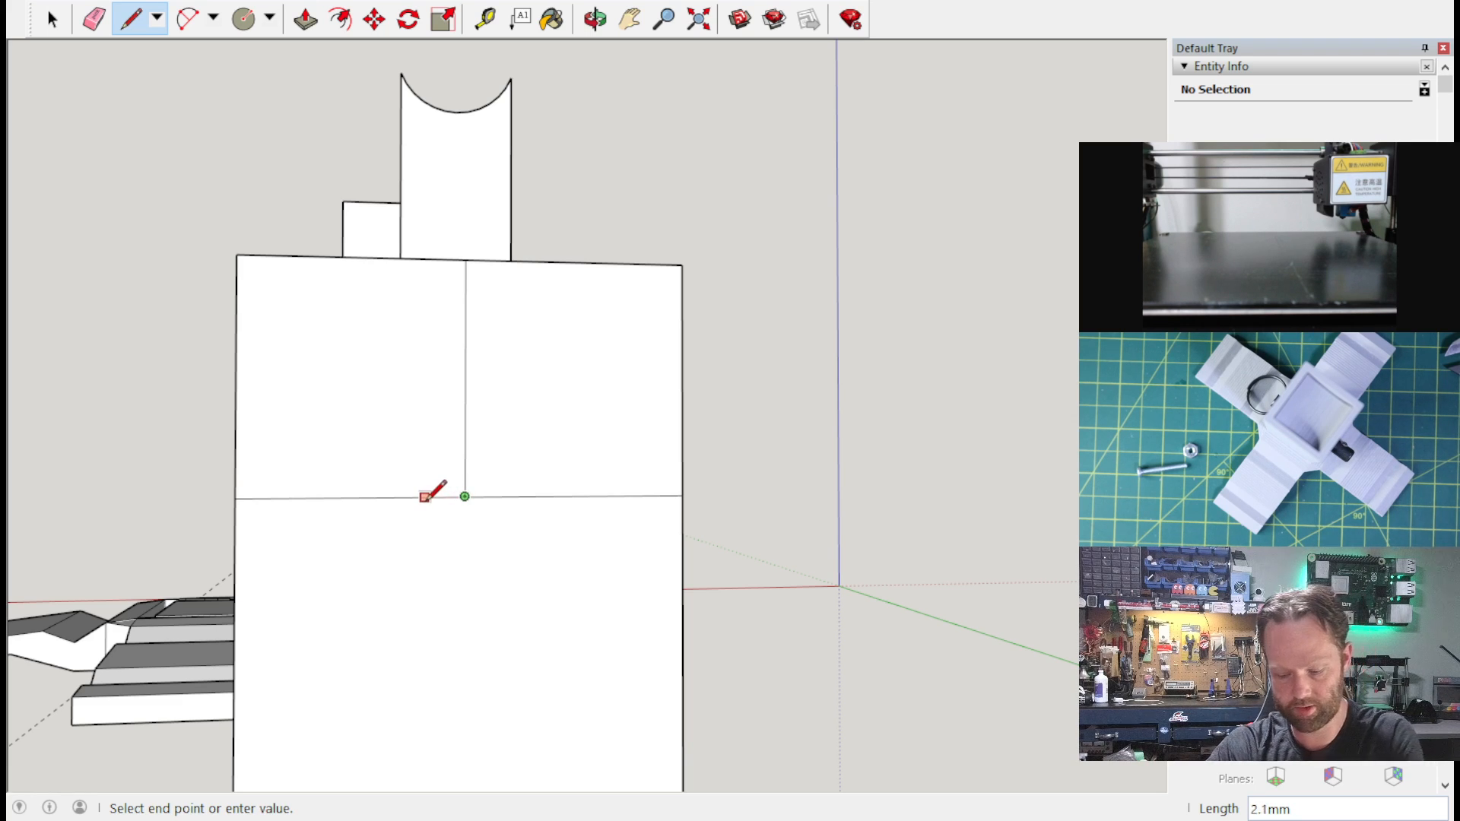
text(3.5)
key(Return)
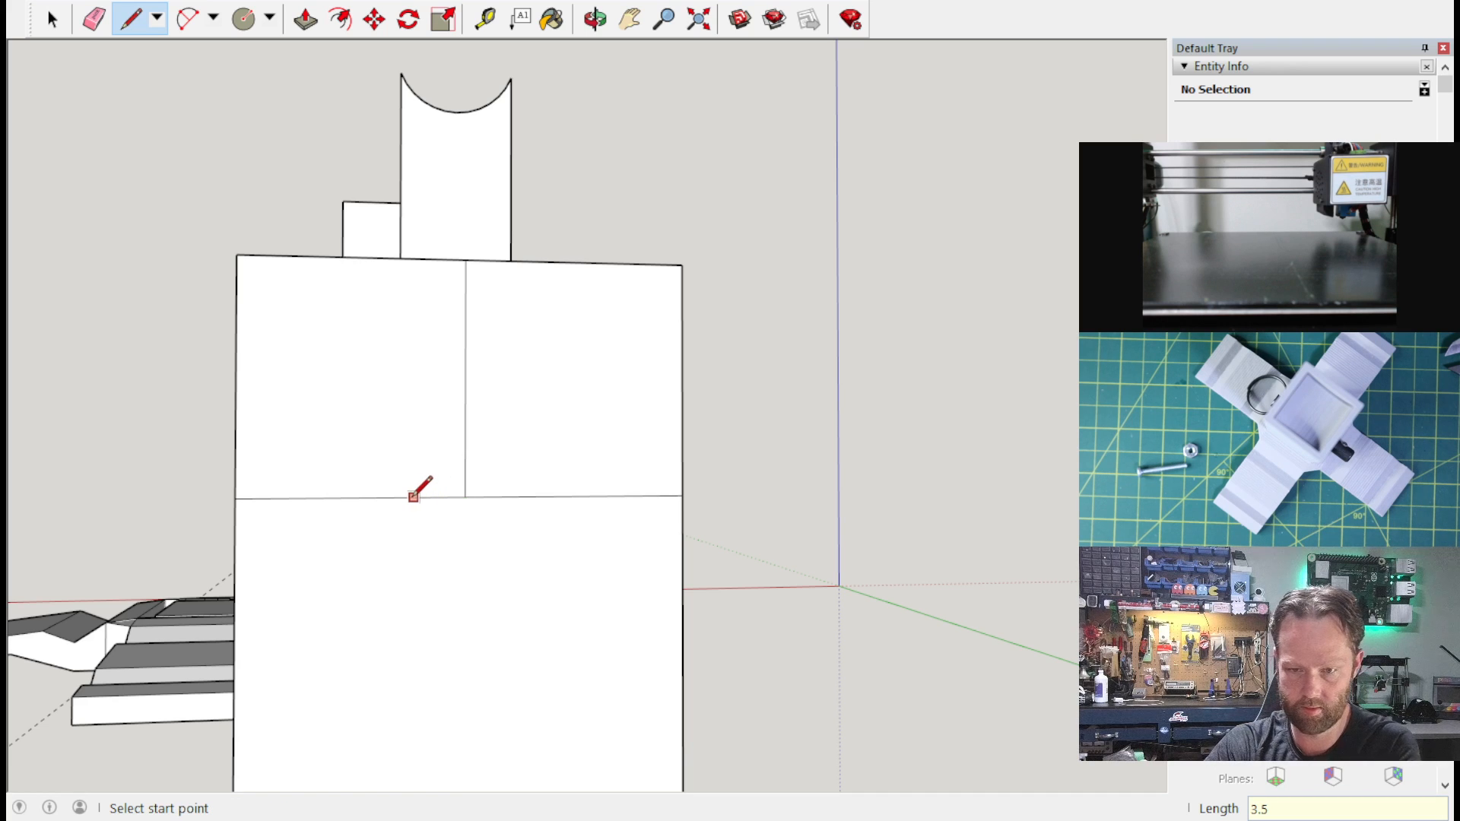
click(397, 498)
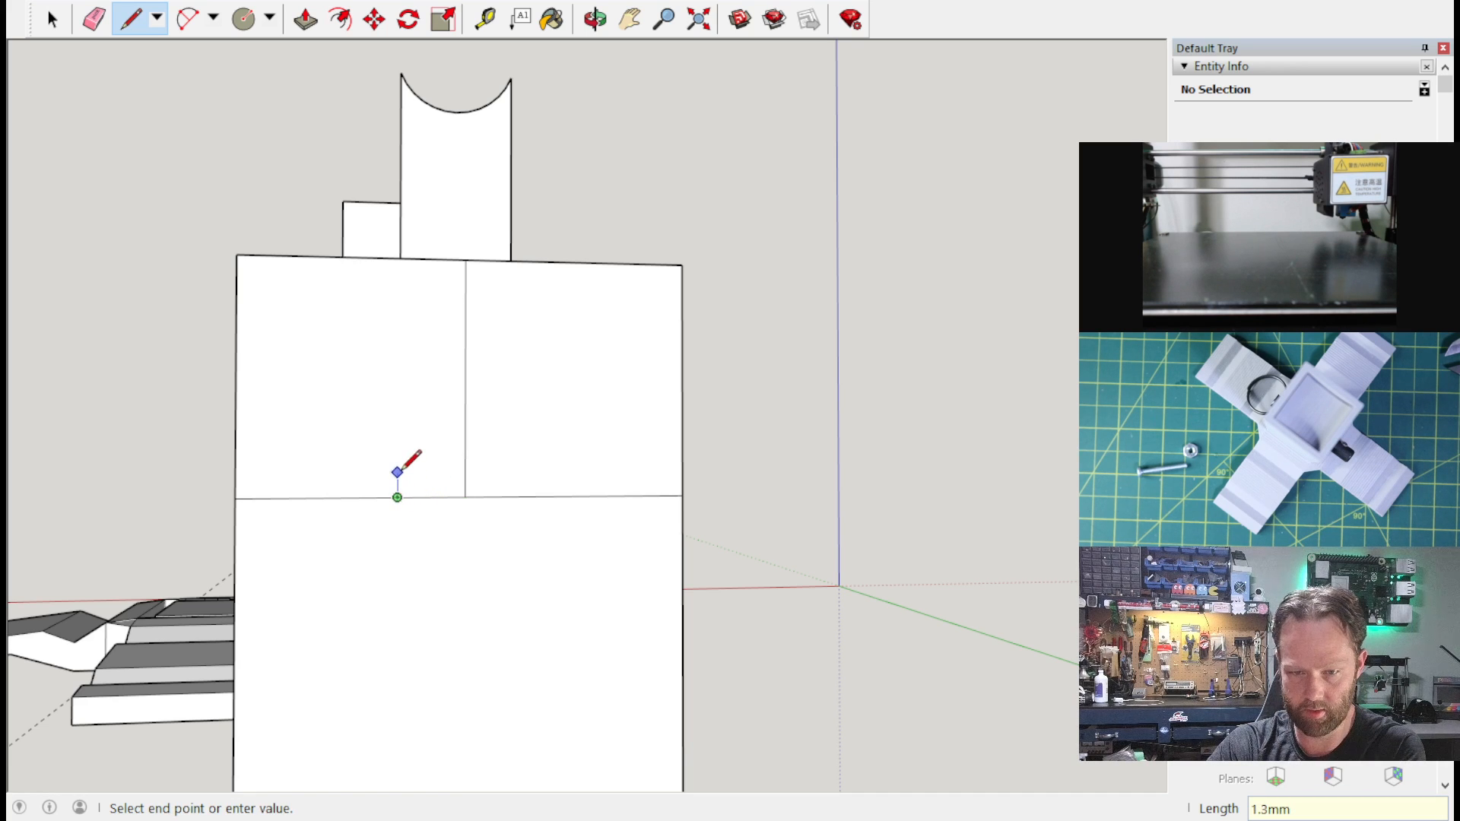
text(3.5)
key(Return)
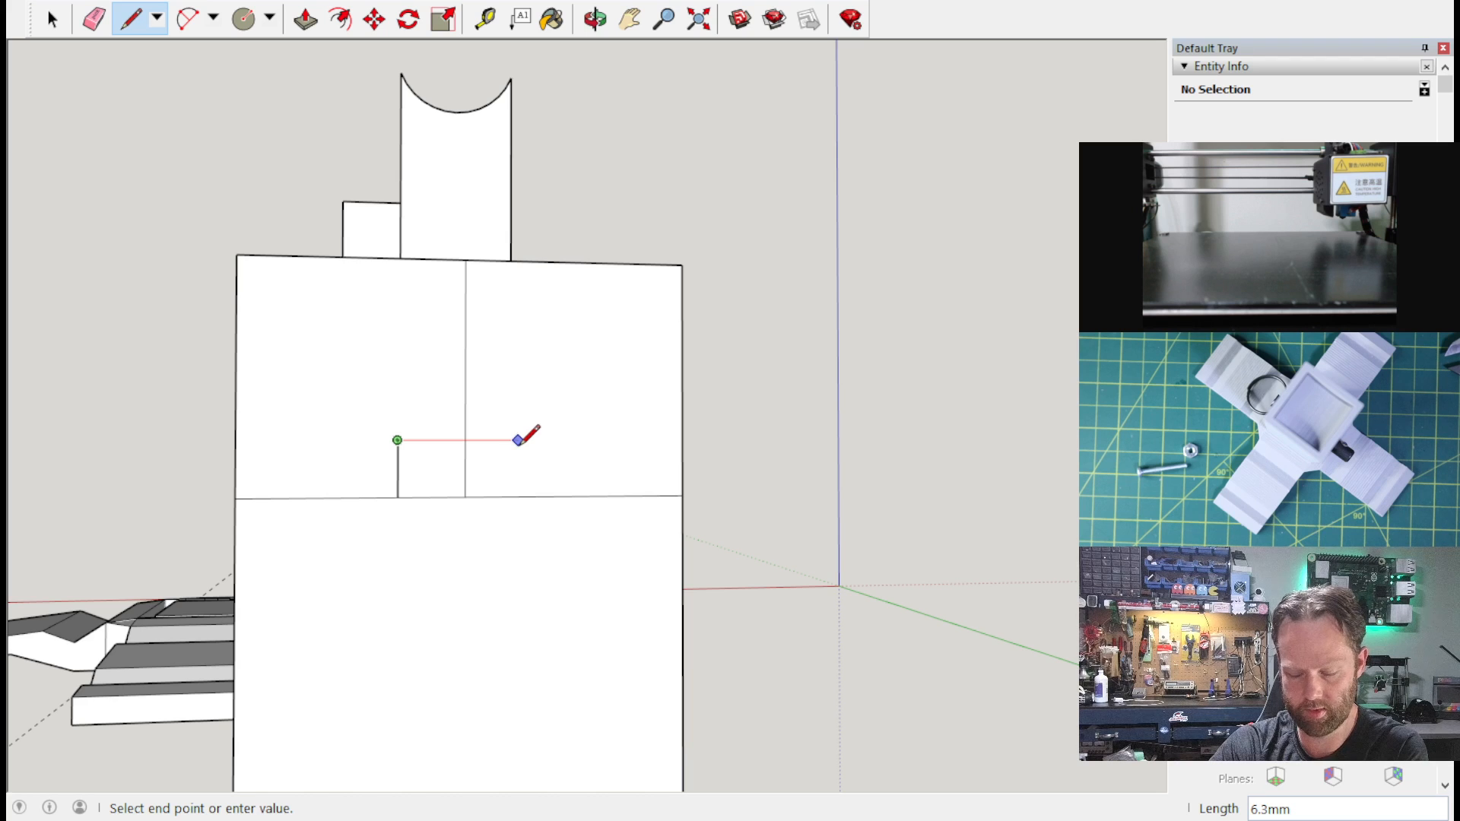
text(7)
key(Return)
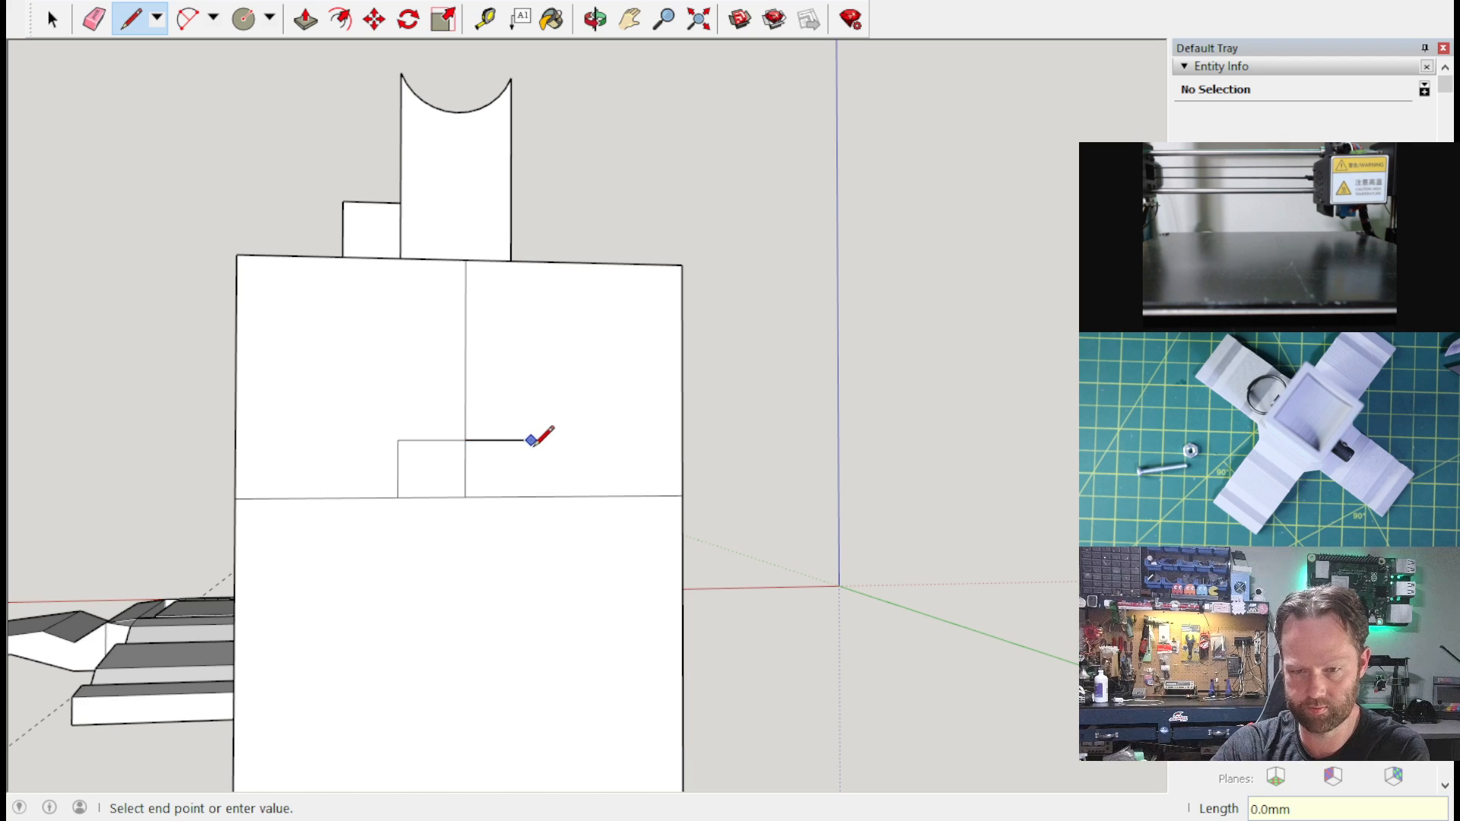
click(531, 496)
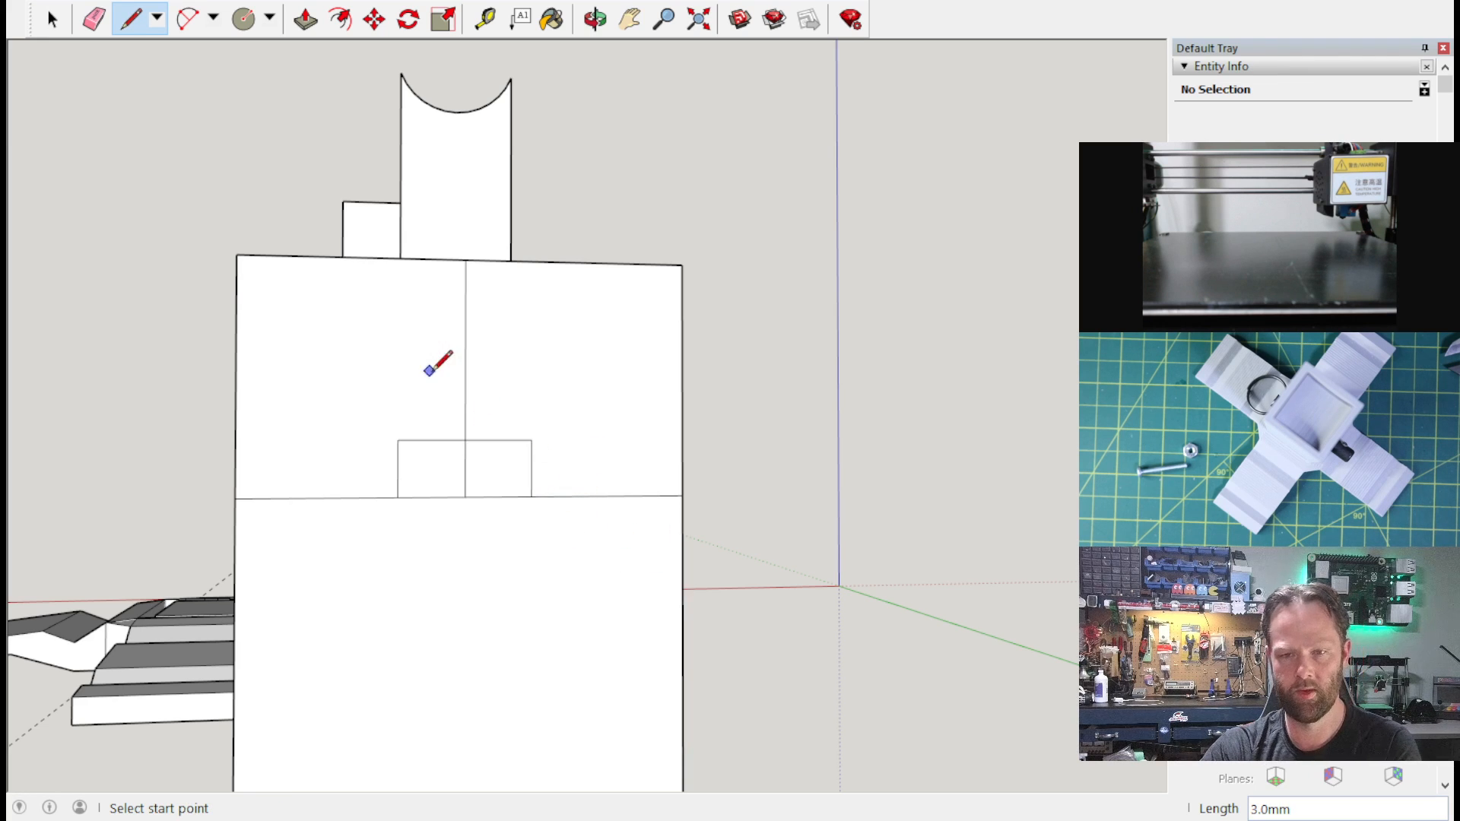
Step: Erase the vertical centre line and the horizontal line's outer parts, leaving only the rectangle on the post's side face
click(95, 18)
click(465, 467)
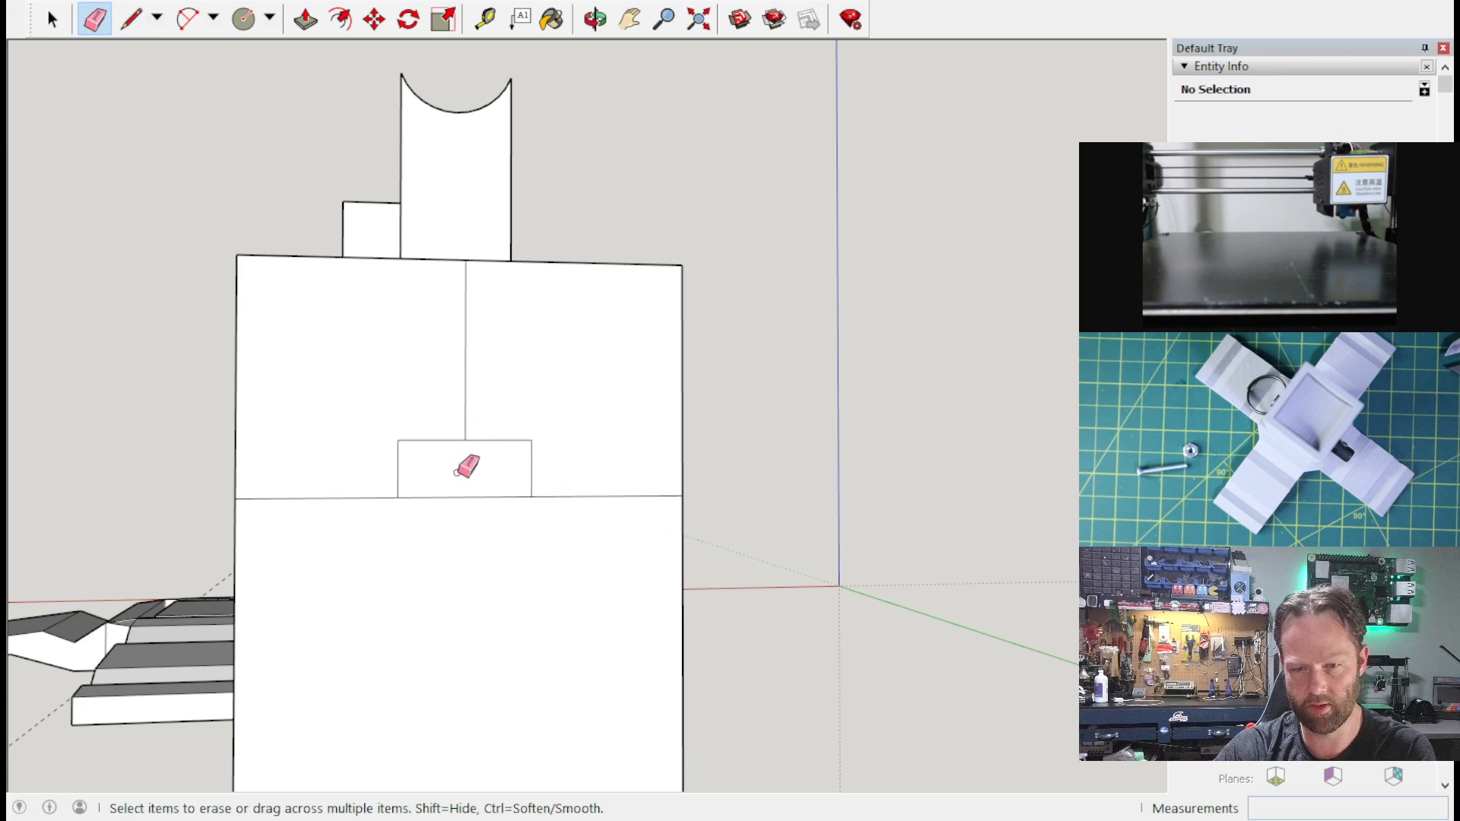
click(466, 355)
click(617, 496)
click(325, 499)
mouse_move(333, 489)
middle_down()
mouse_move(453, 398)
mouse_move(482, 510)
mouse_move(558, 609)
mouse_move(606, 638)
middle_up()
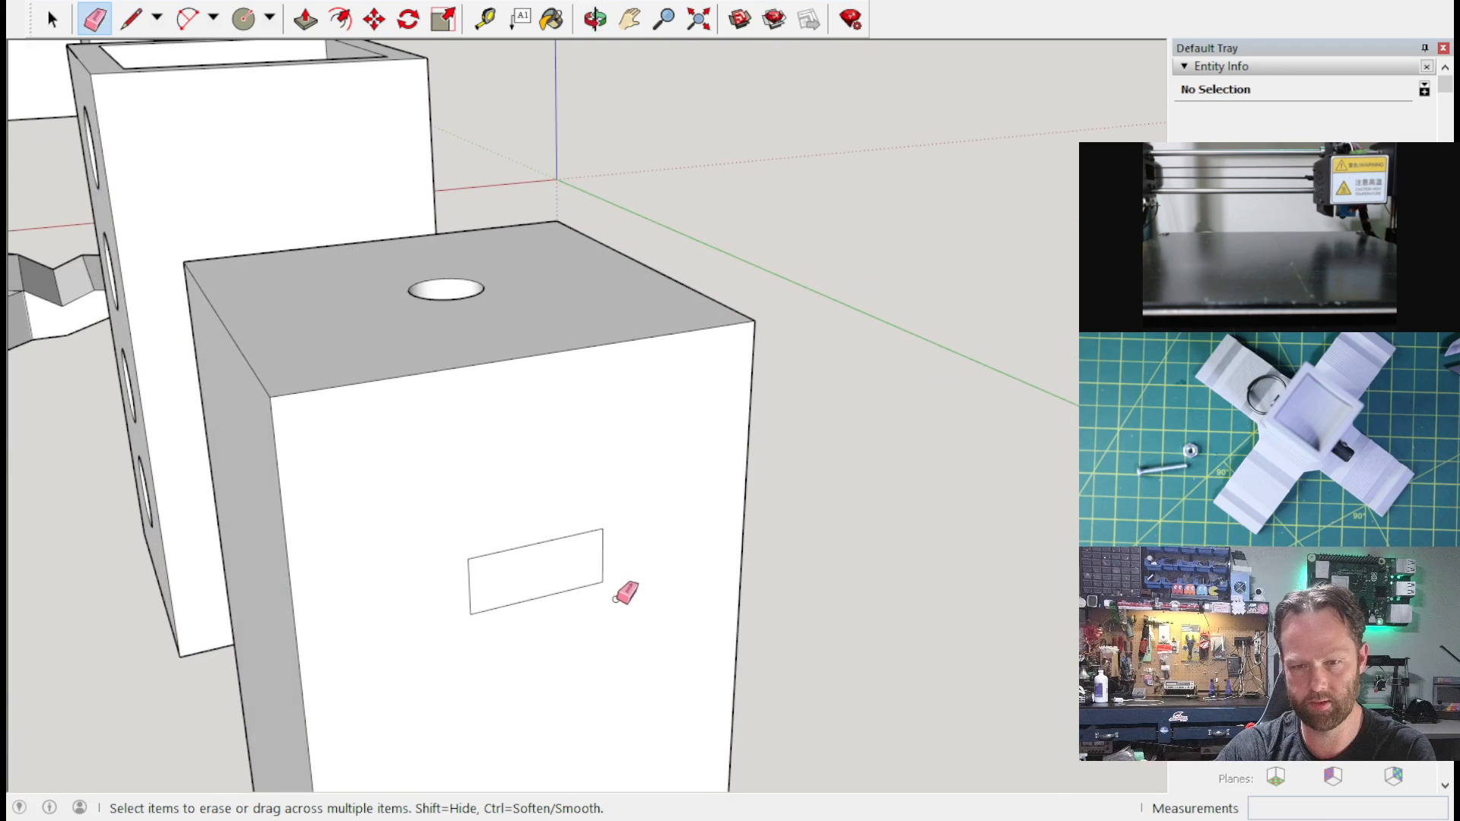
Step: Draw a vertical centre line from the side rectangle up to the post's top edge, plus a parallel line 1.5 mm to one side
click(133, 22)
click(536, 543)
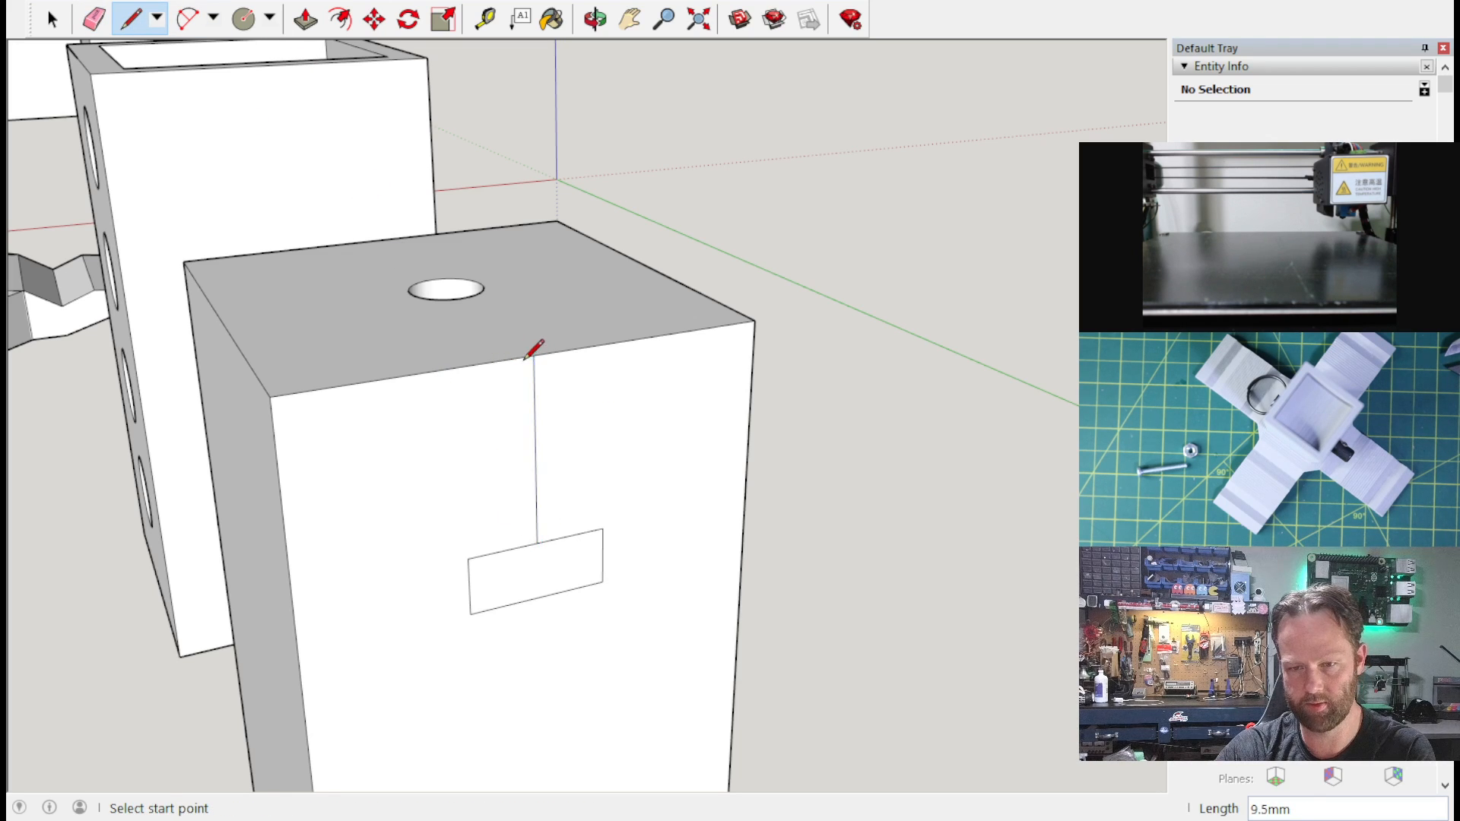
middle_drag(533, 349, 419, 338)
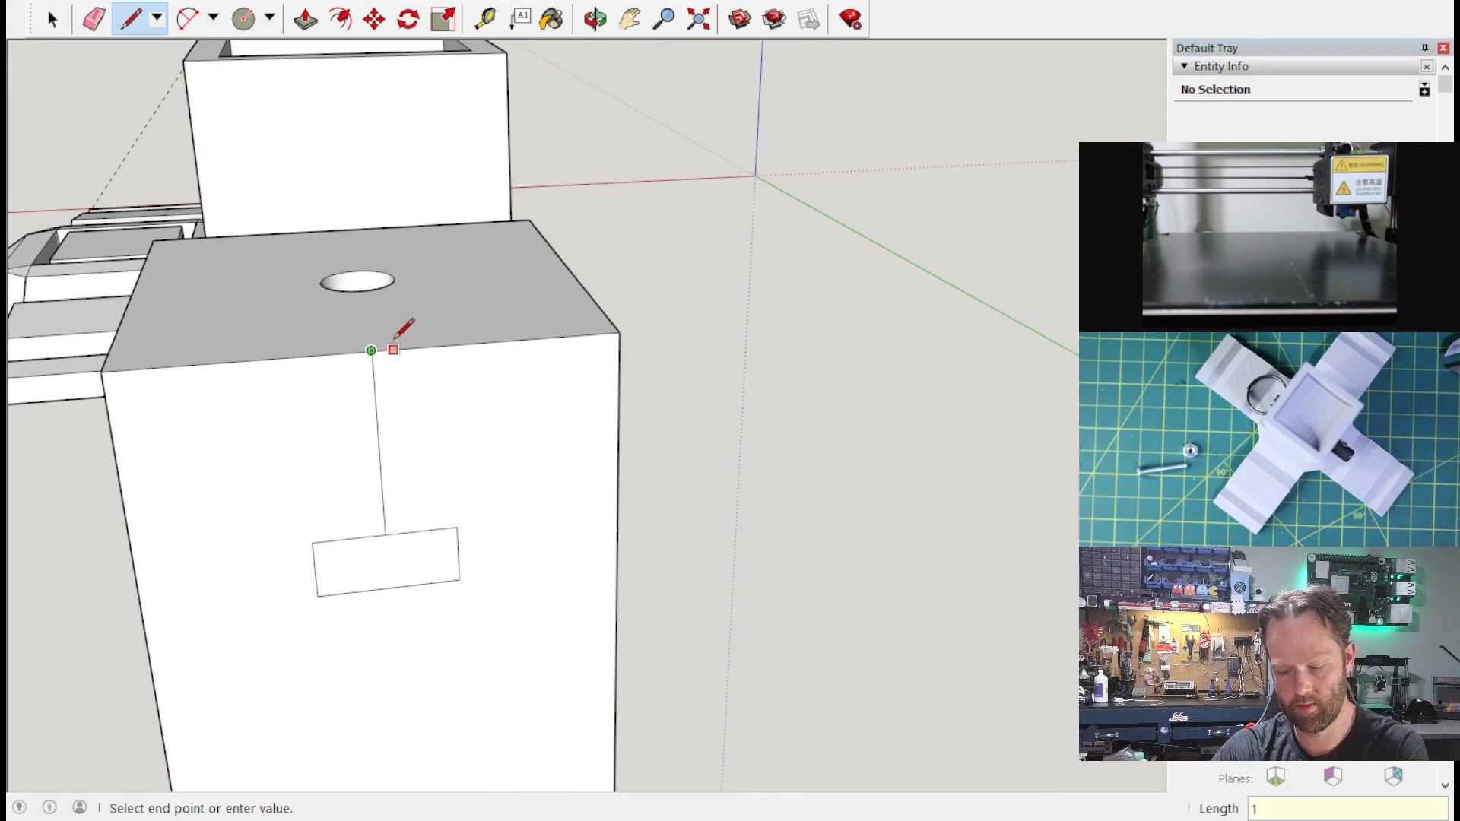
key(Escape)
click(404, 348)
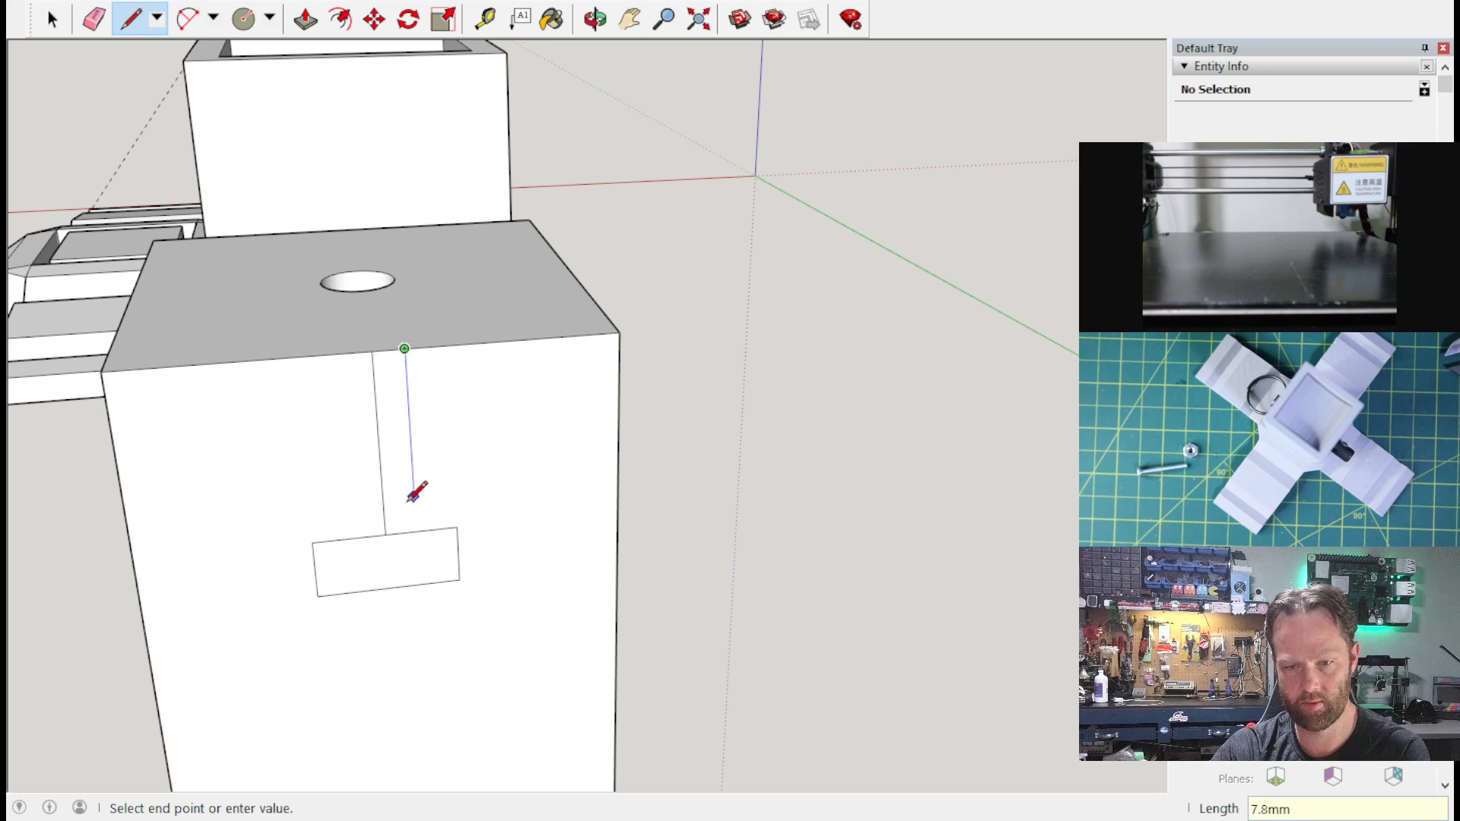
click(416, 531)
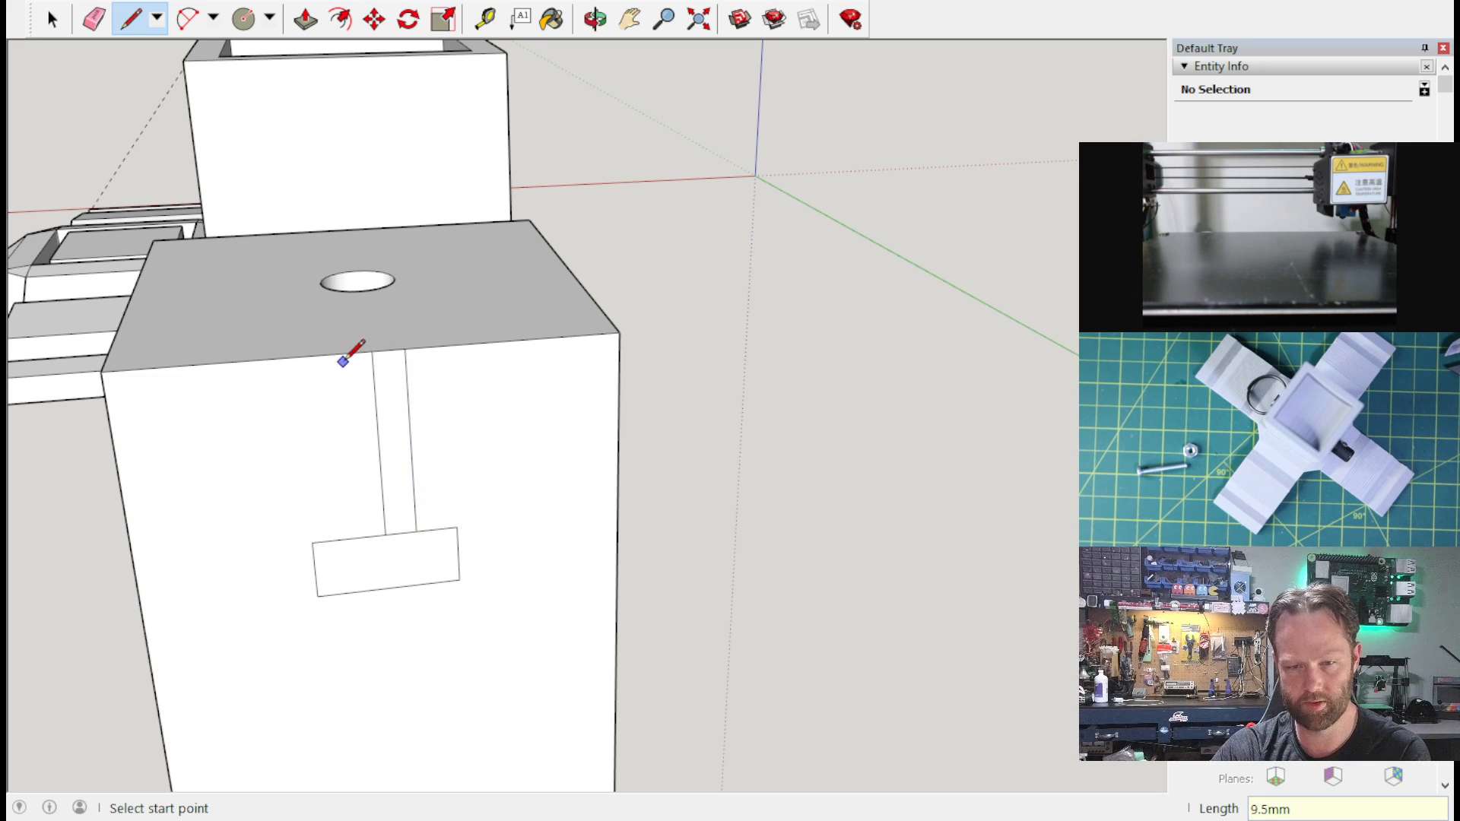
Step: Draw a matching vertical line 1.5 mm to the other side of the centre line, and erase the centre line between them
click(371, 350)
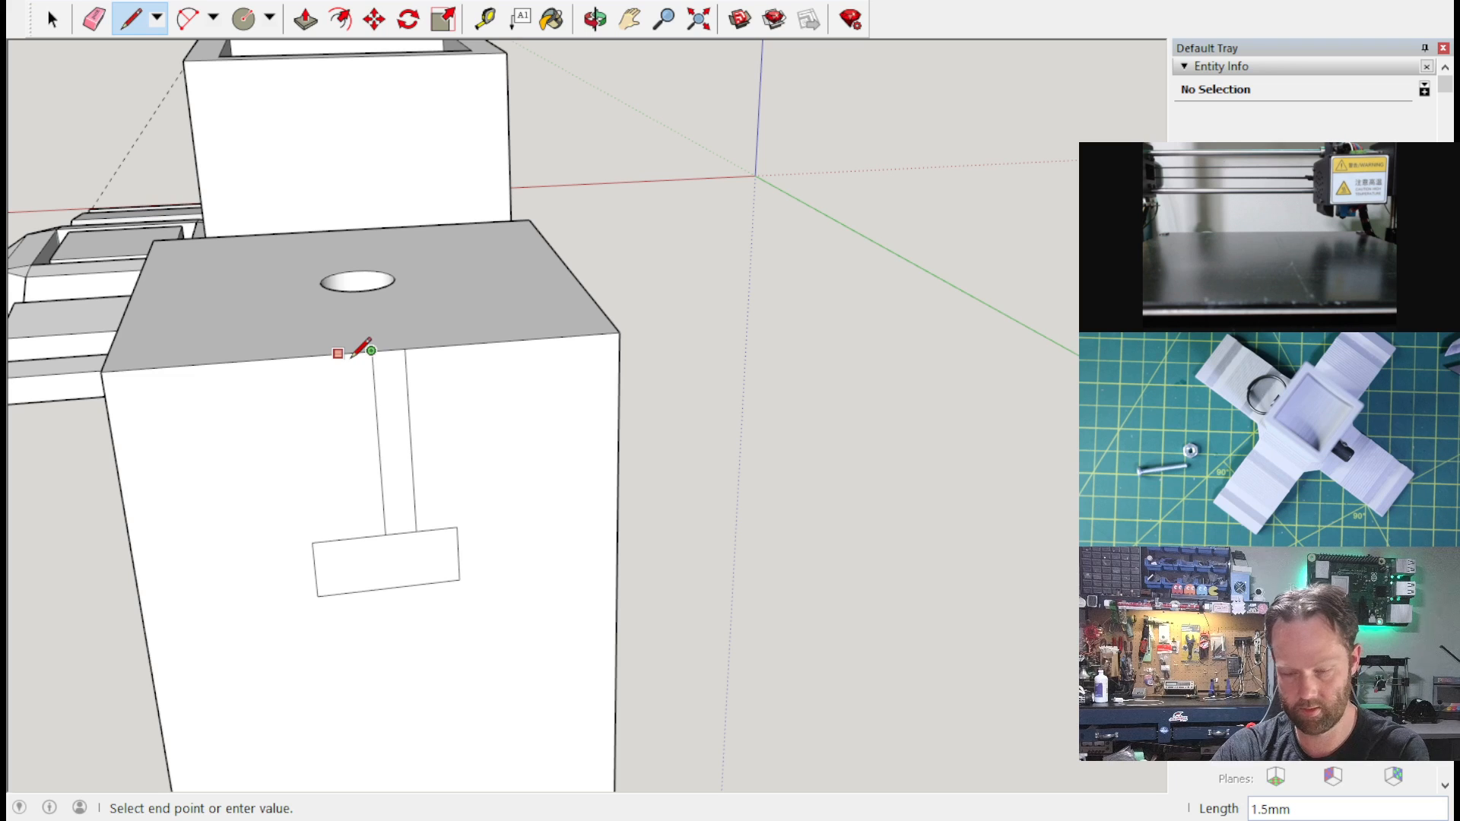
key(Escape)
click(338, 353)
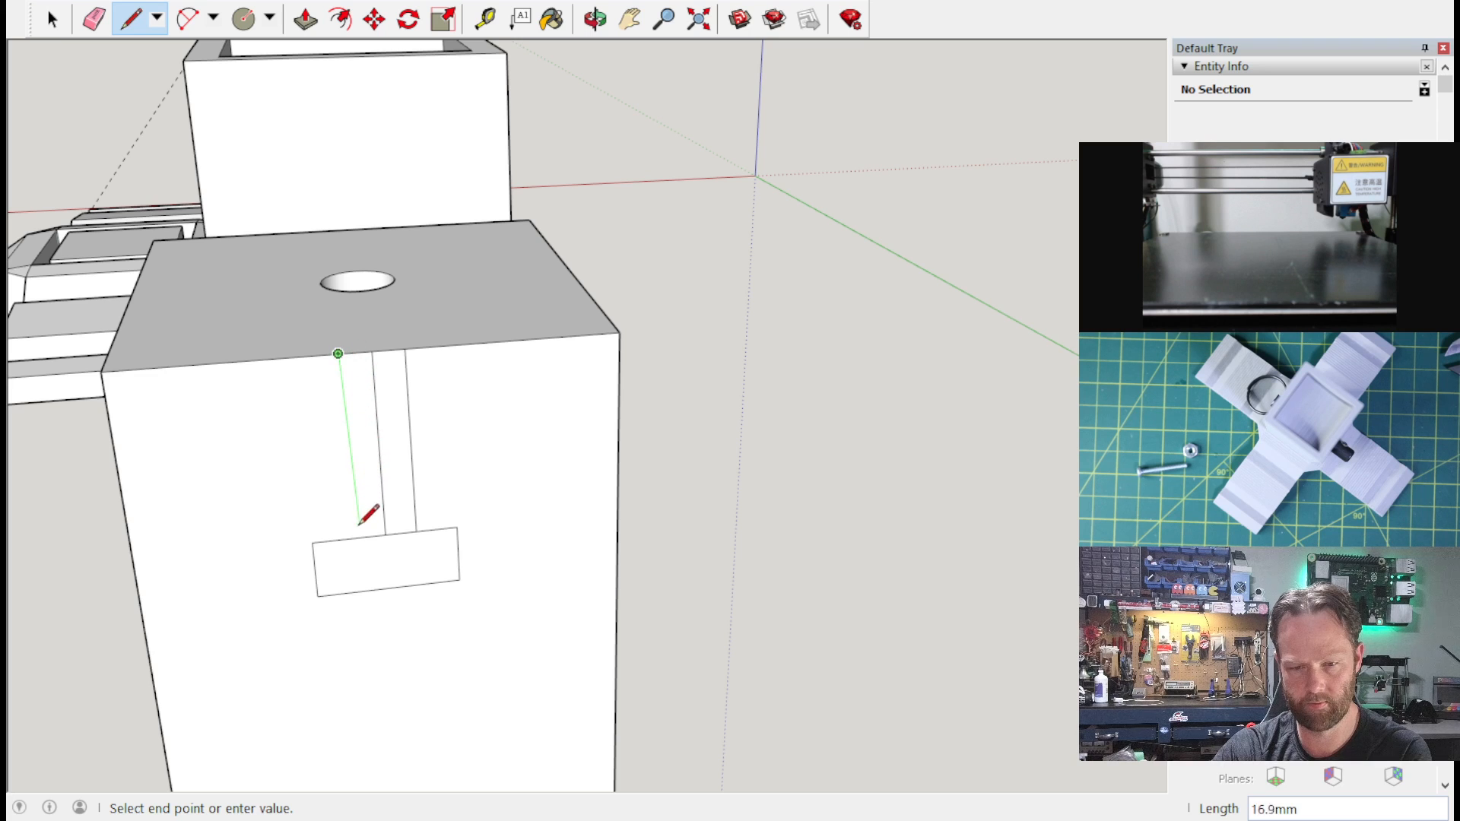
scroll(372, 398, up, 2)
middle_drag(366, 440, 411, 421)
key(Escape)
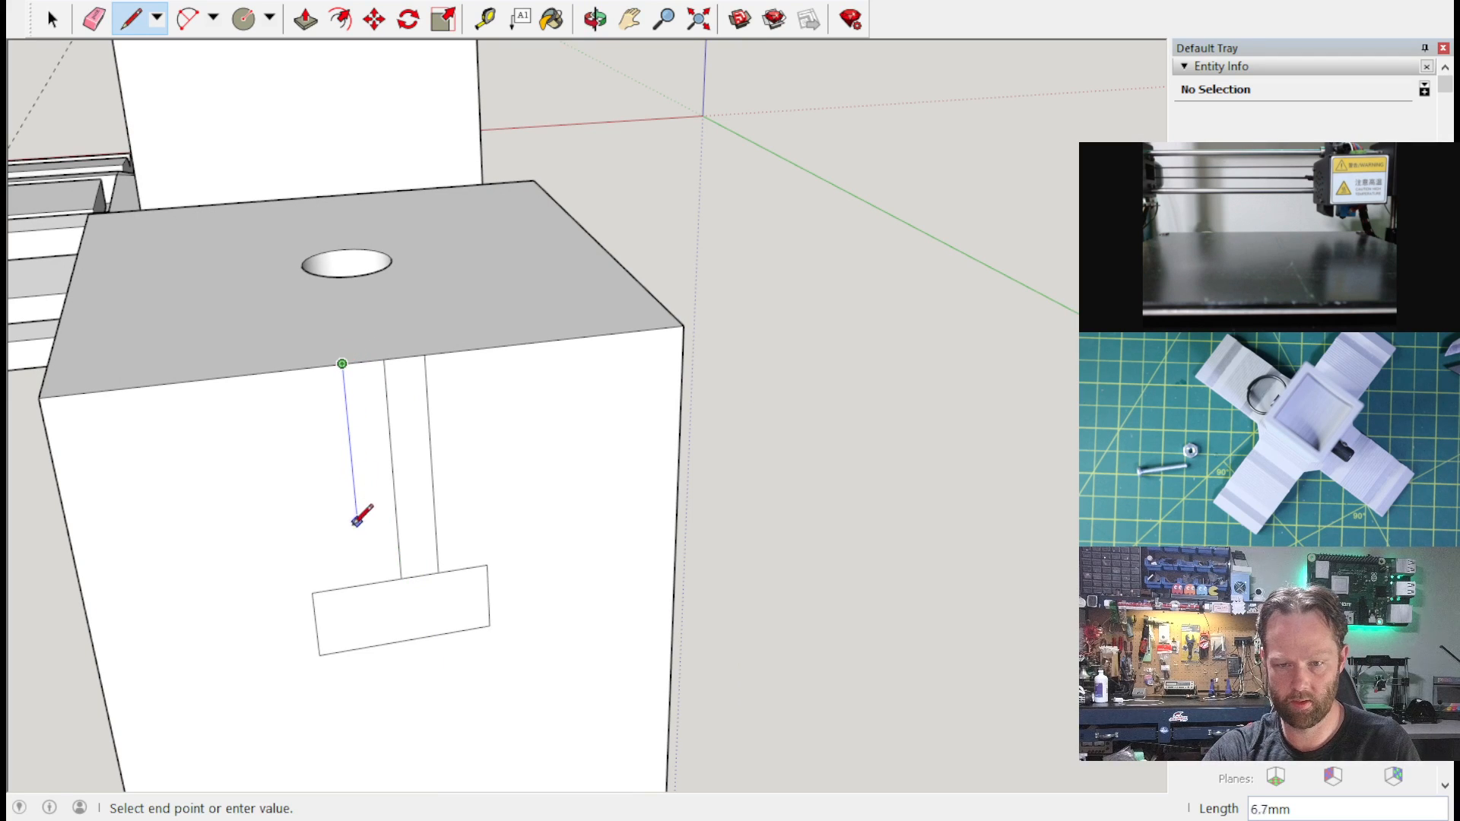
key(Escape)
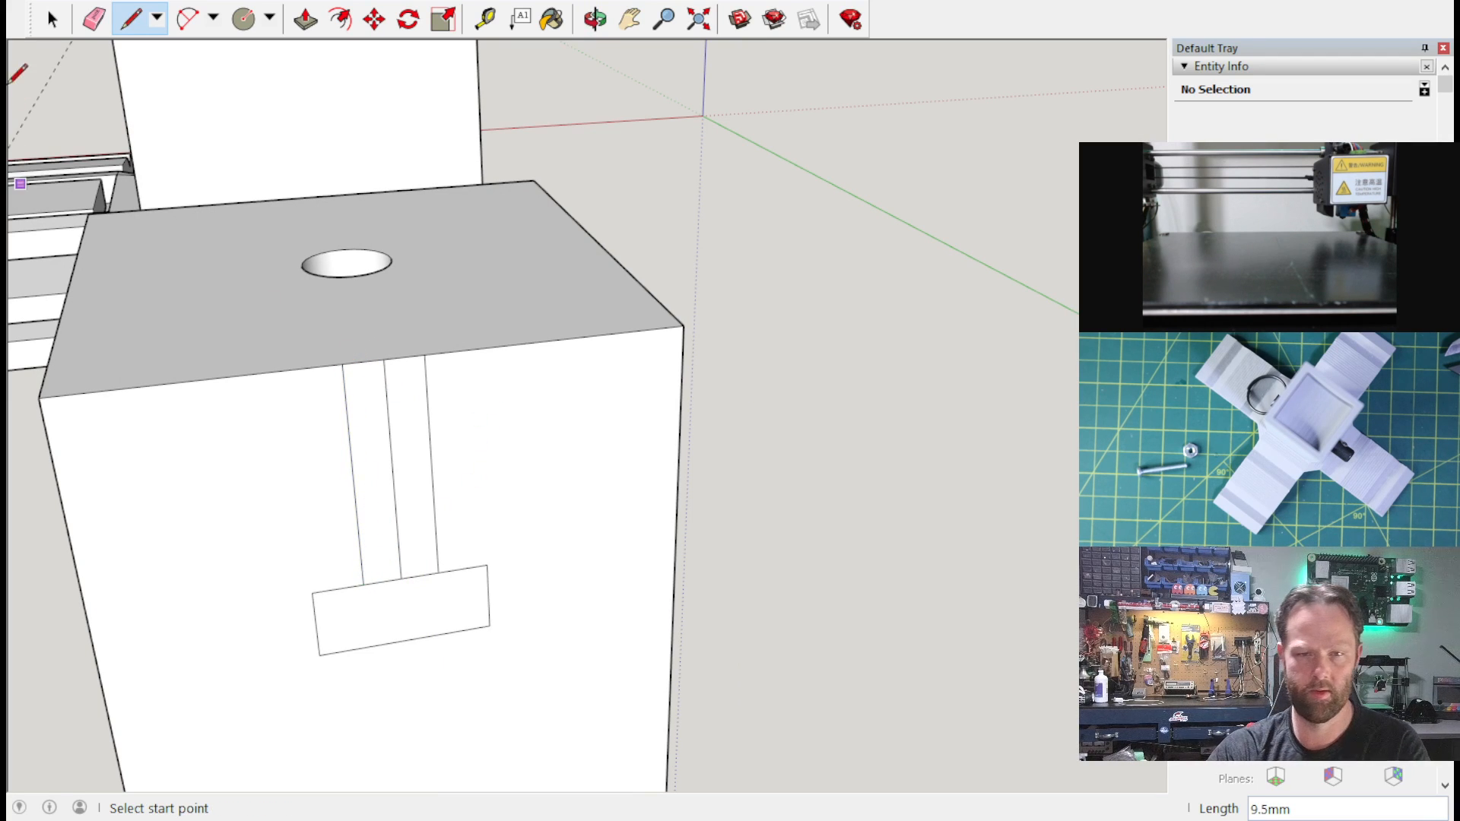
click(88, 14)
drag(392, 495, 413, 499)
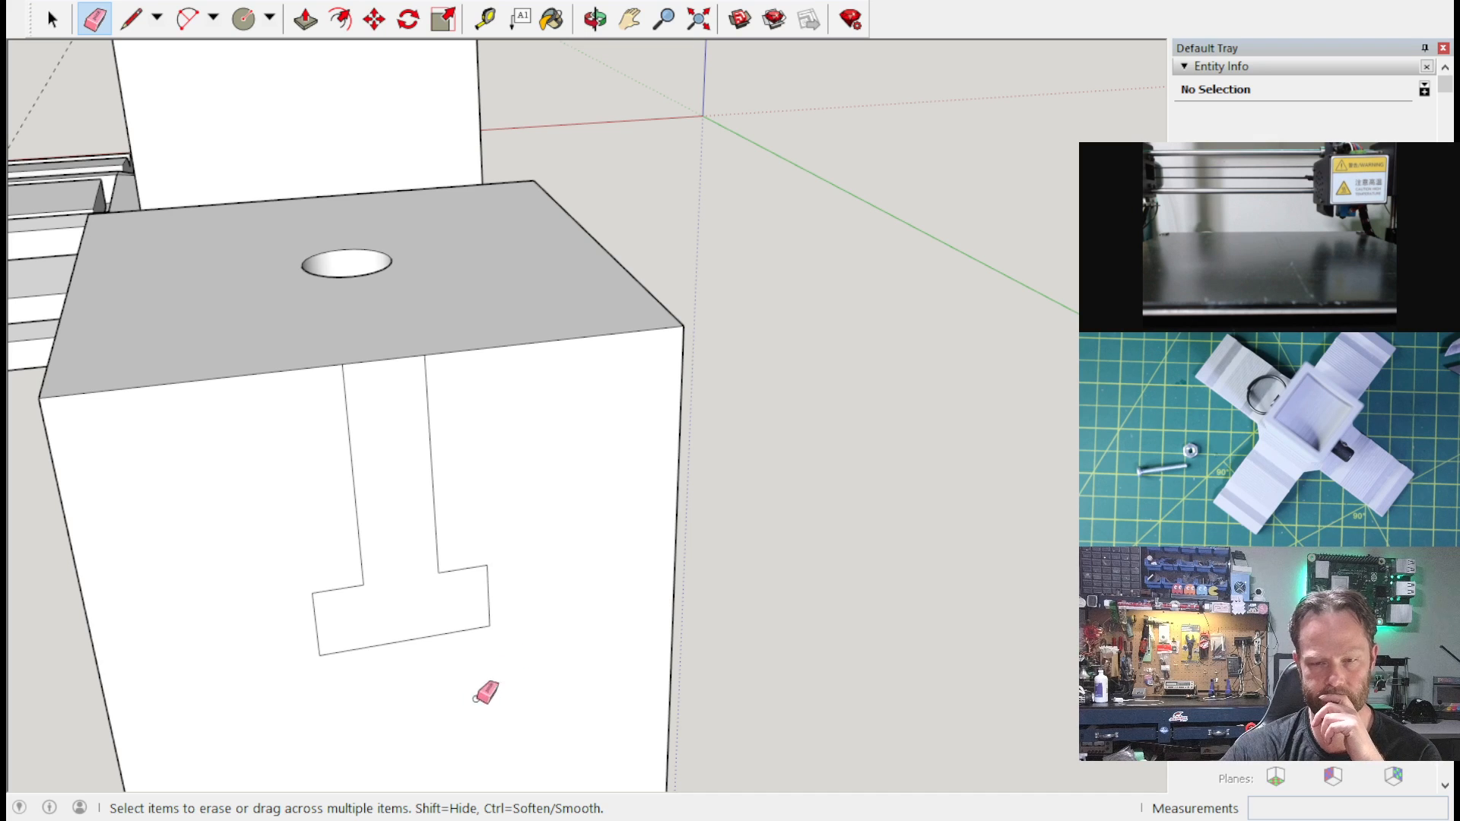
Step: Push the T-shaped face about 9.7 mm into the post, up to the edge of the screw hole
click(305, 19)
click(410, 479)
click(365, 390)
middle_drag(365, 390, 325, 479)
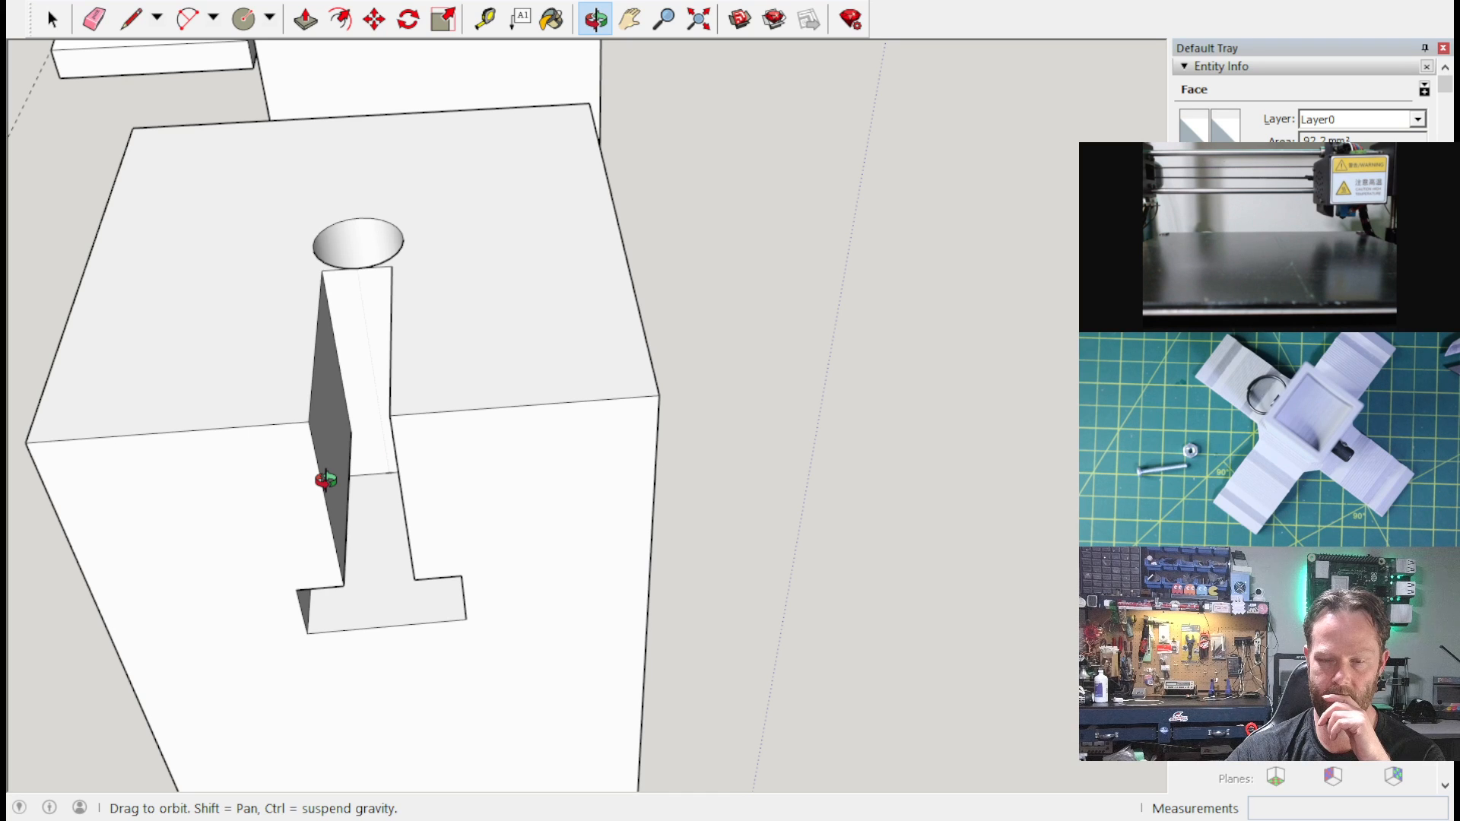
middle_click(326, 489)
middle_drag(326, 489, 446, 538)
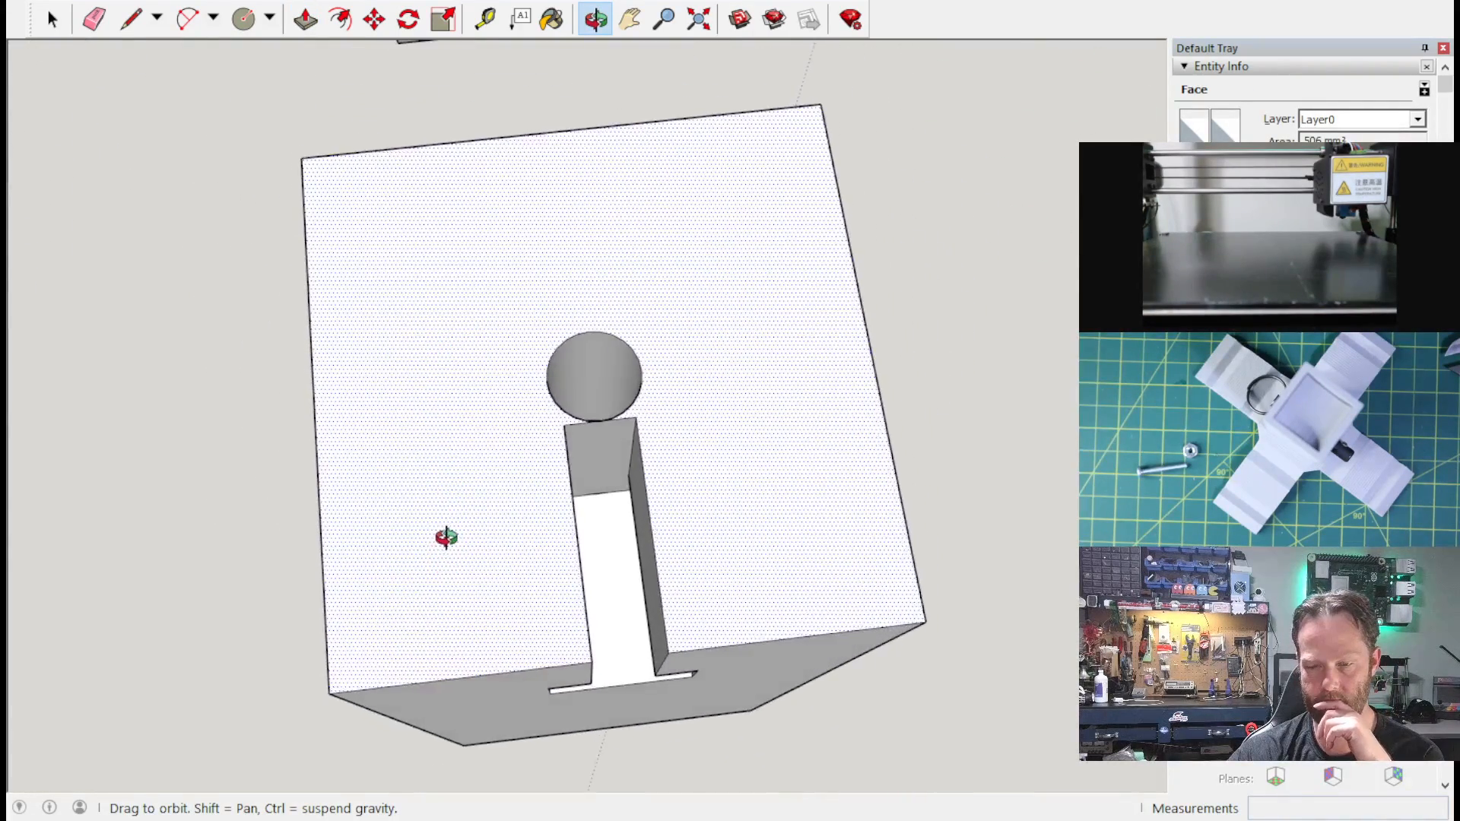
key(p)
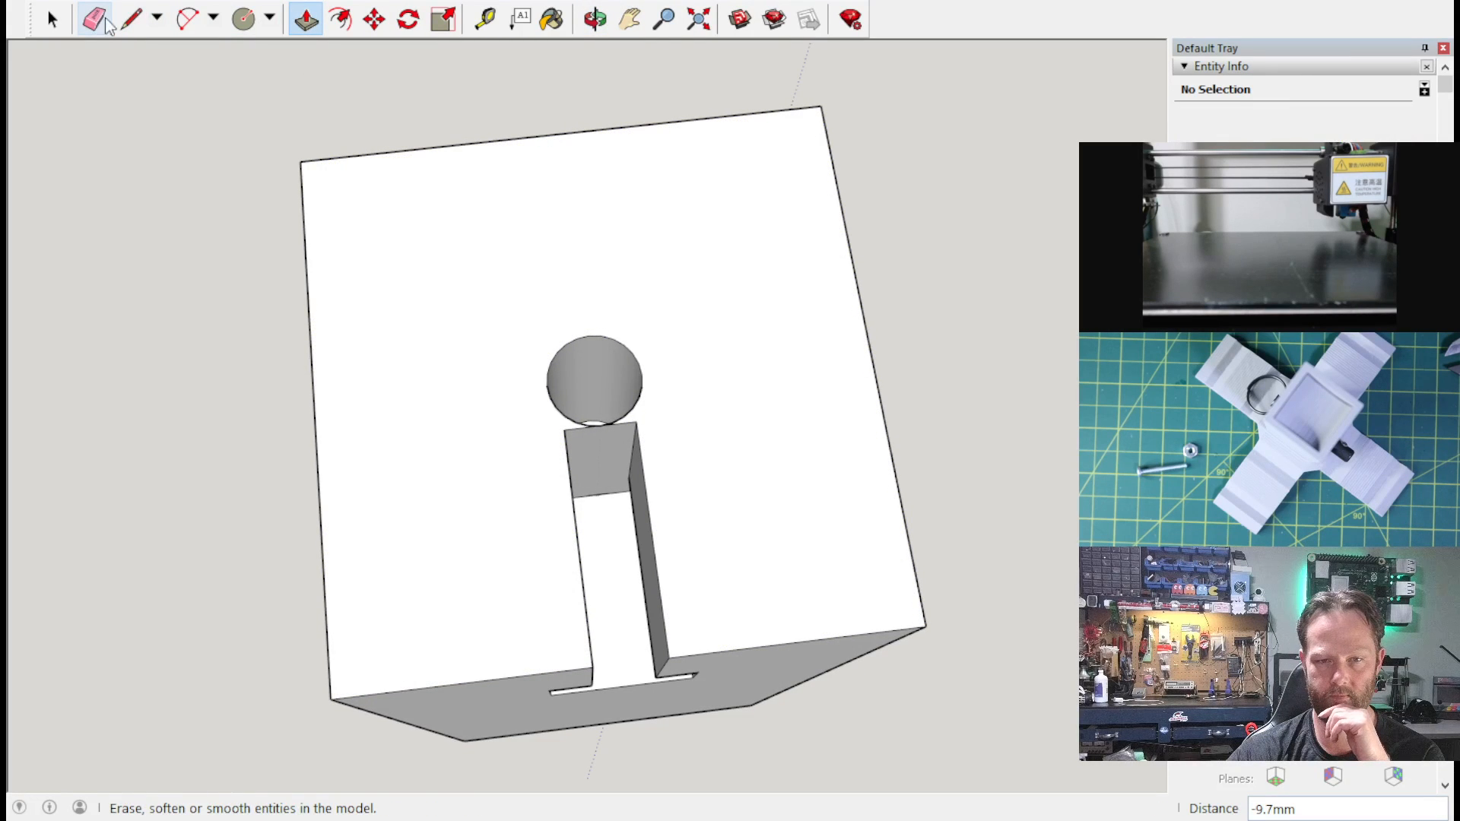
Step: Draw two short lines of about 1.0 mm on the post's top face, joining the slot's inner corners to the hole's edge
click(131, 18)
click(563, 430)
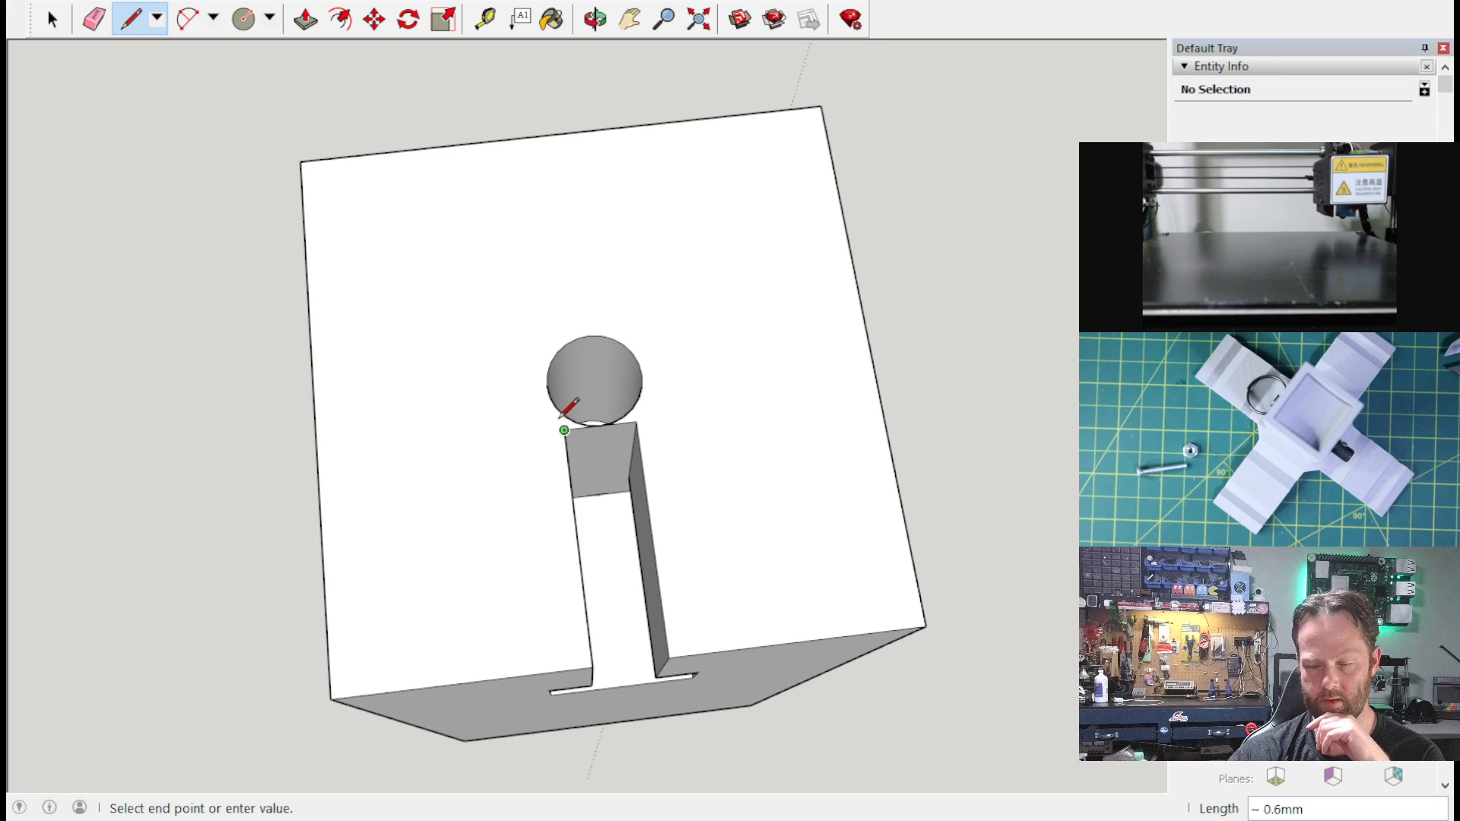
scroll(569, 409, up, 5)
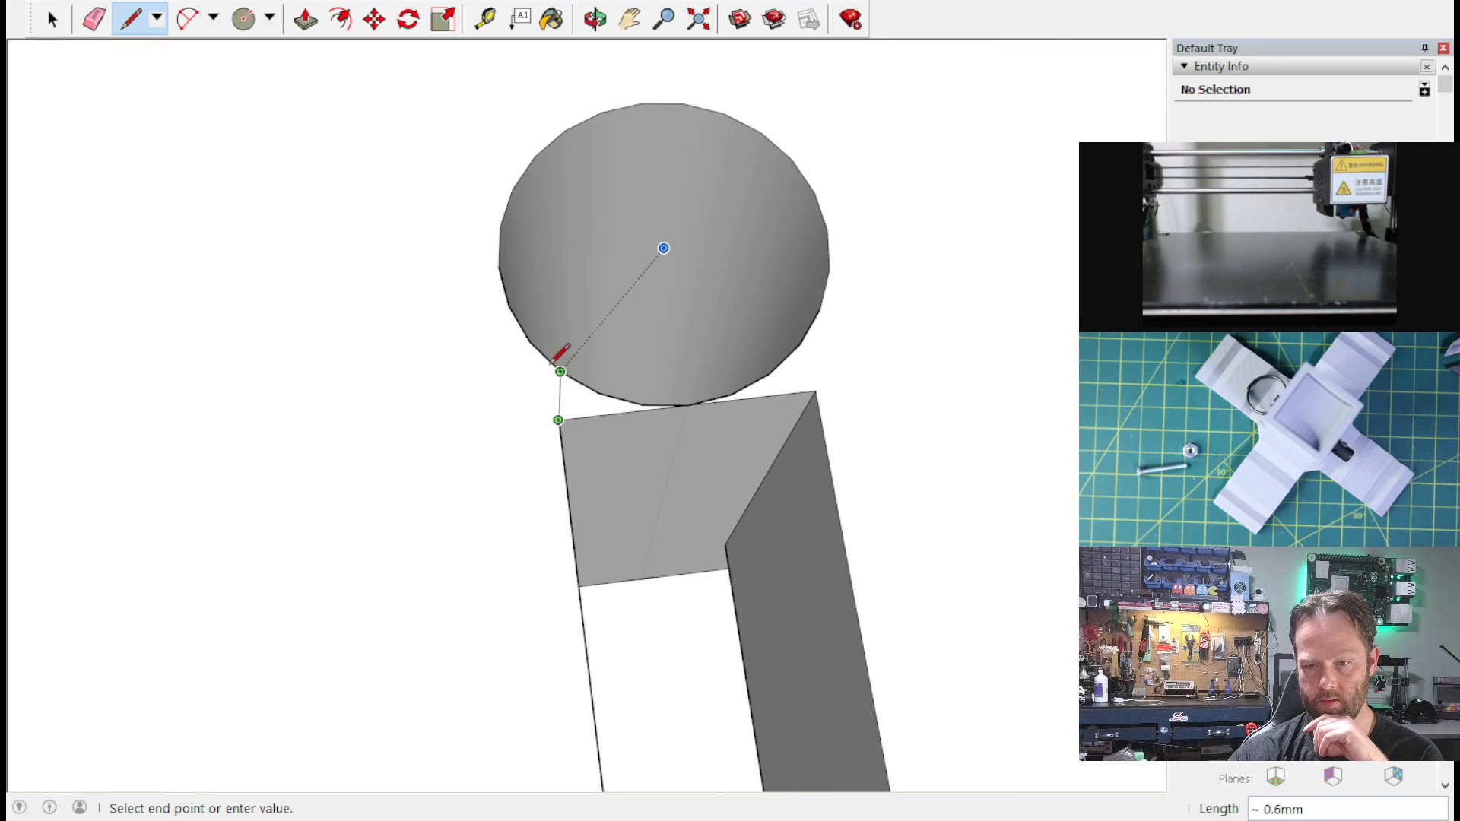
click(530, 340)
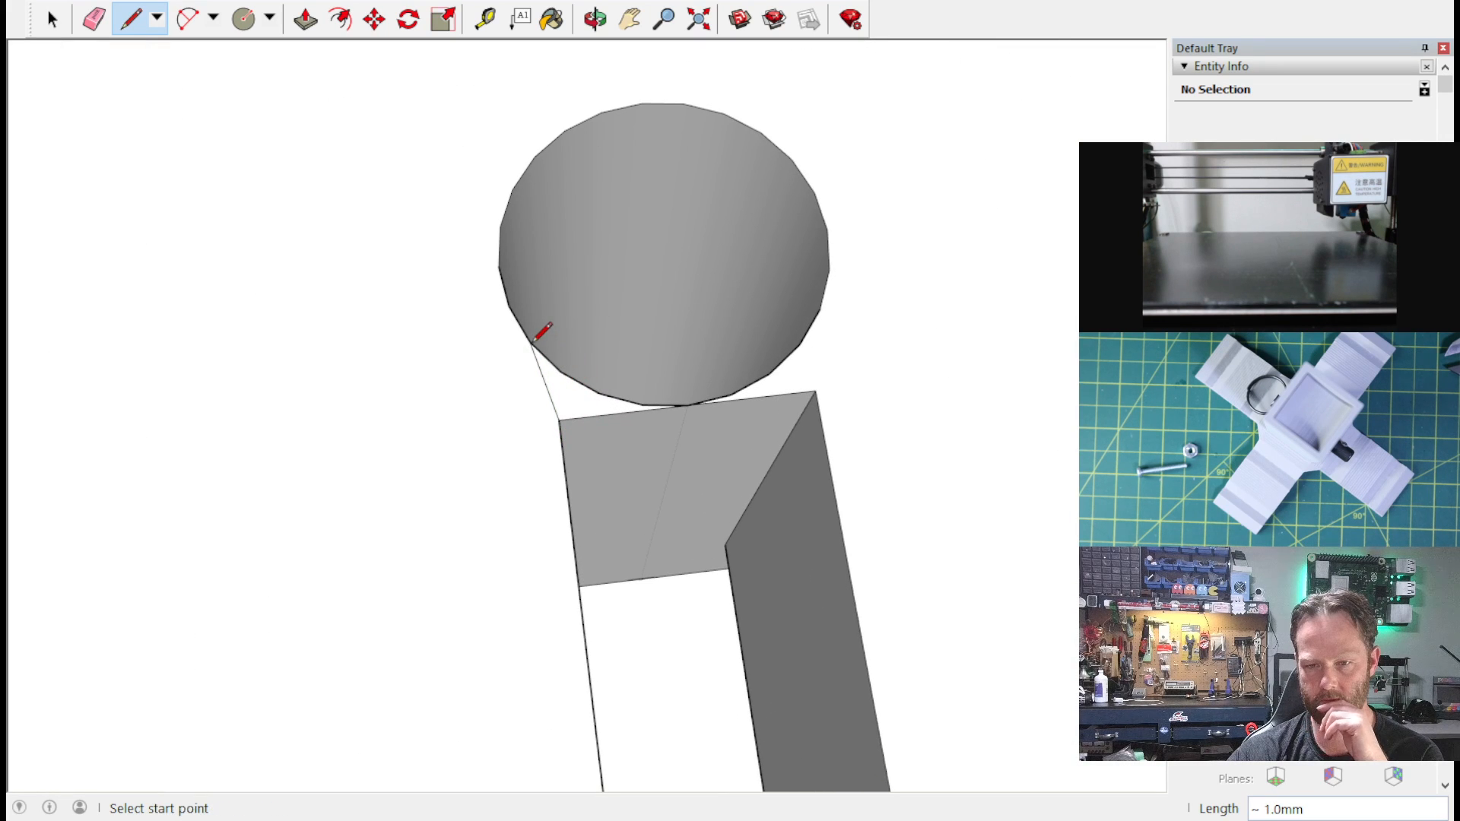
click(815, 391)
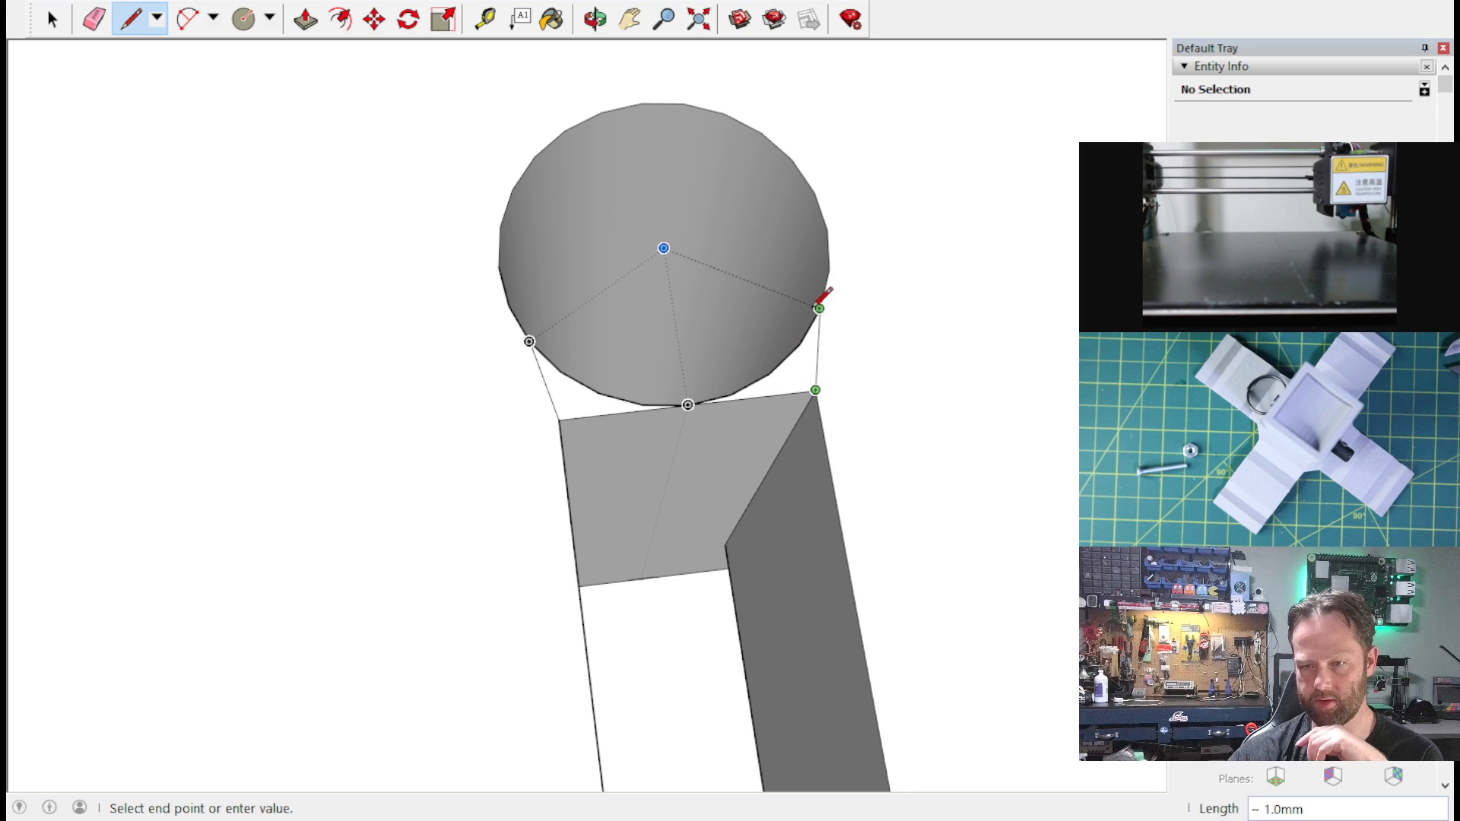
click(819, 305)
Step: Push the small top face between the slot and the hole 12.5 mm down to join the two openings
click(305, 19)
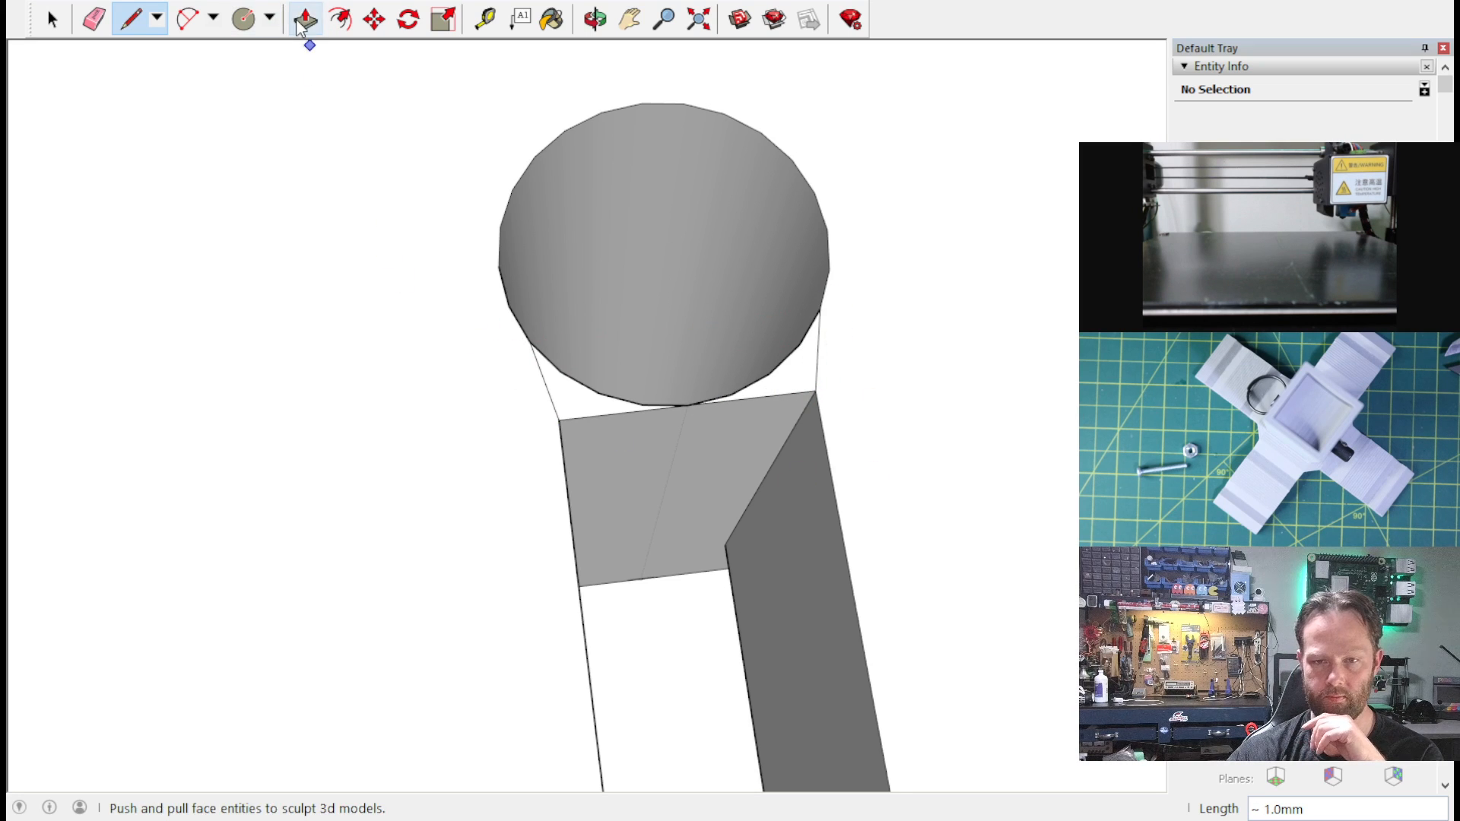
drag(581, 431, 673, 607)
middle_drag(737, 596, 505, 528)
scroll(555, 521, down, 5)
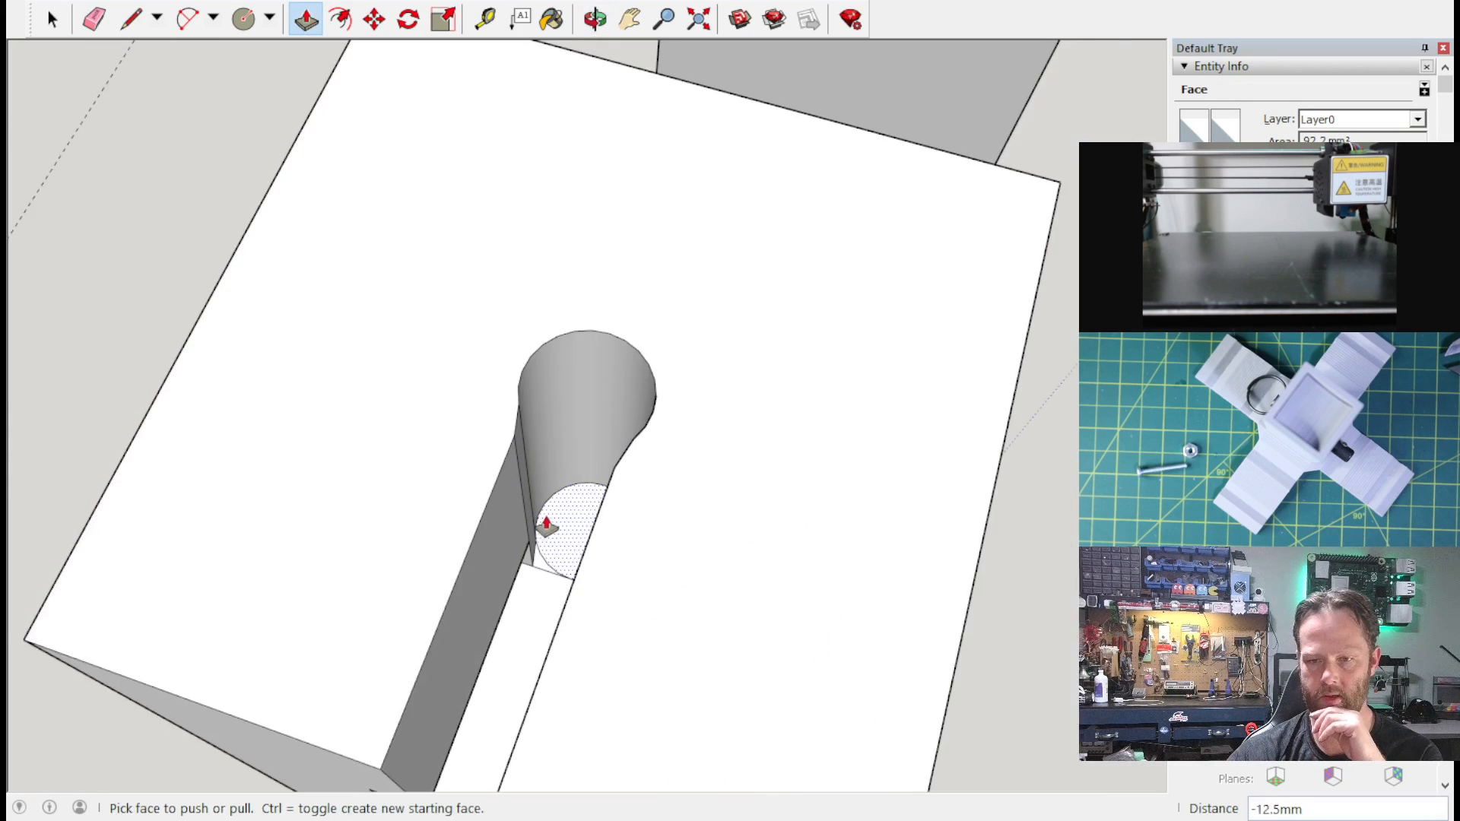
mouse_move(560, 577)
middle_down()
mouse_move(596, 408)
mouse_move(659, 434)
mouse_move(628, 222)
mouse_move(659, 186)
middle_up()
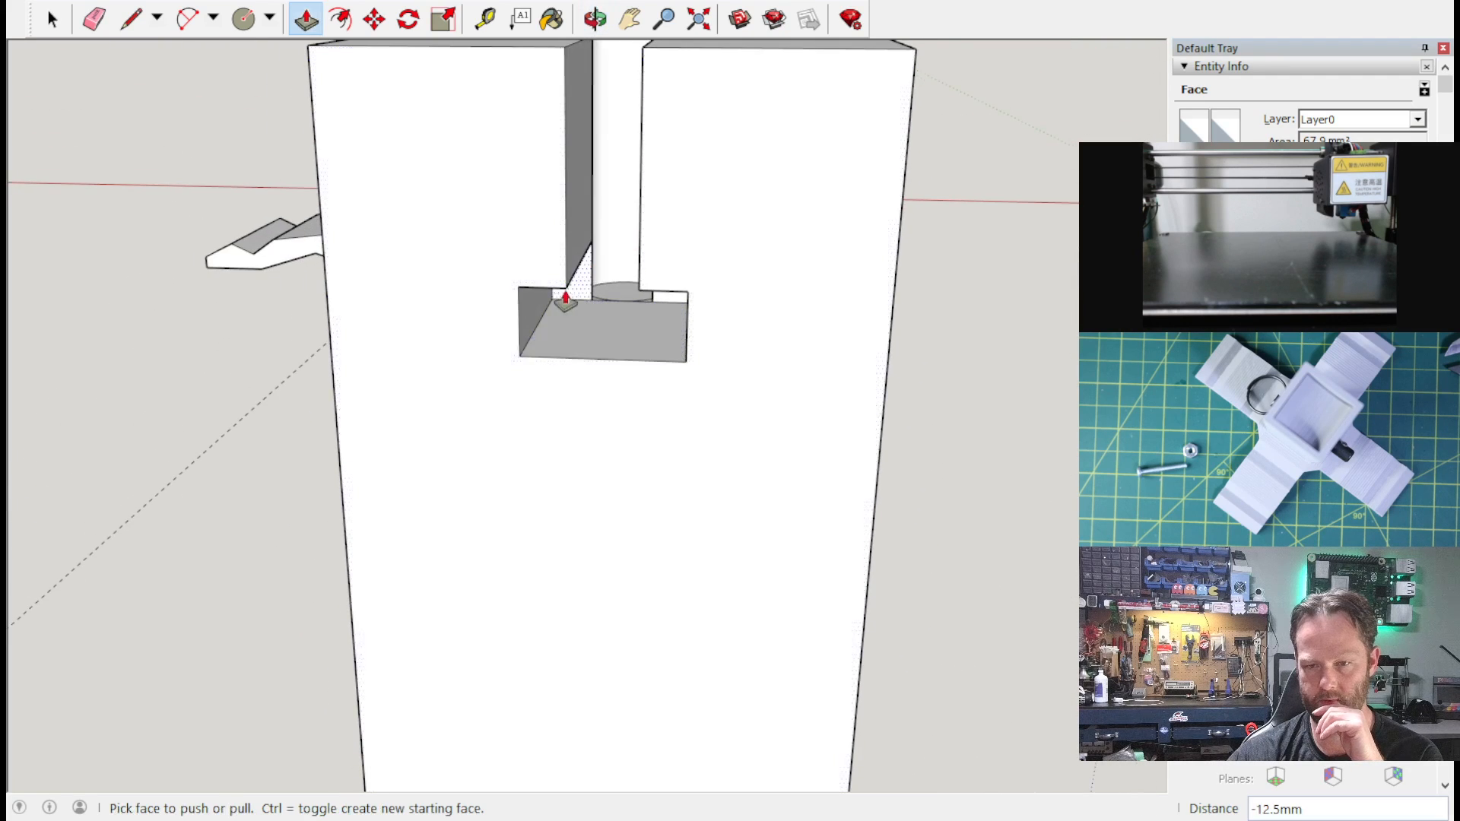
Step: Push the small end face in one wing of the rectangular recess about 3.4 mm deeper, beside the hole
click(560, 295)
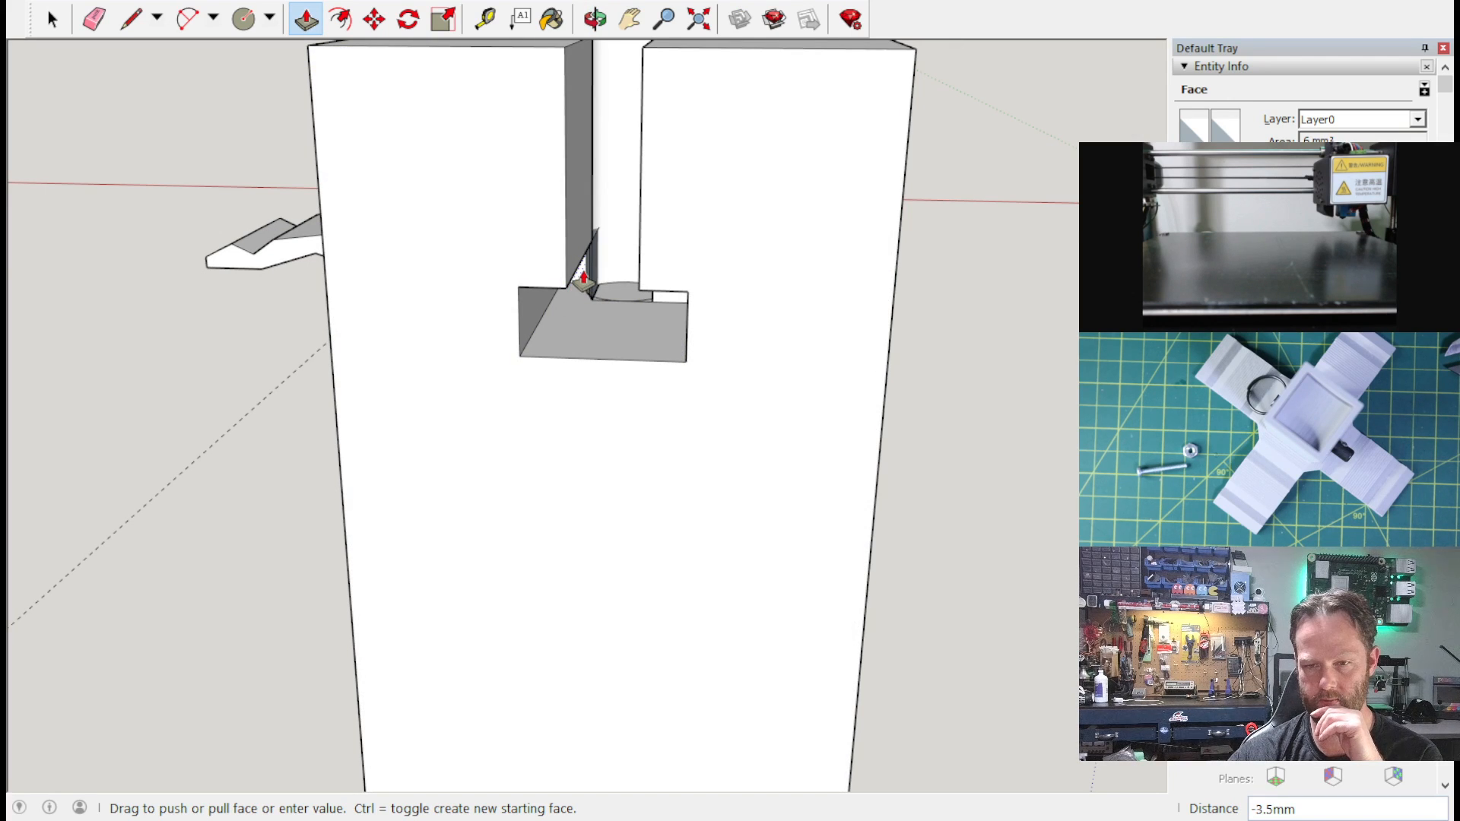
click(583, 280)
mouse_move(607, 283)
middle_down()
mouse_move(672, 495)
mouse_move(607, 586)
mouse_move(540, 313)
mouse_move(613, 244)
mouse_move(629, 345)
middle_up()
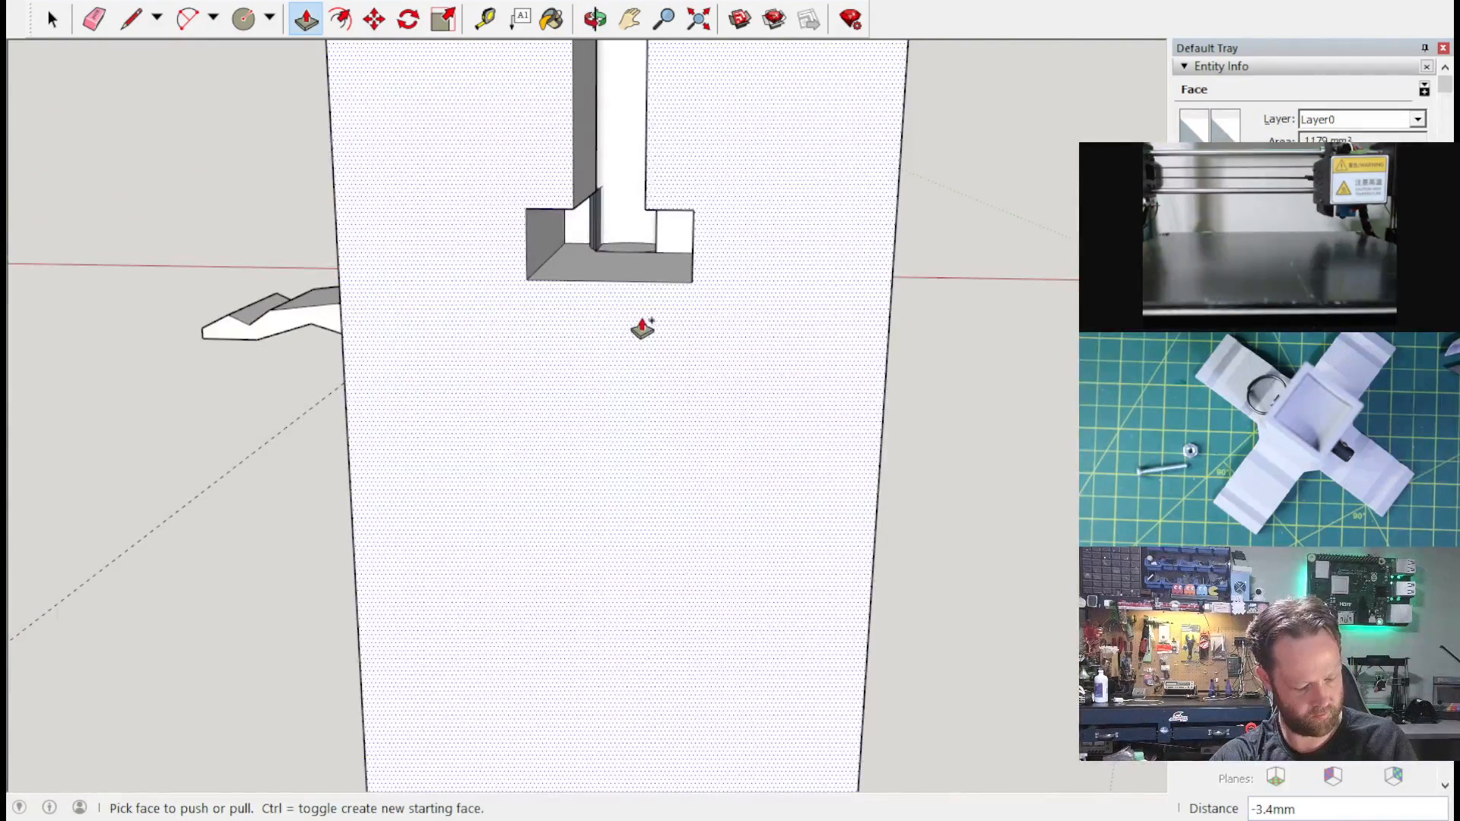
Step: Hide the post's slotted side face to expose the inside of the post
right_click(626, 385)
click(645, 438)
middle_drag(626, 407, 687, 456)
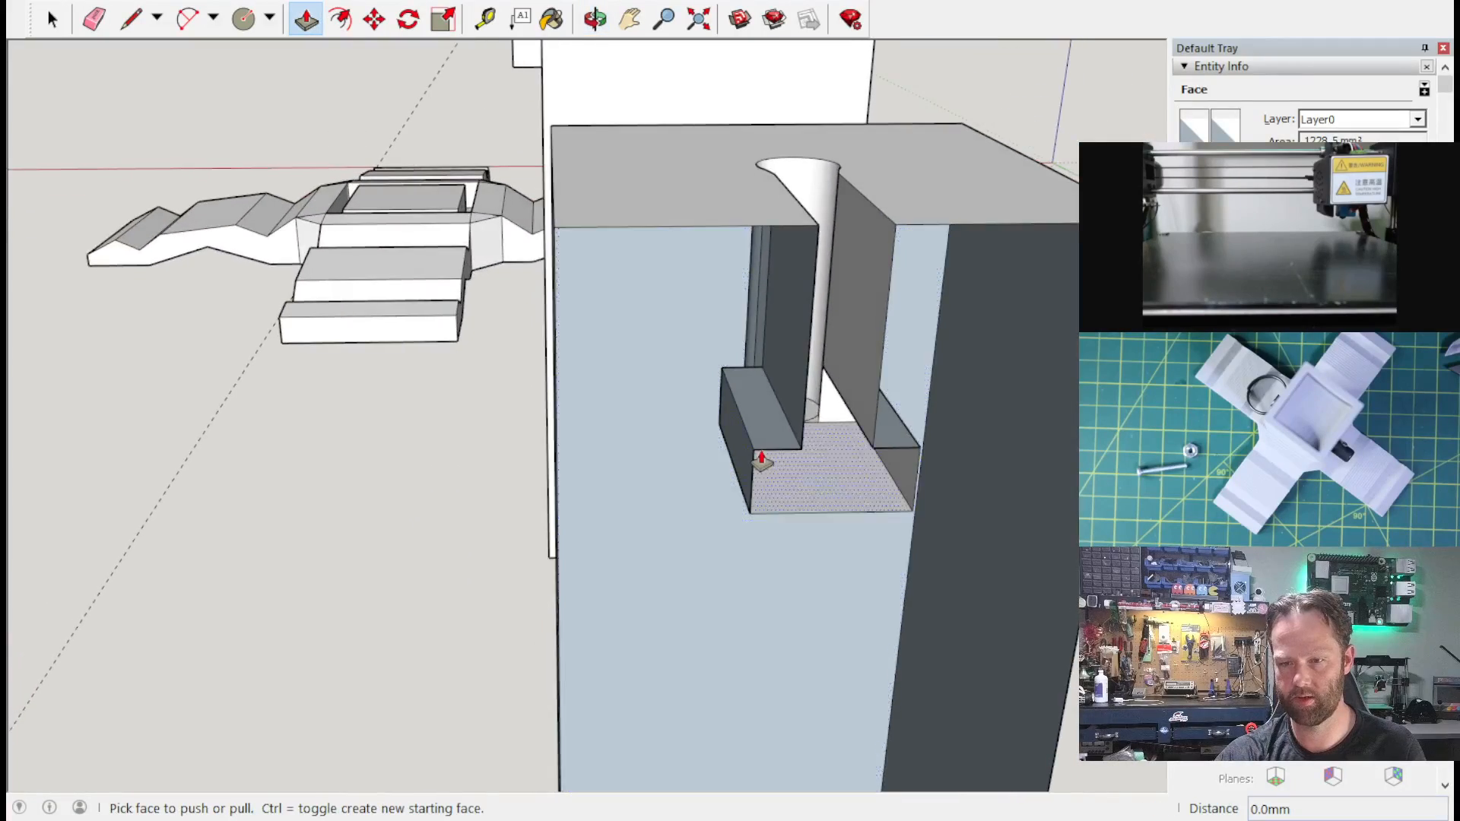
scroll(761, 458, up, 2)
middle_drag(697, 499, 1030, 560)
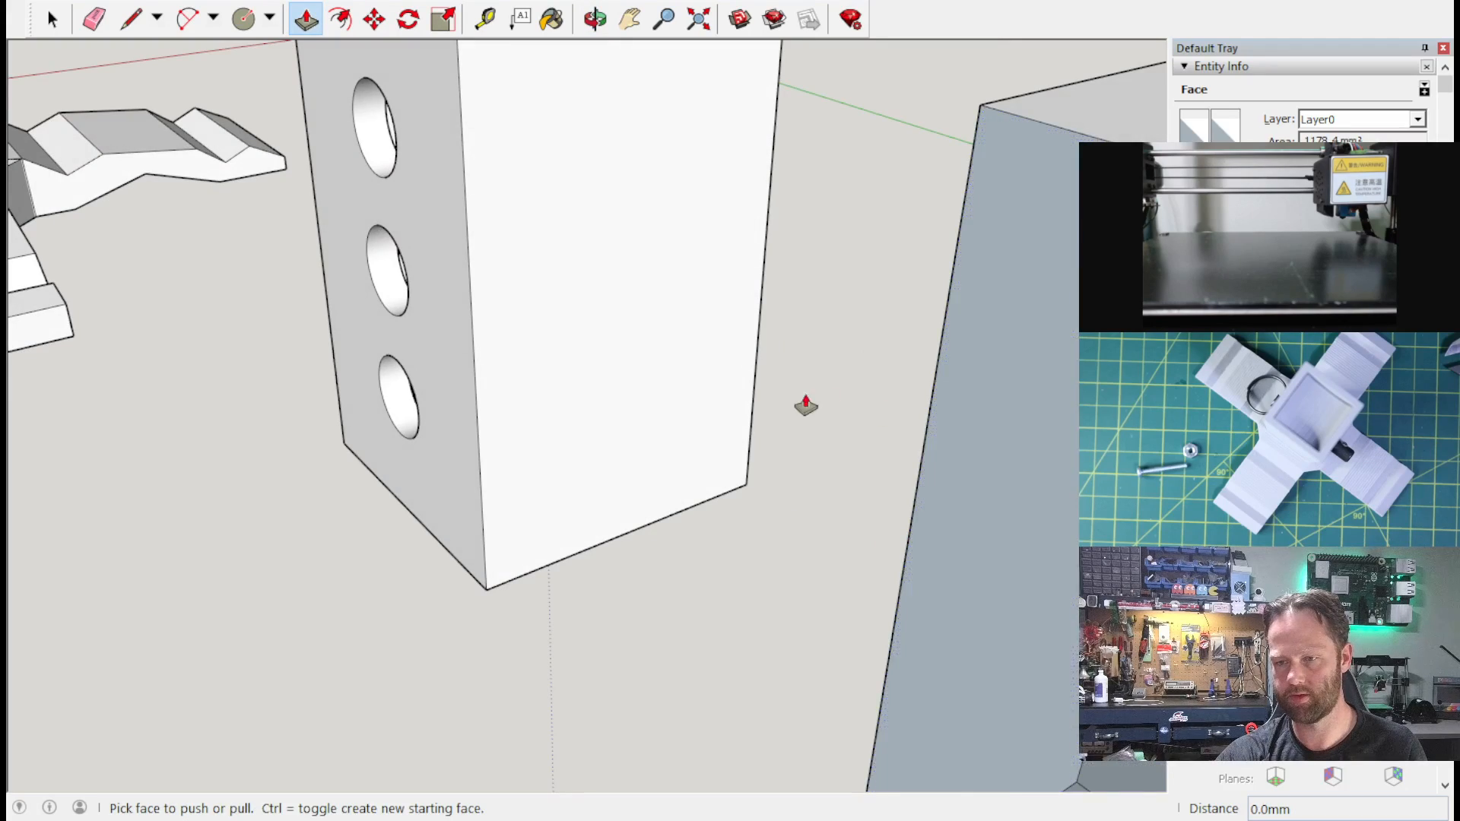
Step: Push the end face of one recess wing about 6.1 mm past the screw hole
scroll(795, 420, down, 5)
middle_drag(785, 427, 896, 404)
scroll(896, 404, up, 6)
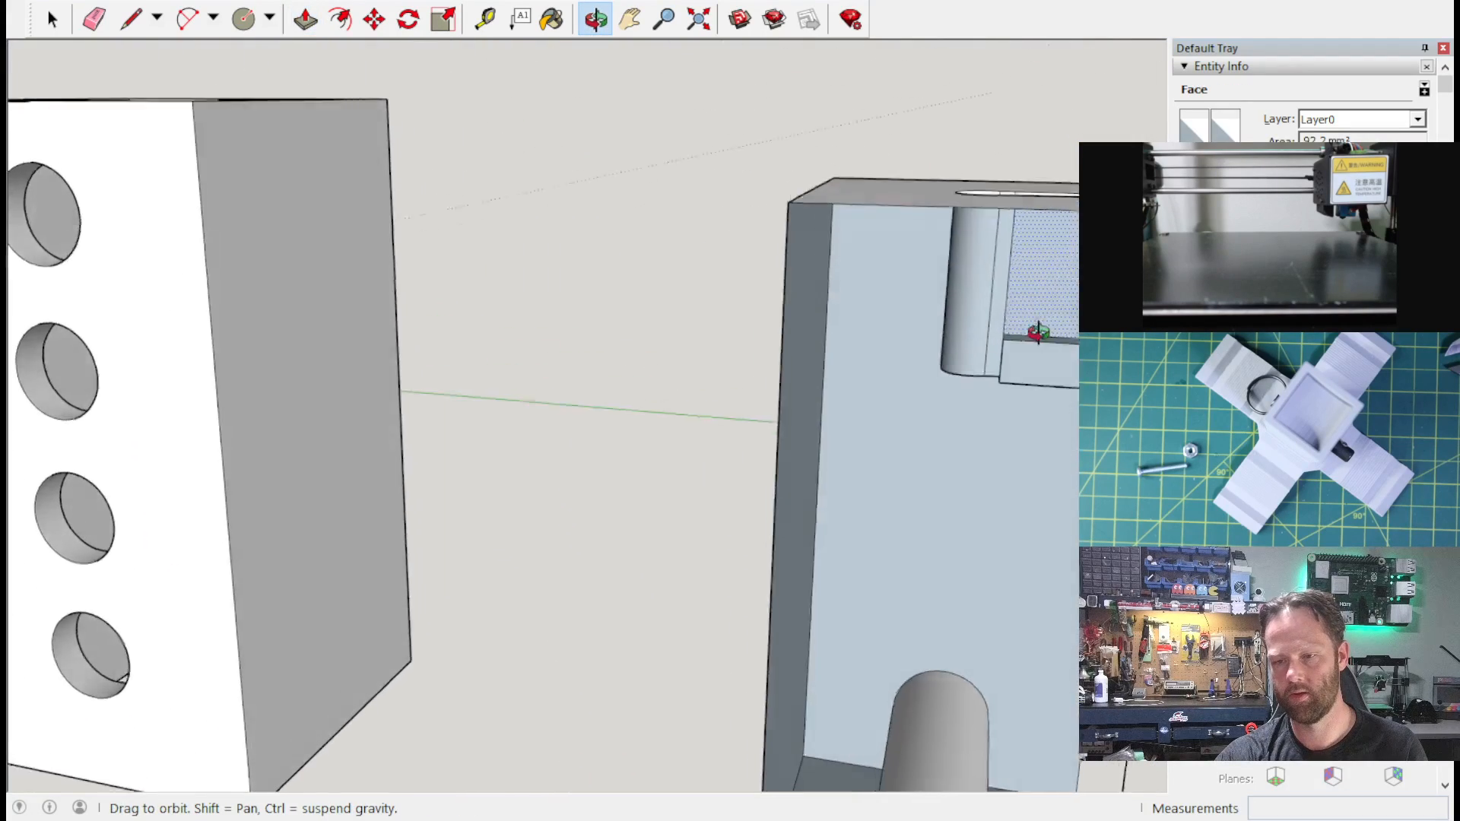
mouse_move(1038, 332)
middle_down()
mouse_move(1036, 299)
mouse_move(913, 319)
mouse_move(948, 418)
middle_up()
scroll(1037, 300, up, 6)
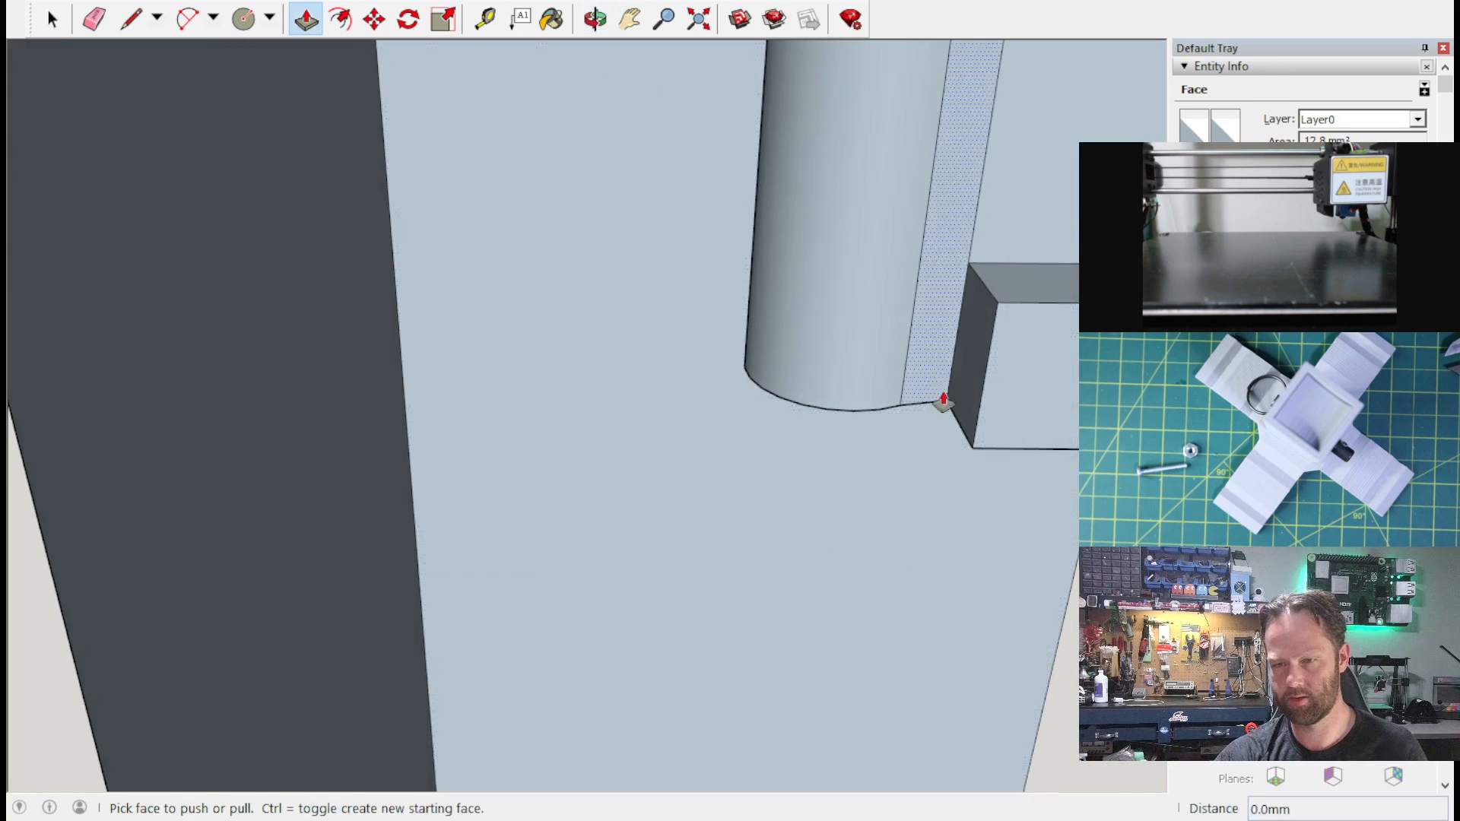
drag(957, 350, 658, 449)
middle_drag(776, 274, 64, 325)
middle_drag(930, 455, 363, 412)
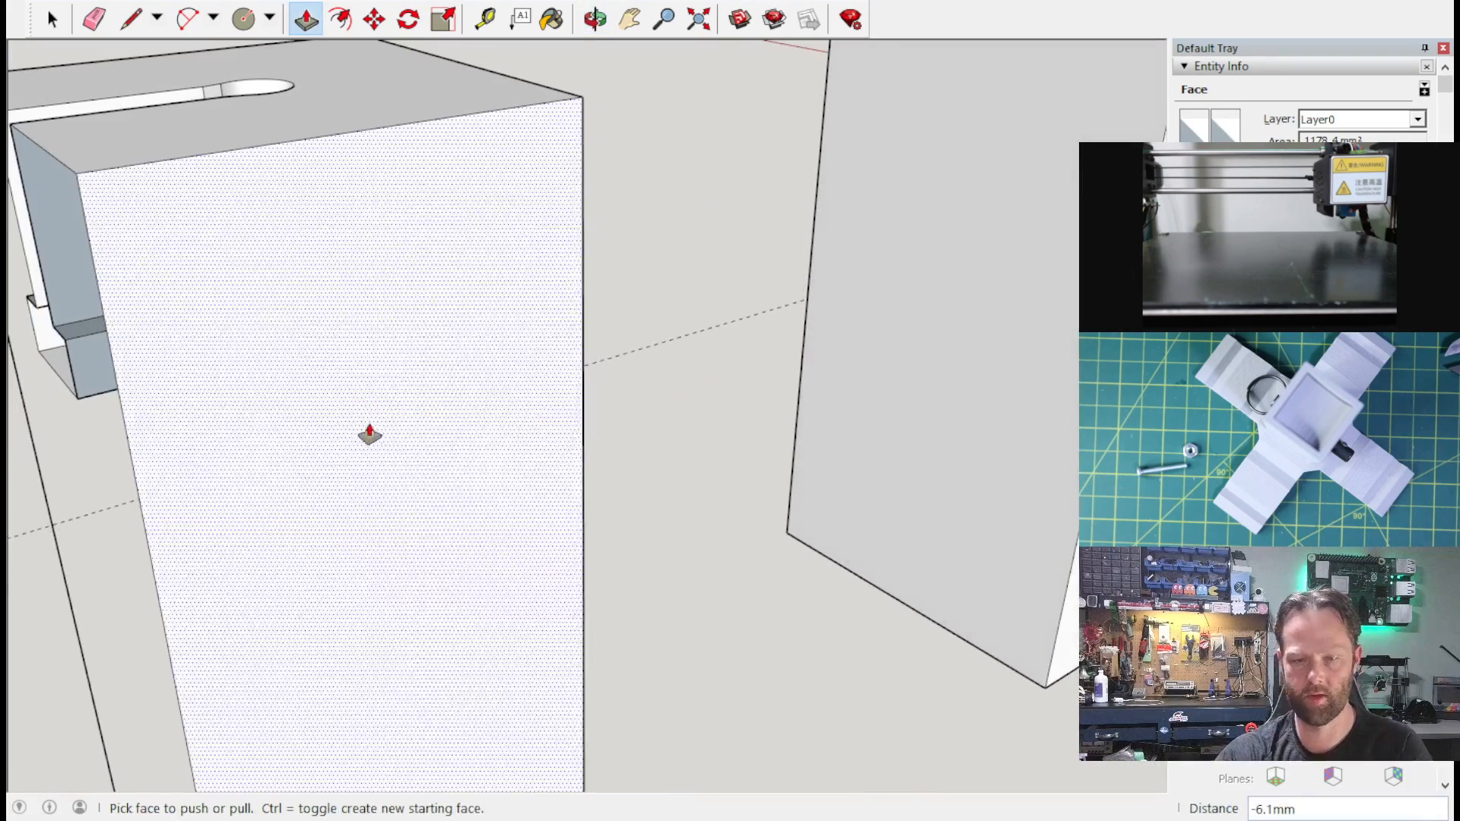
Step: Push the end face of the opposite recess wing past the screw hole, level with the first wing's end
key(h)
middle_drag(411, 446, 117, 327)
scroll(266, 428, up, 5)
scroll(255, 402, down, 2)
click(117, 327)
drag(116, 330, 389, 352)
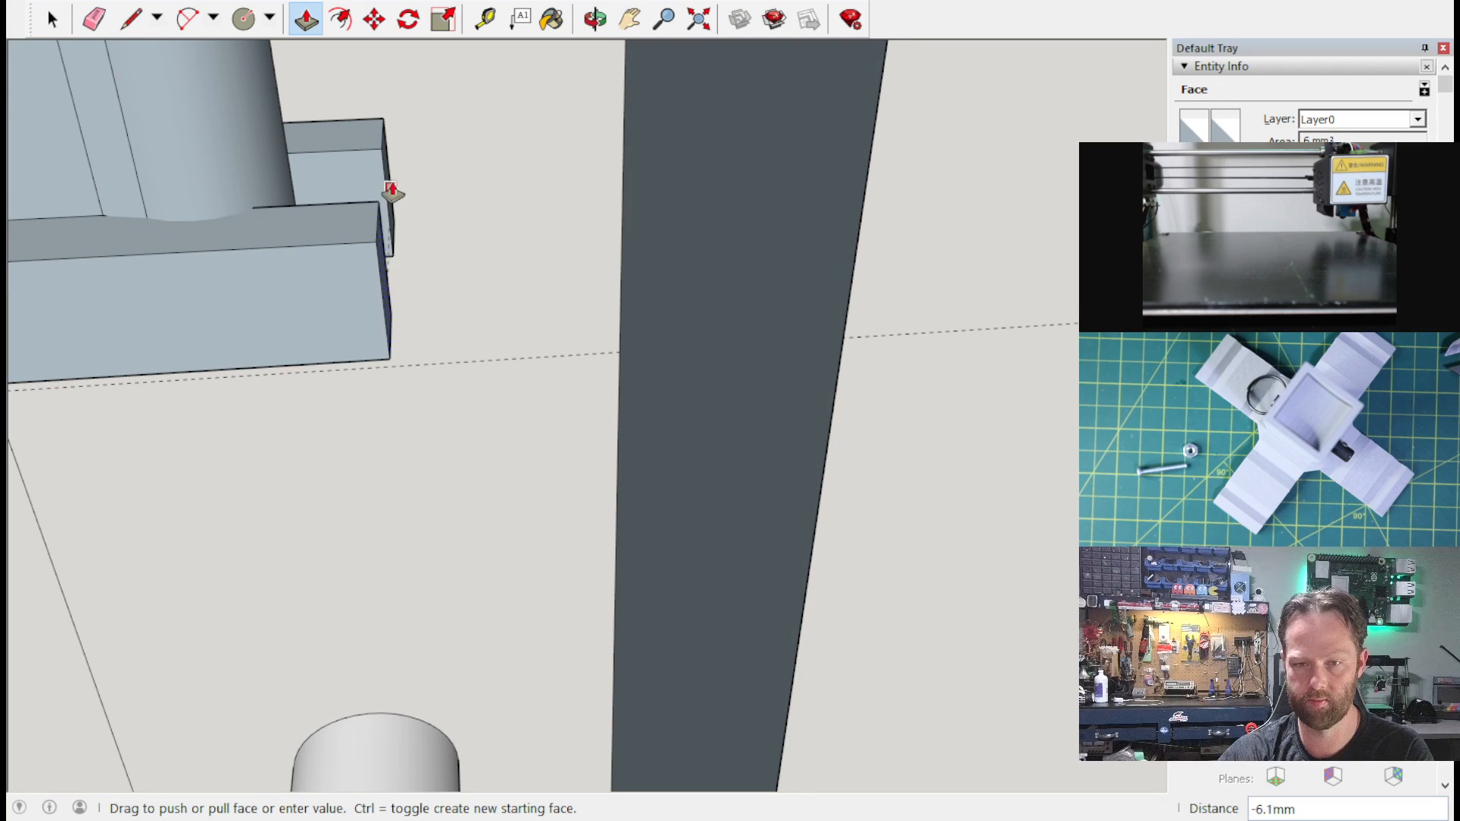
middle_drag(387, 346, 422, 72)
click(335, 304)
middle_drag(335, 304, 1217, 136)
click(689, 237)
click(605, 205)
click(689, 242)
click(580, 219)
middle_drag(640, 224, 619, 58)
Step: Draw lines joining the upper and lower inner corners of the two recess wings to close the recess's far end
click(136, 20)
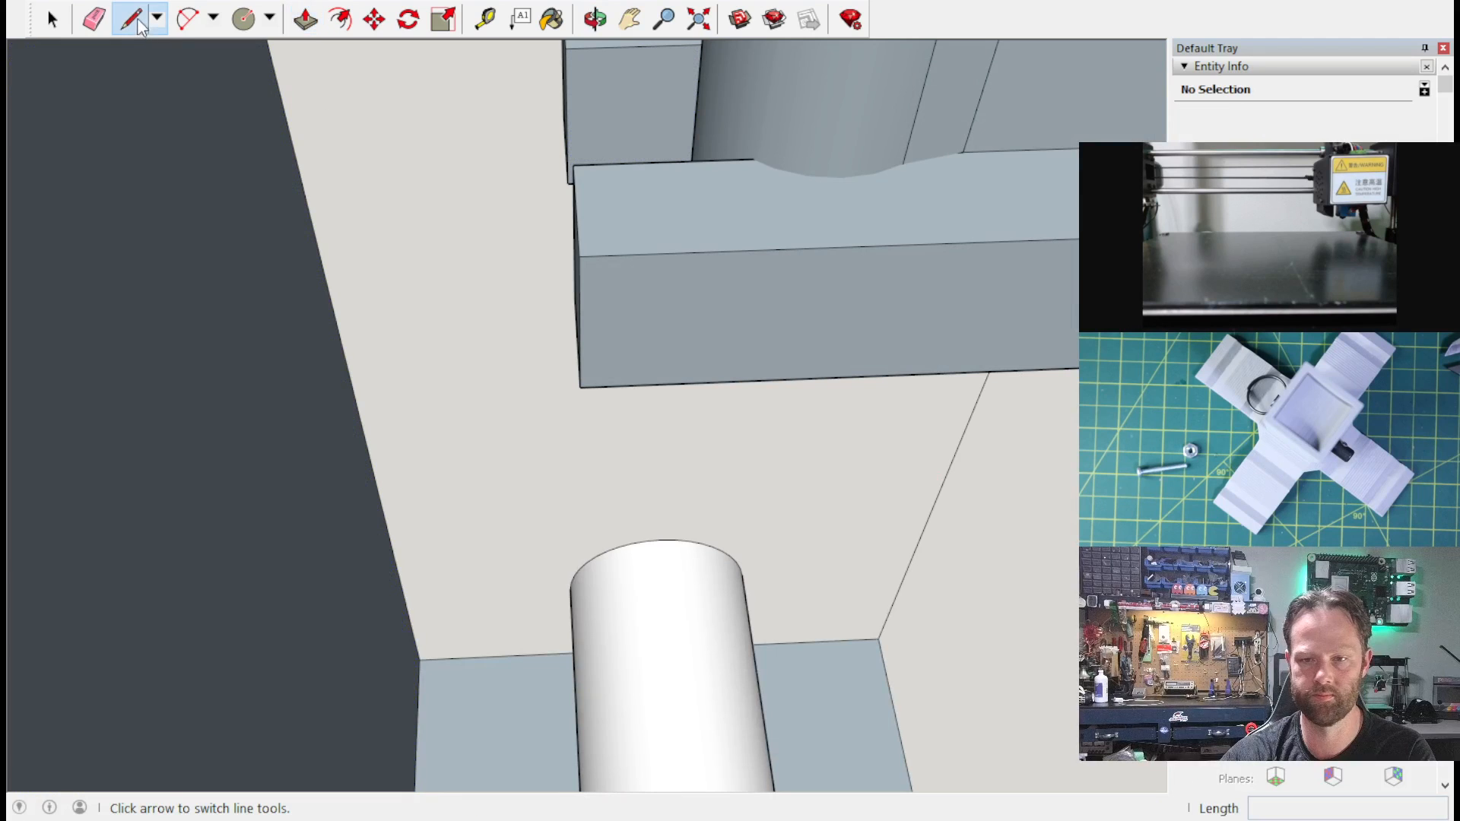
click(569, 43)
middle_drag(588, 164, 525, 221)
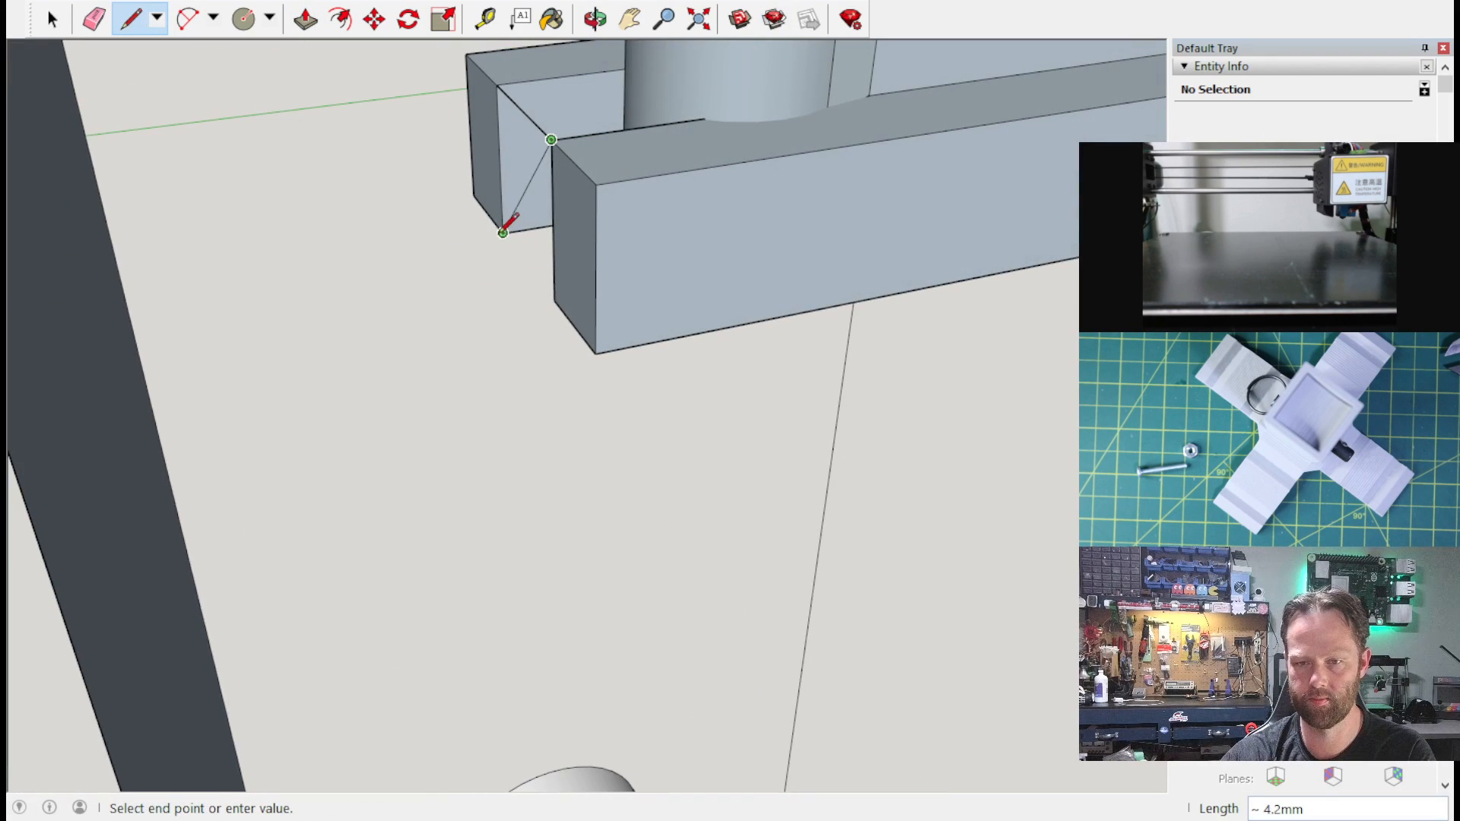
click(556, 302)
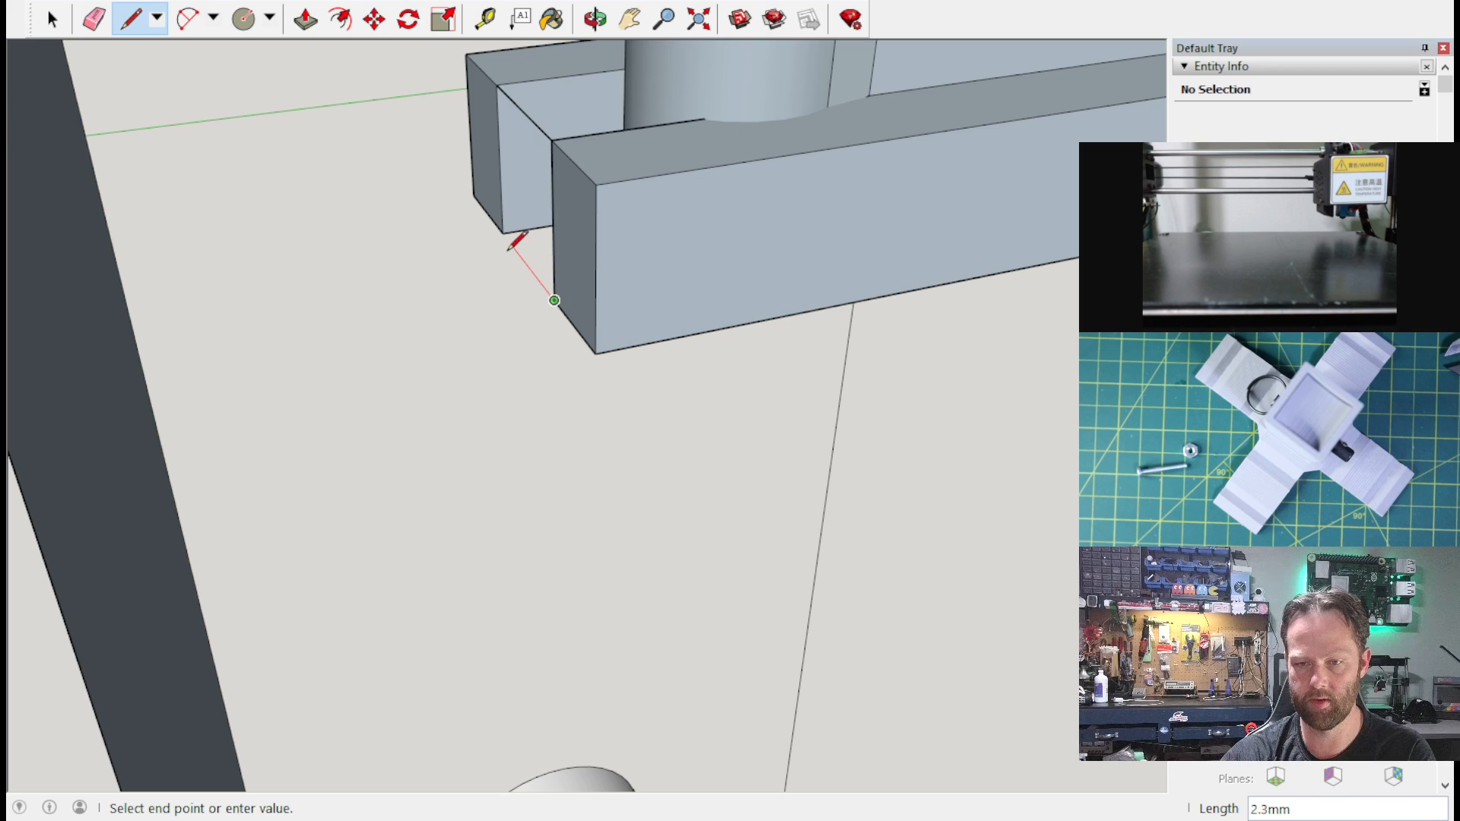
click(505, 233)
middle_drag(681, 221, 578, 194)
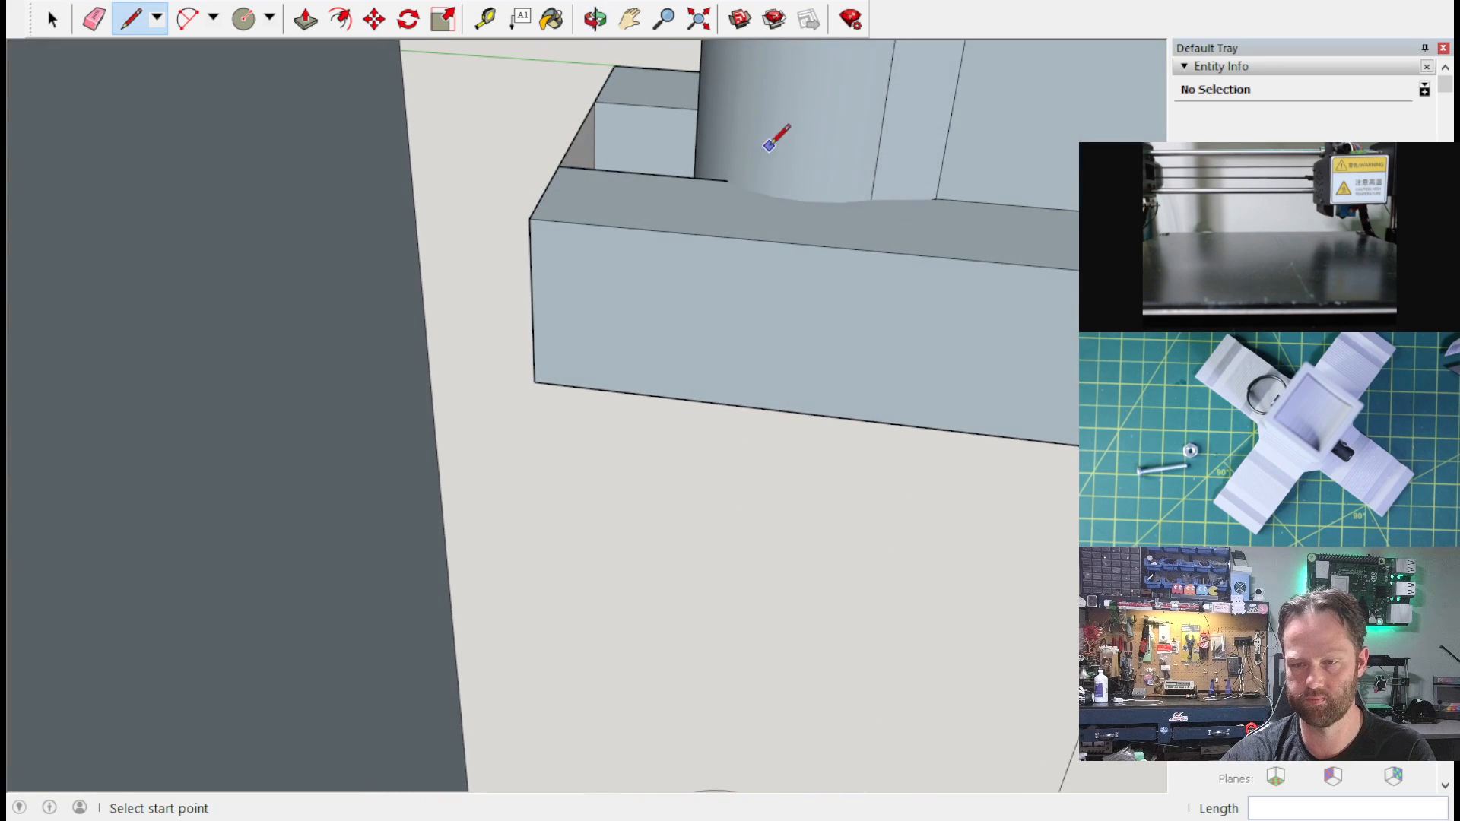
middle_drag(669, 104, 728, 187)
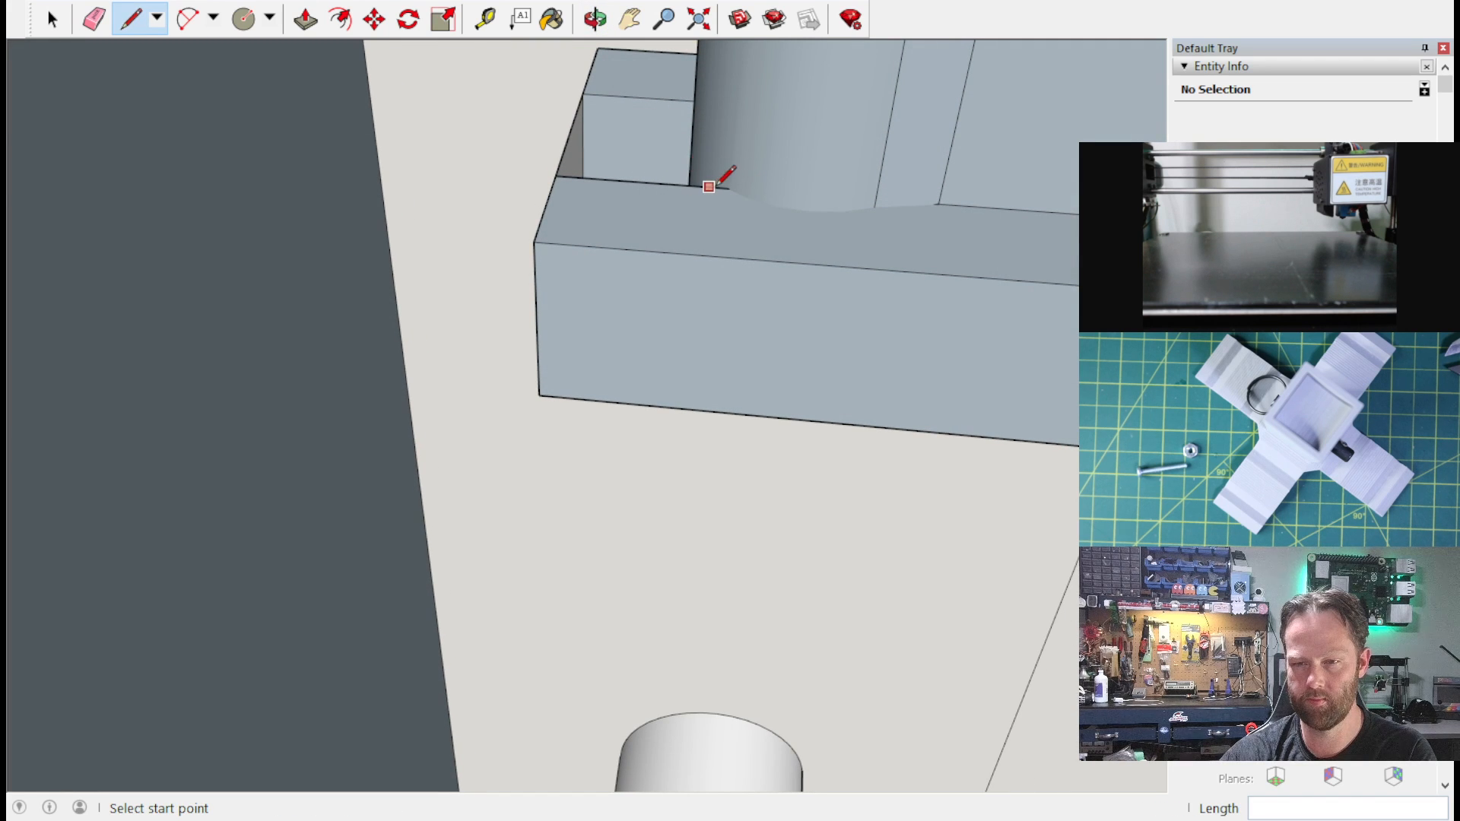
Step: Trace lines along the screw hole's facet edges over the upper face of the first recess wing, from its outer corner inward
mouse_move(838, 261)
middle_down()
mouse_move(792, 192)
mouse_move(591, 277)
mouse_move(482, 358)
mouse_move(456, 353)
mouse_move(466, 330)
mouse_move(641, 220)
mouse_move(573, 303)
mouse_move(580, 375)
mouse_move(547, 411)
mouse_move(579, 456)
mouse_move(554, 486)
mouse_move(563, 544)
mouse_move(502, 619)
mouse_move(589, 506)
middle_up()
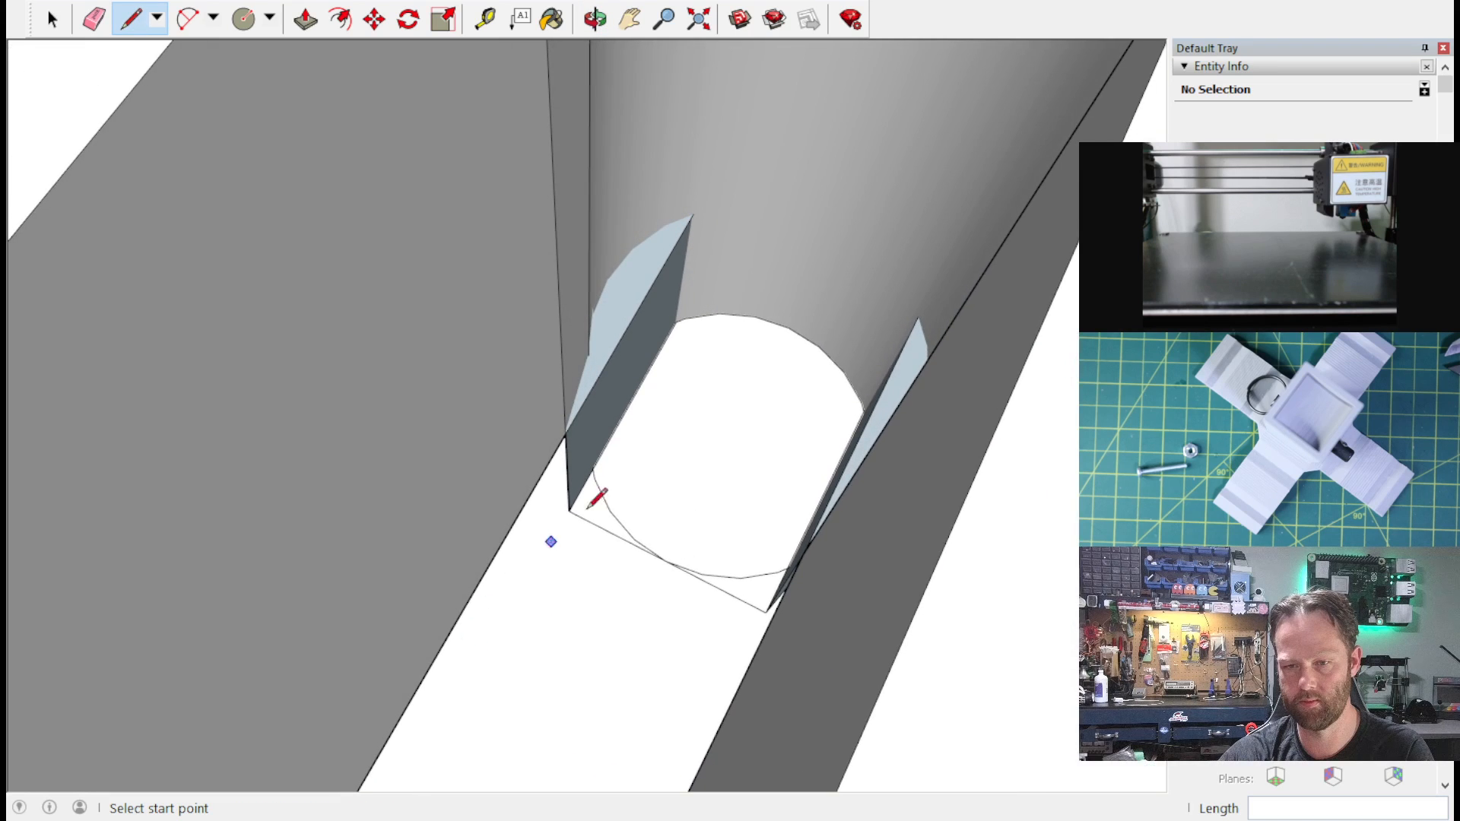
scroll(590, 507, up, 5)
mouse_move(668, 326)
middle_down()
mouse_move(531, 522)
mouse_move(453, 423)
middle_up()
click(163, 539)
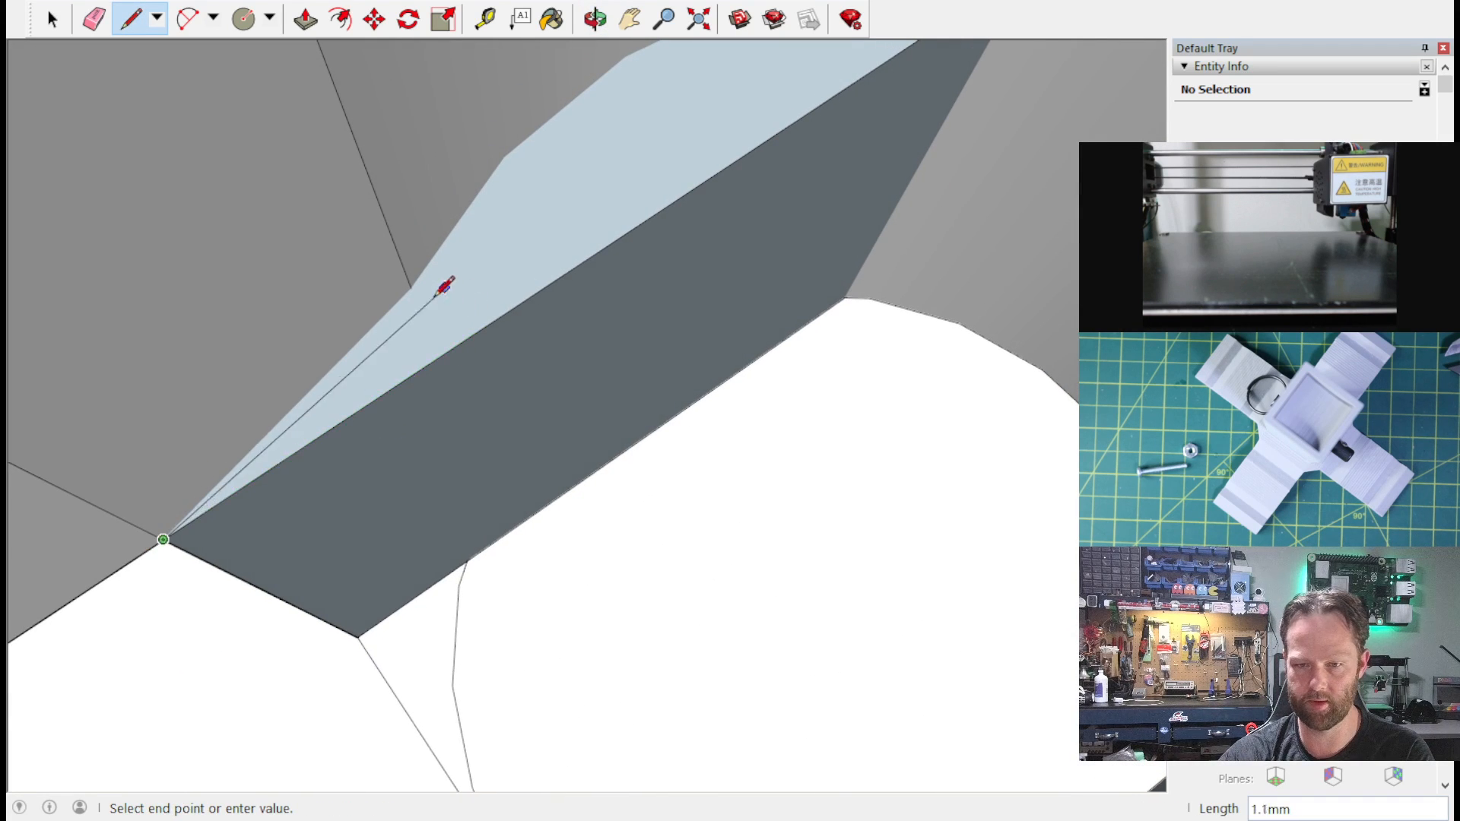
click(411, 289)
click(411, 288)
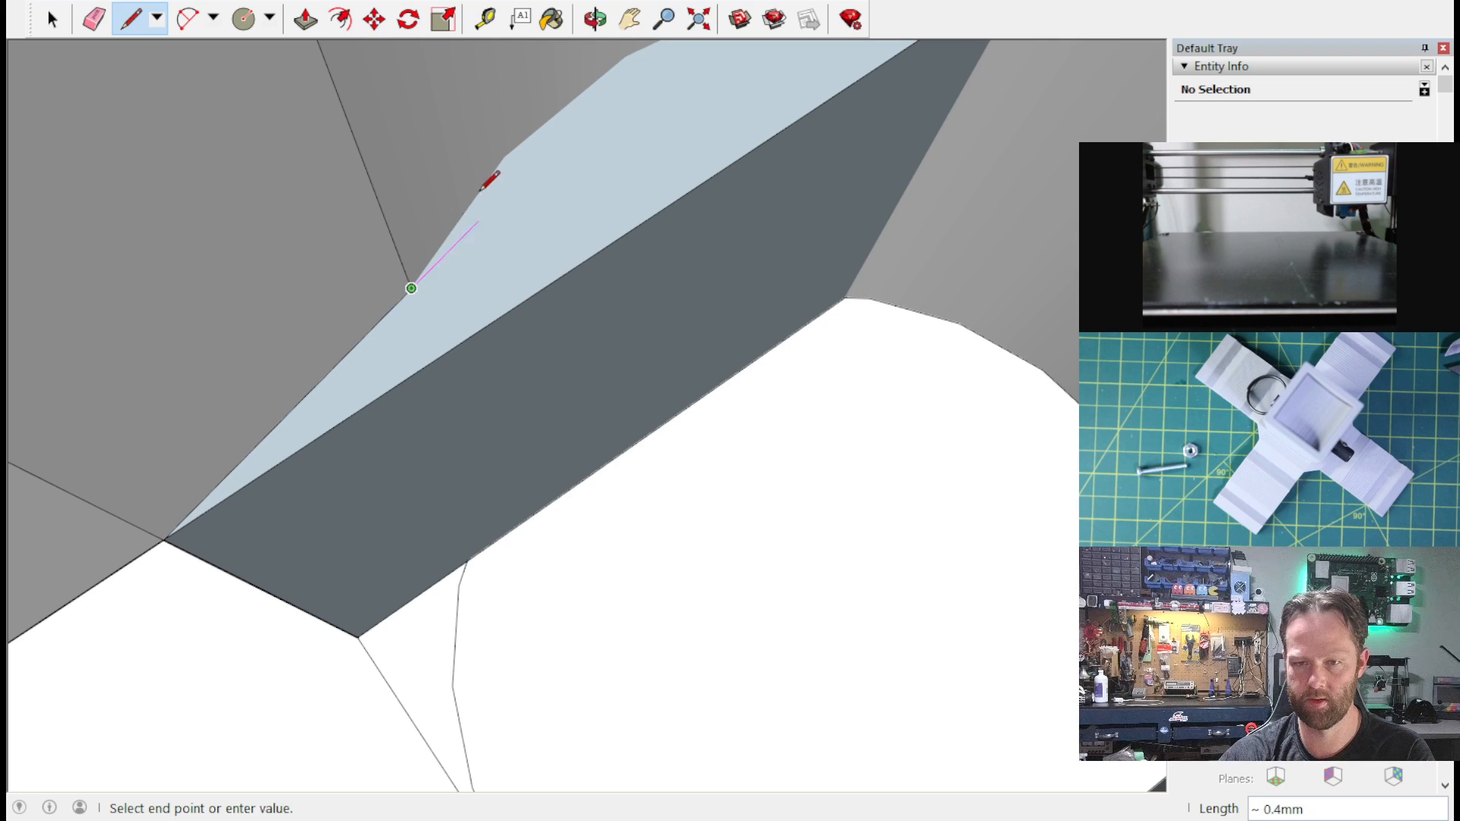
click(505, 155)
middle_drag(688, 140, 549, 222)
click(529, 220)
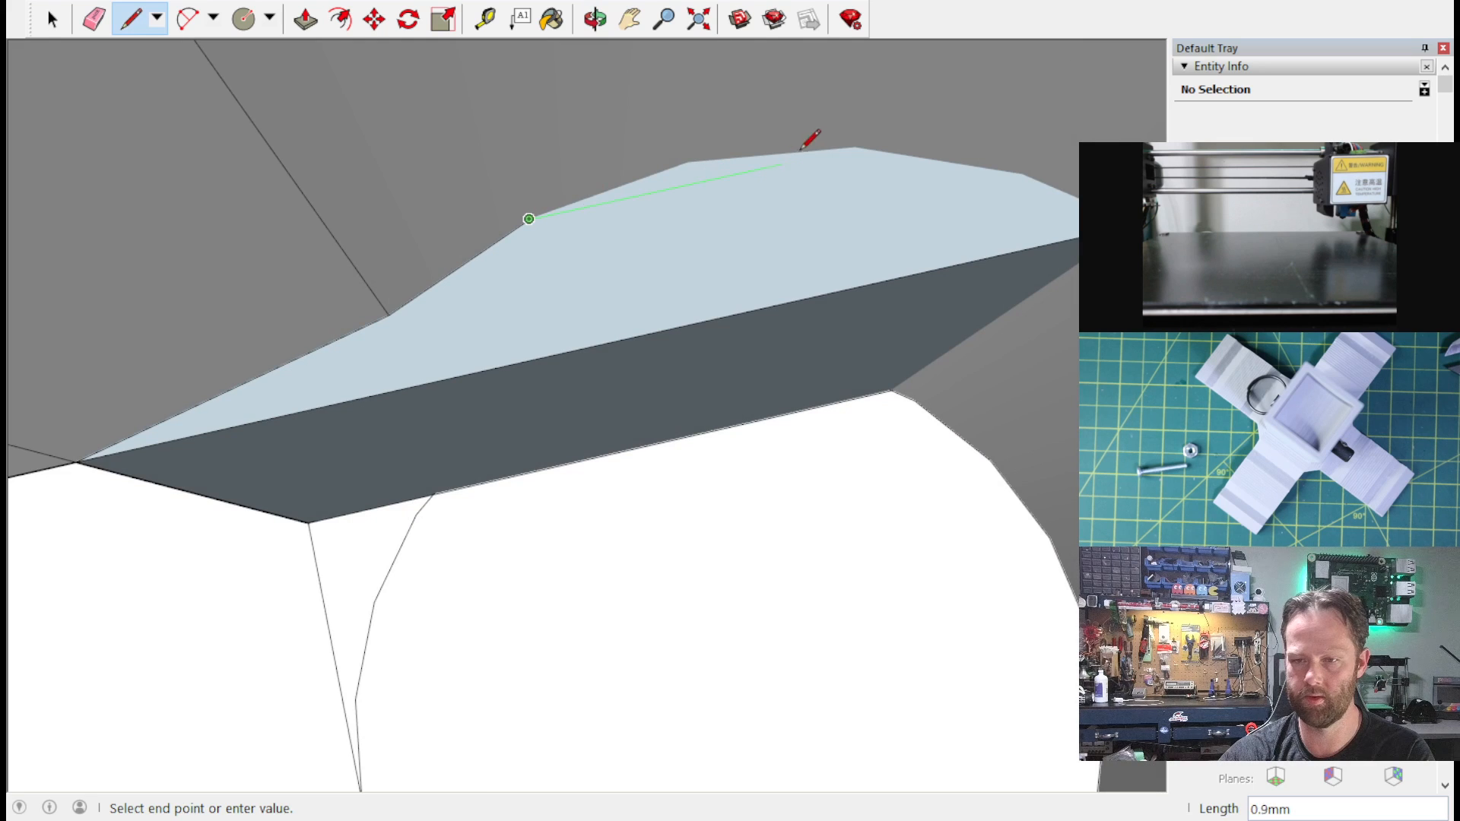
click(688, 162)
click(688, 162)
click(854, 148)
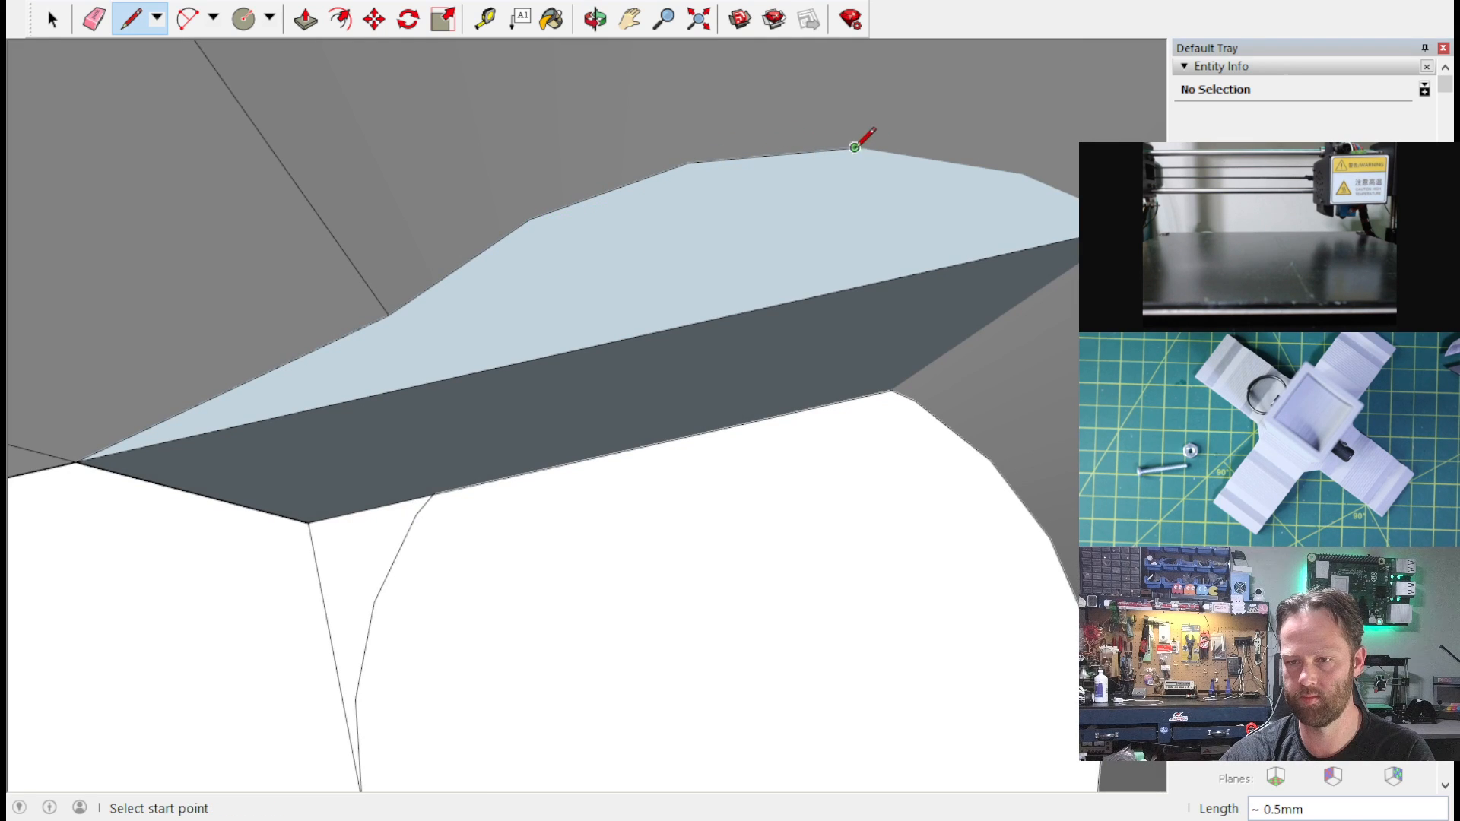
click(854, 147)
click(1021, 175)
click(1021, 175)
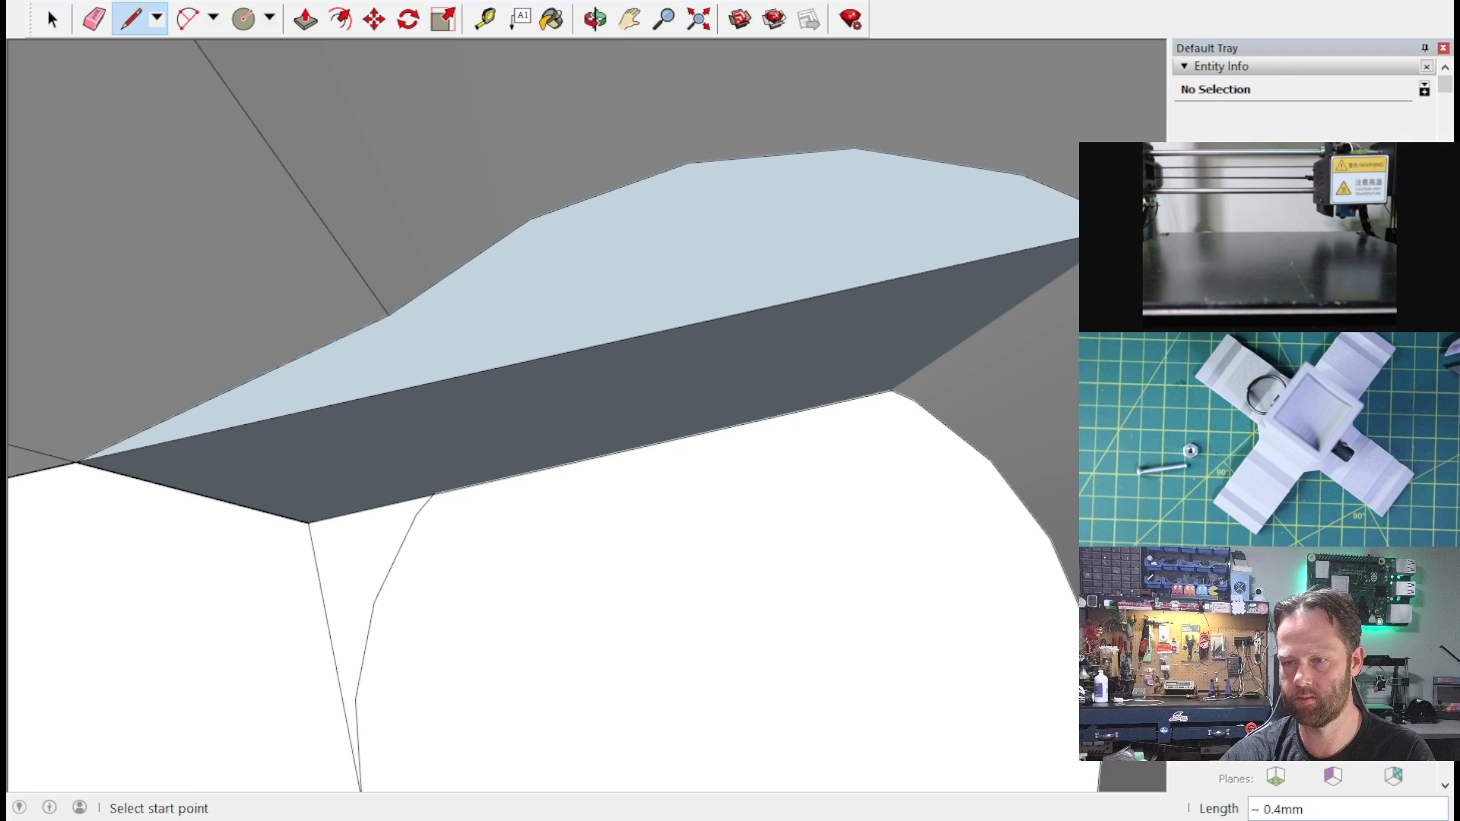
Step: Push the first wing's traced segment down 3.0 mm to the recess floor
click(305, 19)
click(640, 298)
drag(641, 348, 661, 466)
click(659, 464)
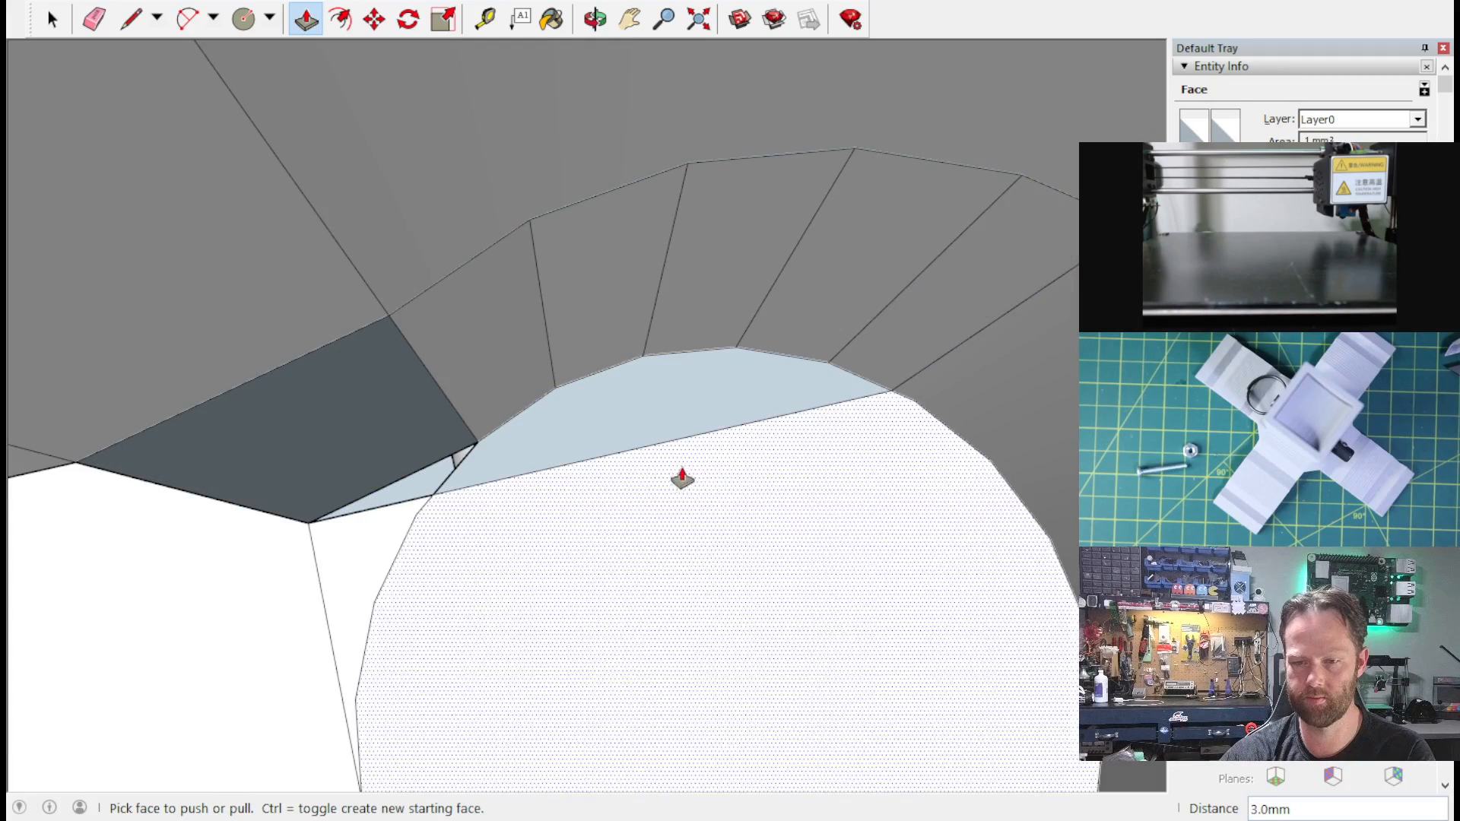
Step: Erase the vertical edges of the leftover wall between the first recess wing and the screw hole to open the passage
middle_drag(594, 486, 132, 135)
click(94, 18)
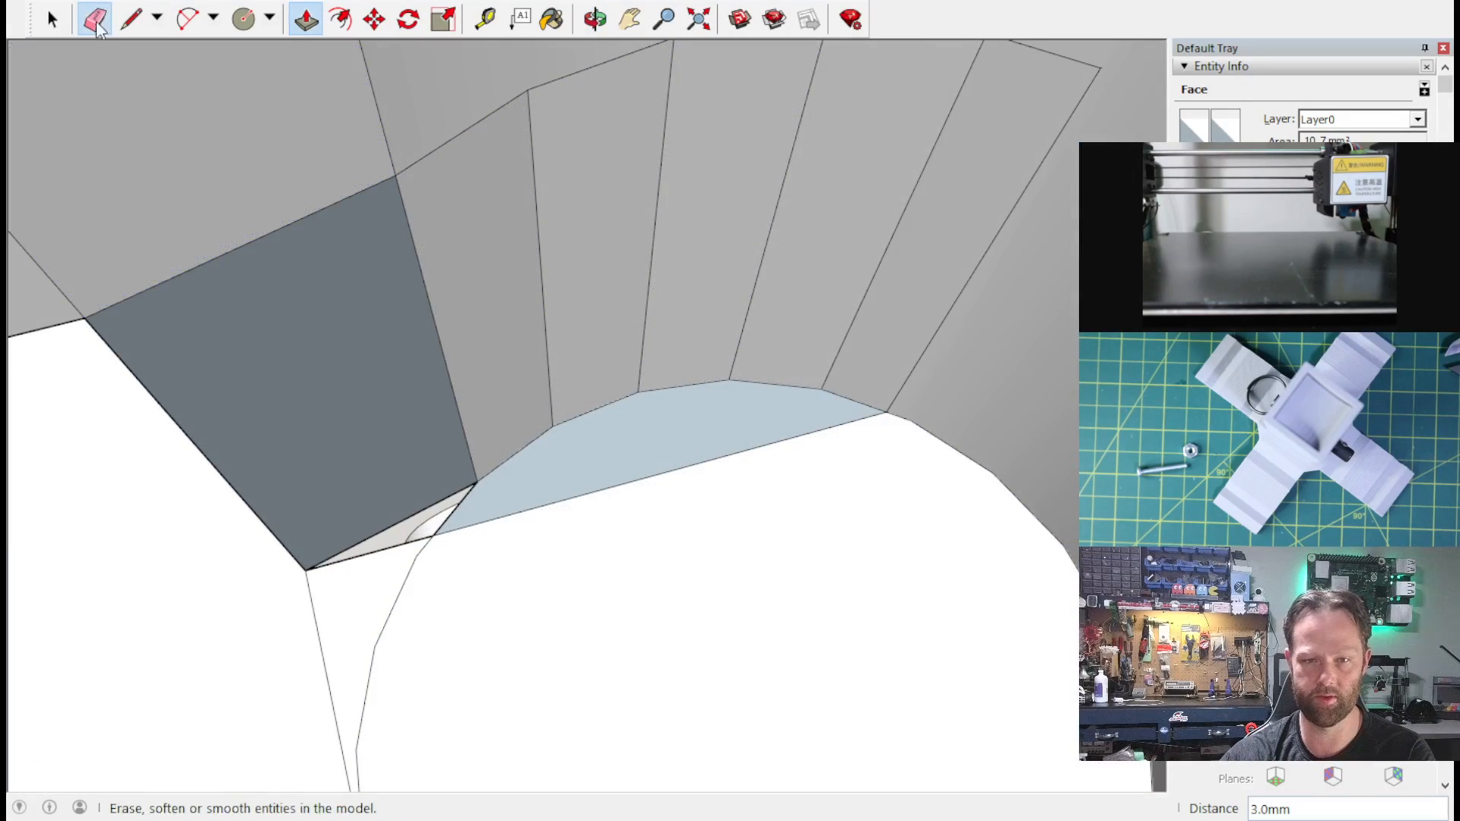
click(172, 417)
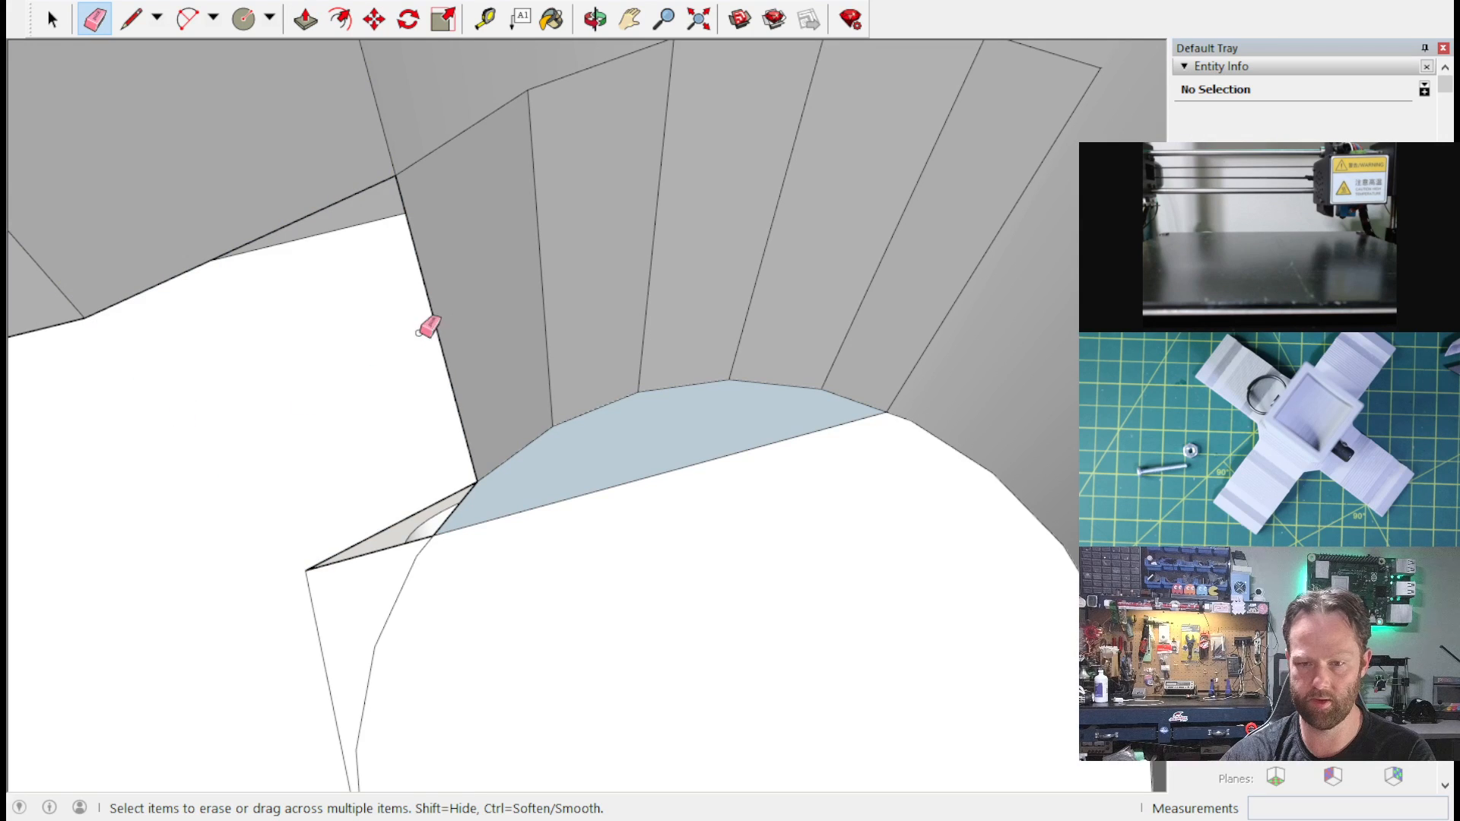
click(436, 318)
click(545, 299)
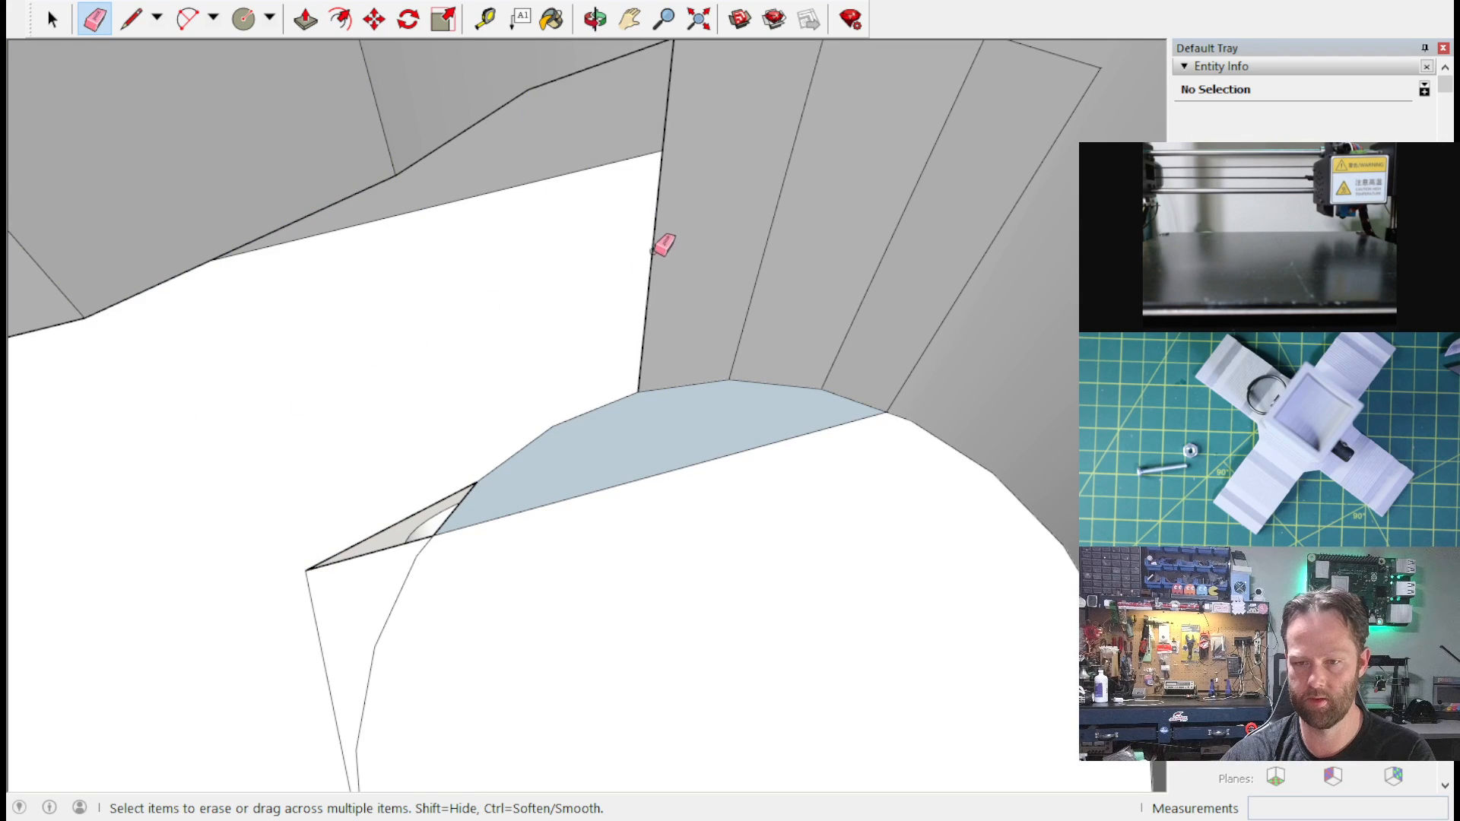
click(659, 249)
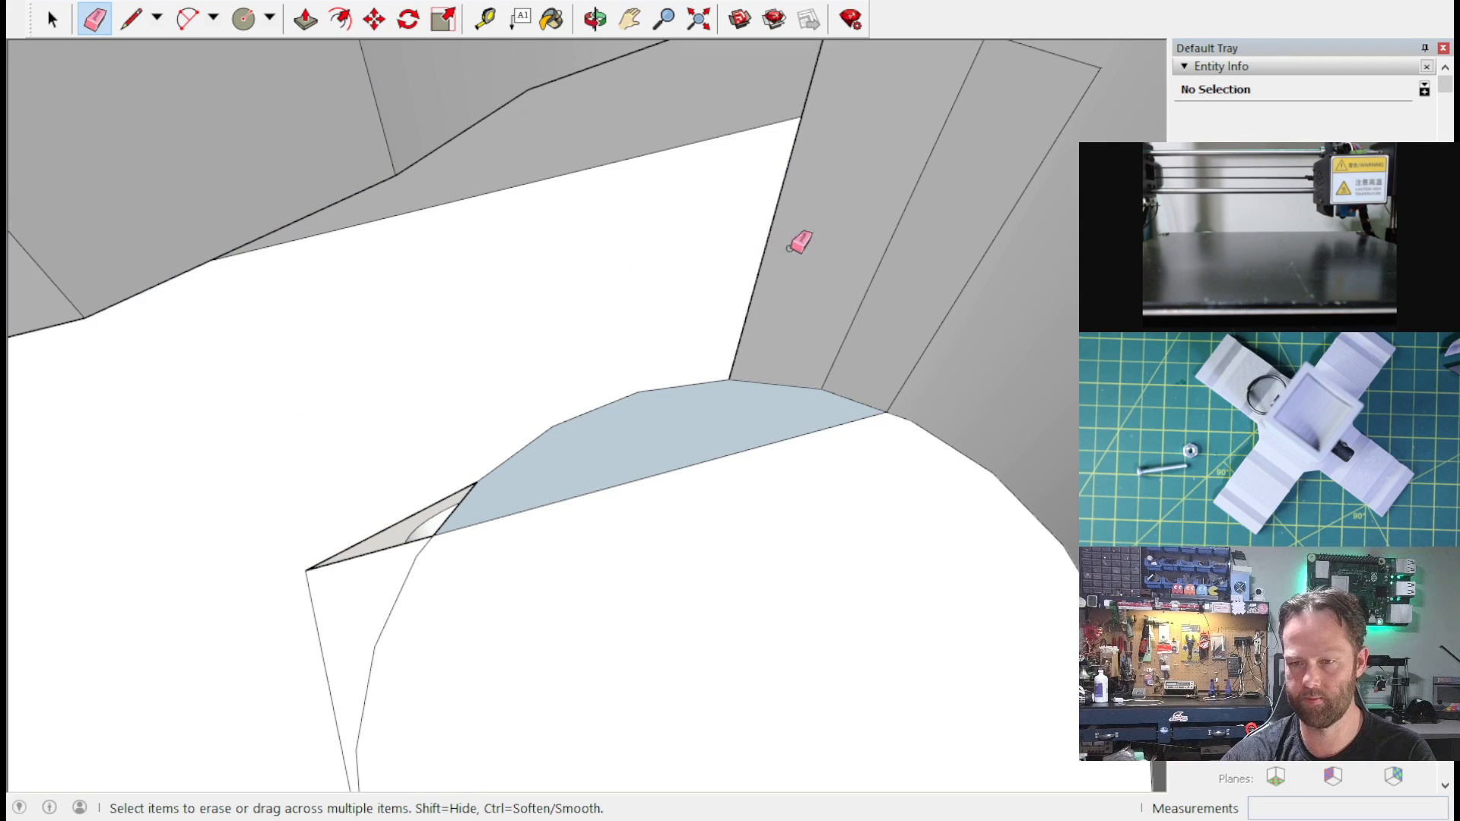
click(790, 246)
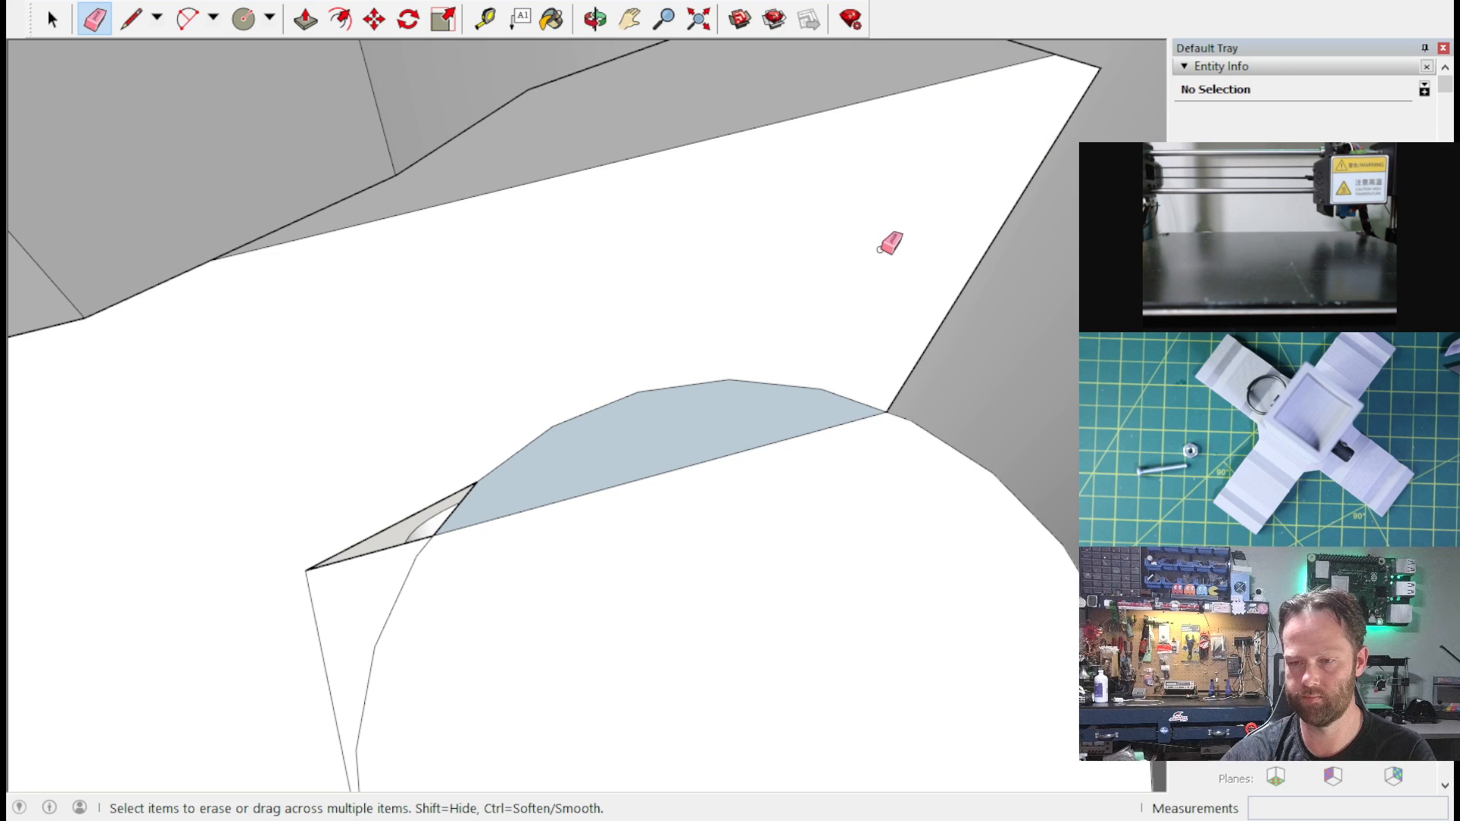
Step: Trace lines along the screw hole's facet edges over the upper face of the opposite recess wing
scroll(889, 243, up, 6)
mouse_move(896, 251)
middle_down()
mouse_move(887, 316)
mouse_move(543, 269)
mouse_move(847, 227)
middle_up()
middle_drag(435, 305, 726, 250)
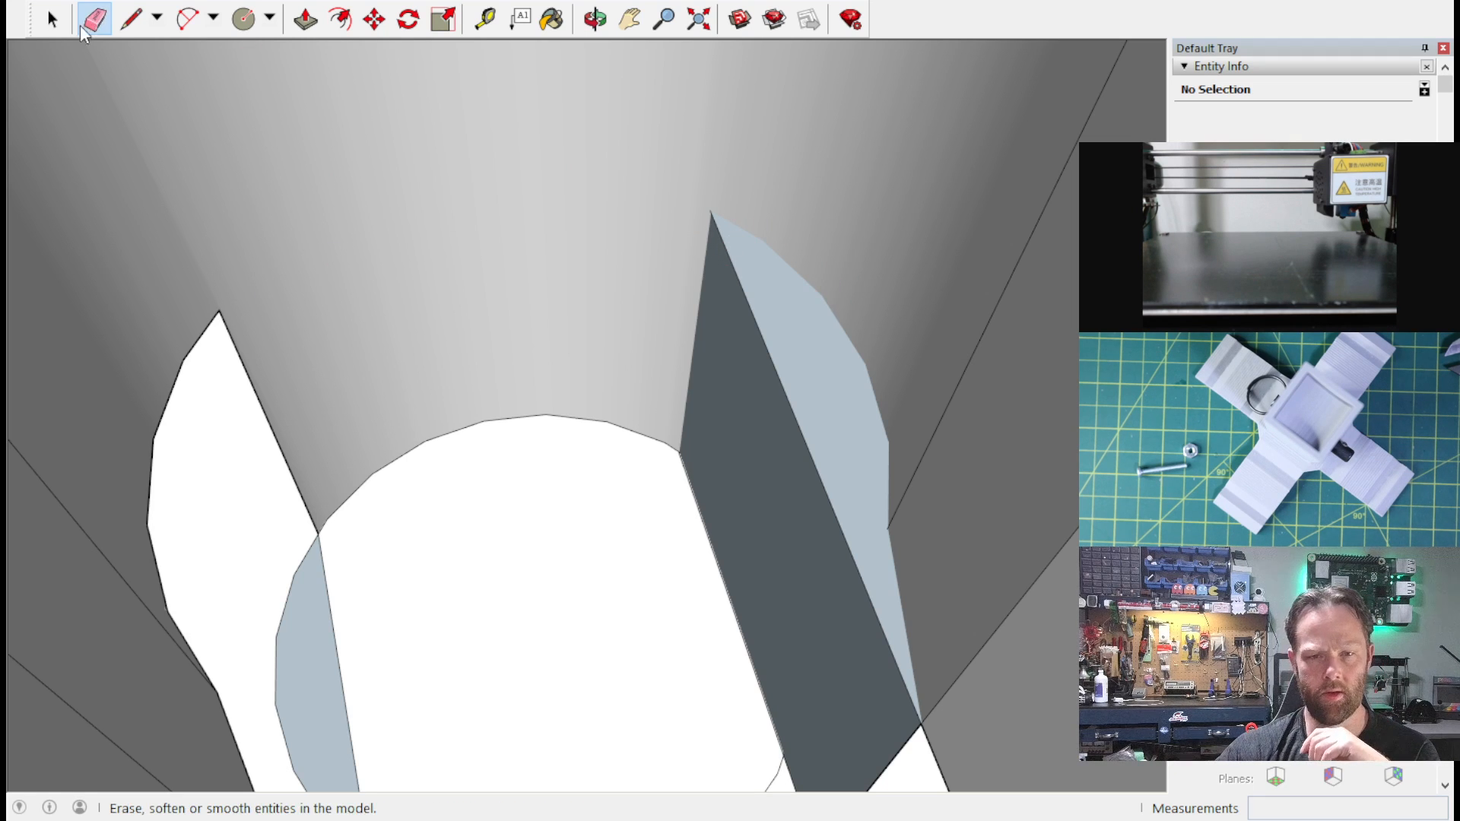
click(131, 18)
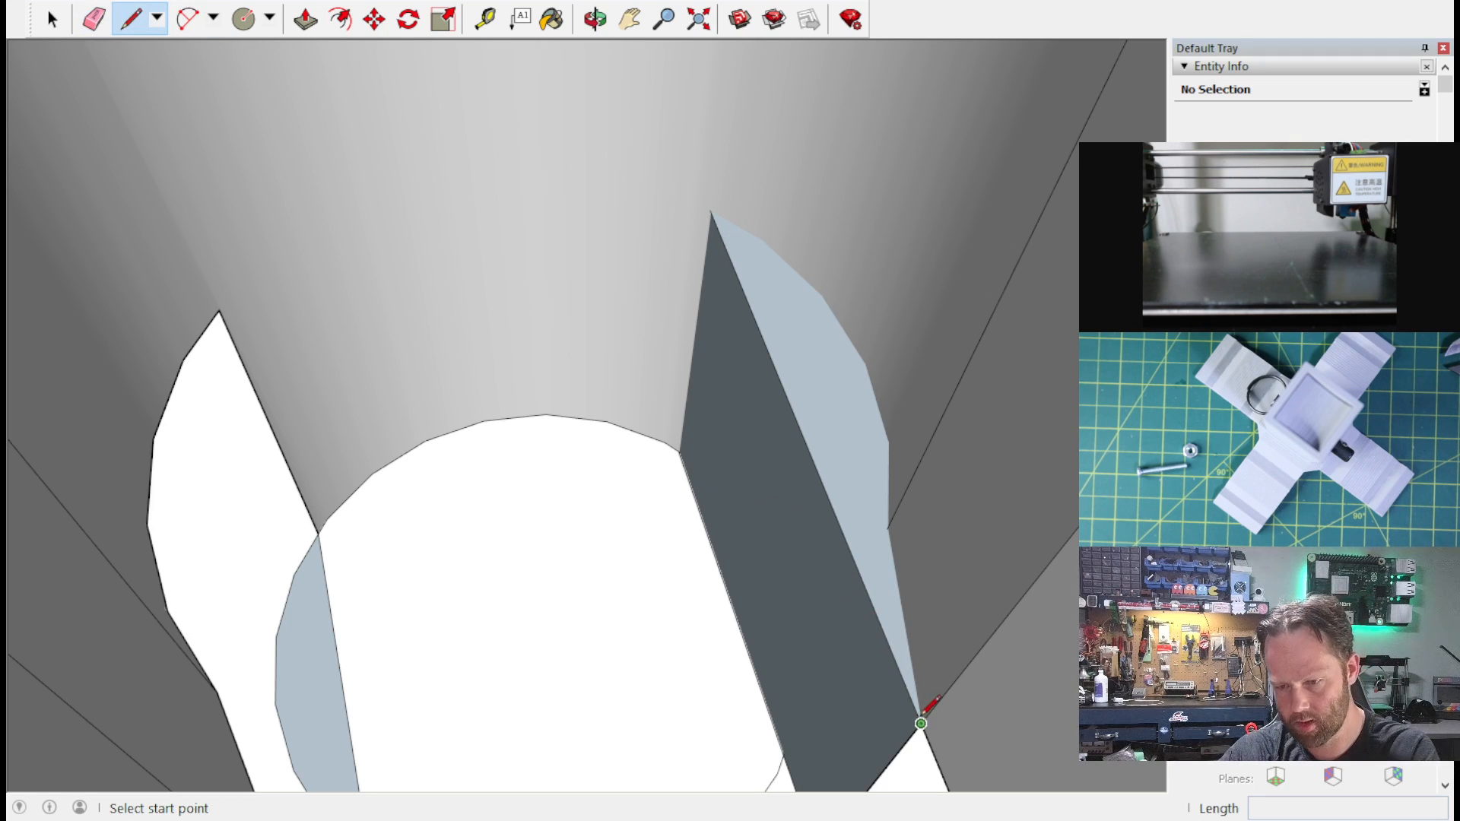
click(921, 724)
click(886, 528)
click(887, 528)
click(888, 444)
click(889, 444)
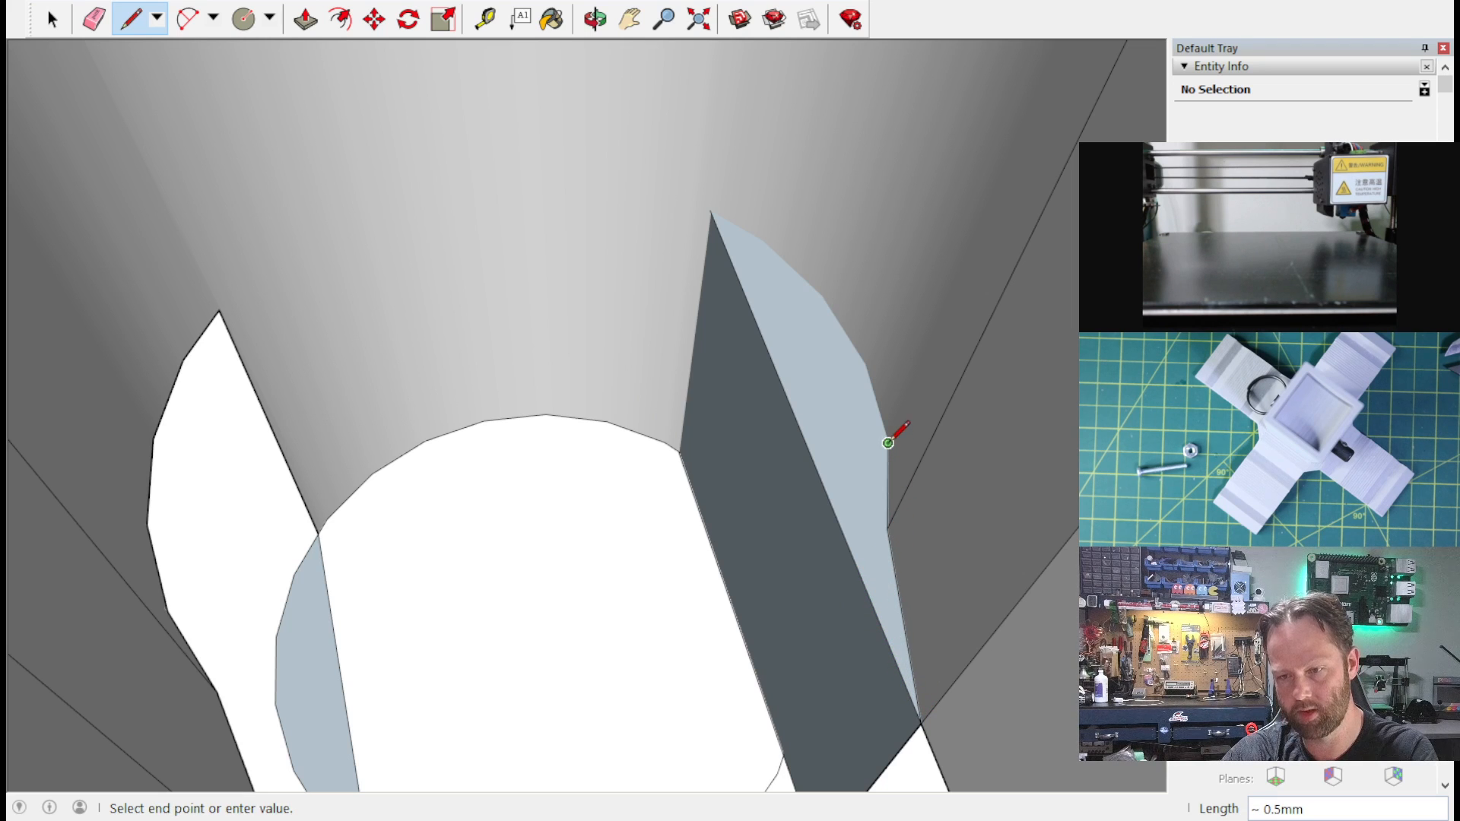
click(867, 365)
click(864, 364)
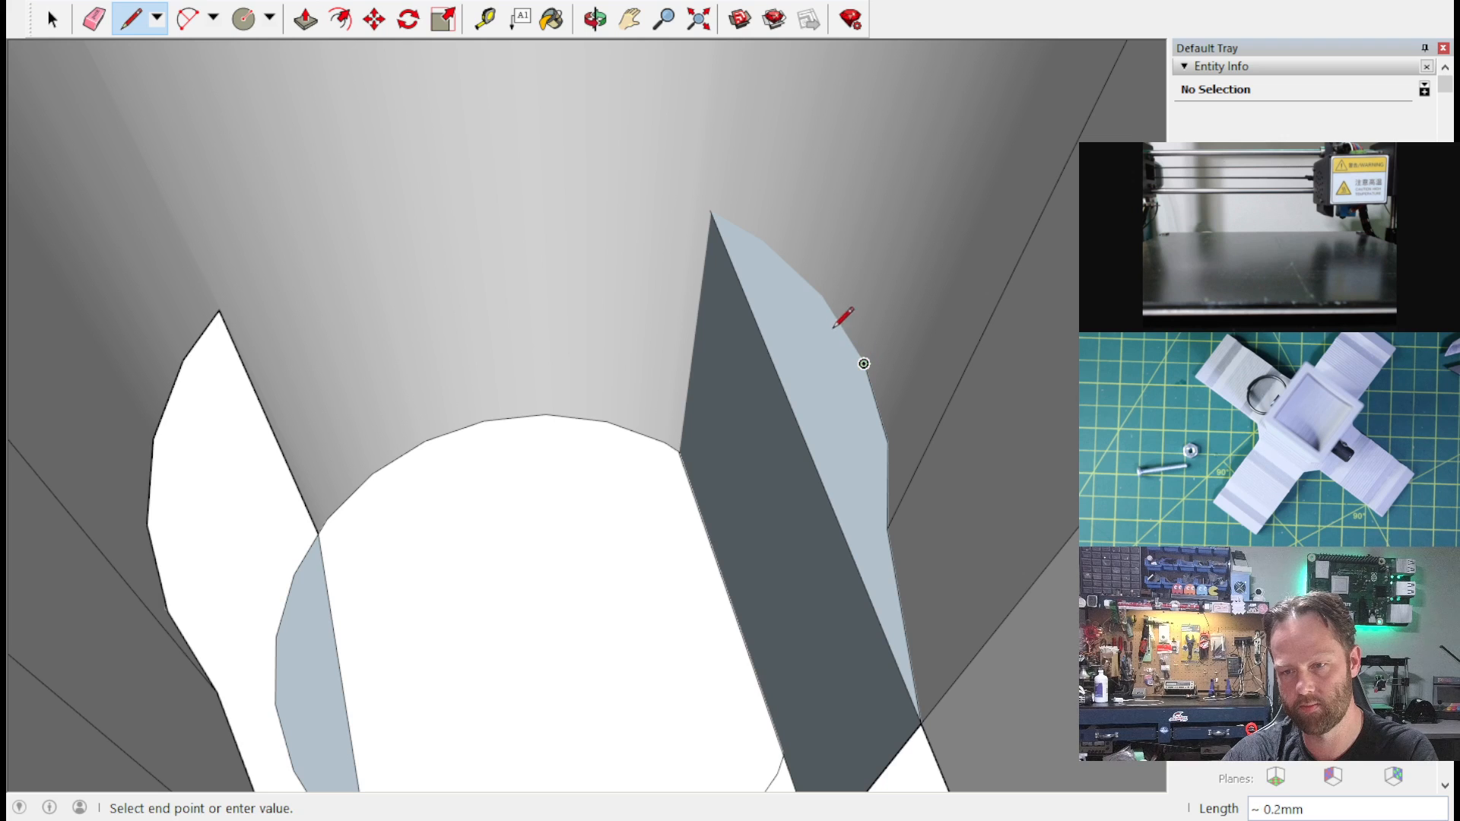
click(820, 295)
click(821, 295)
click(764, 241)
click(761, 241)
click(712, 213)
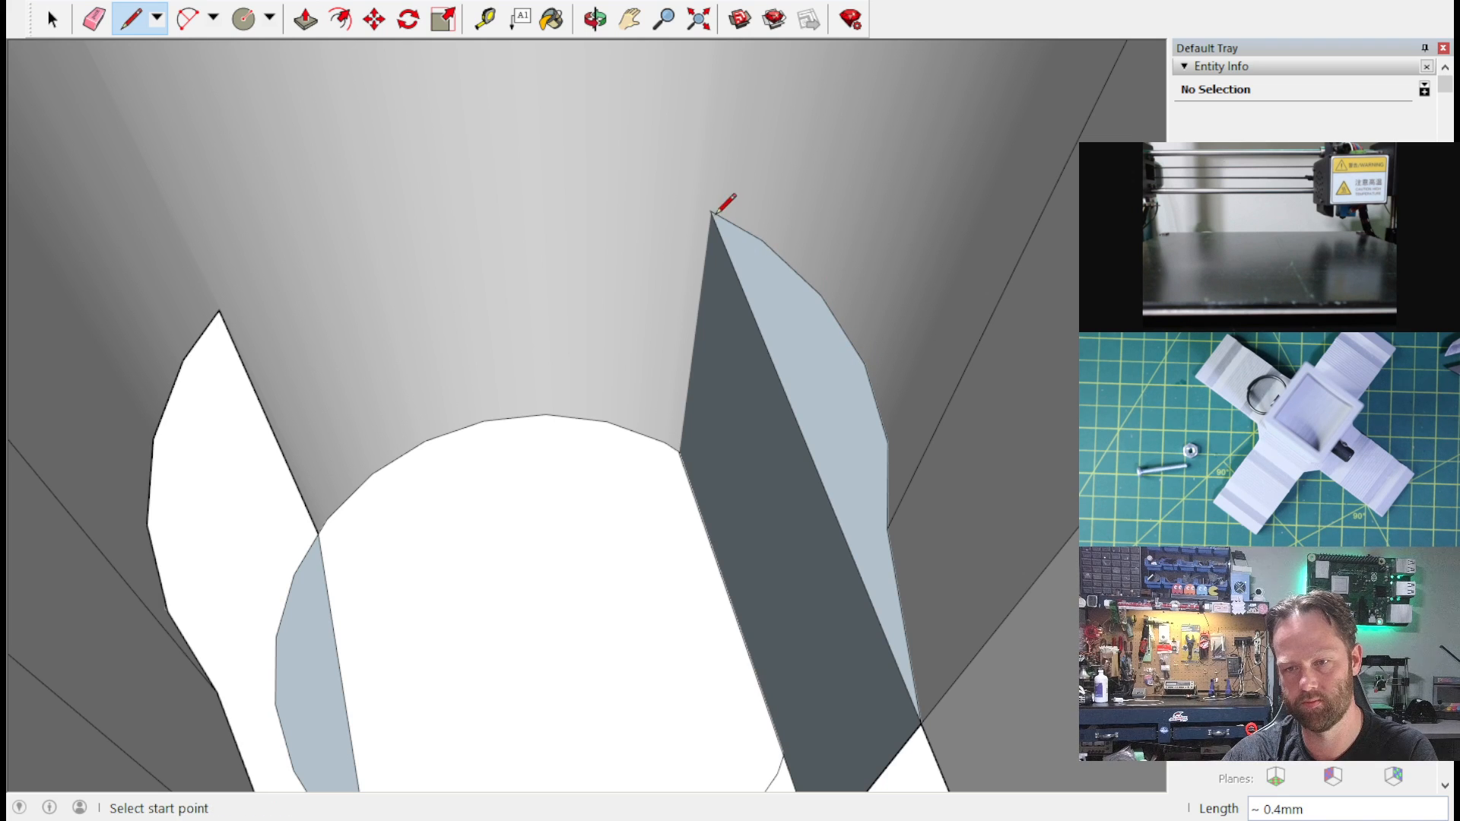
Step: Push the opposite wing's traced segment down 3.0 mm to the recess floor
click(305, 18)
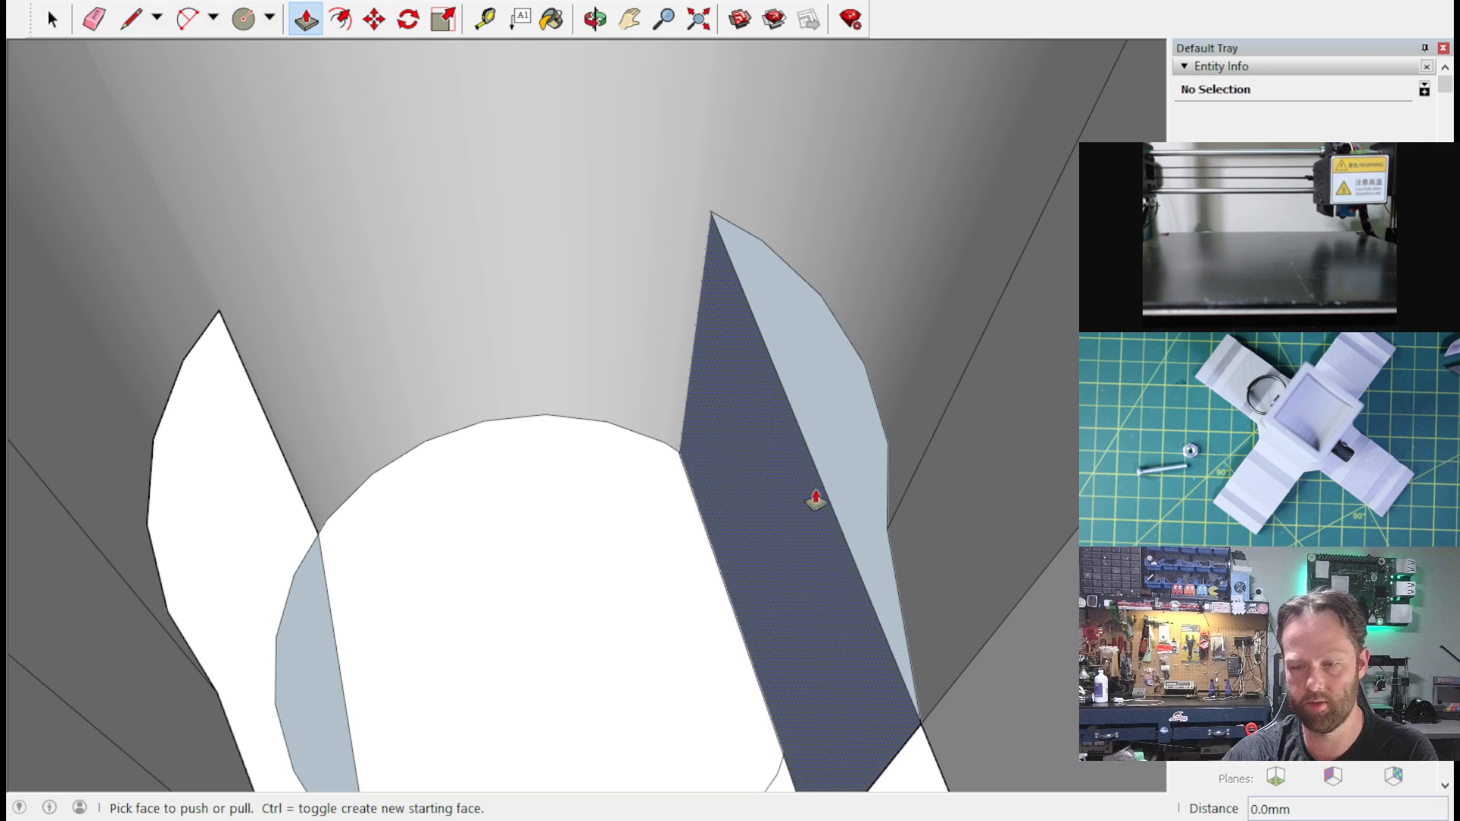
click(837, 405)
click(747, 612)
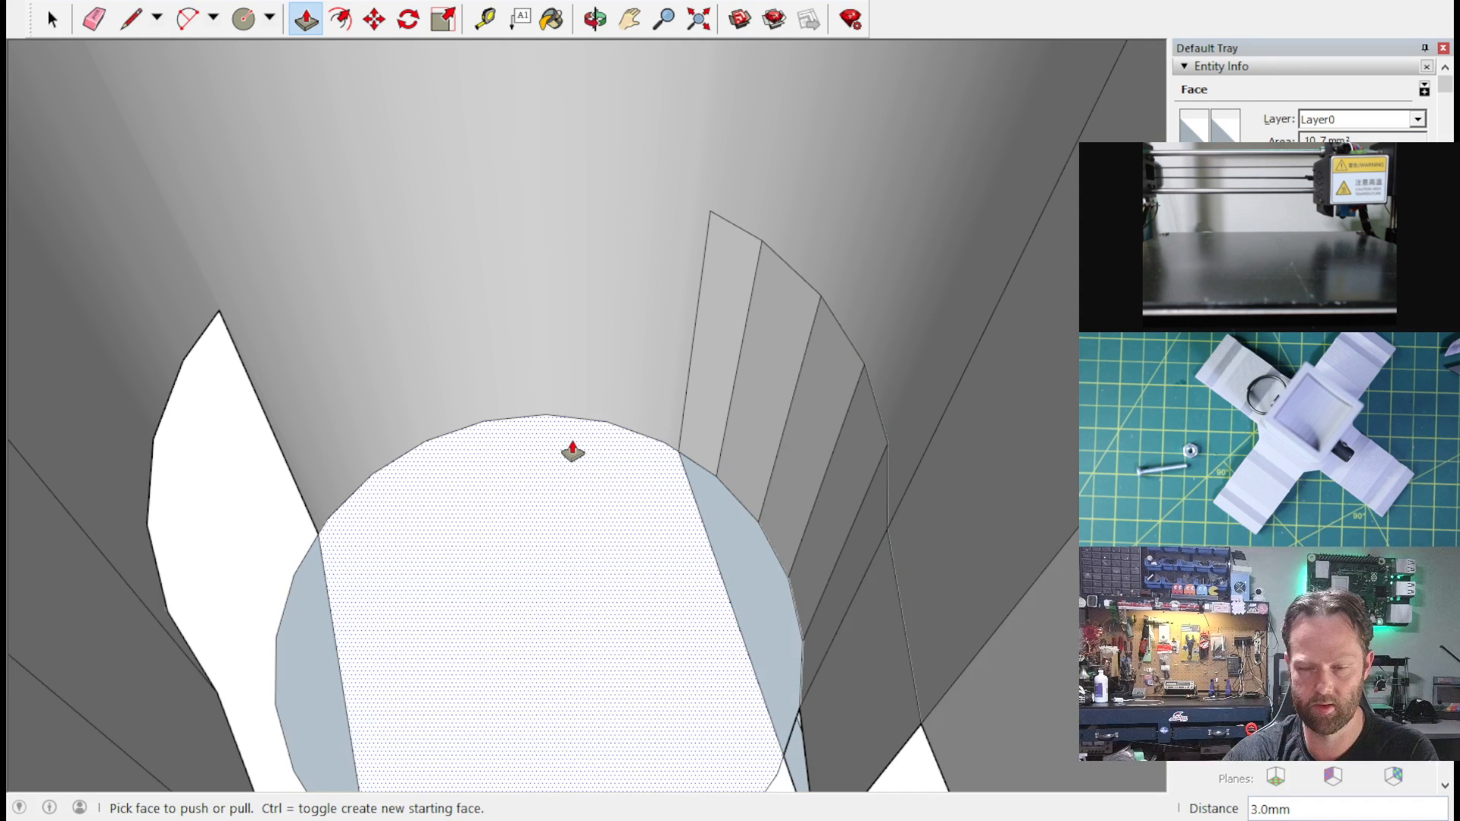
Step: Erase the vertical edges of the leftover wall between the opposite recess wing and the screw hole
middle_drag(813, 568, 576, 170)
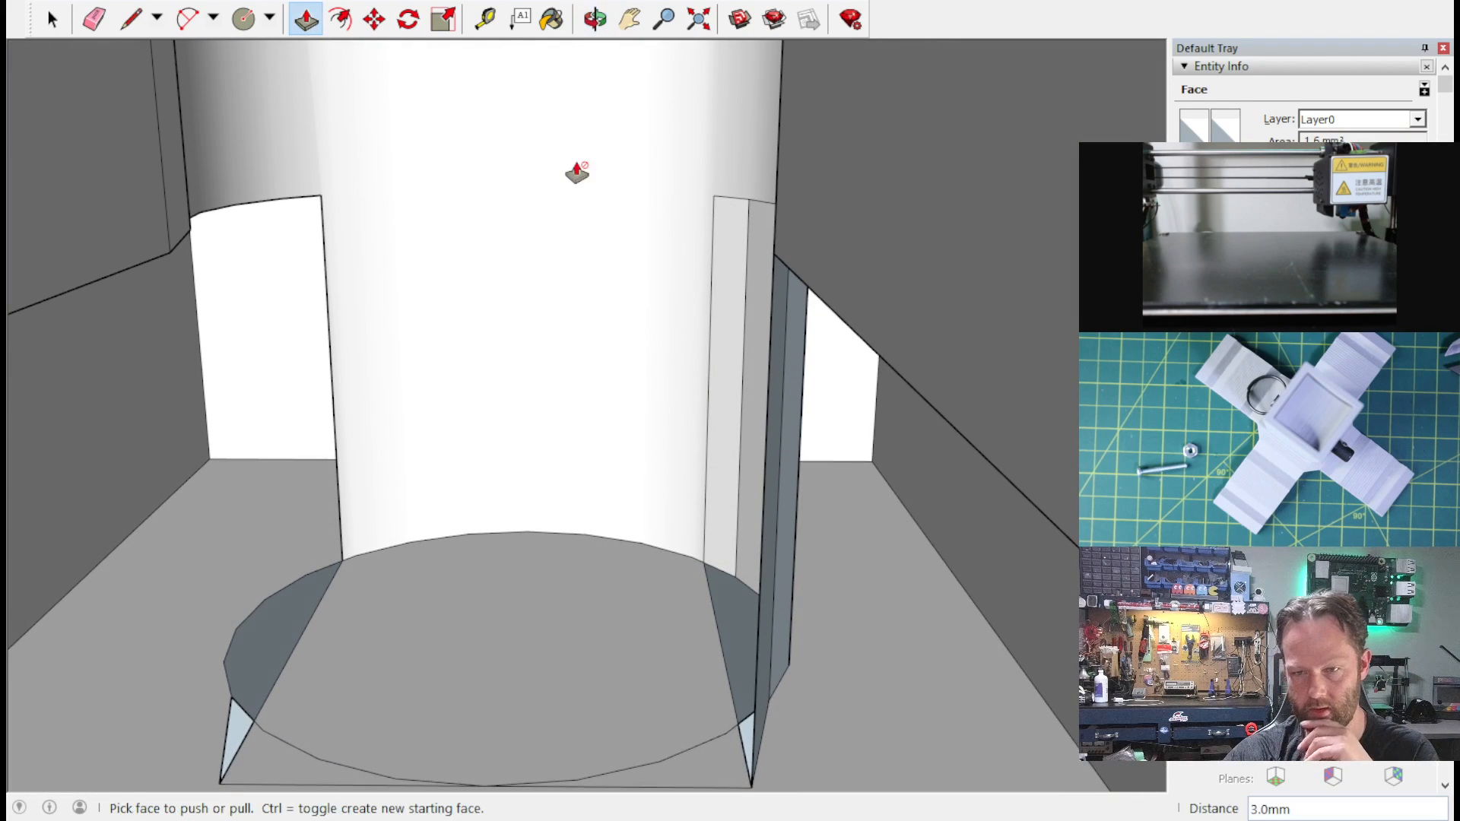
click(94, 18)
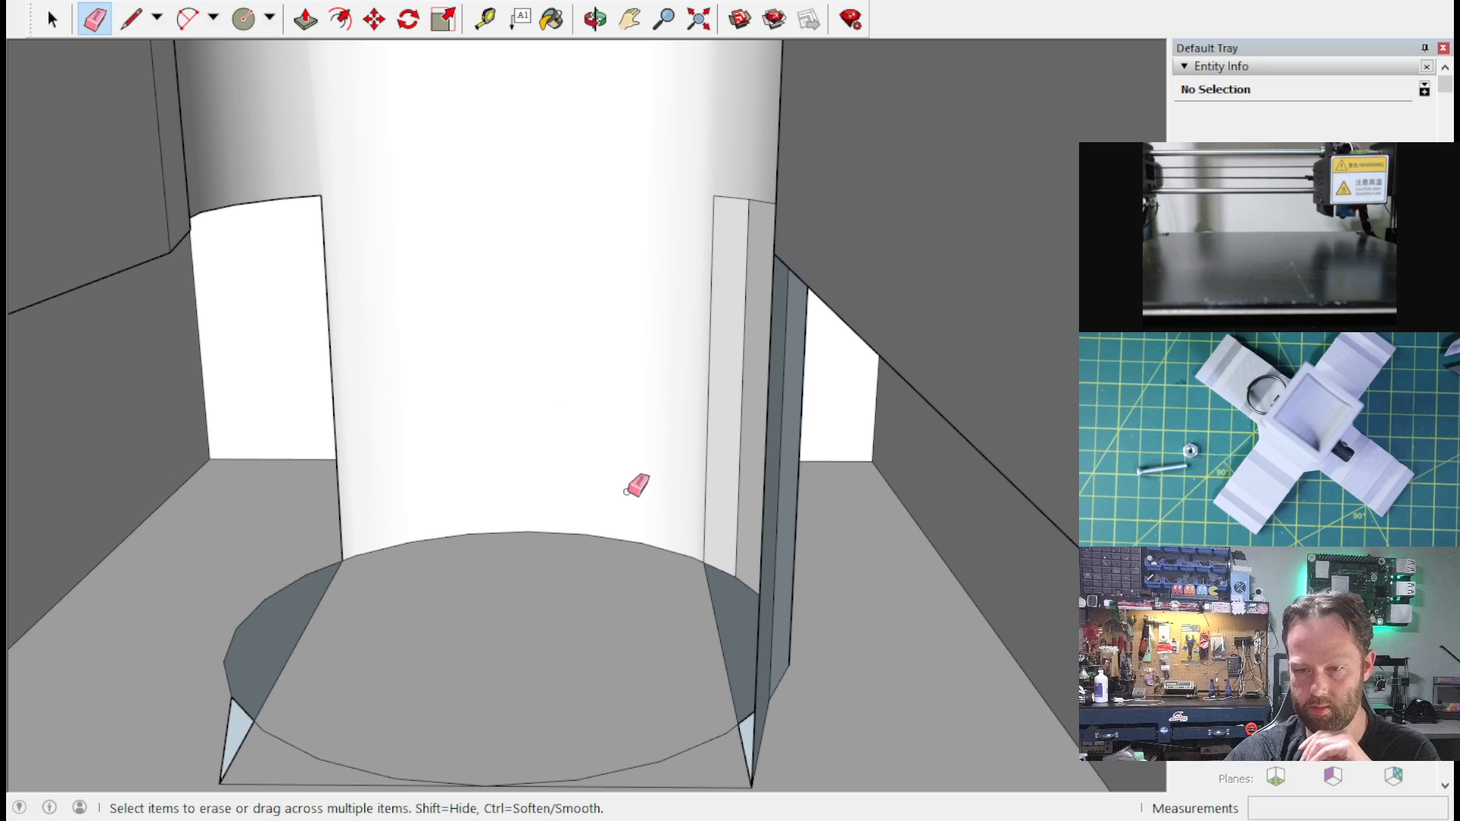
click(767, 568)
click(773, 542)
click(798, 513)
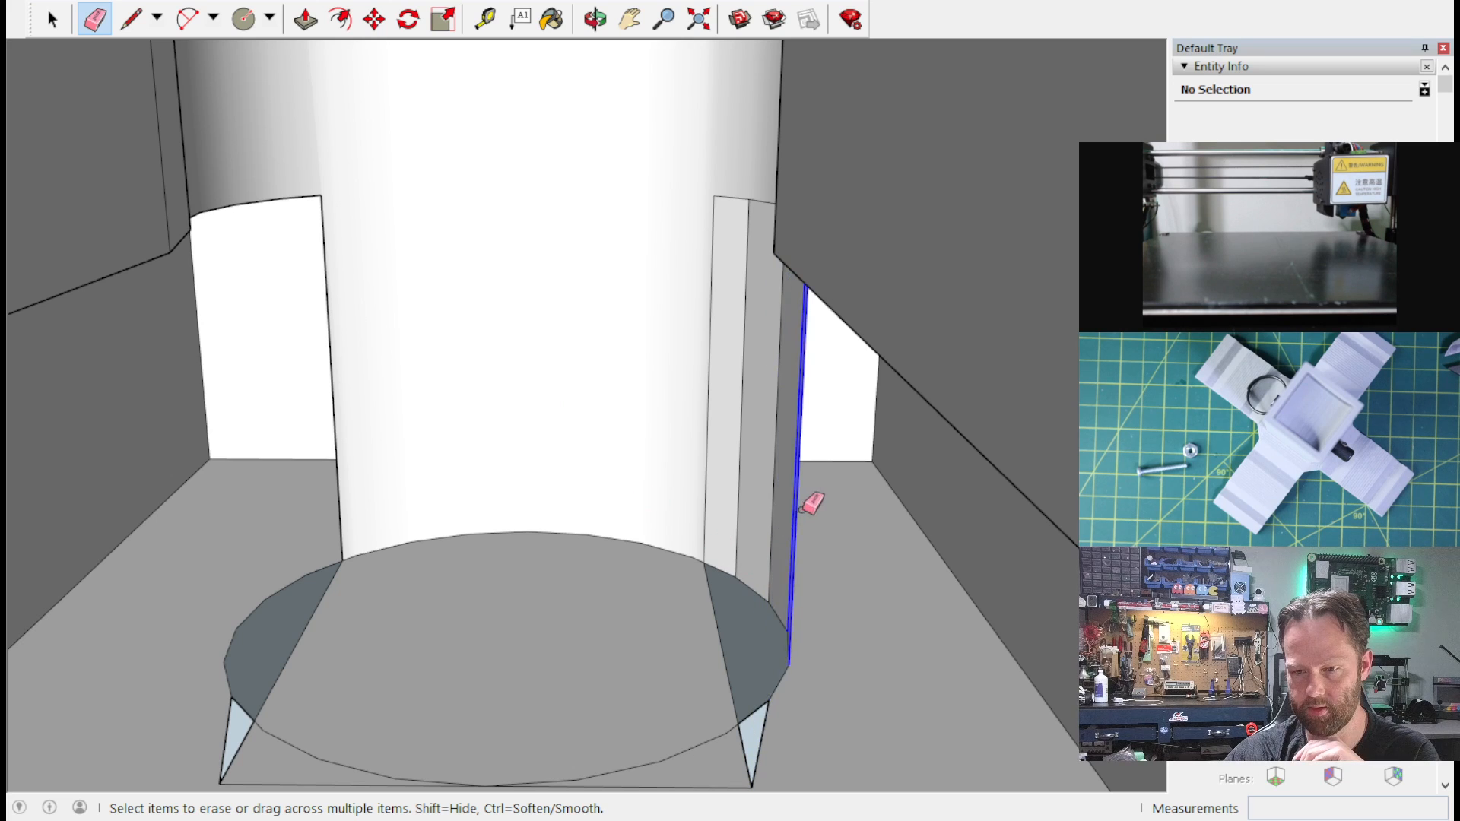
click(772, 498)
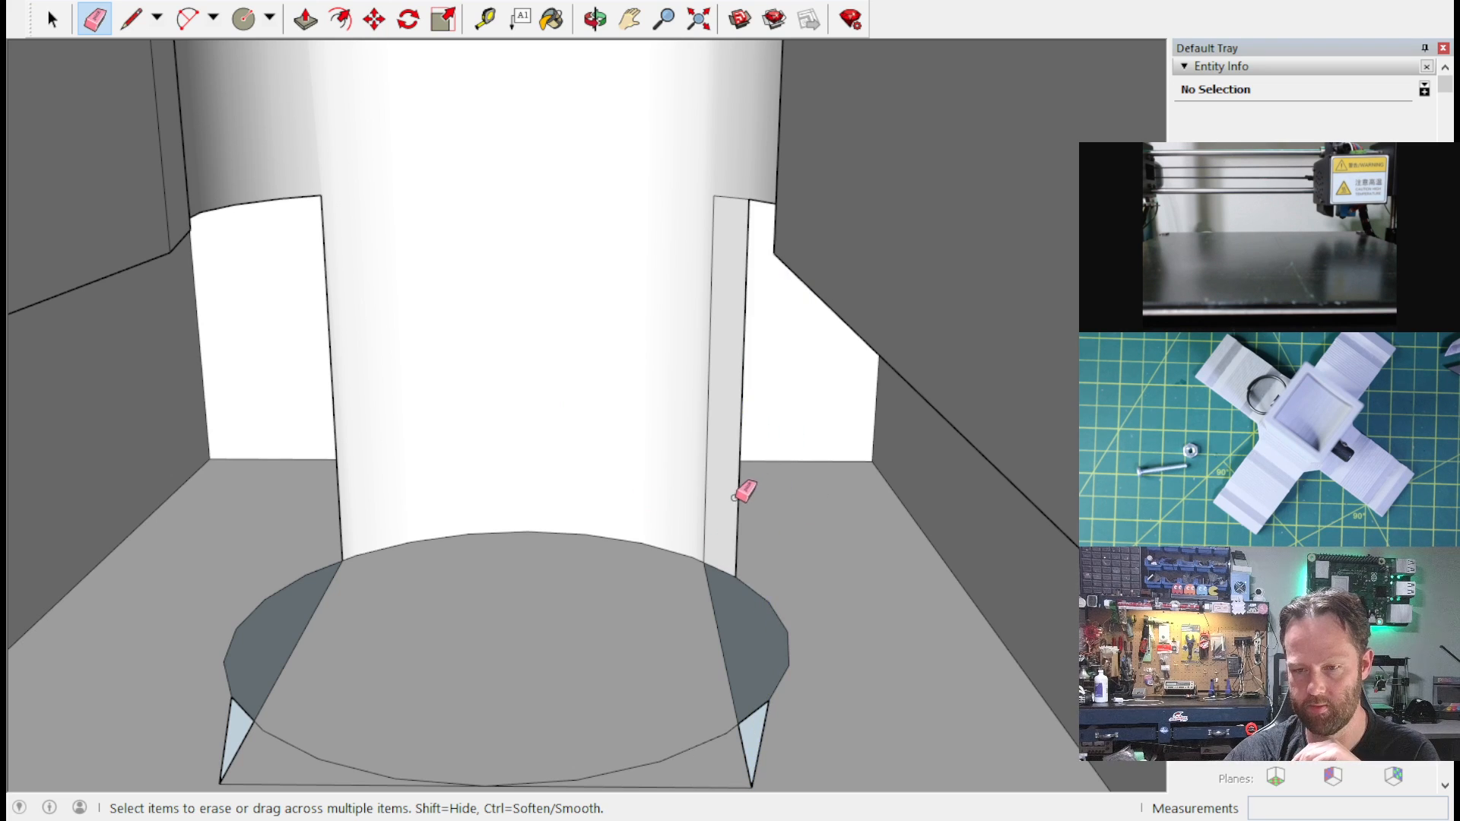
click(737, 499)
Step: Draw connected lines around the back of the screw hole, joining the upper inner corners of the two wing openings
mouse_move(670, 371)
middle_down()
mouse_move(659, 424)
mouse_move(603, 241)
mouse_move(554, 220)
mouse_move(781, 432)
middle_up()
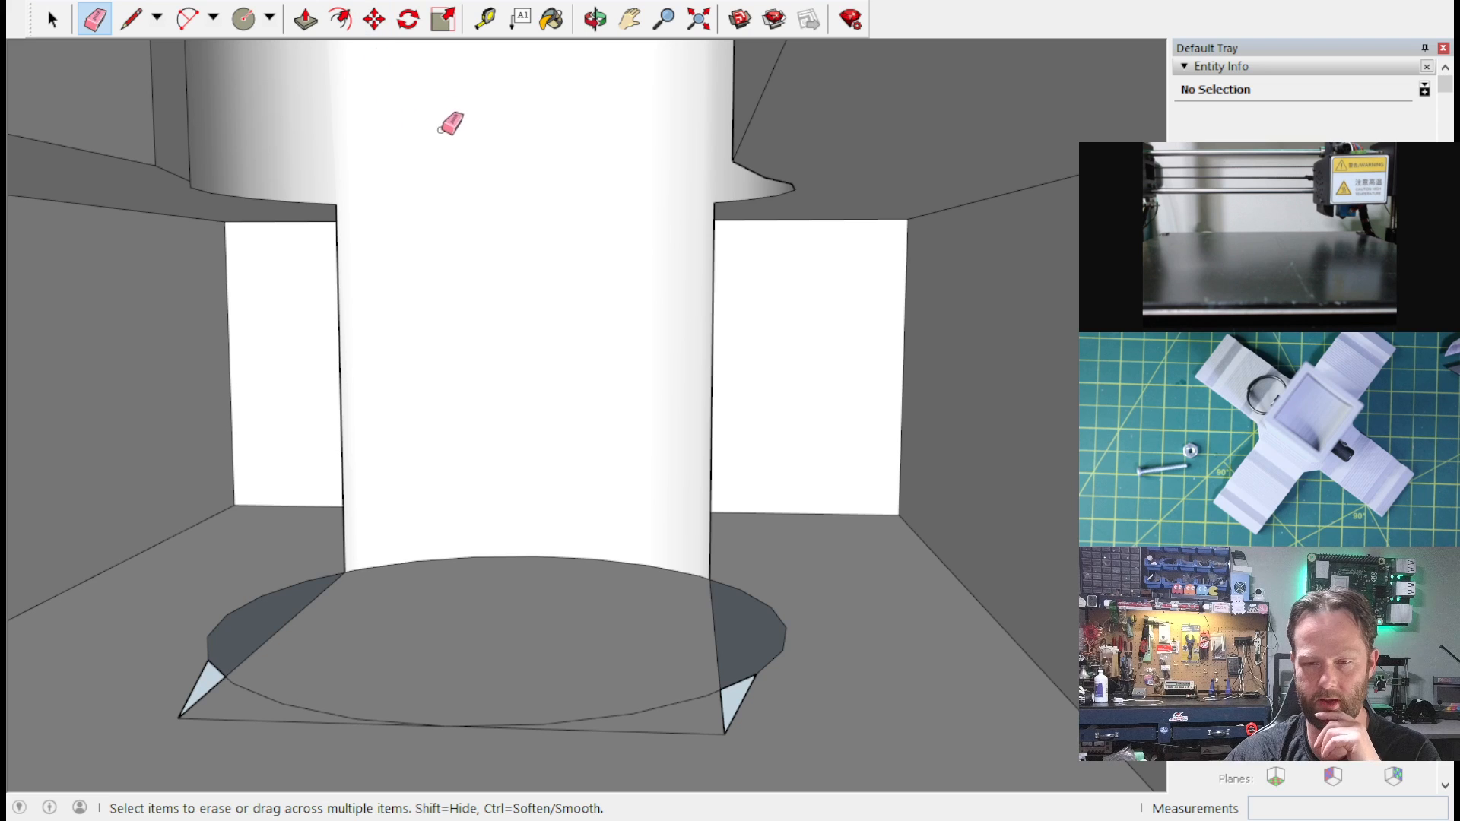
mouse_move(477, 143)
middle_down()
mouse_move(544, 443)
mouse_move(509, 368)
mouse_move(545, 238)
mouse_move(547, 378)
mouse_move(441, 209)
middle_up()
scroll(509, 346, down, 5)
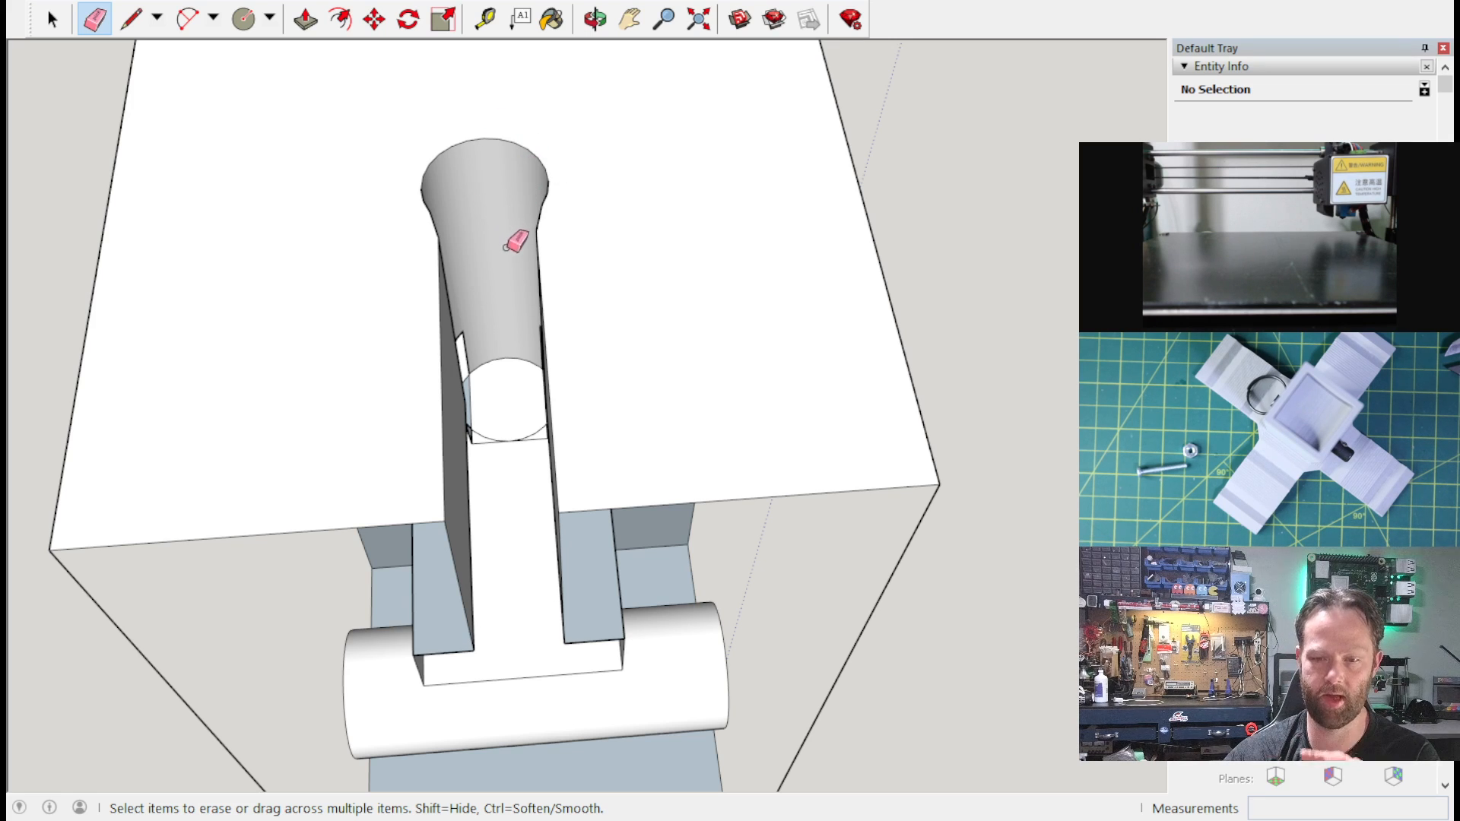
scroll(500, 252, up, 3)
scroll(525, 388, up, 2)
scroll(329, 215, up, 3)
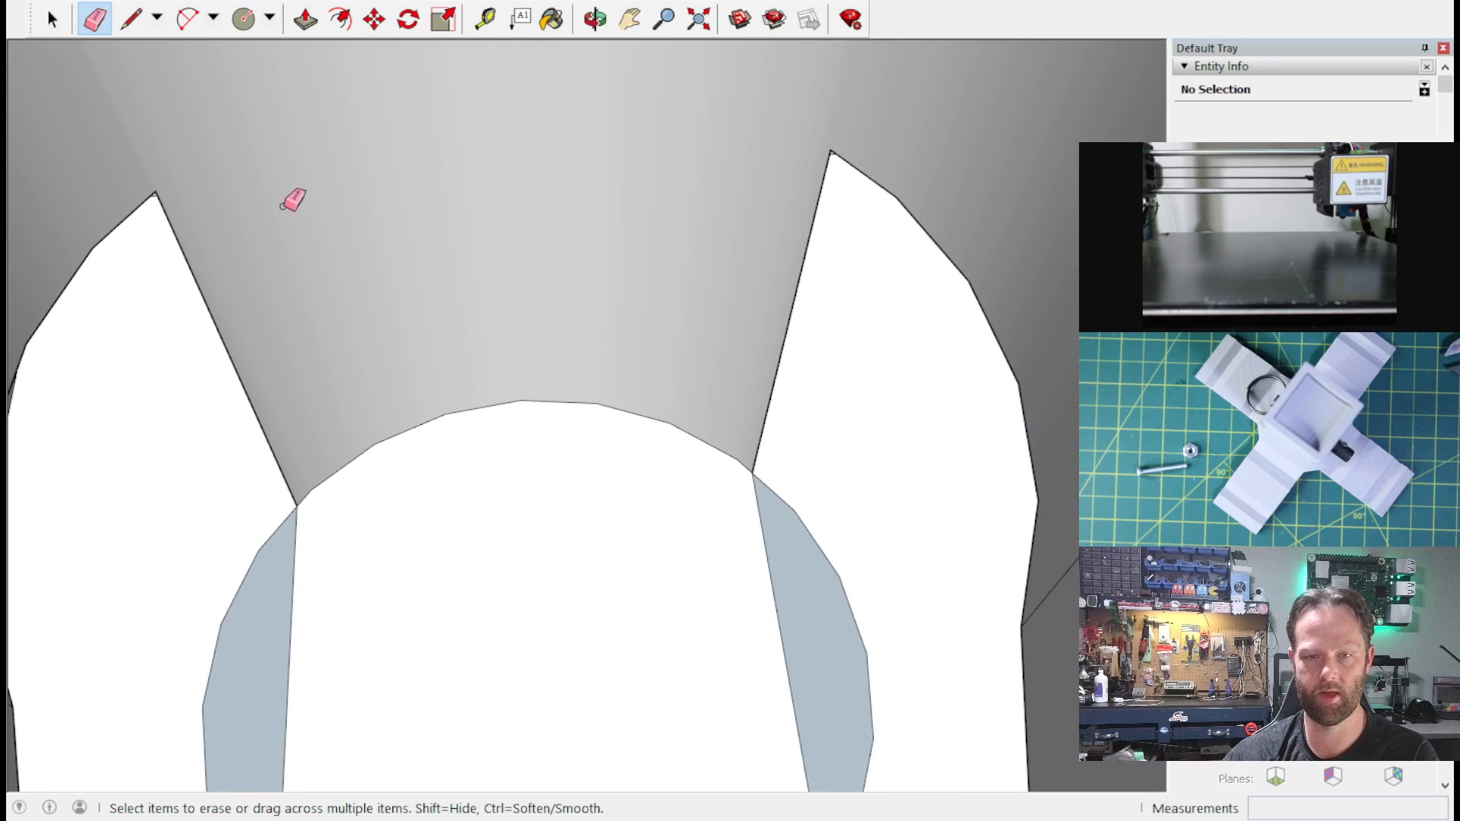
click(131, 19)
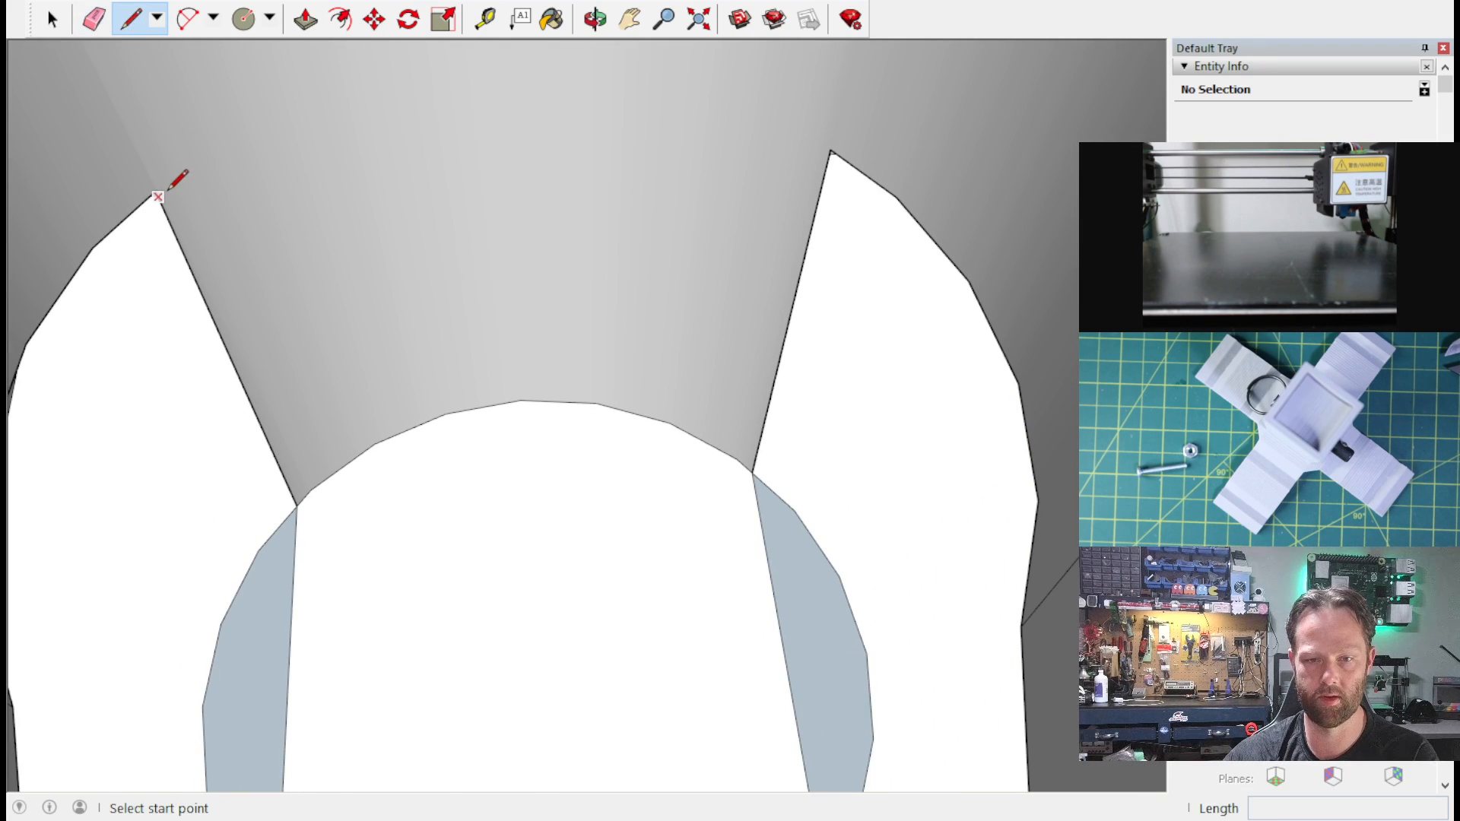
click(155, 190)
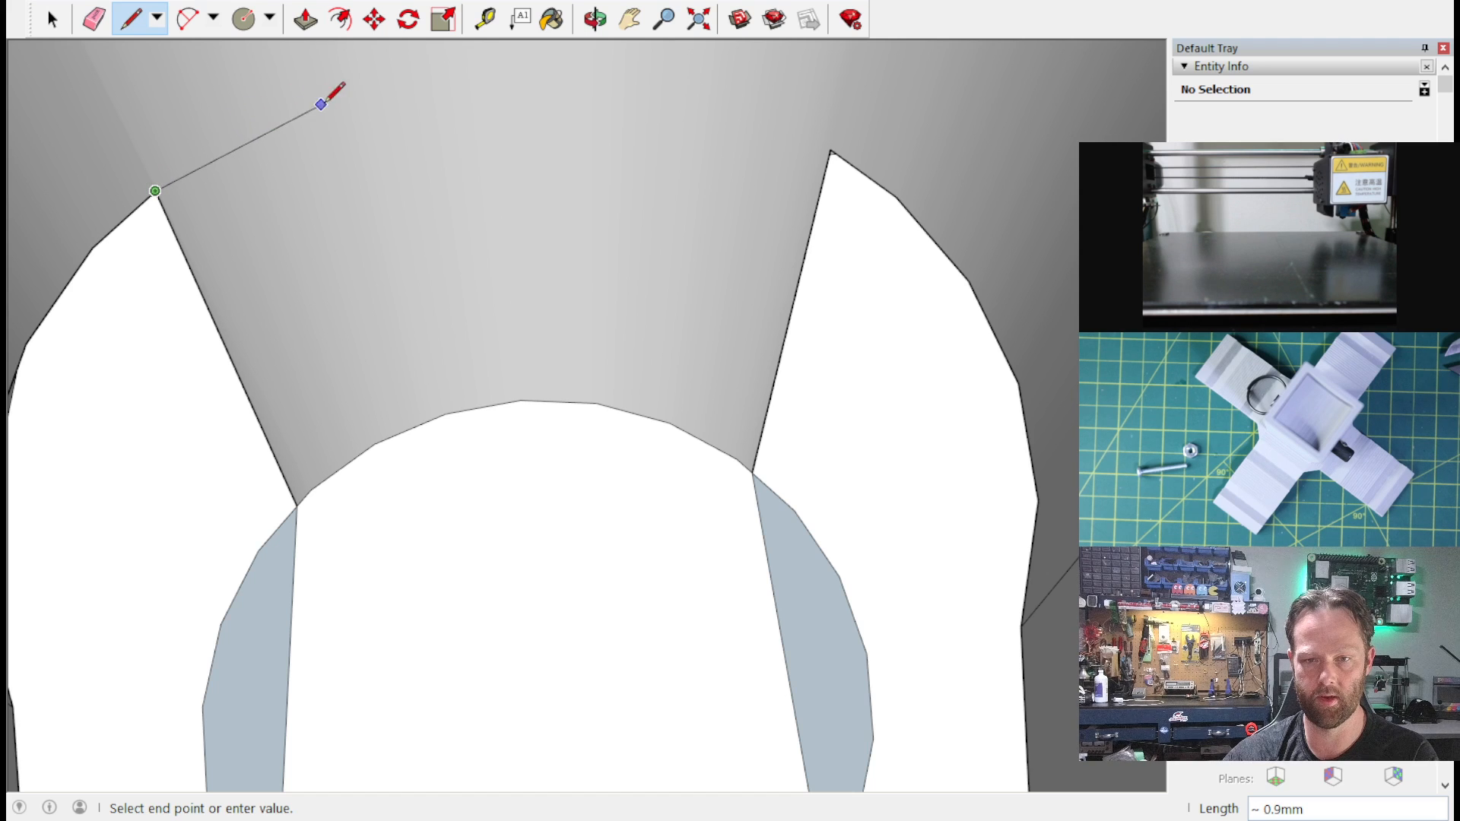
click(274, 114)
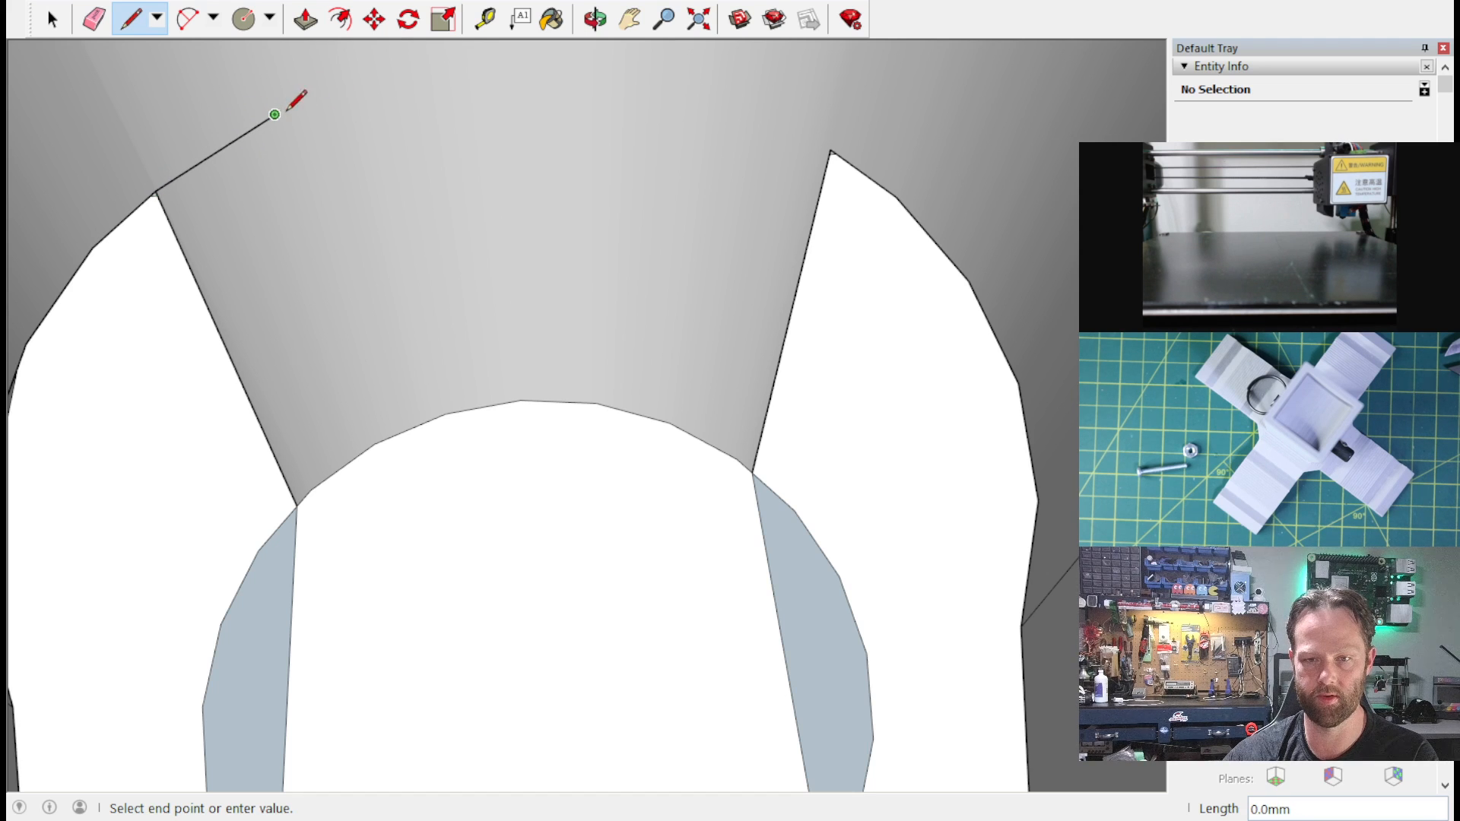
click(381, 77)
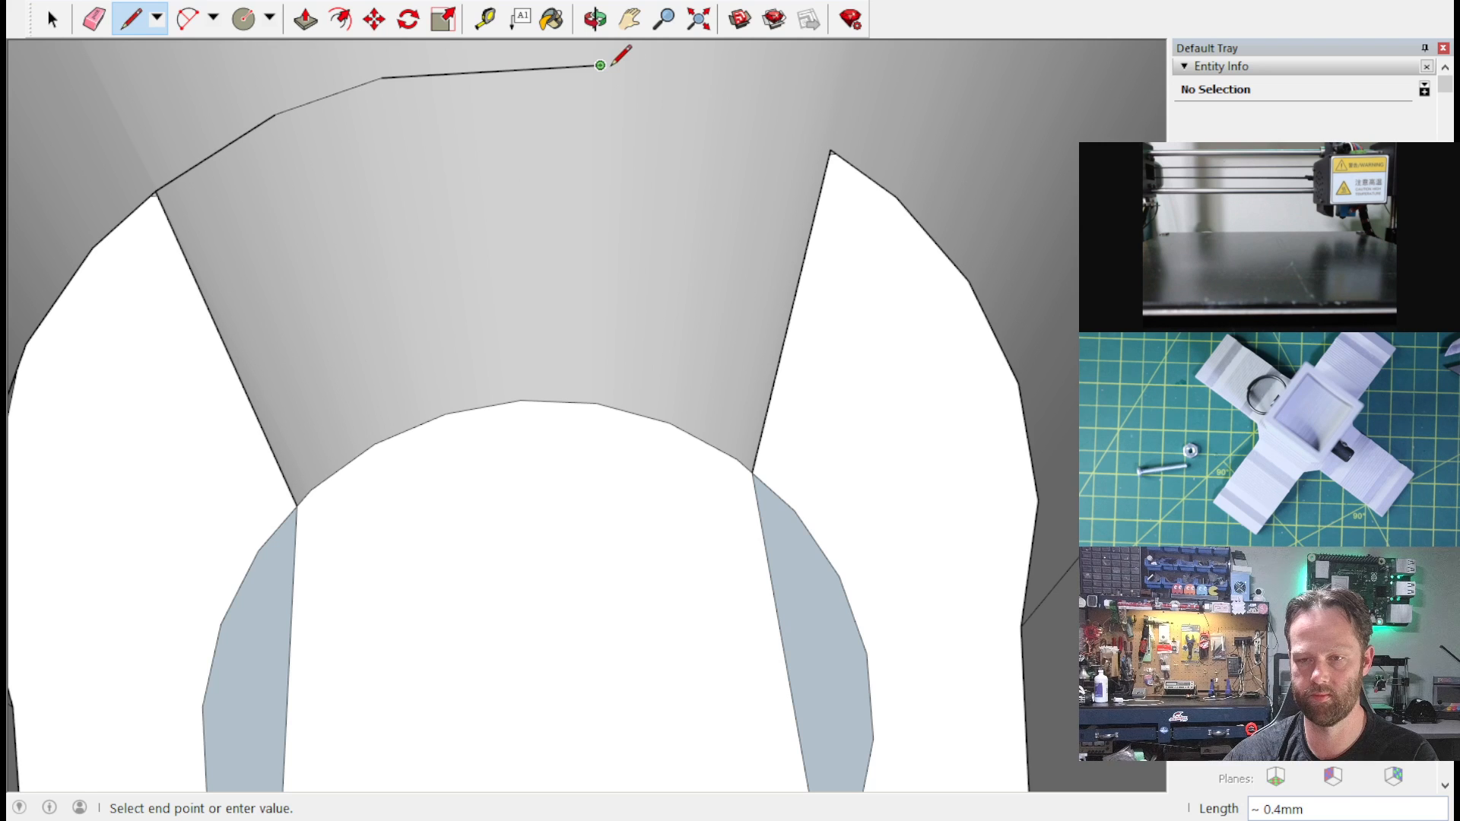
click(706, 88)
click(706, 88)
click(832, 152)
Step: Retrace the line around the back of the screw hole through every facet corner between the two wing openings, ready for Push/Pull
middle_drag(600, 111, 635, 305)
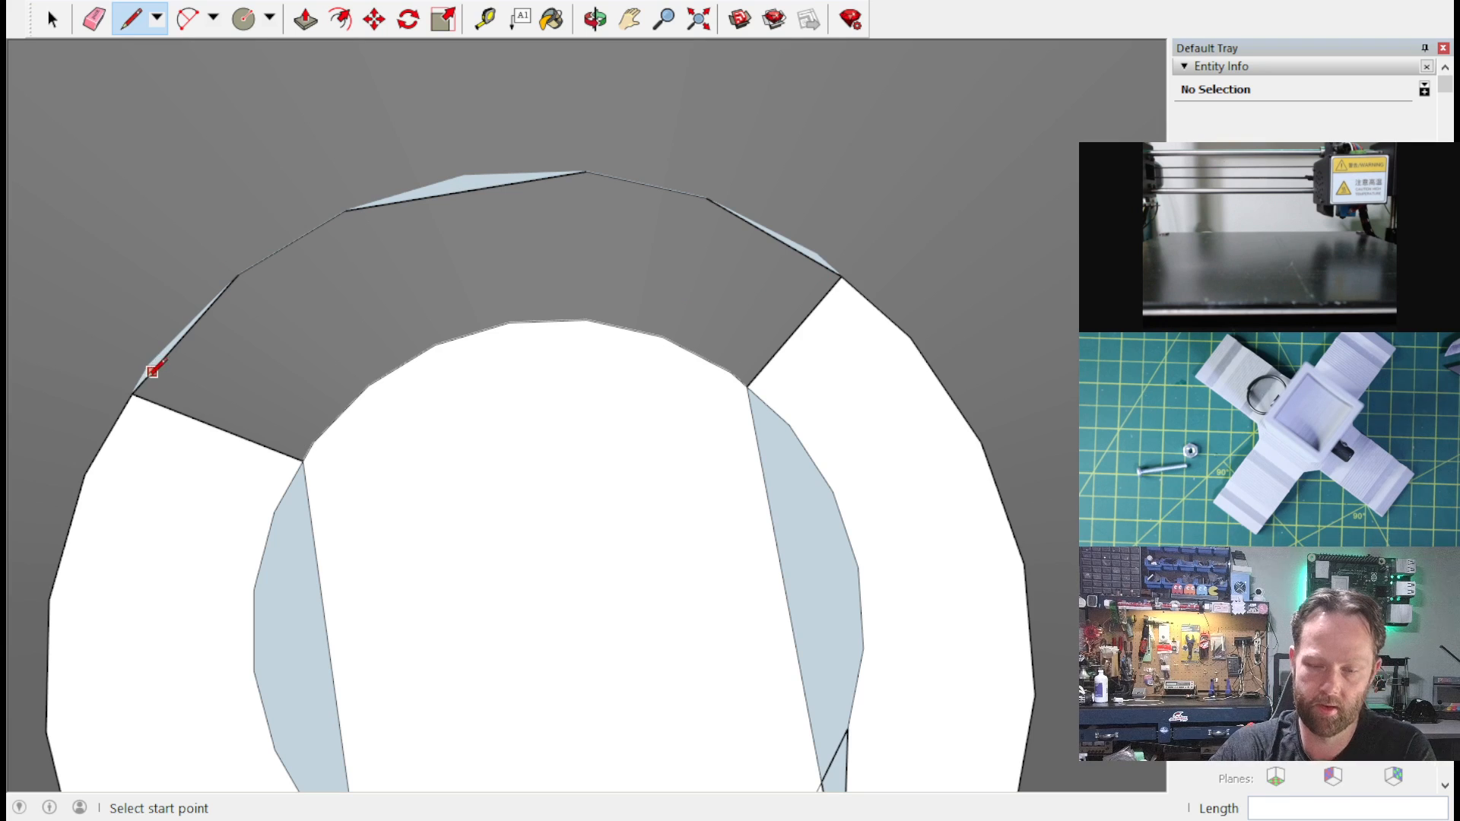
click(149, 362)
click(133, 391)
click(152, 361)
click(242, 274)
click(237, 274)
click(344, 211)
click(344, 211)
click(463, 175)
click(463, 175)
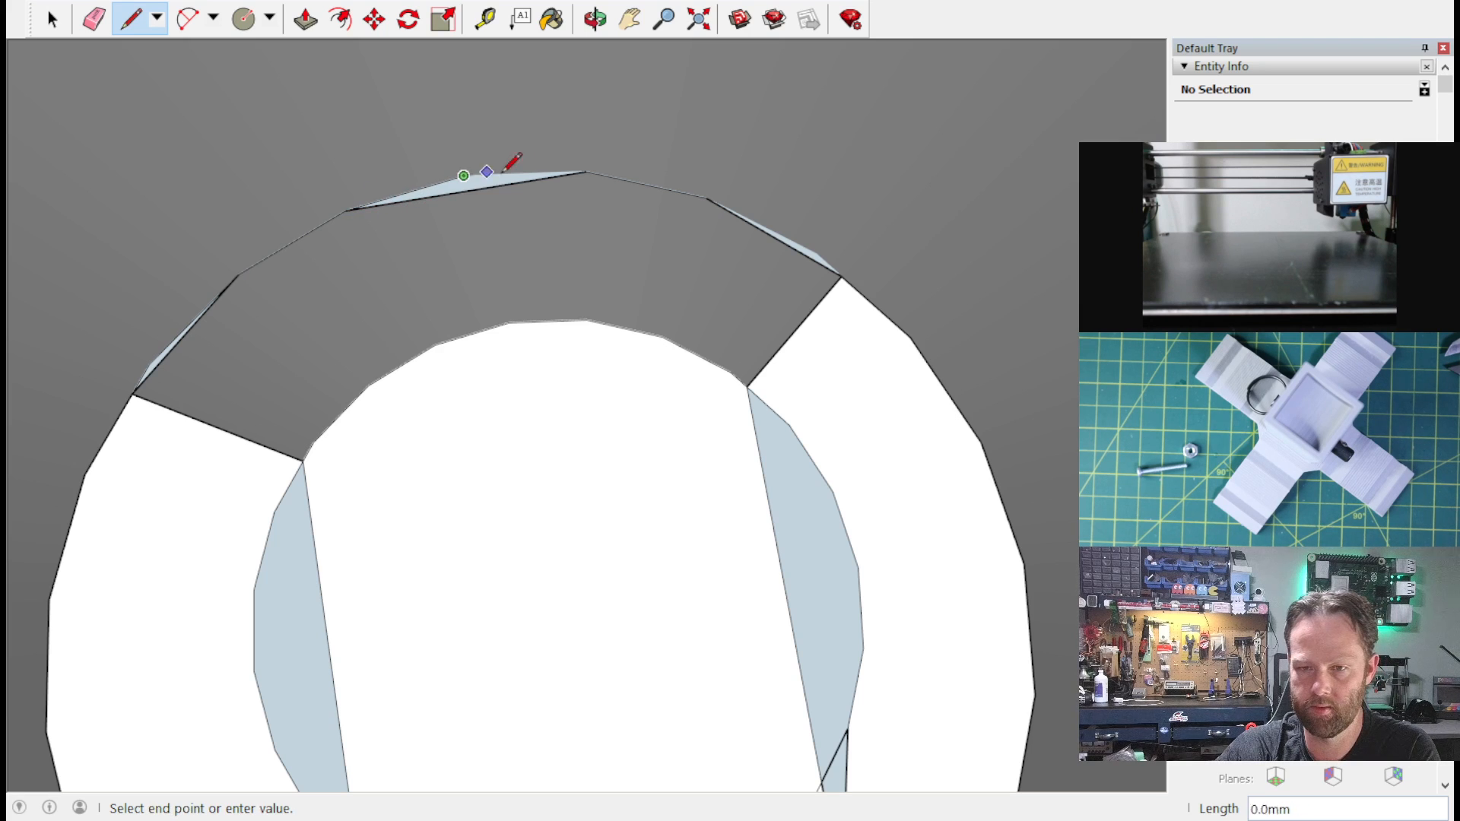
click(584, 173)
click(706, 197)
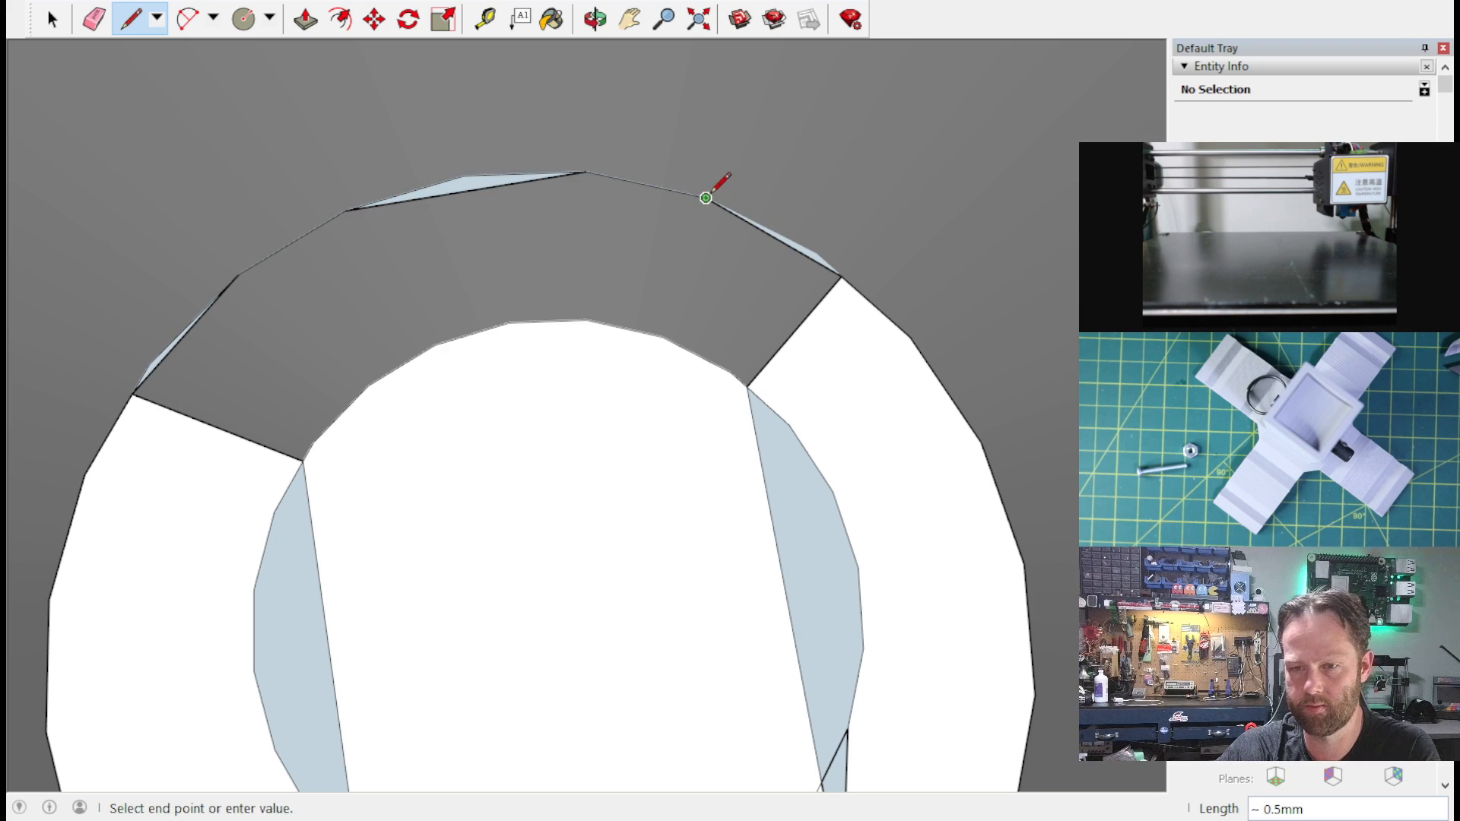
click(816, 254)
click(816, 254)
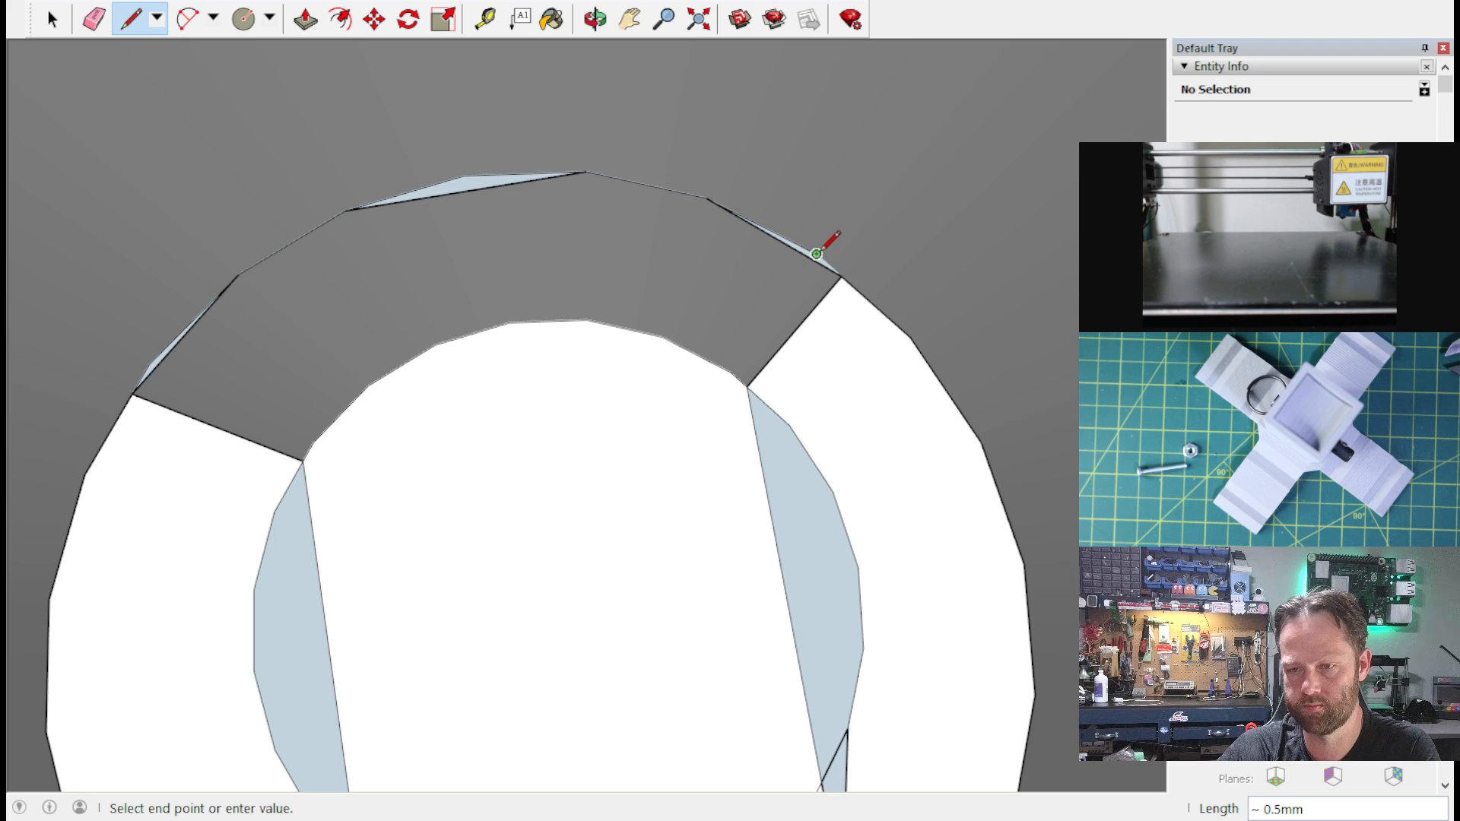
click(841, 276)
key(p)
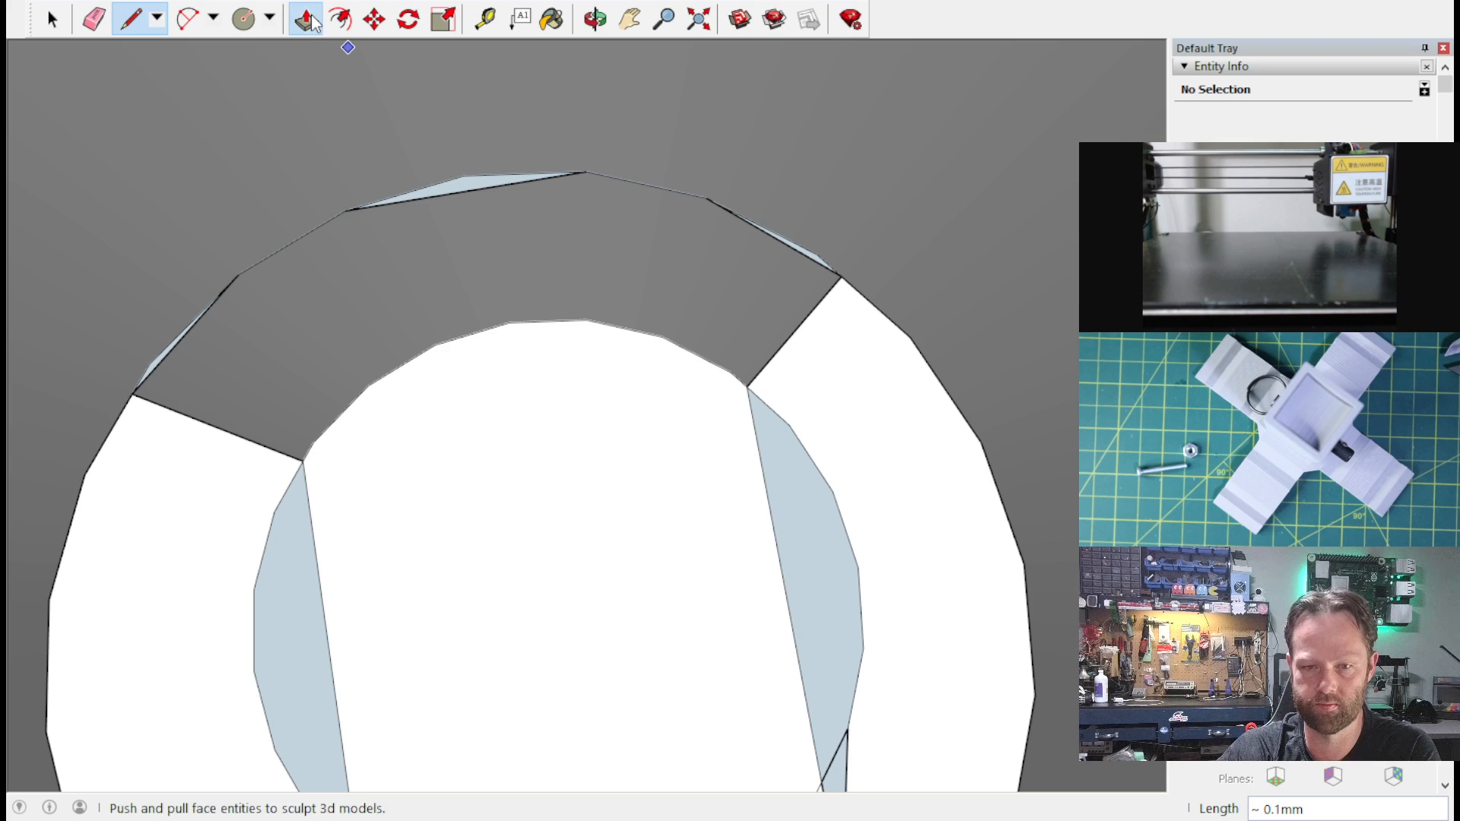
Step: Push the first two thin faces around the back of the screw hole down to the recess floor, by 3.0 mm and 3.4 mm
click(162, 368)
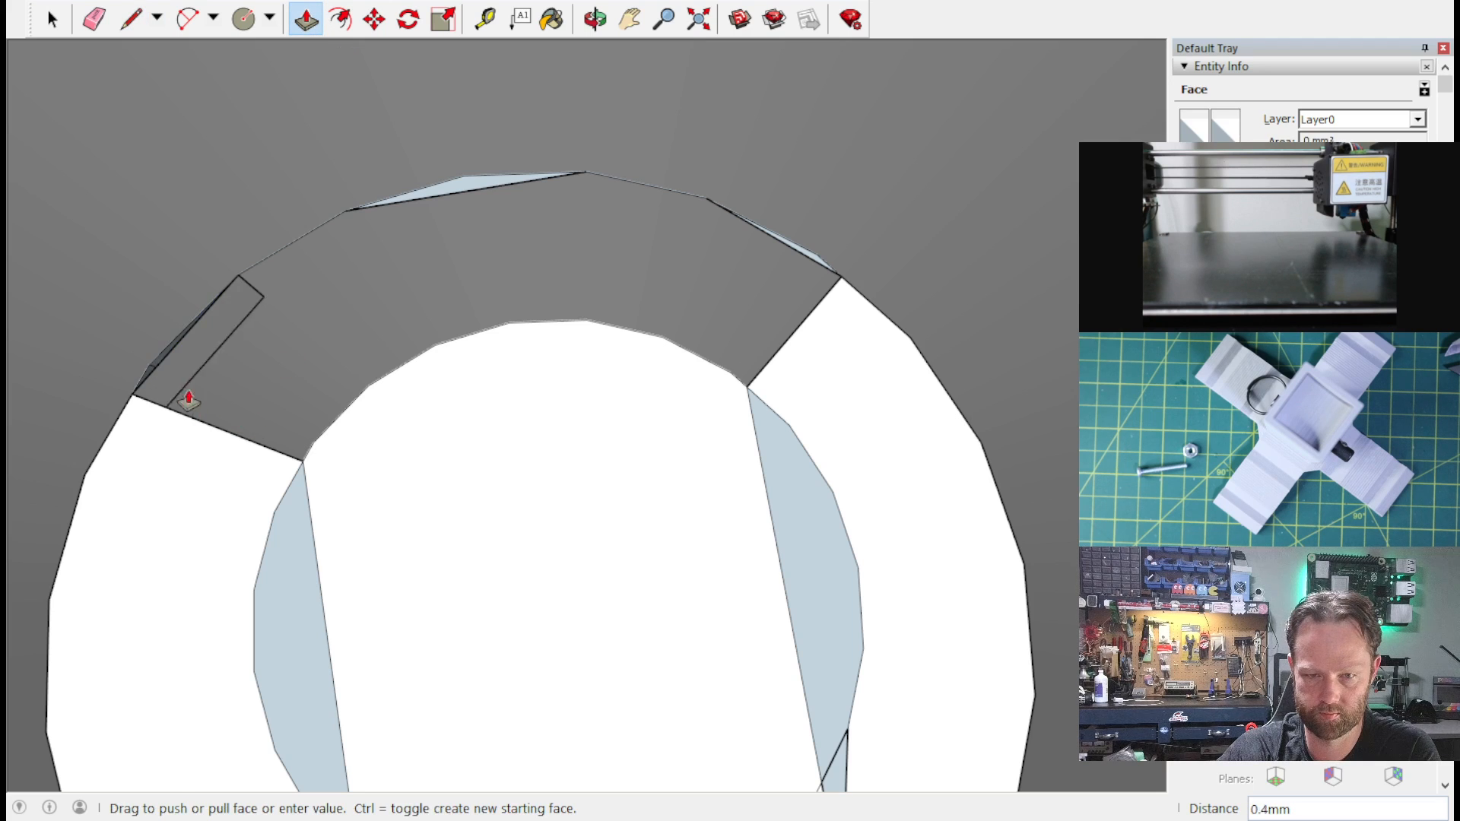
click(306, 460)
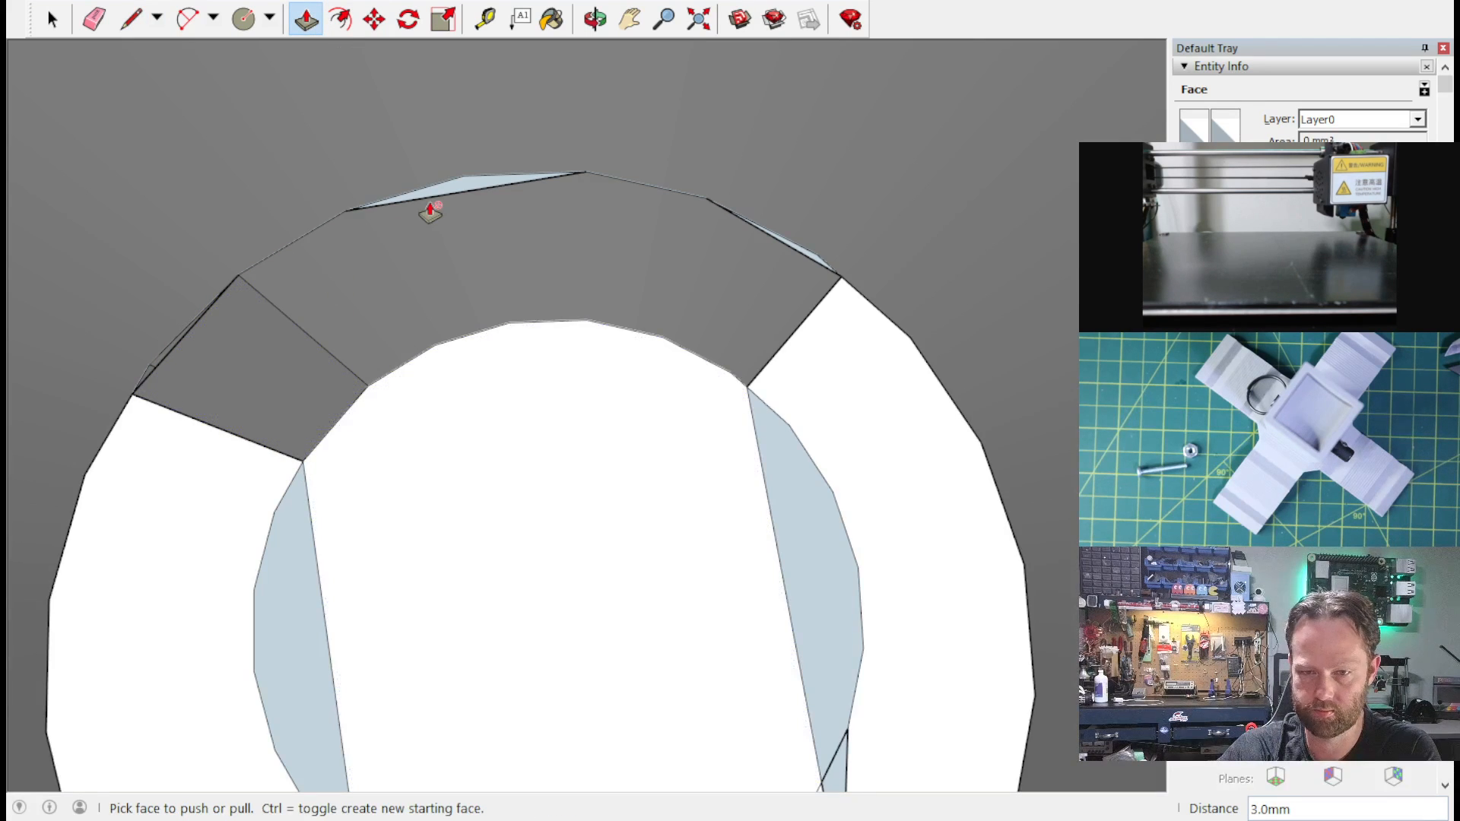
click(434, 196)
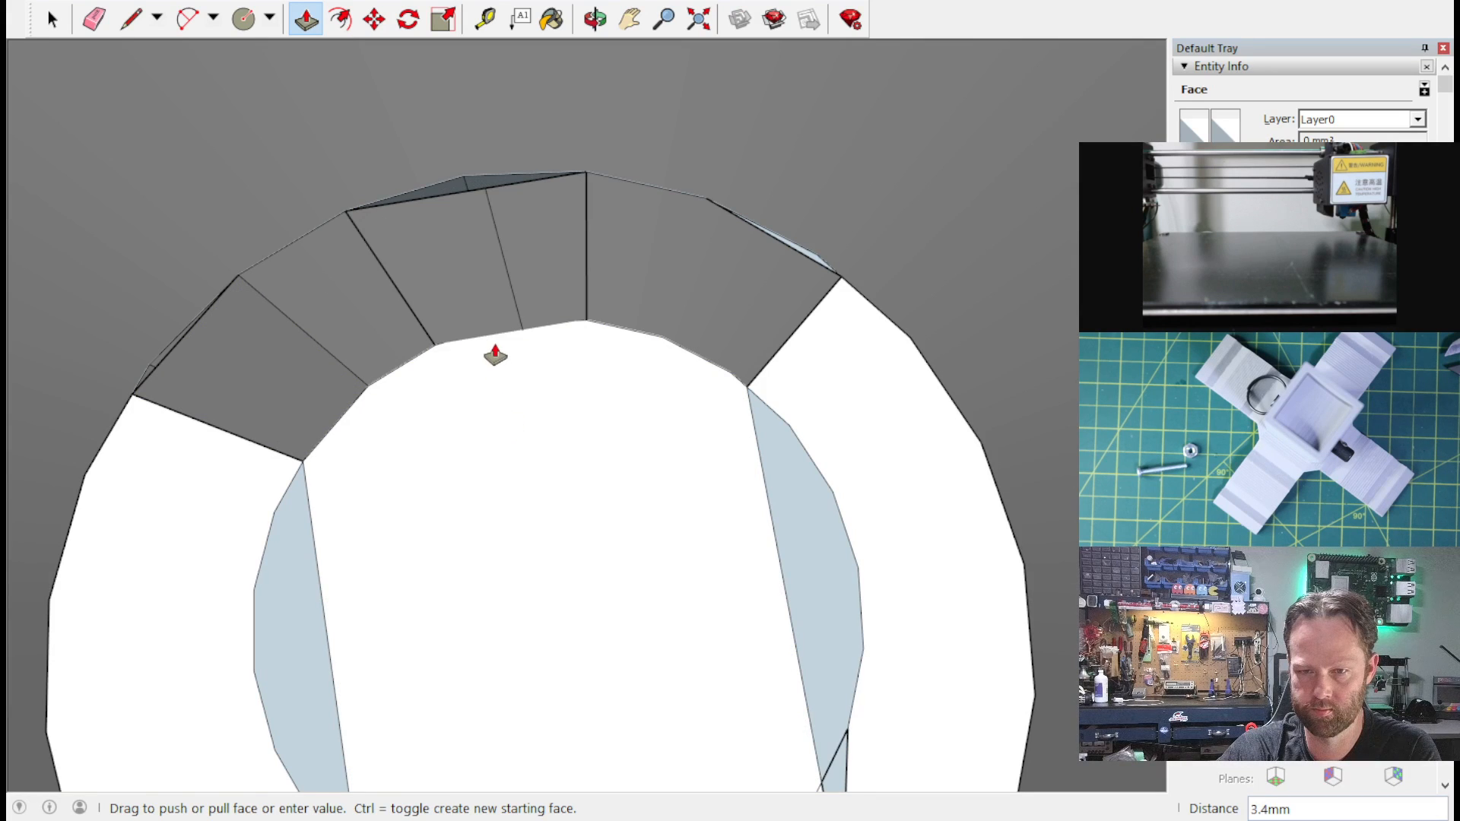
click(495, 355)
Step: Erase the leftover wall edges around the back of the screw hole, from one wing opening to the other, clearing the recess rim
key(space)
key(e)
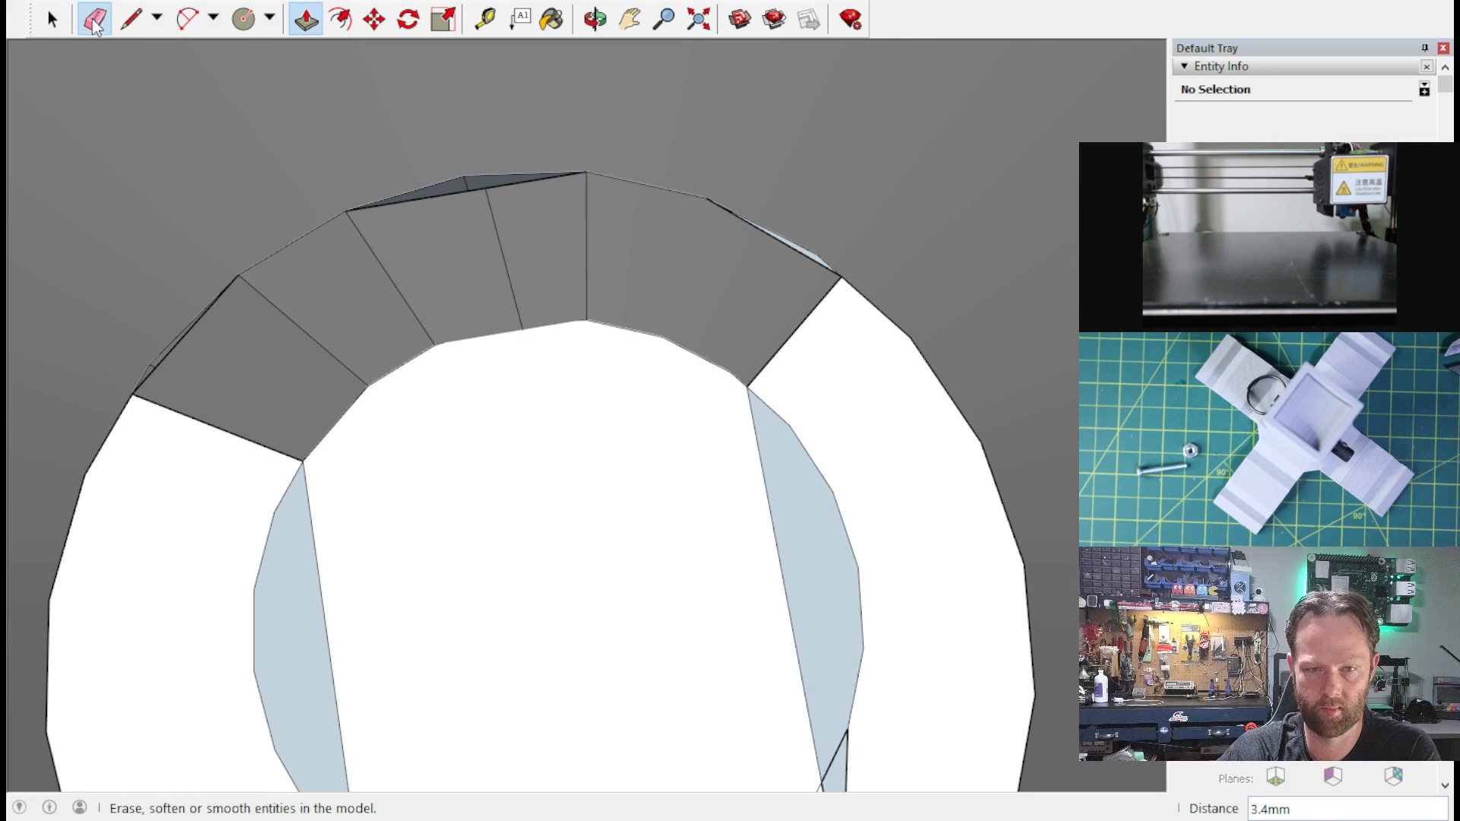
drag(217, 445, 232, 417)
click(225, 392)
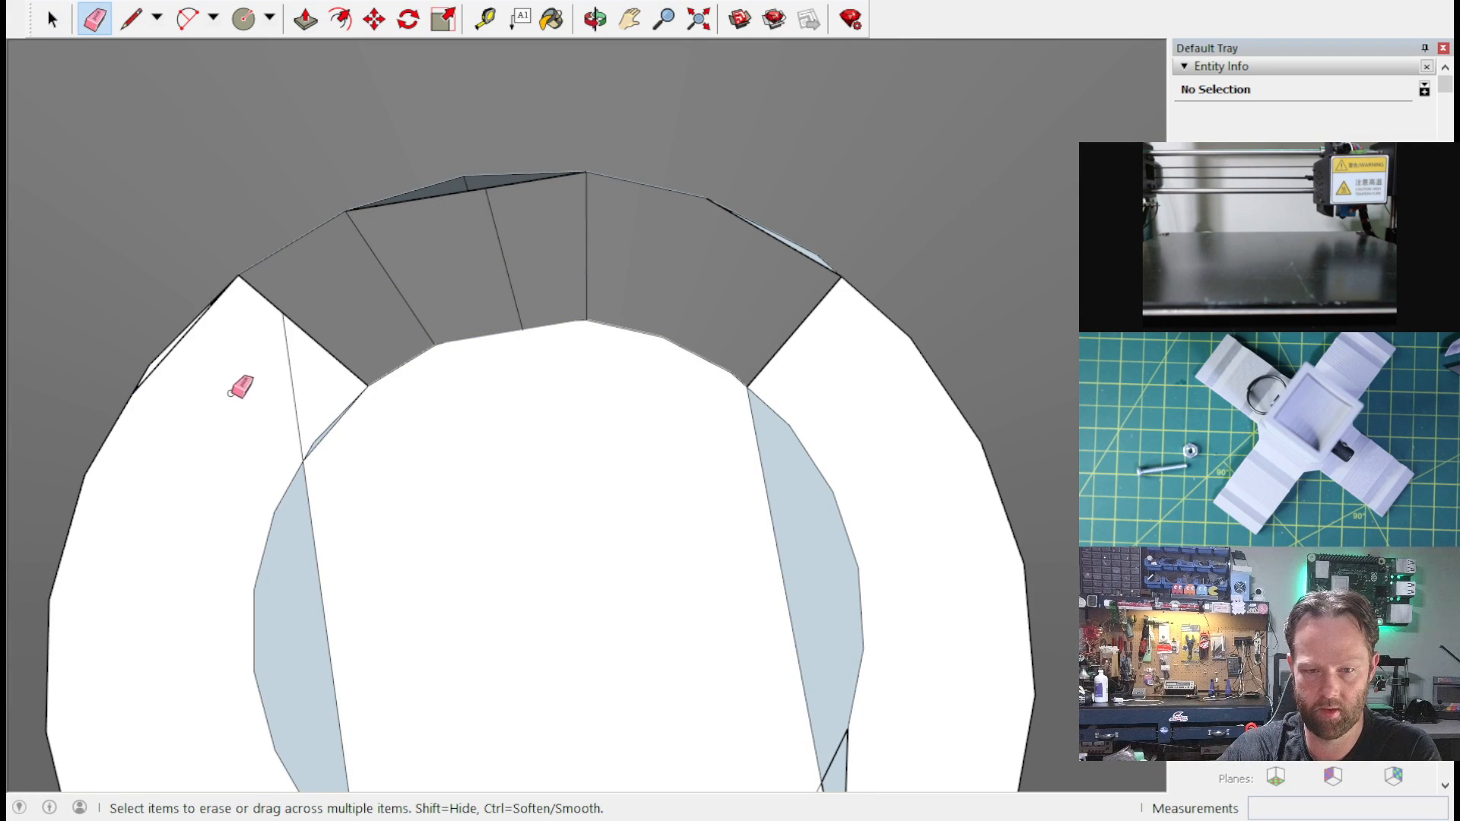
click(165, 358)
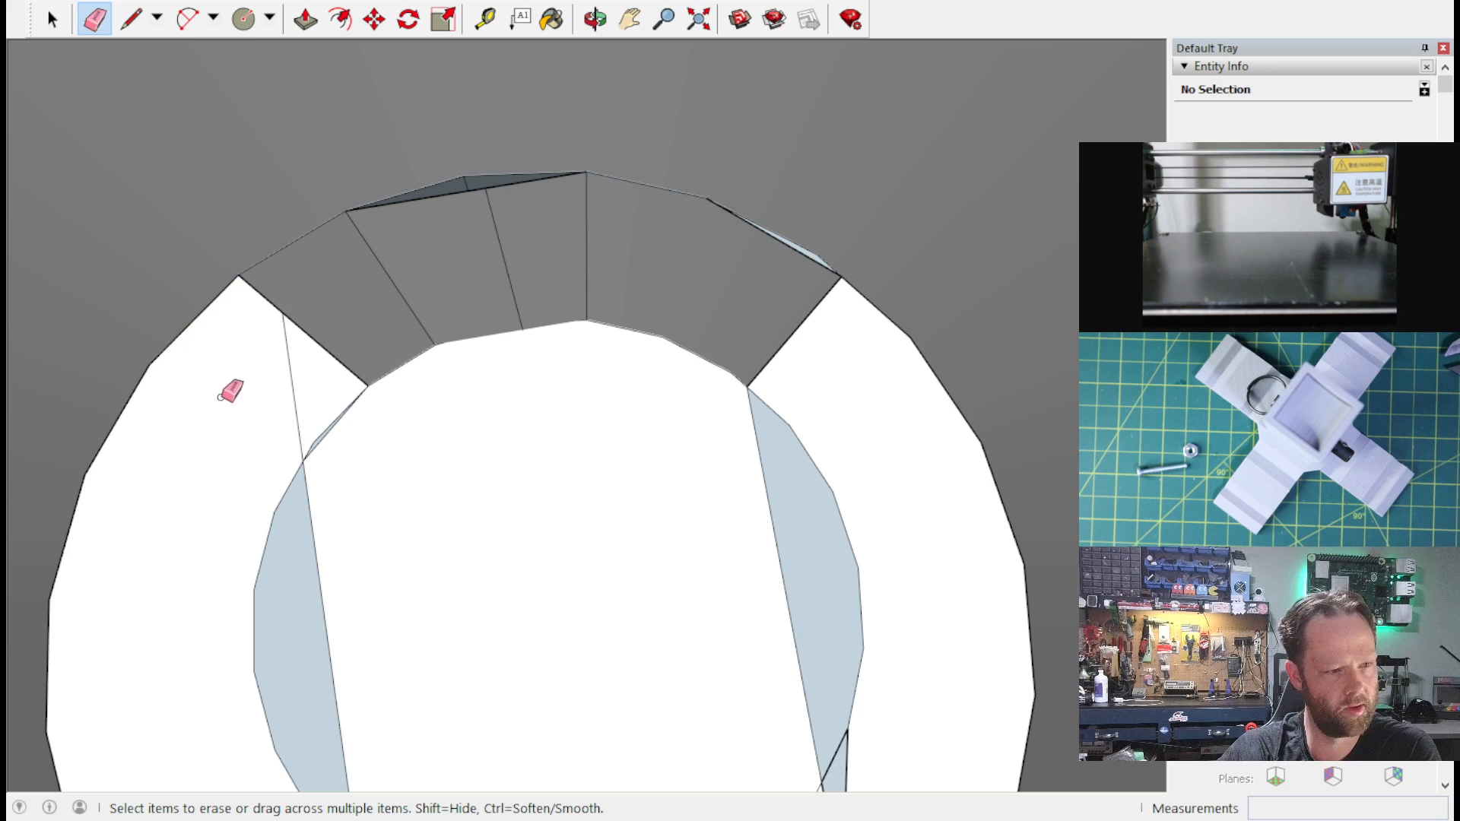
click(318, 335)
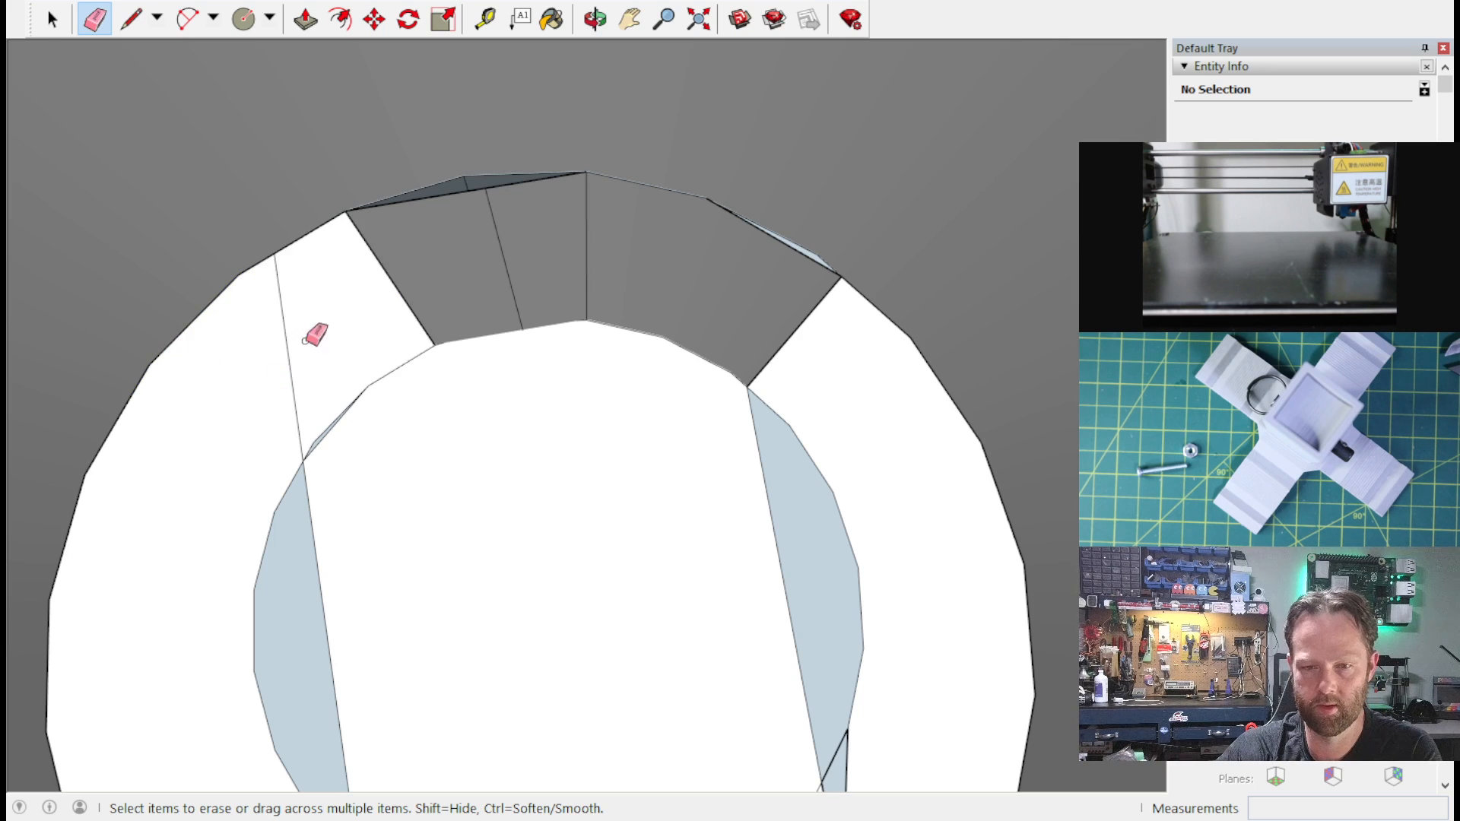
click(403, 298)
click(468, 243)
click(460, 191)
click(586, 242)
click(712, 282)
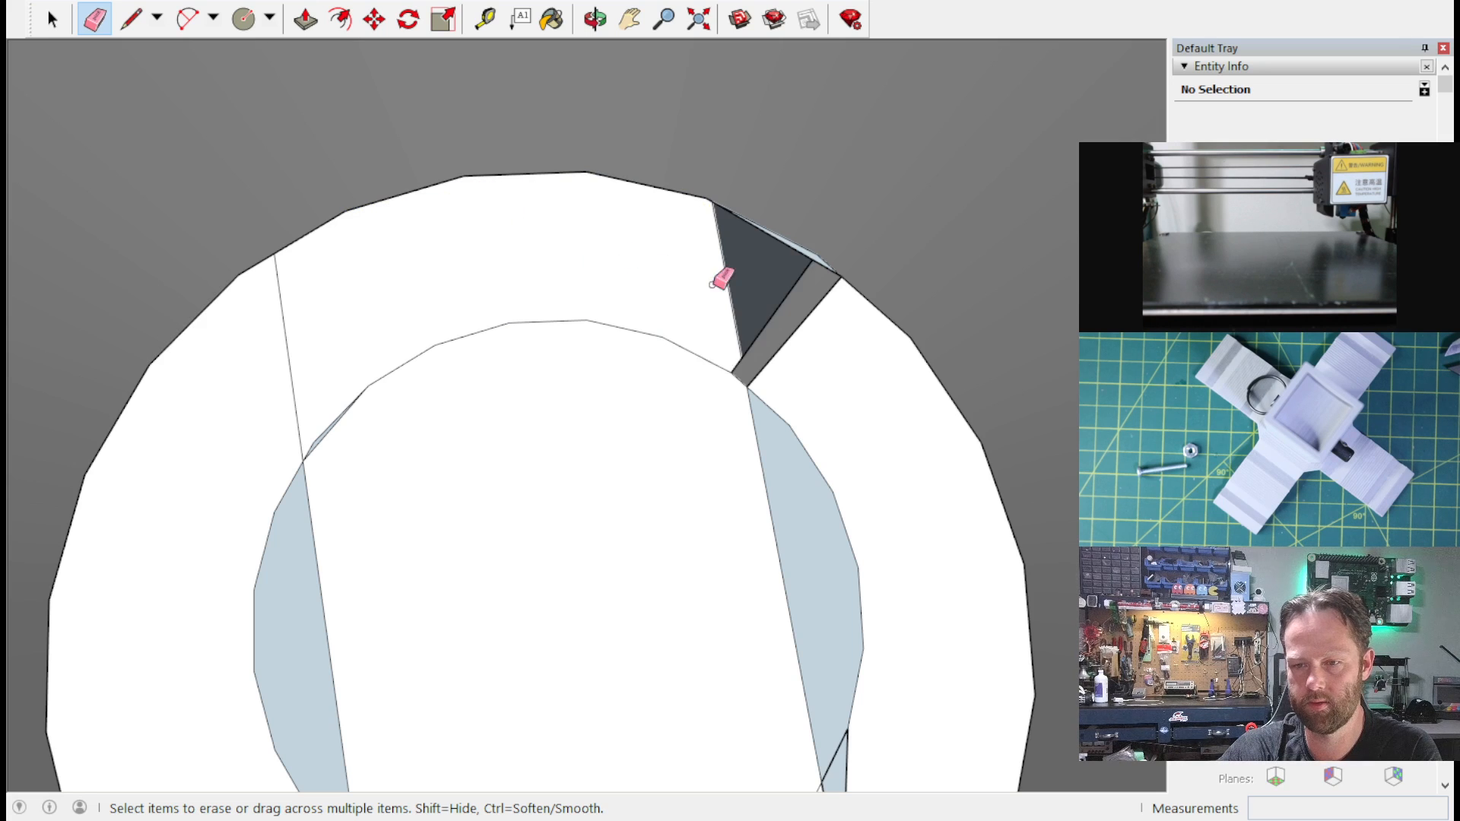
drag(798, 316, 772, 300)
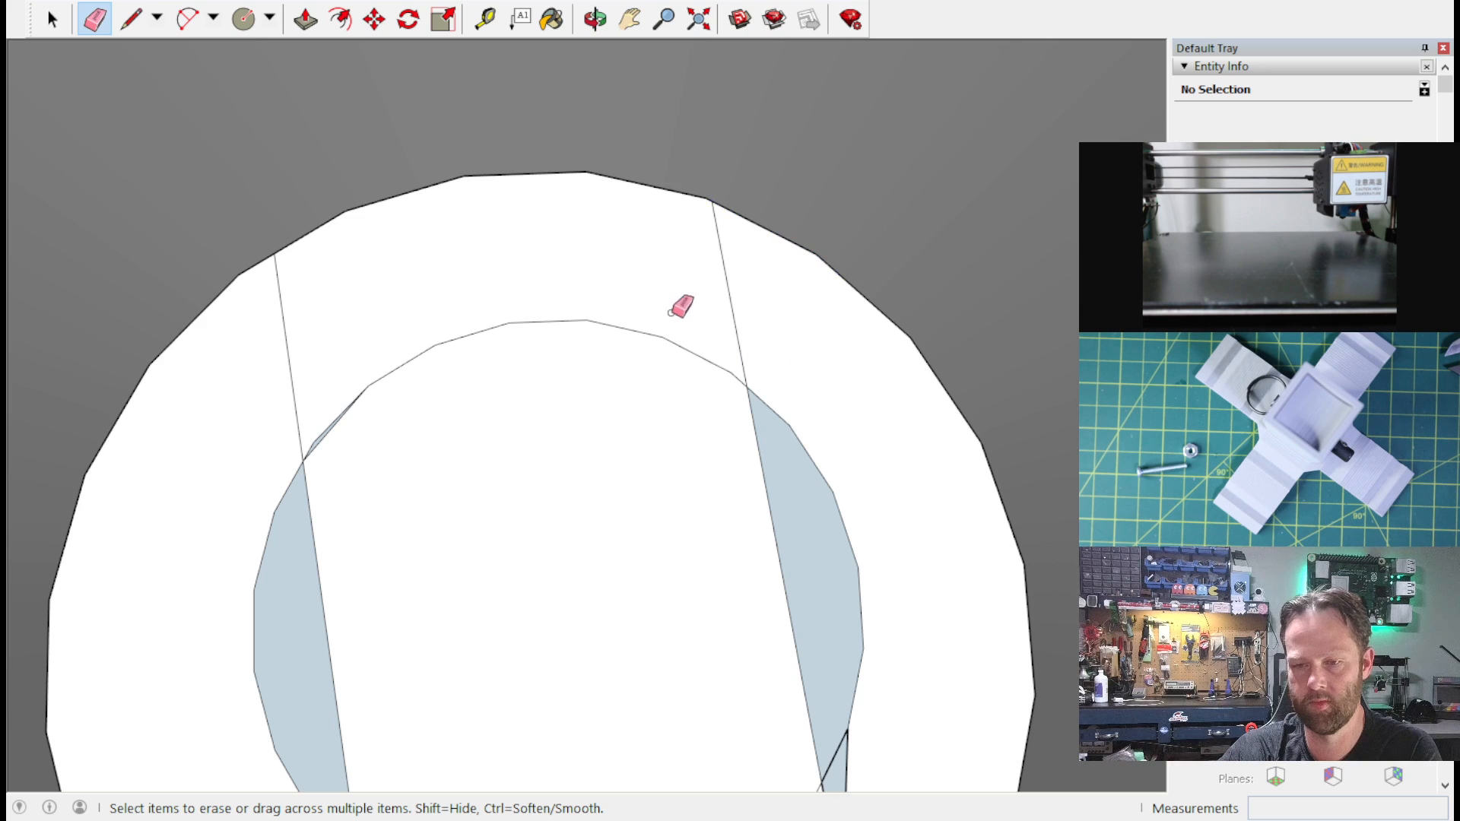
Step: Inspect the cleared T-shaped slot and screw hole in the post and activate the Tape Measure tool
mouse_move(750, 299)
middle_down()
mouse_move(615, 175)
mouse_move(576, 82)
mouse_move(834, 67)
mouse_move(737, 26)
middle_up()
scroll(782, 205, down, 3)
scroll(910, 300, up, 5)
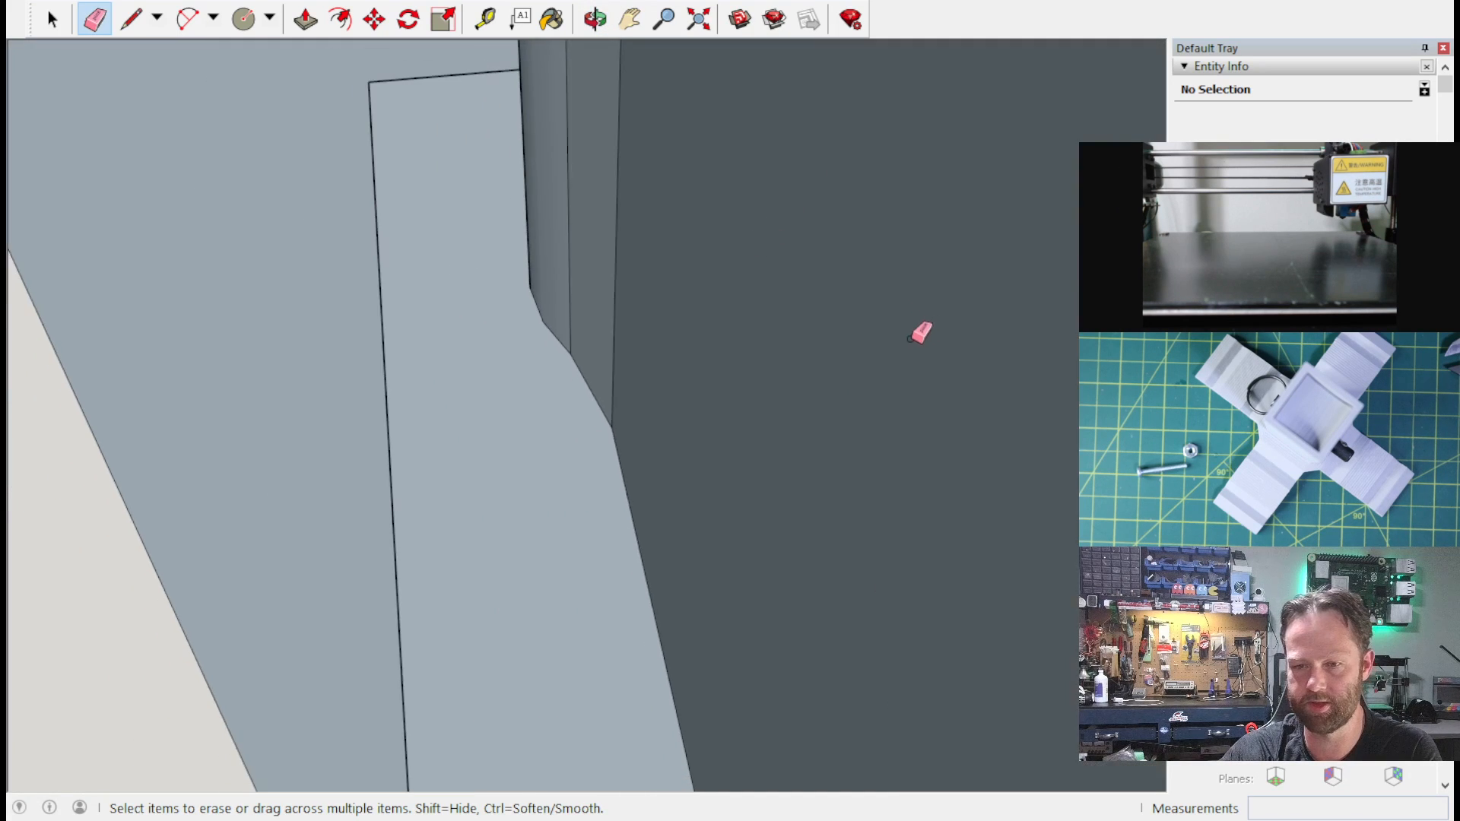
scroll(654, 423, down, 6)
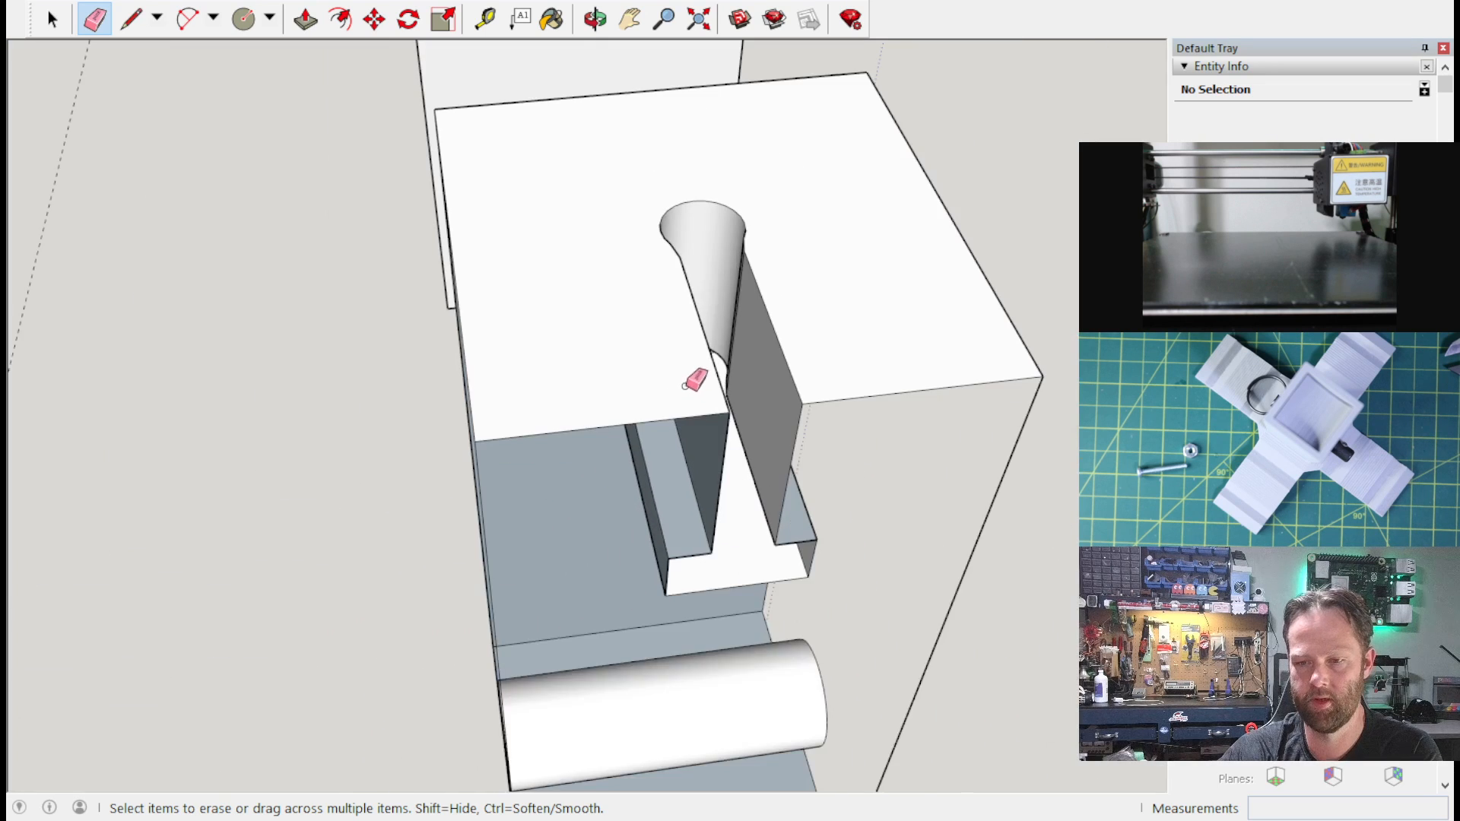
mouse_move(900, 417)
middle_down()
mouse_move(776, 394)
mouse_move(783, 381)
middle_up()
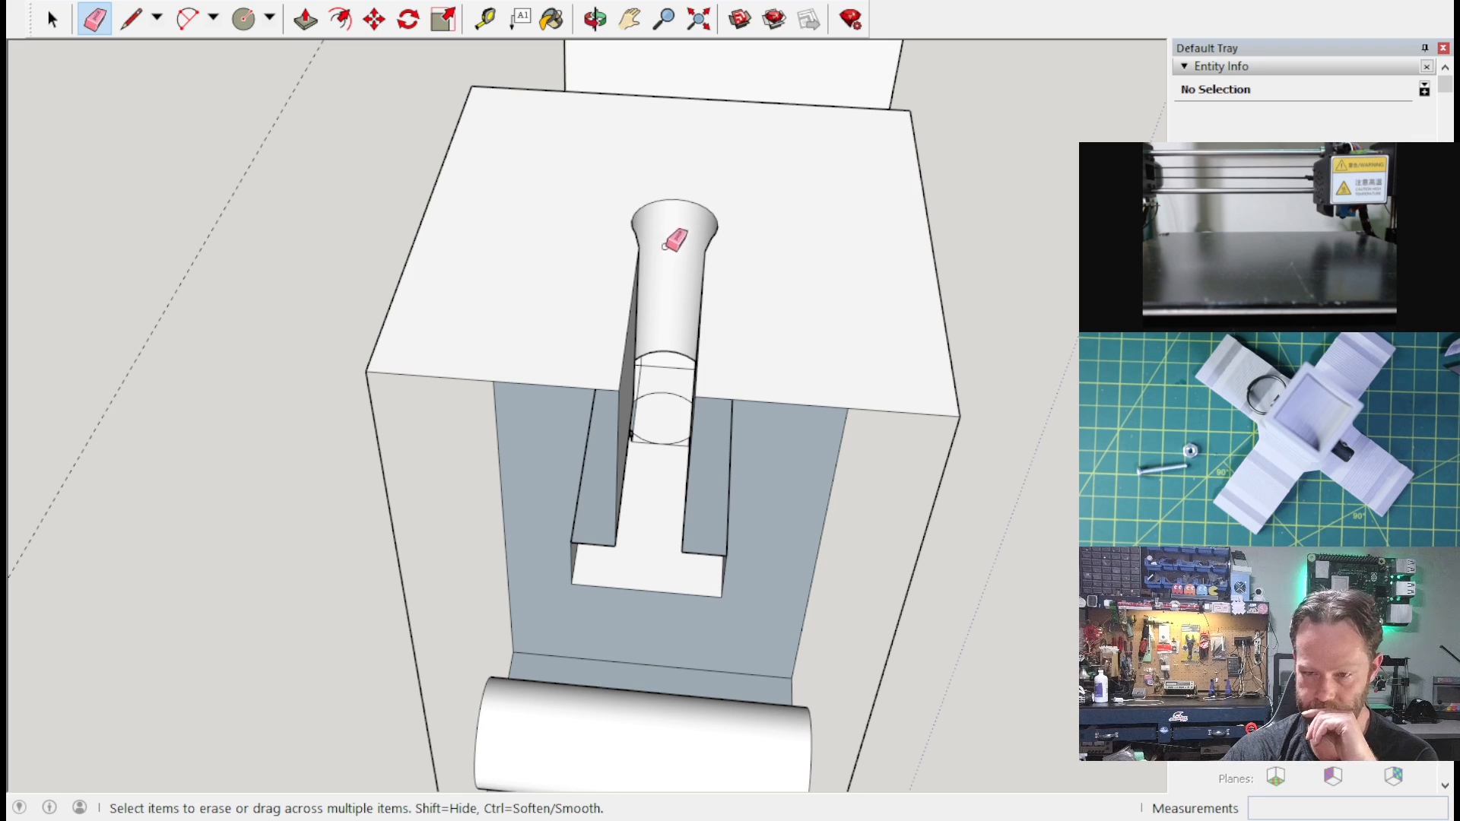
click(485, 18)
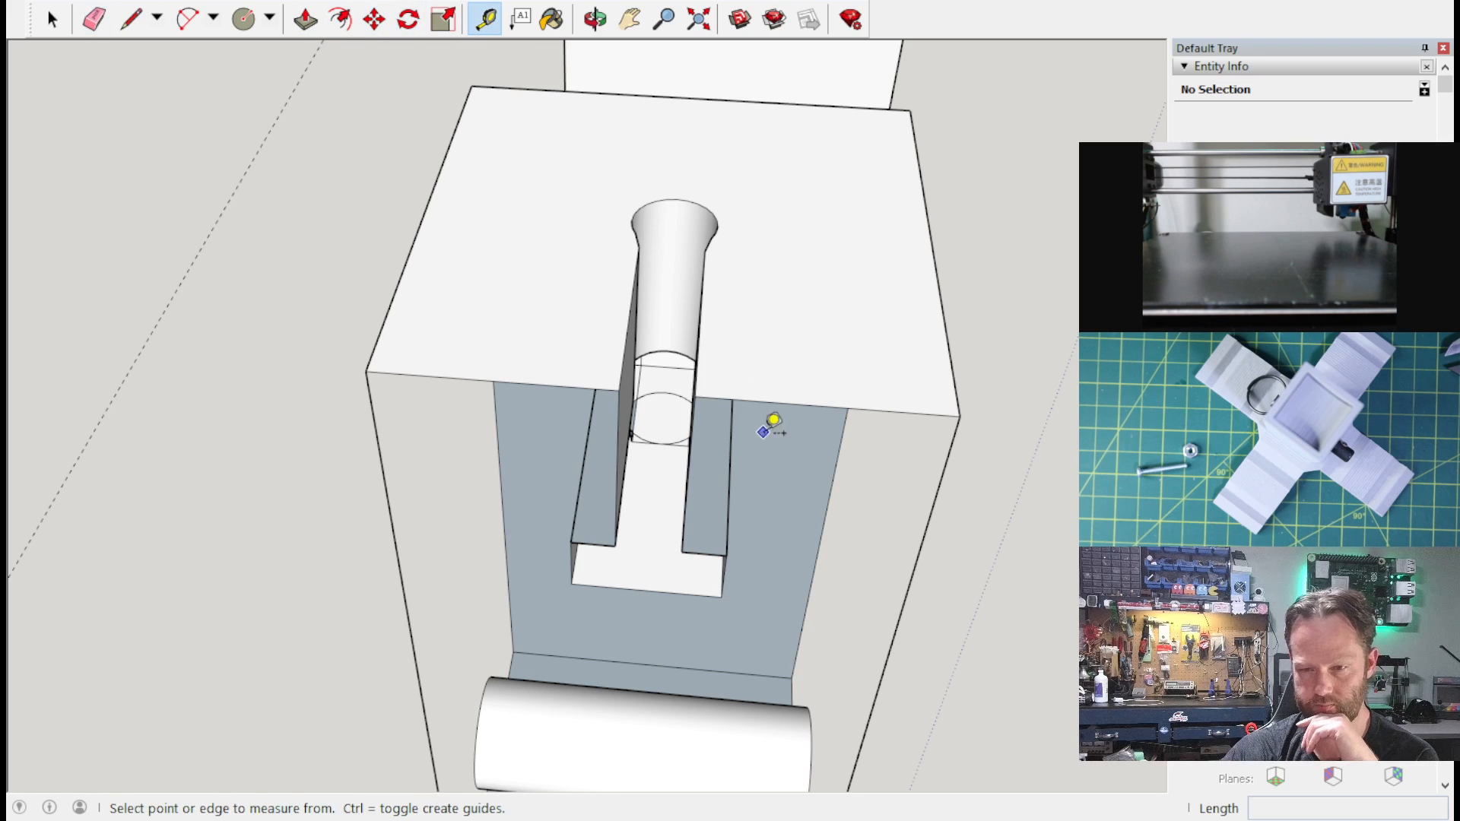
click(625, 347)
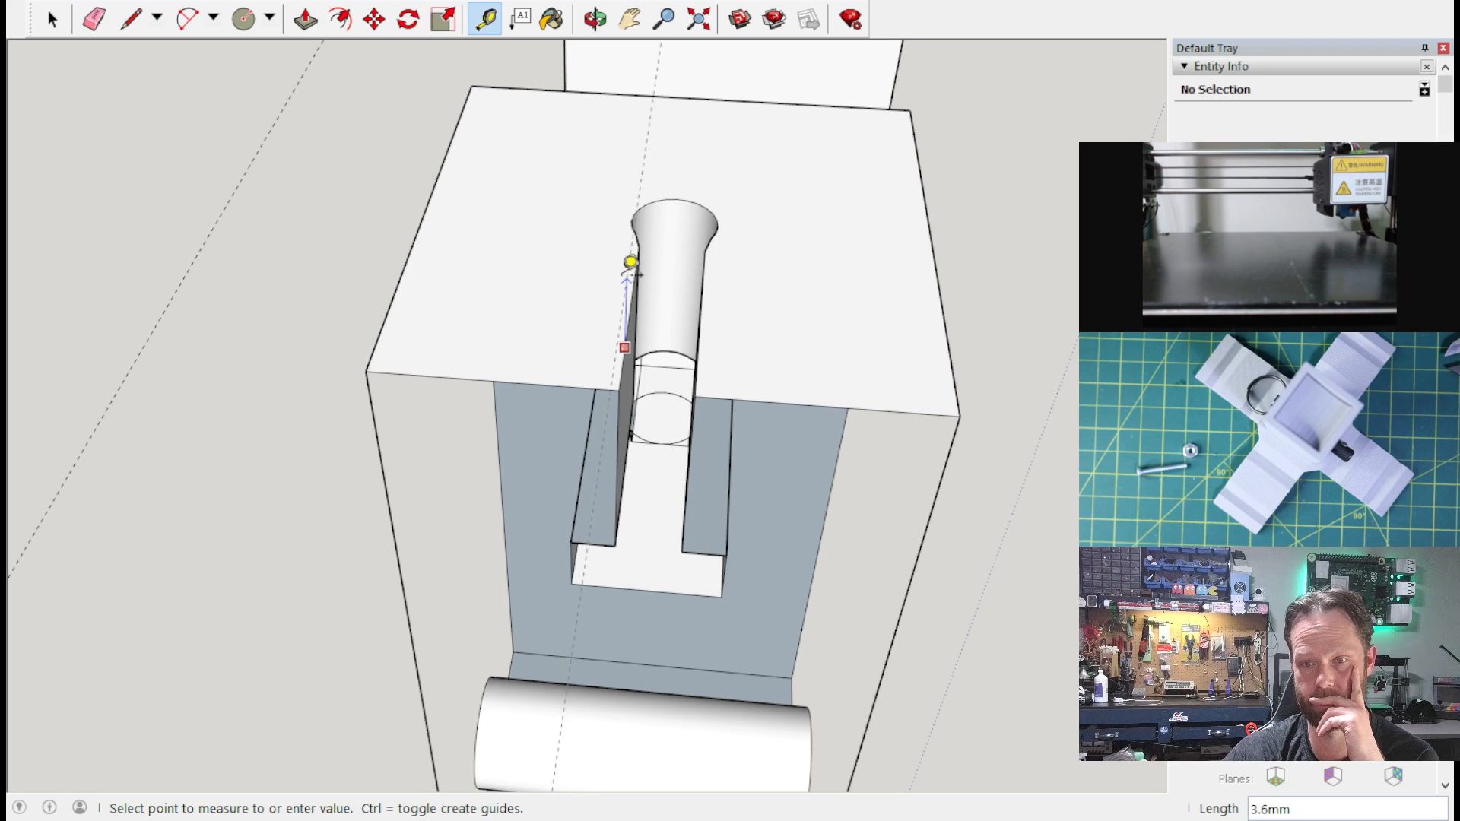
key(o)
drag(596, 375, 483, 422)
key(t)
click(540, 388)
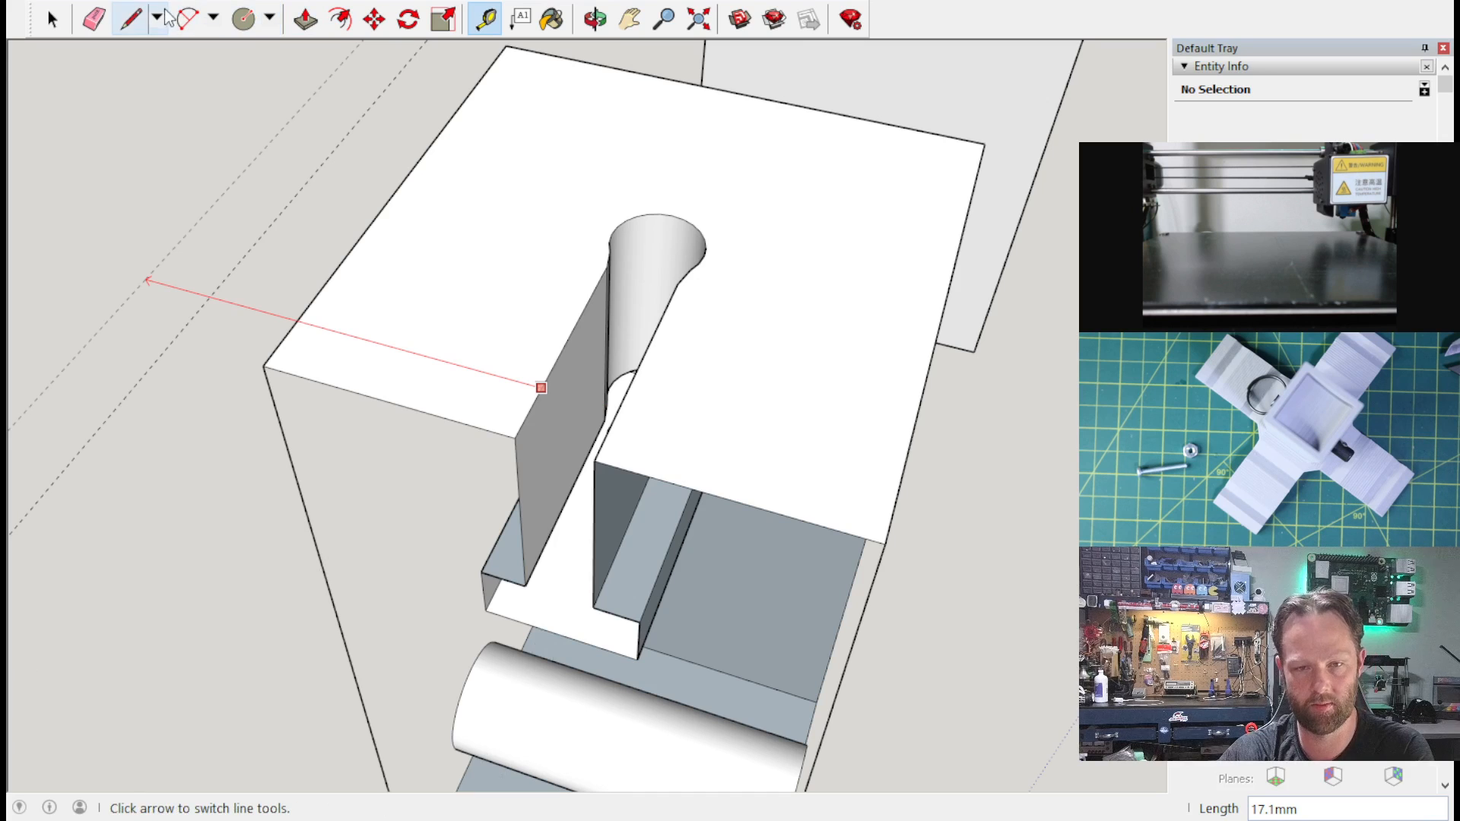
Step: Draw a line from 0.5 mm outside the slot's left front corner back to the rounded hole's edge on the top face
click(133, 19)
scroll(590, 426, up, 5)
middle_drag(590, 434, 555, 411)
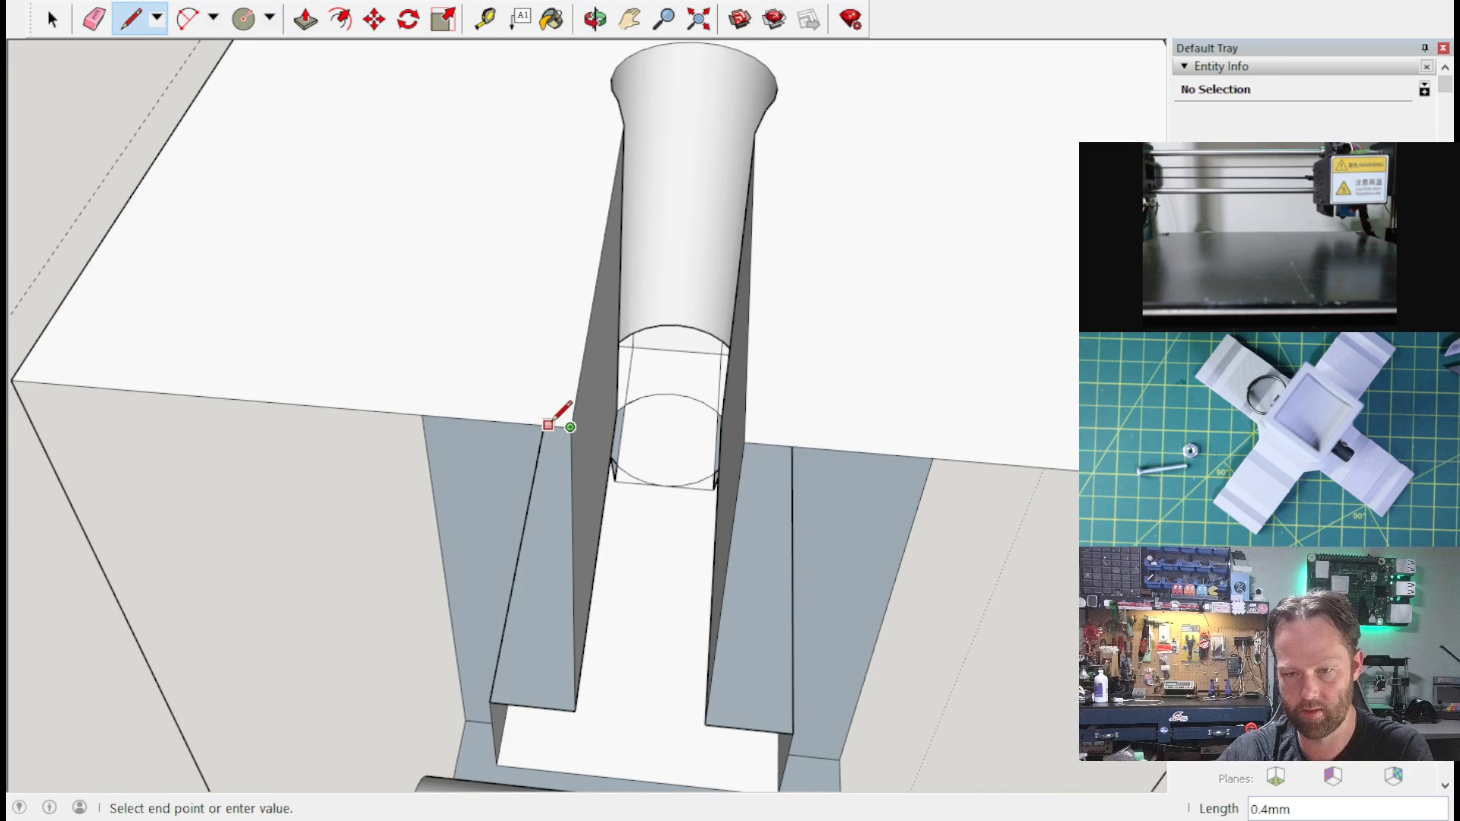
text(.5)
key(Return)
click(542, 424)
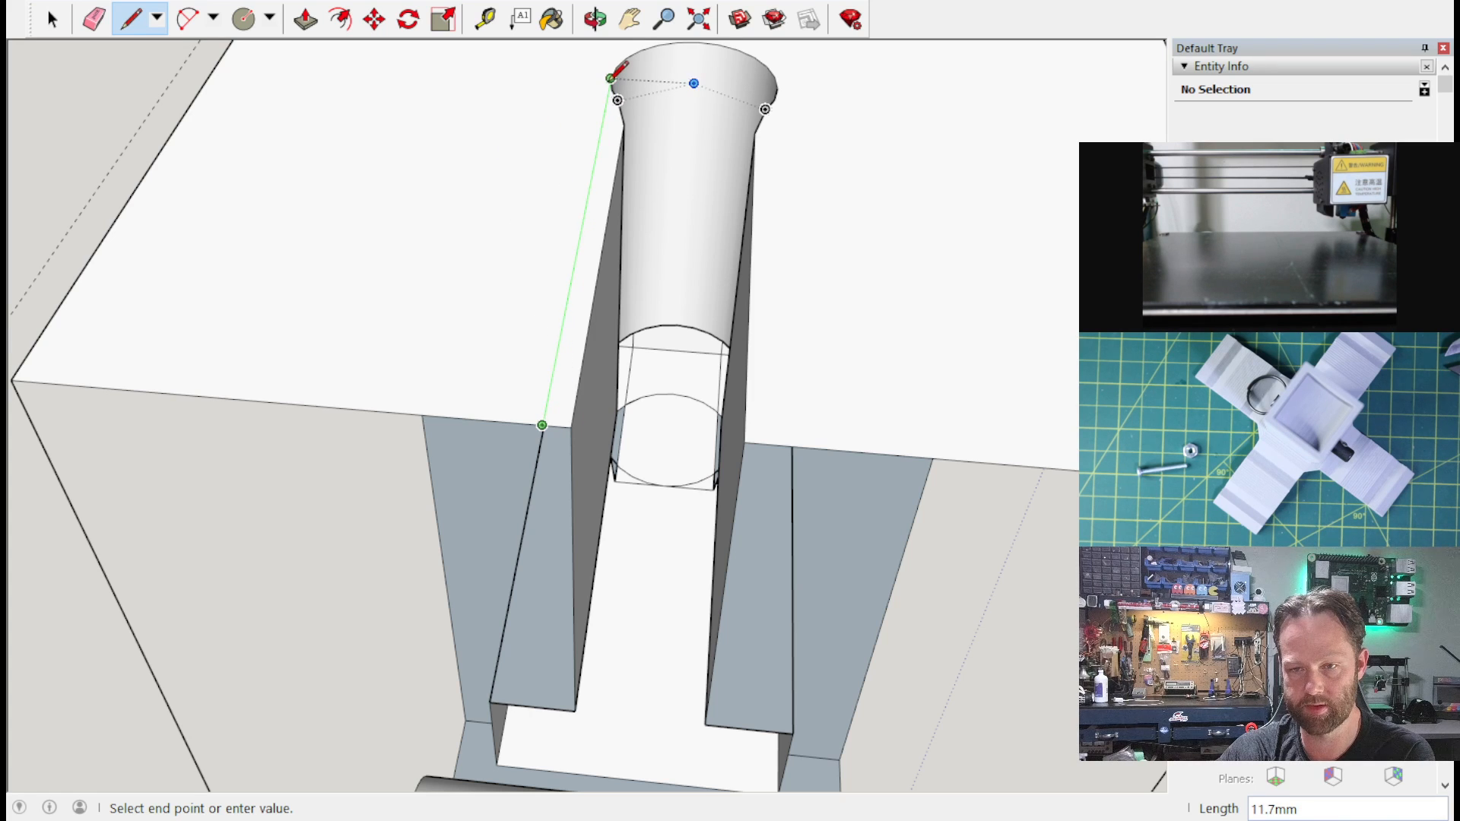
click(611, 79)
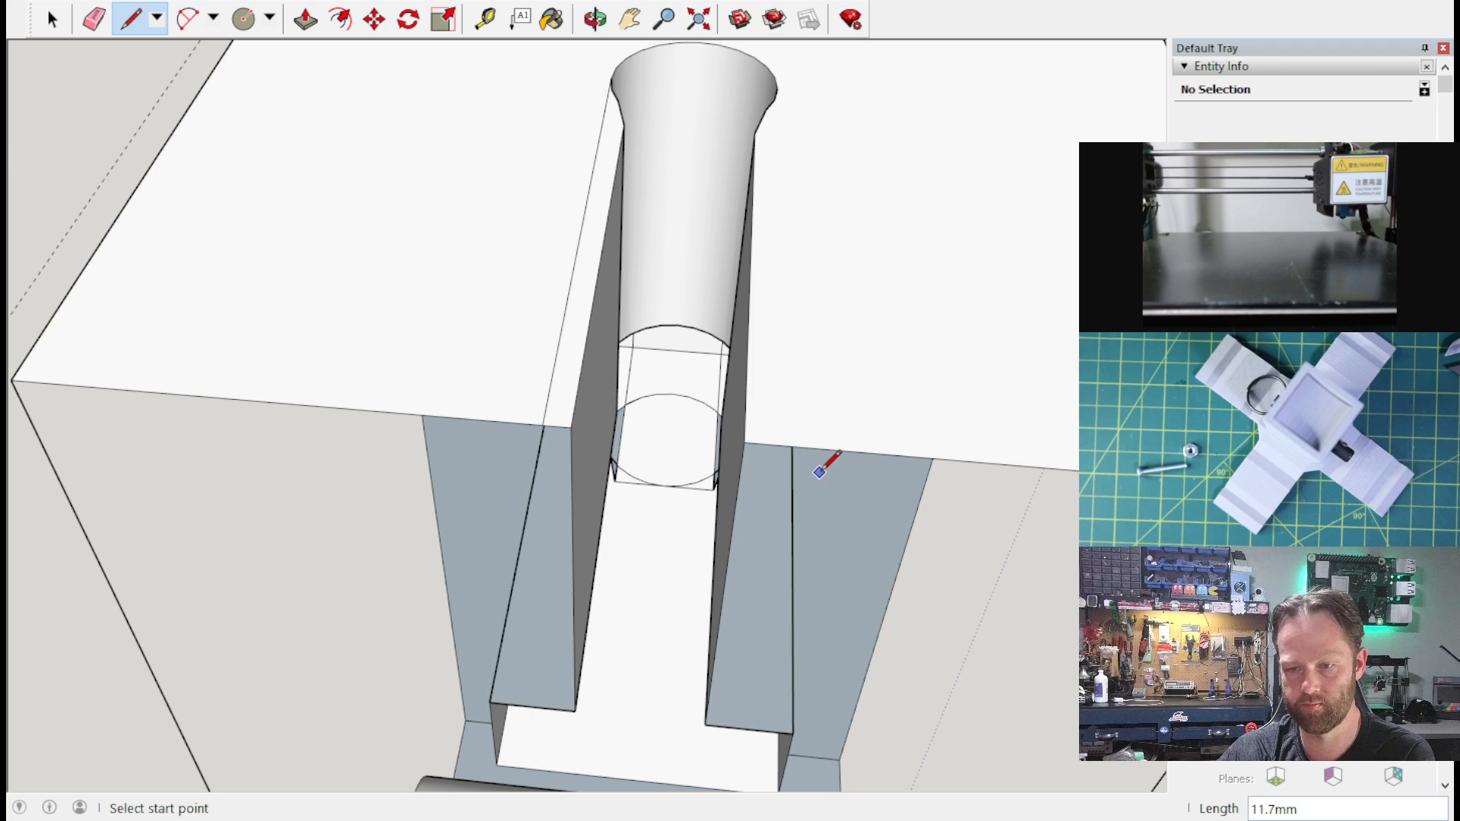
Step: Draw a matching line from 0.5 mm outside the slot's right front corner back to the hole's edge
click(744, 442)
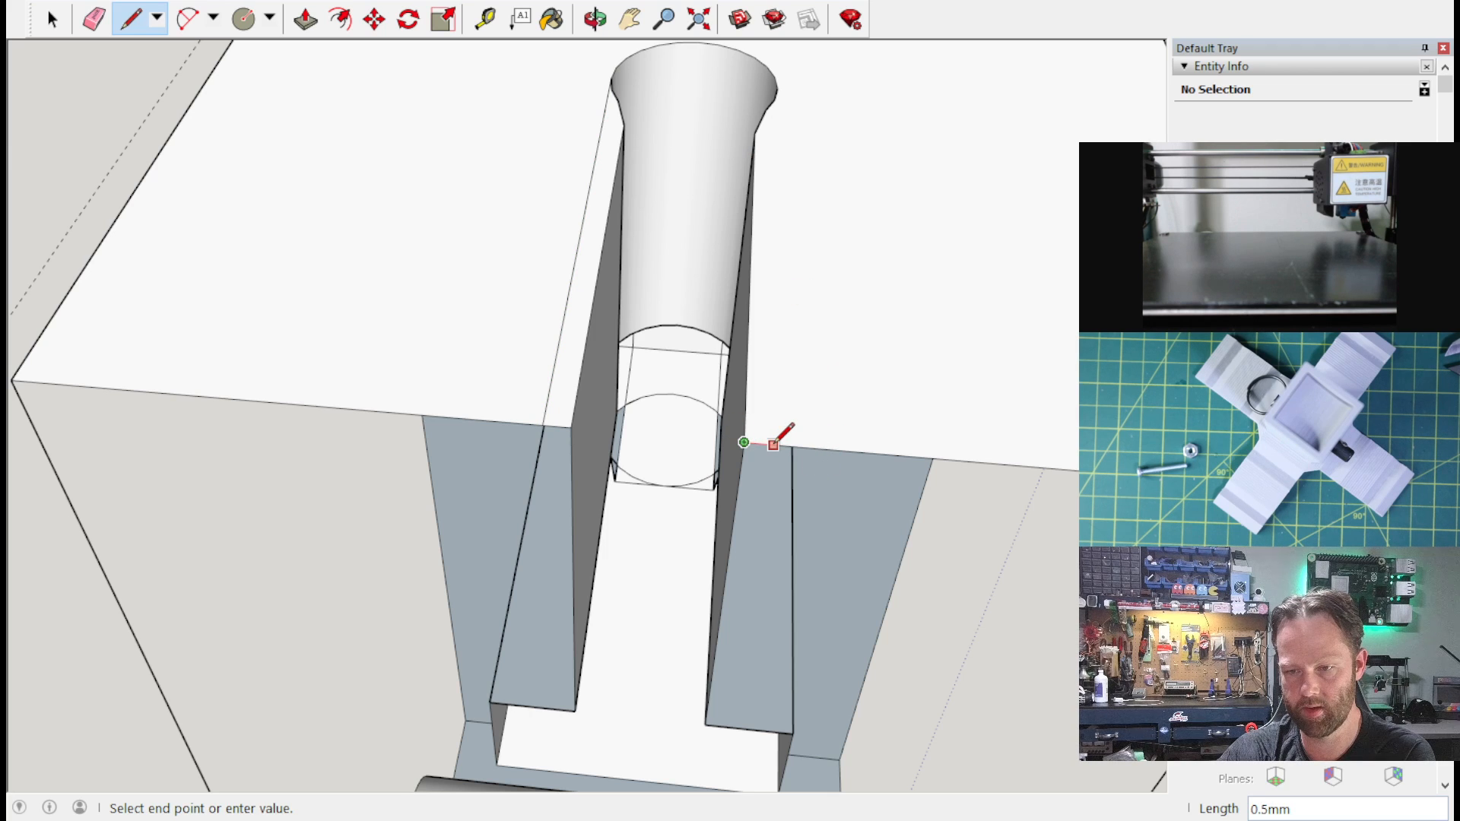
click(773, 444)
click(773, 445)
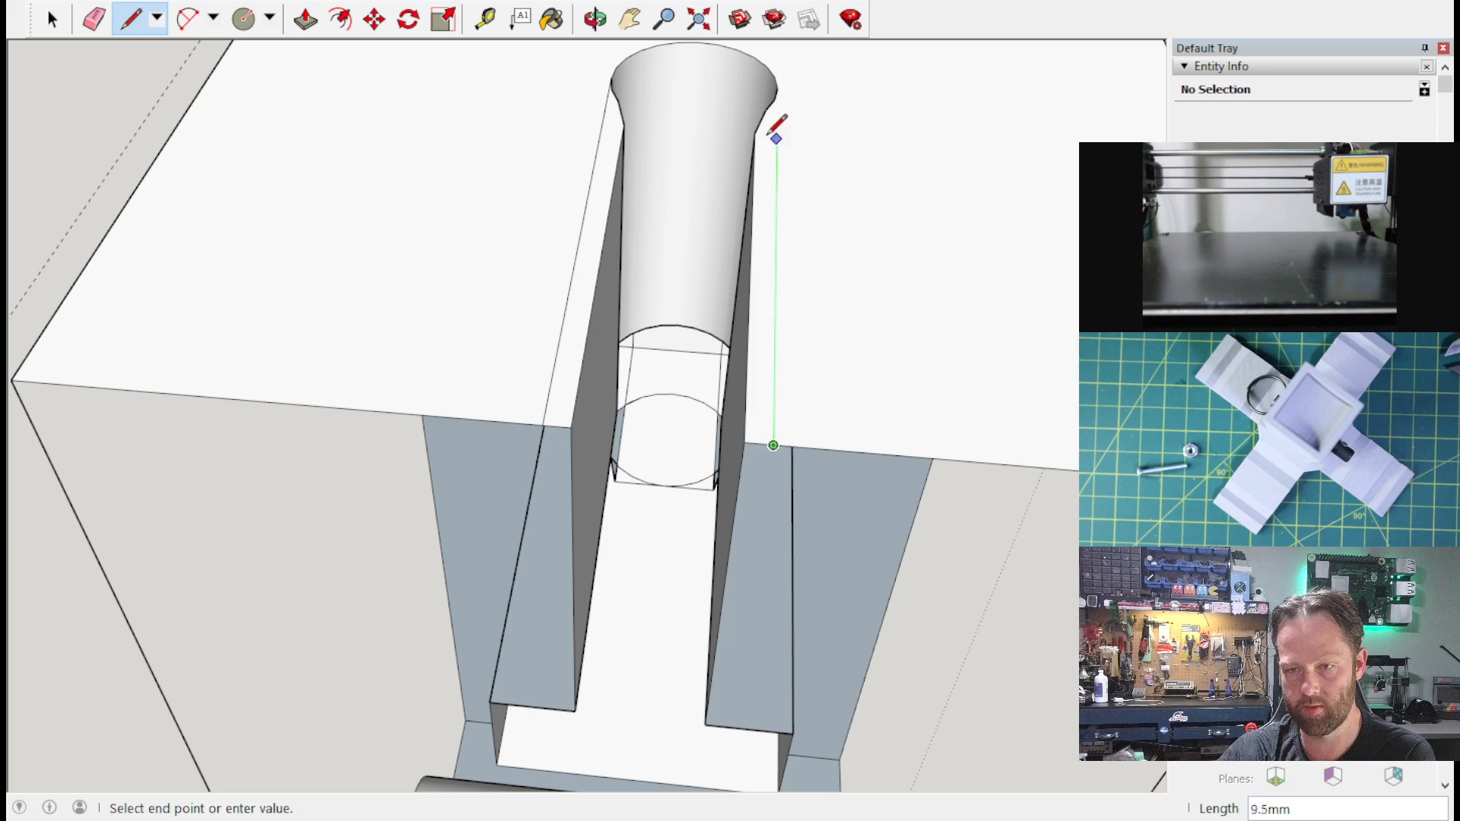
middle_drag(771, 105, 796, 85)
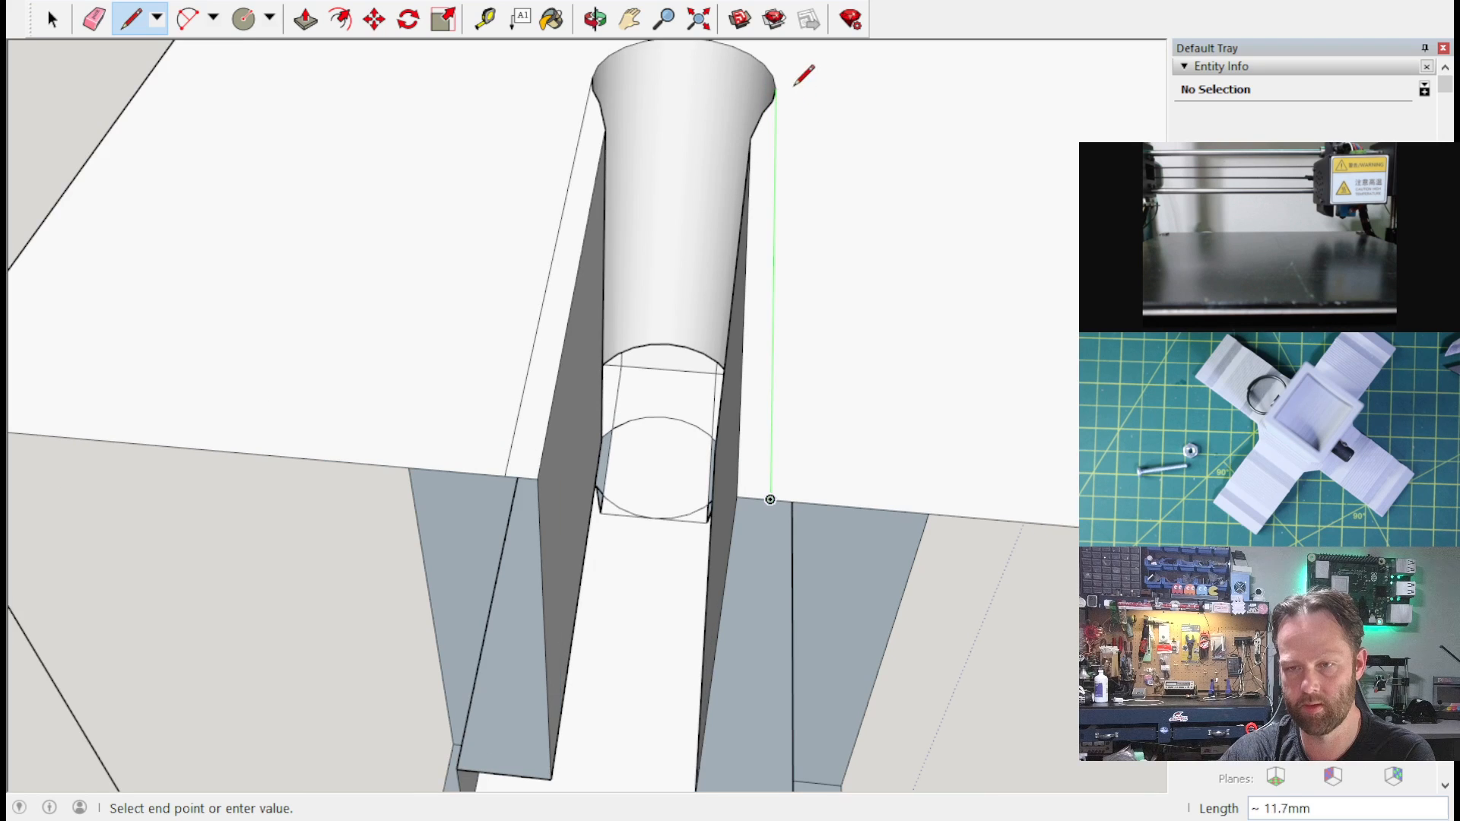
click(775, 88)
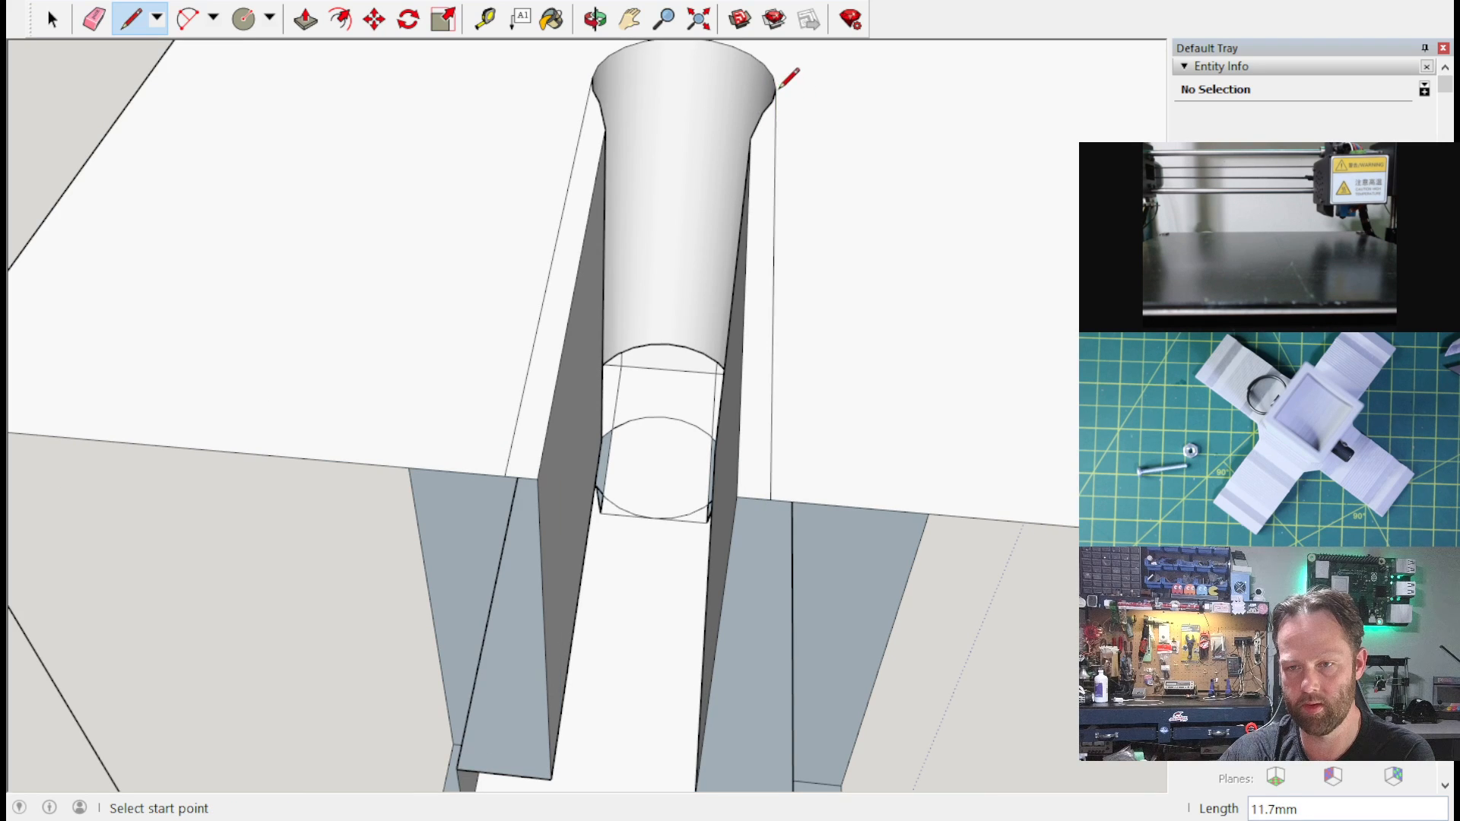
Step: Push both narrow strips beside the slot down 9.5 mm with Push/Pull to widen it to the hole's diameter
middle_drag(772, 342, 768, 312)
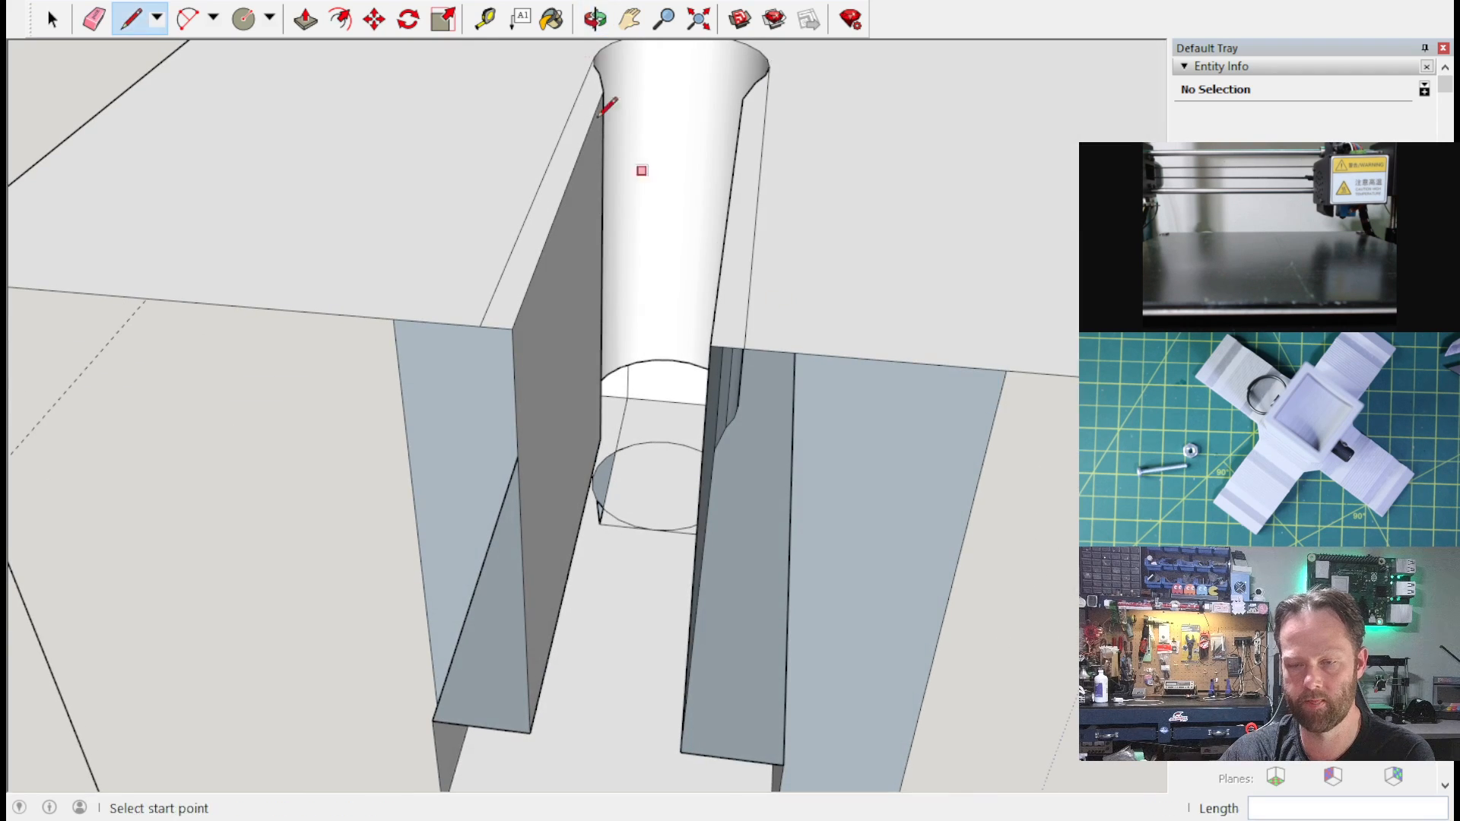
click(305, 18)
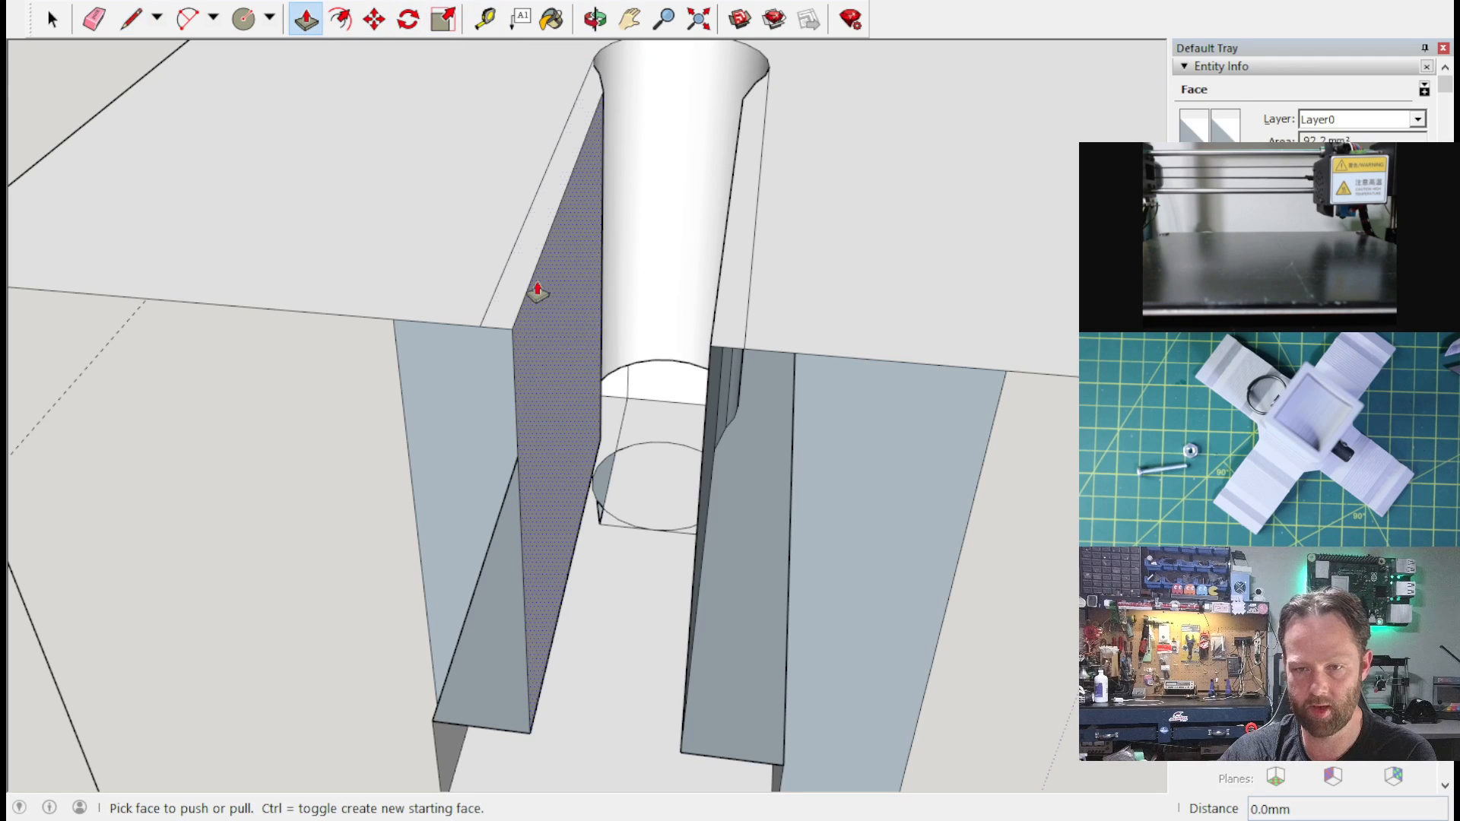
drag(524, 282, 655, 596)
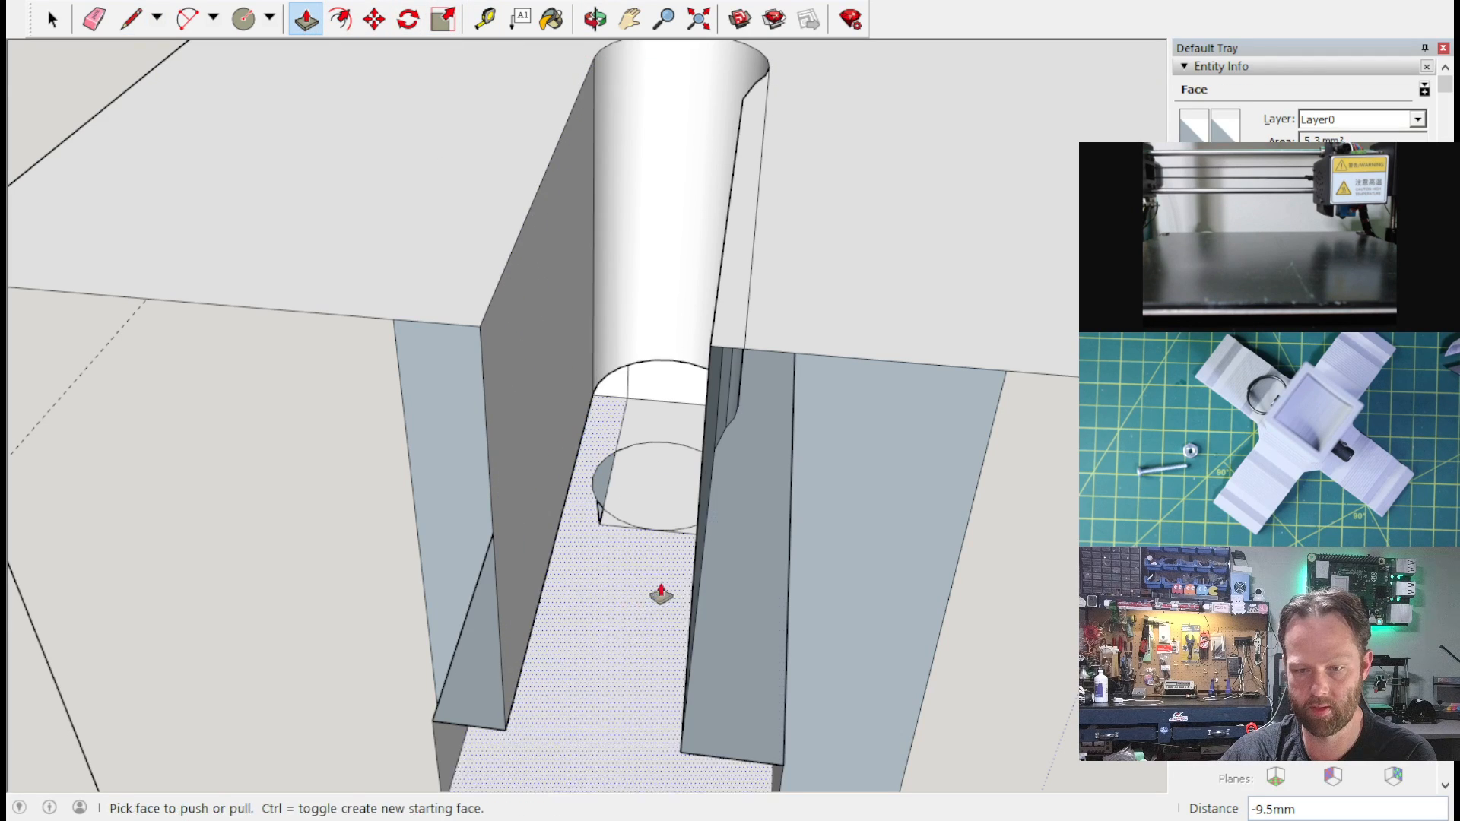
drag(715, 336, 746, 668)
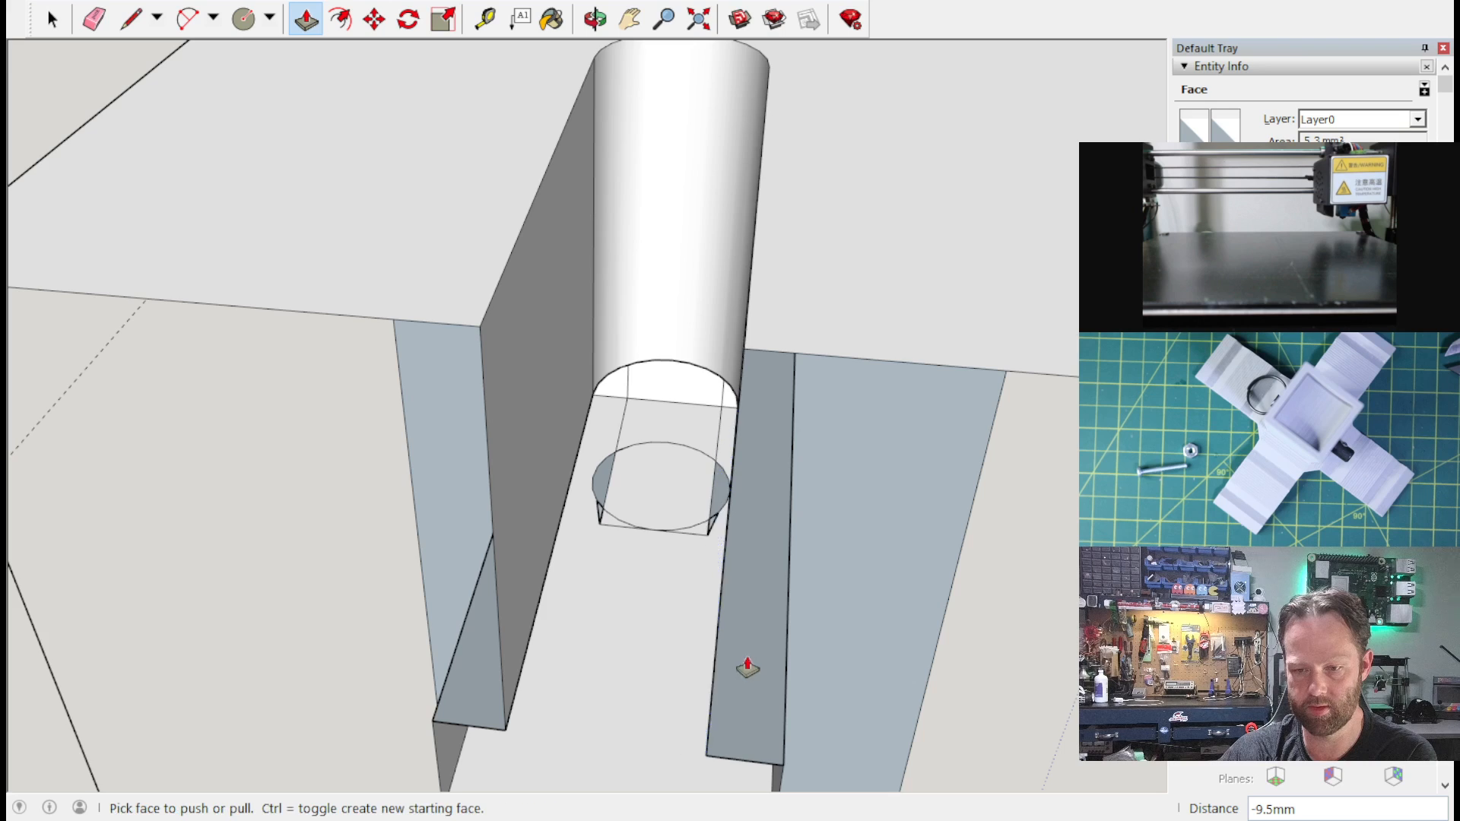
Step: Examine the widened slot and the wider recess beneath it from several angles and distances
scroll(541, 563, down, 5)
middle_drag(620, 509, 773, 460)
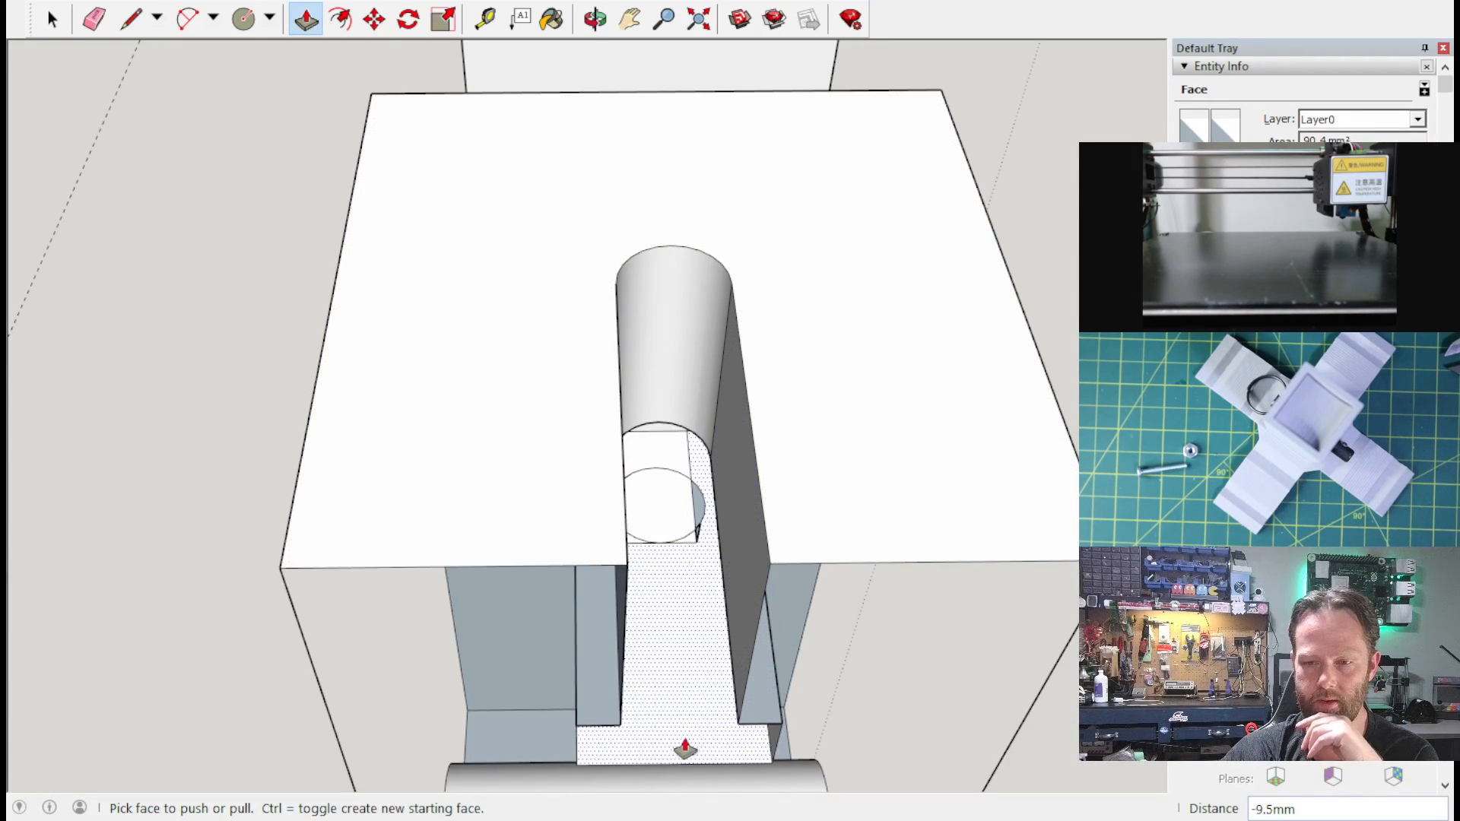
middle_drag(712, 599, 663, 449)
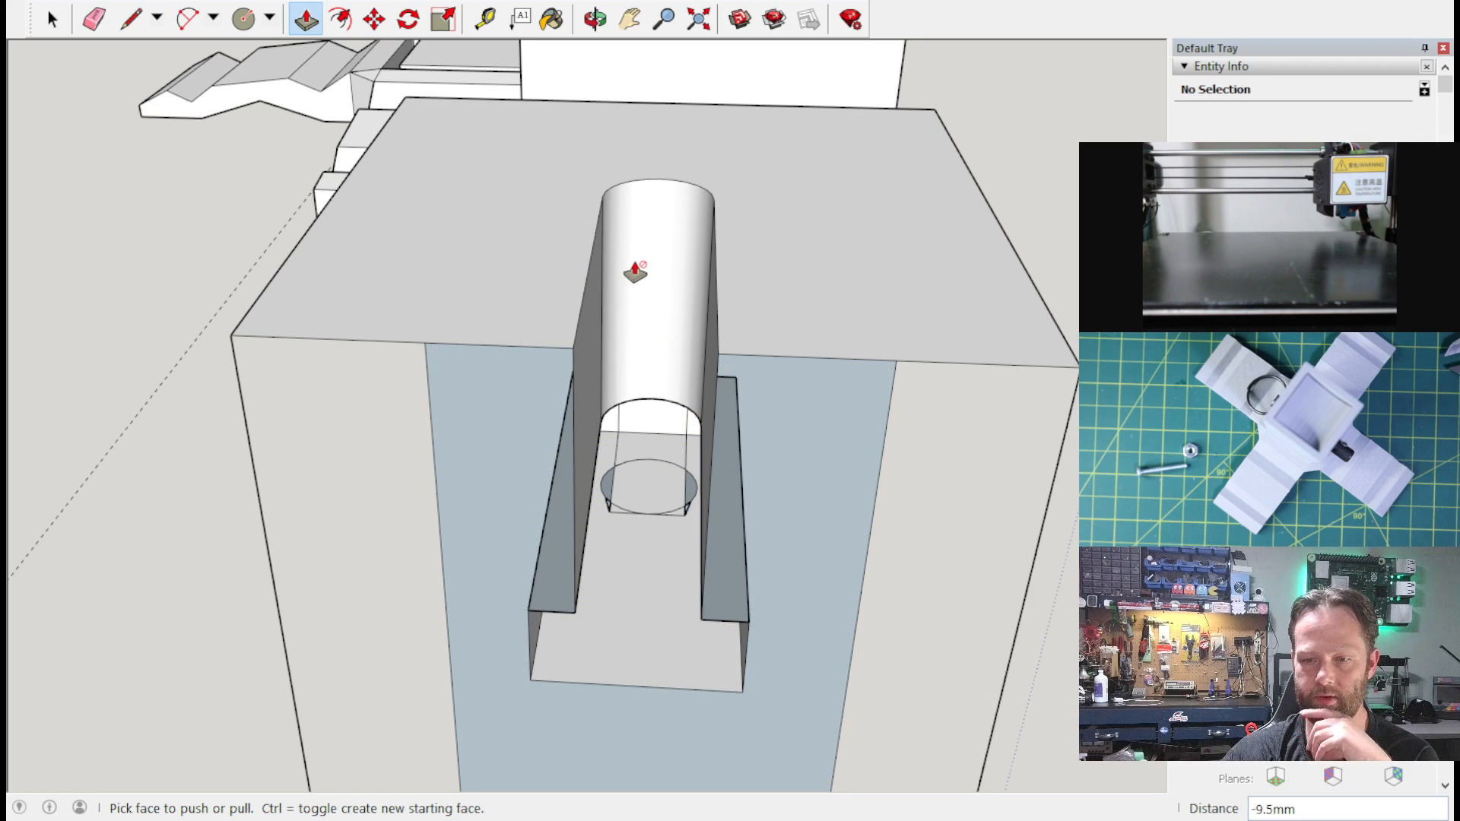
middle_drag(694, 417, 464, 34)
middle_drag(601, 456, 736, 551)
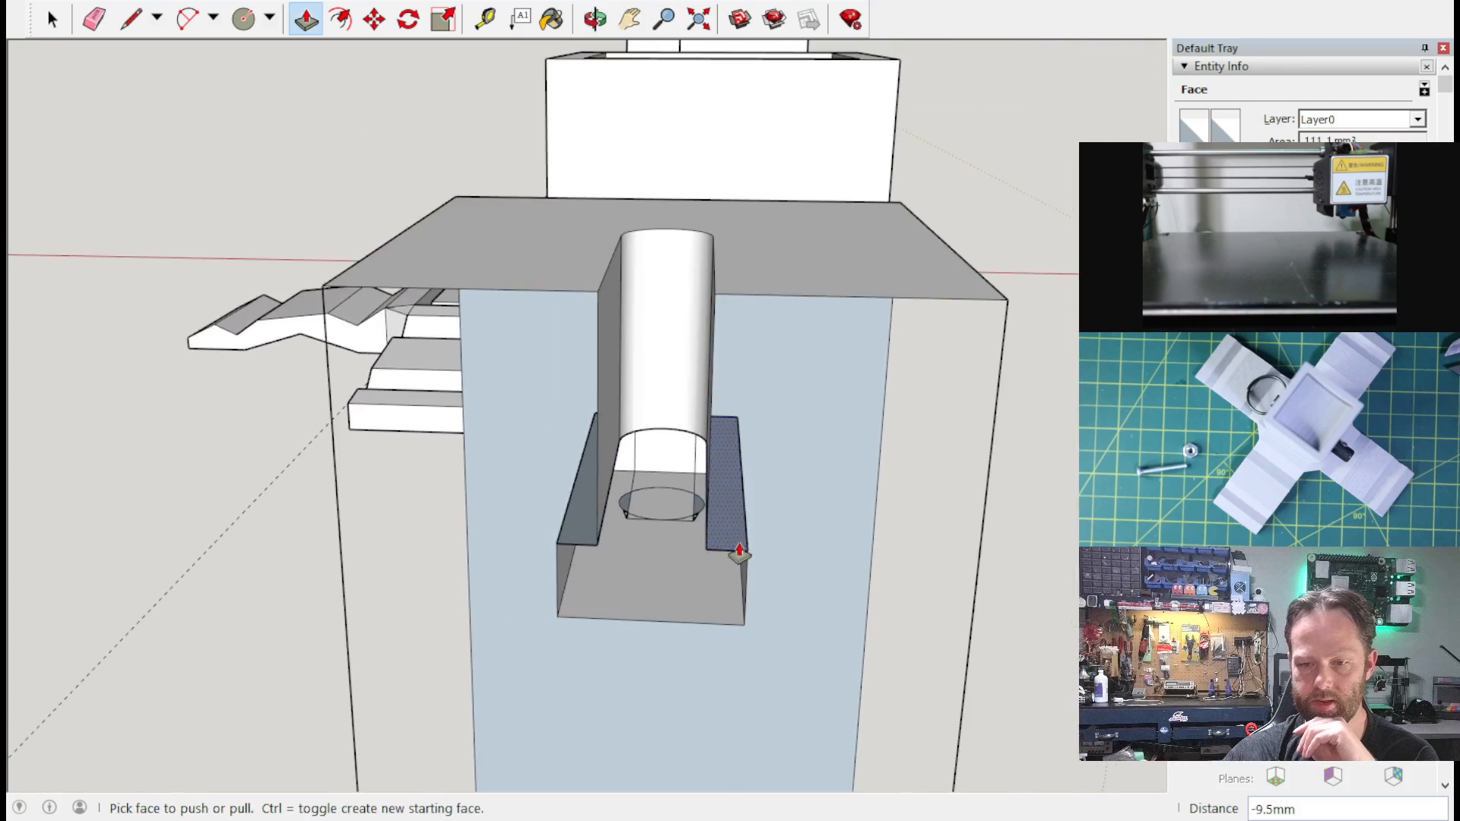
scroll(739, 557, down, 5)
scroll(736, 552, down, 3)
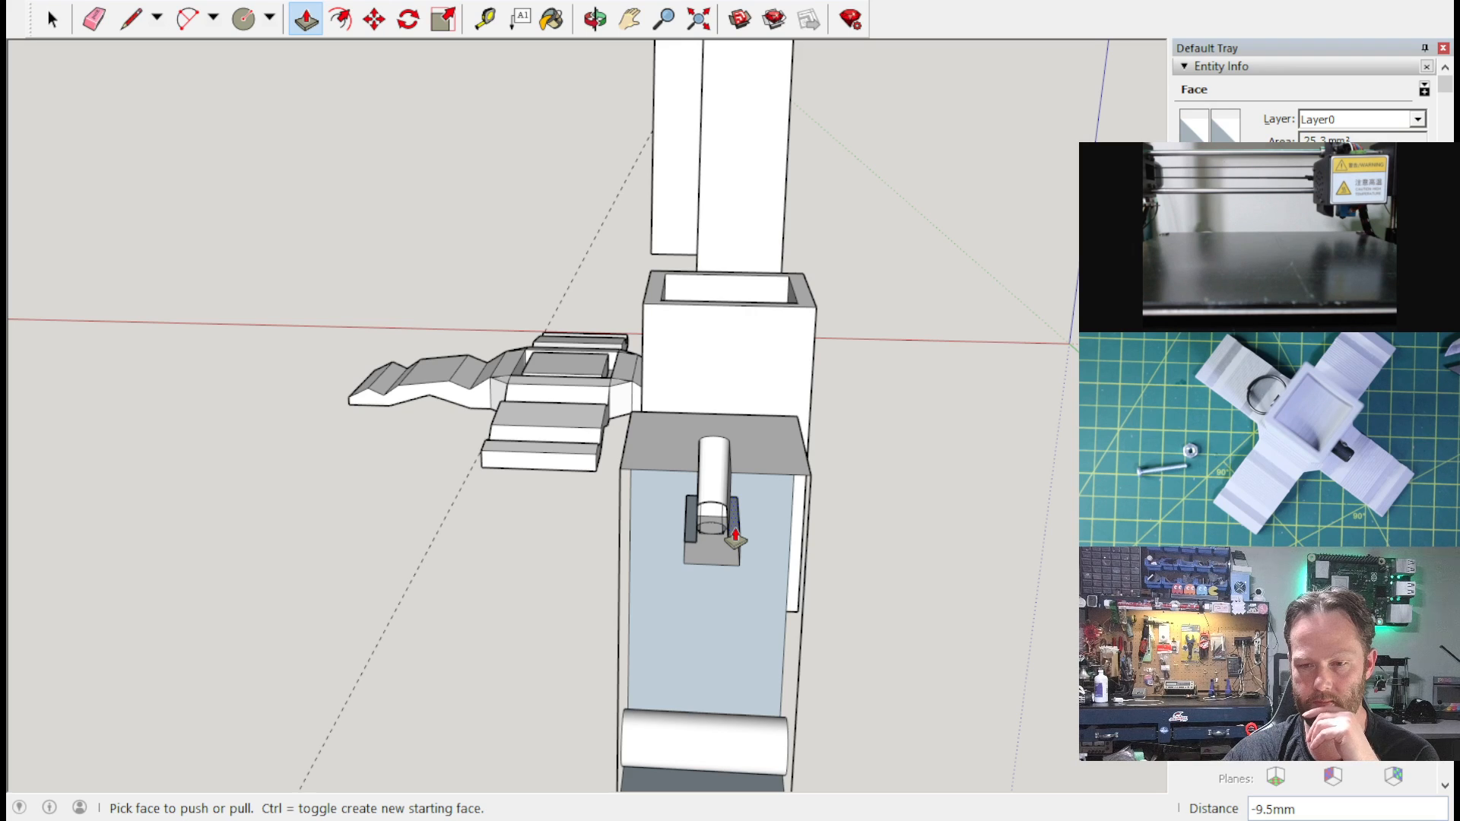
middle_drag(735, 537, 696, 563)
scroll(594, 562, up, 2)
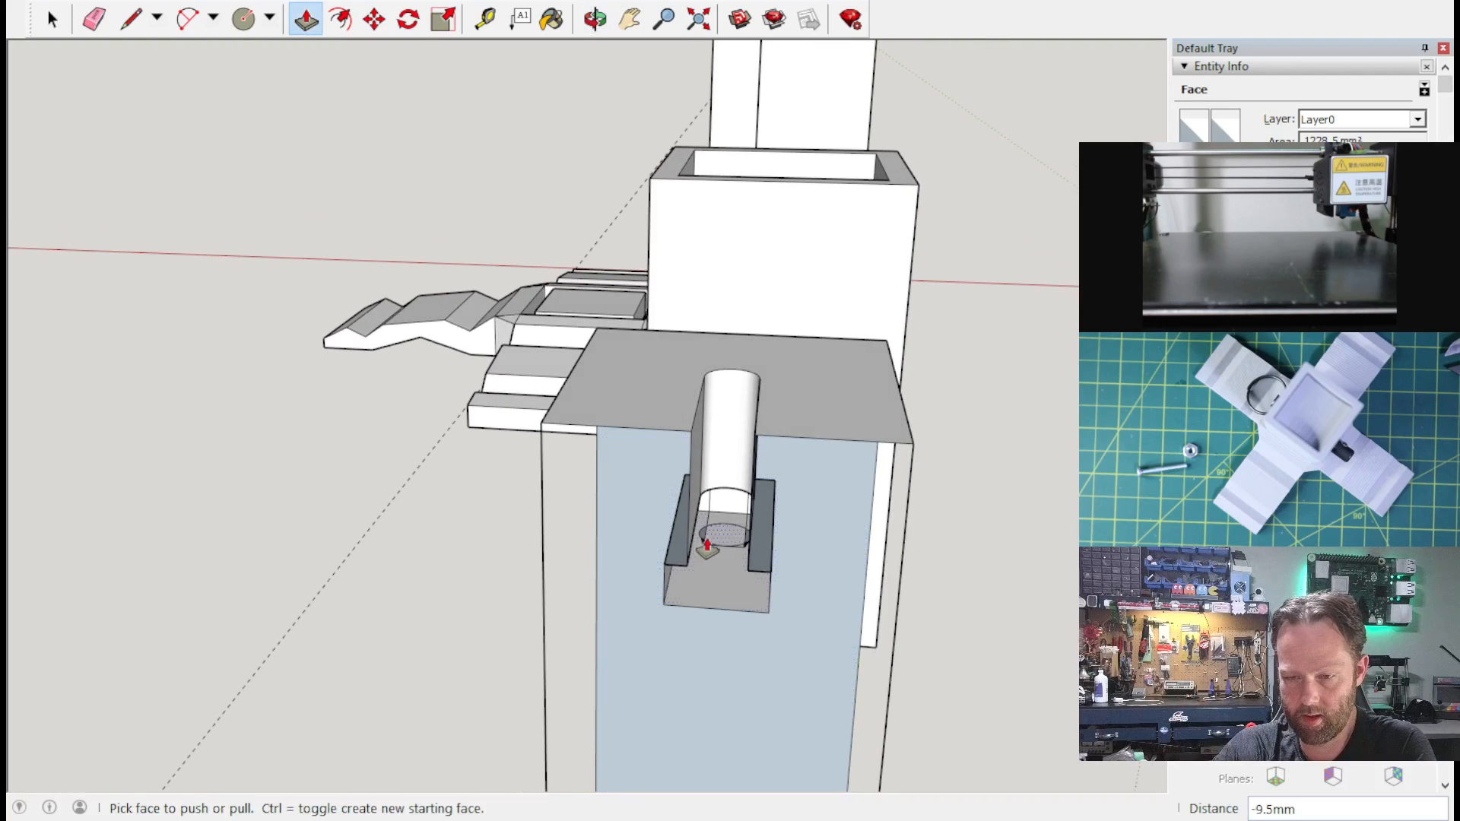
Step: Erase the leftover edges at the right end of the circular cutout in the slot floor, undoing the unwanted erasures
key(e)
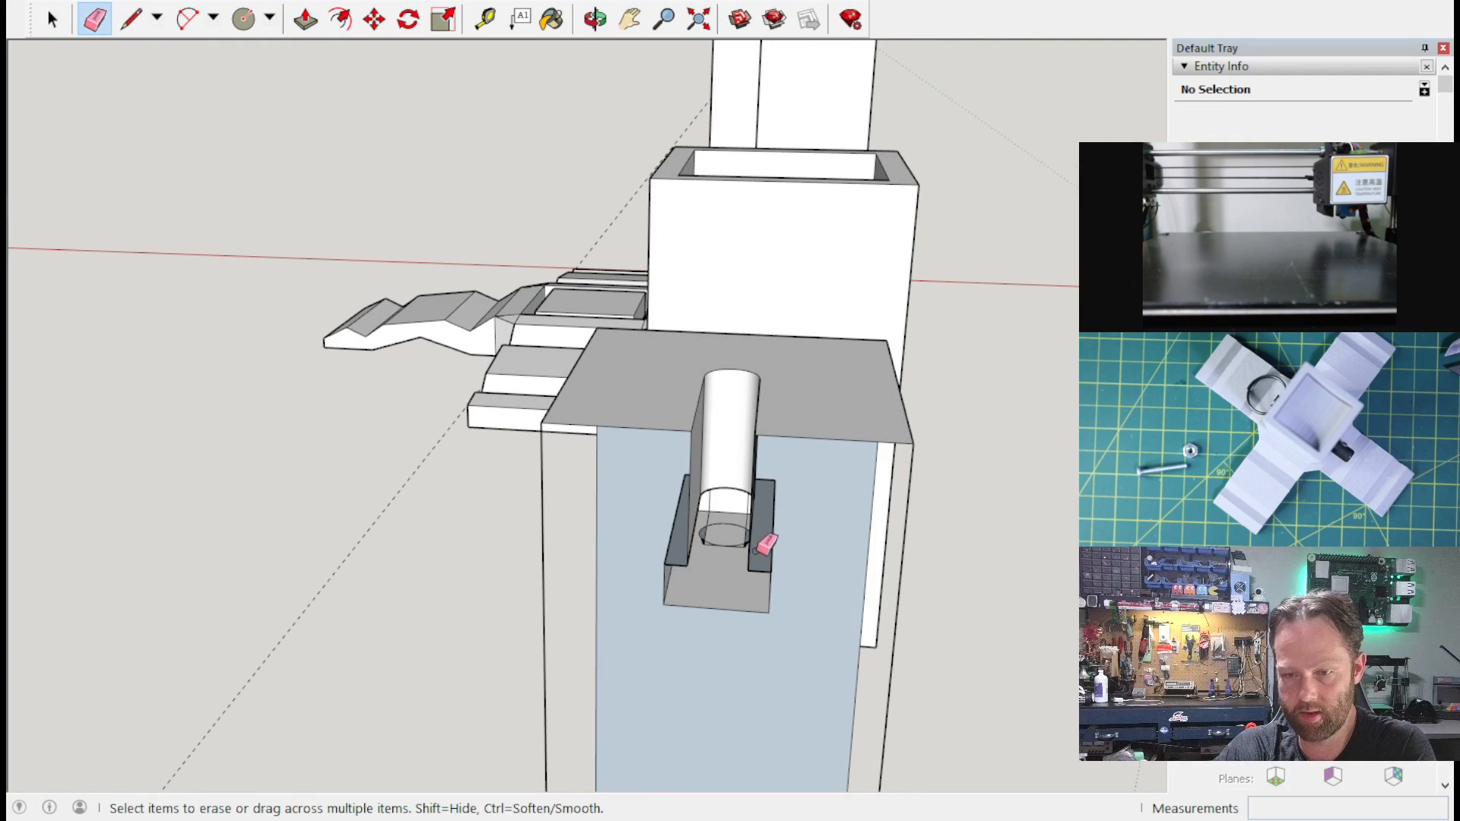
scroll(772, 531, up, 3)
scroll(738, 563, up, 4)
mouse_move(707, 476)
mouse_down()
mouse_move(648, 465)
mouse_move(825, 459)
mouse_move(772, 475)
mouse_up()
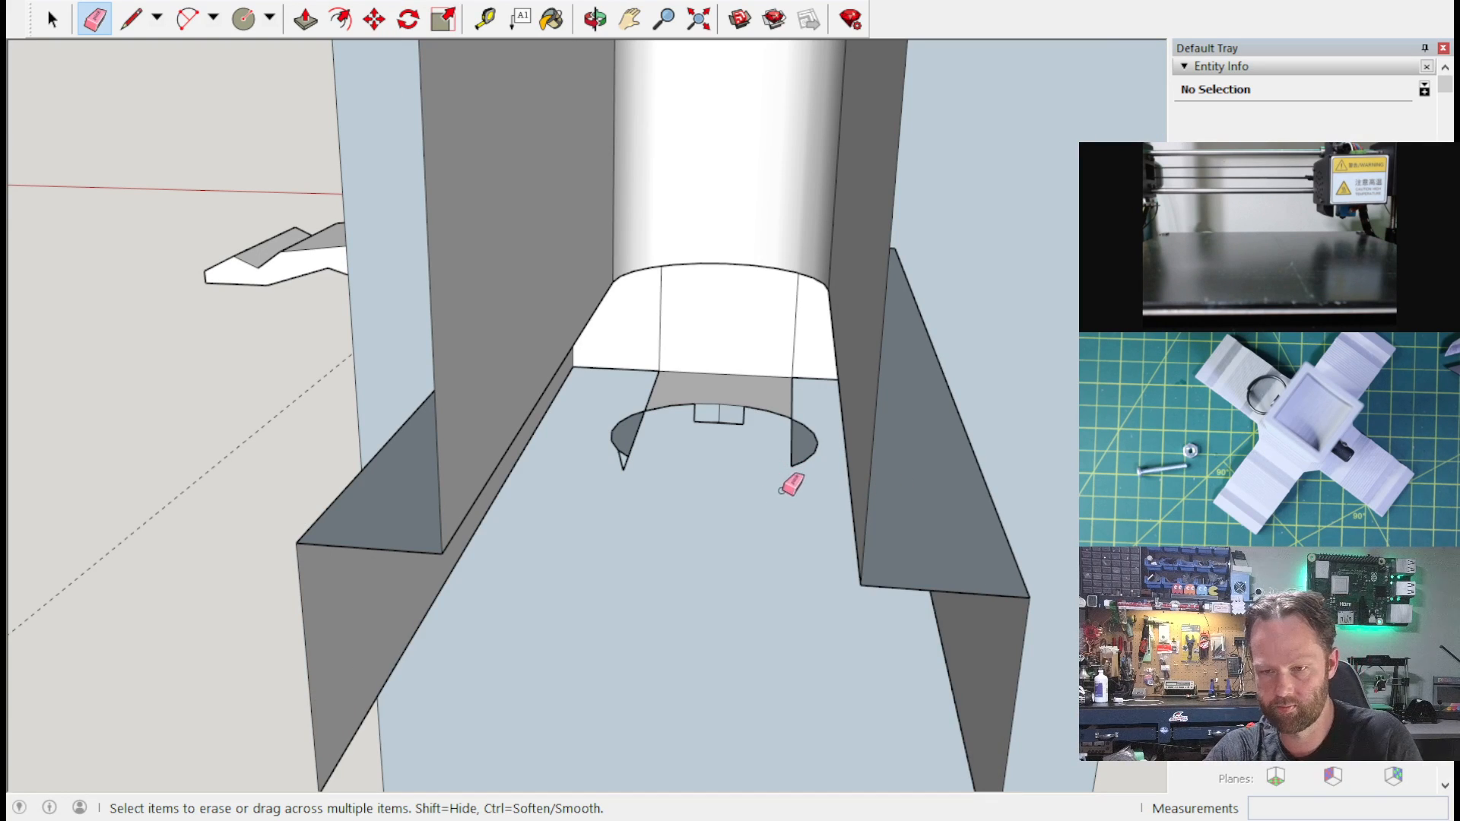
key(ctrl+z)
click(819, 457)
key(ctrl+z)
click(812, 455)
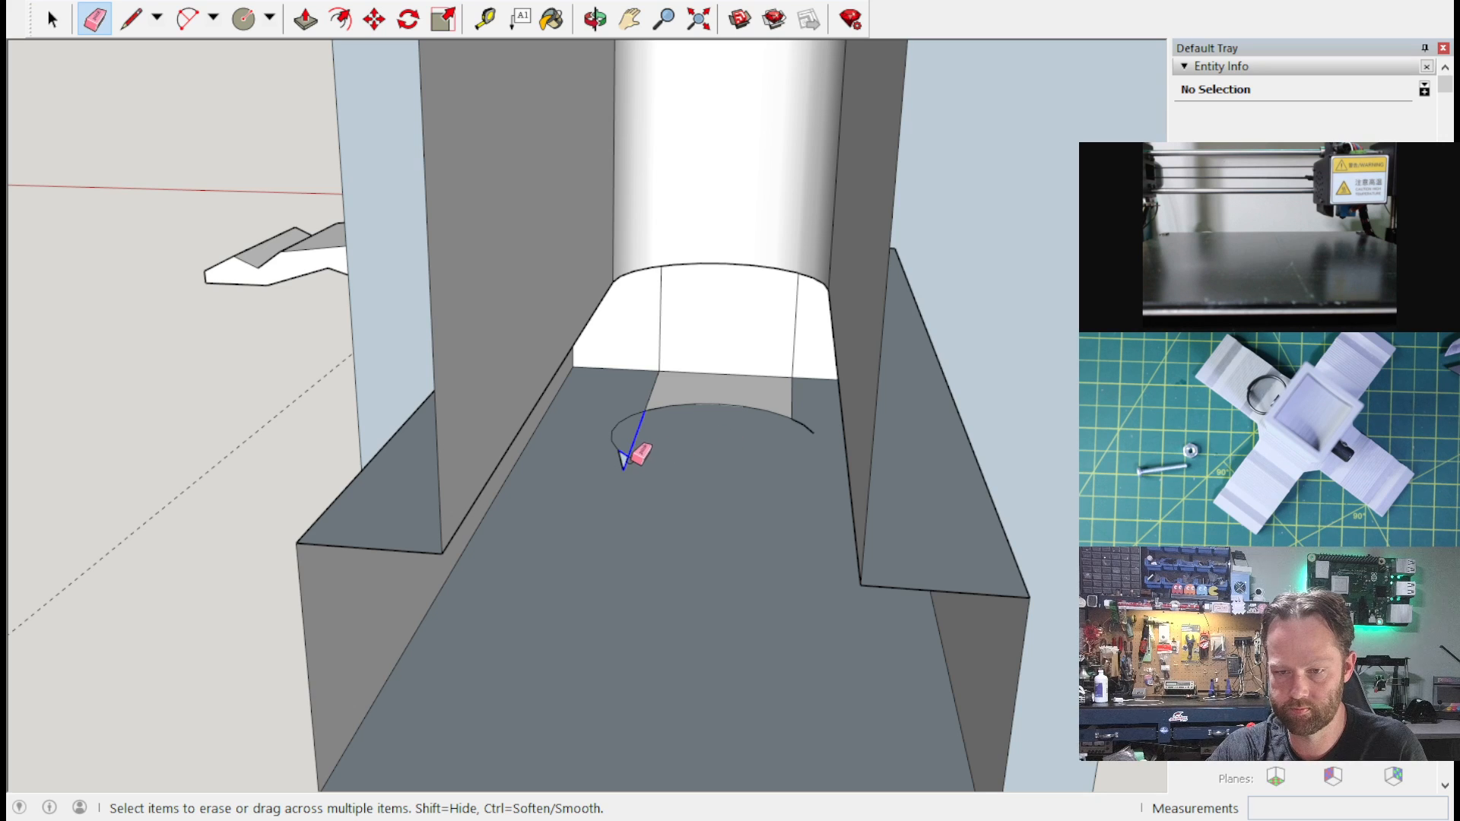
Step: Erase the remaining circle segments and short cutout edges from the slot floor, leaving a plain face
key(ctrl+z)
click(623, 460)
key(ctrl+z)
click(623, 456)
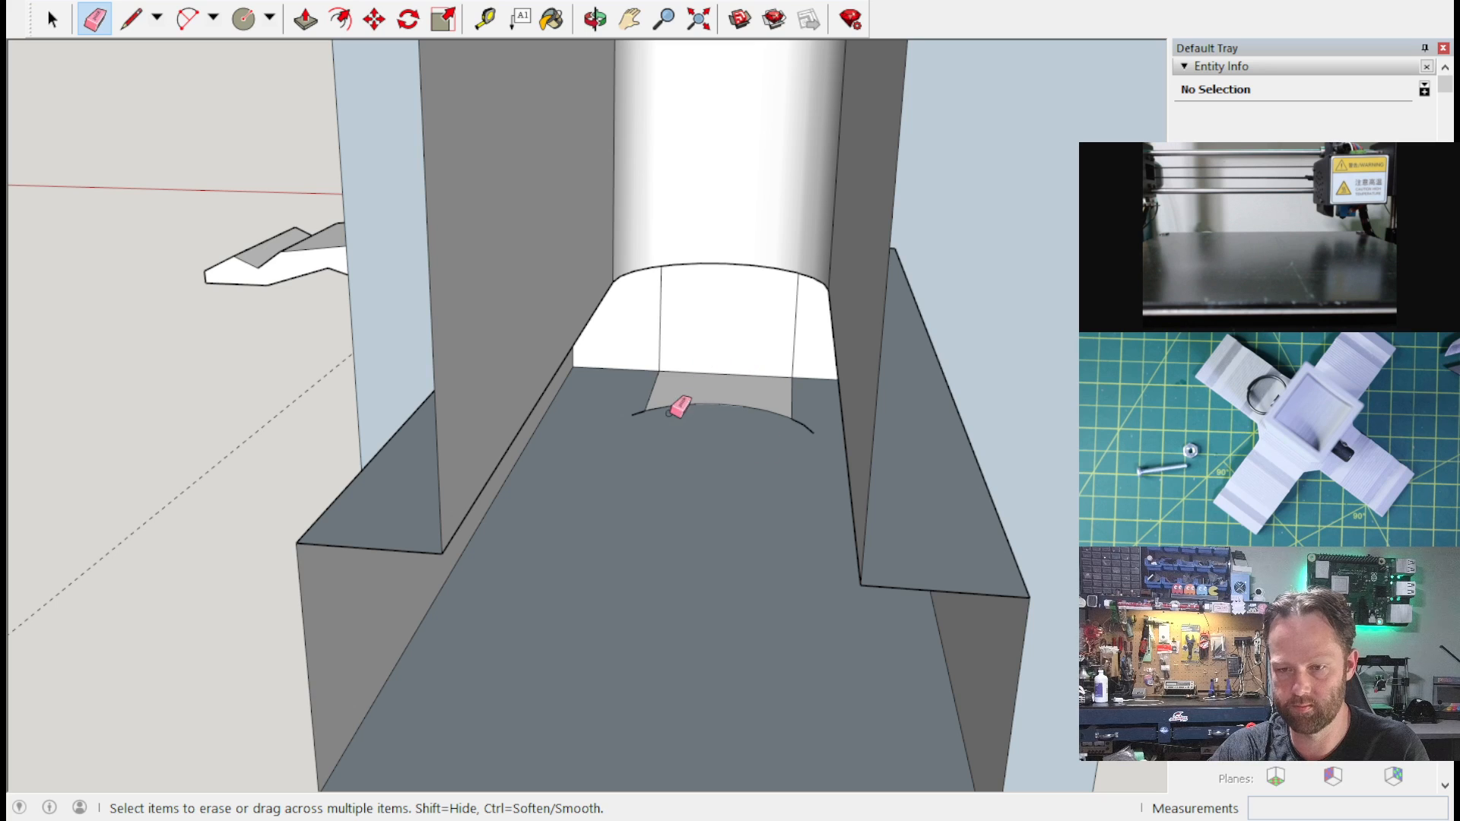
click(646, 397)
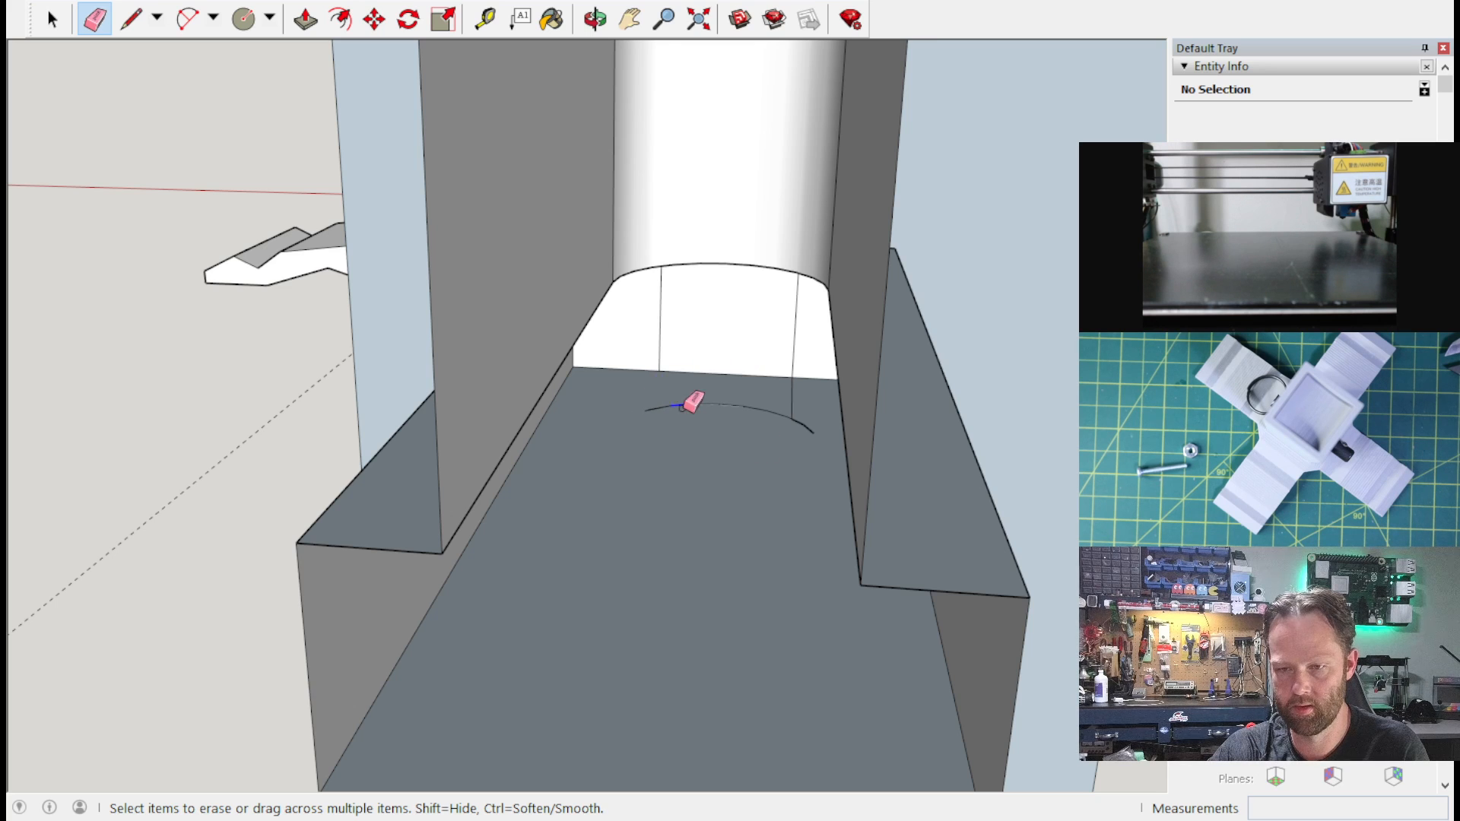
drag(682, 408, 741, 405)
click(791, 425)
mouse_move(759, 406)
mouse_down()
mouse_move(663, 404)
mouse_move(681, 447)
mouse_up()
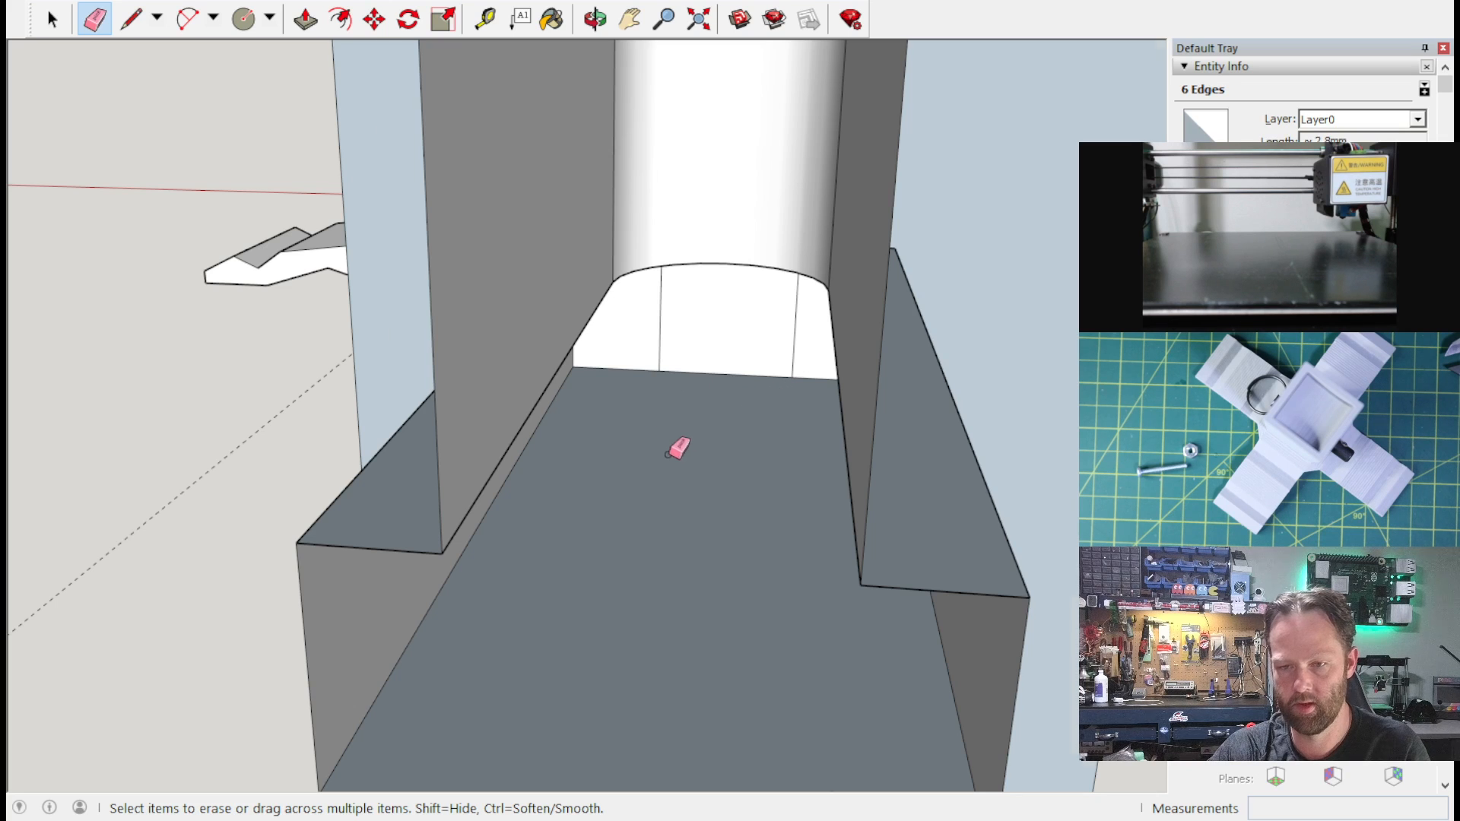
Step: Close the slot's opening in the block's top face with a 4 mm line across its front corners
scroll(680, 447, down, 5)
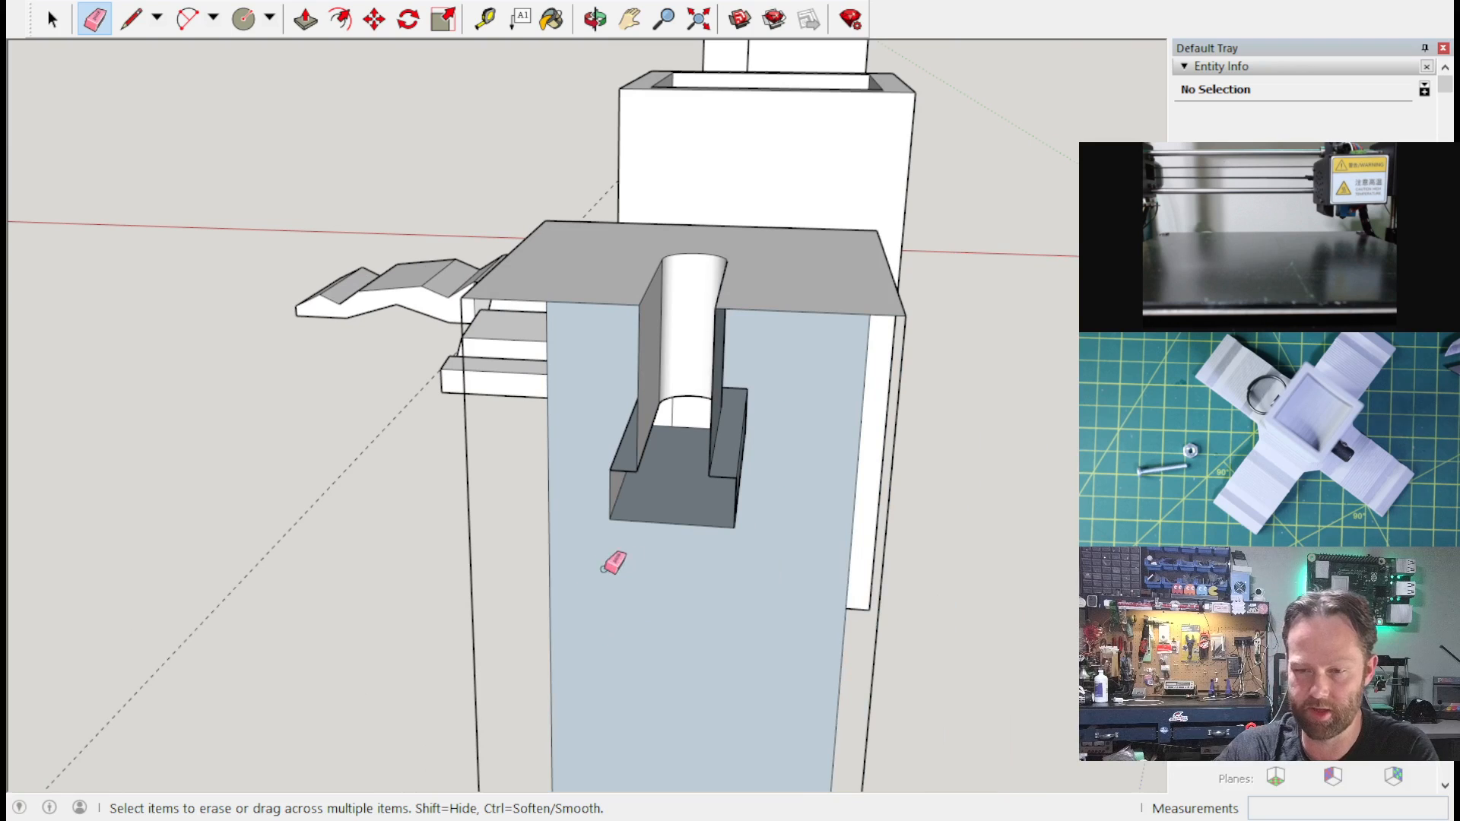
mouse_move(744, 381)
middle_down()
mouse_move(645, 434)
mouse_move(657, 429)
middle_up()
mouse_move(520, 505)
middle_down()
mouse_move(658, 538)
mouse_move(621, 579)
middle_up()
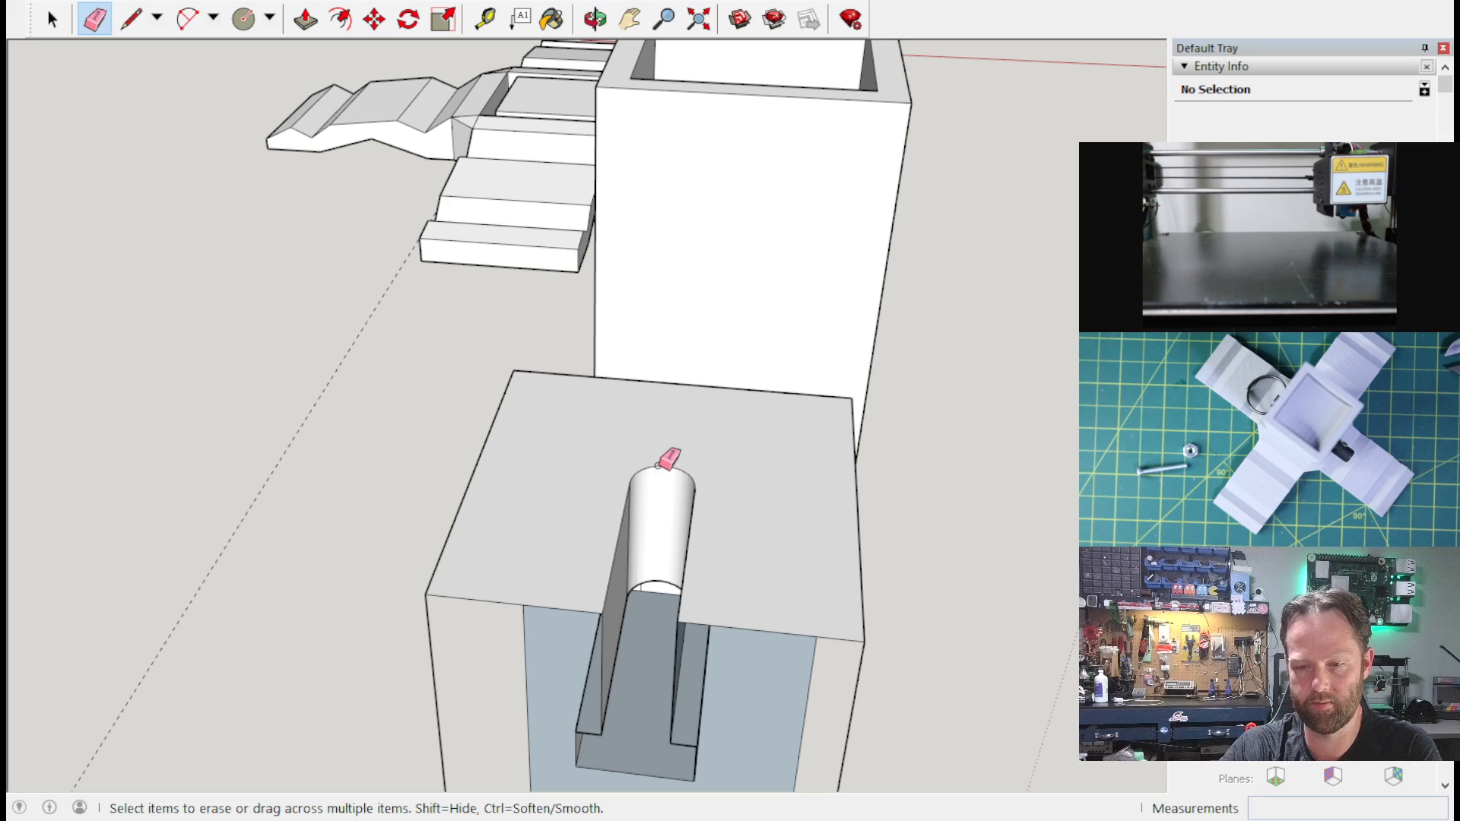
click(130, 21)
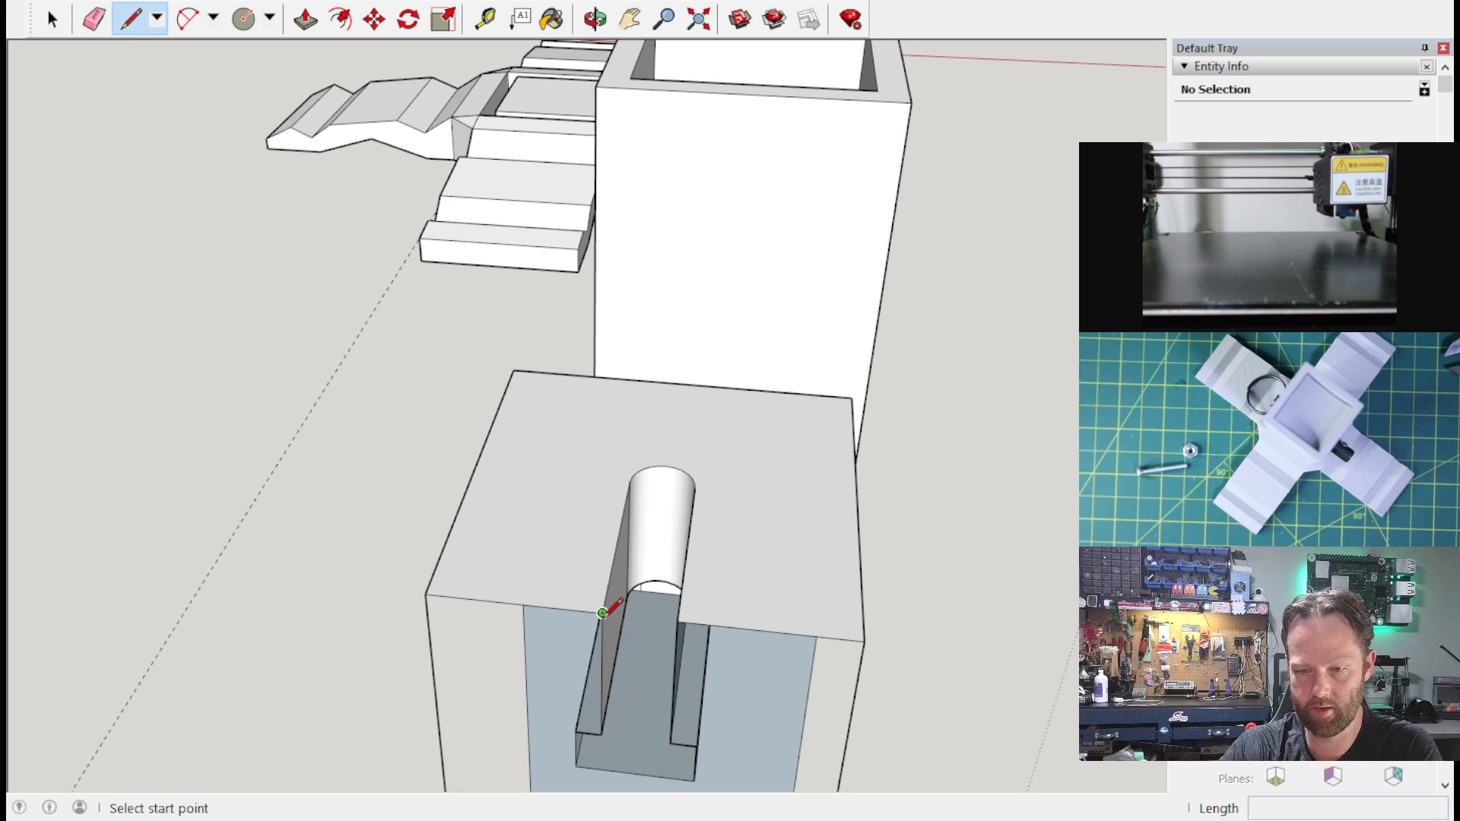
click(603, 613)
click(677, 621)
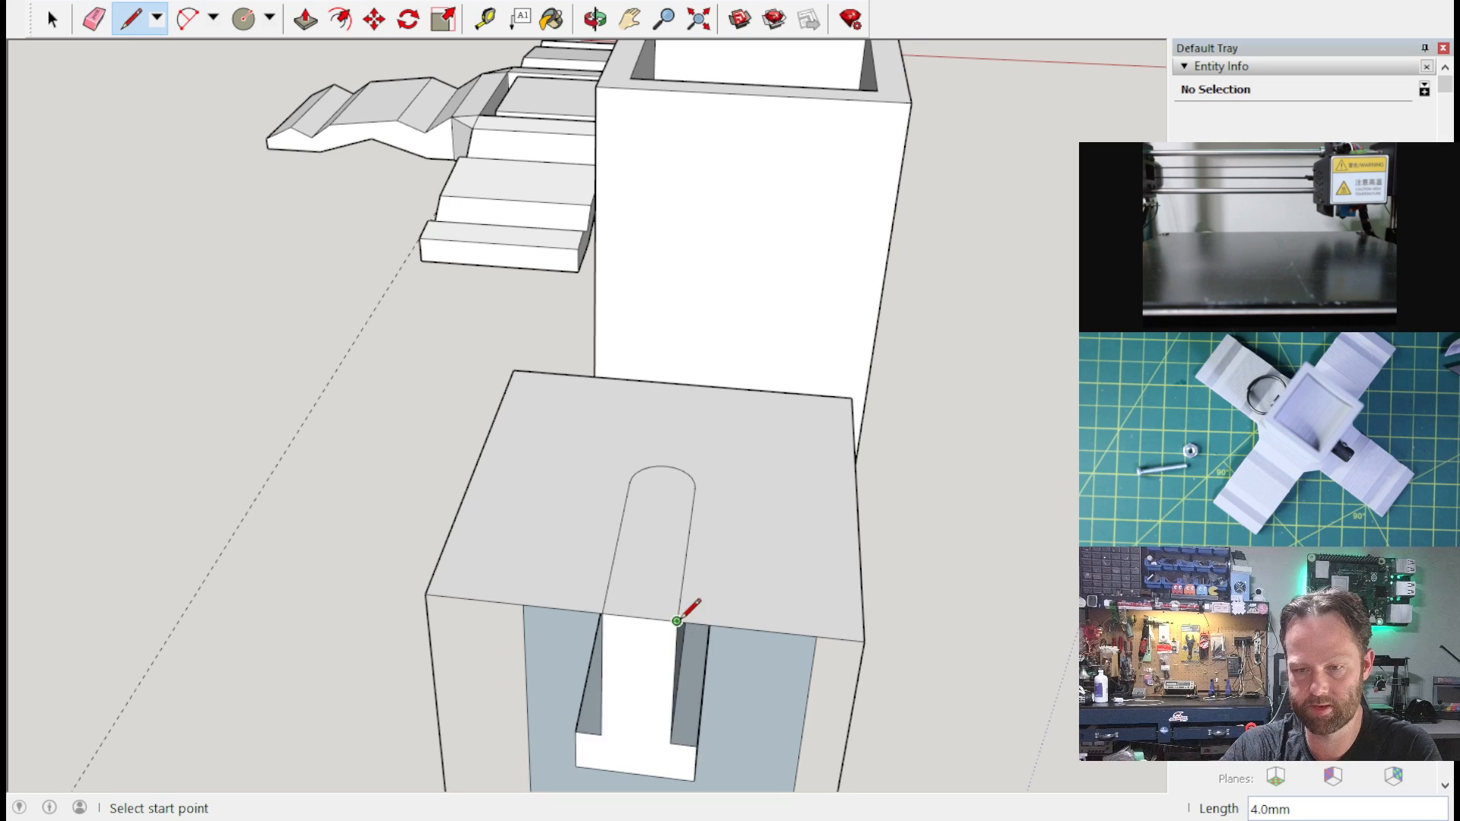
Step: Draw a 4 mm line across the slot outline on the top face, joining the two ends of its rounded end
mouse_move(741, 448)
middle_down()
mouse_move(724, 436)
mouse_move(694, 583)
mouse_move(648, 442)
mouse_move(726, 620)
mouse_move(682, 549)
middle_up()
scroll(649, 472, up, 5)
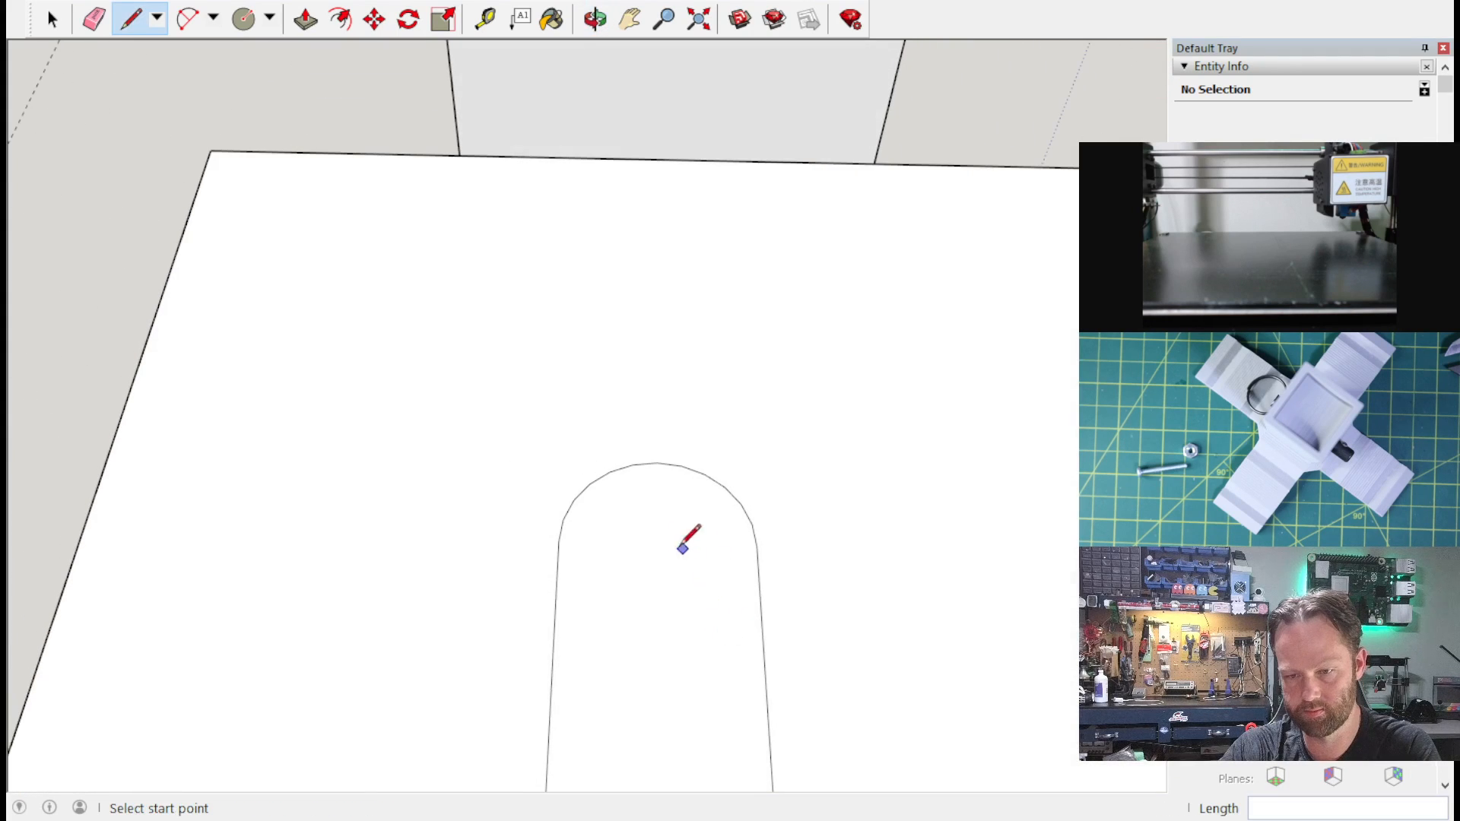
click(558, 541)
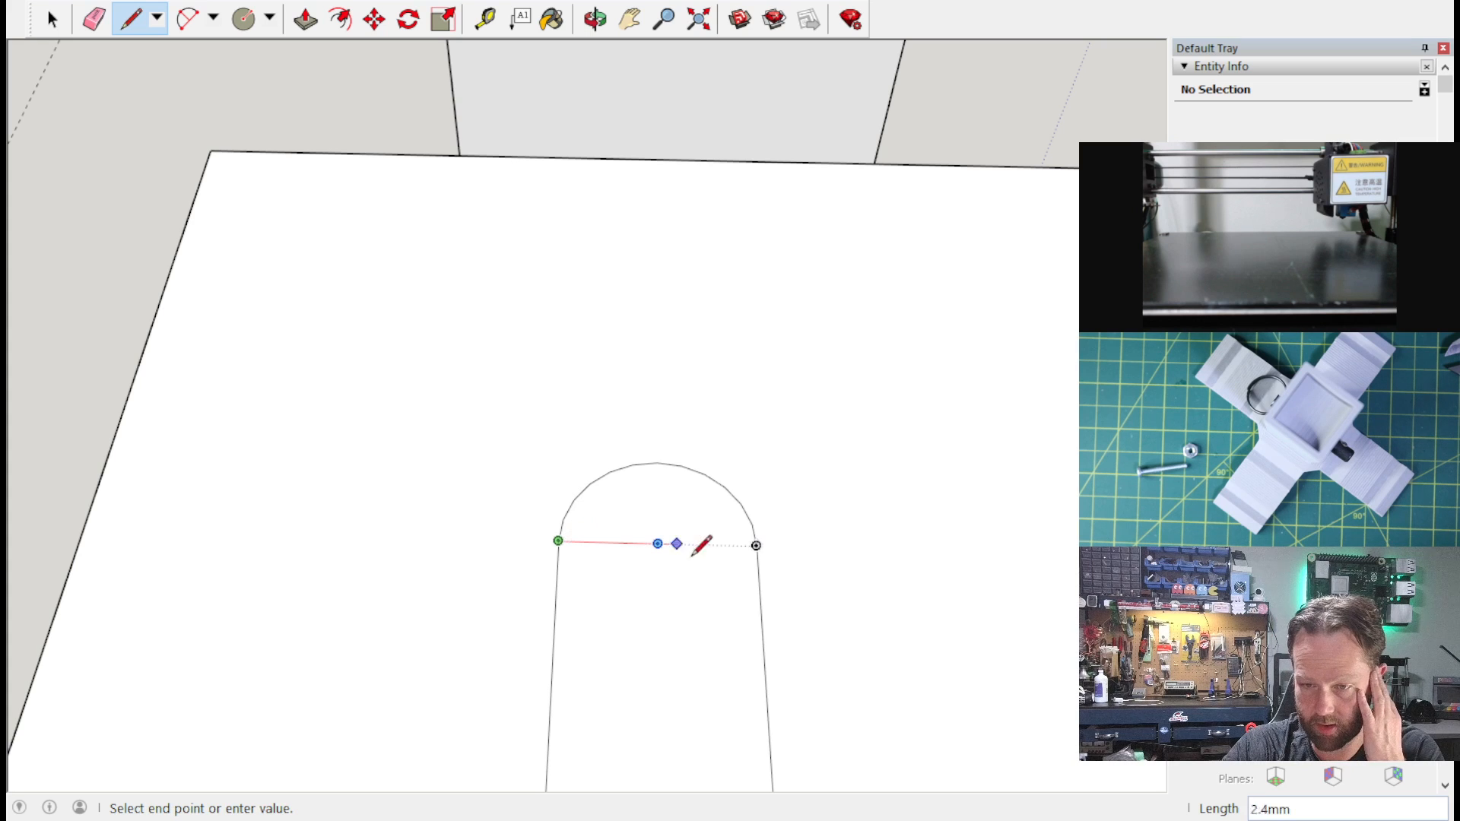
click(756, 545)
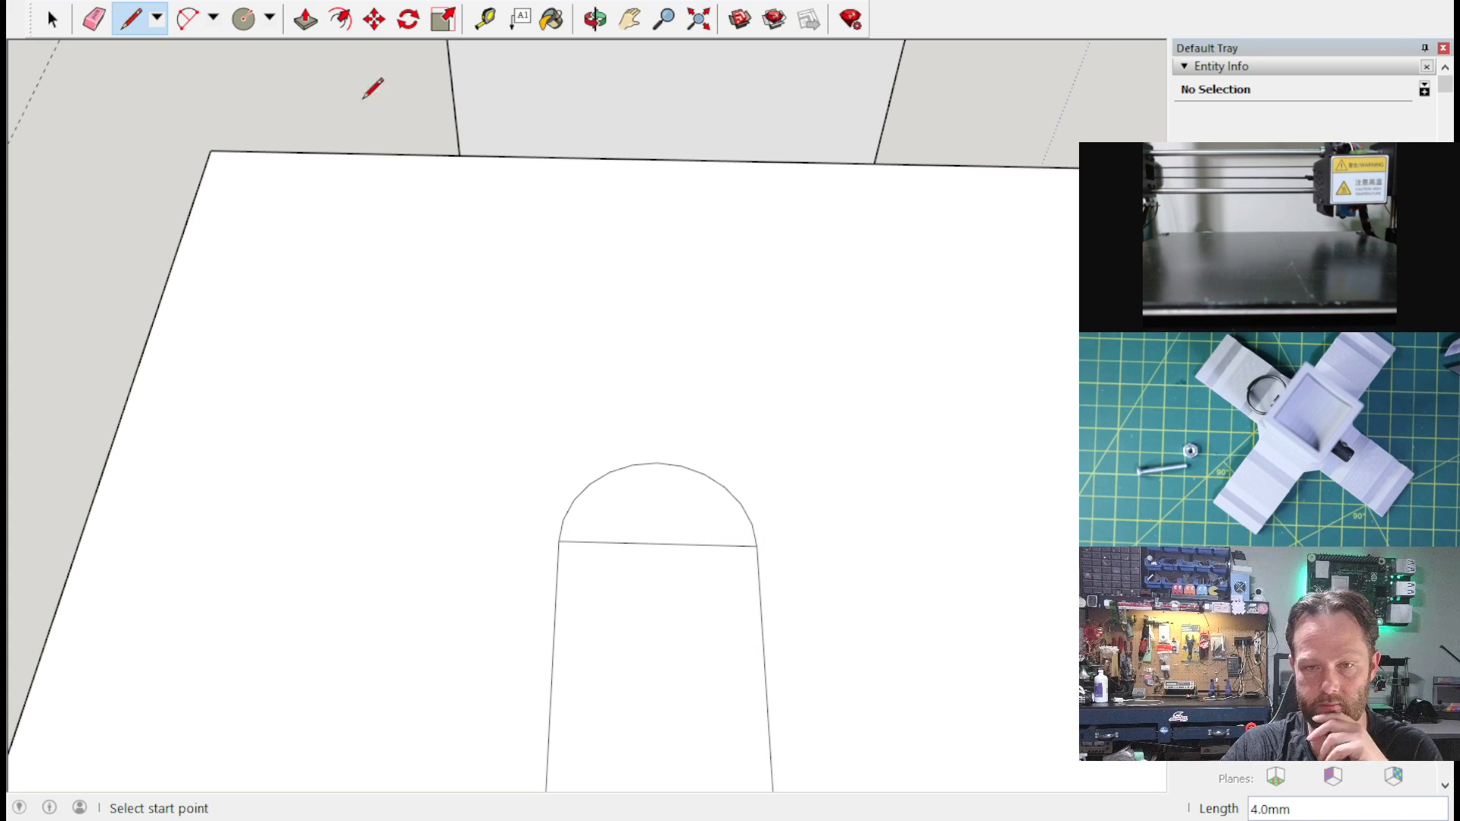
Step: Draw a hexagon with a 4 mm inscribed radius centred on the midpoint of the line across the slot's rounded end
click(485, 19)
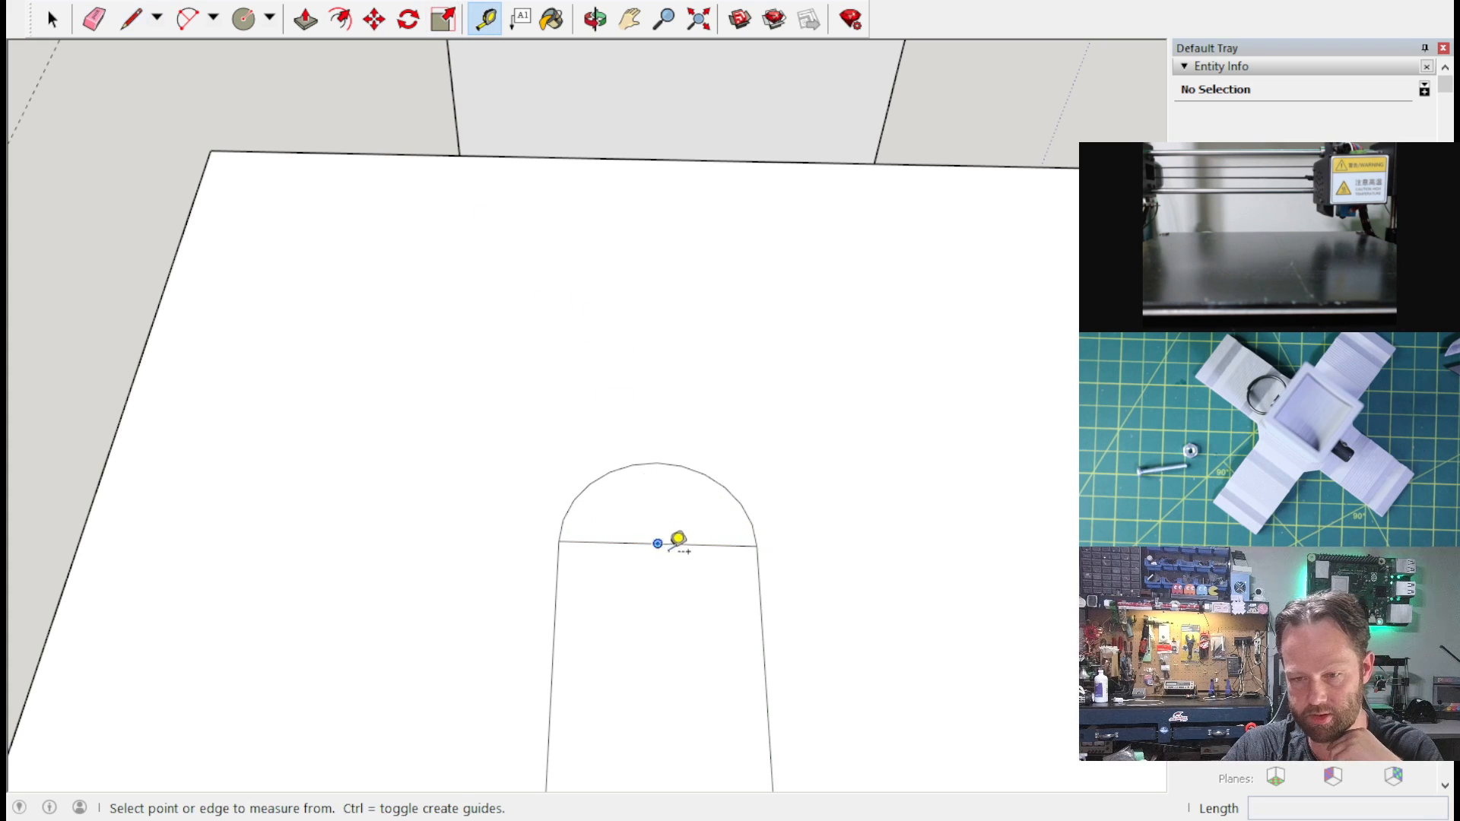
click(658, 543)
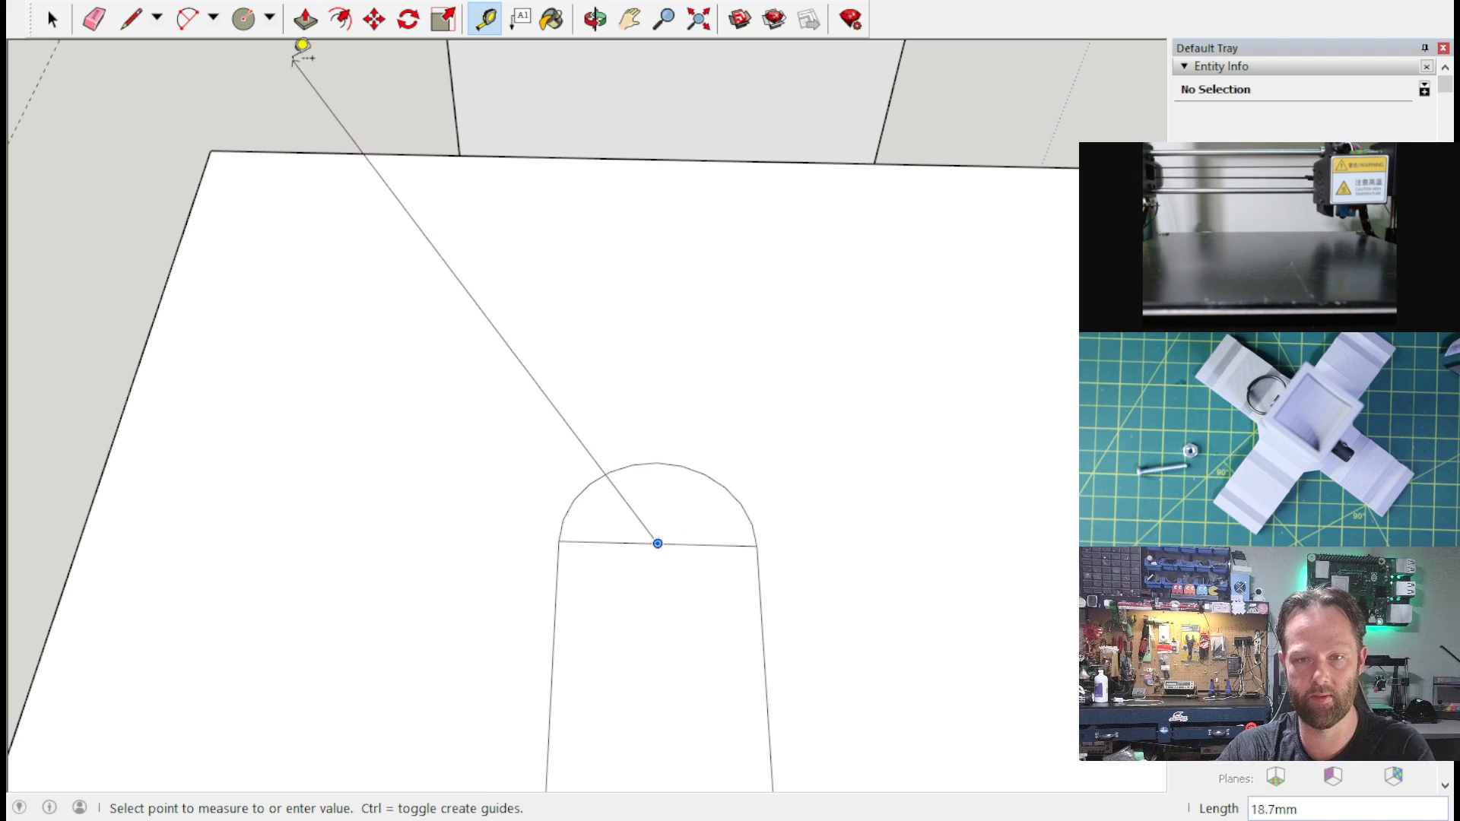
click(304, 127)
click(657, 543)
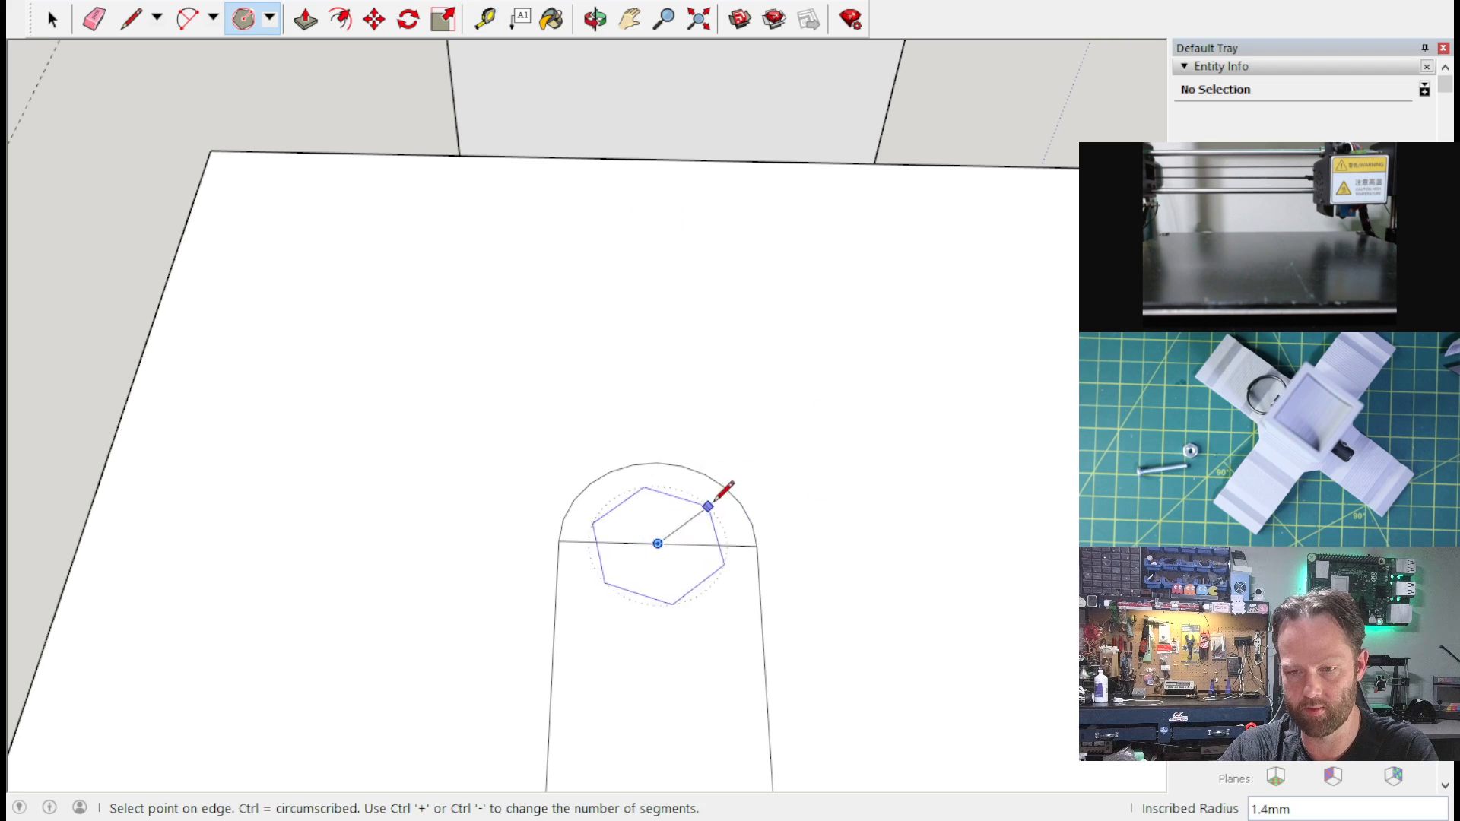
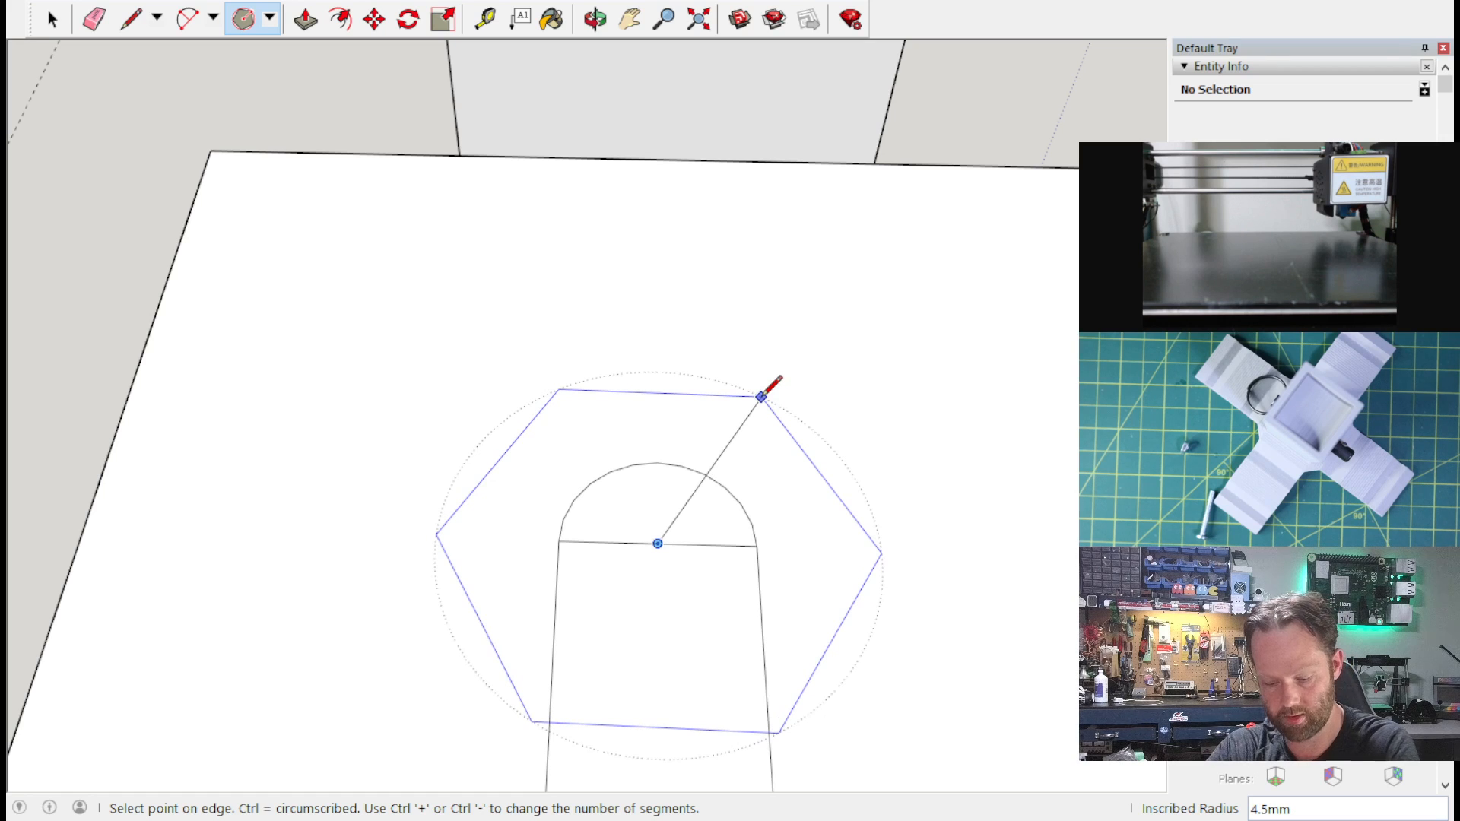
key(Return)
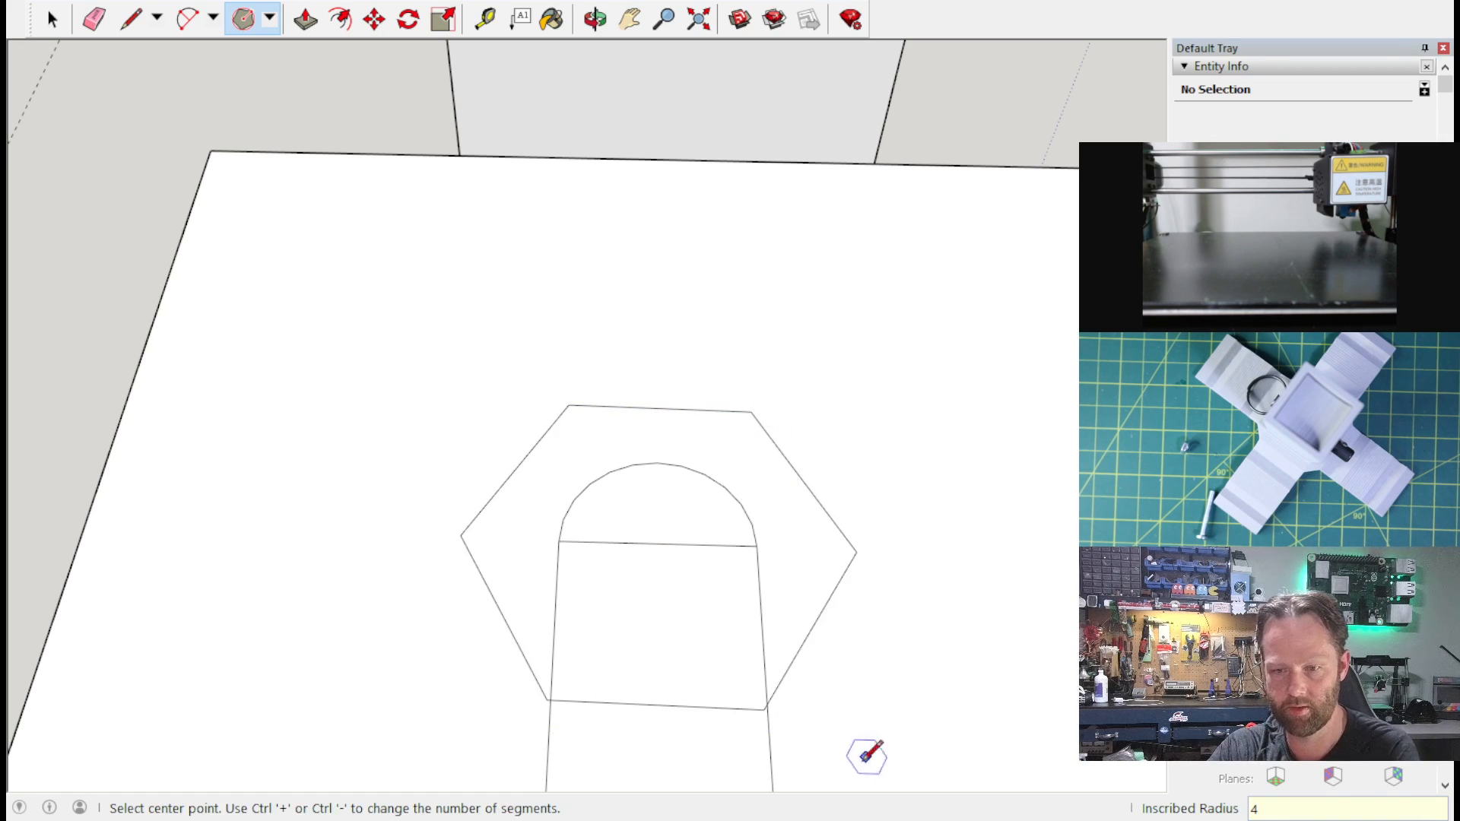
Step: Erase the cross line and the hexagon edge inside the slot outline, and delete the face covering the slot
scroll(890, 612, up, 1)
scroll(890, 612, down, 1)
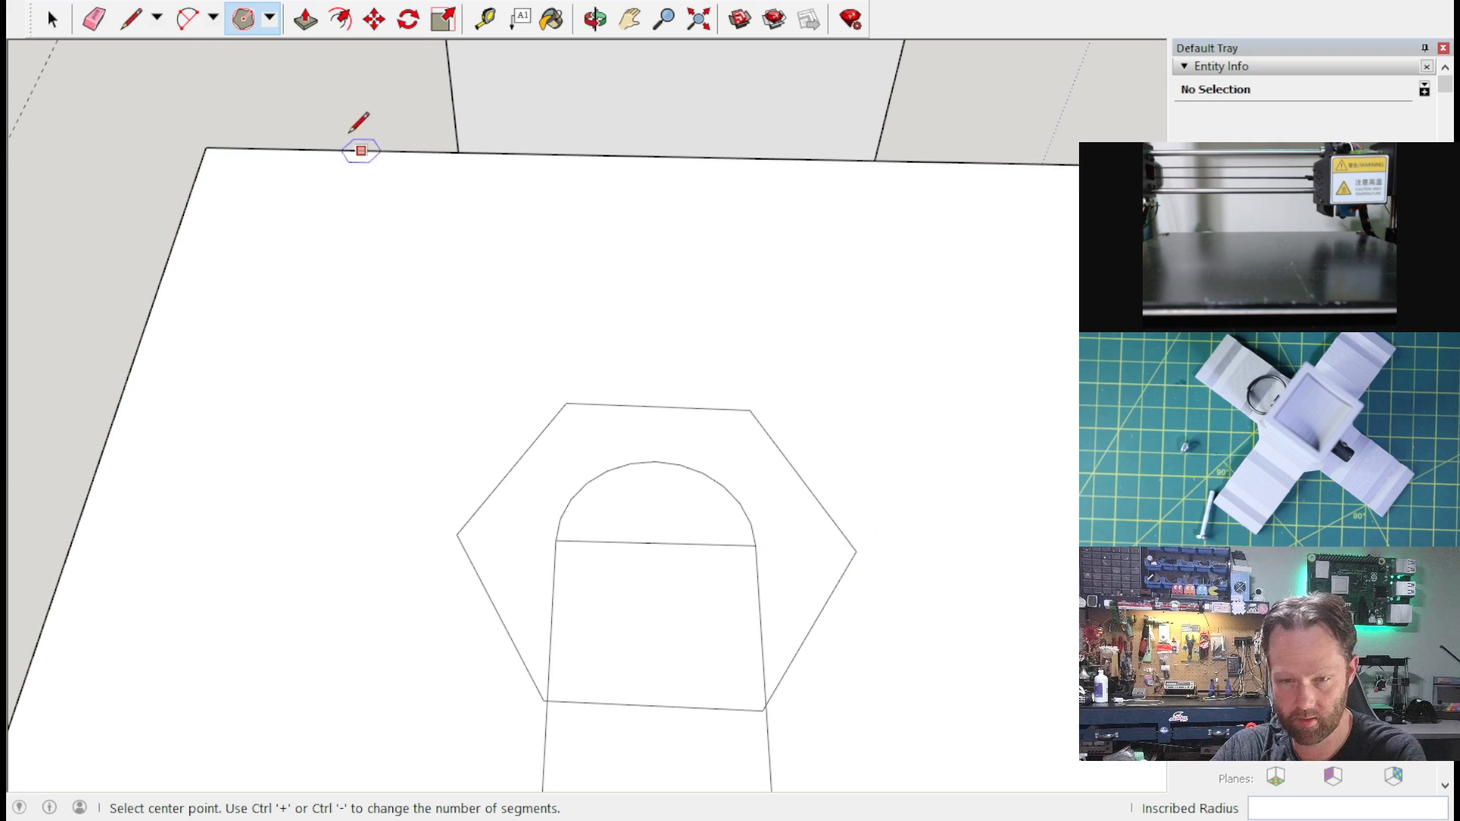
click(112, 18)
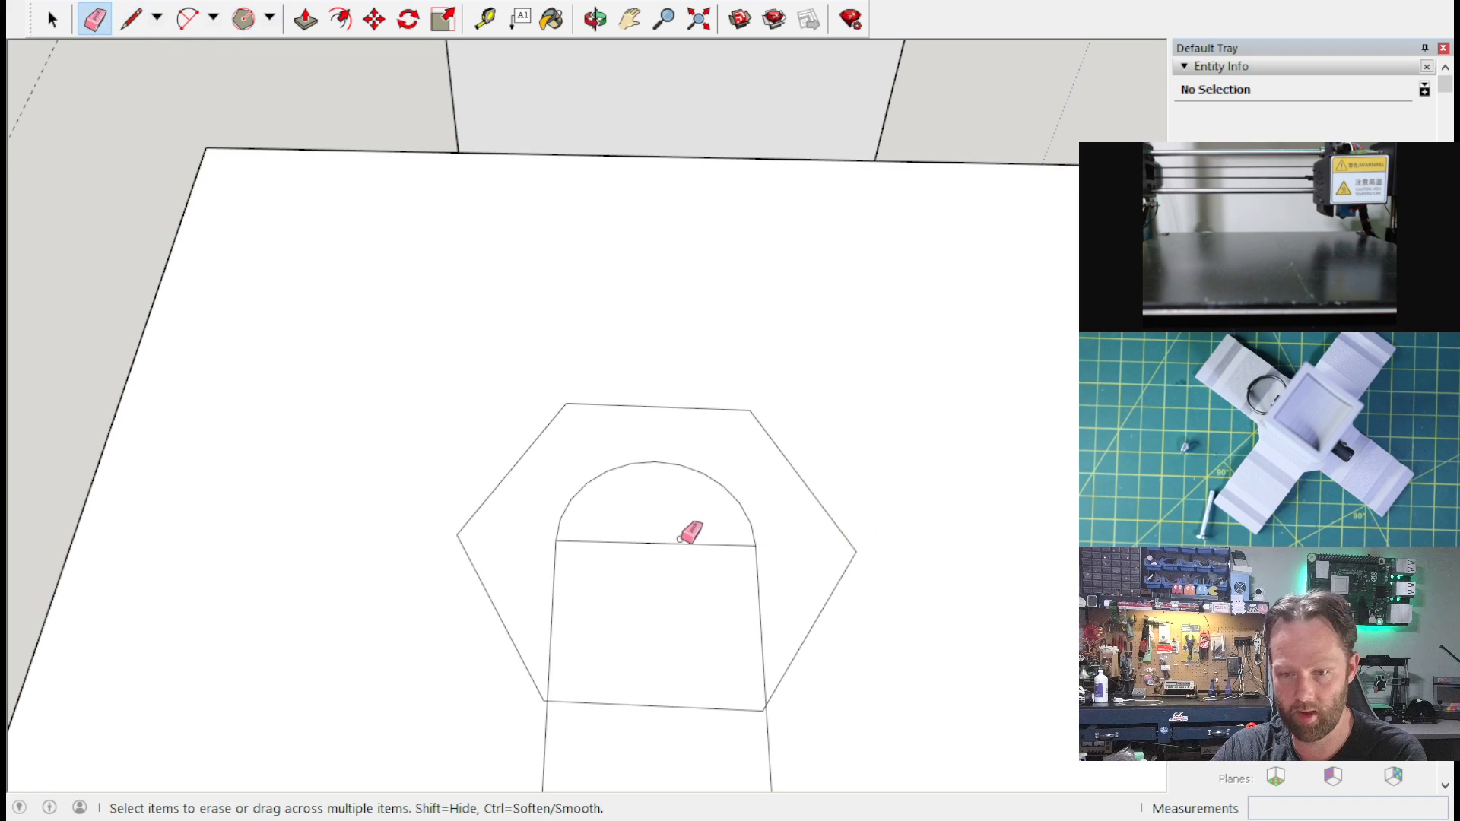
drag(676, 532, 683, 583)
click(677, 706)
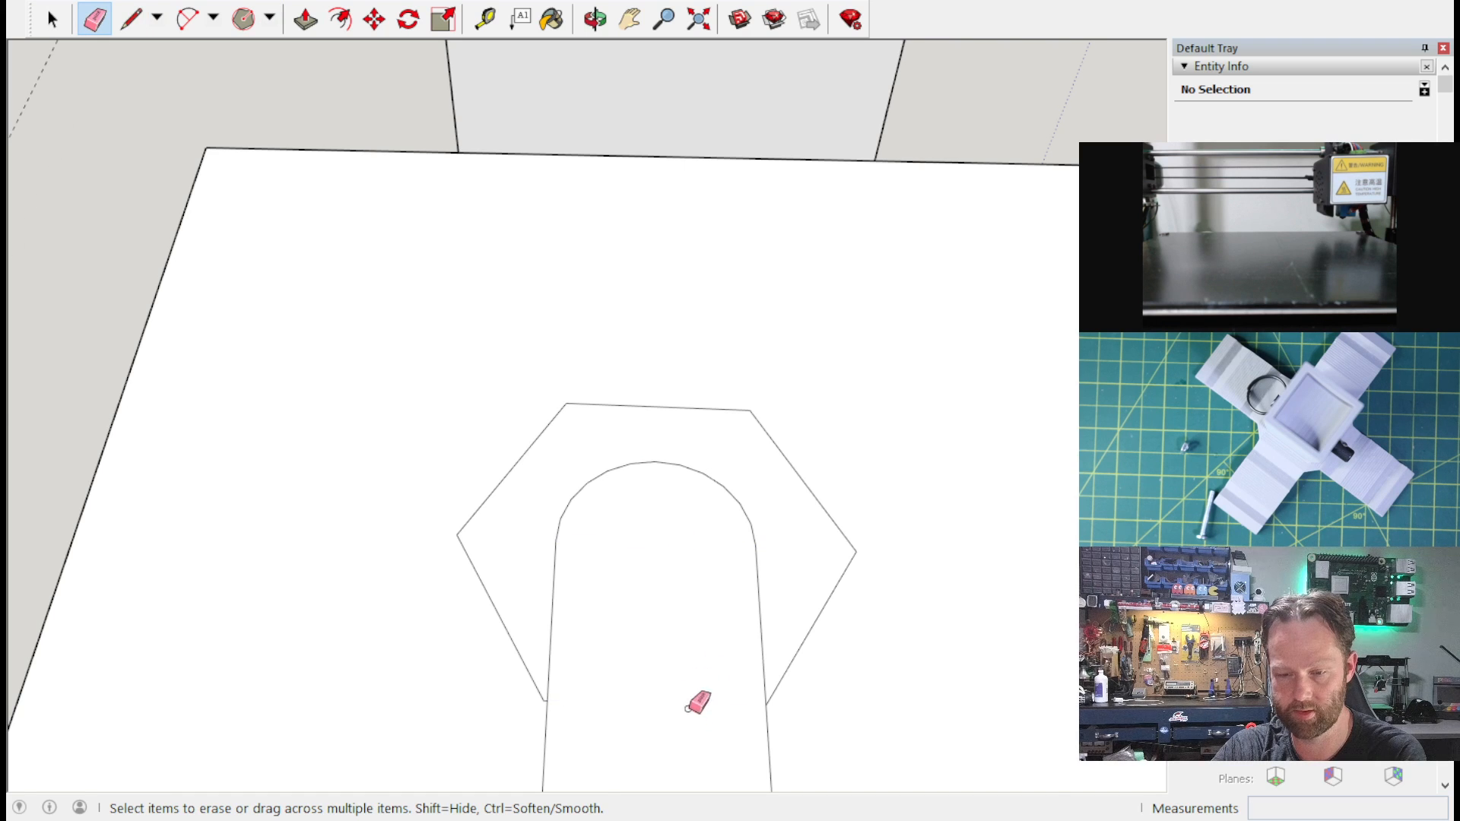
scroll(689, 705, down, 2)
right_click(694, 700)
click(776, 417)
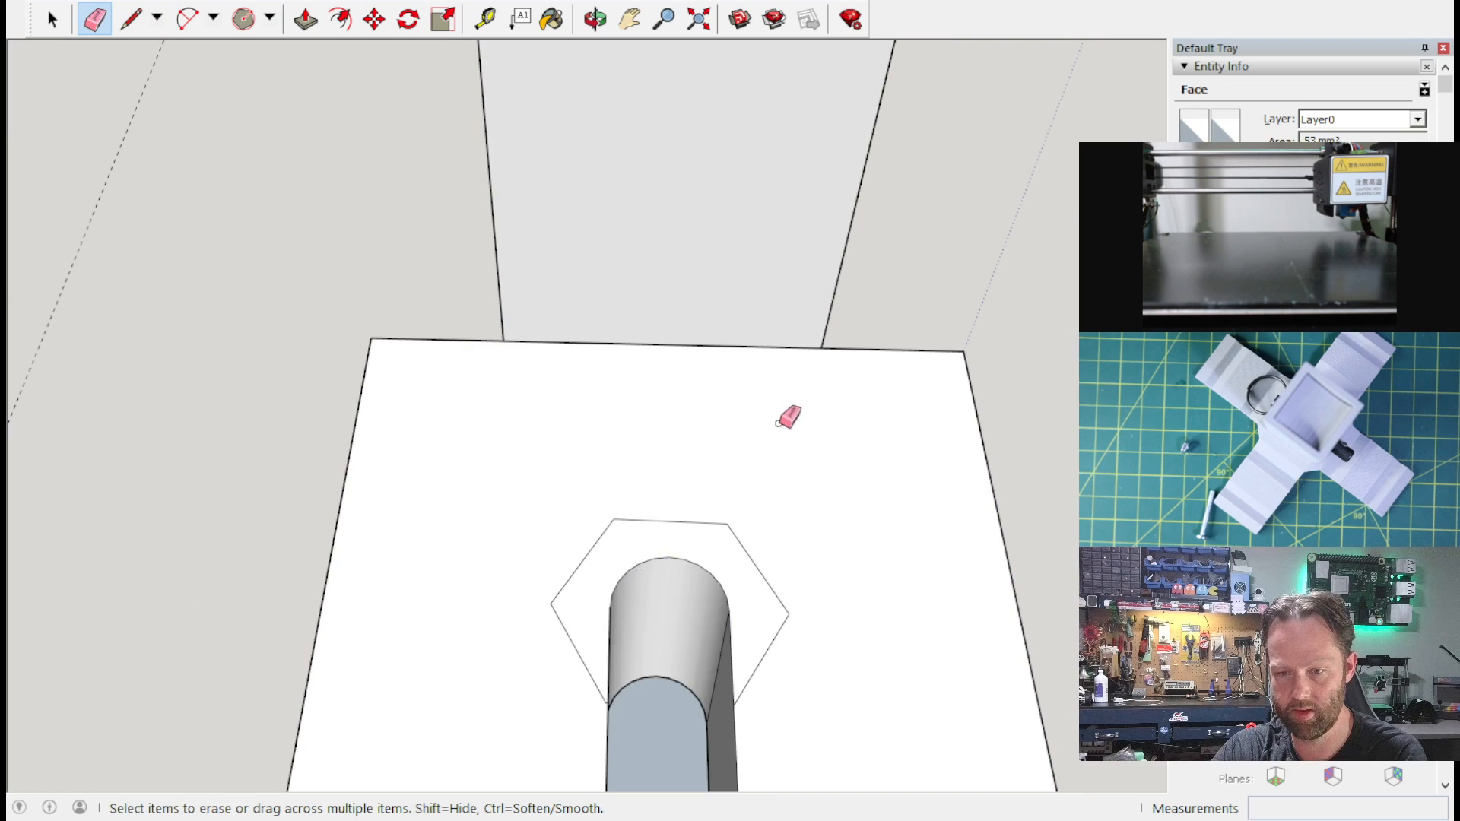
Step: Push the remaining hexagonal face around the slot's rounded end 3 mm down into the block
mouse_move(797, 553)
middle_down()
mouse_move(718, 404)
mouse_move(584, 425)
middle_up()
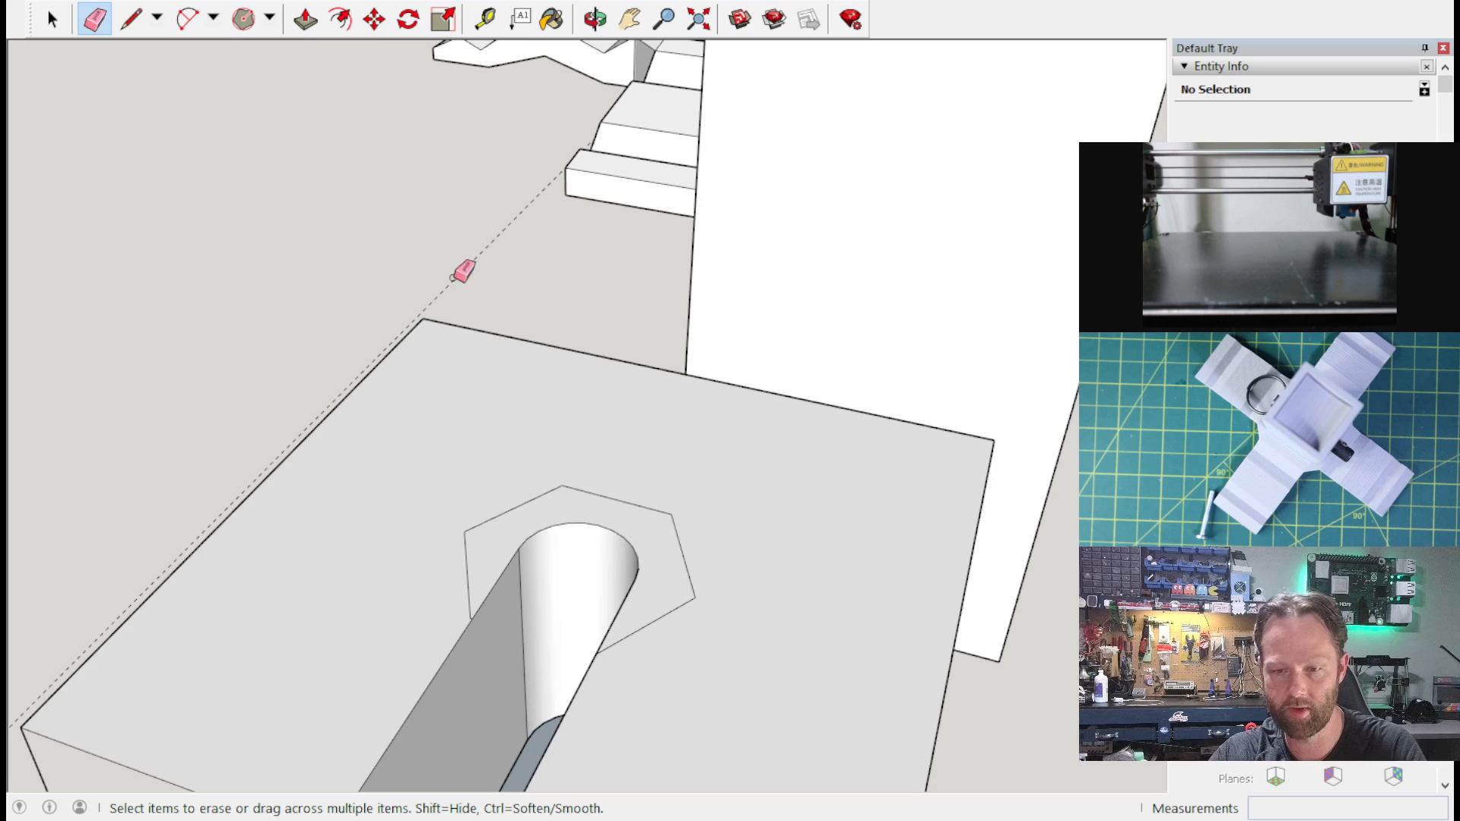
click(305, 19)
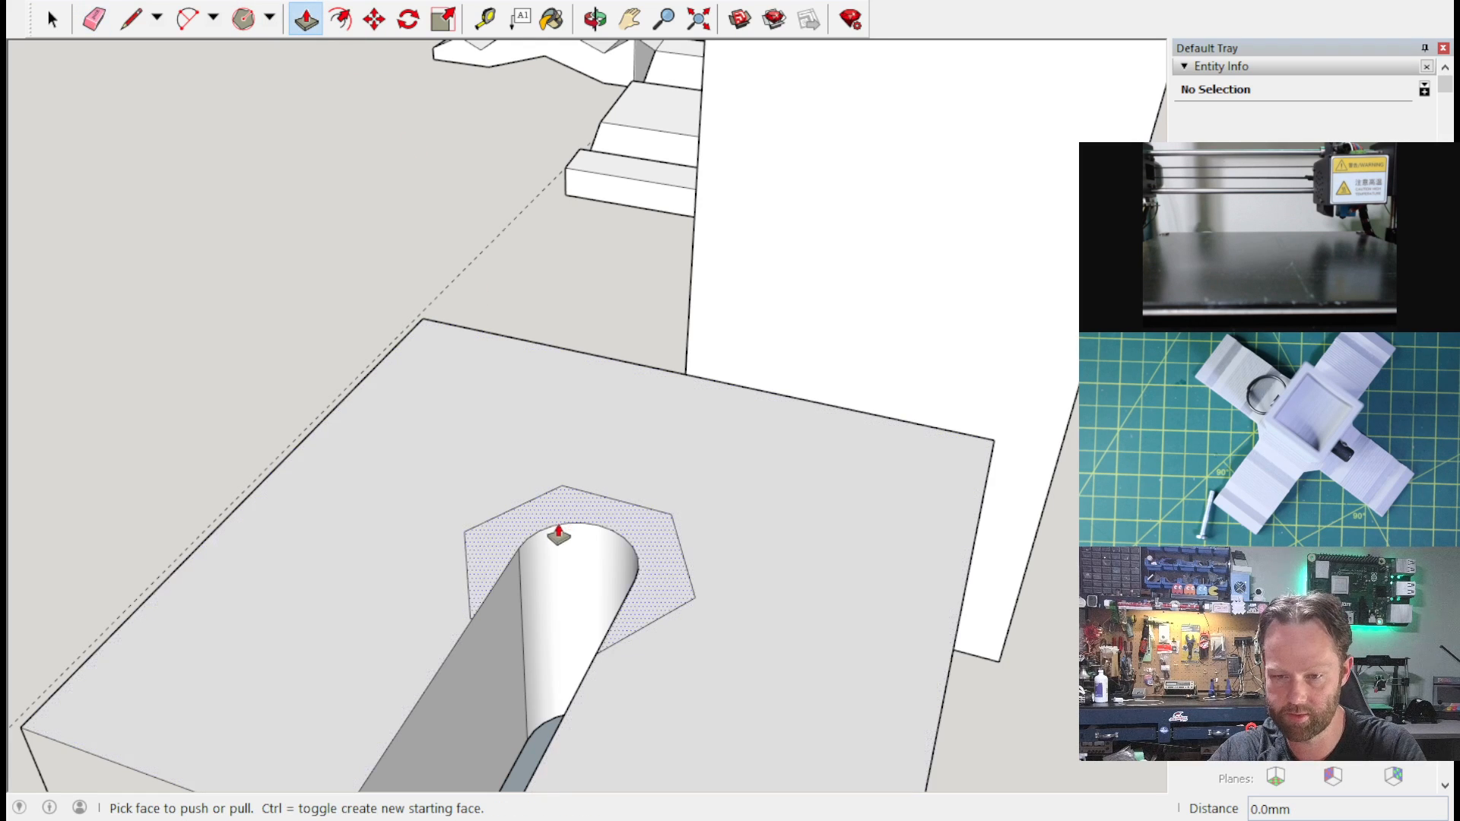
click(544, 515)
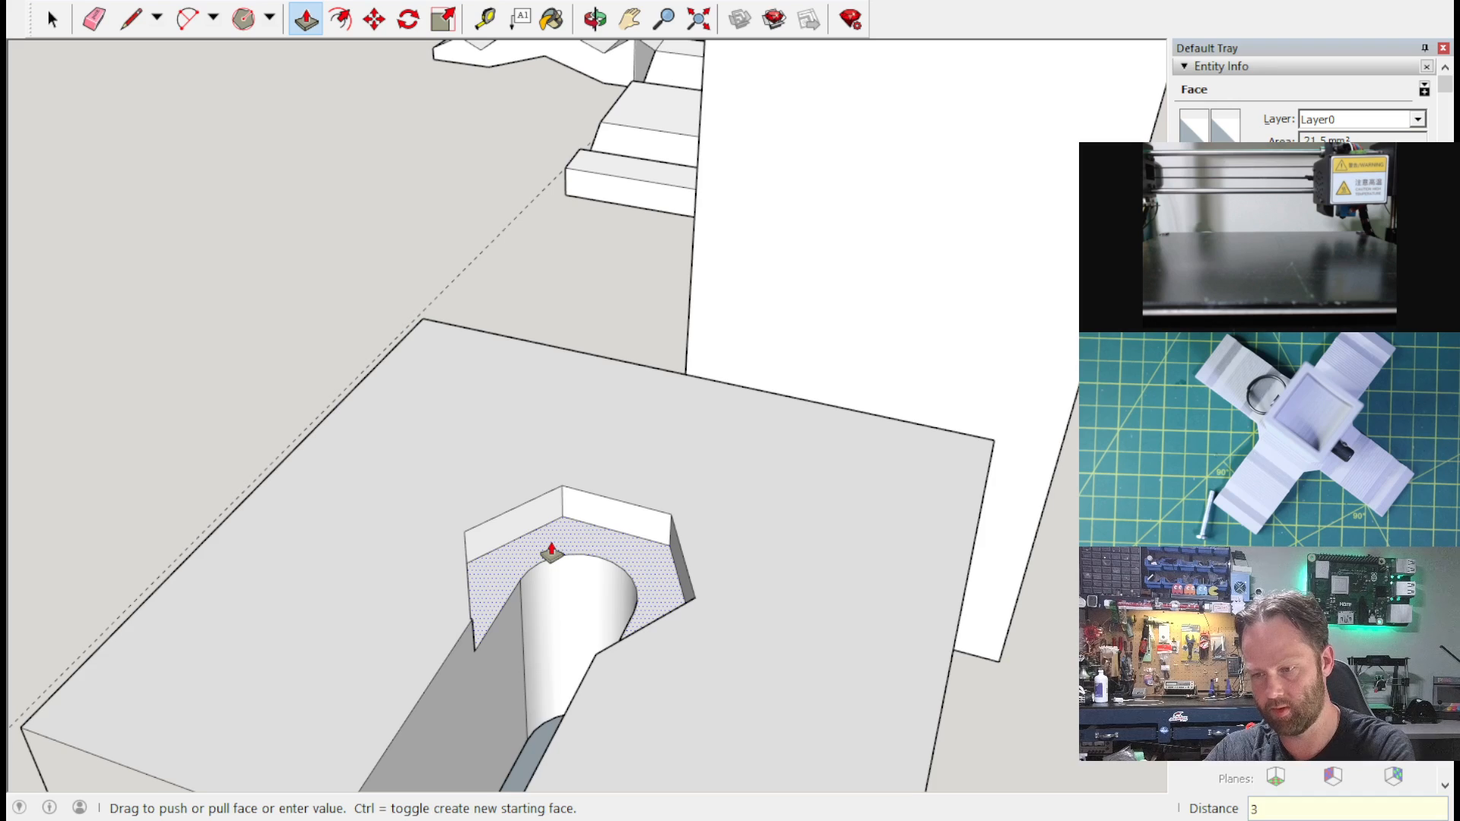
key(Return)
Step: Erase the T-shaped face closing the slot's open end on the block's front
middle_drag(675, 495, 773, 463)
scroll(678, 646, down, 3)
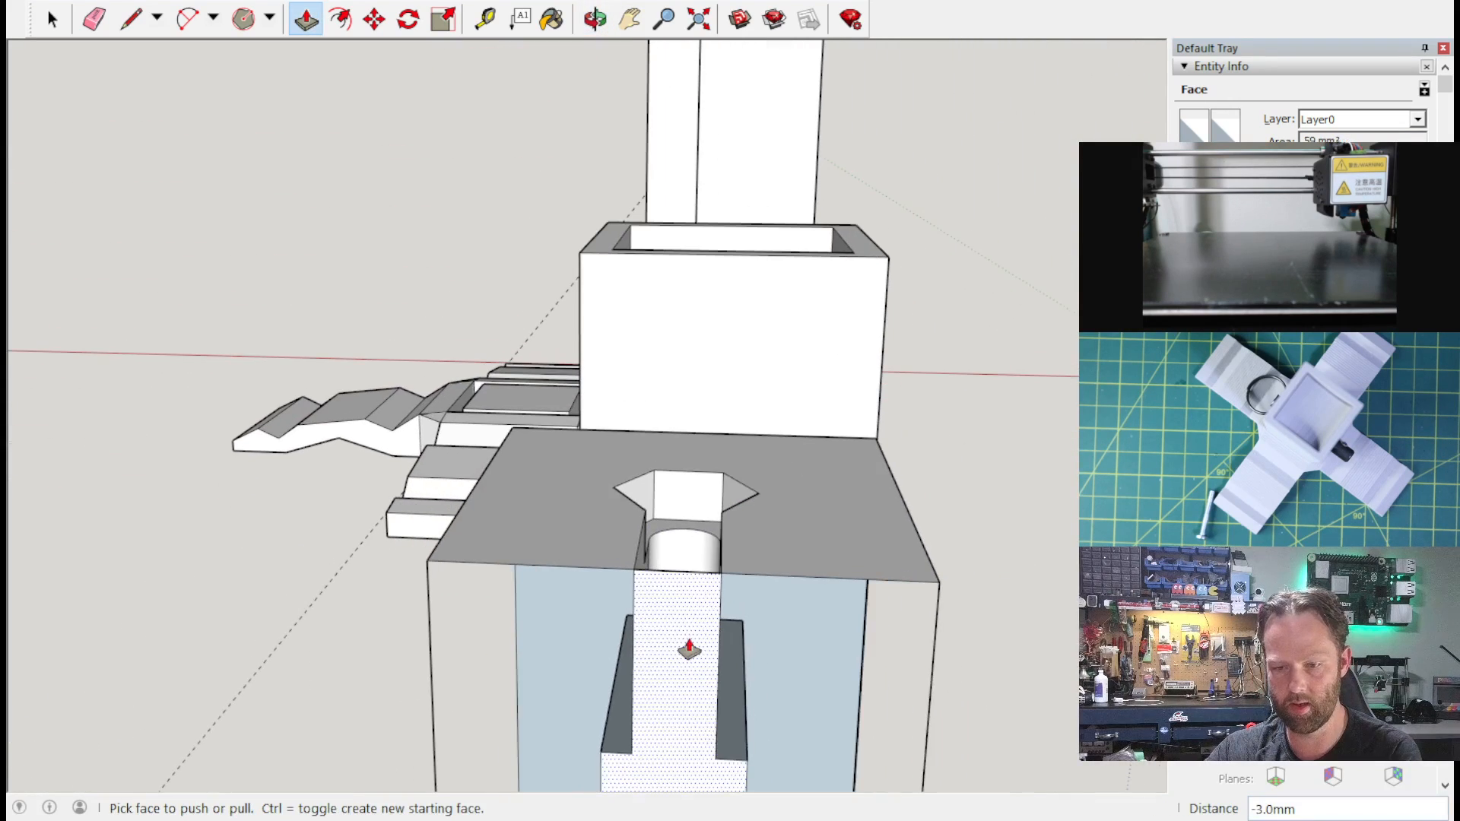
right_click(689, 648)
click(772, 367)
middle_drag(836, 532, 414, 532)
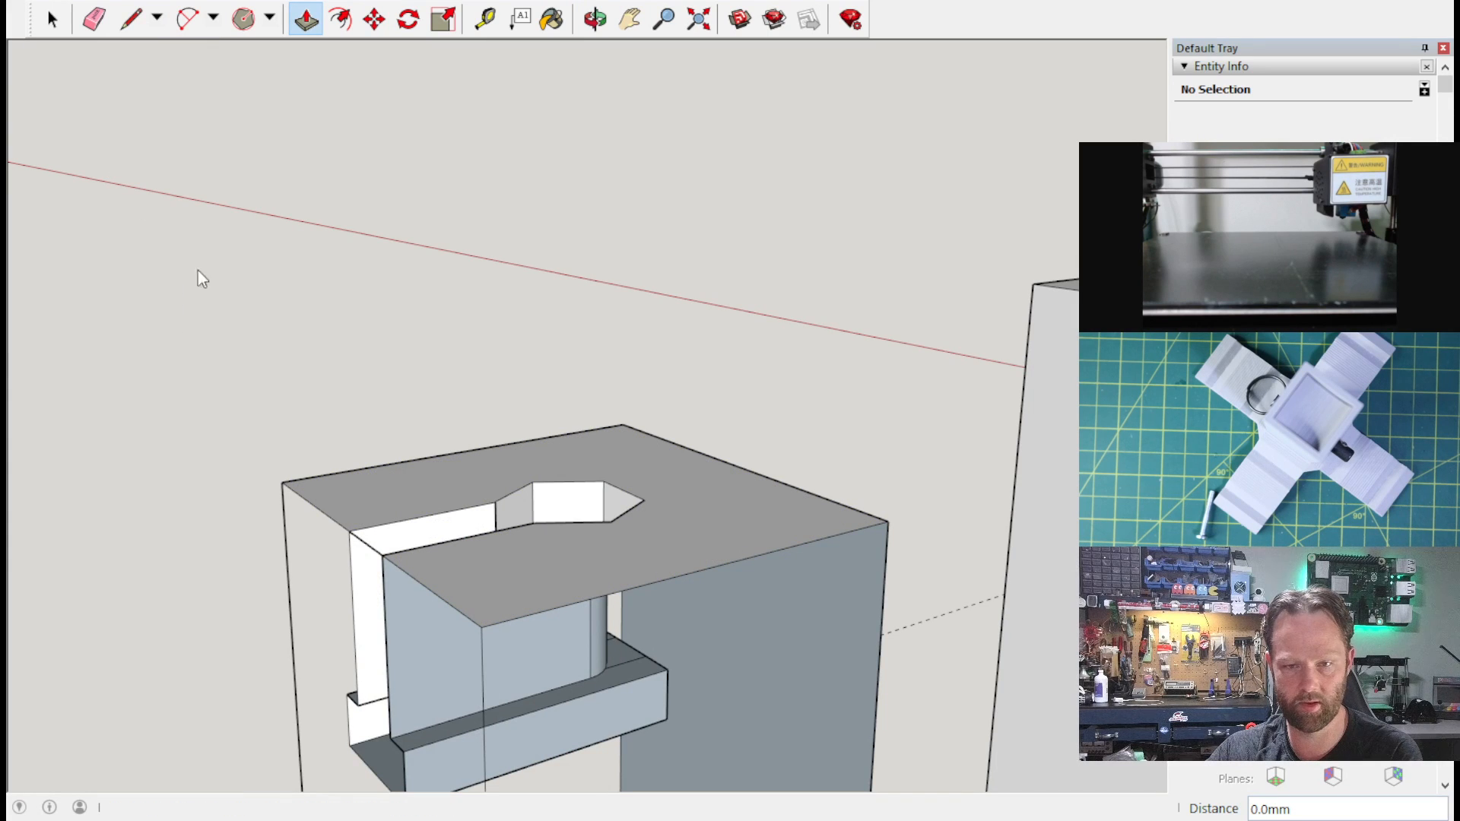
click(407, 326)
scroll(447, 388, down, 2)
middle_drag(446, 388, 784, 567)
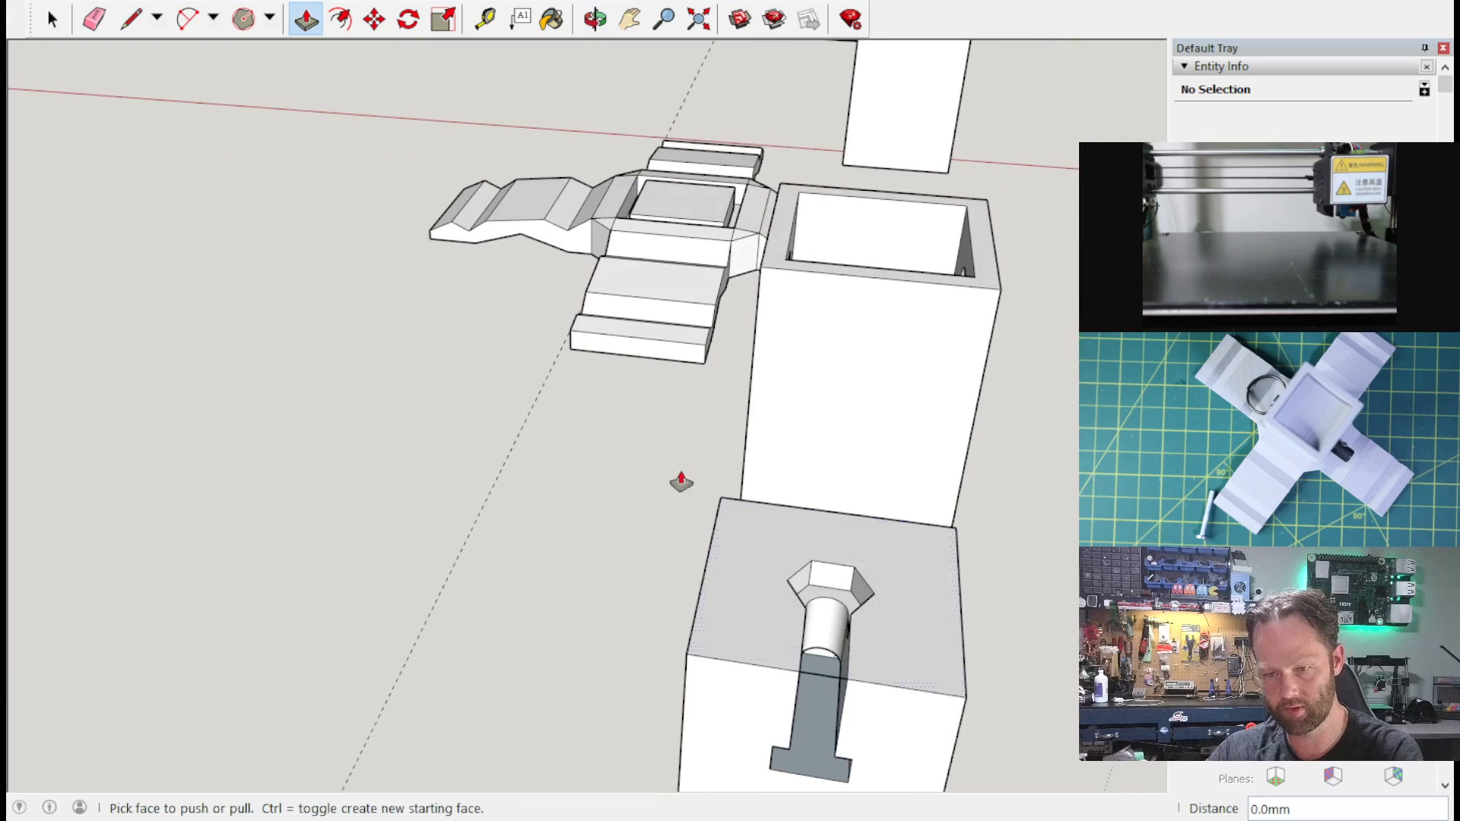
Step: Examine the open T-slot and the hexagonal recess together with the neighbouring parts from several sides
click(94, 18)
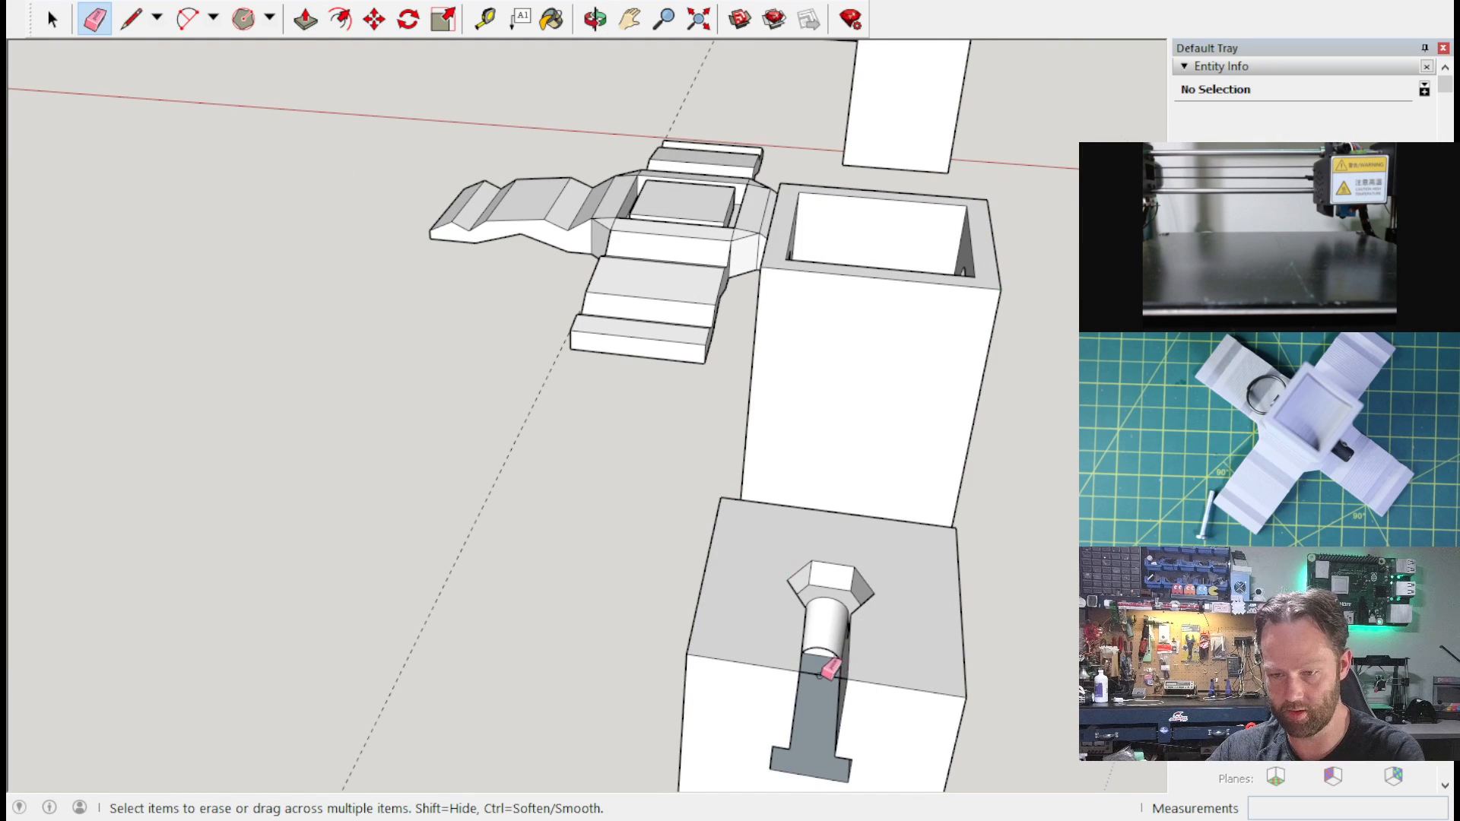
mouse_move(852, 661)
middle_down()
mouse_move(685, 460)
mouse_move(525, 385)
mouse_move(541, 319)
mouse_move(586, 491)
mouse_move(498, 414)
mouse_move(569, 559)
middle_up()
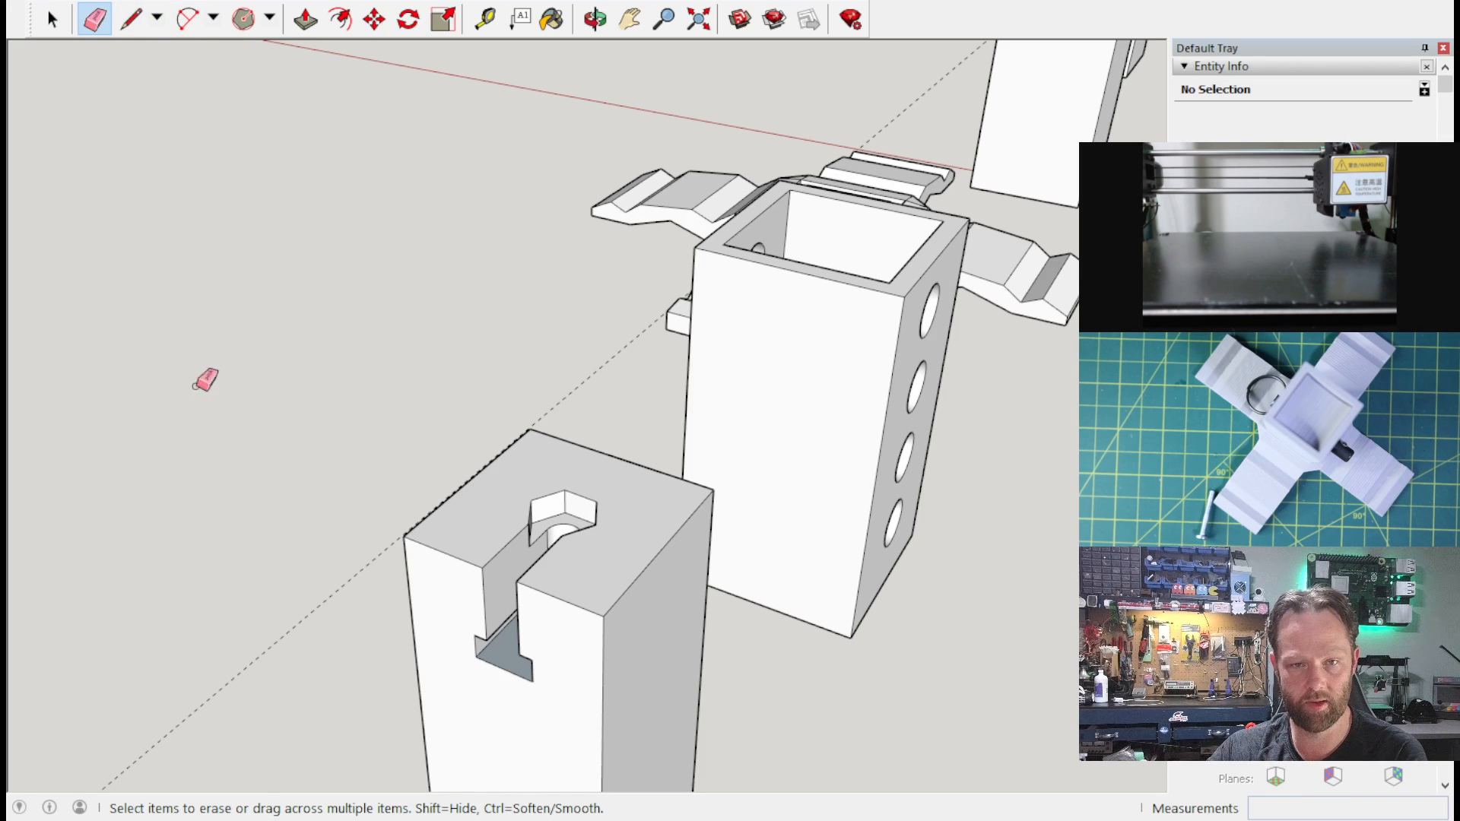
middle_drag(405, 268, 412, 314)
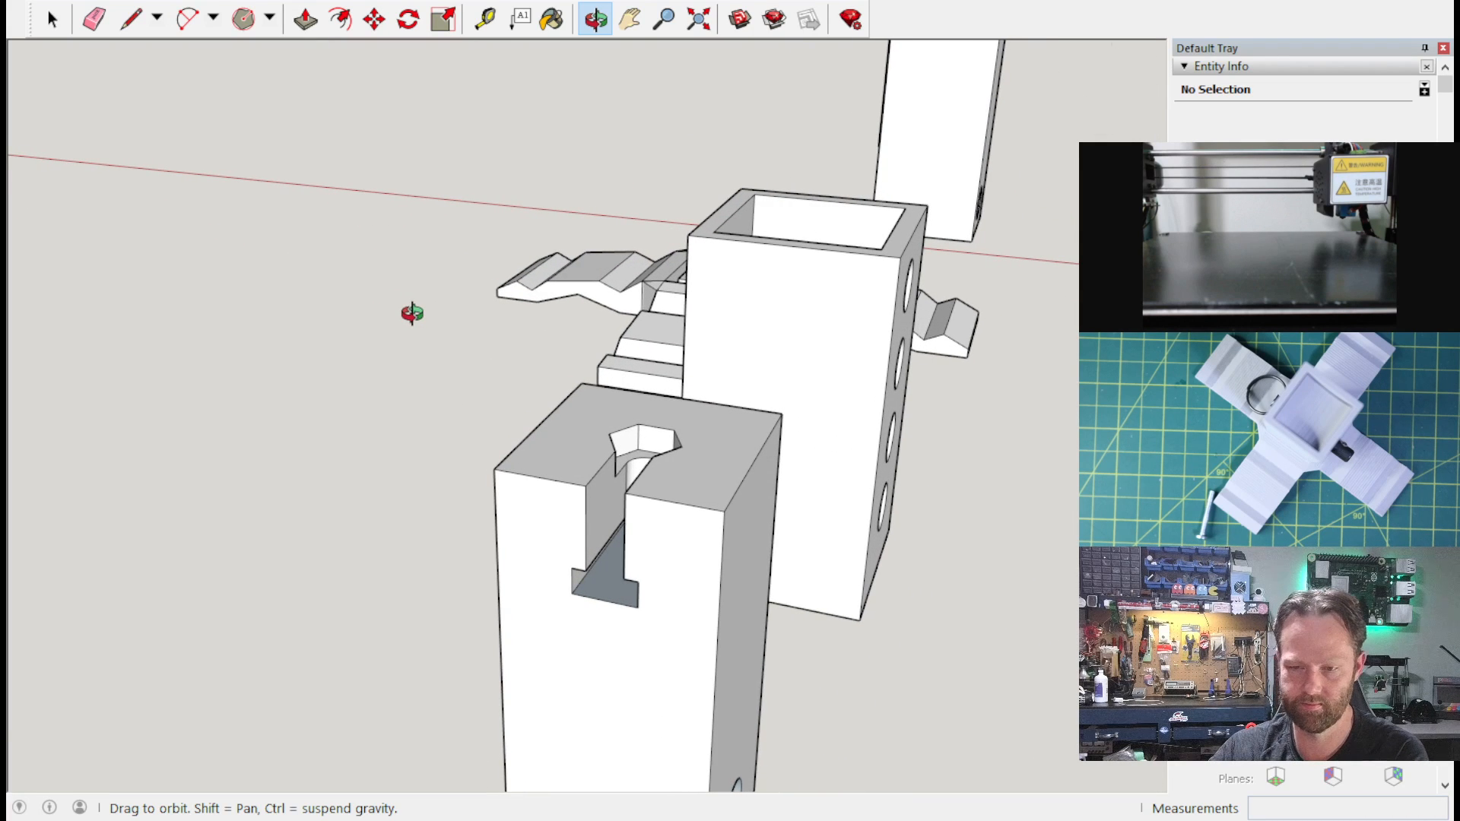
key(e)
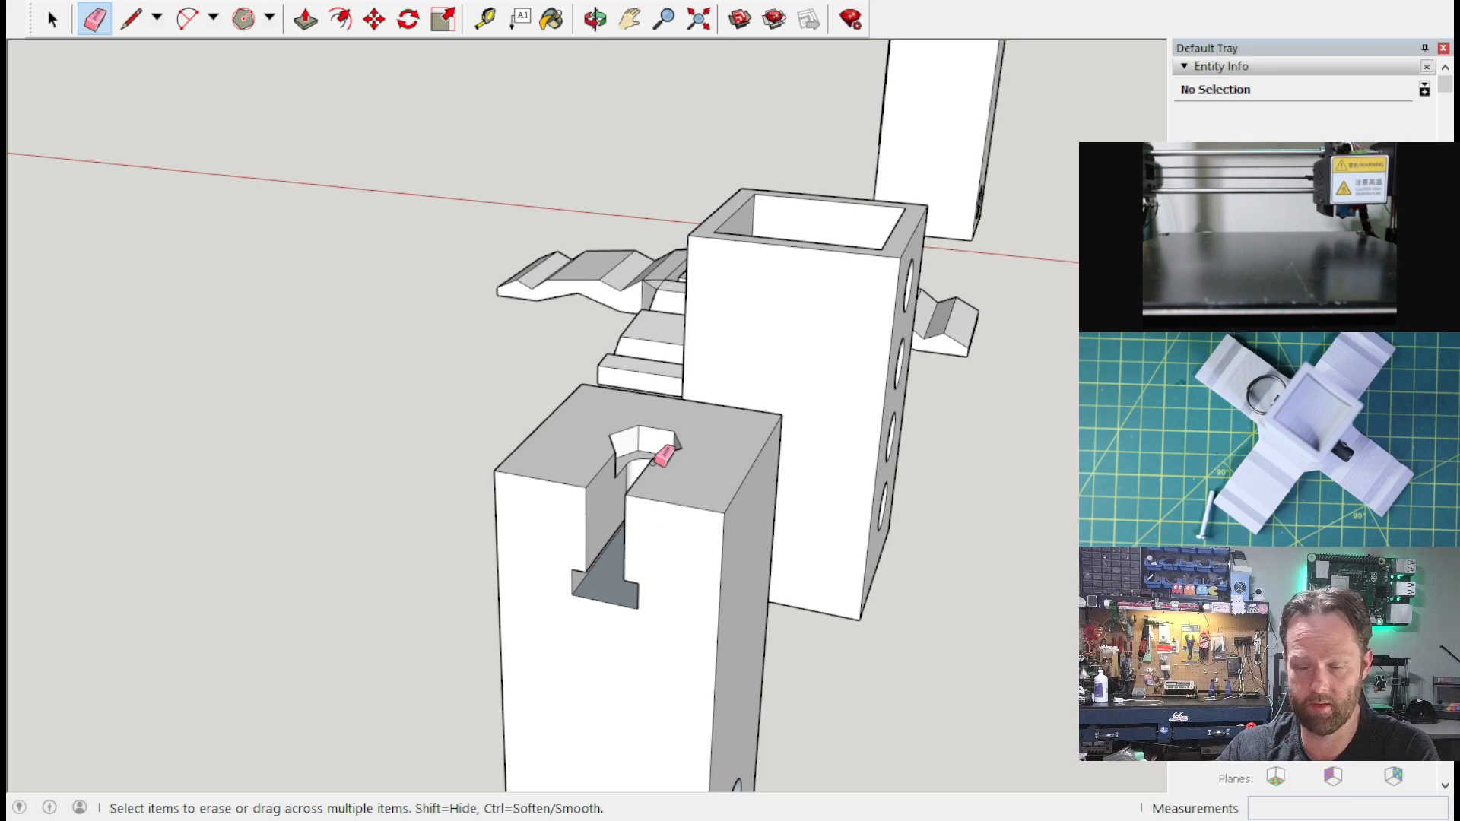
mouse_move(707, 479)
middle_down()
mouse_move(457, 254)
mouse_move(368, 150)
mouse_move(205, 78)
mouse_move(432, 381)
mouse_move(792, 427)
mouse_move(763, 447)
mouse_move(785, 476)
mouse_move(746, 512)
mouse_move(828, 443)
mouse_move(616, 297)
mouse_move(740, 251)
mouse_move(782, 258)
mouse_move(834, 449)
mouse_move(750, 554)
mouse_move(838, 629)
mouse_move(779, 610)
mouse_move(780, 596)
mouse_move(1029, 608)
mouse_move(1019, 555)
middle_up()
scroll(804, 463, up, 2)
scroll(741, 463, down, 4)
mouse_move(713, 435)
middle_down()
mouse_move(707, 401)
mouse_move(516, 330)
middle_up()
Step: Select the whole slotted block and turn it into a component
click(52, 19)
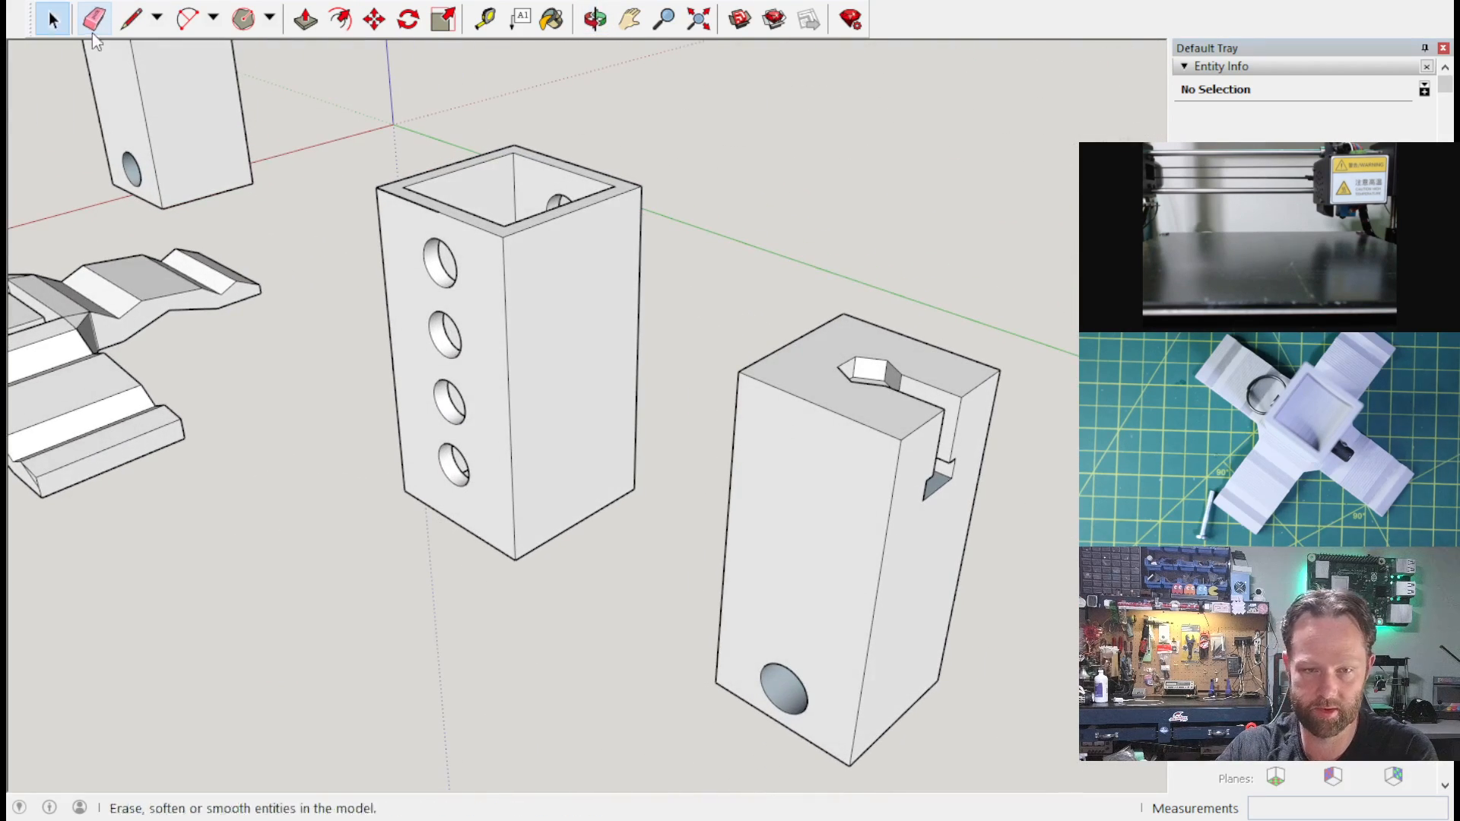
drag(708, 288, 693, 268)
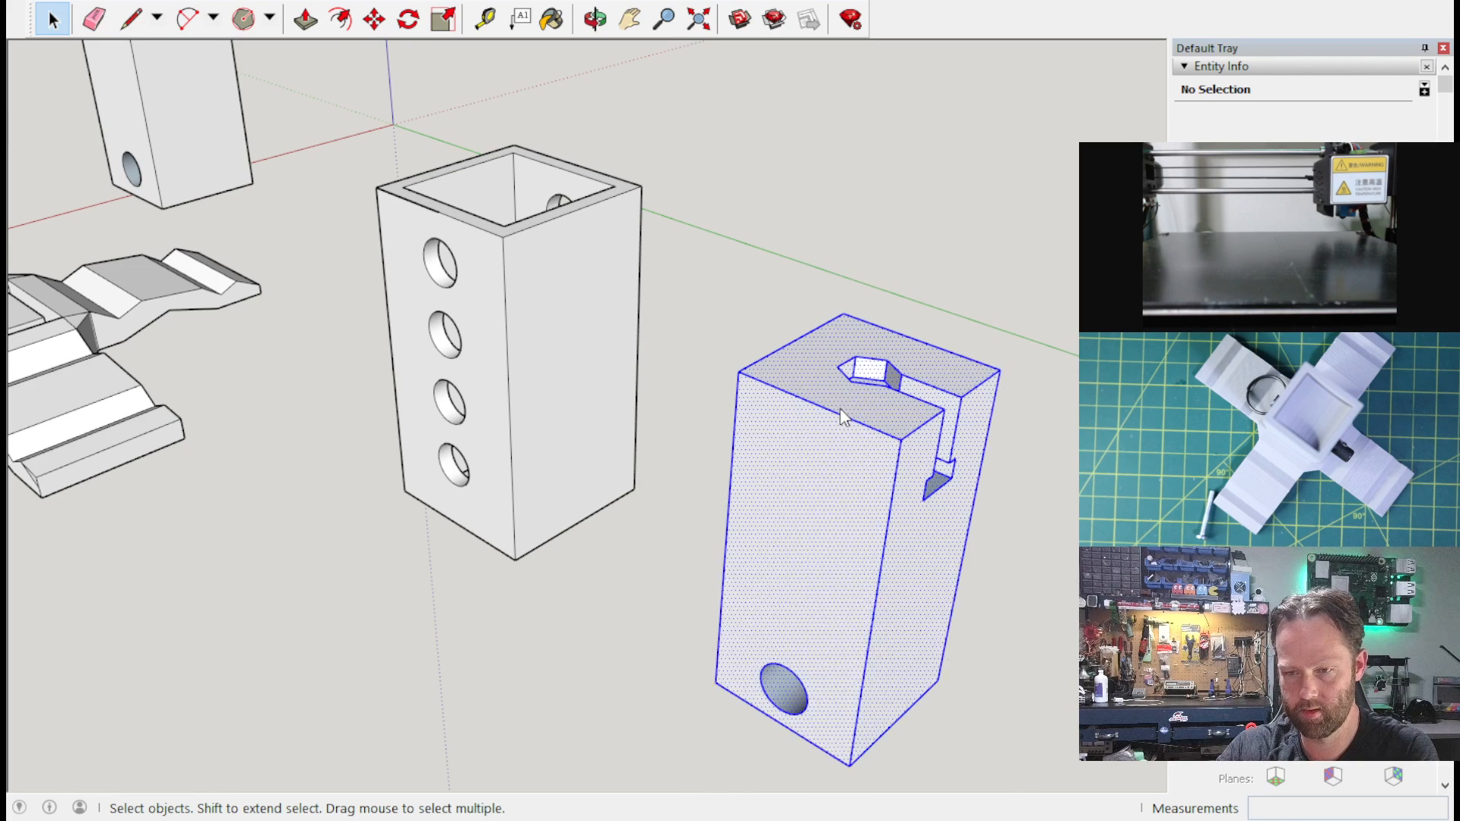
click(999, 564)
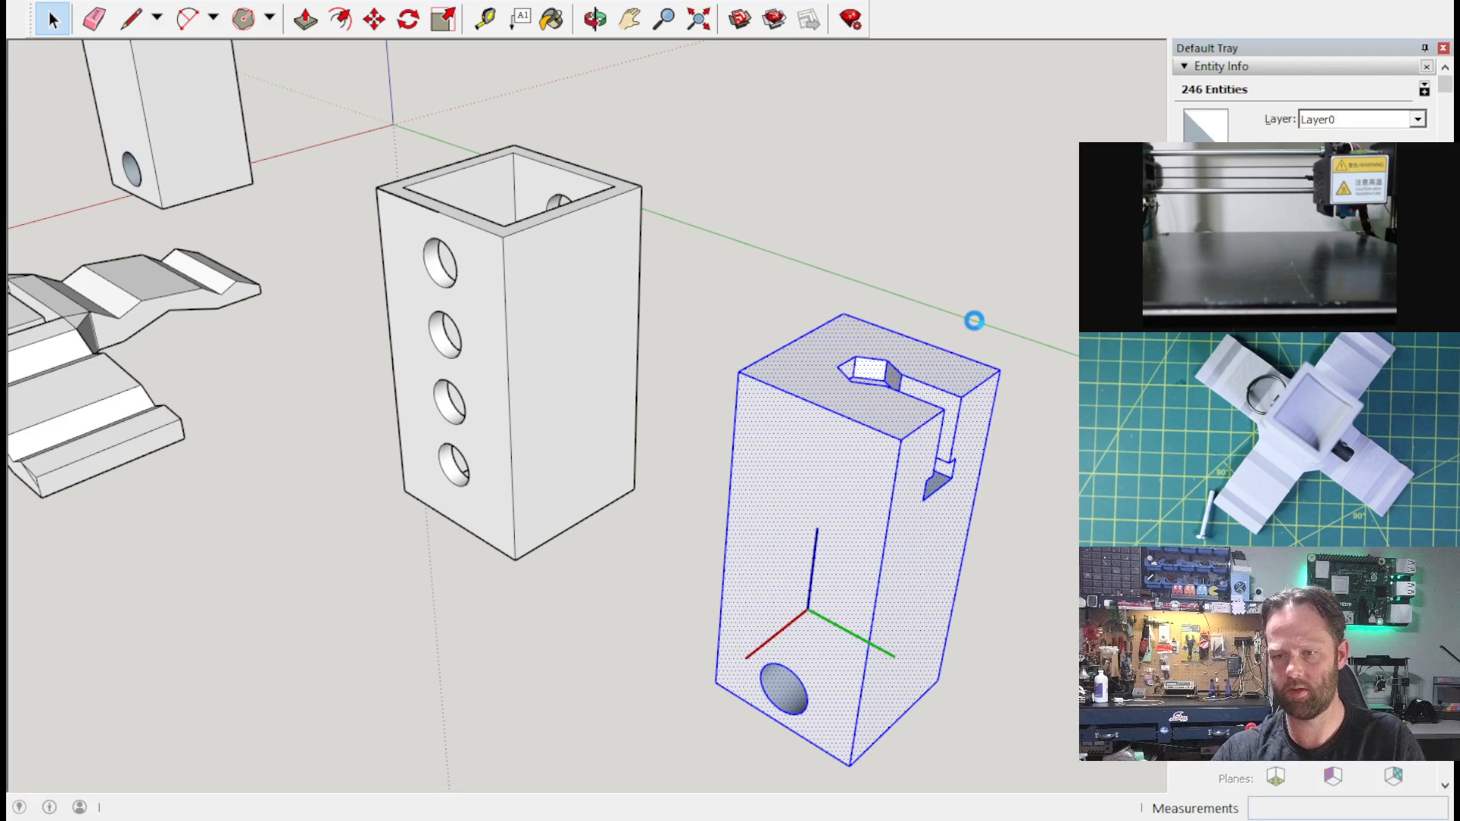
Step: Trace the T-shaped slot opening on the block's front with lines to form a closing face
middle_drag(975, 325, 511, 451)
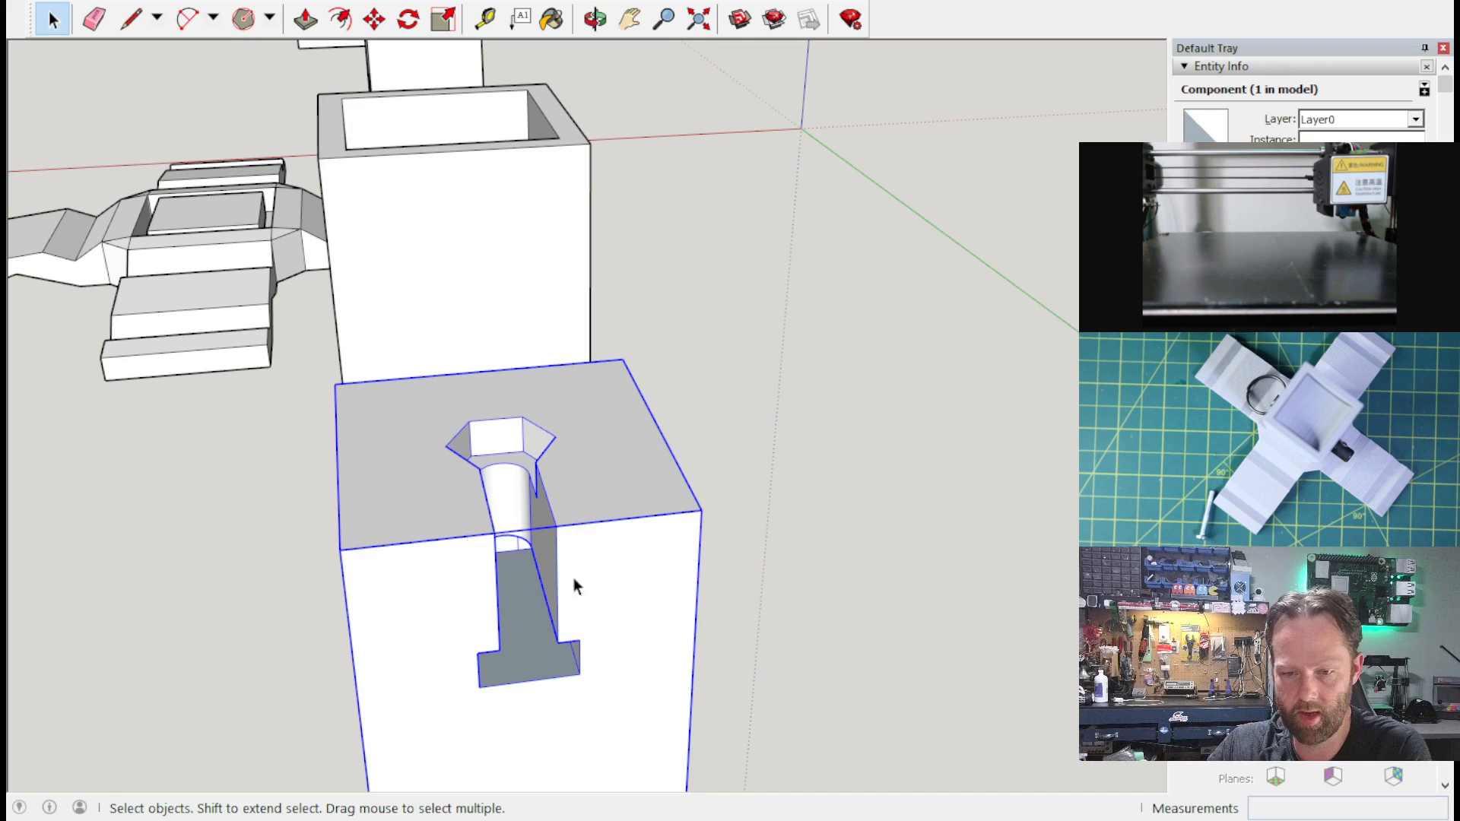
click(131, 18)
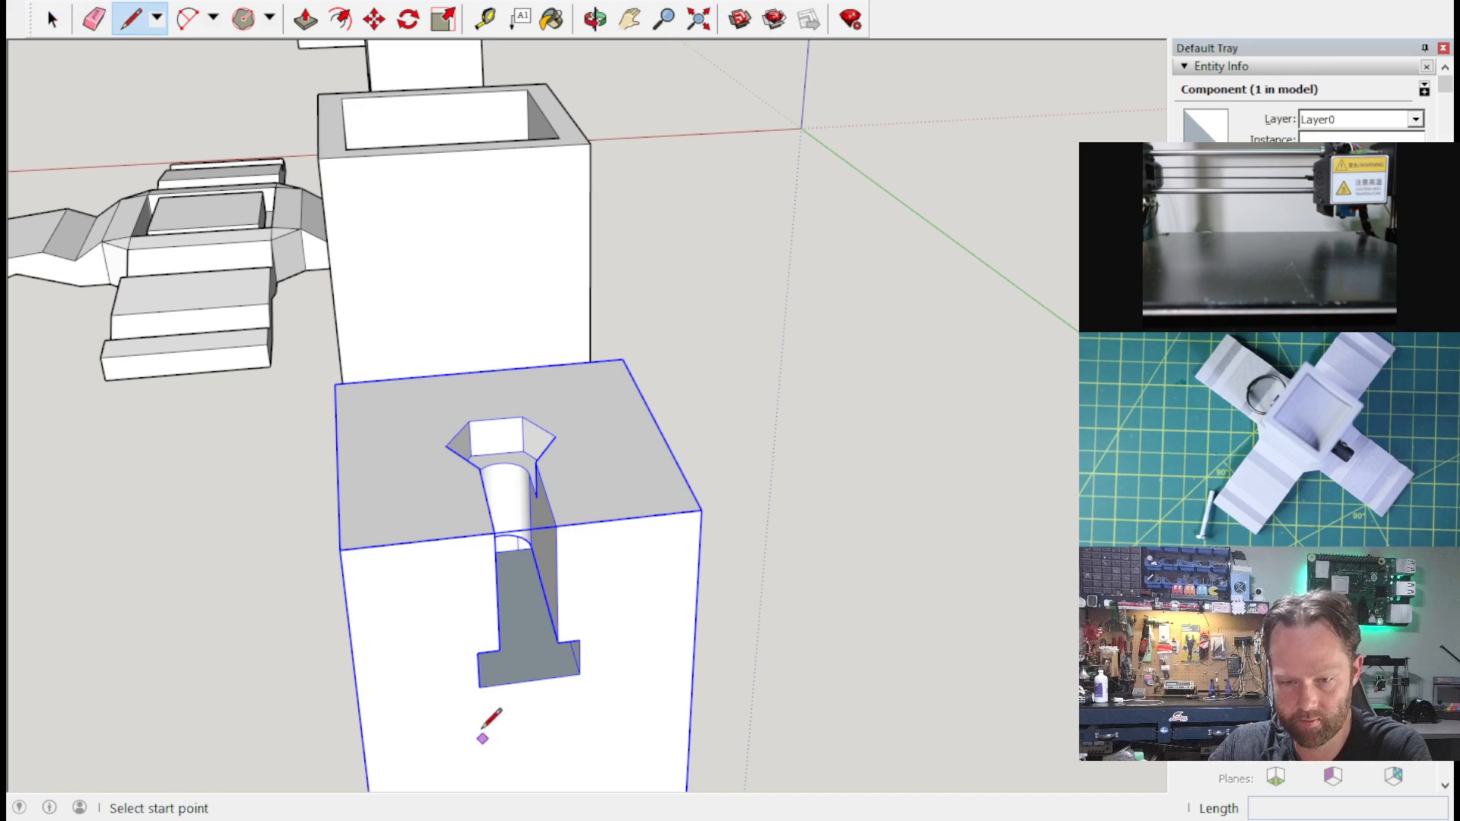
click(479, 687)
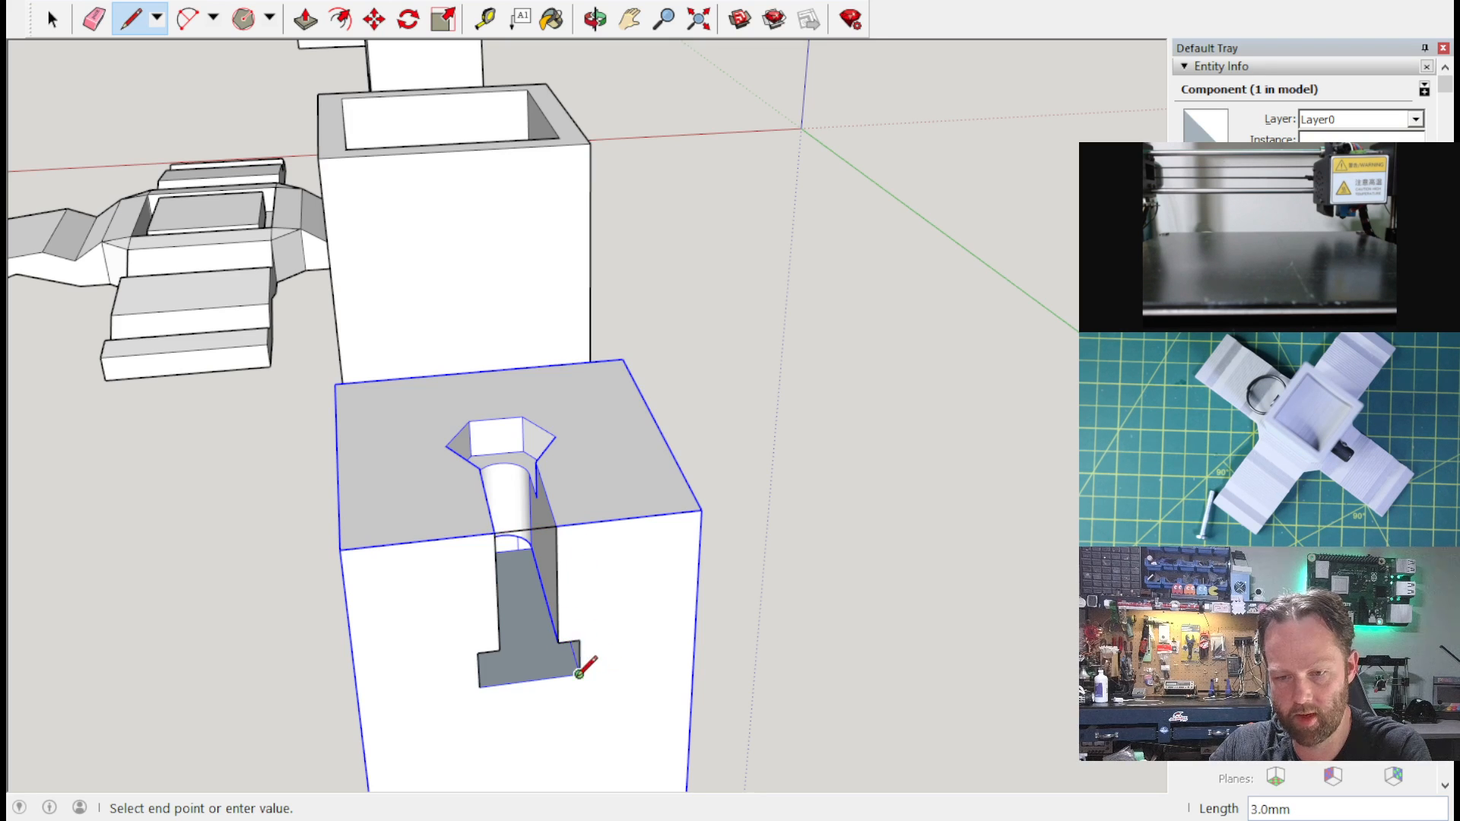
click(480, 684)
Step: Extrude the T-shaped face about 8.3 mm into the slot, up to the edge of the hexagonal recess
middle_drag(591, 608, 429, 425)
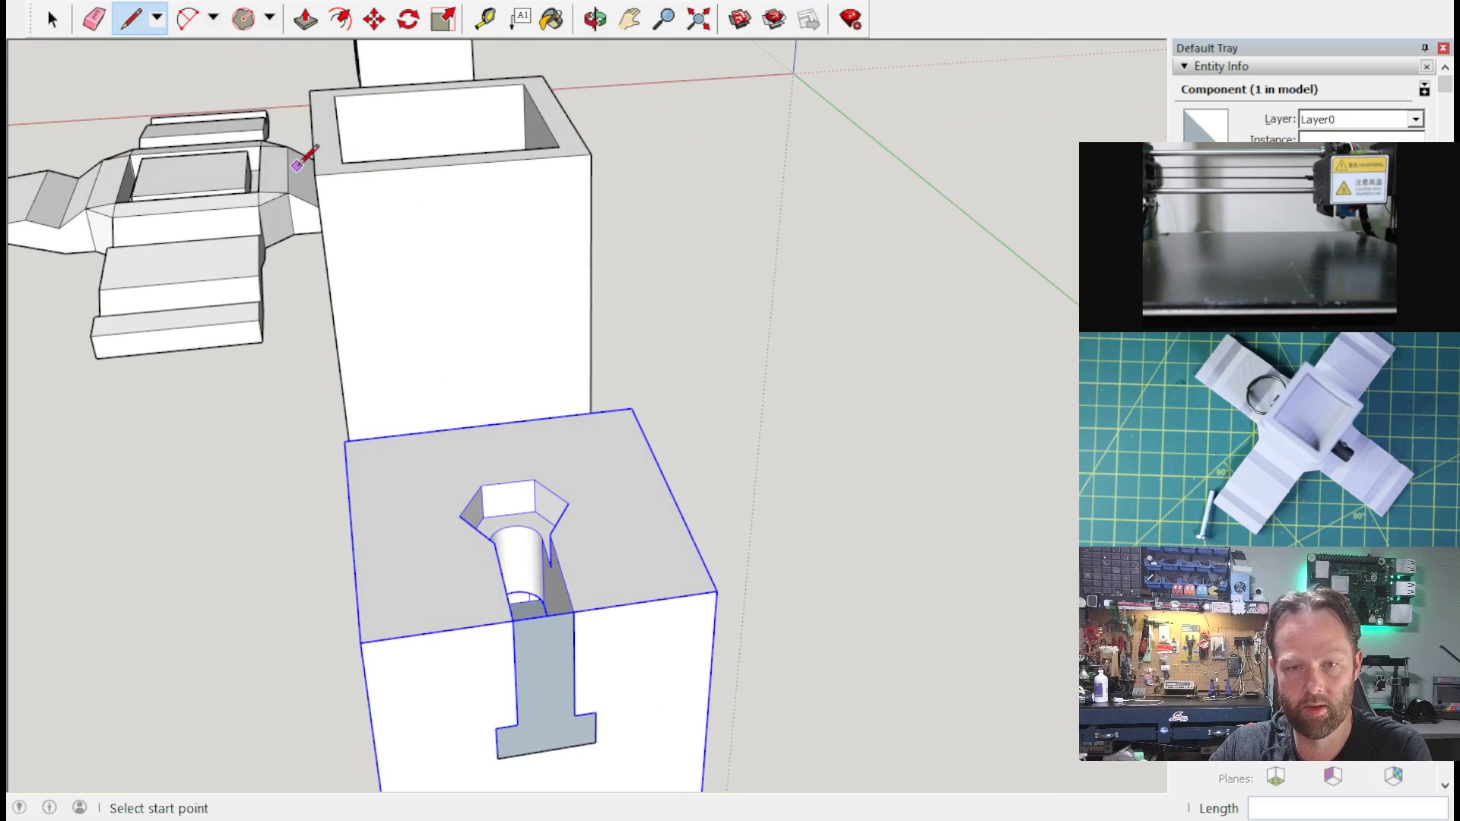
click(305, 19)
click(538, 696)
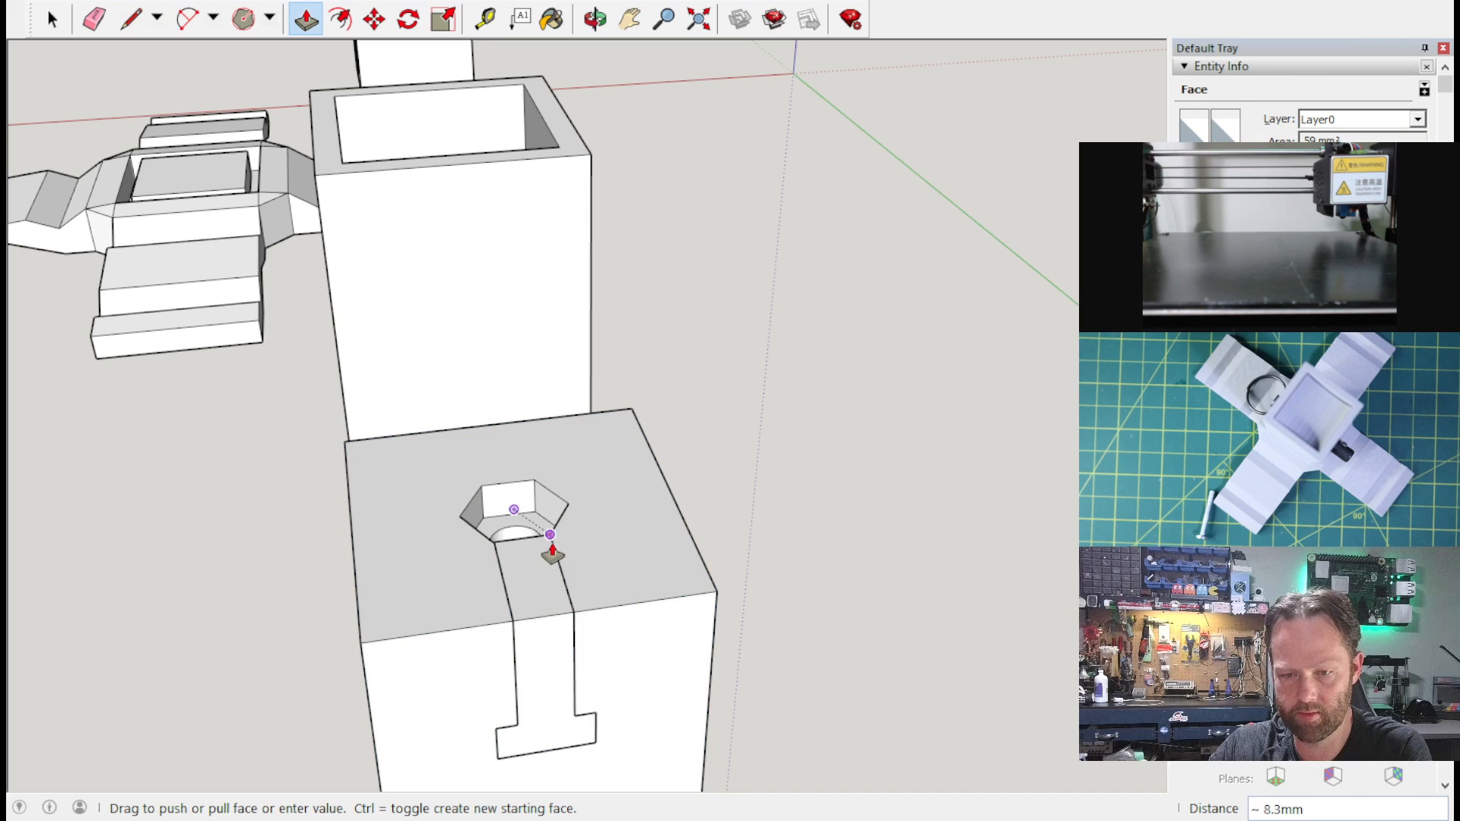
click(550, 553)
Step: Split the slot insert's inner end face with a 4 mm line level with the floor of the hexagonal recess
middle_drag(698, 487, 1088, 555)
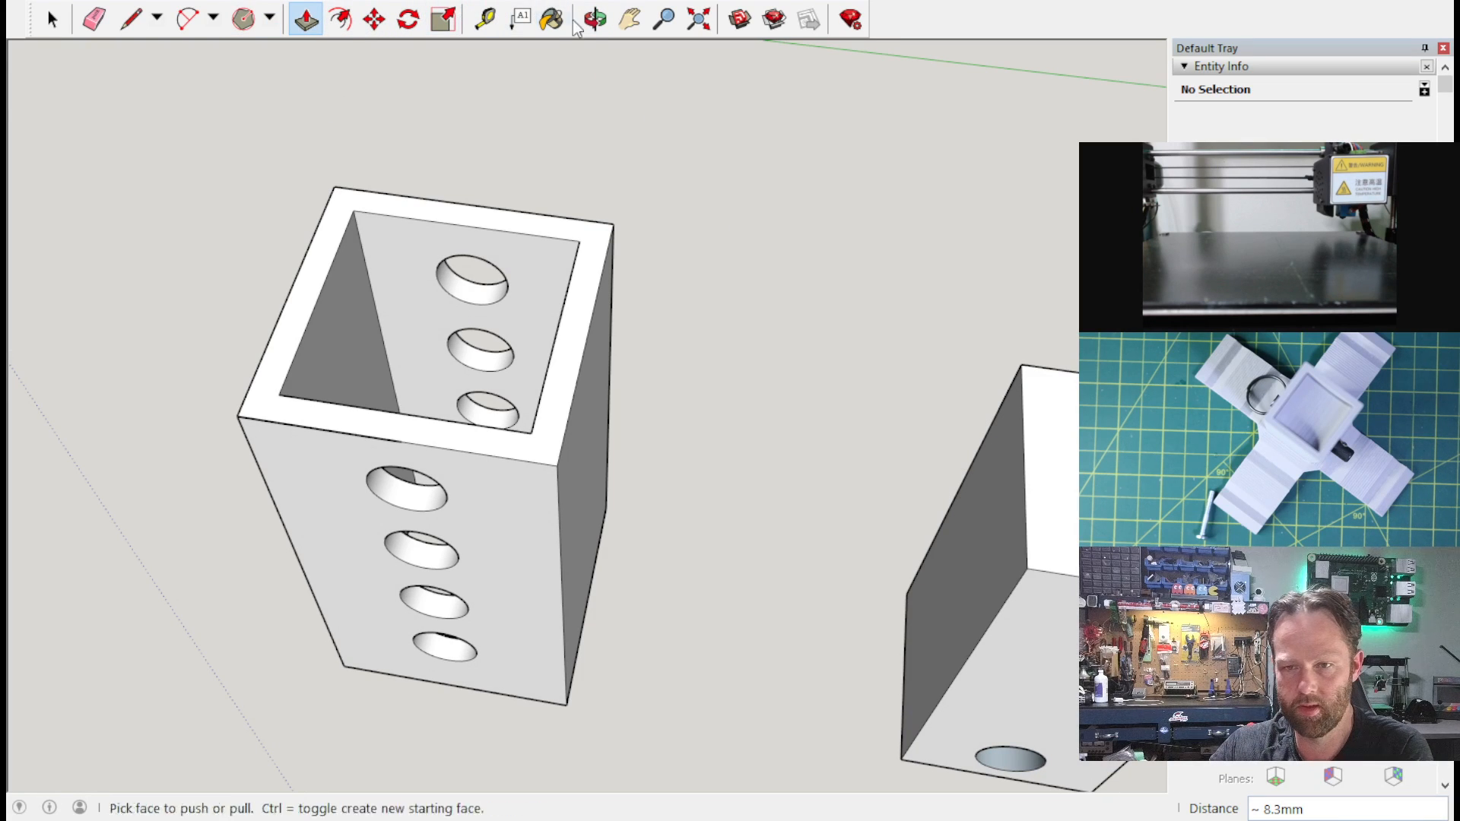
click(629, 18)
drag(884, 283, 179, 160)
middle_drag(180, 160, 532, 519)
scroll(613, 512, up, 10)
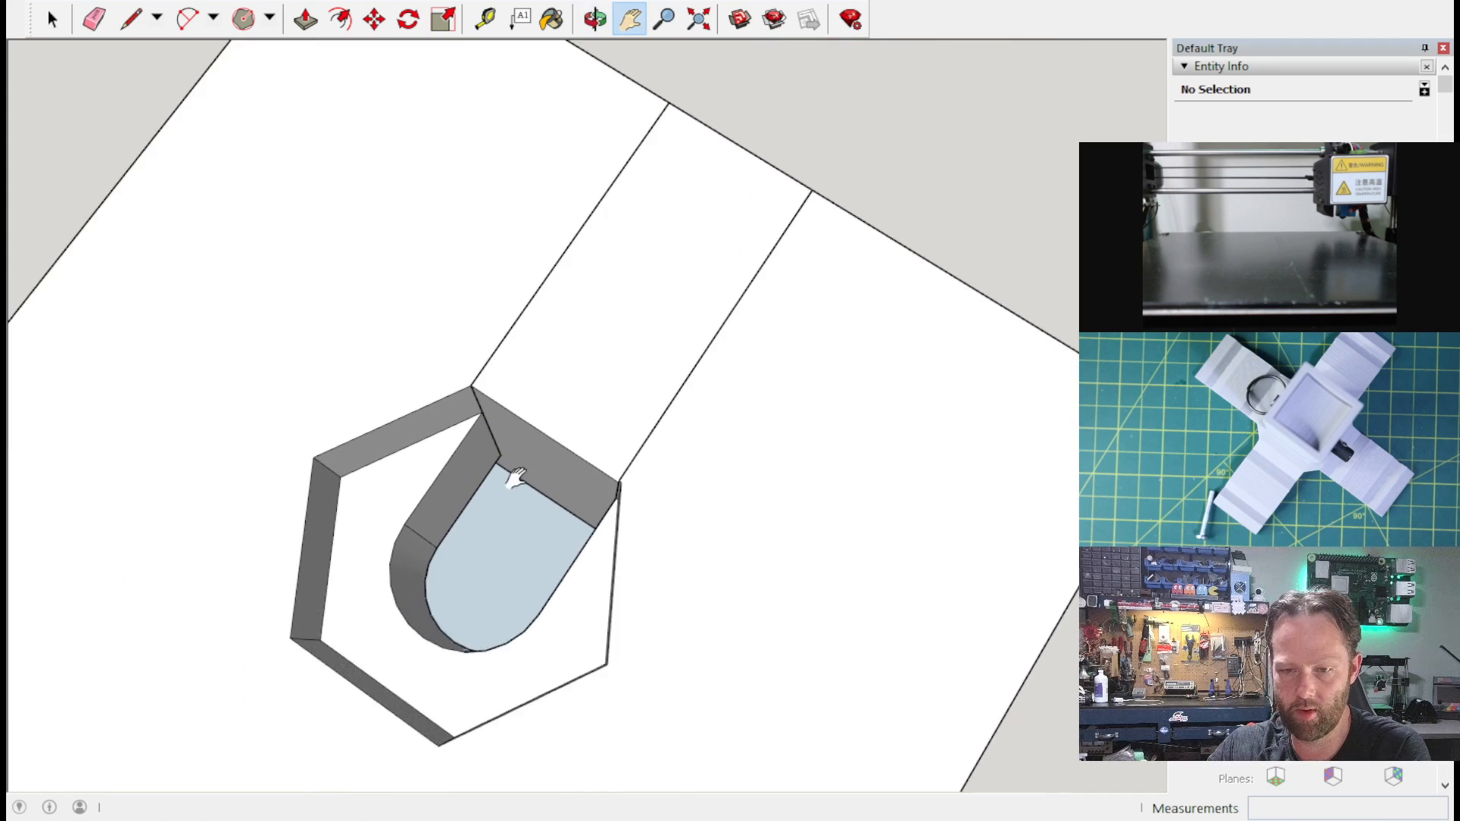
middle_drag(411, 598, 551, 362)
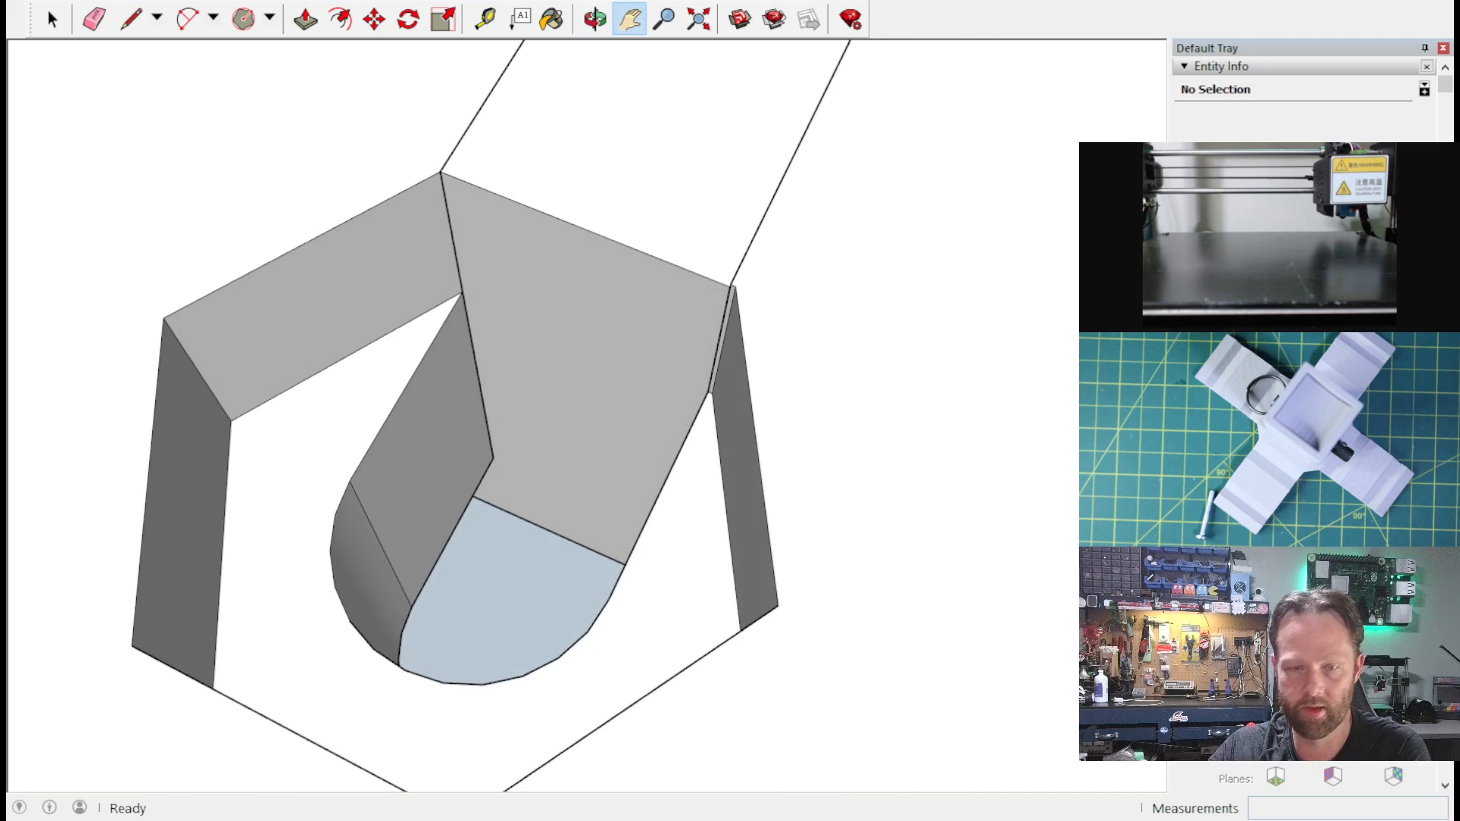
click(131, 20)
click(461, 293)
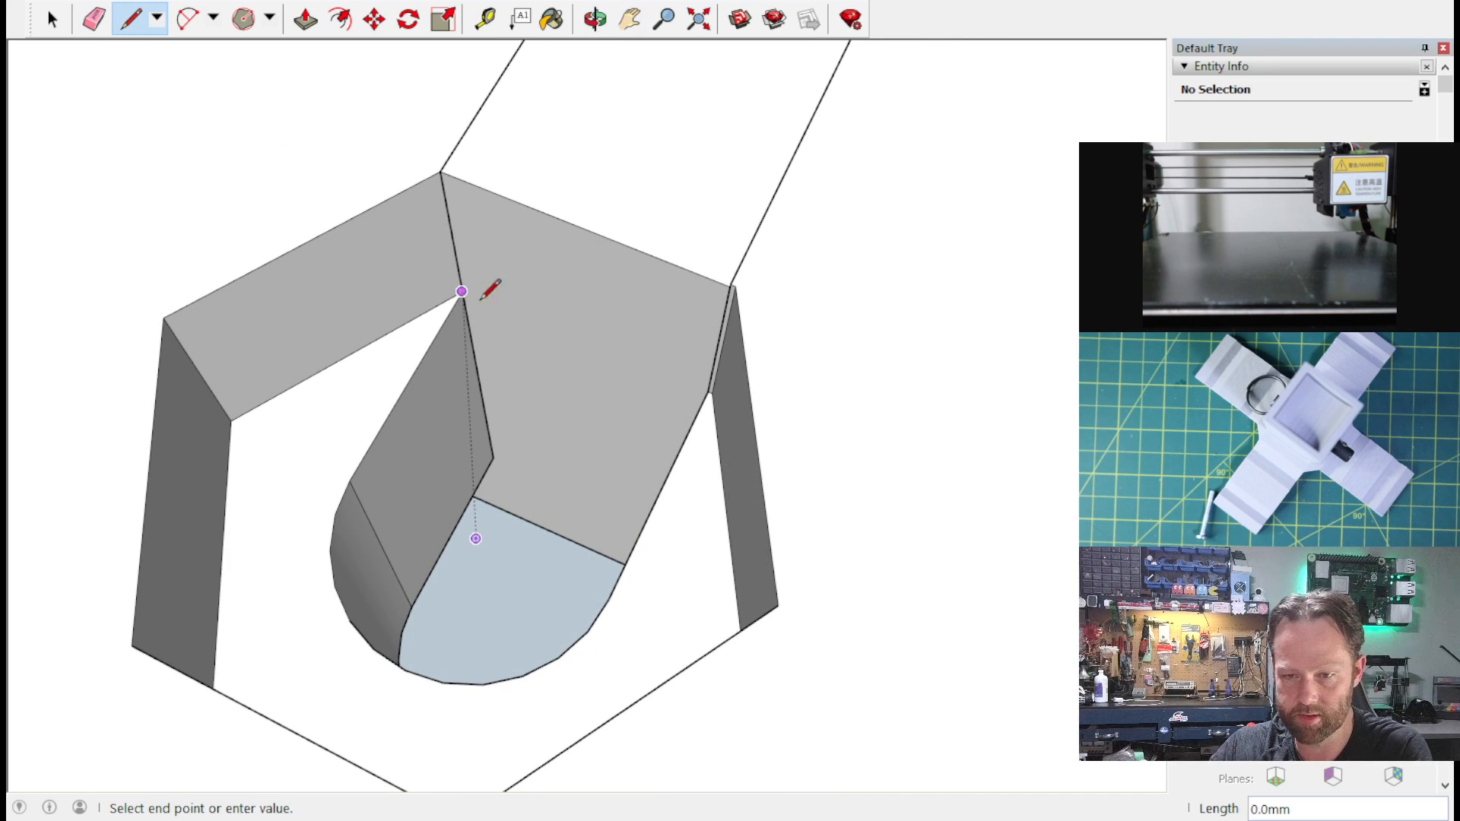
click(707, 392)
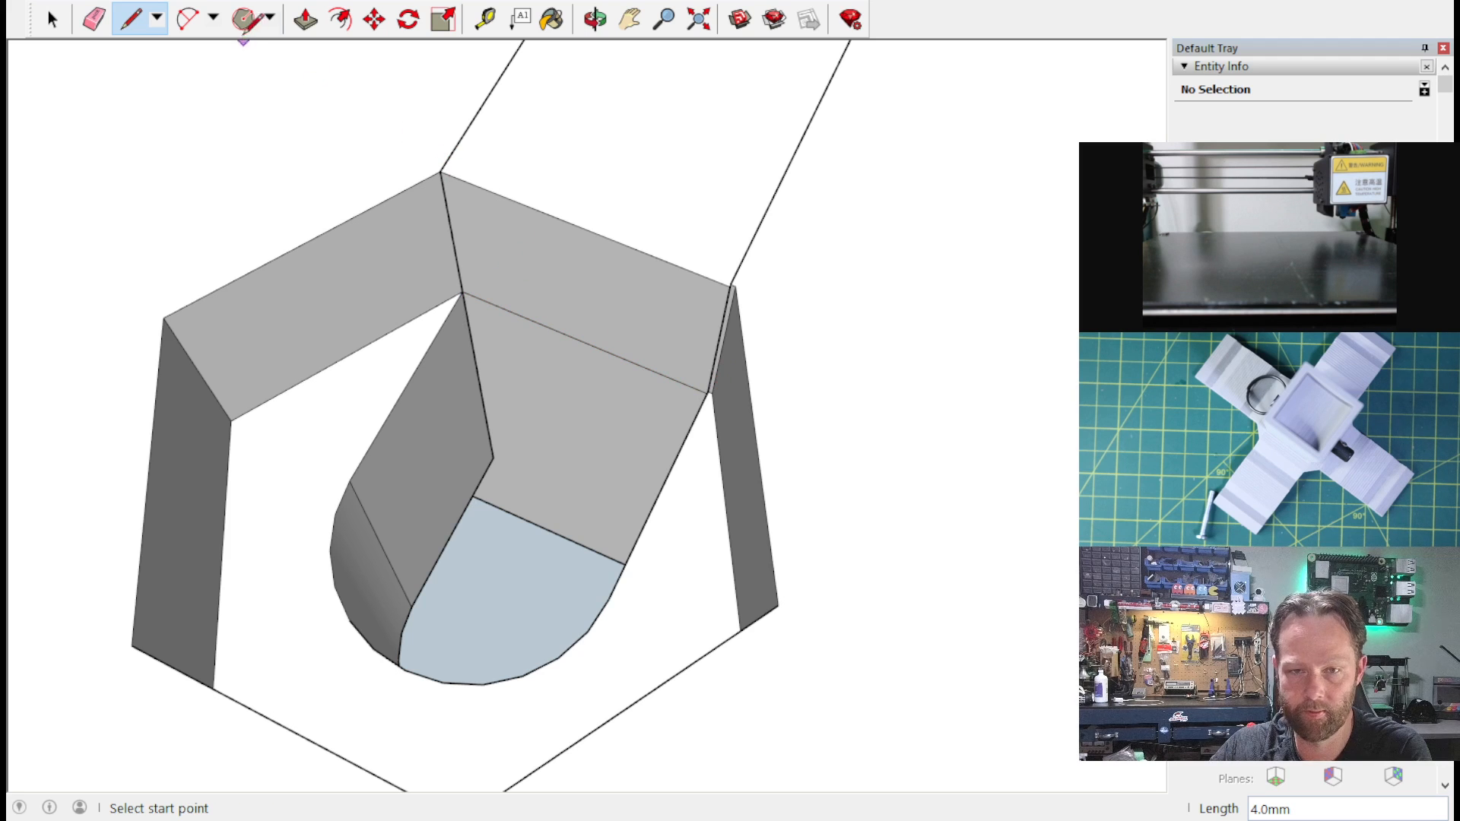
Step: Extend the lower part of the insert's inner end face about 3.4 mm to where the slot's rounding begins
click(305, 20)
click(547, 413)
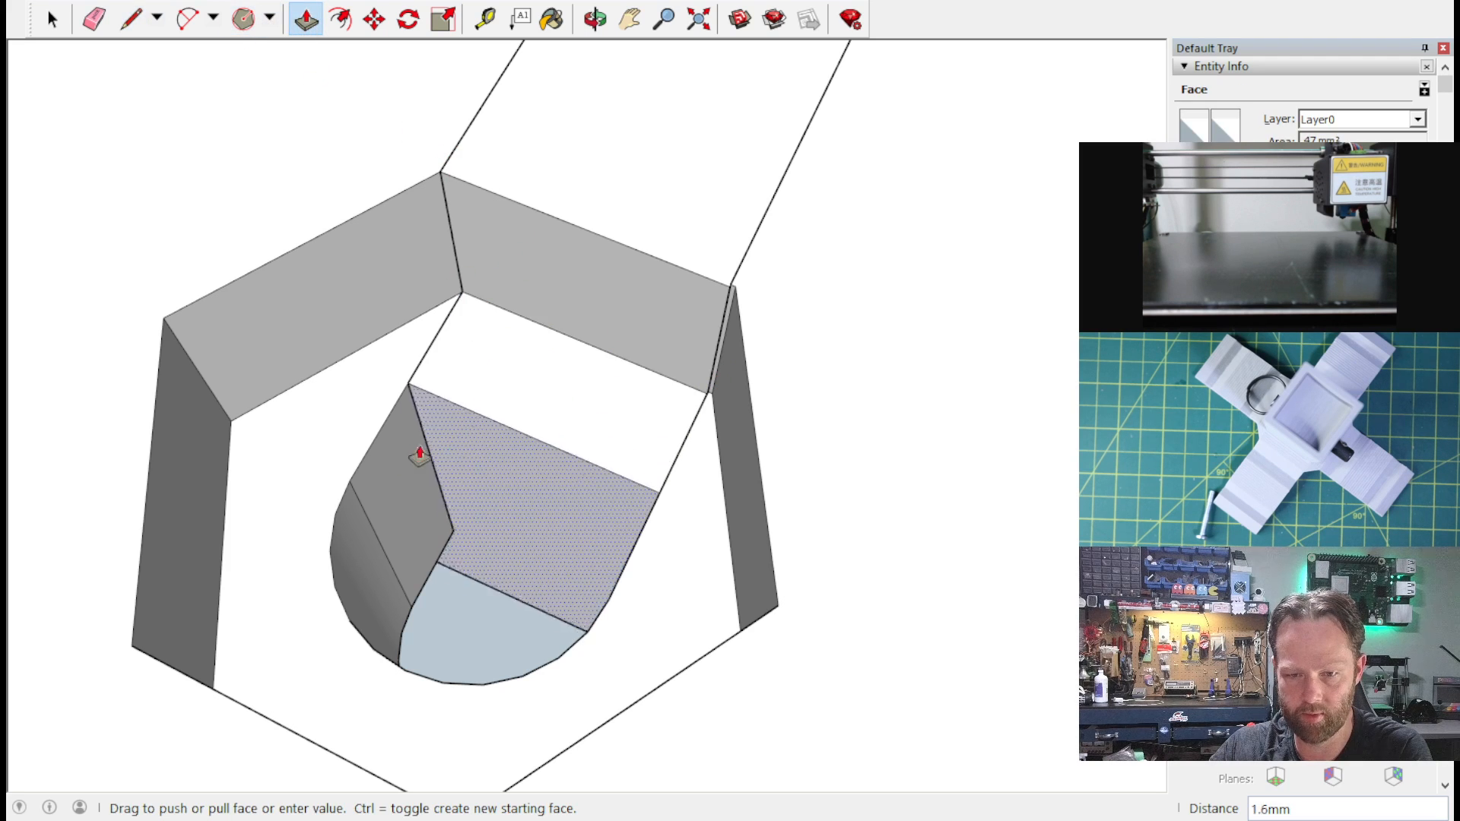
click(357, 505)
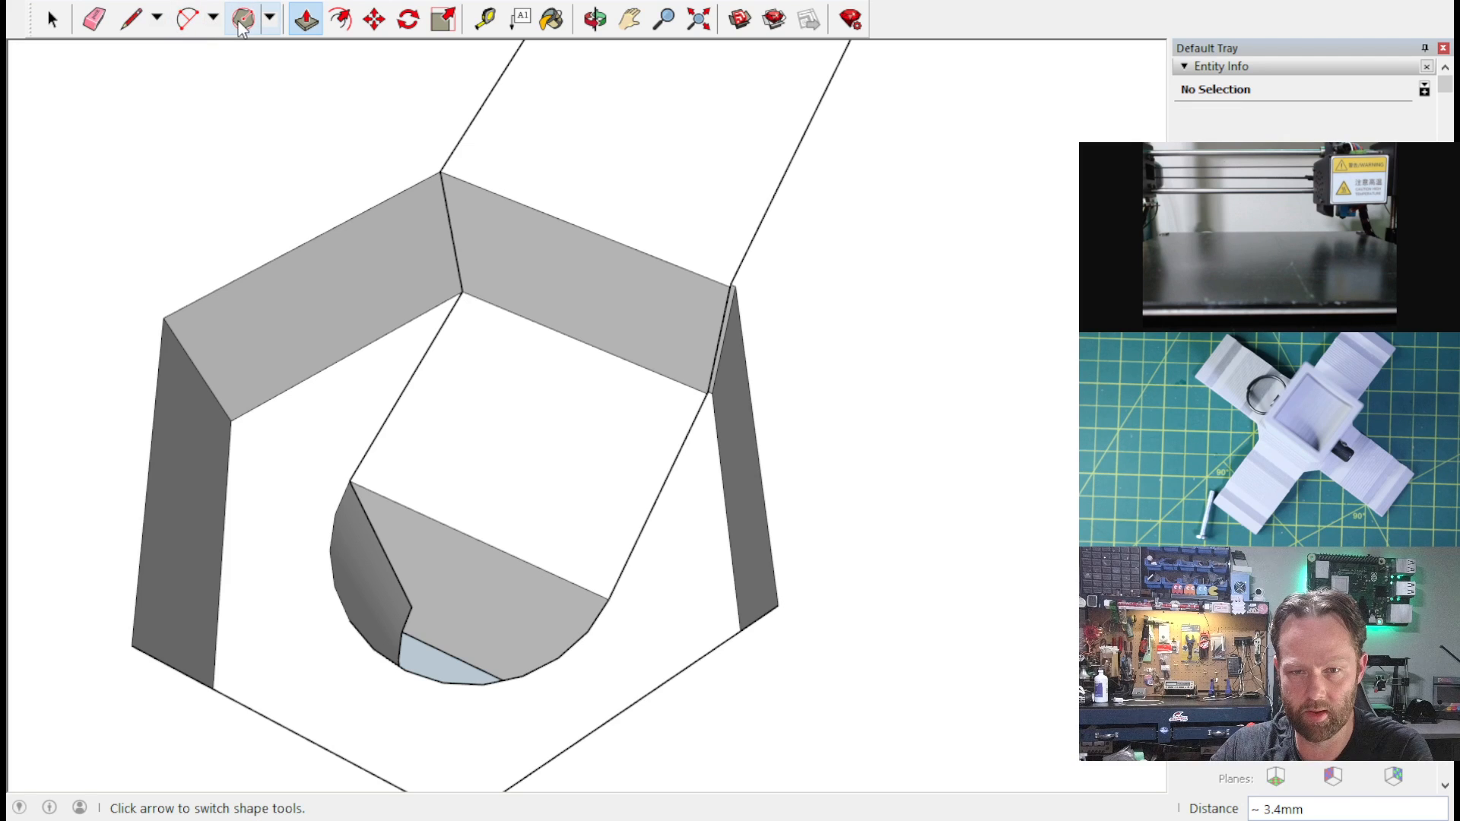
Step: Draw a circle of 2 mm radius centred on the midpoint of the insert's end edge at the hexagonal recess floor
click(269, 18)
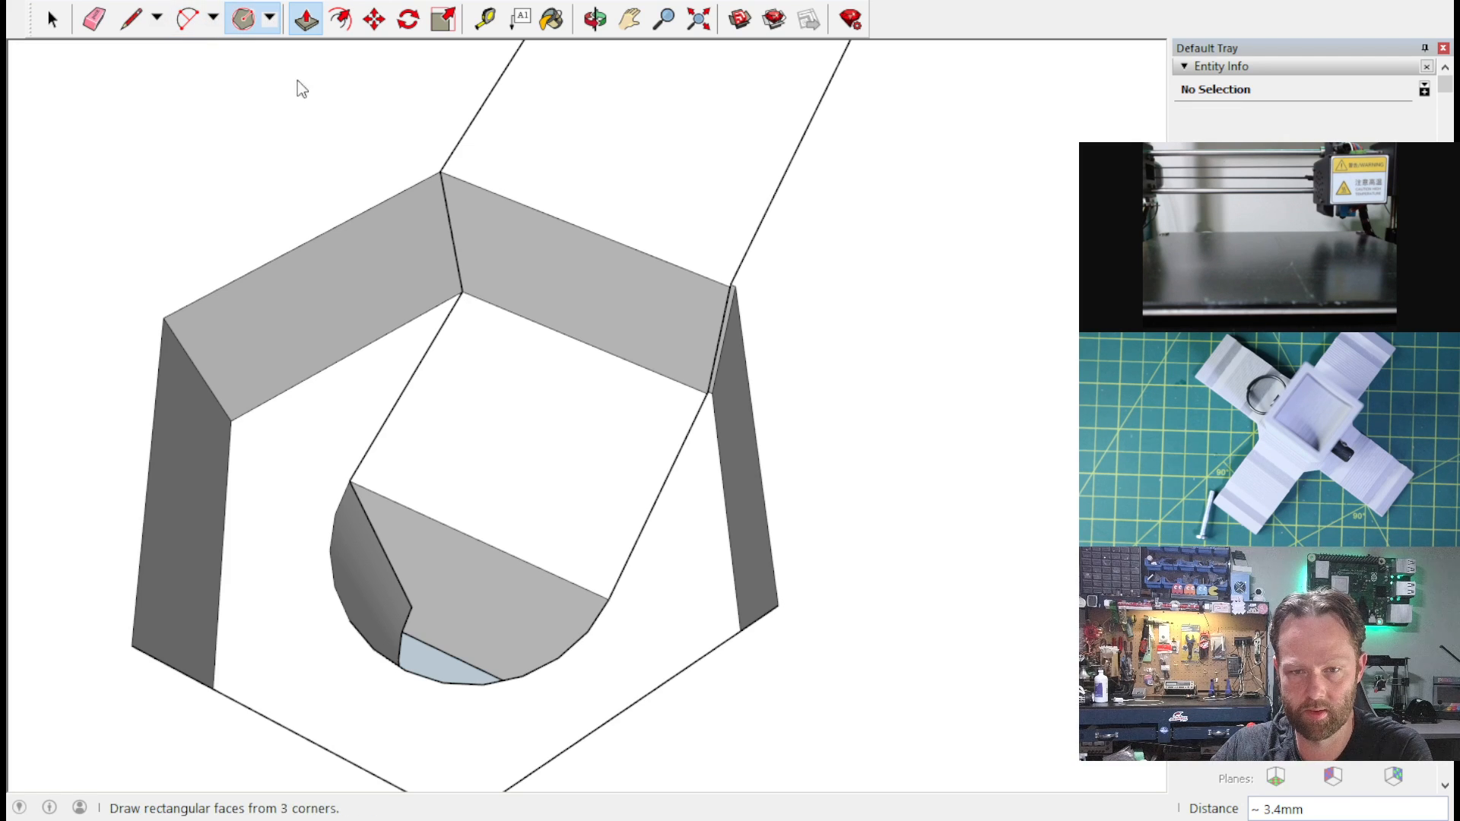
click(308, 110)
click(476, 539)
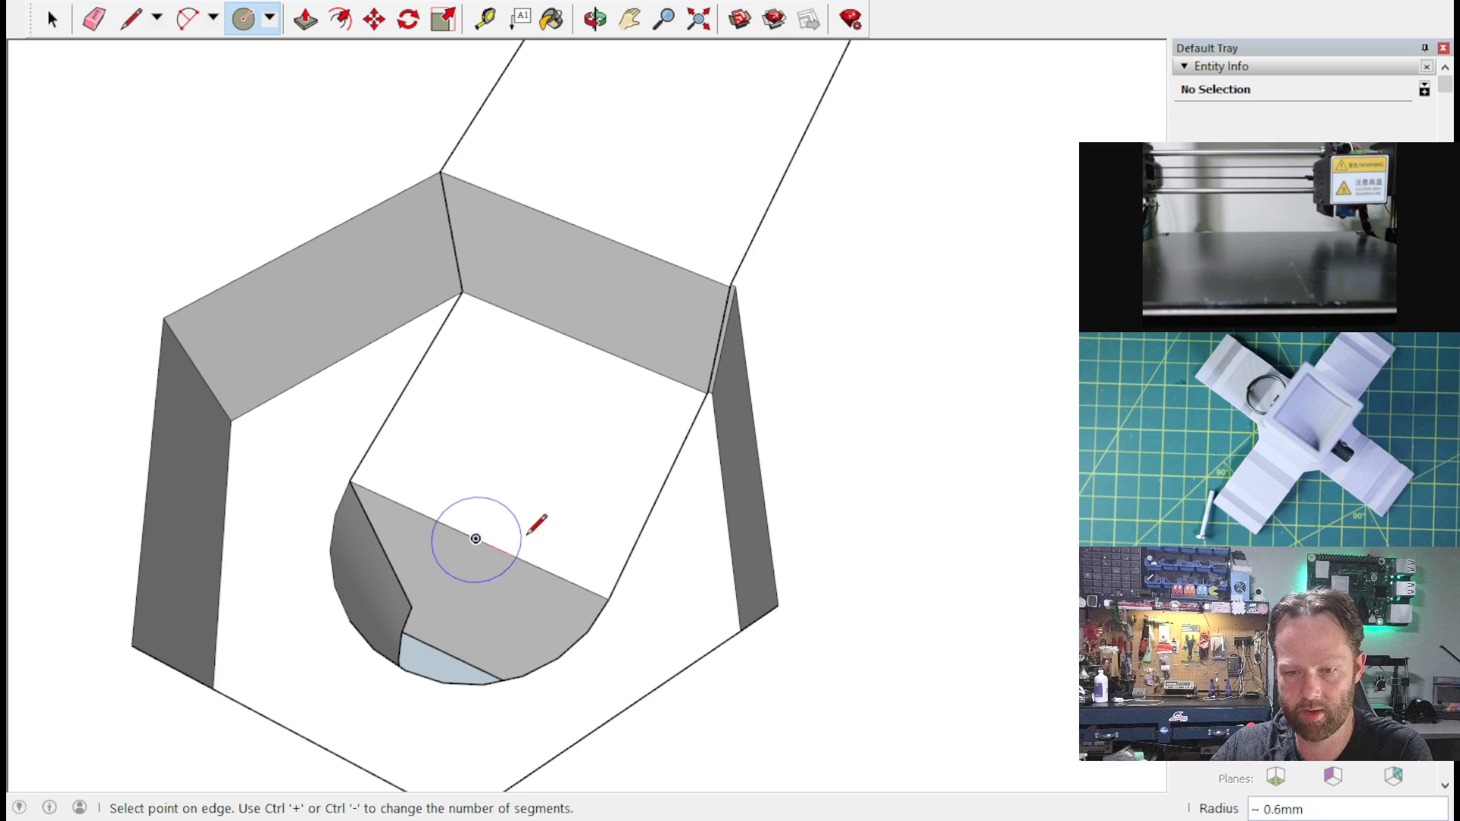
click(609, 598)
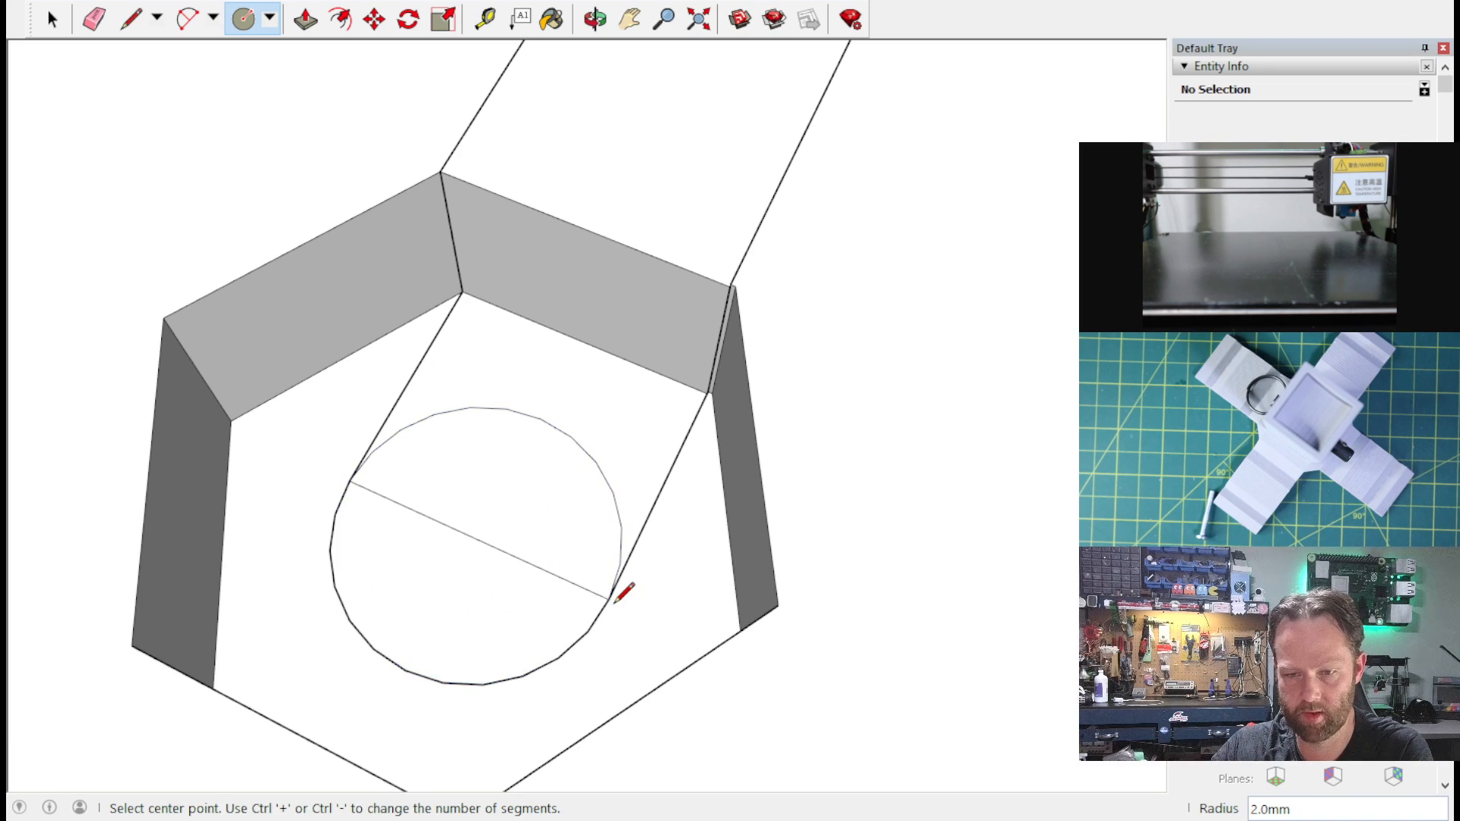
Step: Erase the half-circle face lying beyond the insert's end, over the rounded end of the slot
click(92, 19)
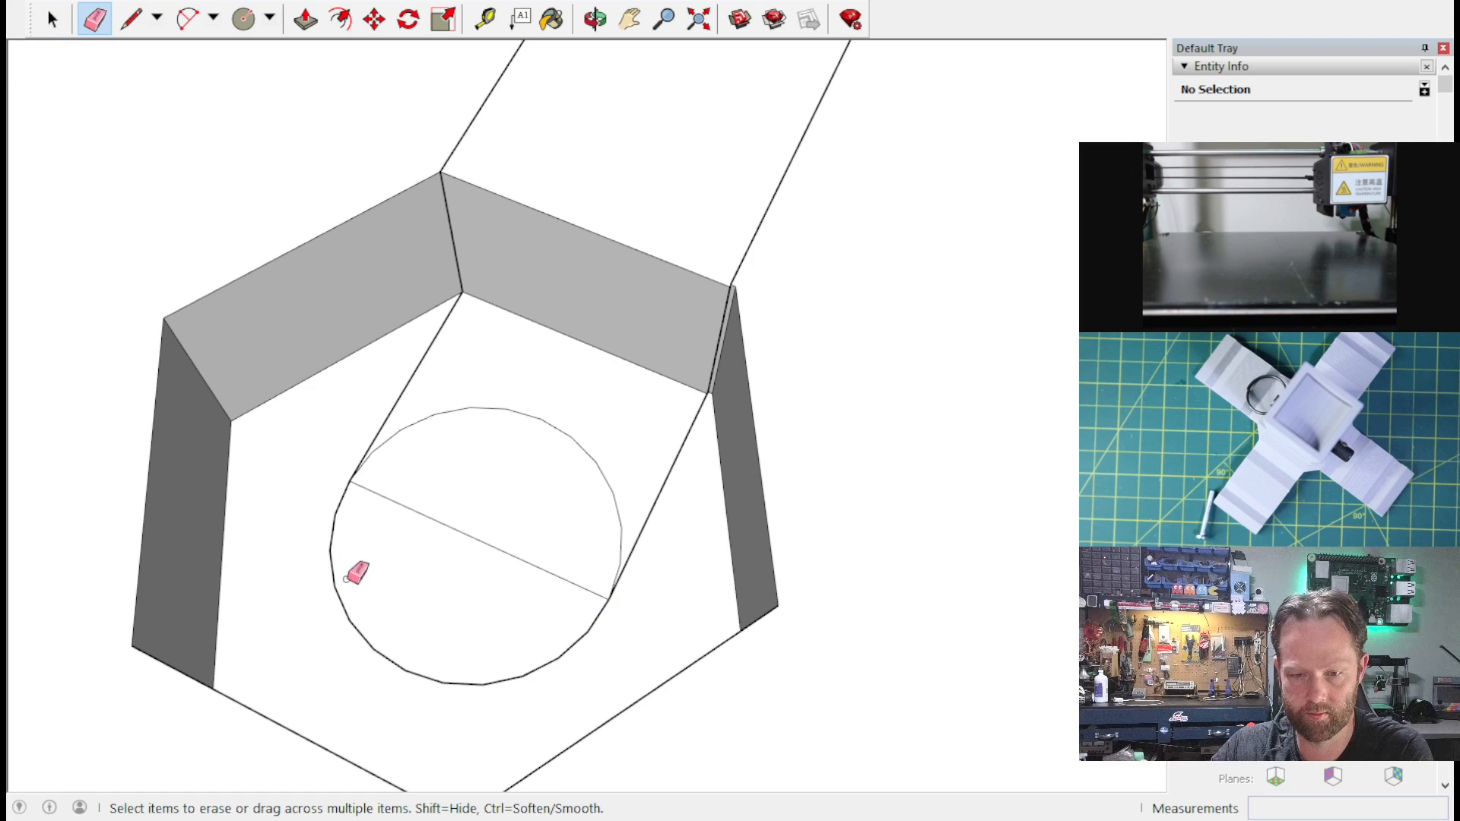
click(349, 619)
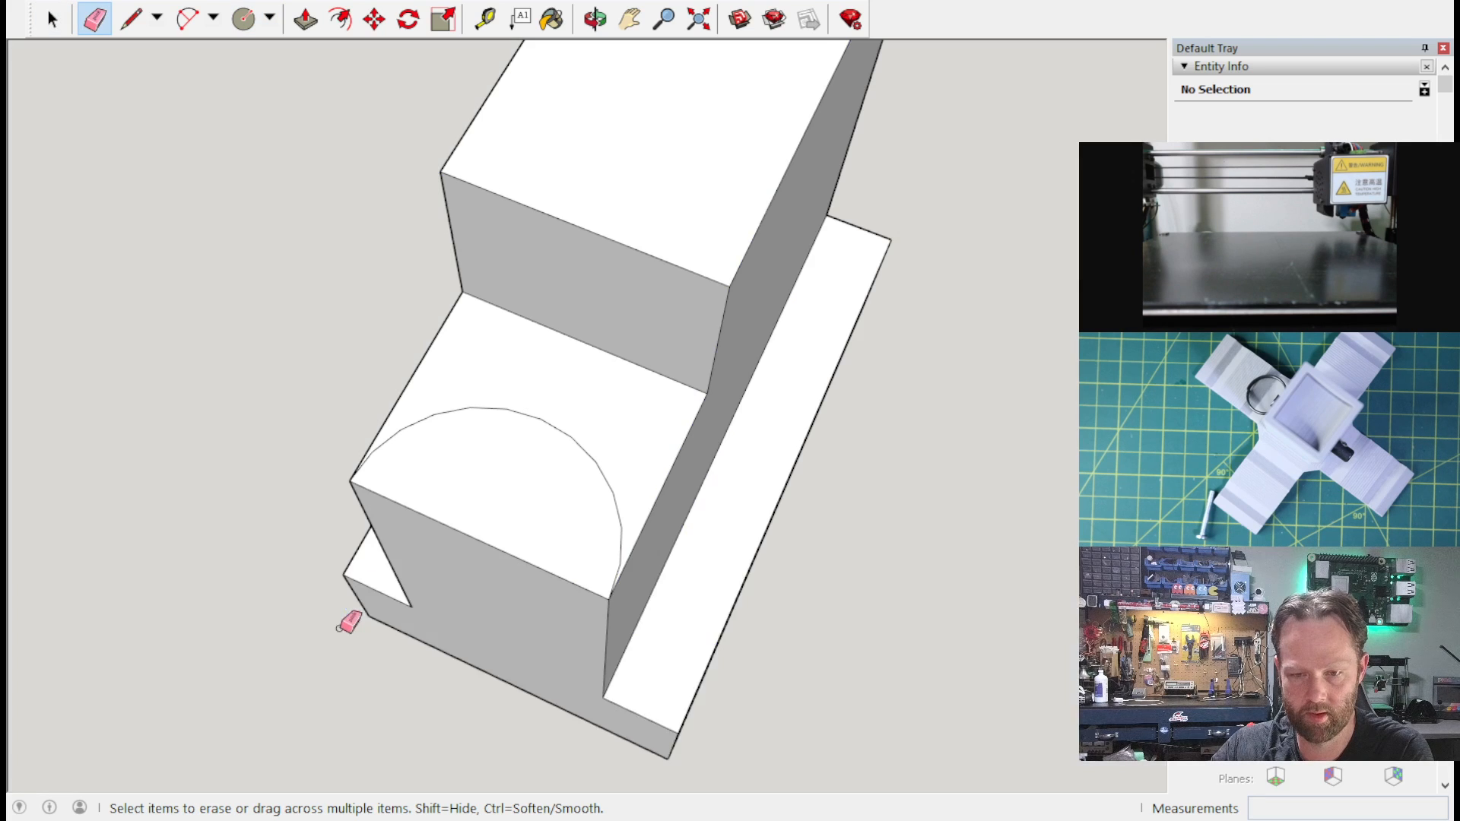
click(384, 505)
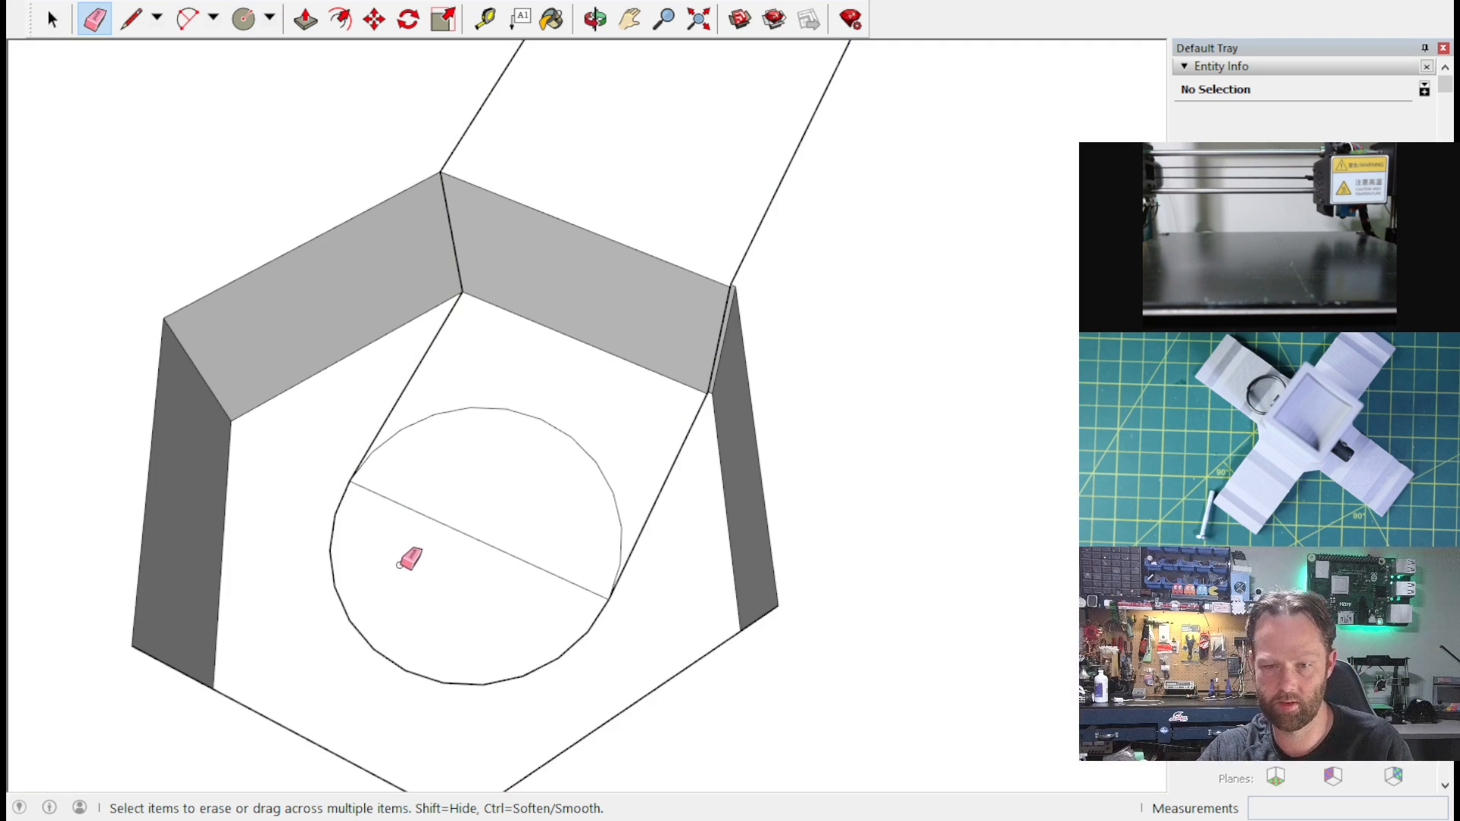
right_click(387, 580)
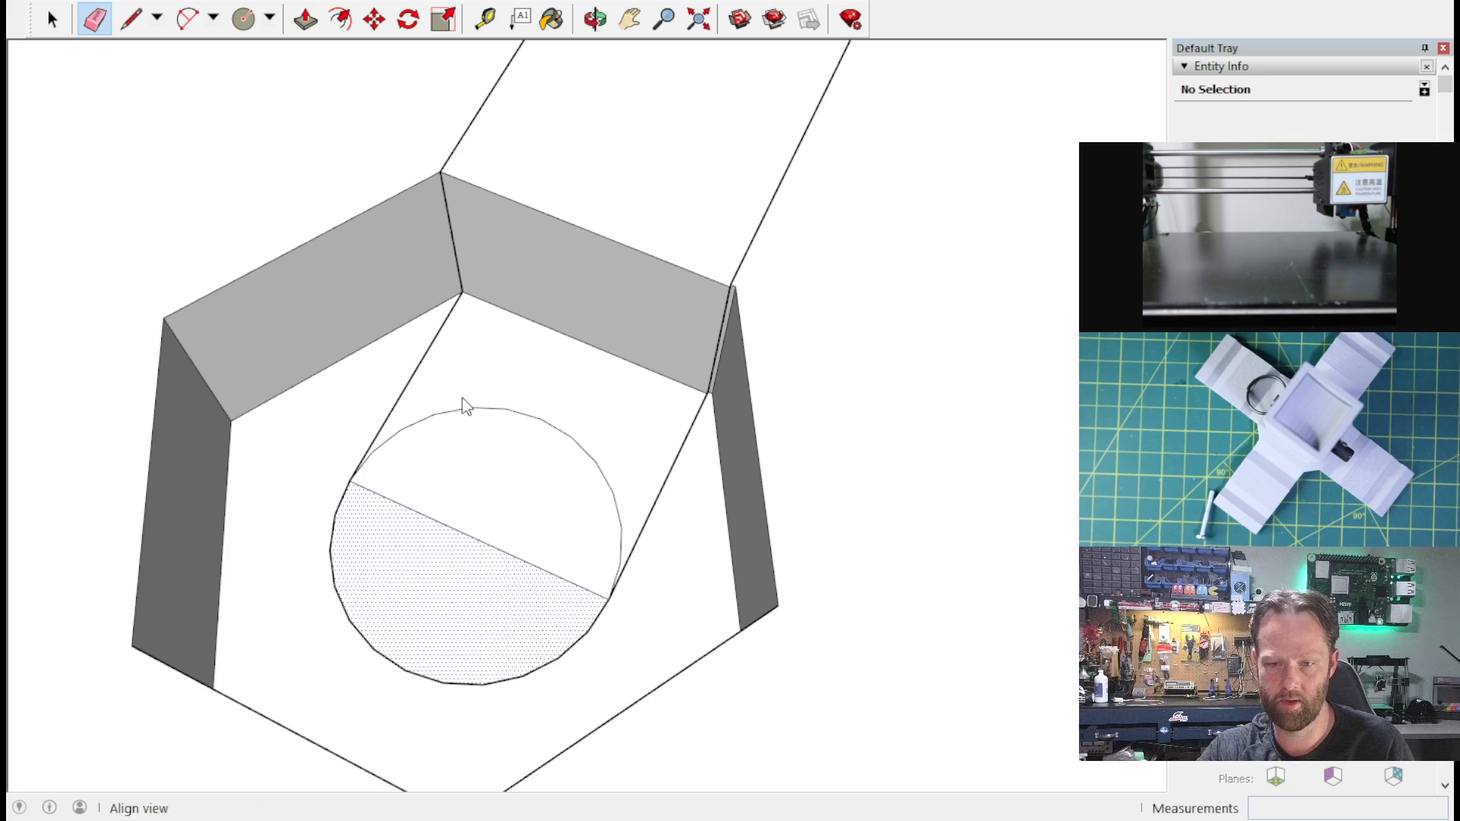
click(461, 318)
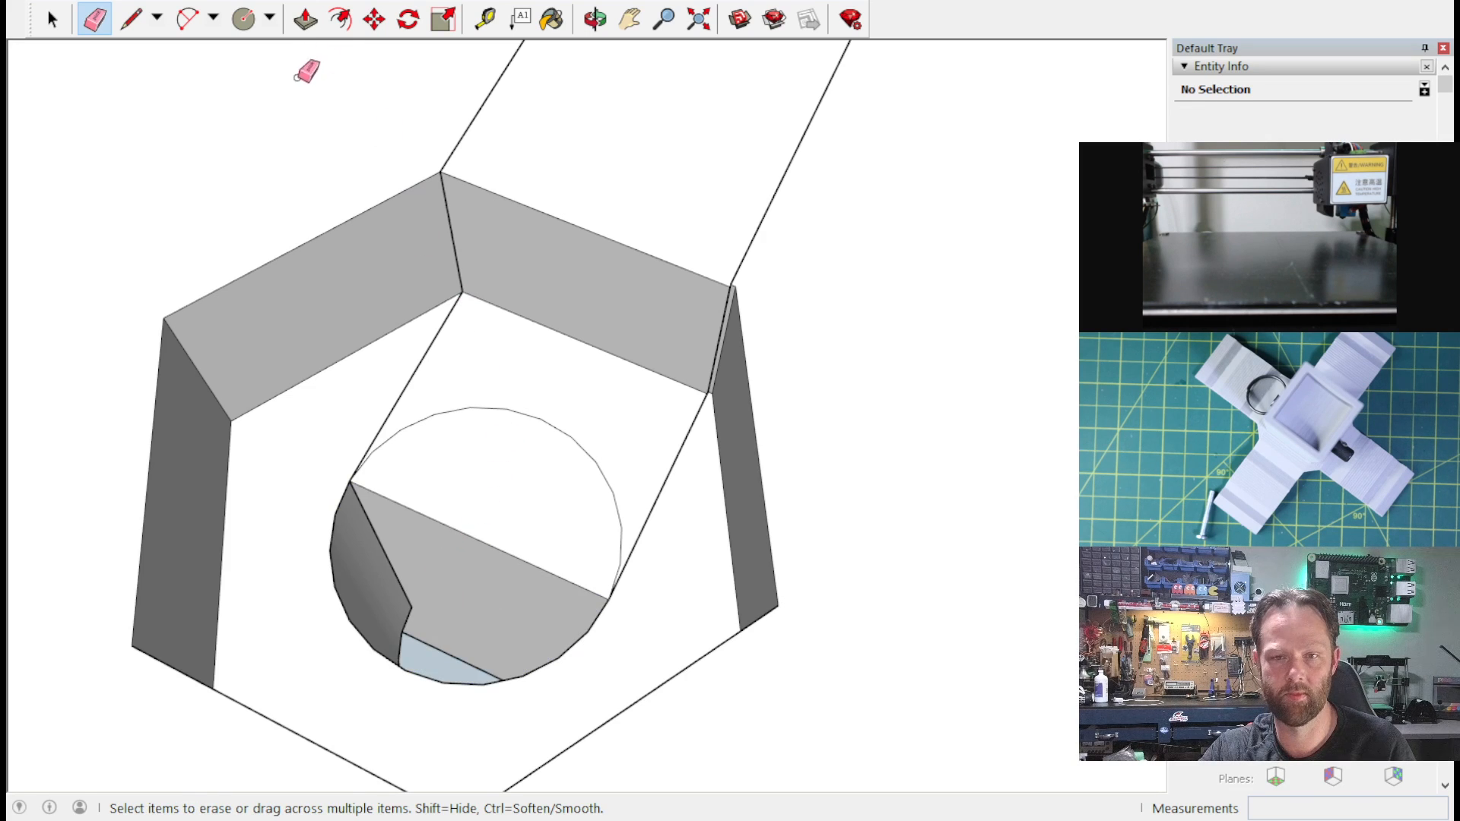
Step: Push the half circle on the insert 9.5 mm down to cut a concave groove through its end
click(305, 19)
click(483, 522)
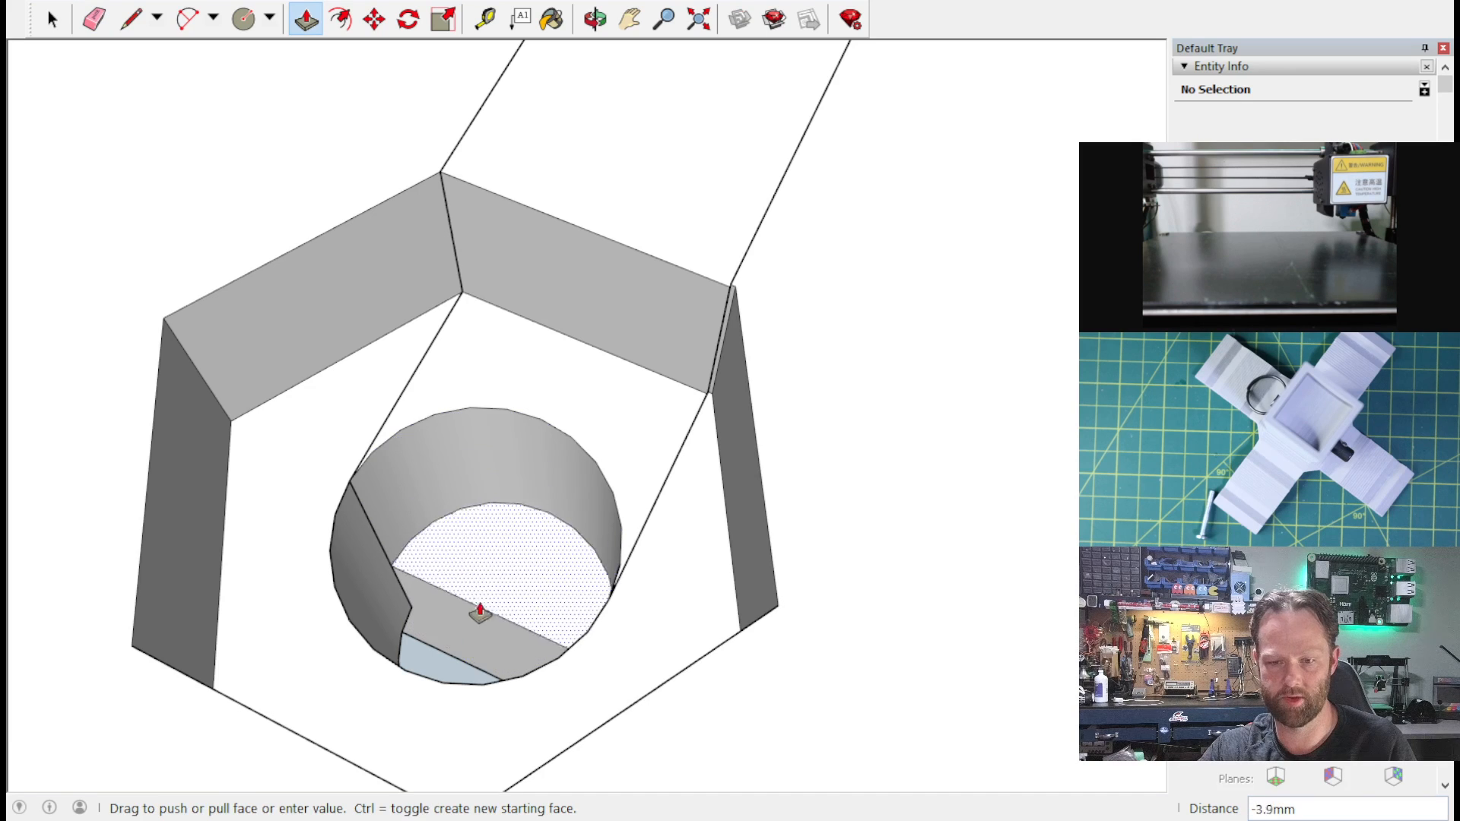
click(473, 673)
Step: Hide the block and erase the leftover circle edges in front of the insert's grooved end
middle_drag(606, 538, 668, 515)
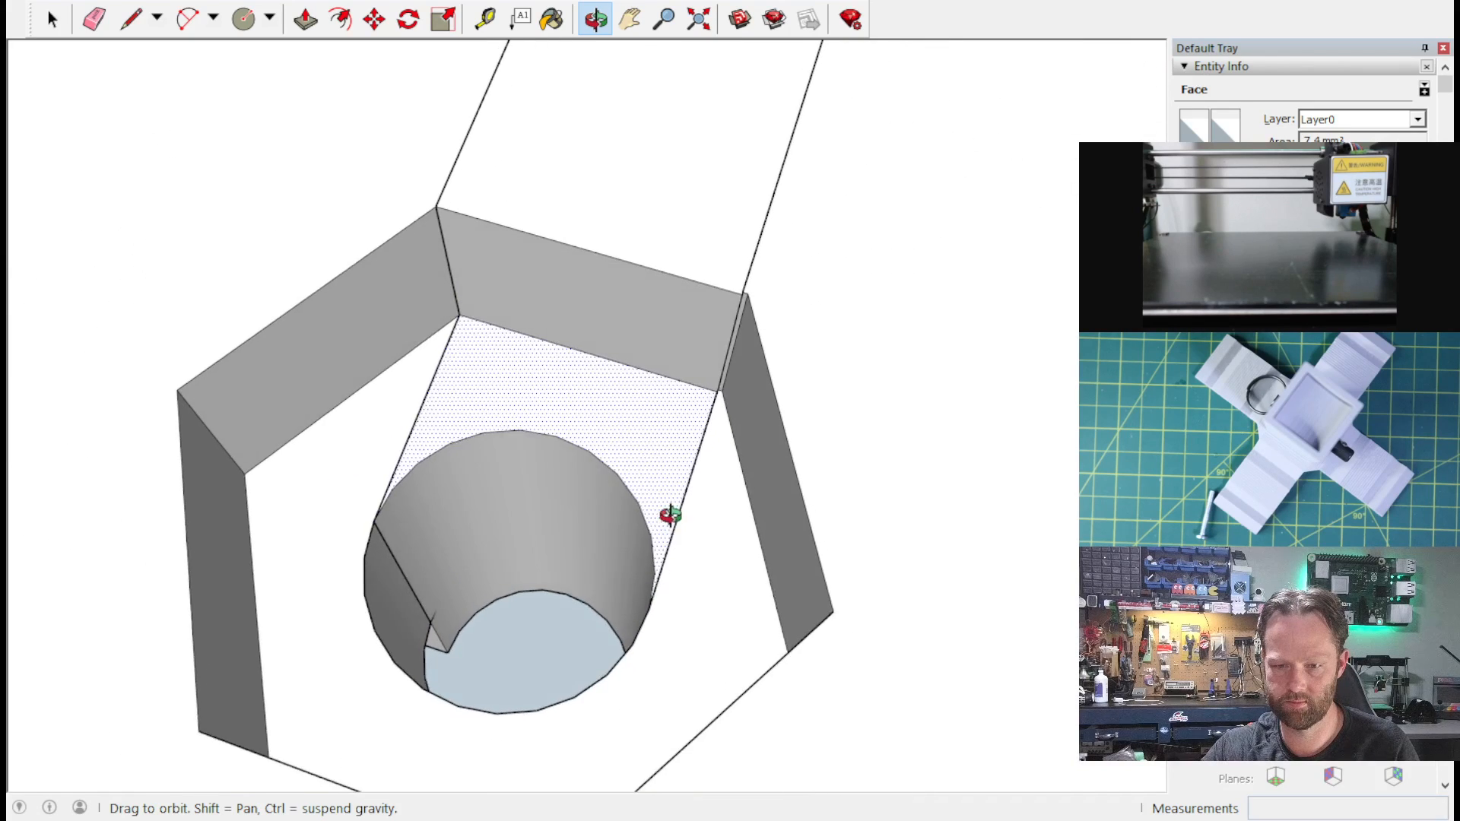
scroll(619, 573, down, 2)
middle_drag(570, 587, 393, 544)
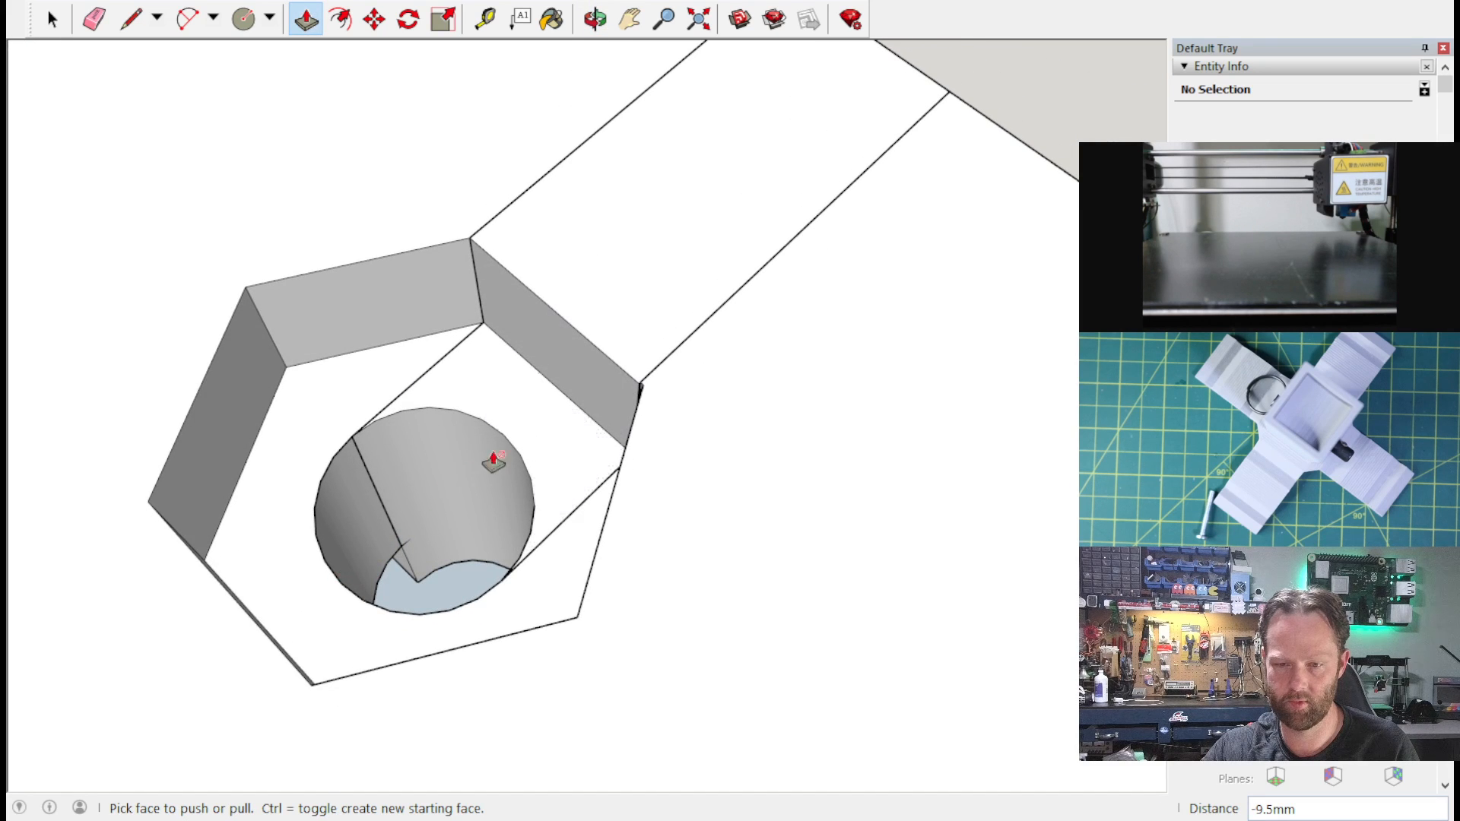
click(570, 332)
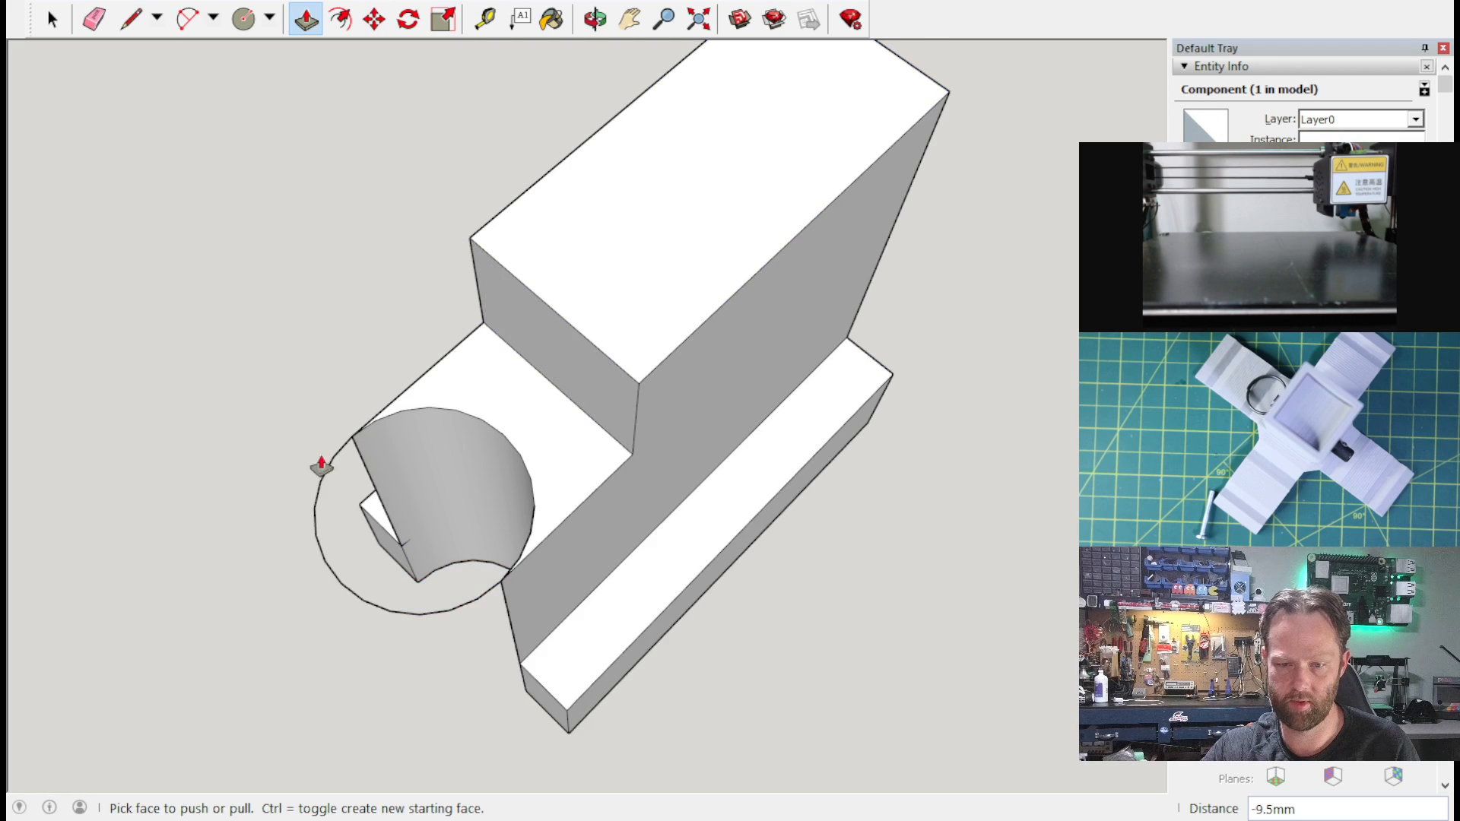
middle_drag(320, 467, 342, 414)
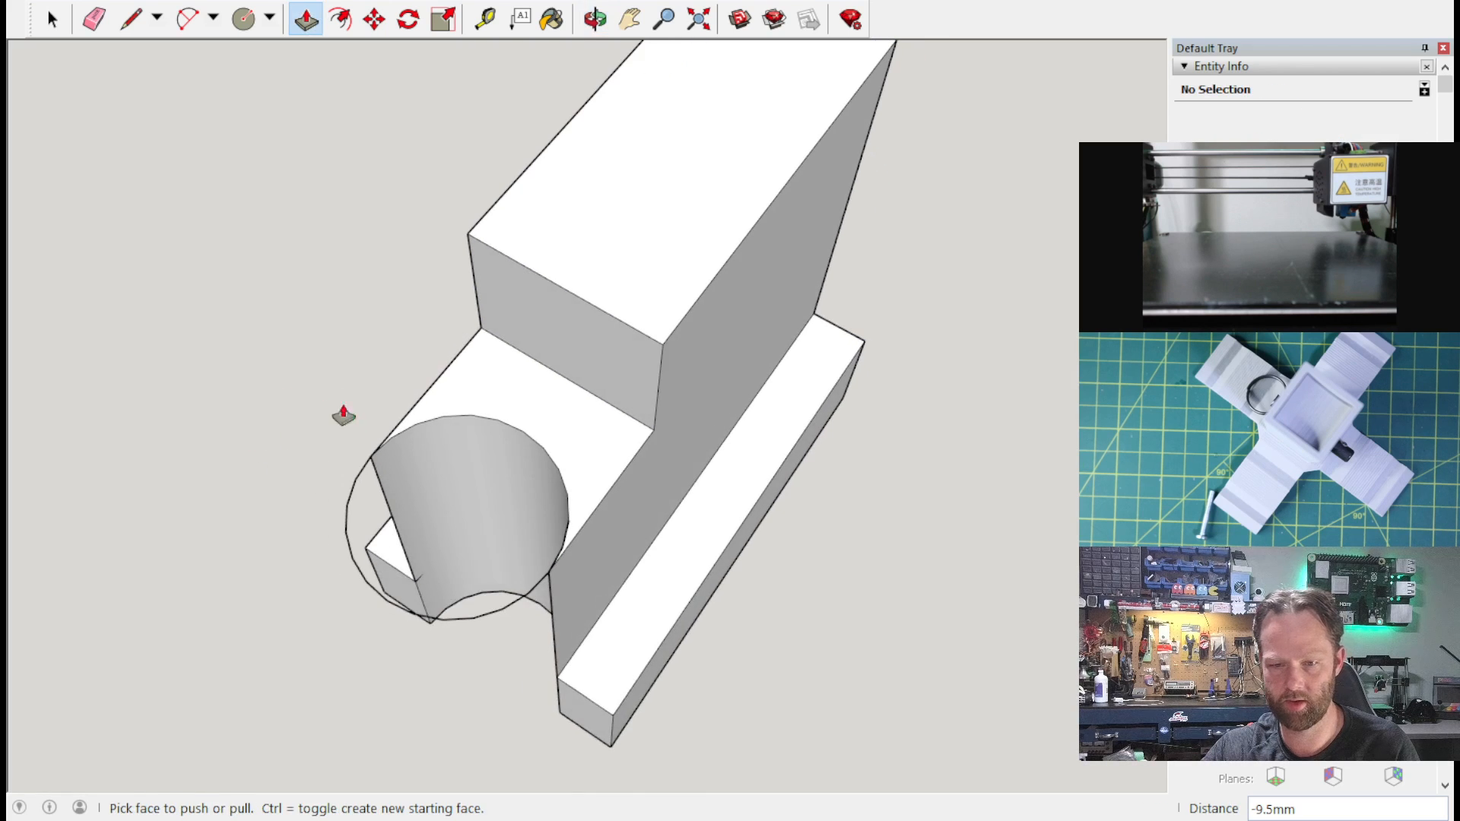
click(94, 19)
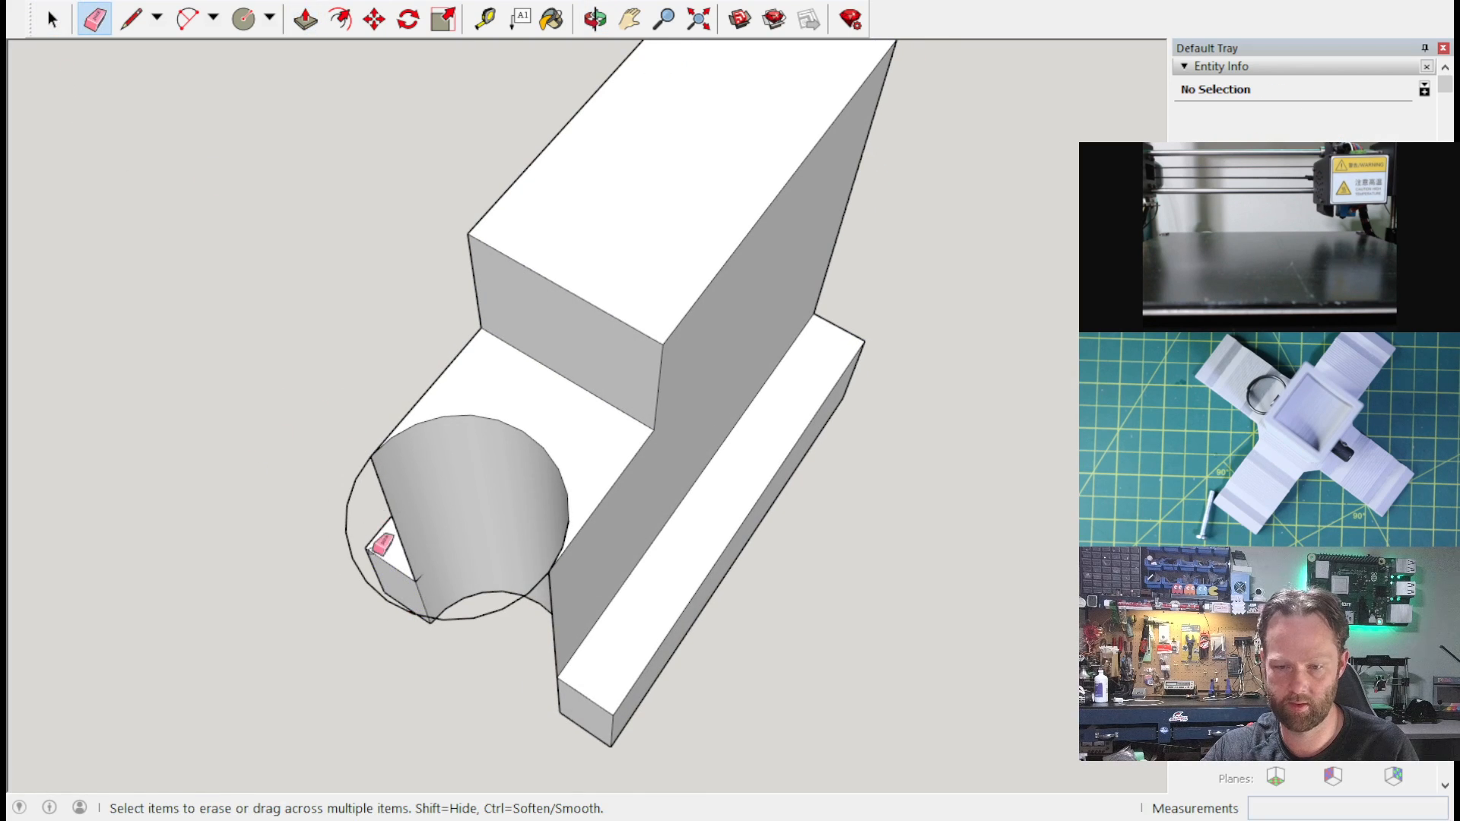
mouse_move(387, 597)
middle_down()
mouse_move(619, 522)
mouse_move(727, 286)
mouse_move(1027, 312)
mouse_move(684, 222)
mouse_move(333, 316)
mouse_move(46, 573)
mouse_move(91, 630)
mouse_move(185, 665)
mouse_move(251, 644)
middle_up()
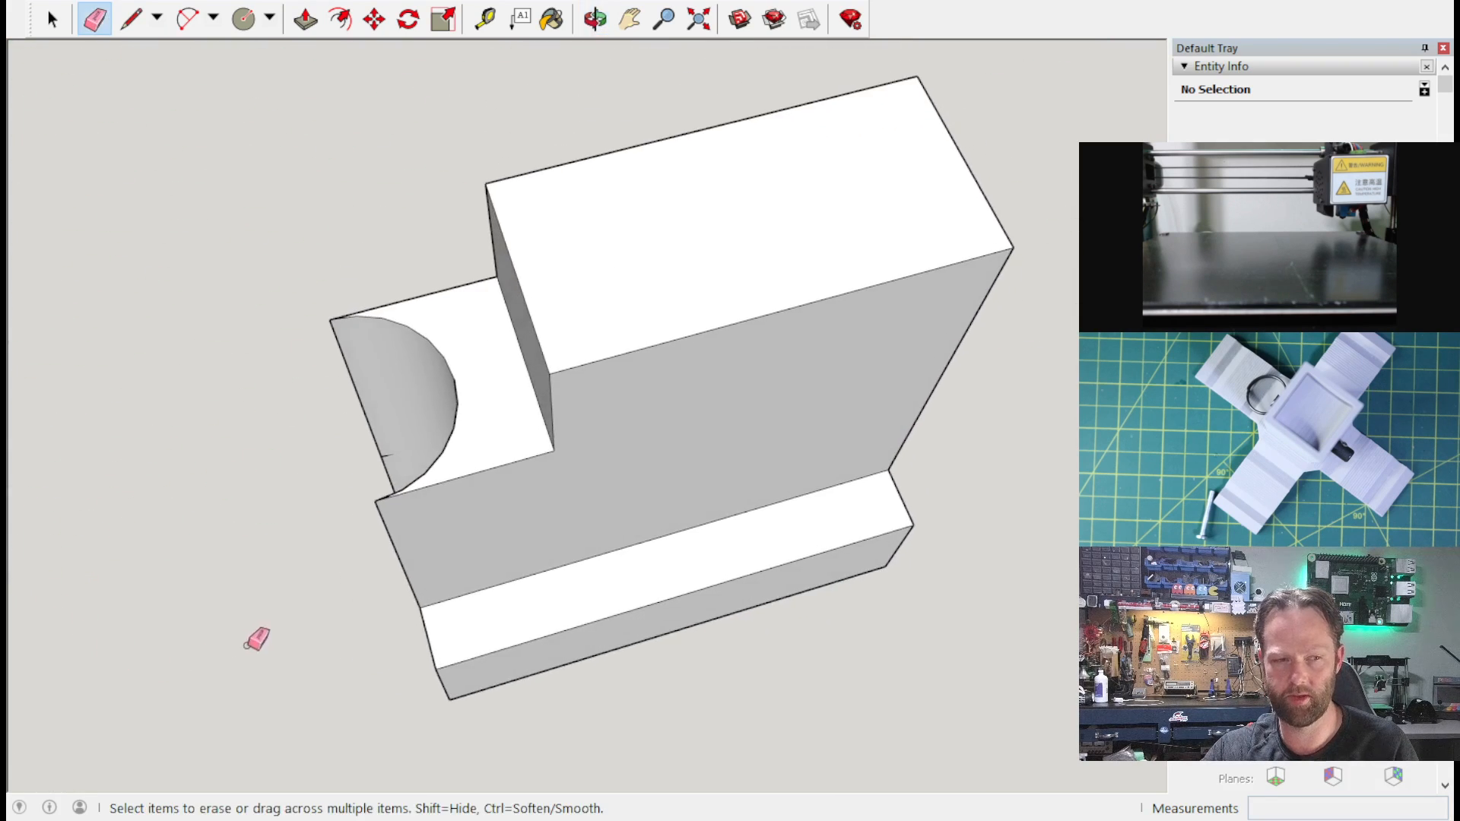
Step: Select the entire slot insert and make it a separate component
mouse_move(596, 590)
middle_down()
mouse_move(115, 394)
mouse_move(10, 212)
mouse_move(198, 74)
mouse_move(797, 251)
middle_up()
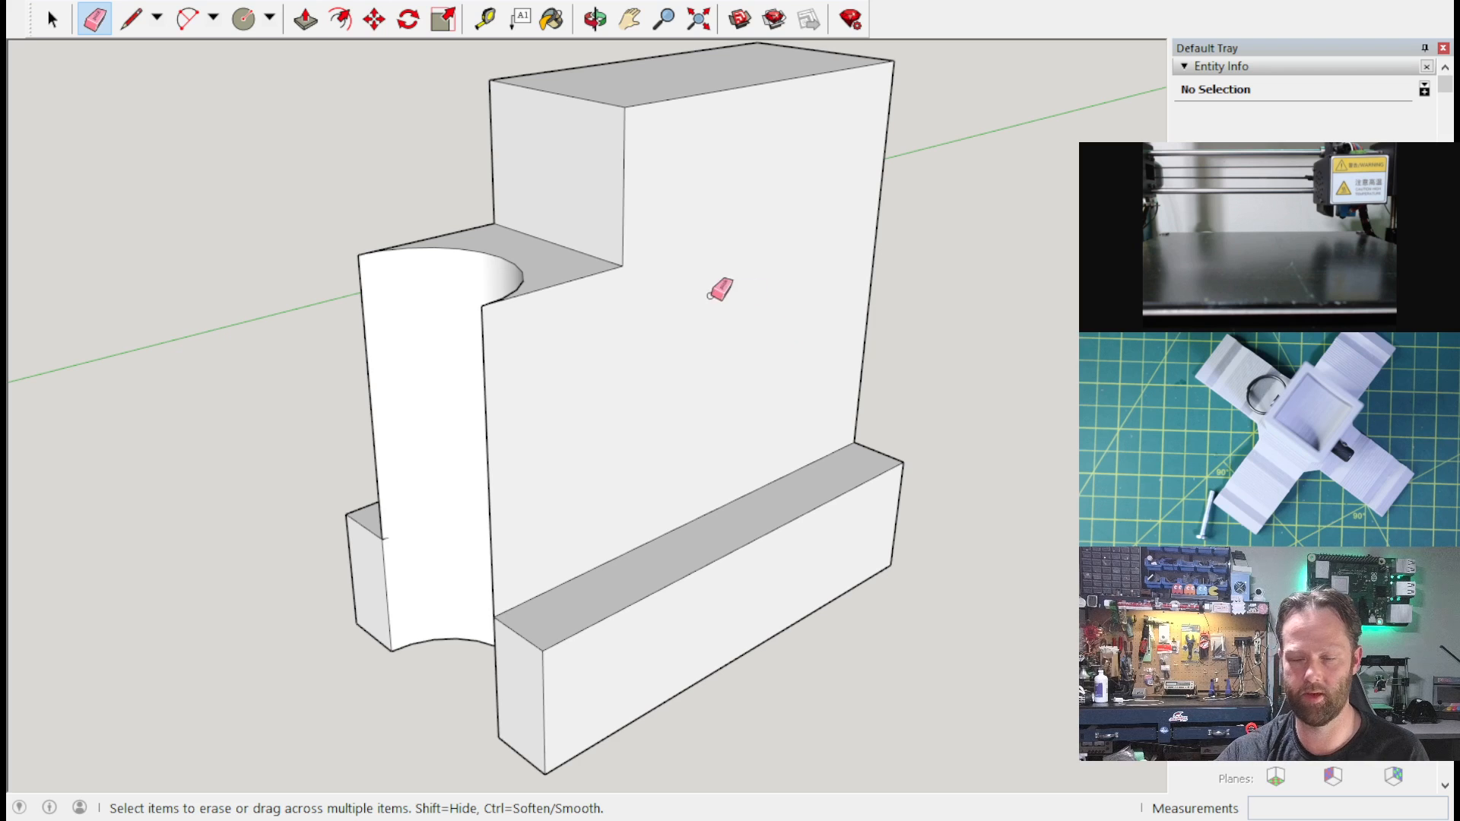
mouse_move(483, 684)
middle_down()
mouse_move(776, 447)
mouse_move(923, 369)
mouse_move(905, 377)
middle_up()
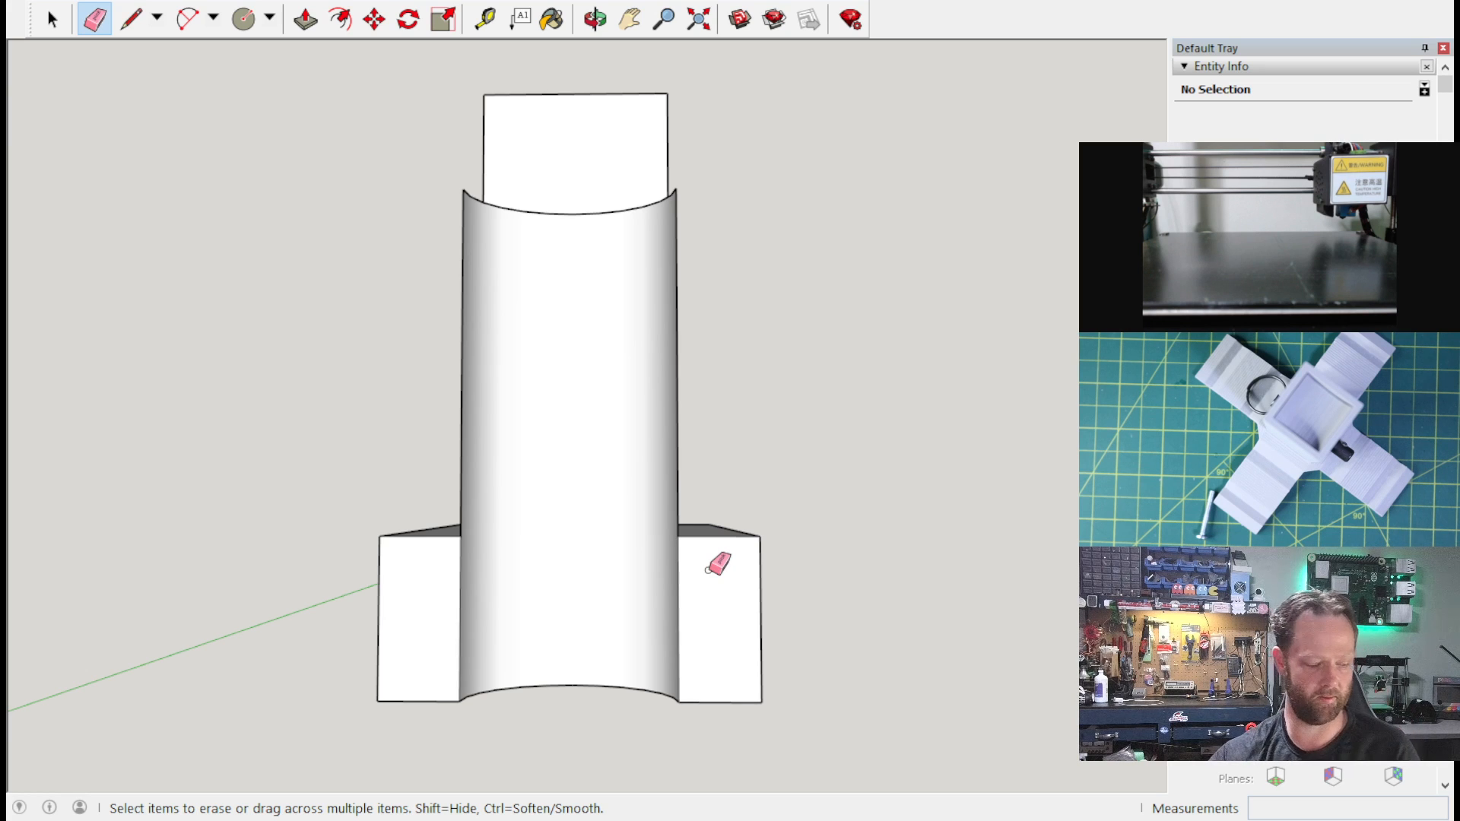
middle_drag(713, 571, 358, 613)
scroll(639, 431, down, 2)
scroll(629, 437, down, 3)
mouse_move(809, 434)
middle_down()
mouse_move(698, 521)
mouse_move(466, 173)
middle_up()
click(53, 18)
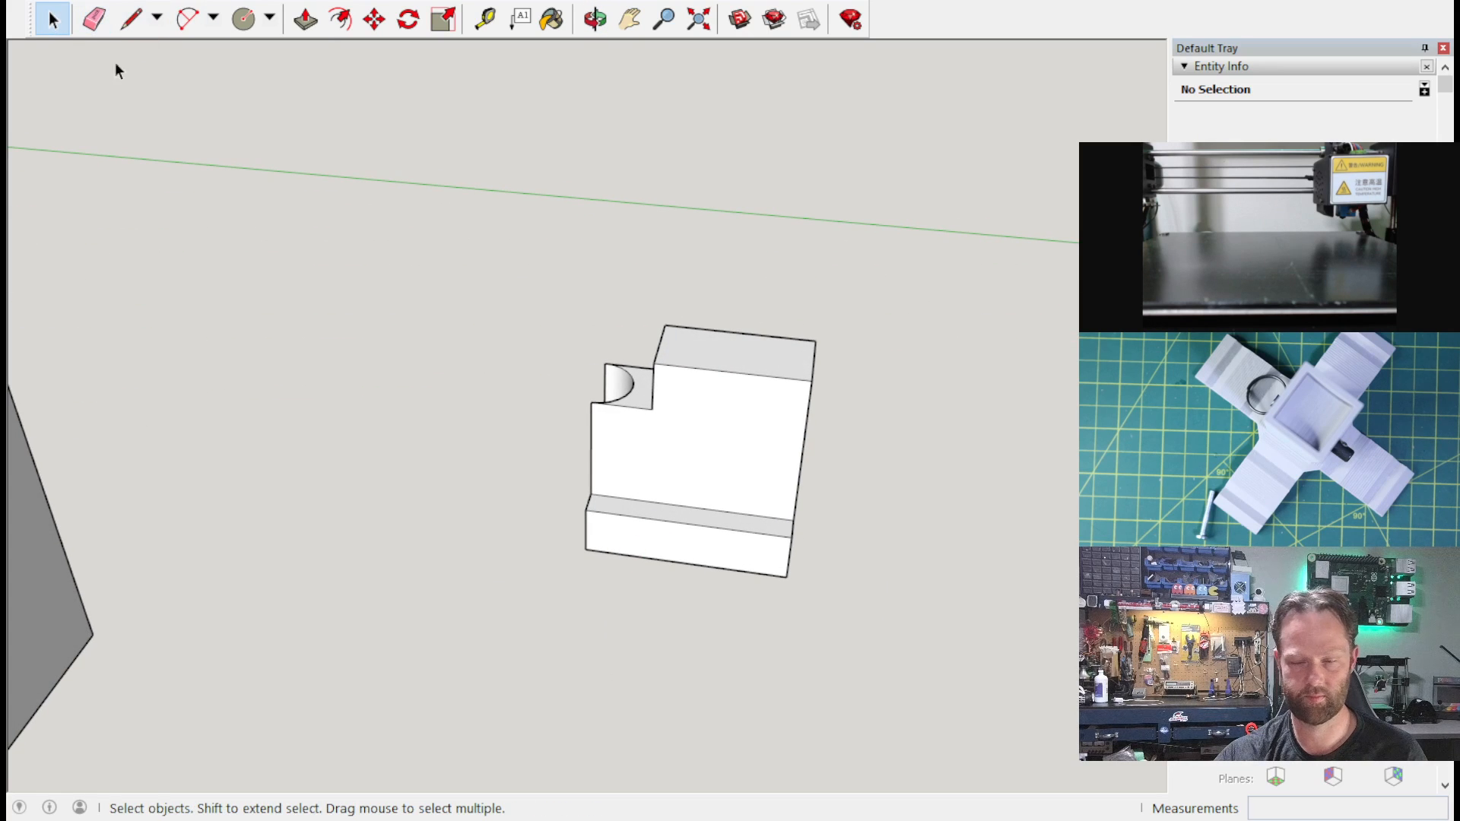
drag(574, 327, 572, 326)
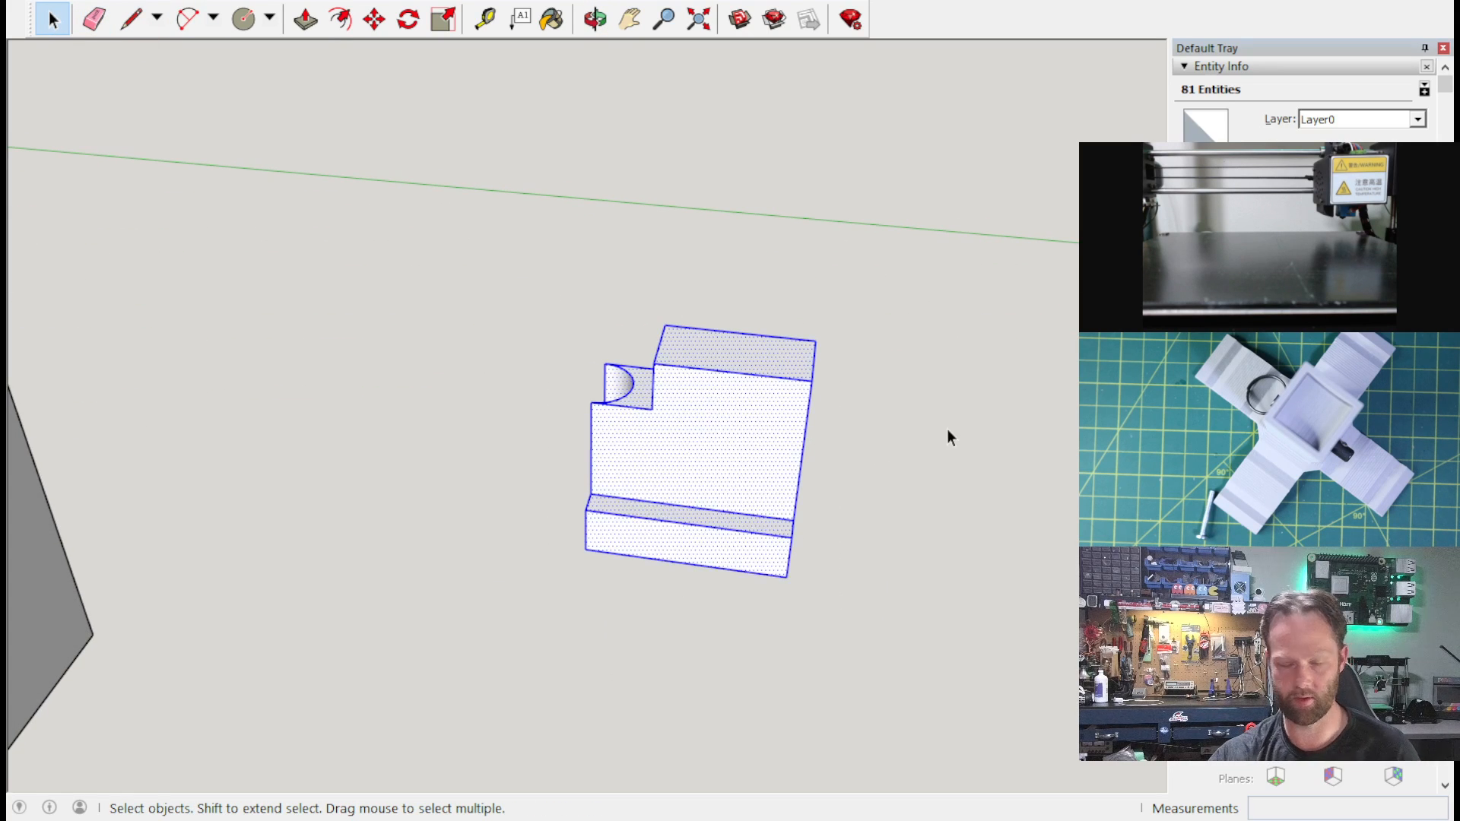
right_click(738, 447)
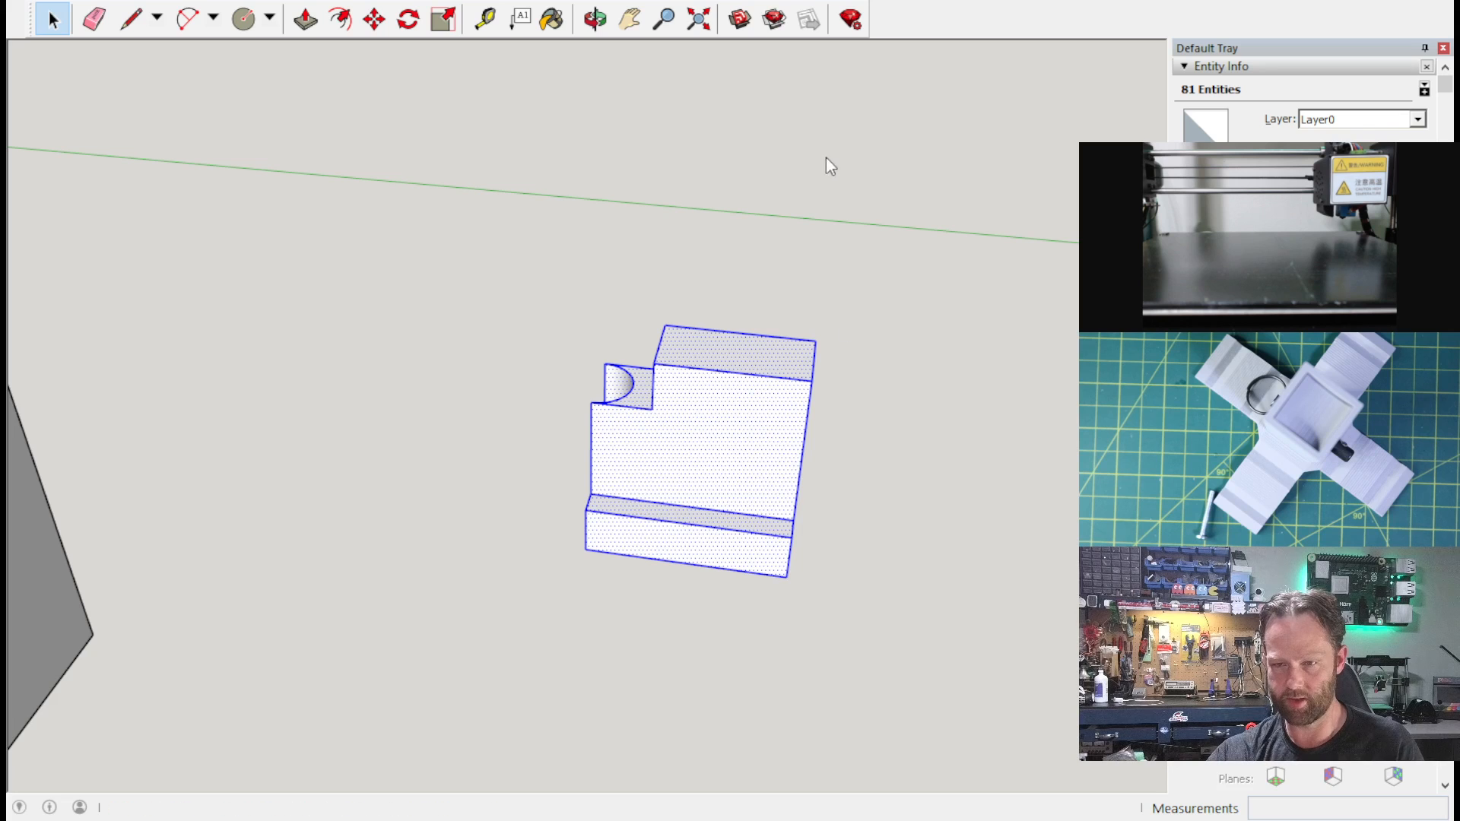
click(851, 207)
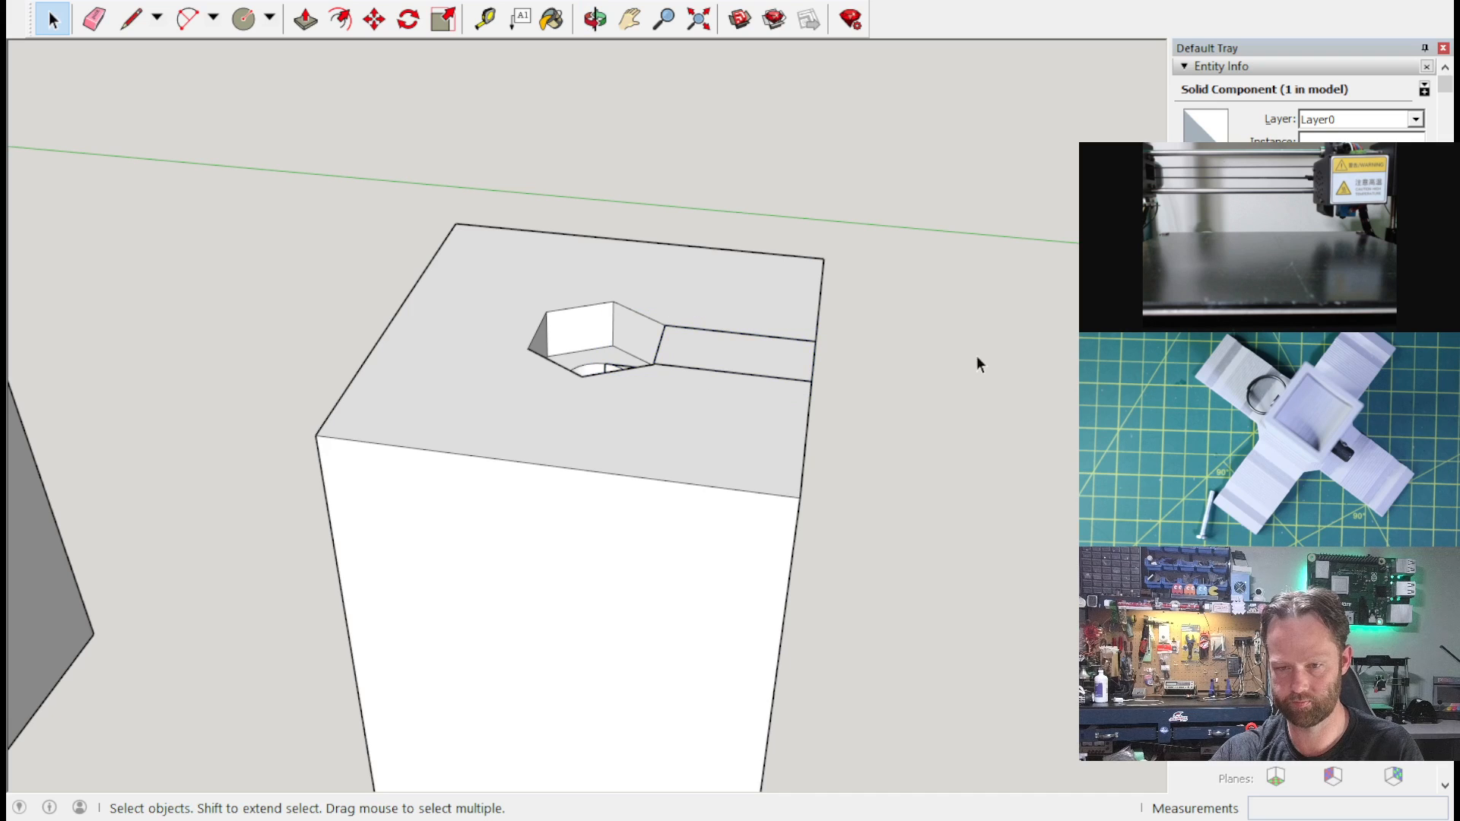
Step: Examine the block with its fitted insert from several sides, checking the slot opening, hexagonal recess and bolt hole
click(1021, 392)
middle_drag(1021, 392, 814, 595)
scroll(536, 470, up, 10)
scroll(673, 479, up, 3)
mouse_move(669, 479)
middle_down()
mouse_move(652, 479)
mouse_move(756, 541)
mouse_move(805, 548)
mouse_move(649, 365)
mouse_move(659, 385)
mouse_move(733, 336)
mouse_move(776, 248)
mouse_move(819, 209)
mouse_move(637, 116)
mouse_move(568, 479)
mouse_move(408, 98)
mouse_move(359, 71)
mouse_move(411, 70)
middle_up()
middle_drag(775, 420, 600, 333)
scroll(601, 329, down, 2)
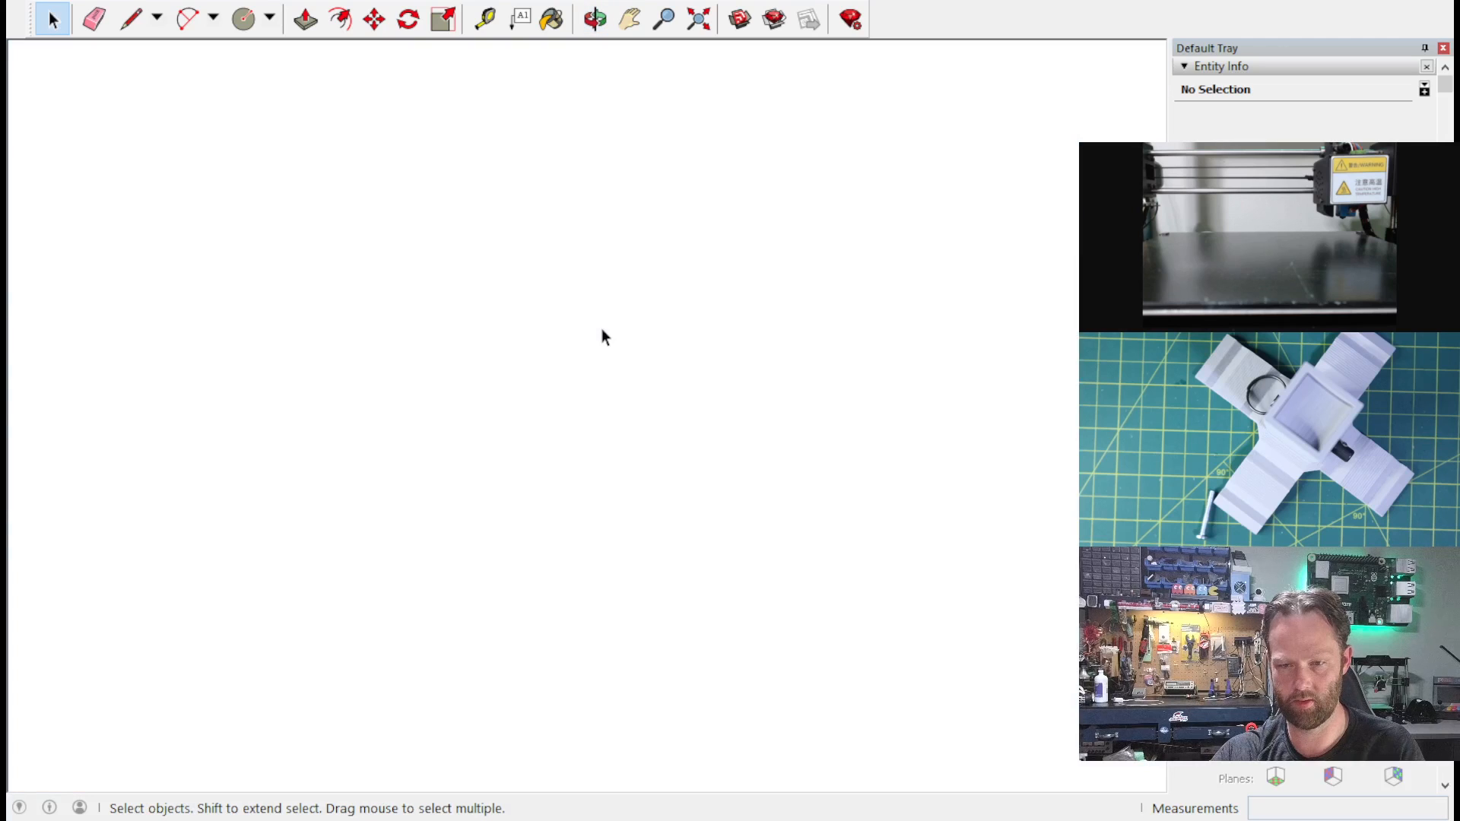
middle_drag(614, 320, 601, 432)
scroll(538, 316, down, 8)
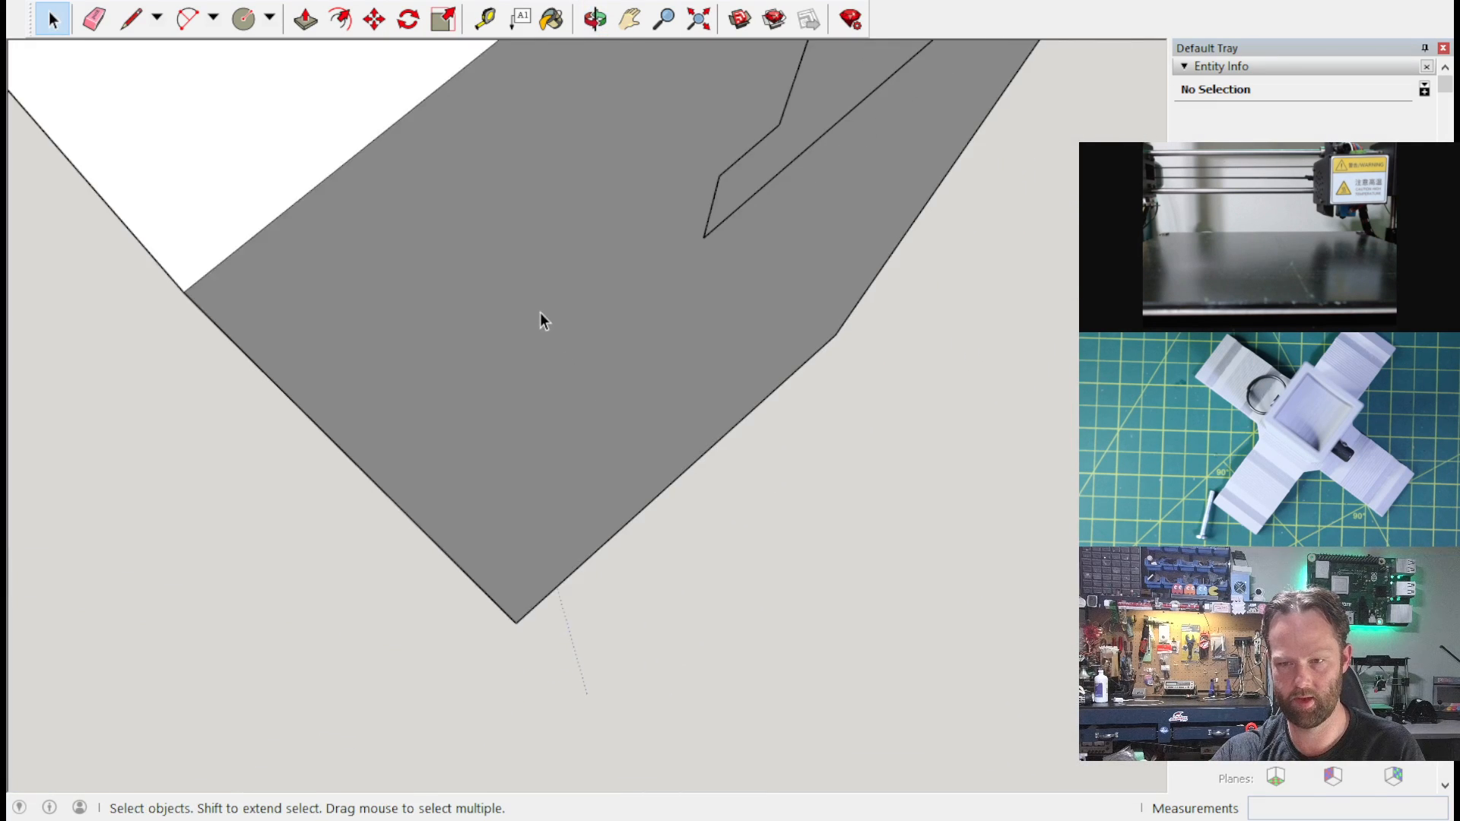
scroll(546, 287, down, 3)
middle_drag(666, 117, 688, 295)
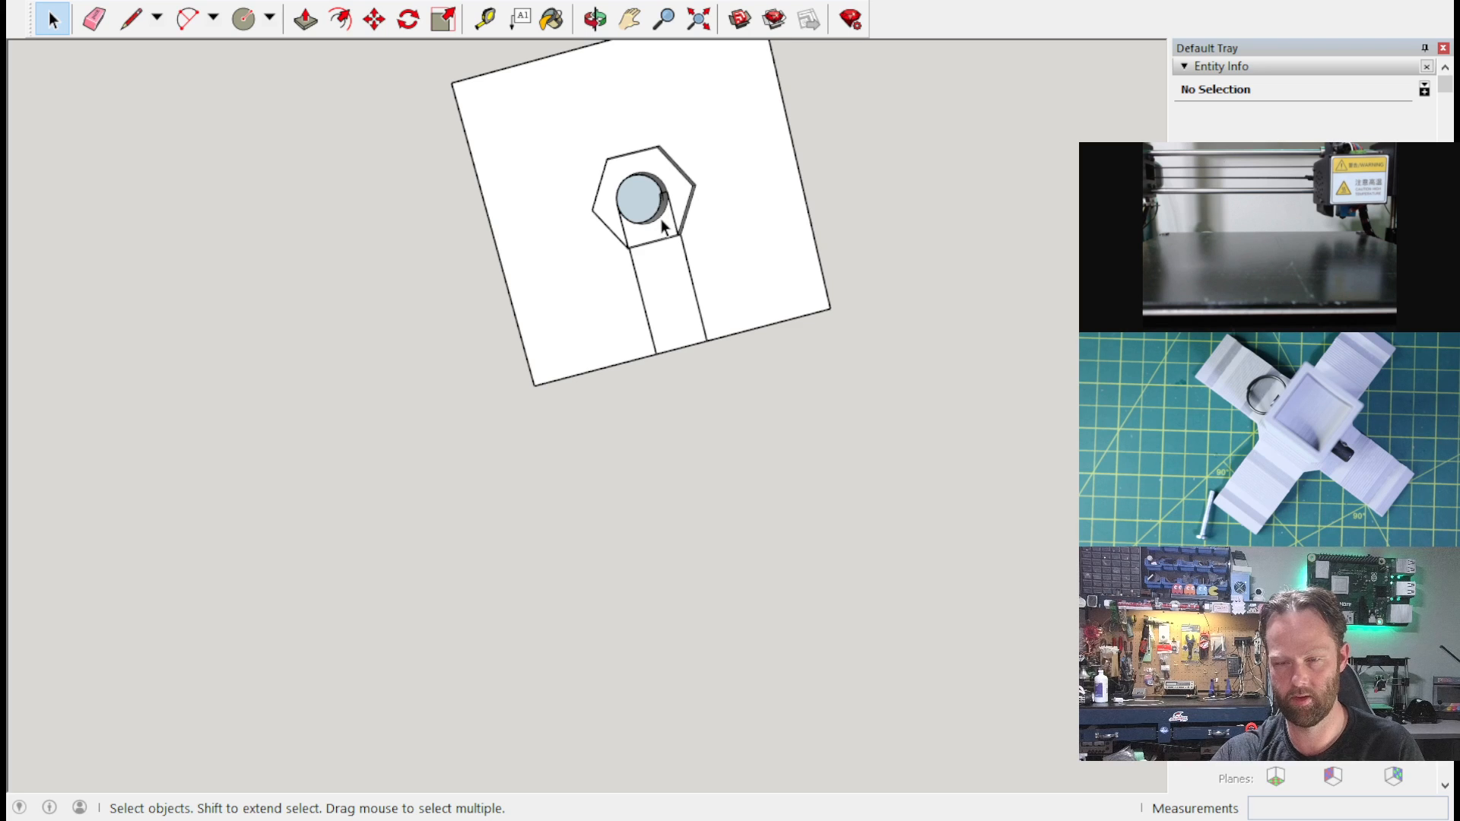
Step: Undo the unhiding of the block and draw a line across the insert's groove, level with the top of the base flanges
key(ctrl+z)
middle_drag(670, 288, 686, 592)
scroll(687, 603, up, 5)
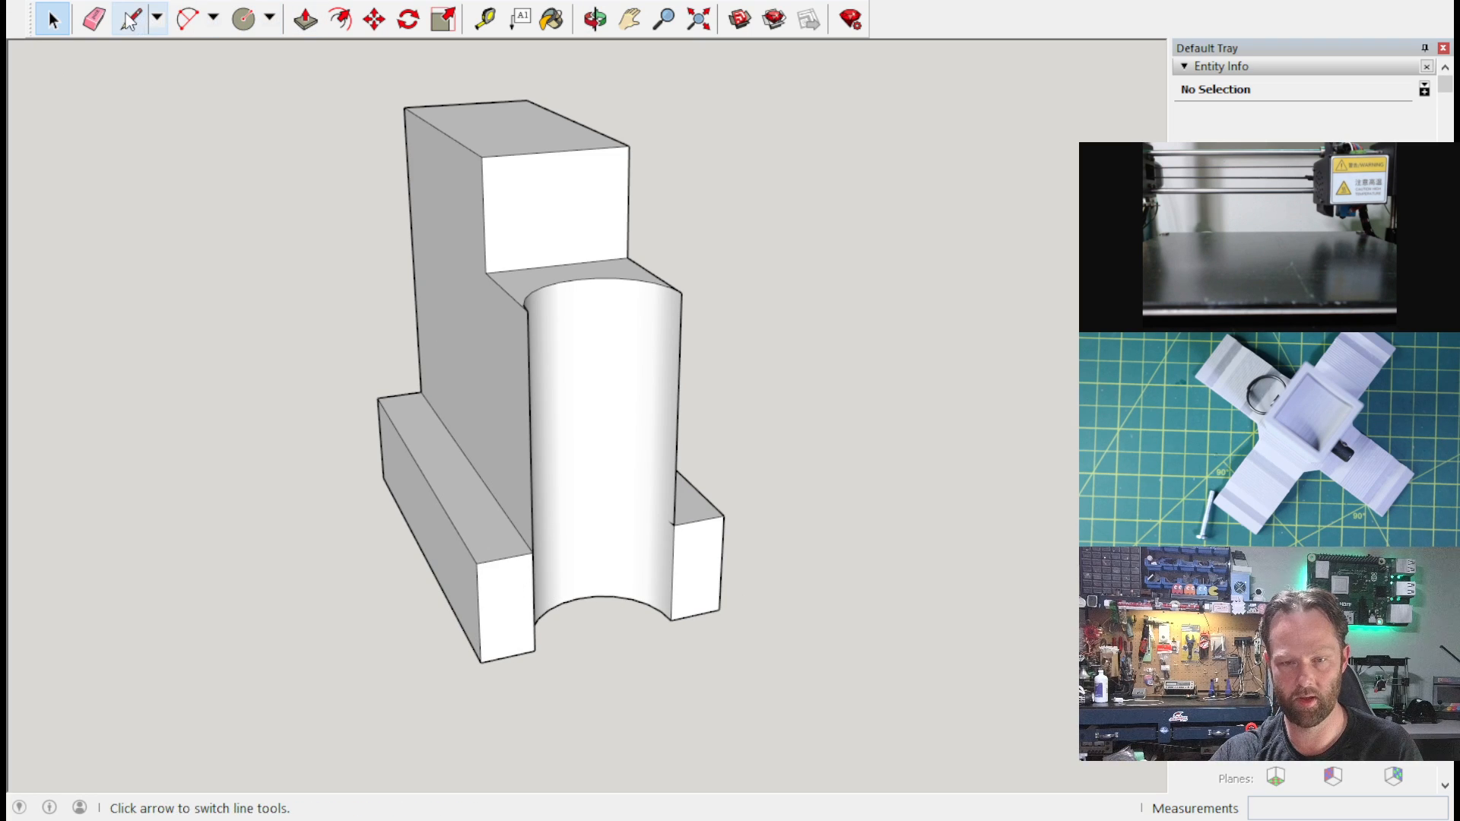
click(533, 552)
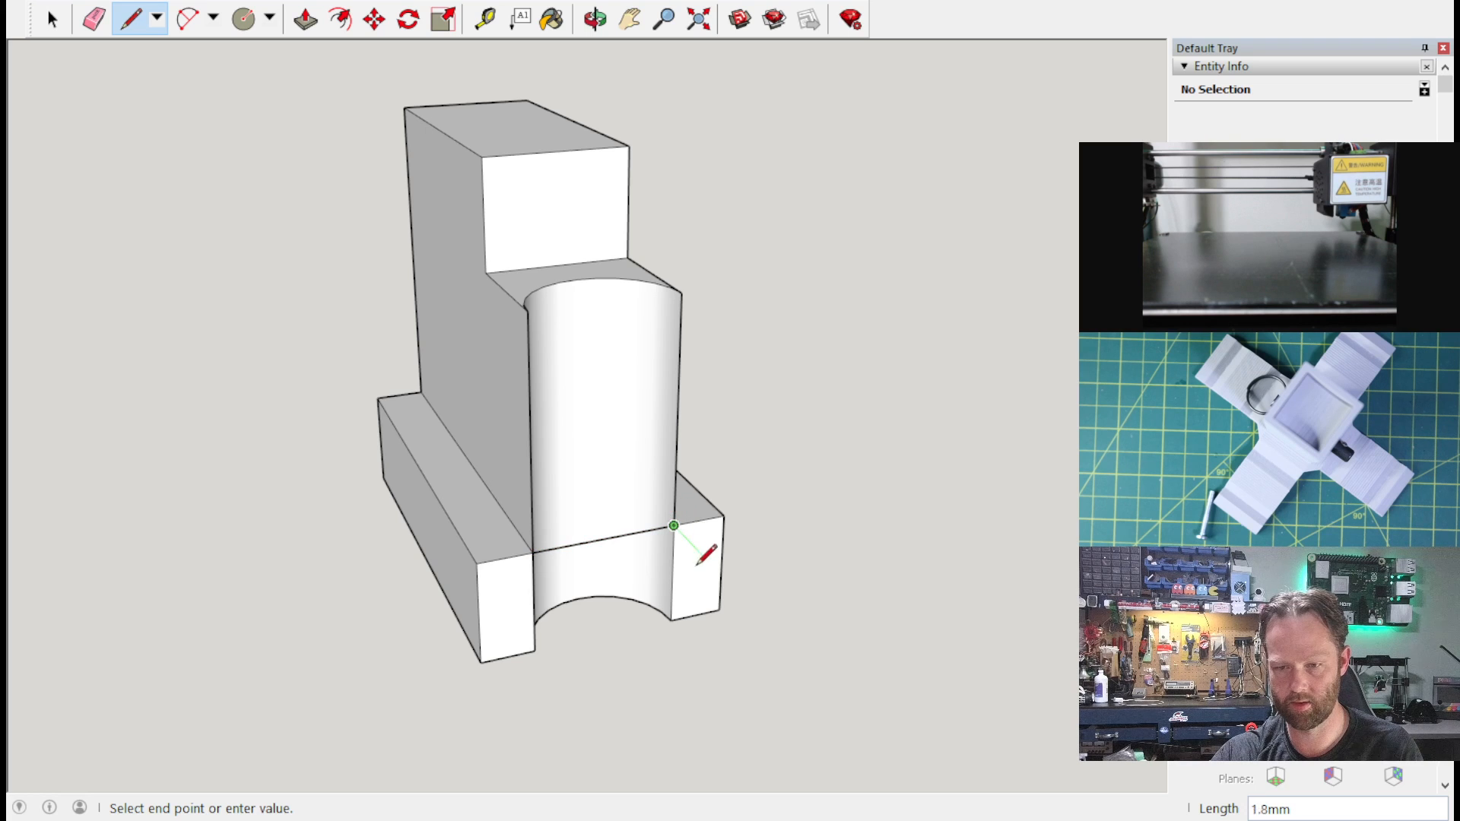
Step: Draw a circle of 2 mm radius centred on the midpoint of the line across the groove
click(244, 19)
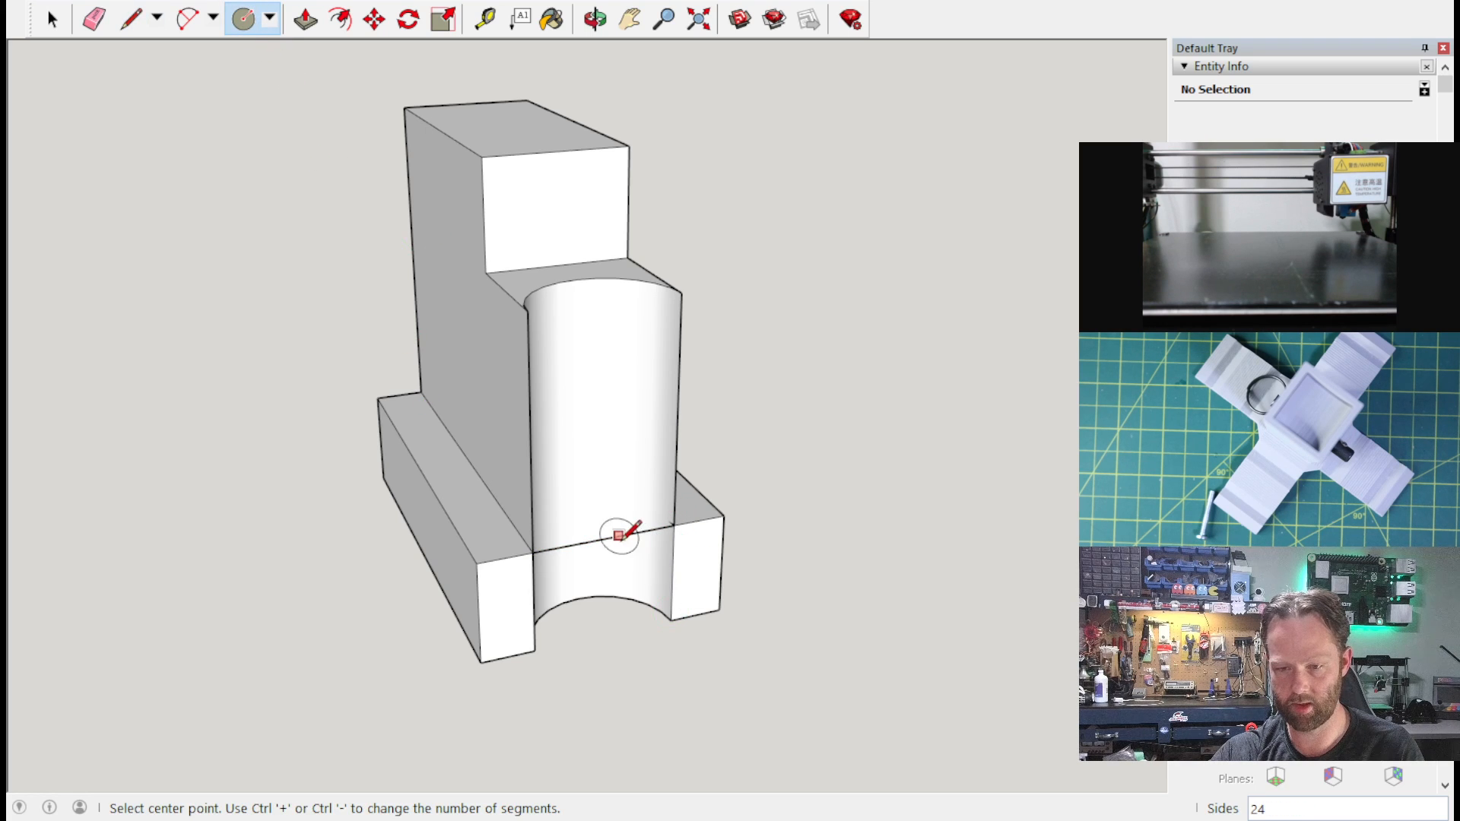
middle_drag(605, 538, 622, 601)
click(580, 570)
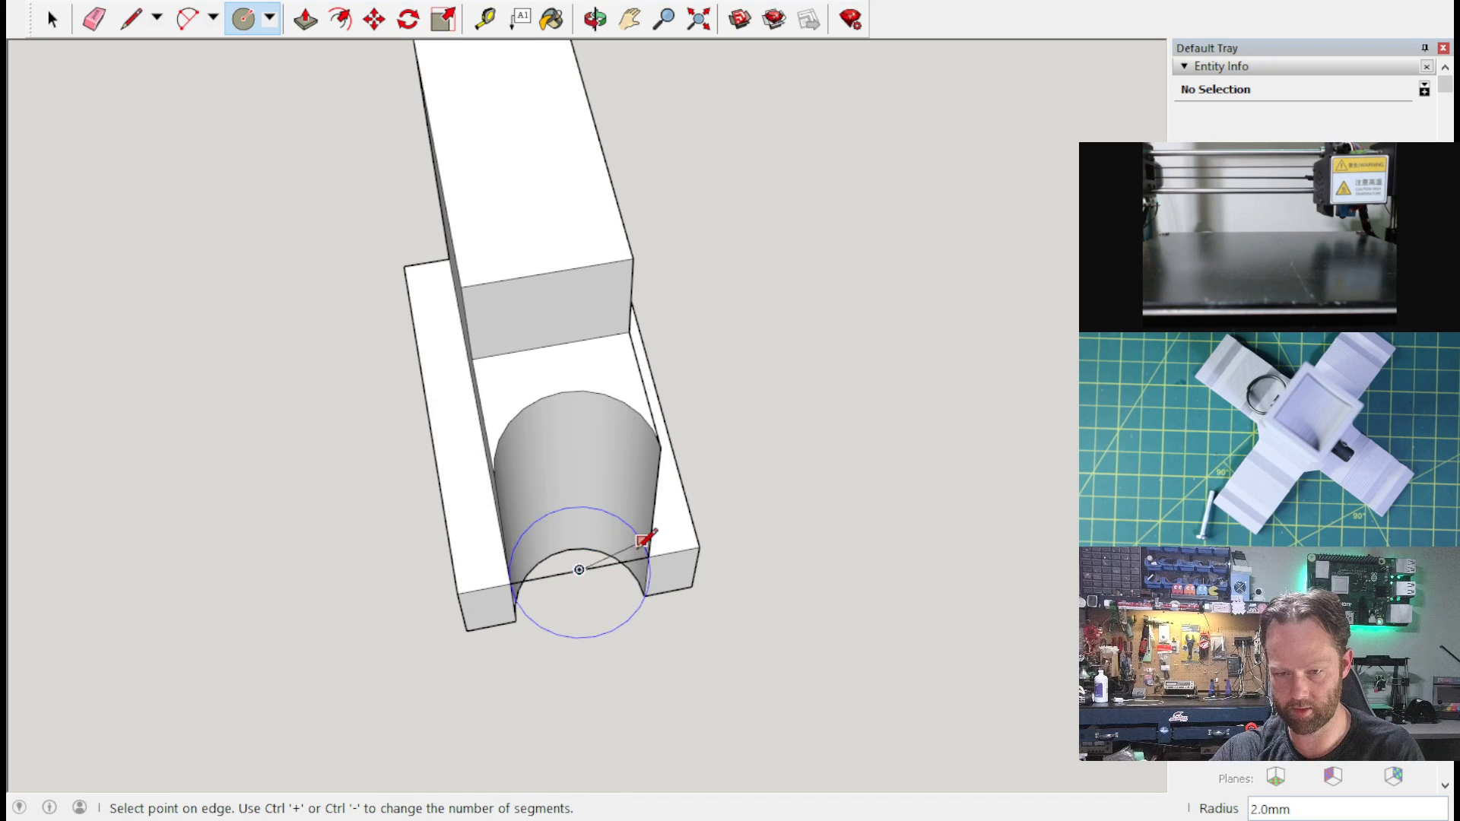
click(649, 556)
Step: Extrude the half circle inside the groove 3 mm down to the insert's underside, filling the gap between the flanges
middle_drag(609, 597, 580, 137)
middle_drag(684, 606, 563, 313)
key(p)
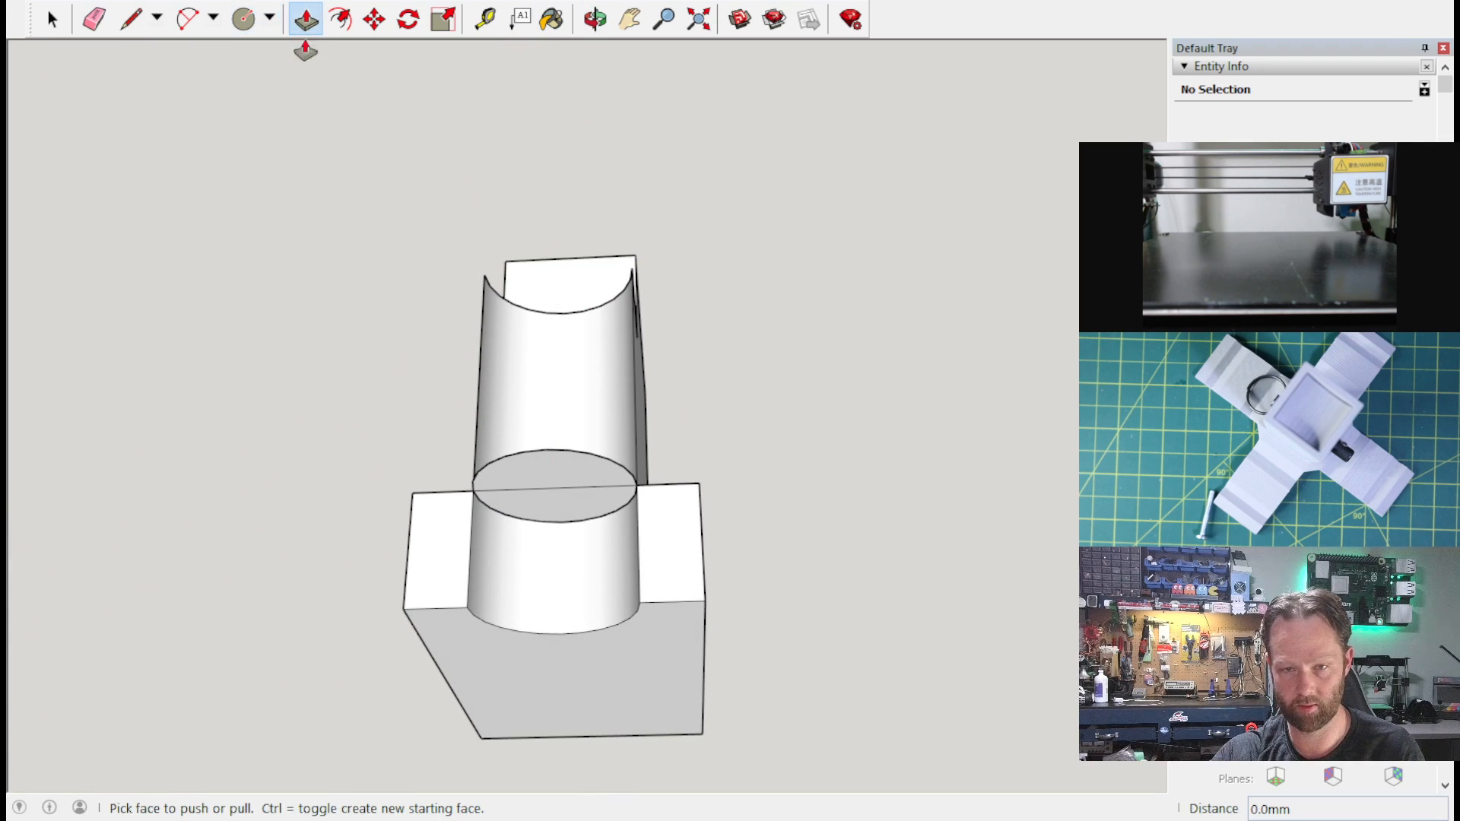
click(577, 526)
click(448, 620)
middle_drag(447, 620, 454, 368)
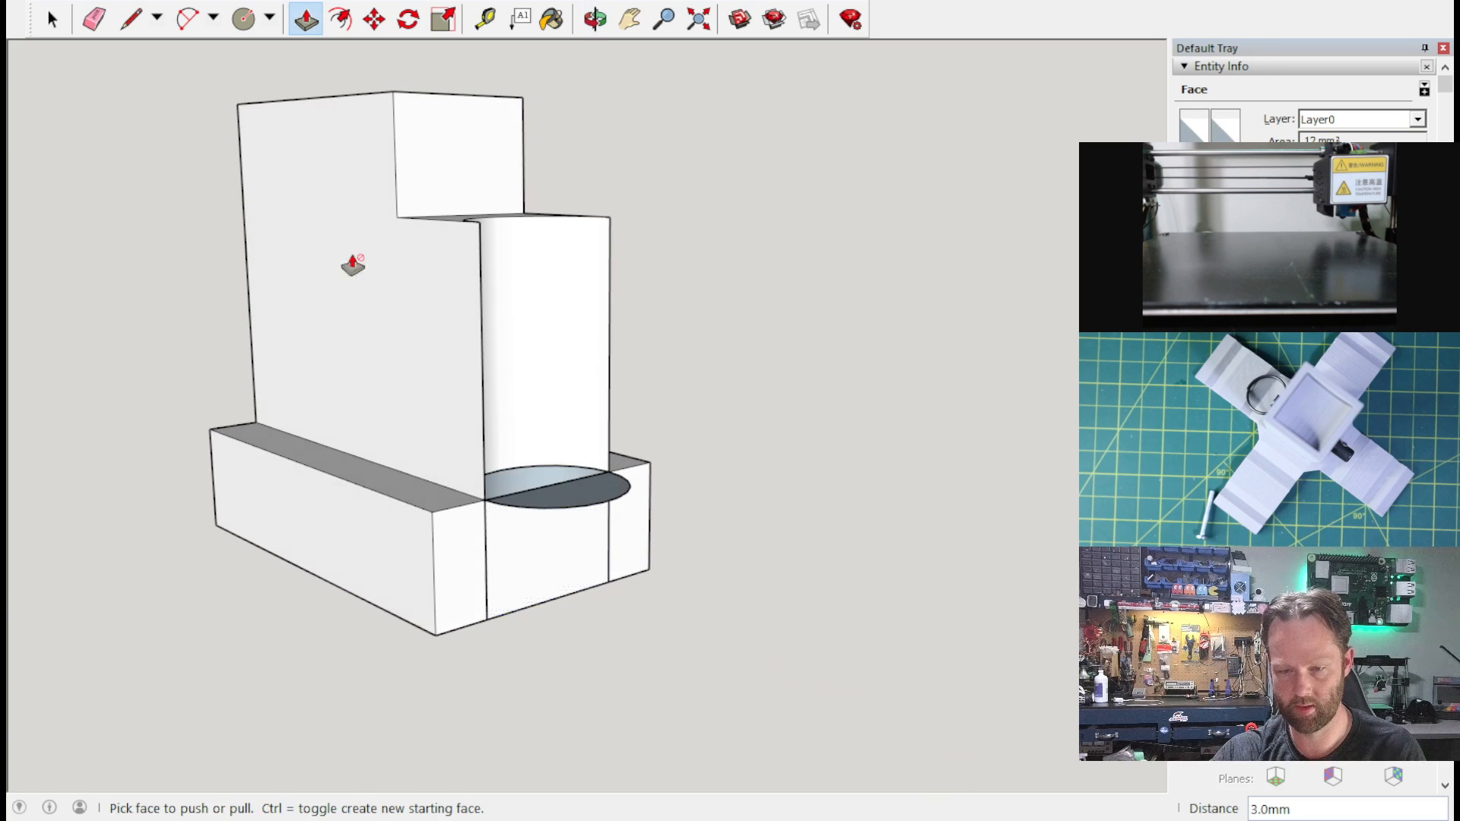
Step: Erase the half circle protruding beyond the insert's front face, and undo the further erasure on the front
click(94, 18)
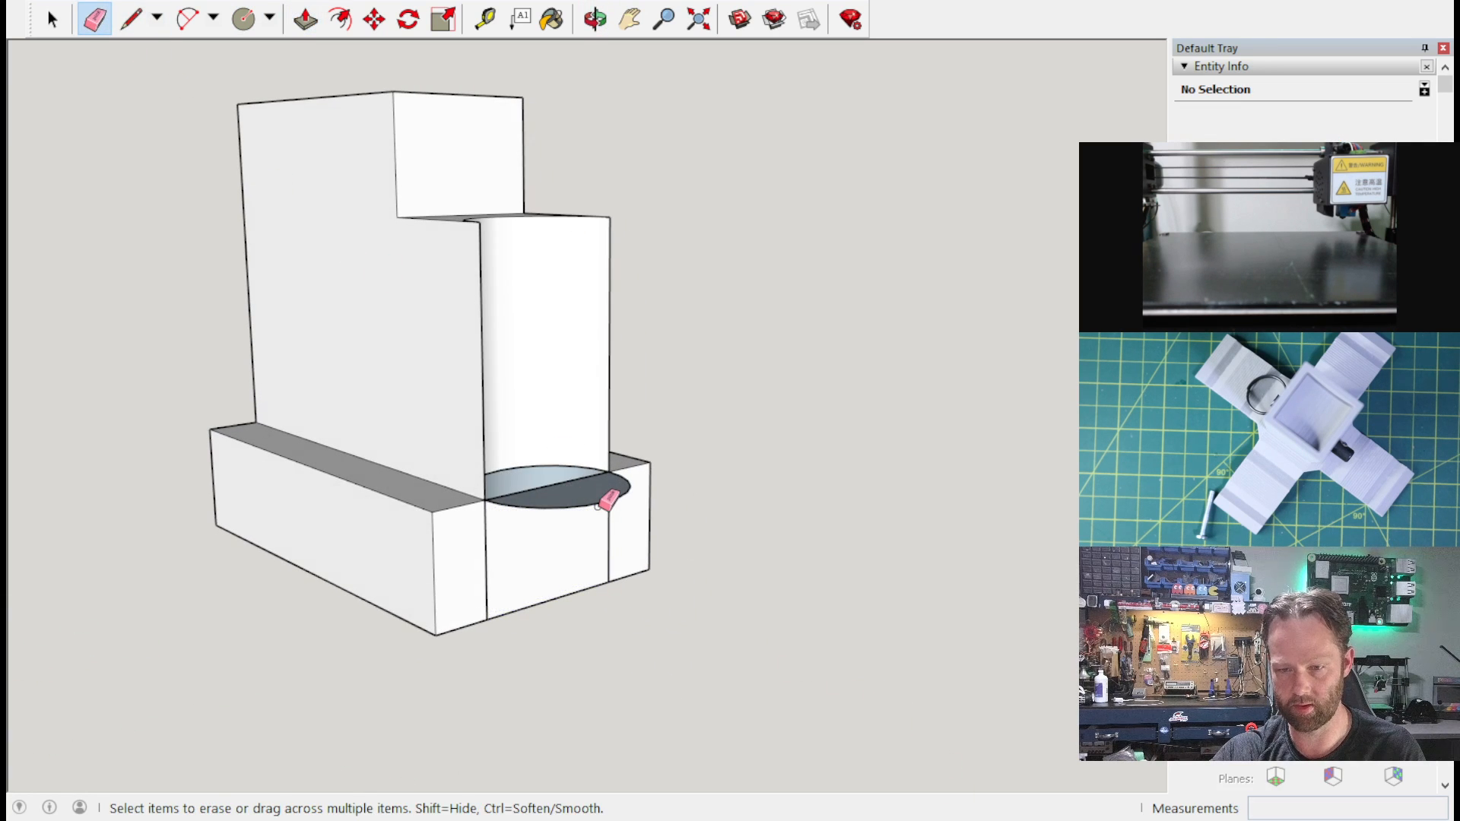
click(610, 495)
mouse_move(606, 532)
middle_down()
mouse_move(516, 613)
mouse_move(463, 619)
middle_up()
click(470, 543)
key(ctrl+z)
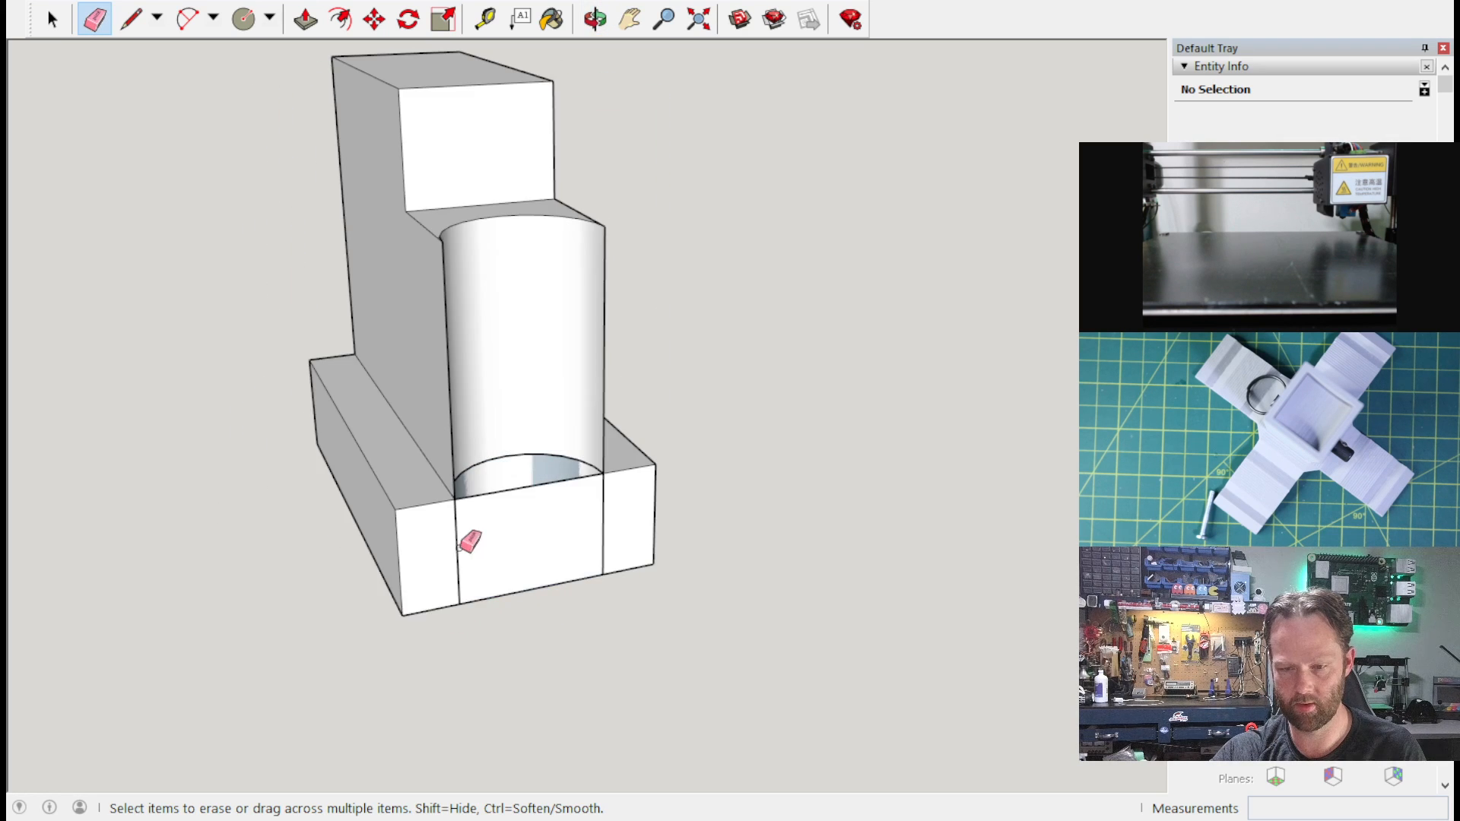
Step: Explode the insert component so its geometry merges with the filled base, and clear the selection
right_click(414, 554)
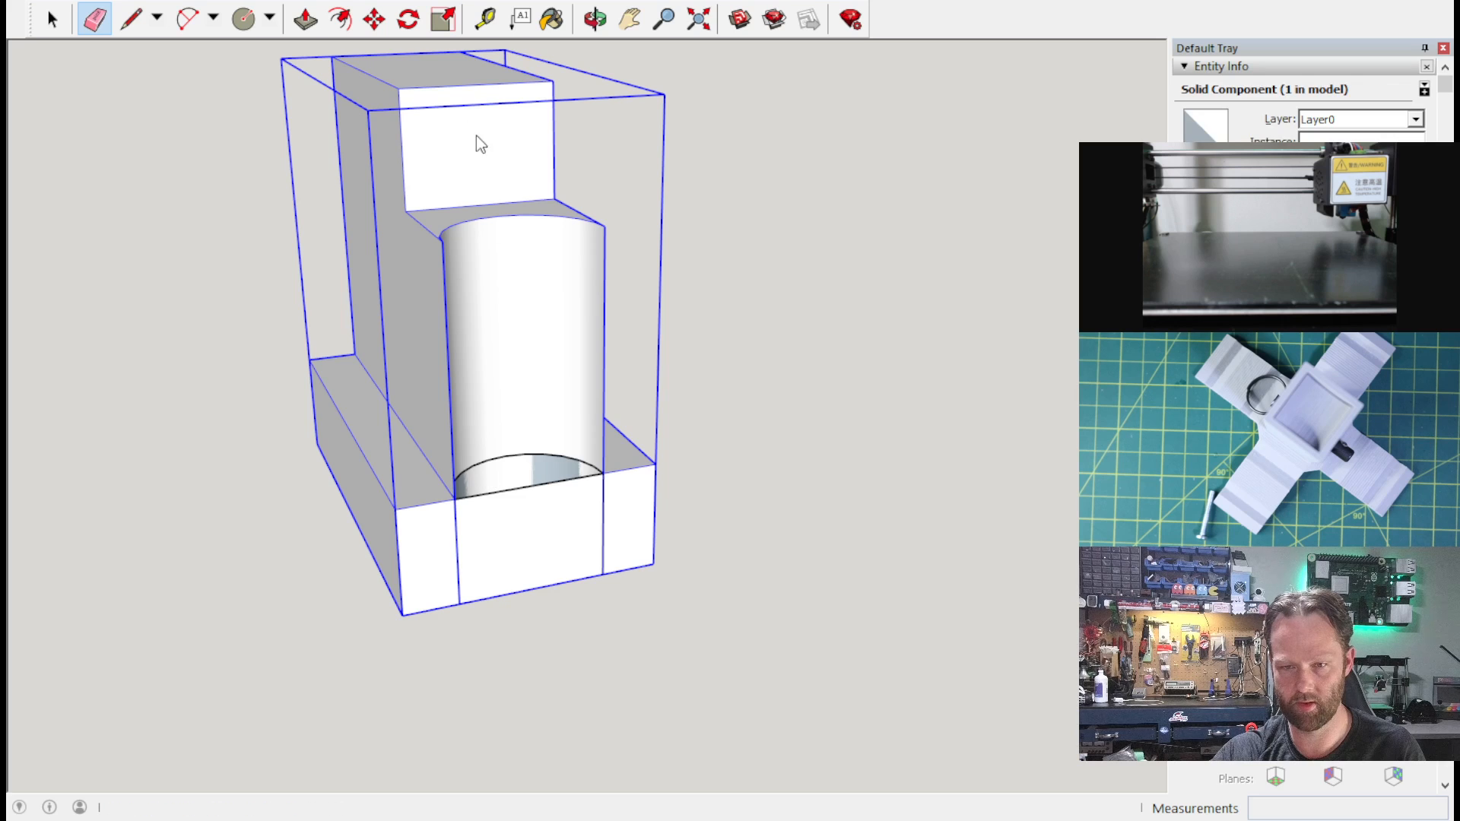
click(523, 206)
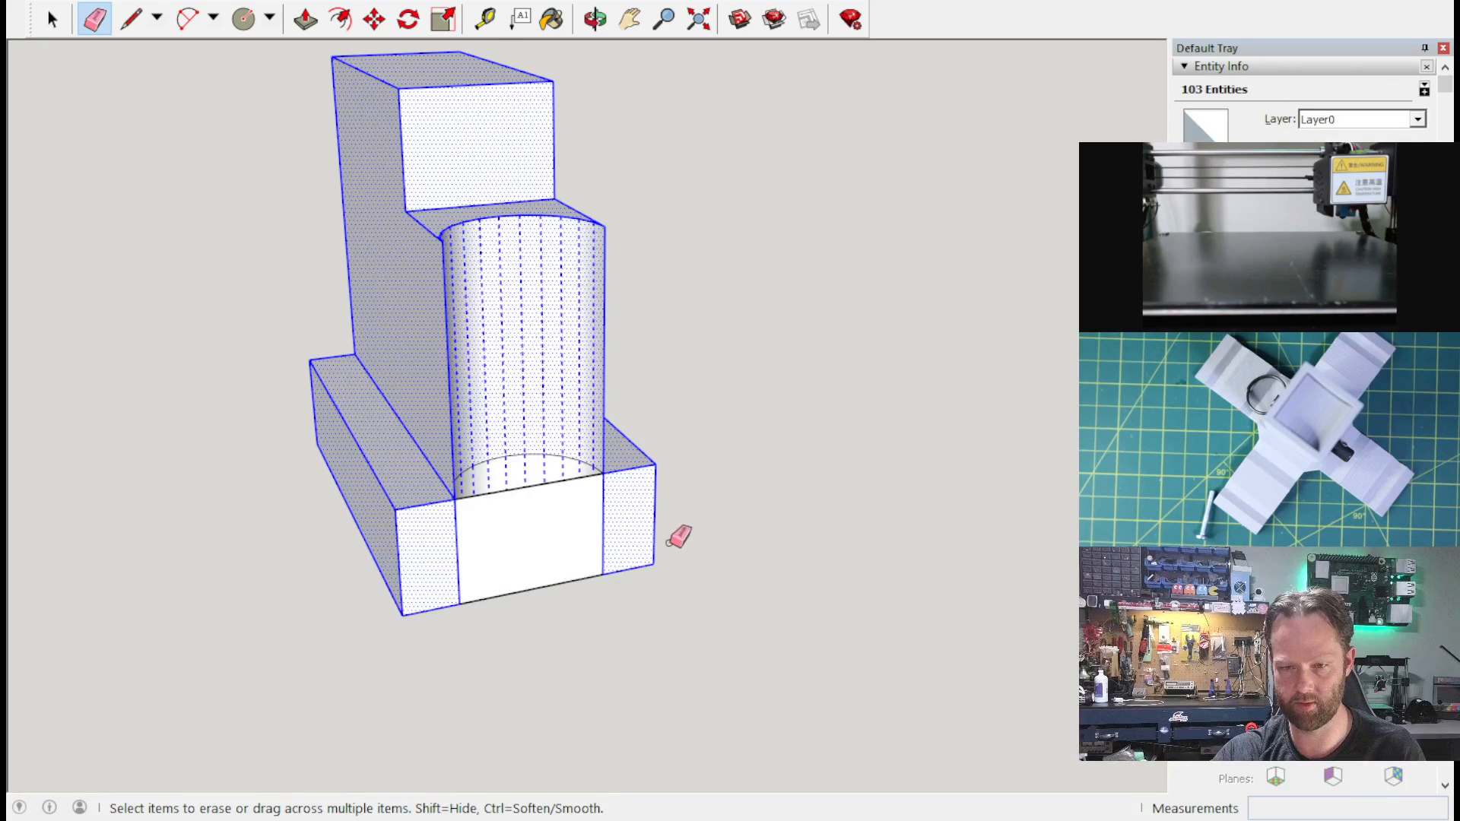
click(651, 624)
click(52, 19)
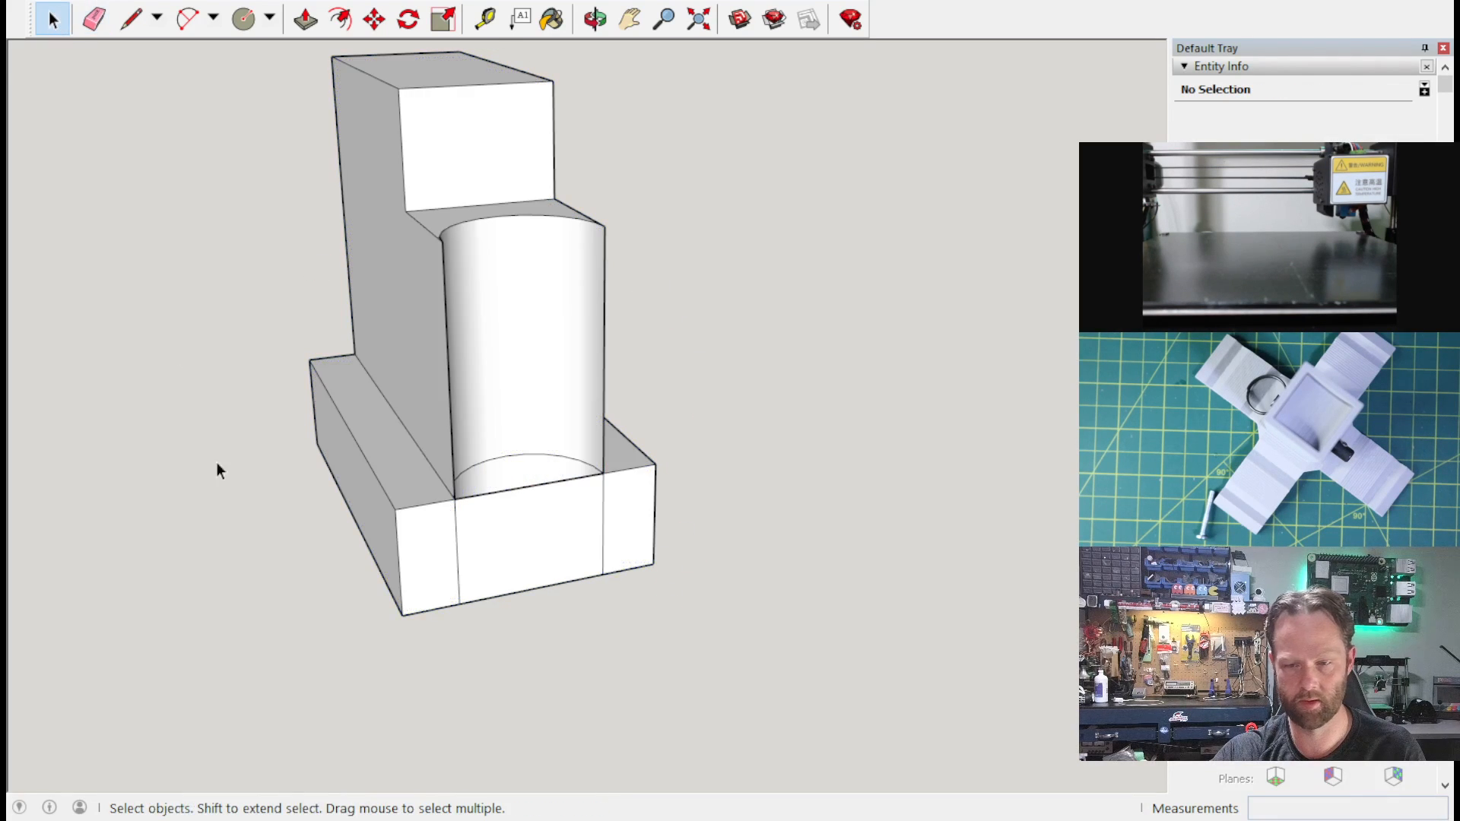
Step: Delete the faces and dividing line on the front of the insert's base
middle_drag(380, 546, 445, 552)
double_click(444, 550)
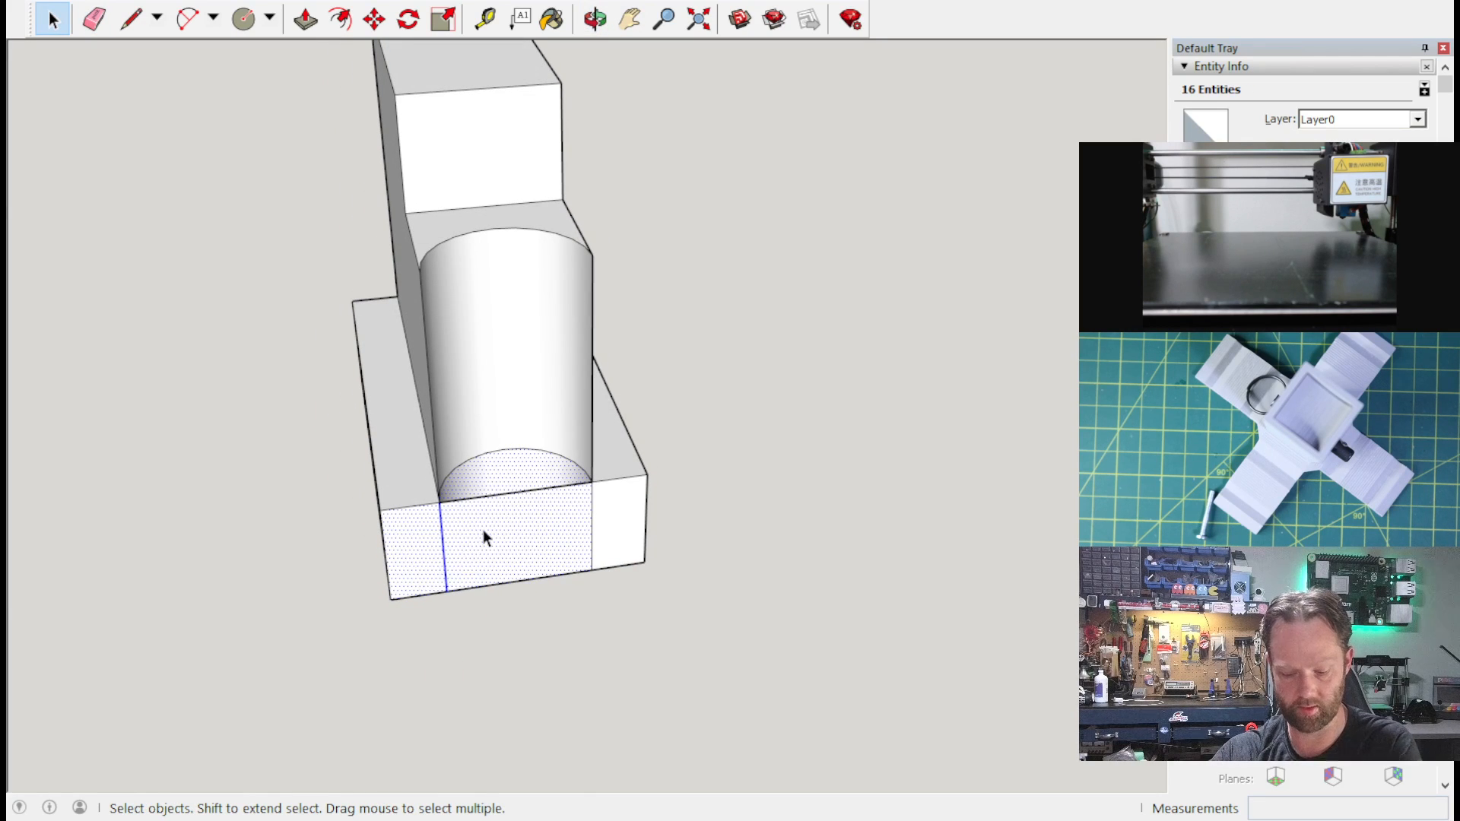
key(Delete)
middle_drag(599, 534, 538, 542)
Step: Draw a line between the base's two upper front corners to rebuild the front as one undivided face
click(131, 18)
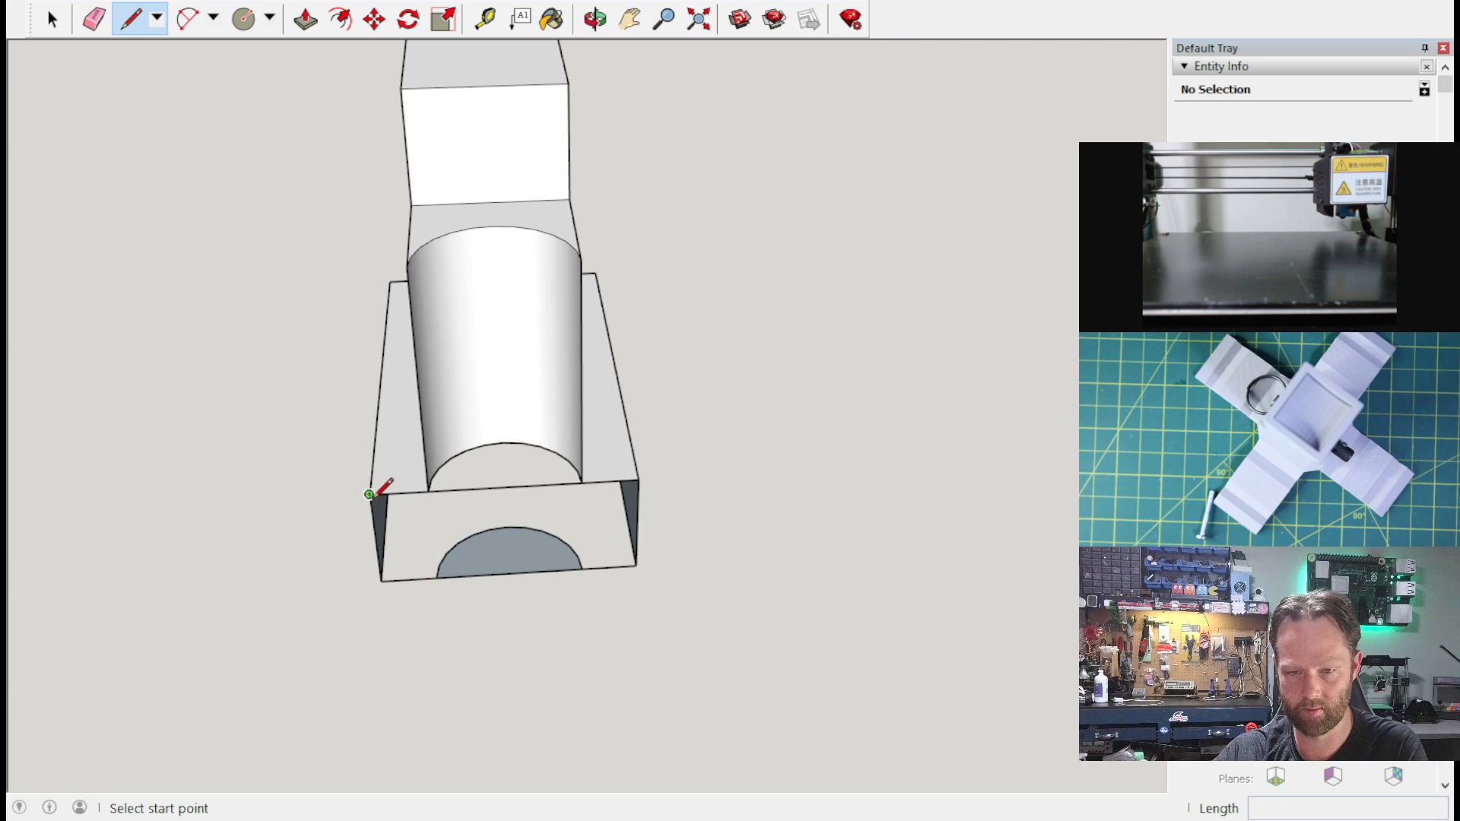
click(369, 494)
click(638, 479)
mouse_move(638, 479)
middle_down()
mouse_move(495, 437)
mouse_move(254, 304)
mouse_move(259, 390)
mouse_move(325, 417)
middle_up()
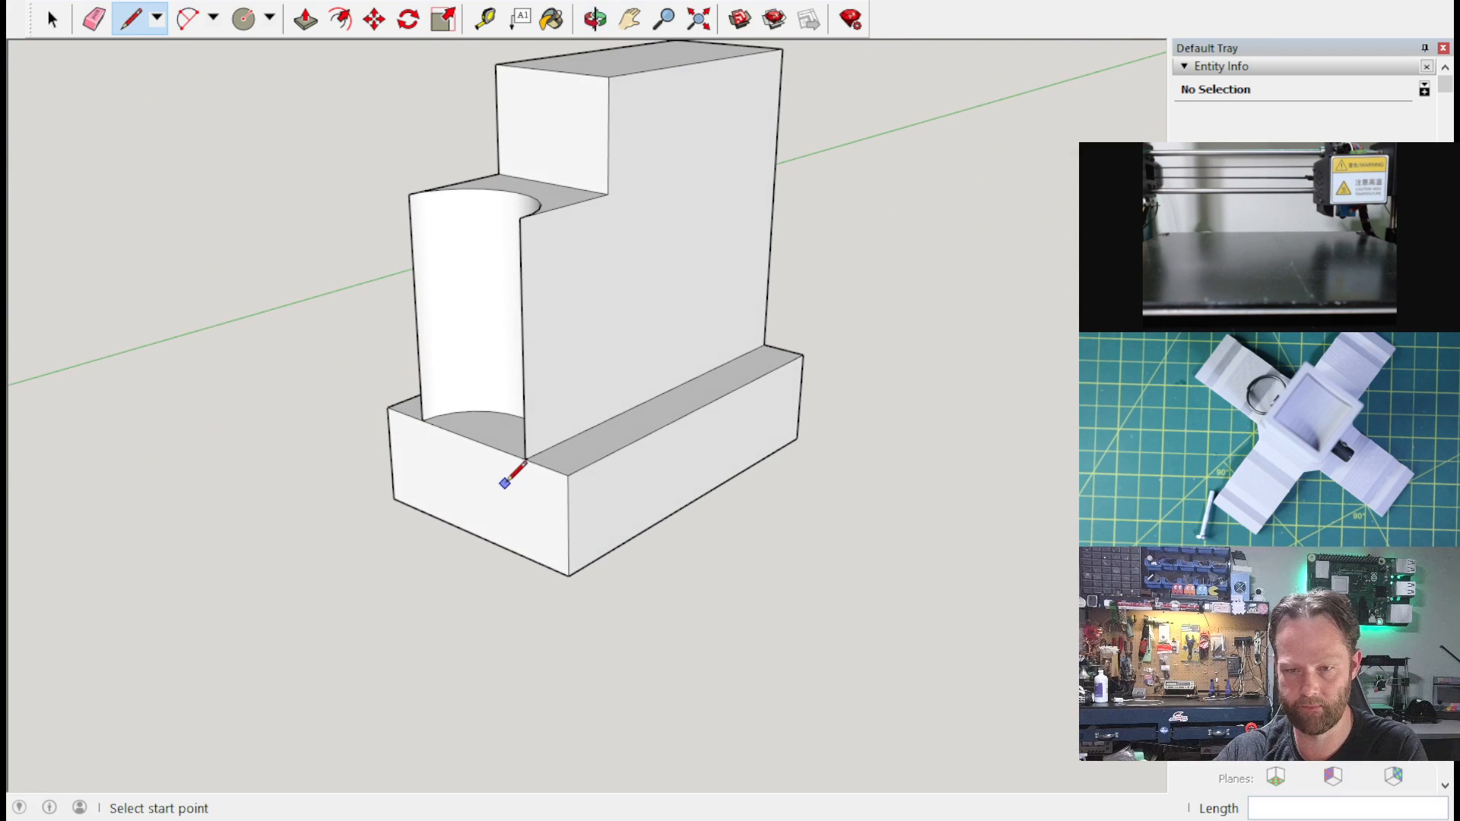
middle_drag(514, 481, 520, 524)
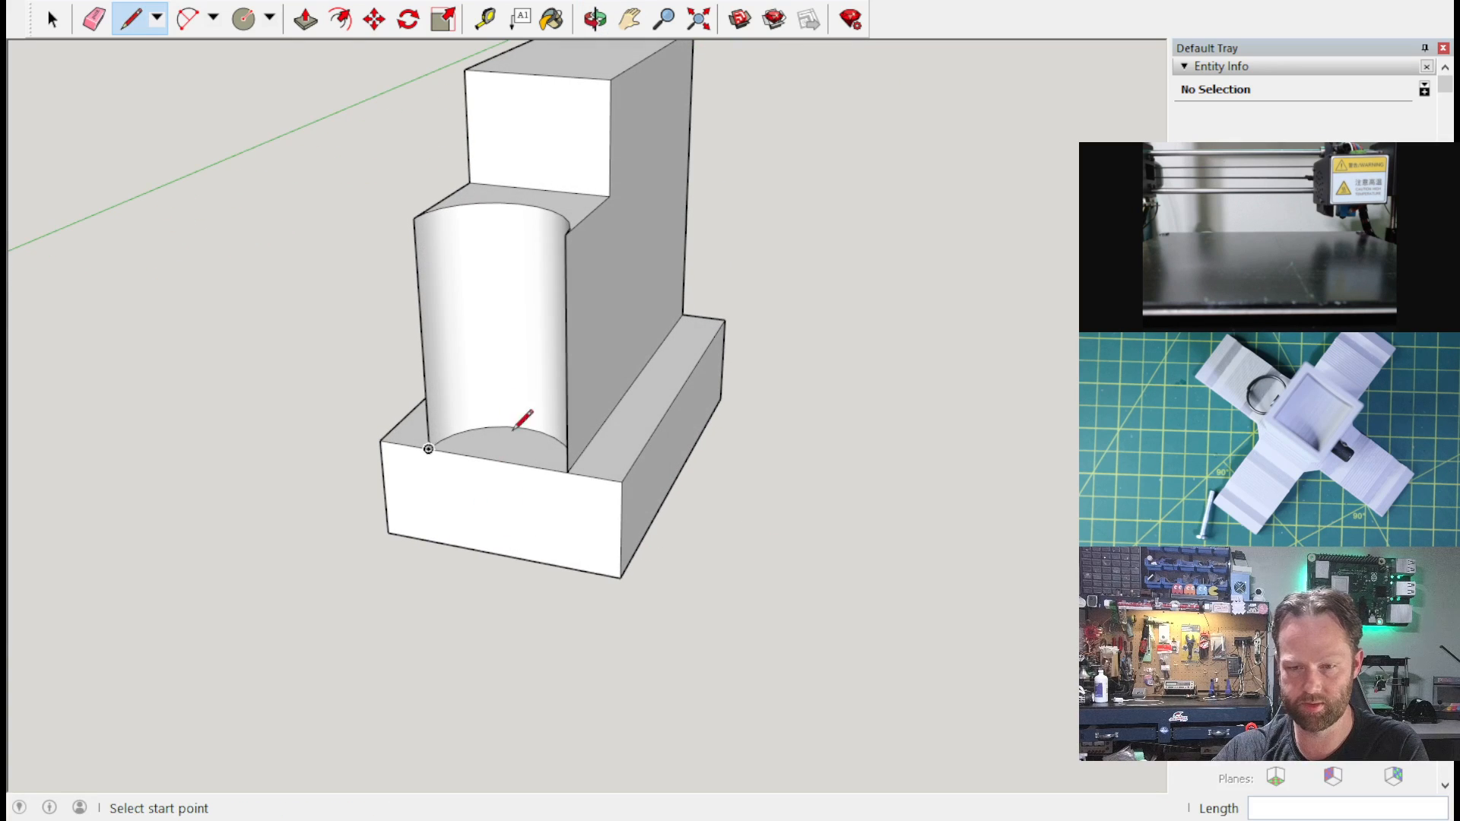
middle_drag(928, 424, 679, 386)
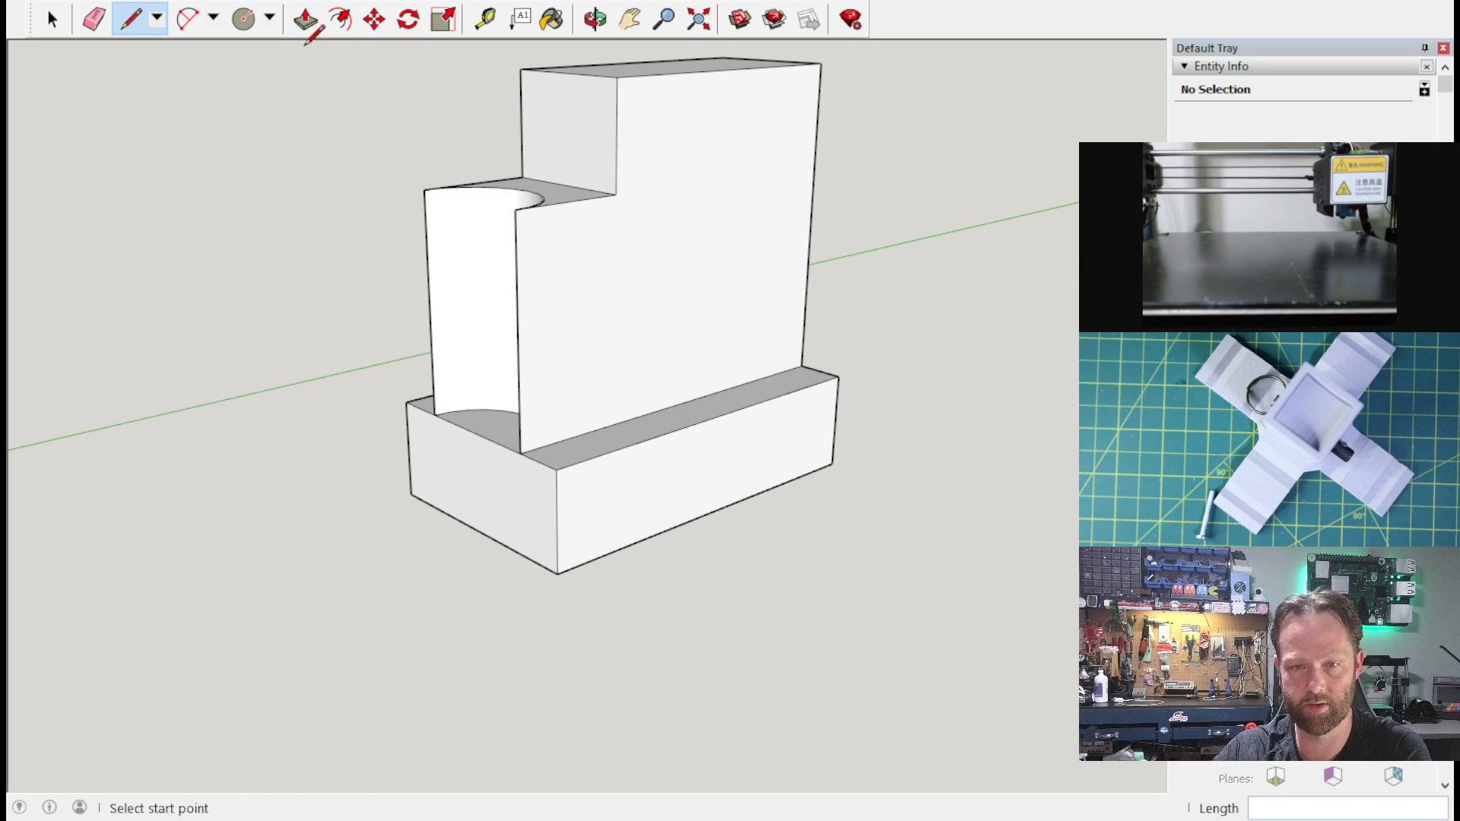
click(305, 20)
click(530, 530)
click(530, 530)
click(589, 501)
Step: Close the open underside of the base by drawing a line along its lower long edge from corner to corner
middle_drag(603, 505, 587, 254)
click(131, 17)
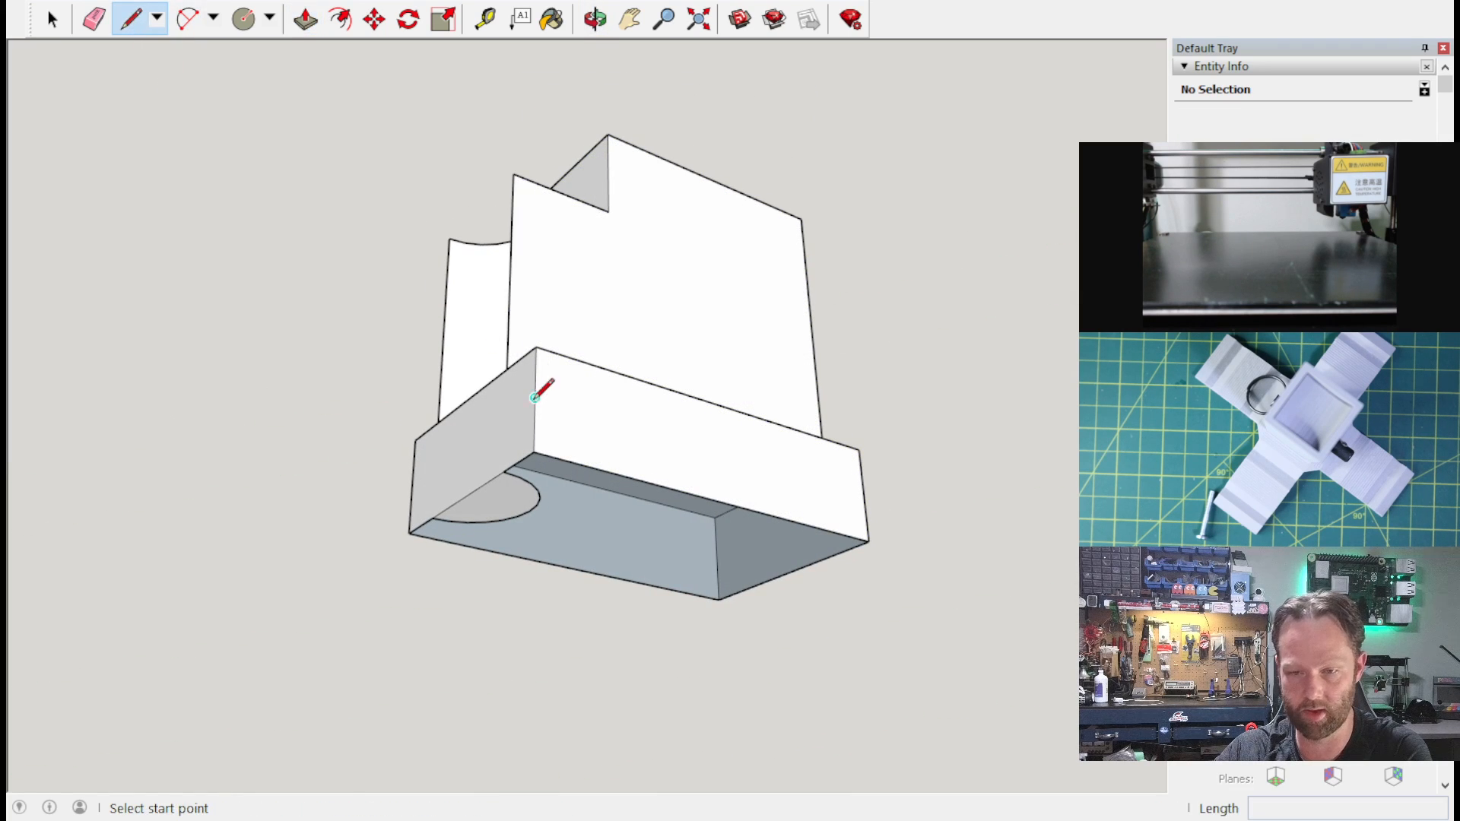
click(535, 451)
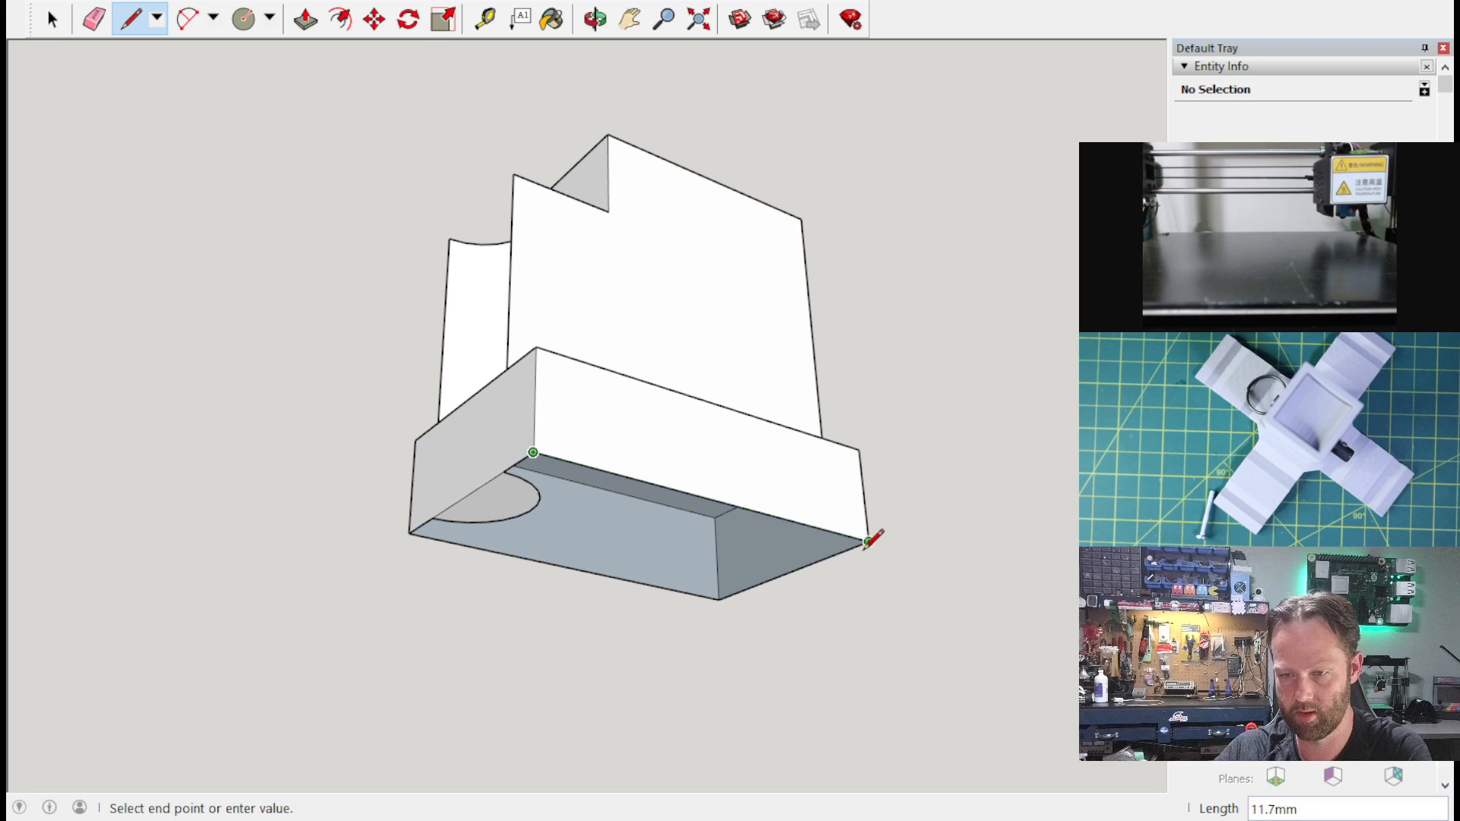
click(868, 542)
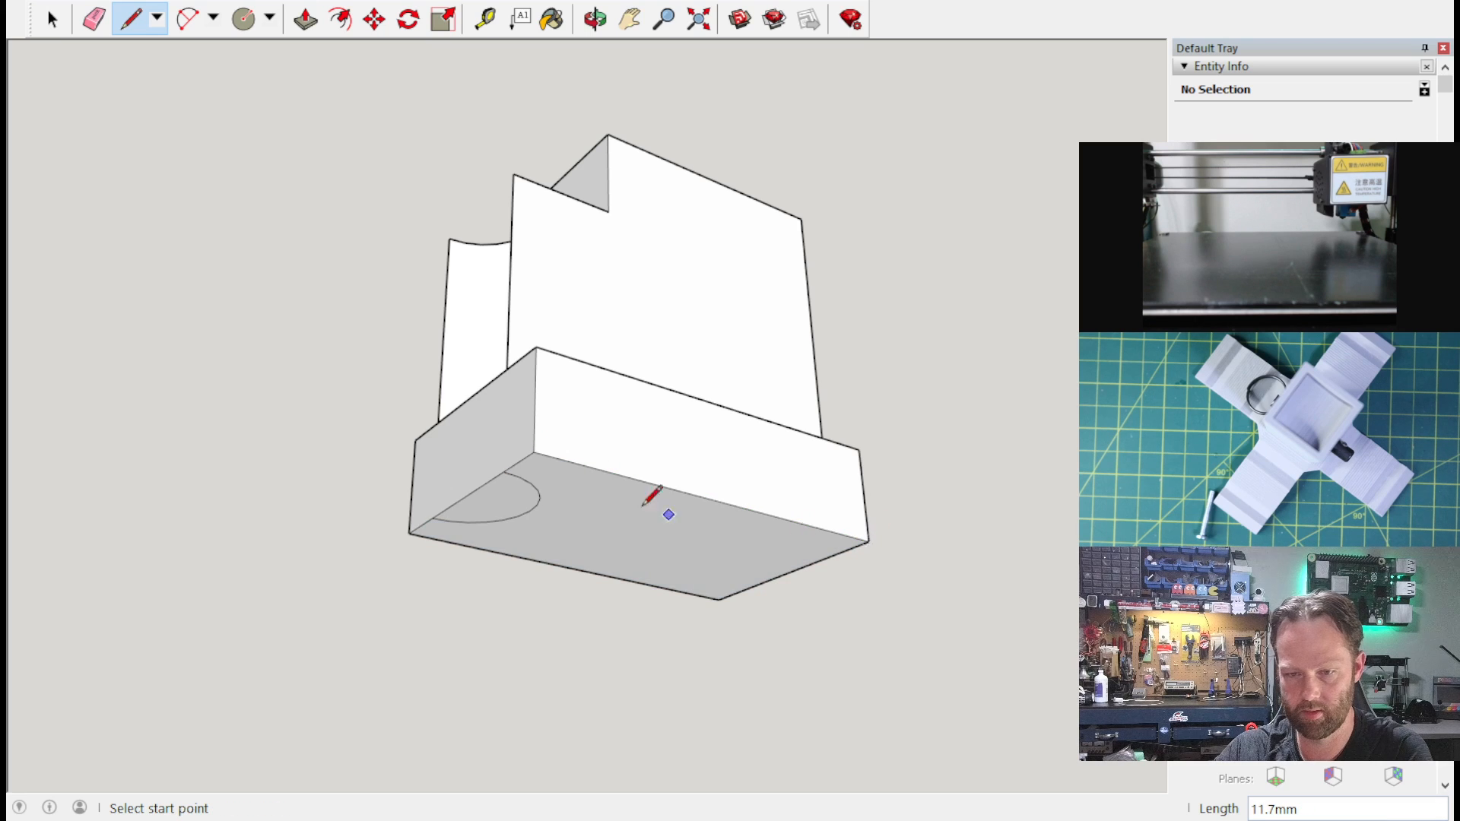
click(94, 19)
mouse_move(544, 468)
middle_down()
mouse_move(596, 776)
mouse_move(594, 760)
middle_up()
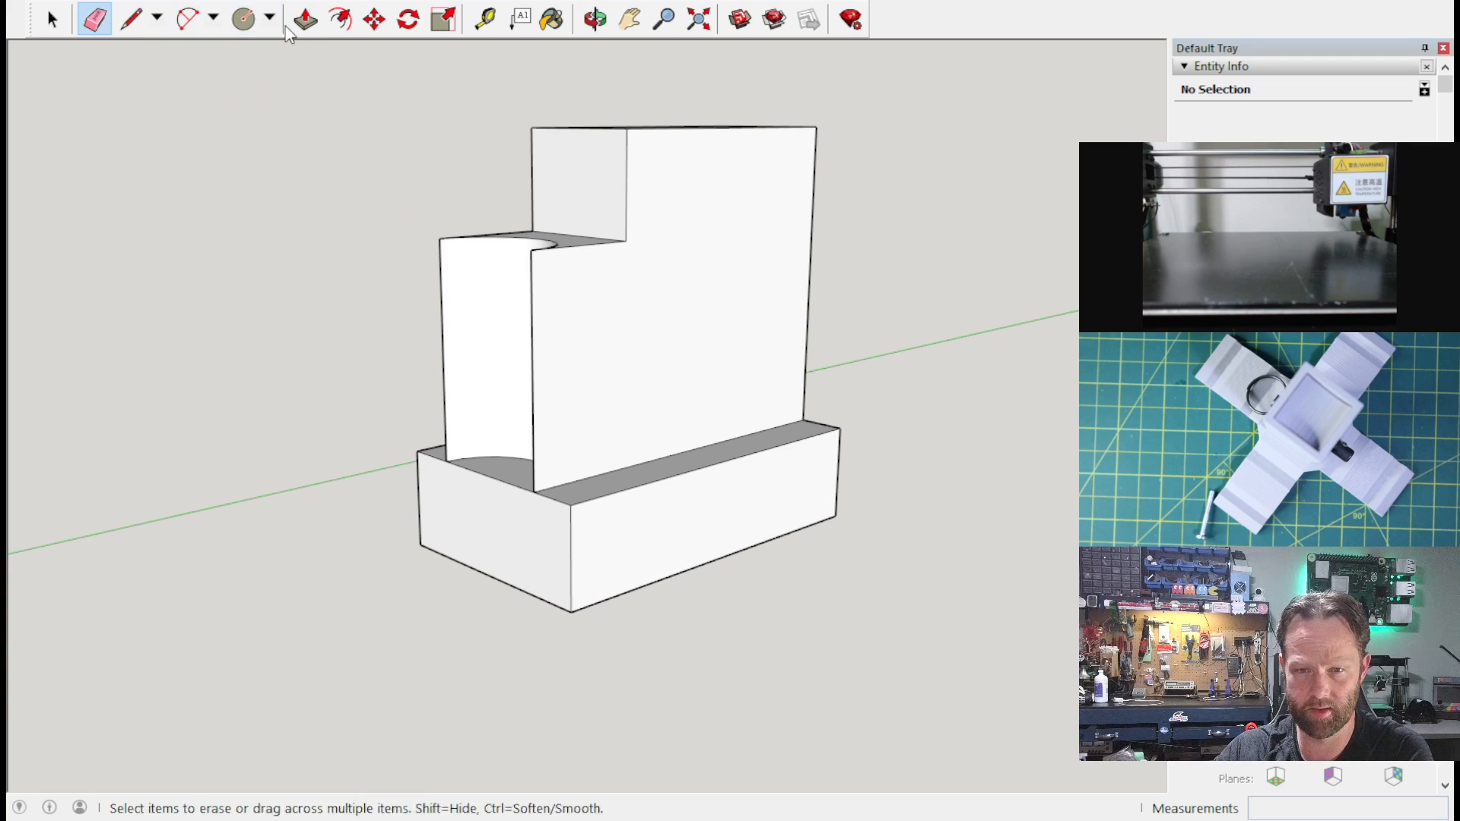
Step: Try pushing the base's long side face inward 1.3 mm, and undo it
click(305, 19)
click(503, 514)
click(575, 539)
click(570, 537)
click(591, 530)
click(641, 534)
click(628, 540)
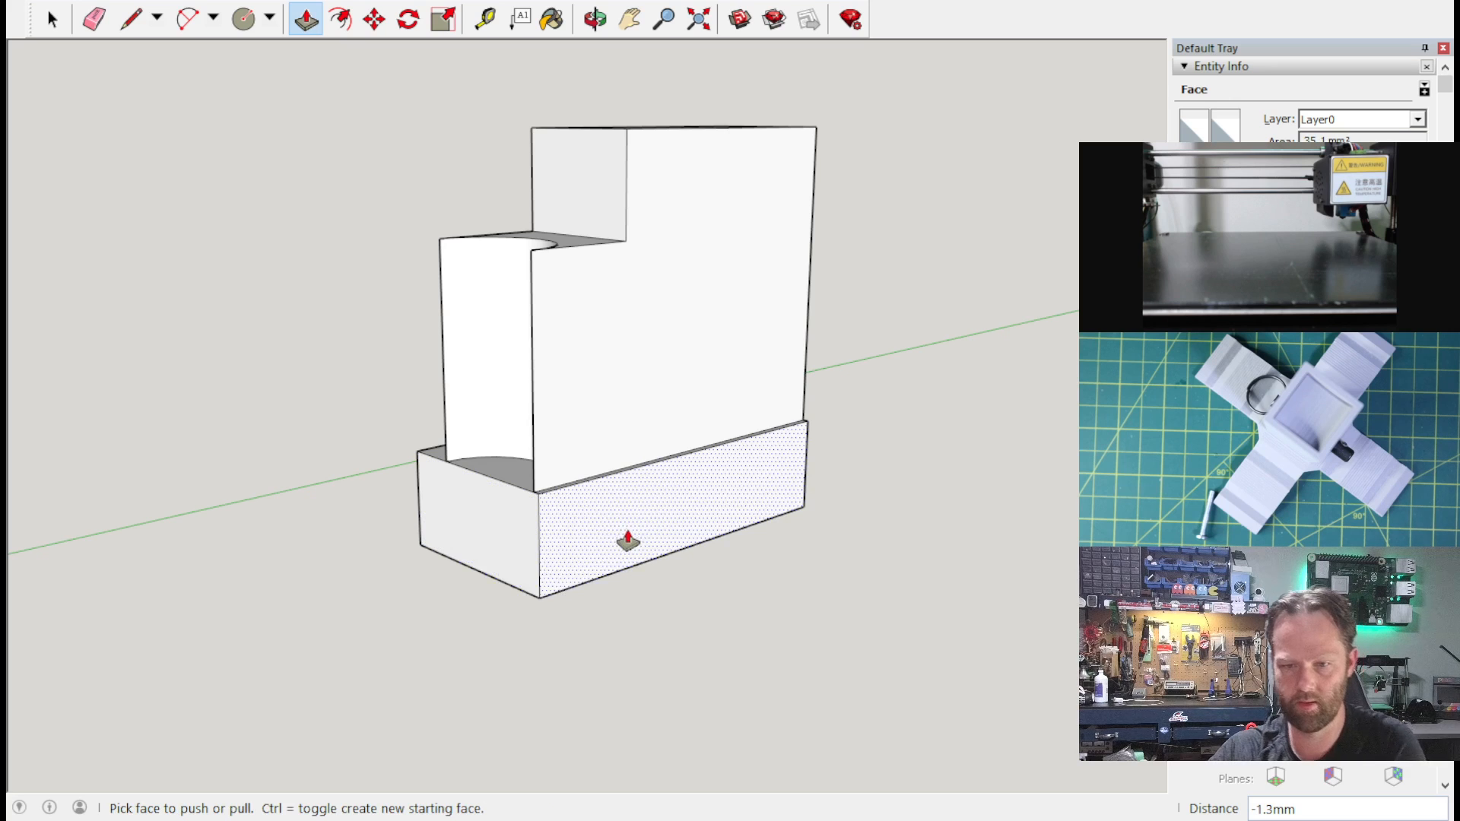
key(ctrl+z)
Step: Draw a 3.5 mm line from the front corner of the upright backwards along the flange's inner edge
middle_drag(617, 533, 880, 42)
middle_drag(489, 619, 958, 718)
middle_drag(724, 402, 820, 703)
middle_drag(622, 578, 642, 645)
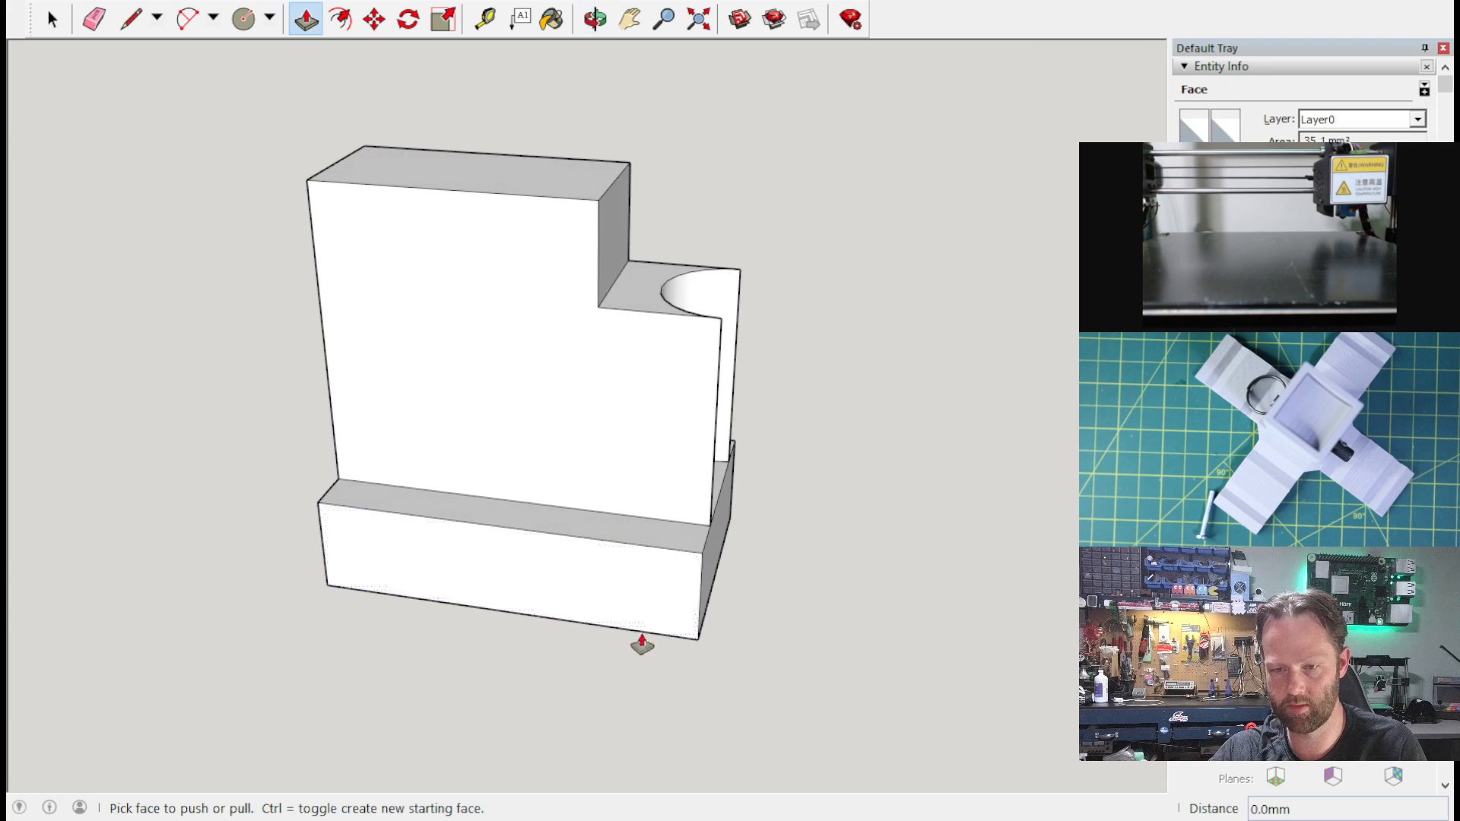
middle_drag(802, 515, 642, 596)
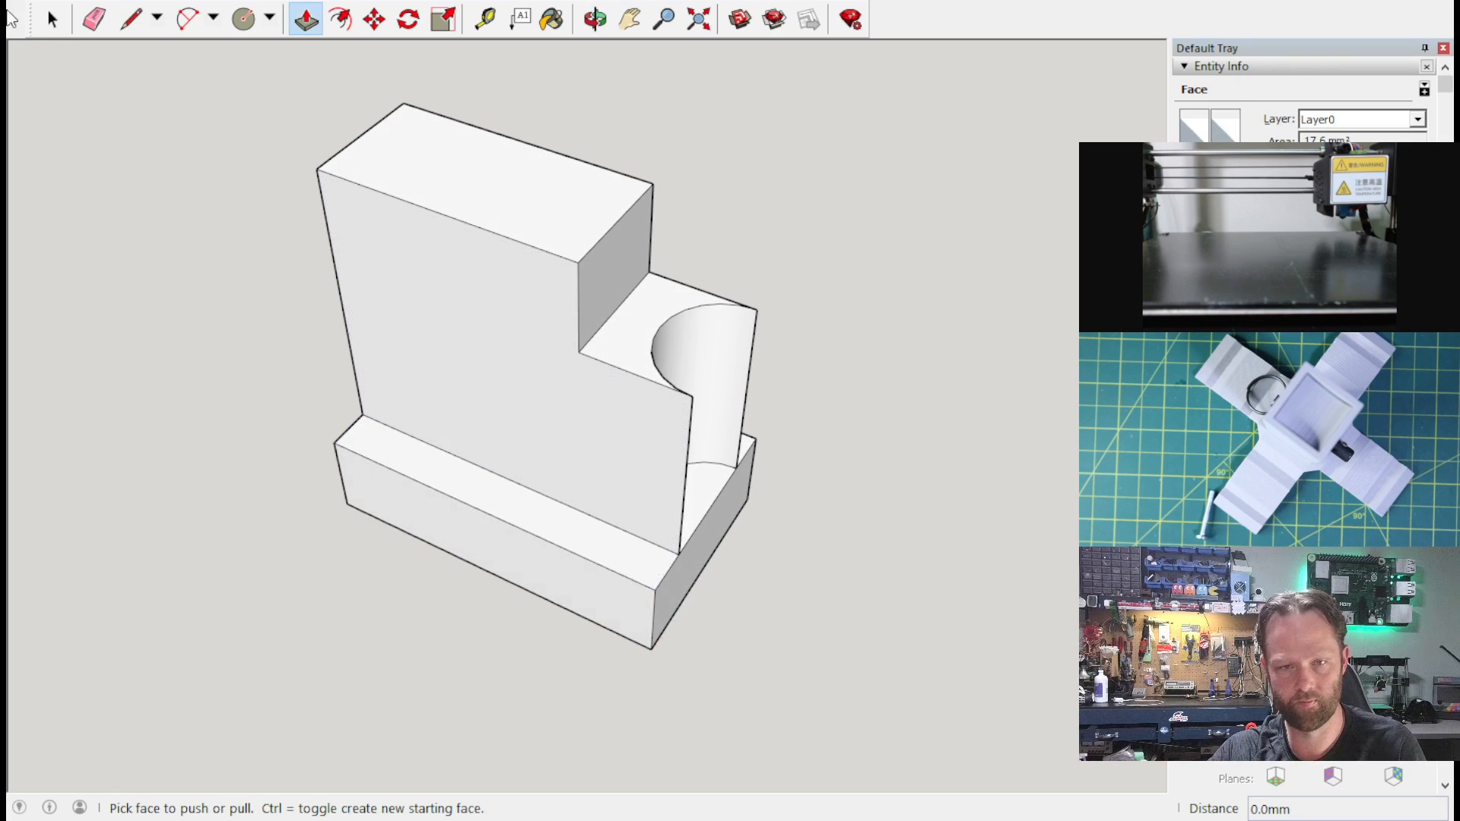
click(134, 27)
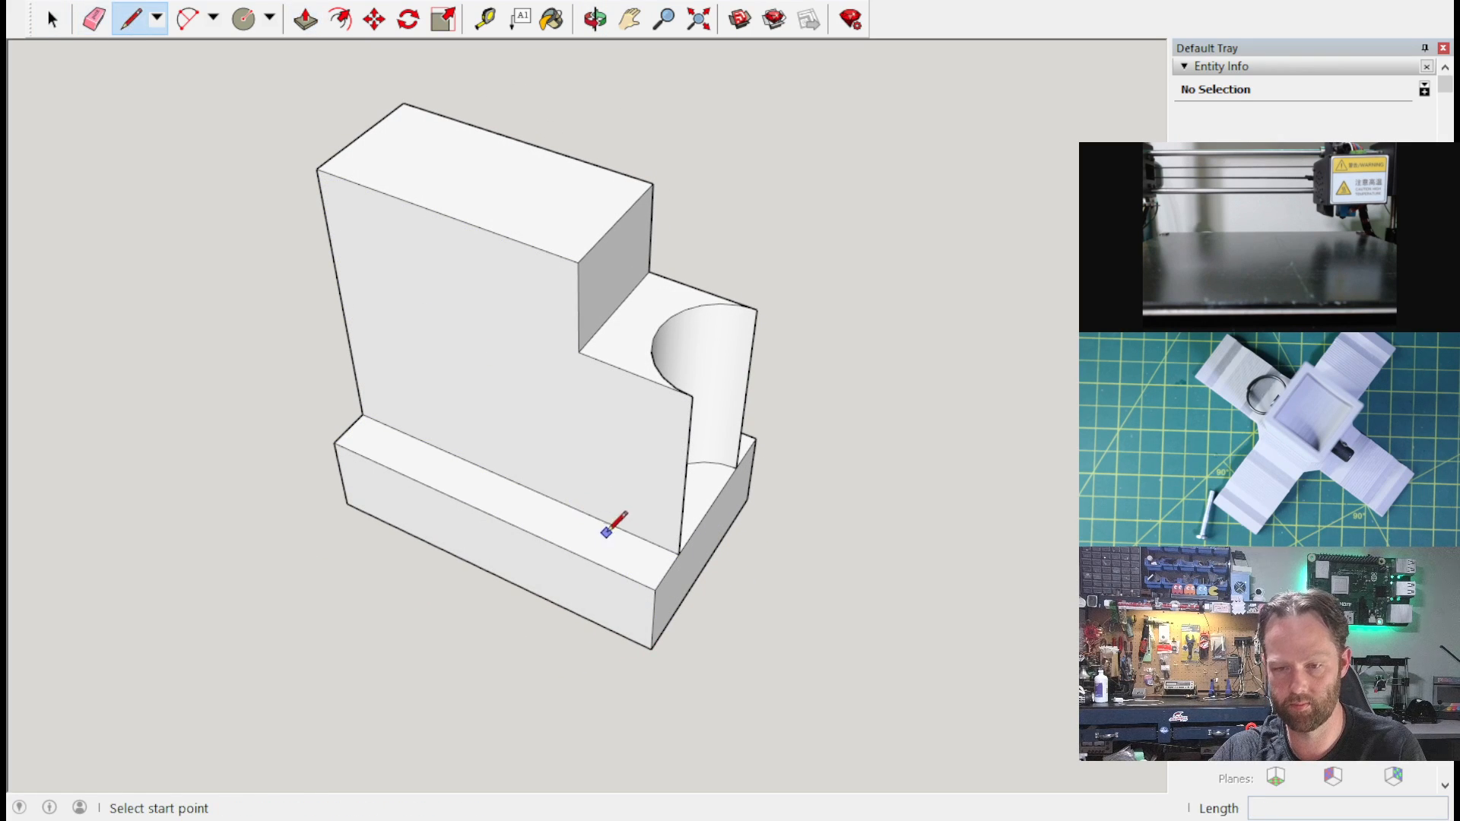
click(679, 555)
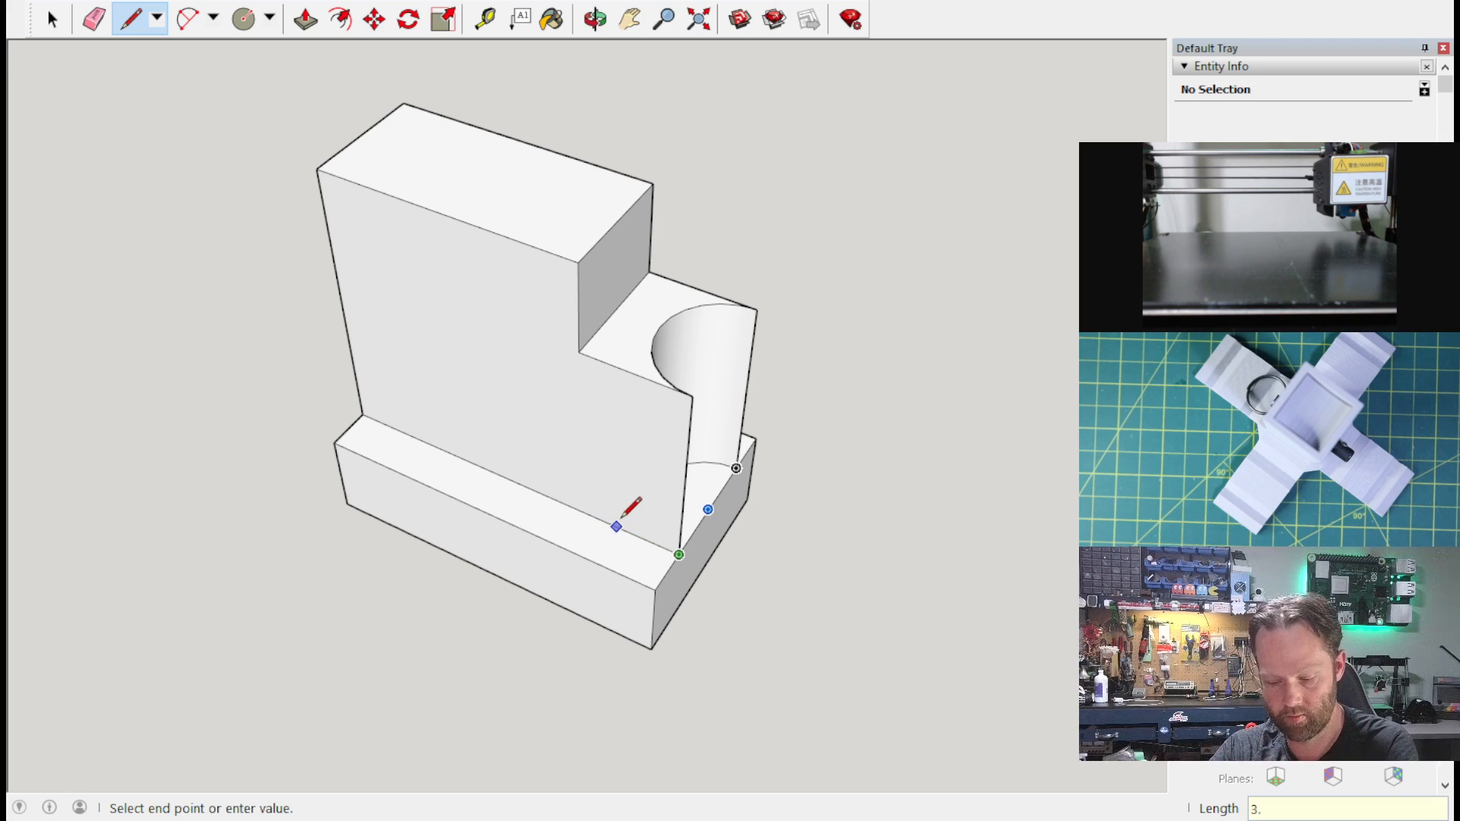
key(Return)
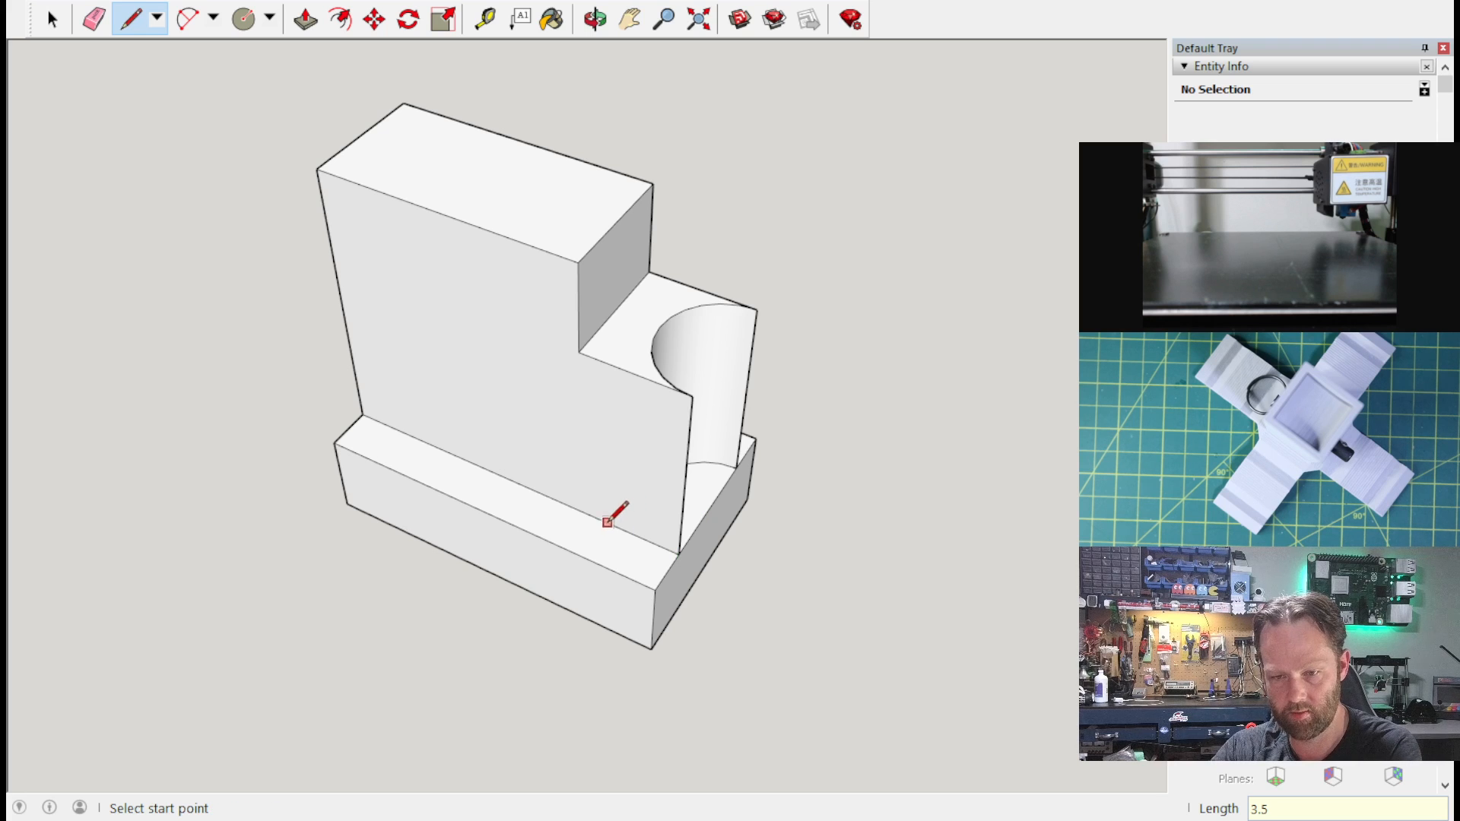
Step: Draw a 1.5 mm line across the flange's top from the 3.5 mm mark, and continue it 3 mm down the side
click(574, 507)
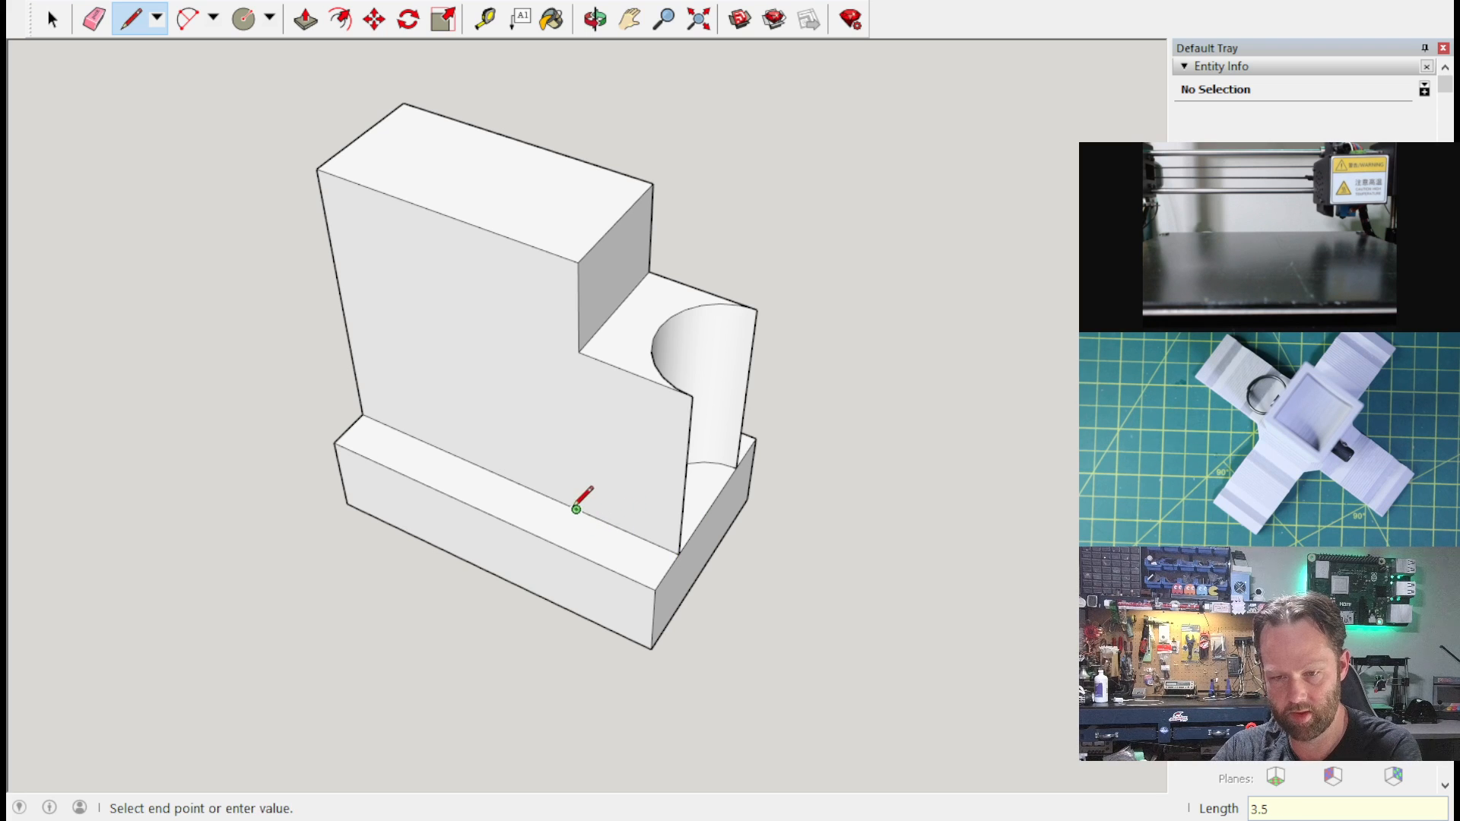
click(555, 542)
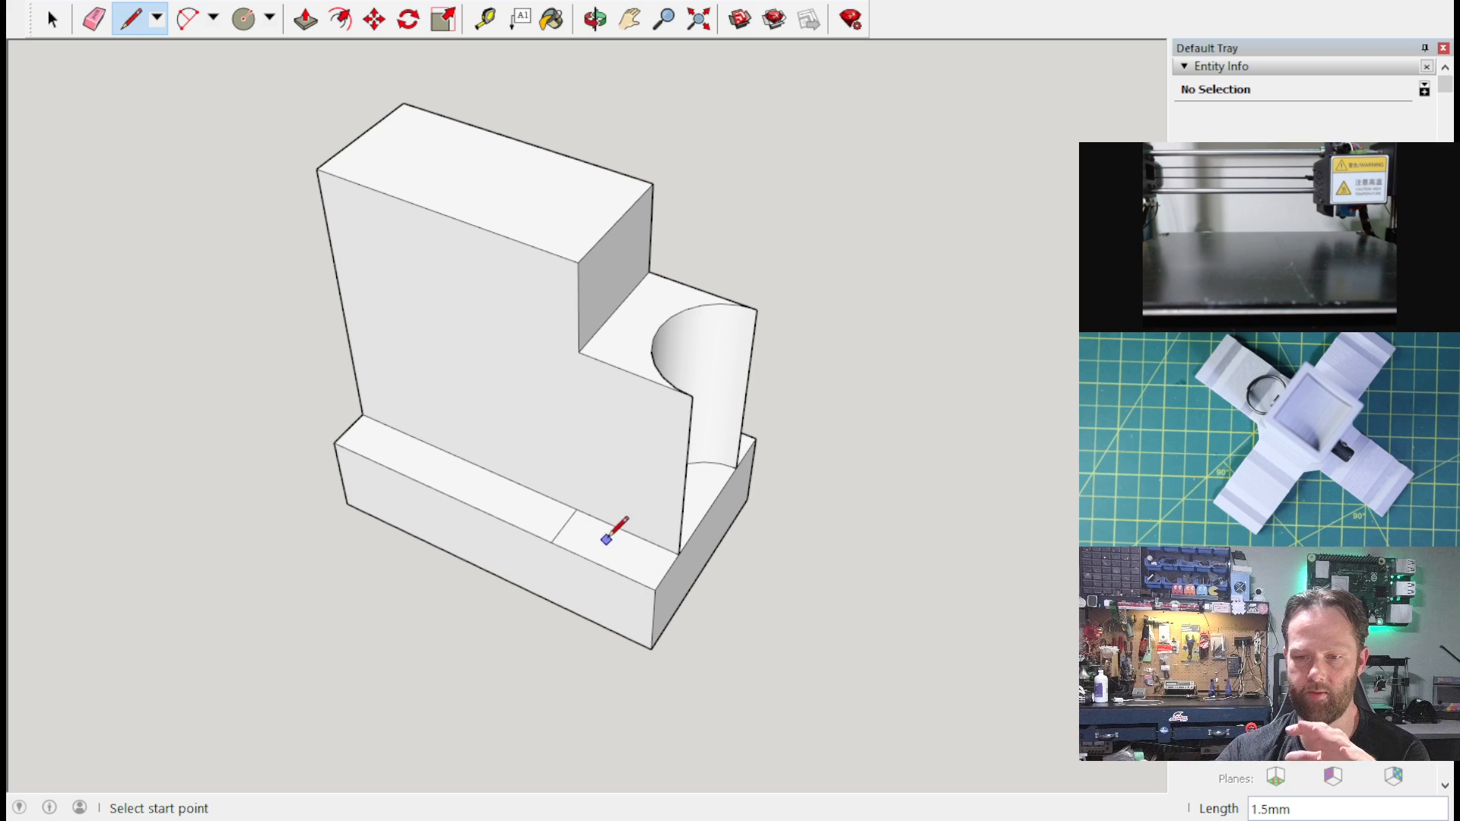
click(551, 542)
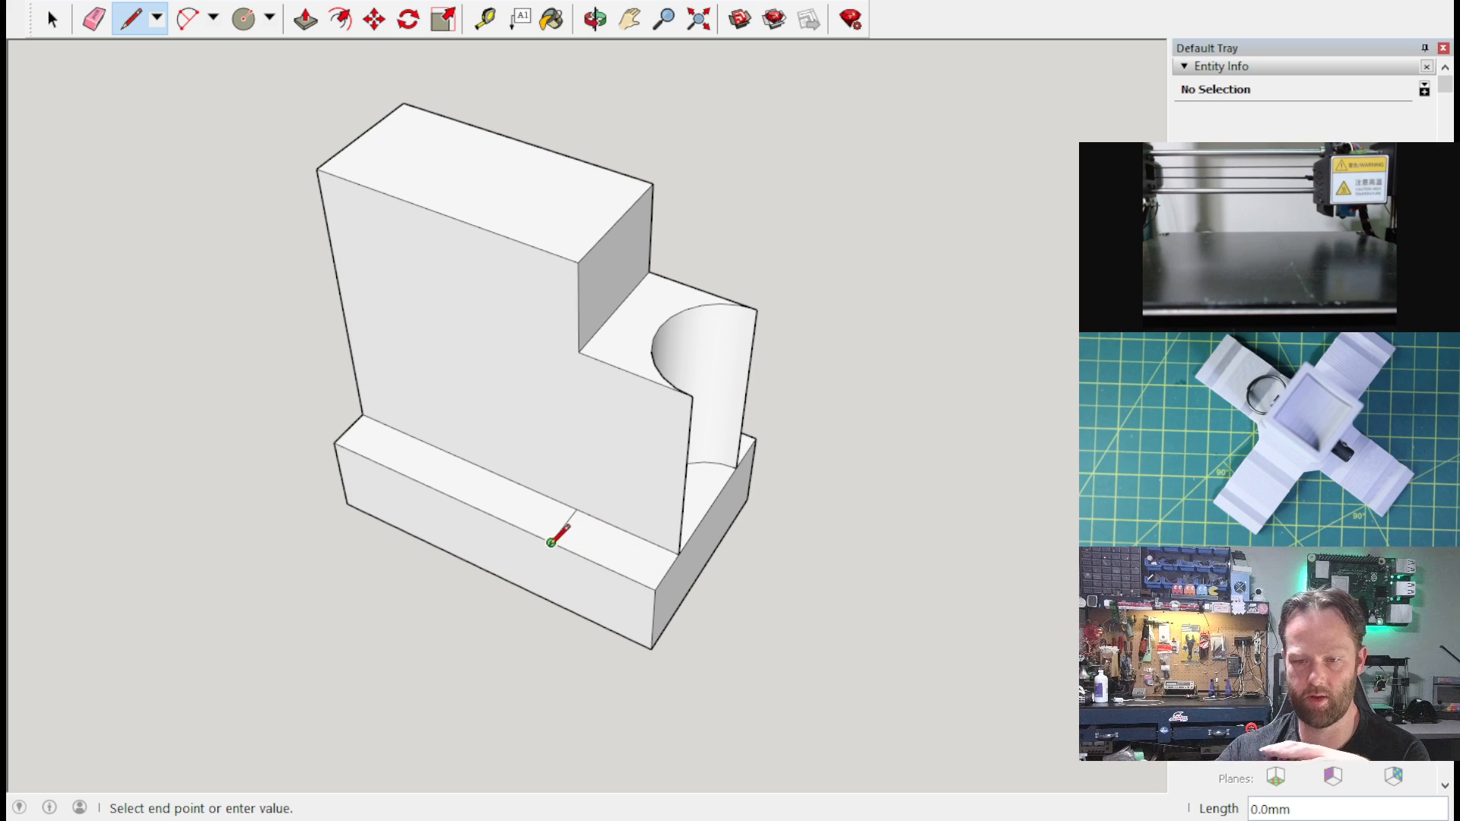
click(553, 601)
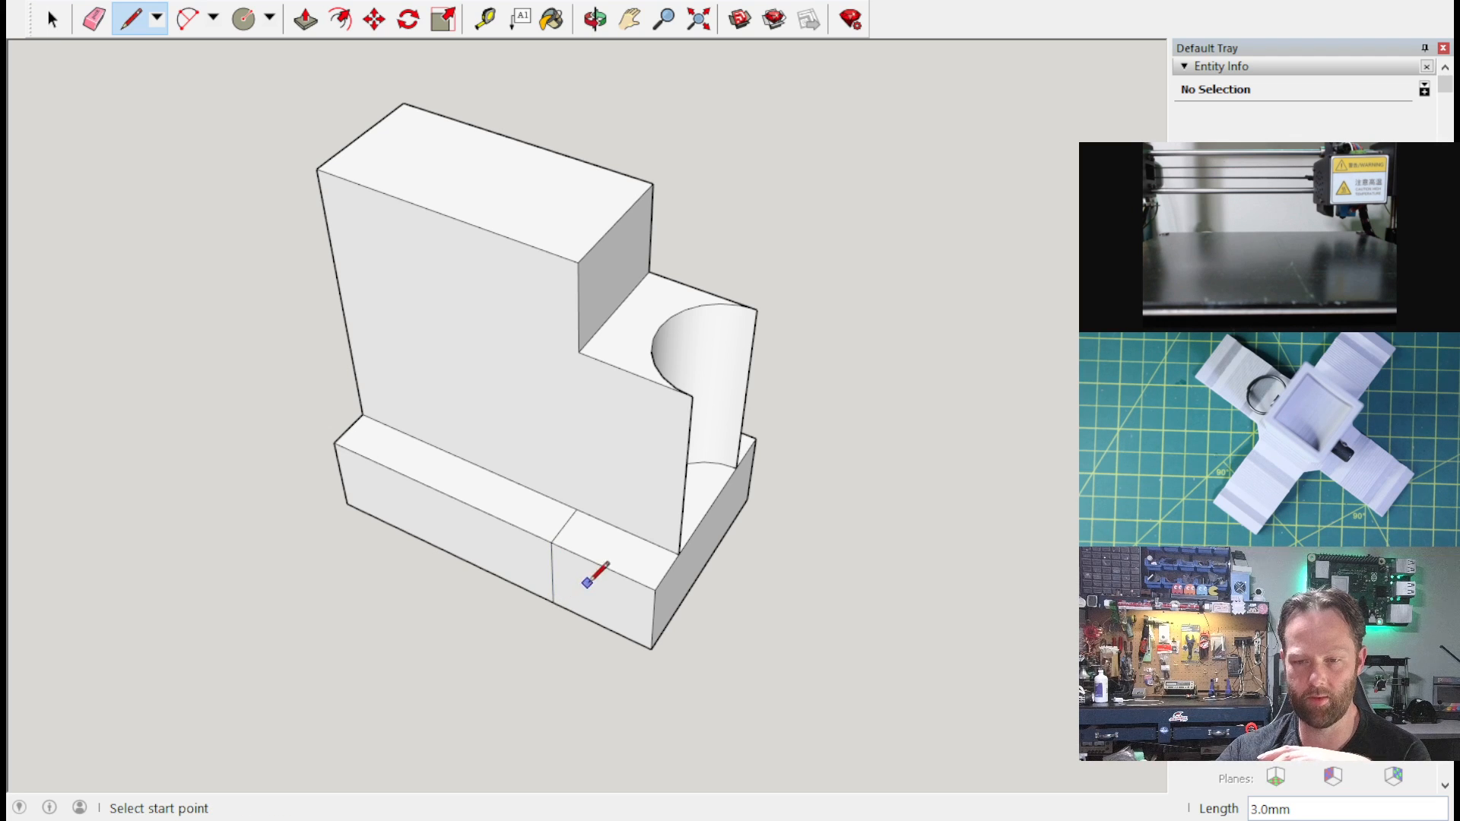
Step: Mark 3.5 mm from the front on the opposite flange, and draw lines 1.5 mm across its top and down its side
middle_drag(960, 410, 153, 391)
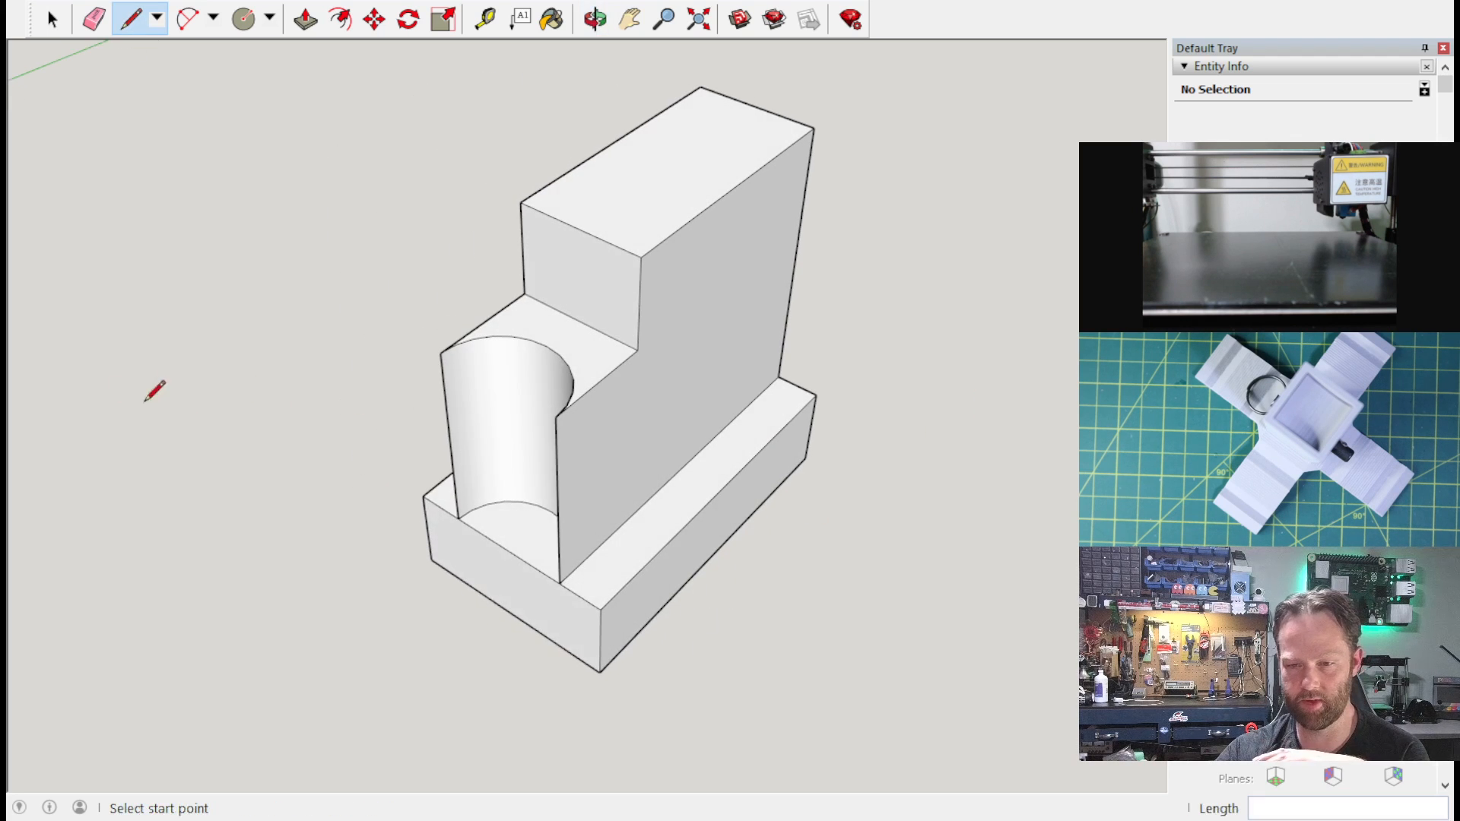
click(560, 583)
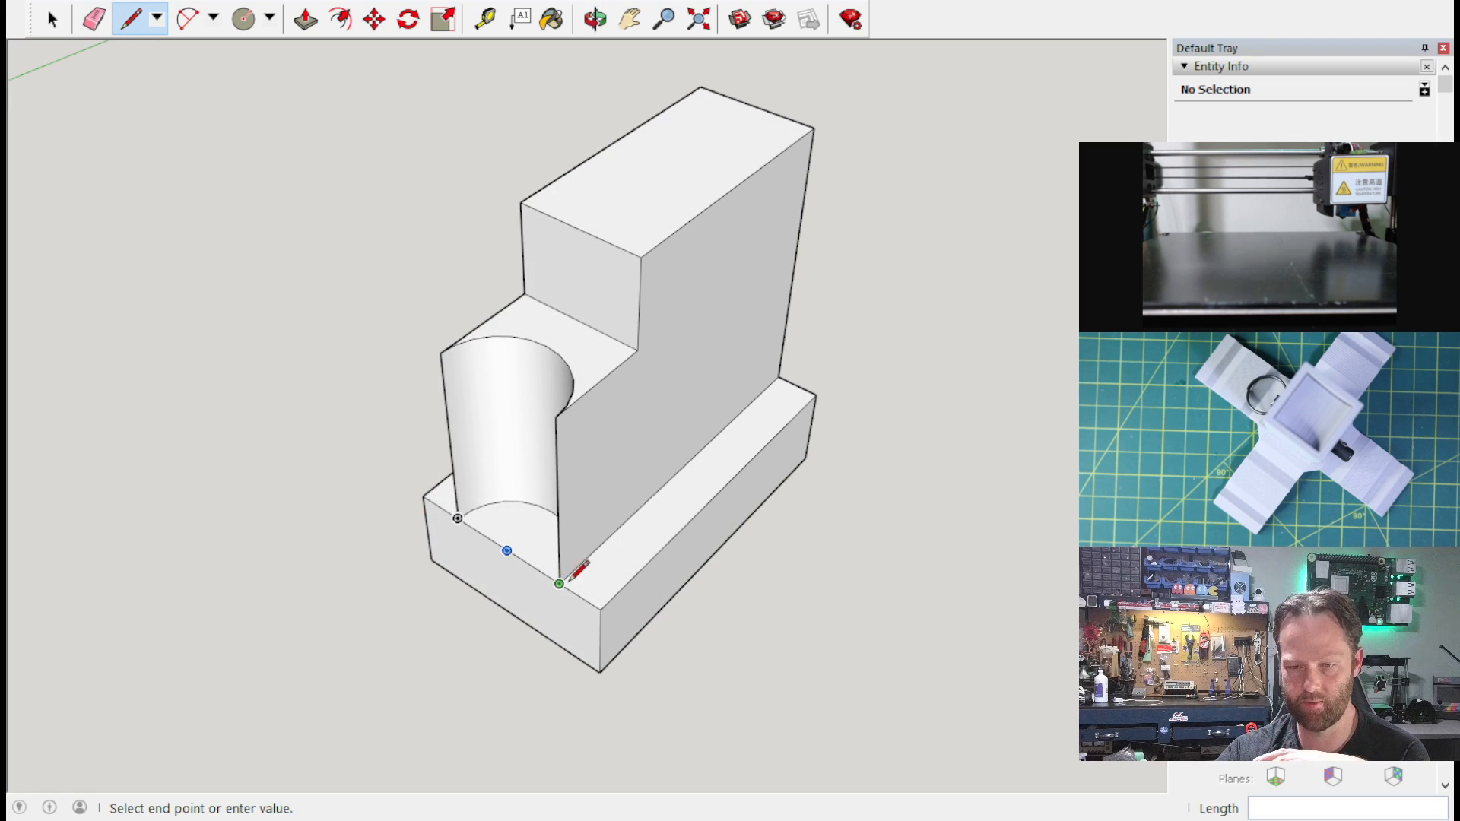
click(634, 514)
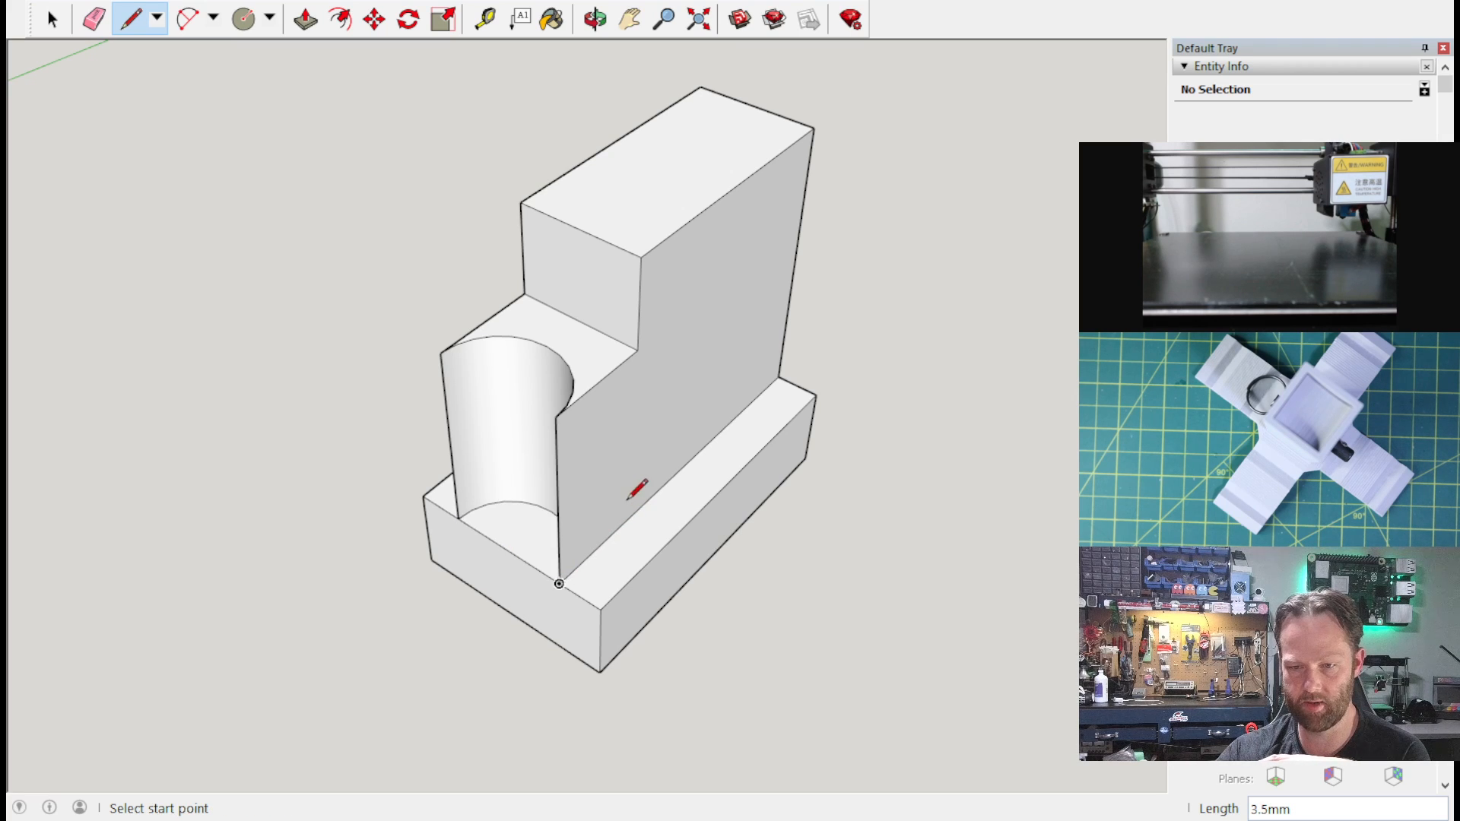
click(634, 513)
click(674, 536)
click(674, 536)
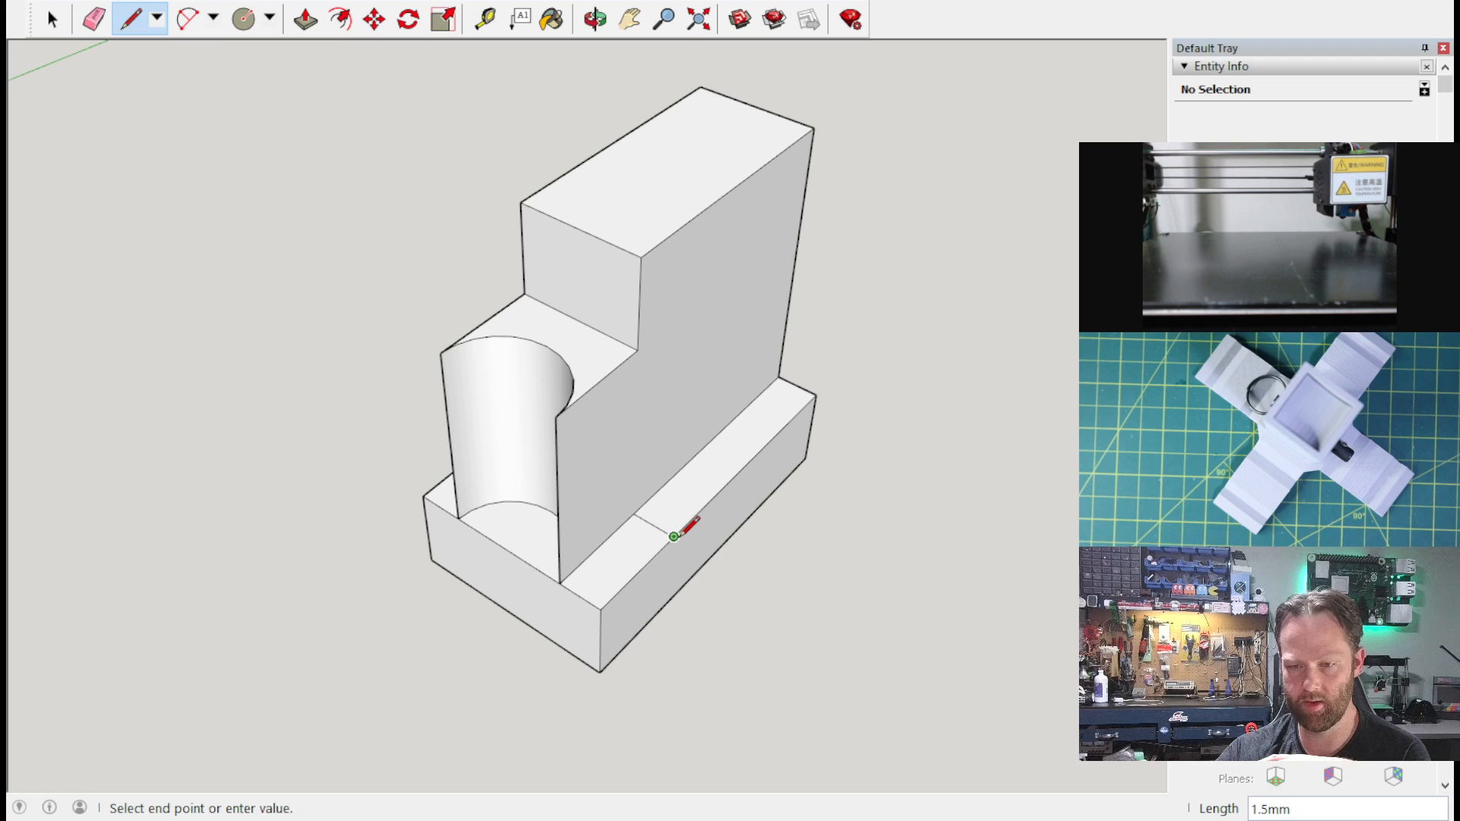
click(669, 599)
Step: Join the lower ends of the two side lines with a 7 mm line across the base's underside
mouse_move(733, 623)
middle_down()
mouse_move(538, 332)
mouse_move(475, 525)
mouse_move(574, 590)
mouse_move(743, 221)
mouse_move(730, 228)
middle_up()
click(680, 491)
middle_drag(472, 596, 561, 580)
click(489, 546)
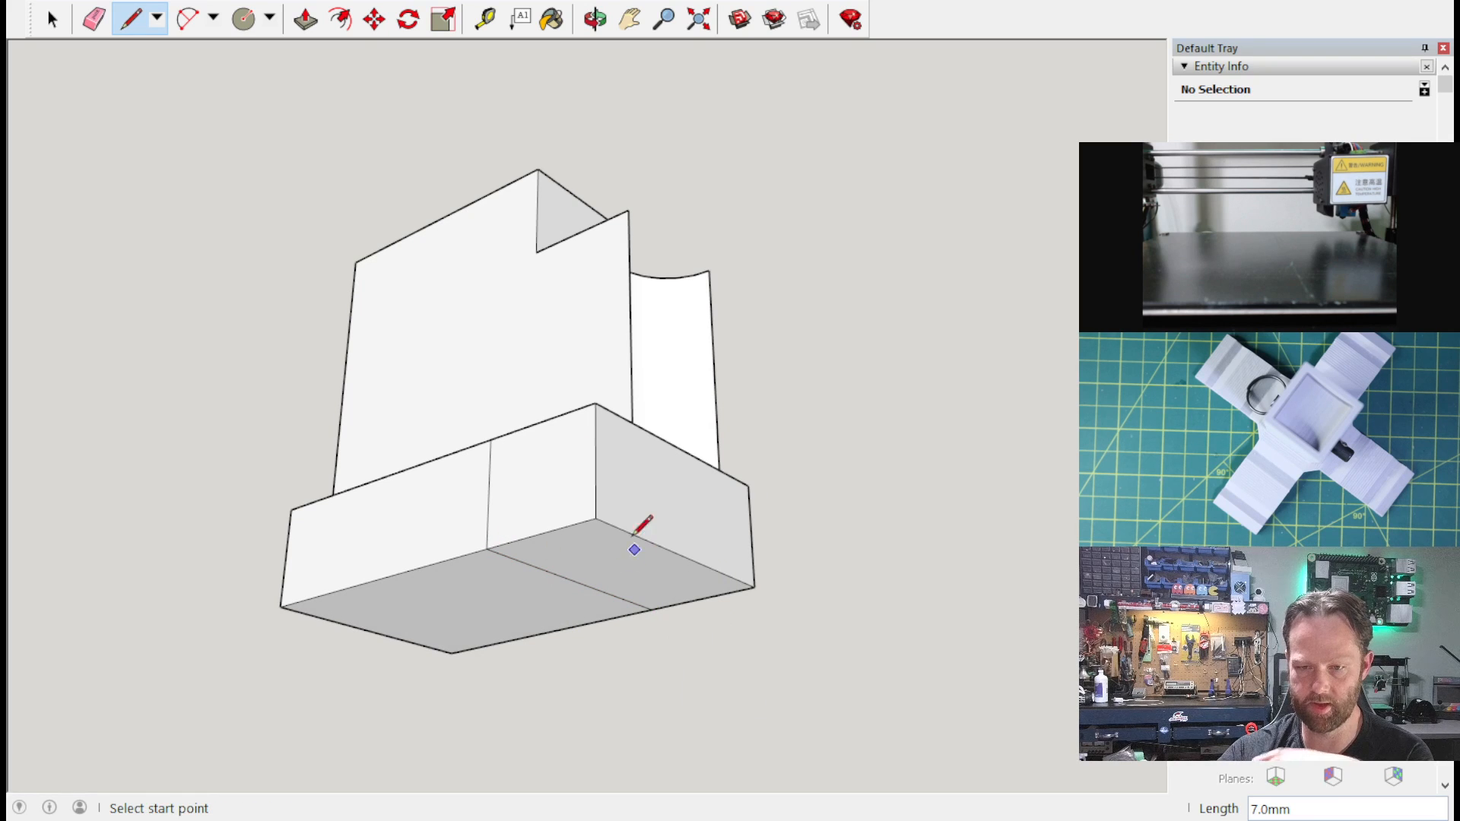
Step: Push the front section of the base's underside up 3 mm to cut away the front of the base
click(305, 19)
click(652, 559)
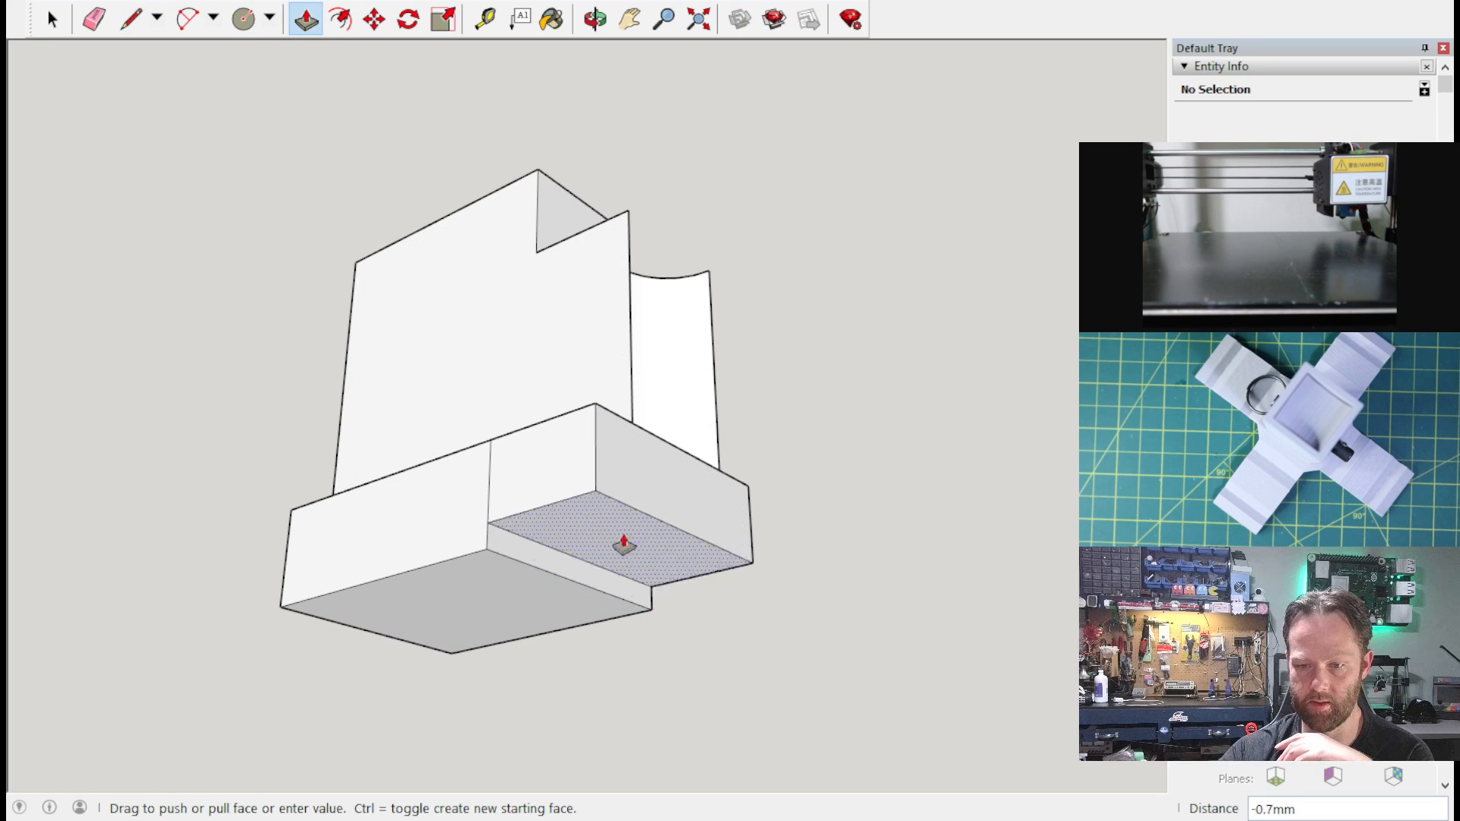
click(556, 456)
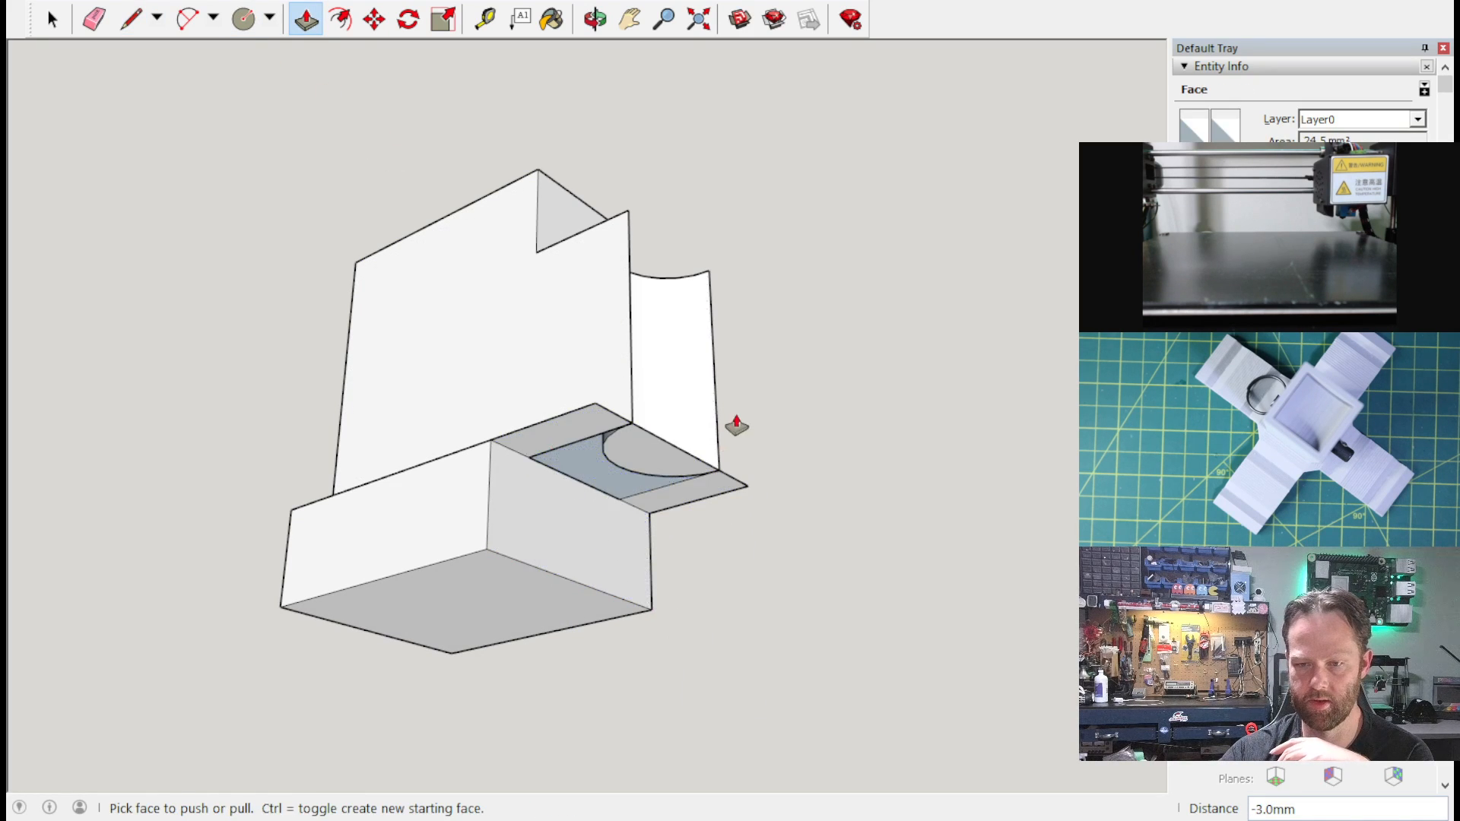
Step: Erase the leftover flange faces and edges on both sides of the cut-away front, undoing one mistaken erasure
mouse_move(737, 426)
middle_down()
mouse_move(619, 528)
mouse_move(626, 690)
middle_up()
click(94, 20)
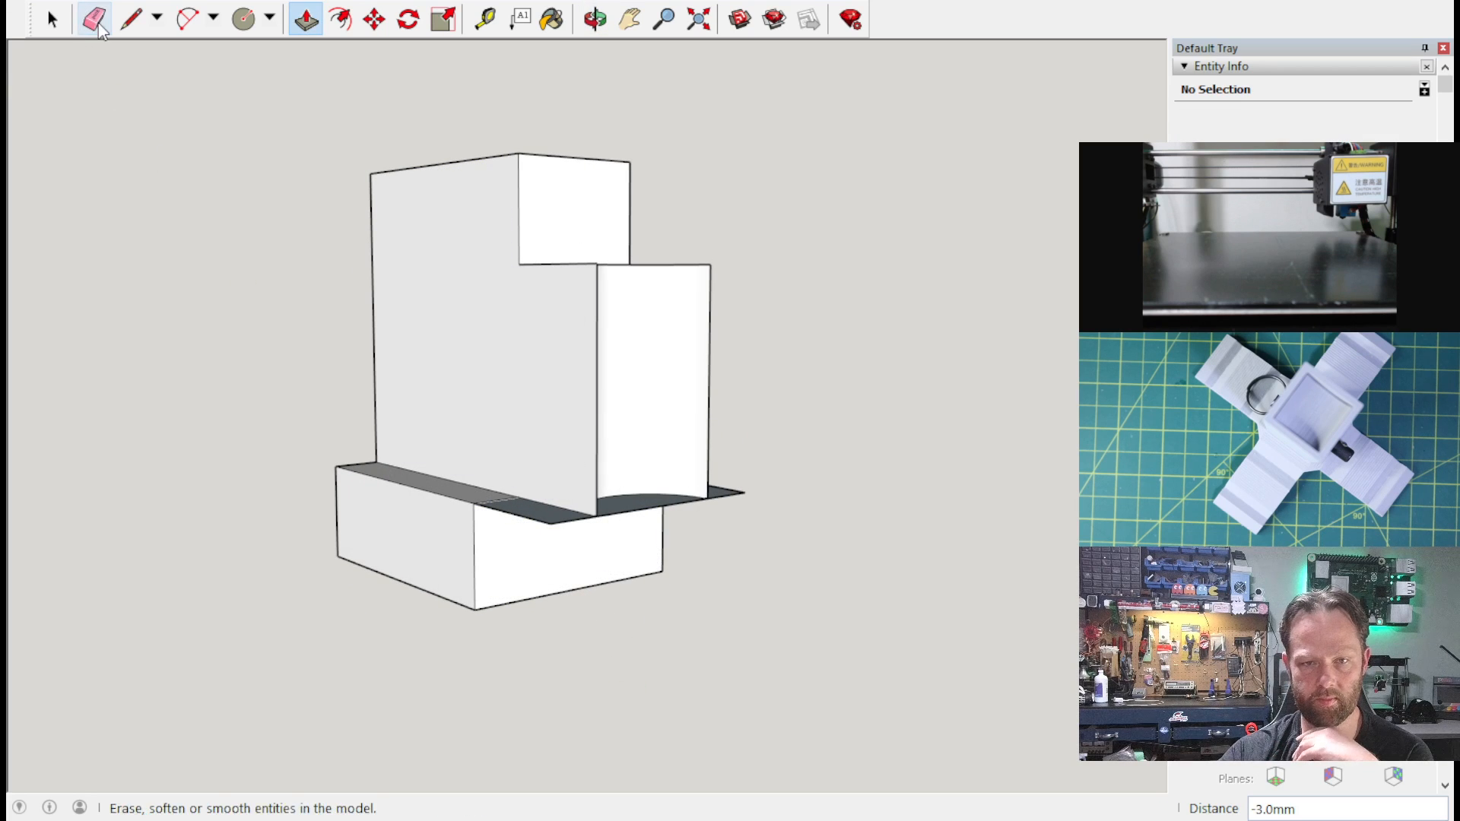
click(97, 22)
middle_drag(678, 574, 652, 802)
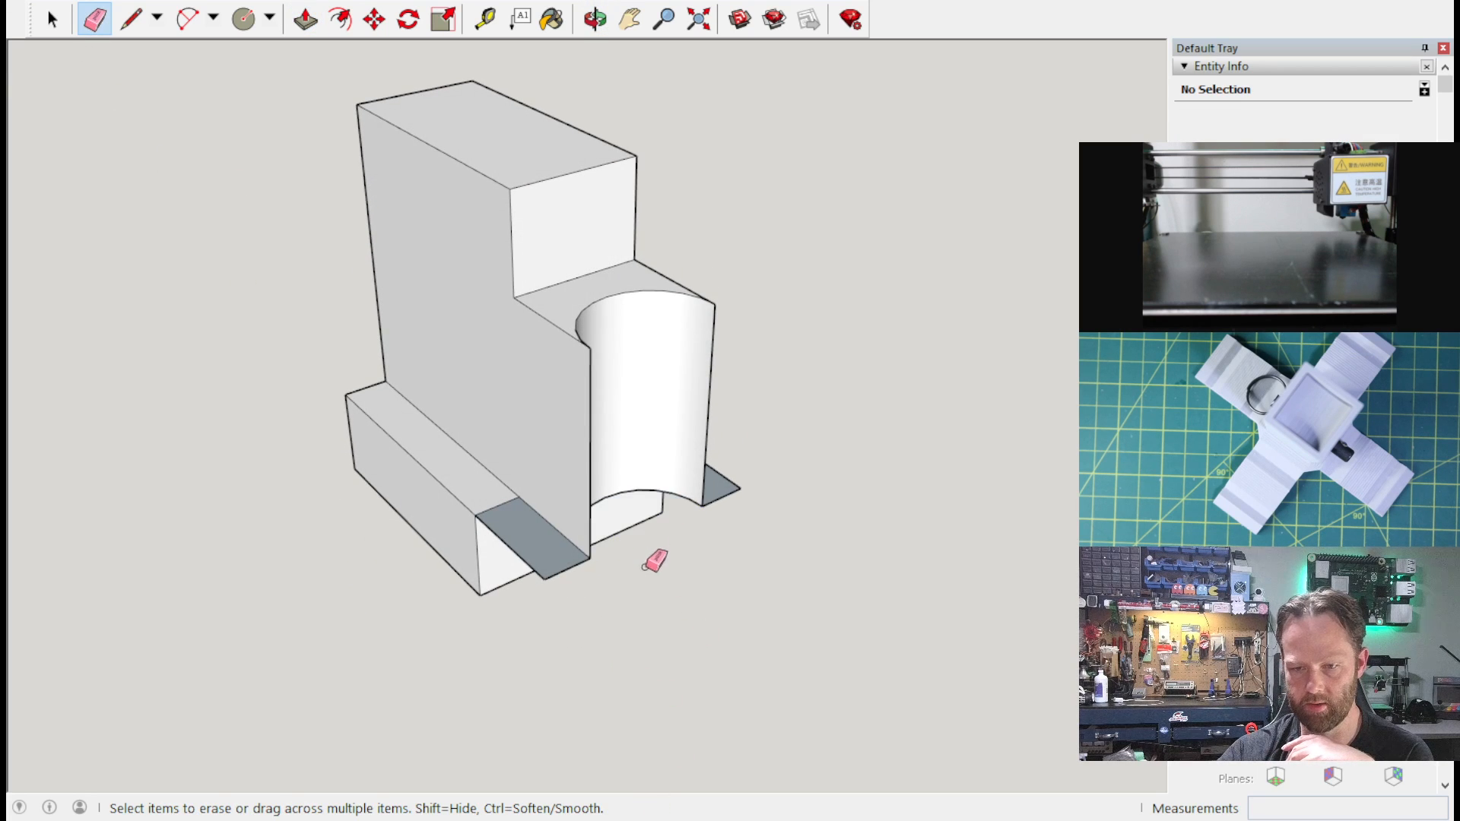
click(562, 569)
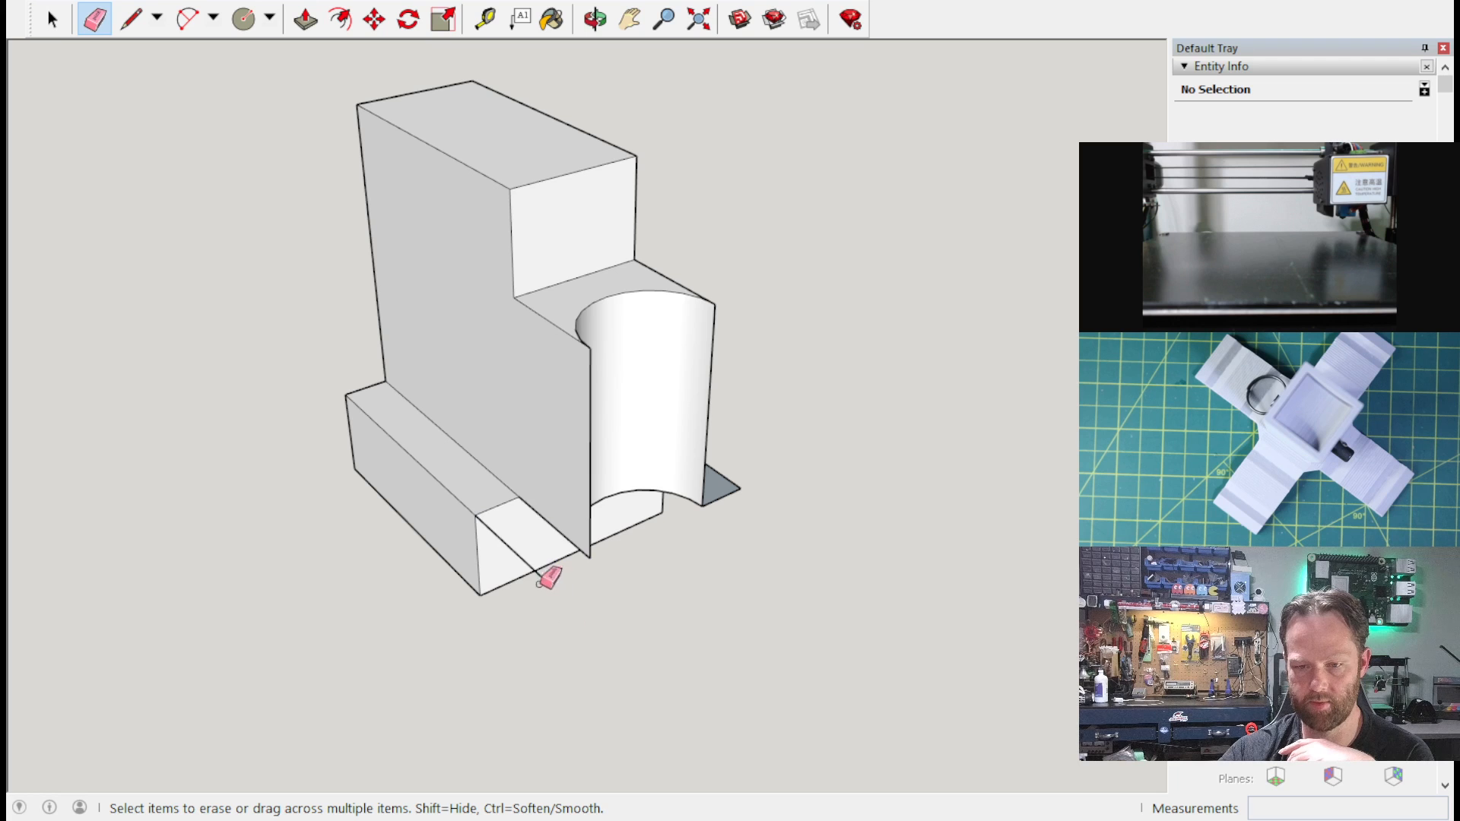
click(542, 586)
key(ctrl+z)
mouse_move(523, 551)
mouse_down()
mouse_move(505, 553)
mouse_move(521, 550)
mouse_up()
drag(747, 493, 741, 510)
Step: Draw a line across the upright's open underside where it meets the remaining base, closing the bottom face
middle_drag(924, 454, 576, 254)
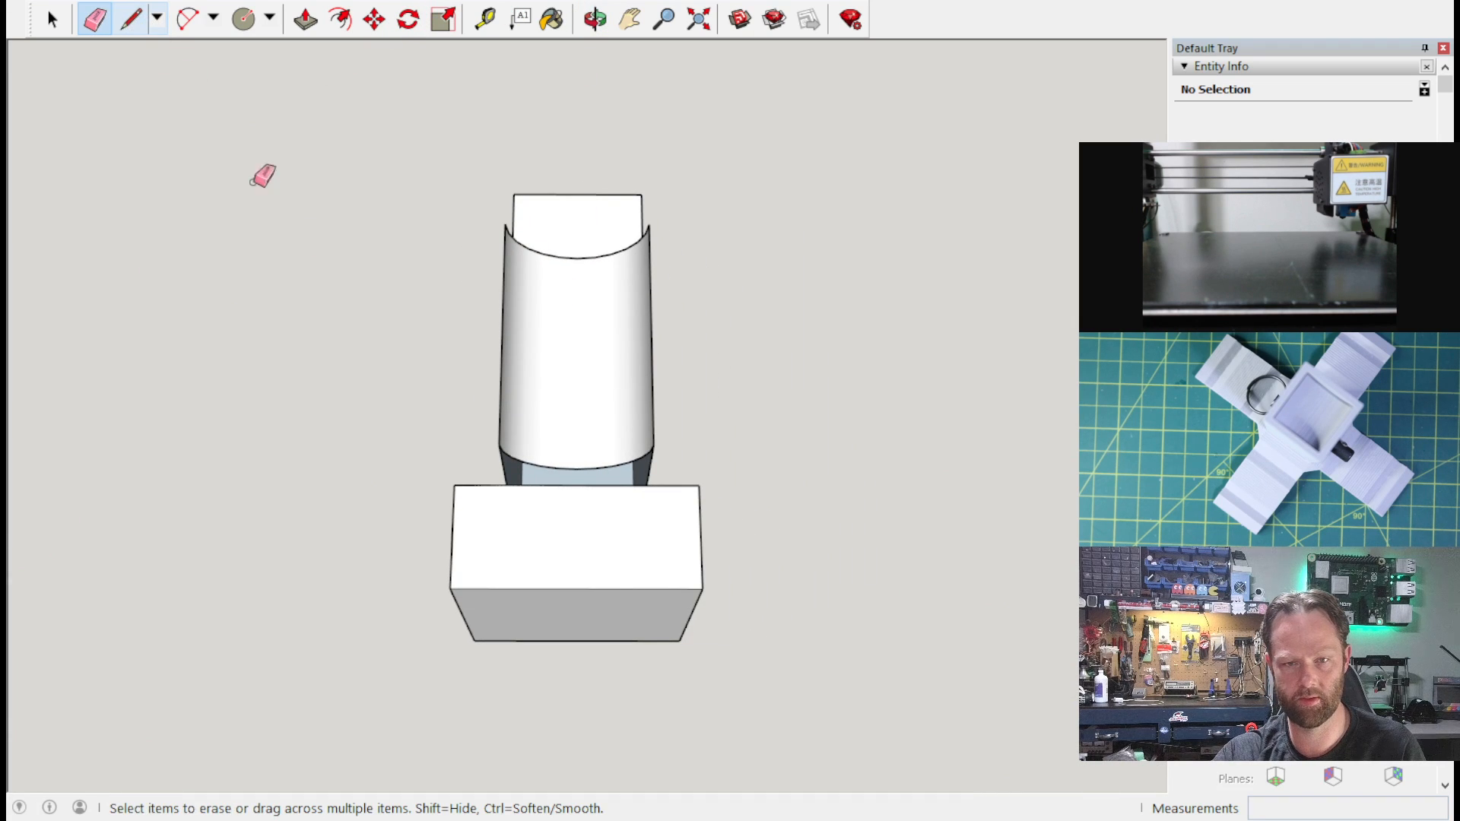
click(130, 20)
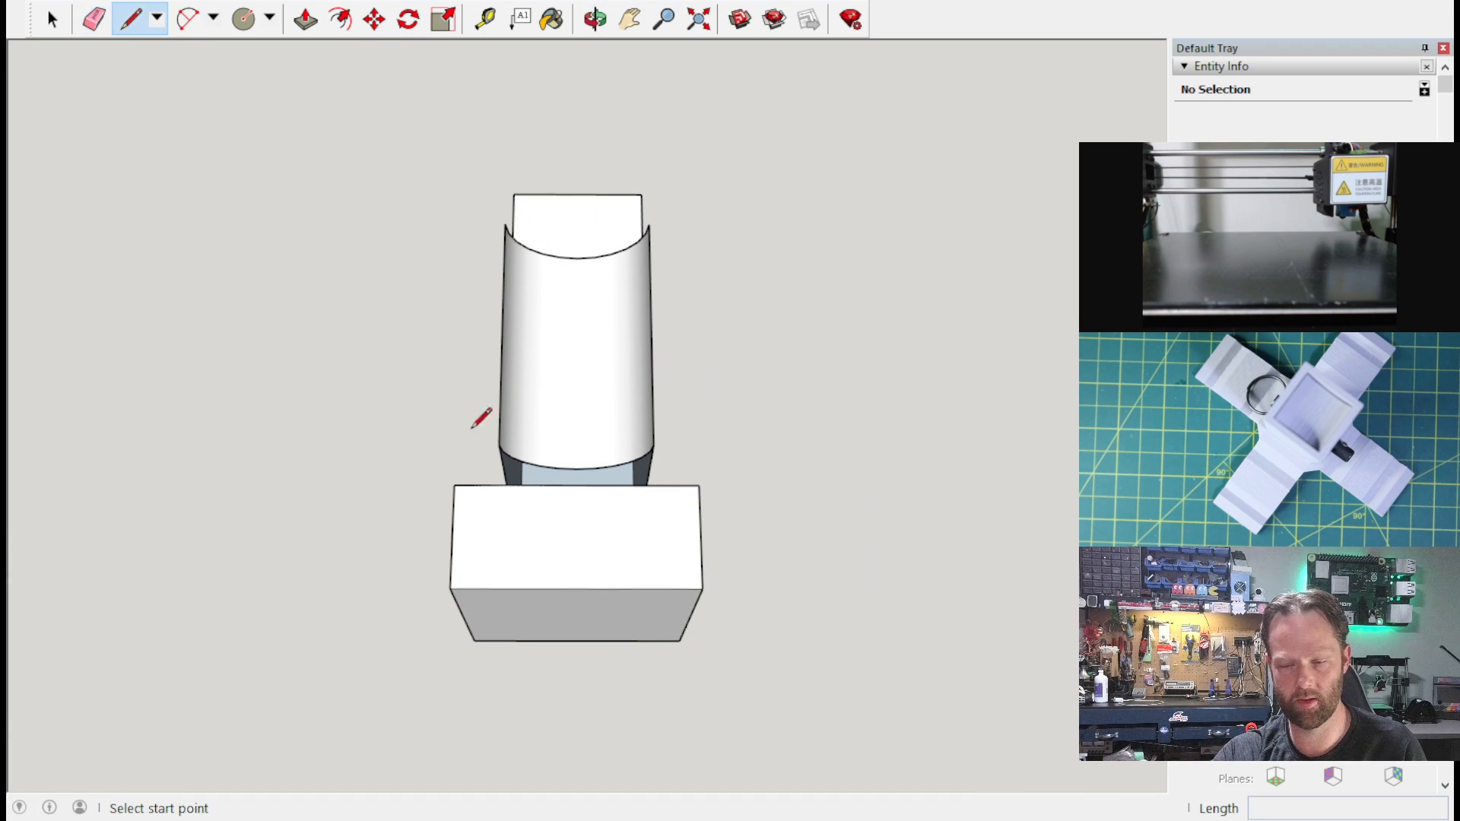
click(506, 485)
click(646, 484)
middle_drag(766, 445, 875, 327)
middle_drag(1005, 221, 375, 431)
middle_drag(466, 398, 498, 349)
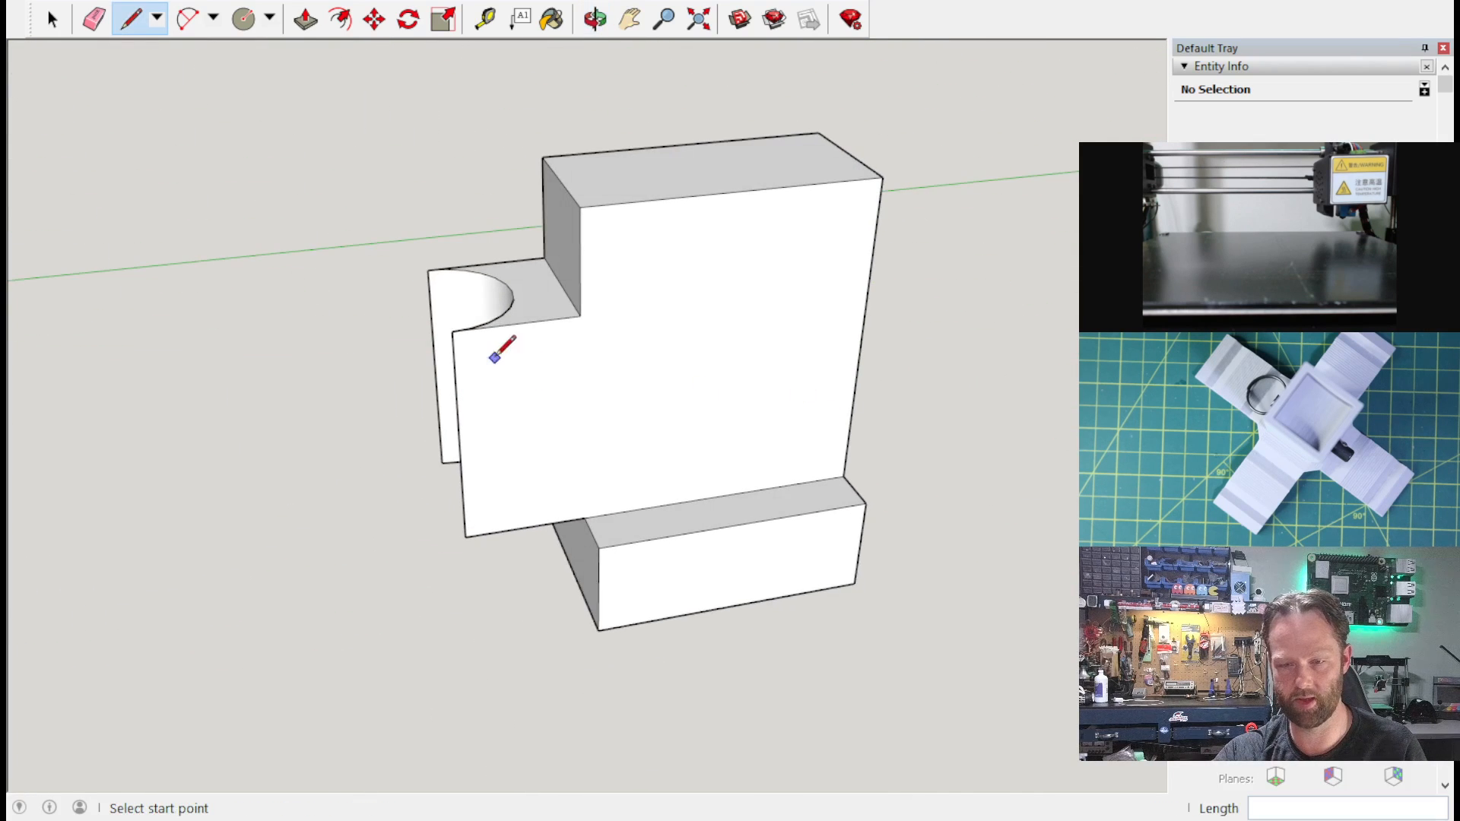
mouse_move(456, 547)
middle_down()
mouse_move(663, 417)
mouse_move(620, 508)
middle_up()
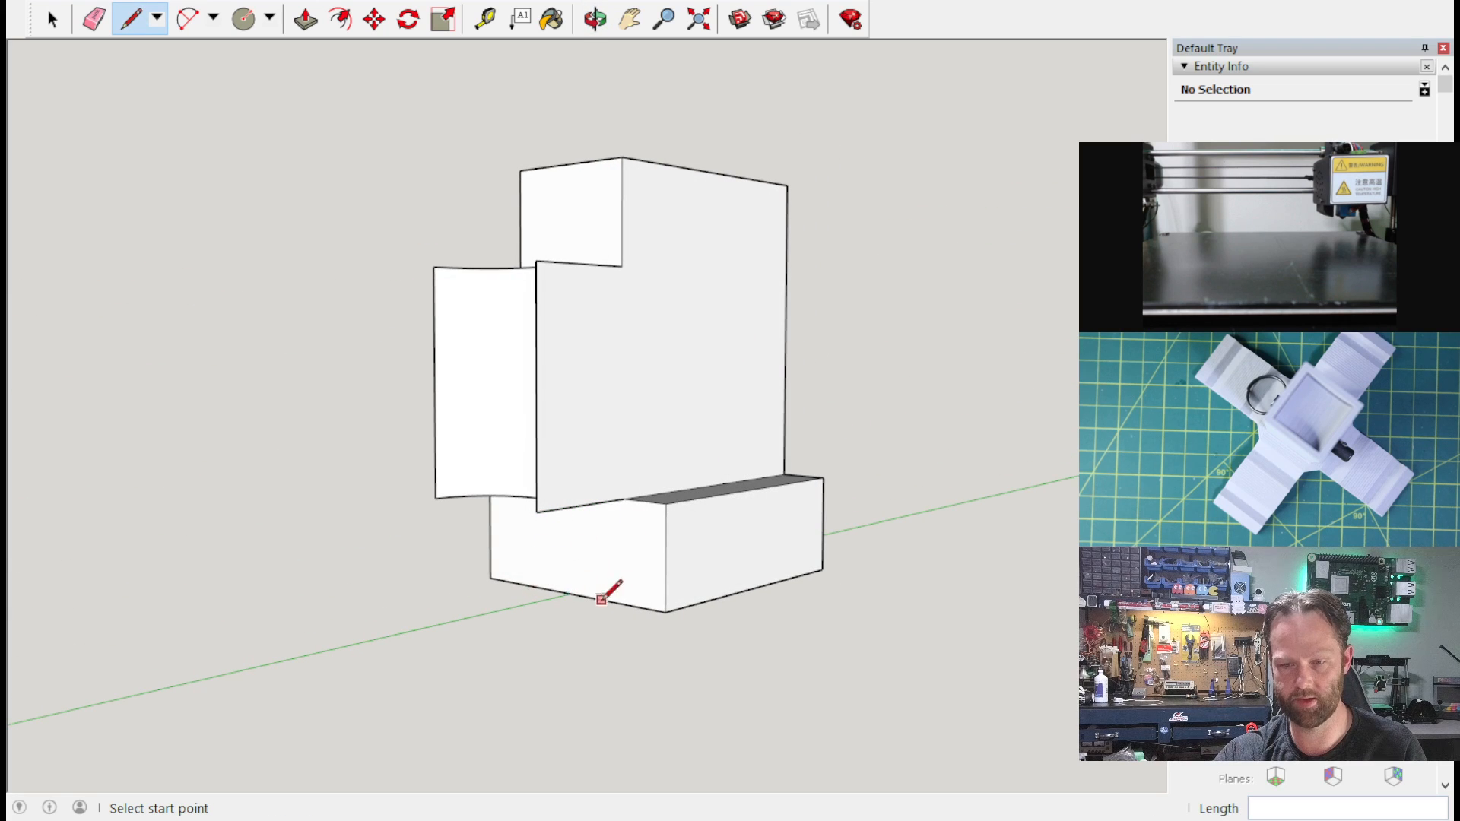
Step: Push the front face of the remaining base block back 0.5 mm
middle_drag(684, 555, 672, 369)
click(305, 21)
click(583, 556)
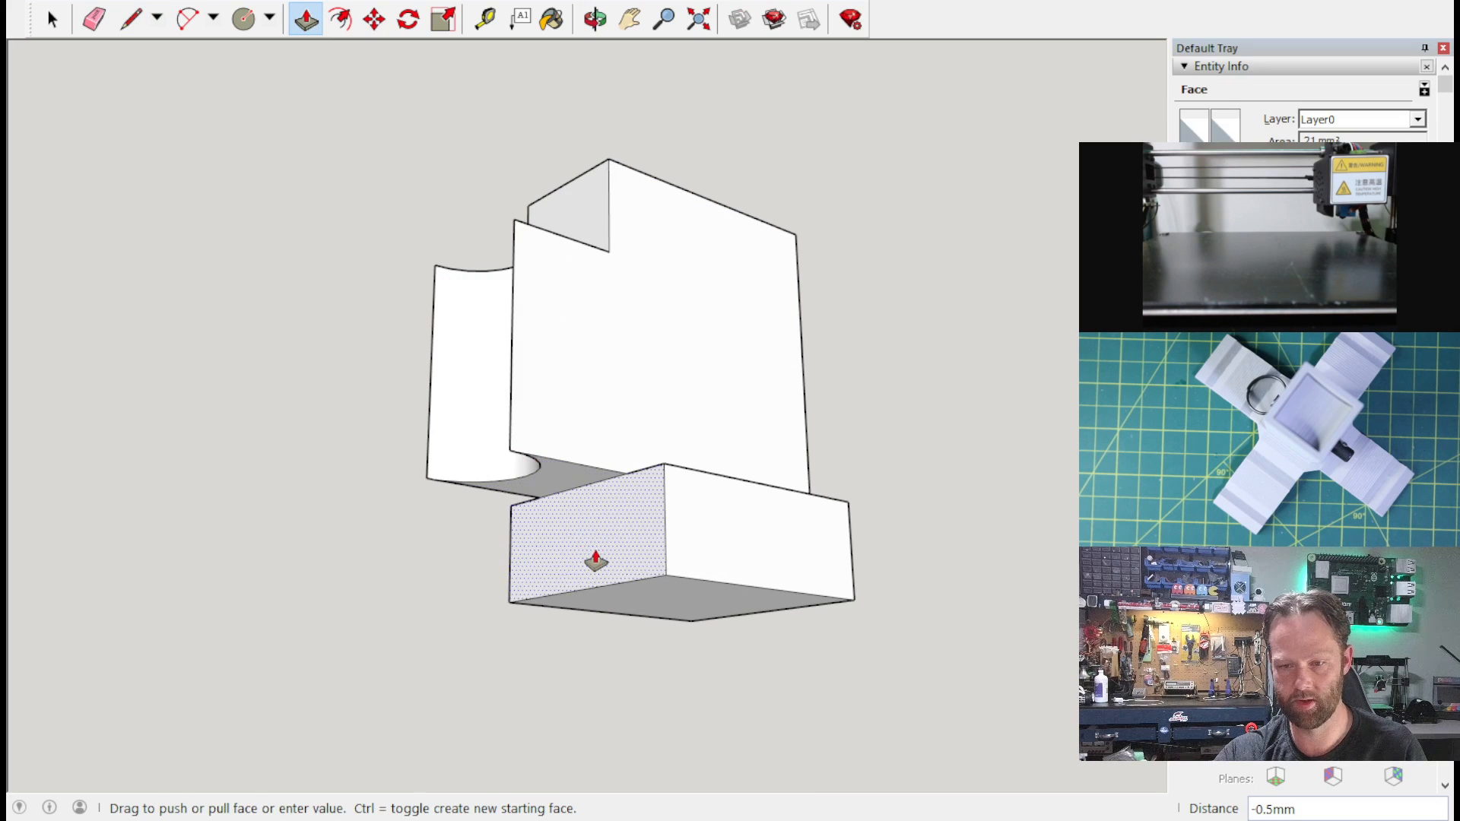
click(596, 561)
middle_click(968, 587)
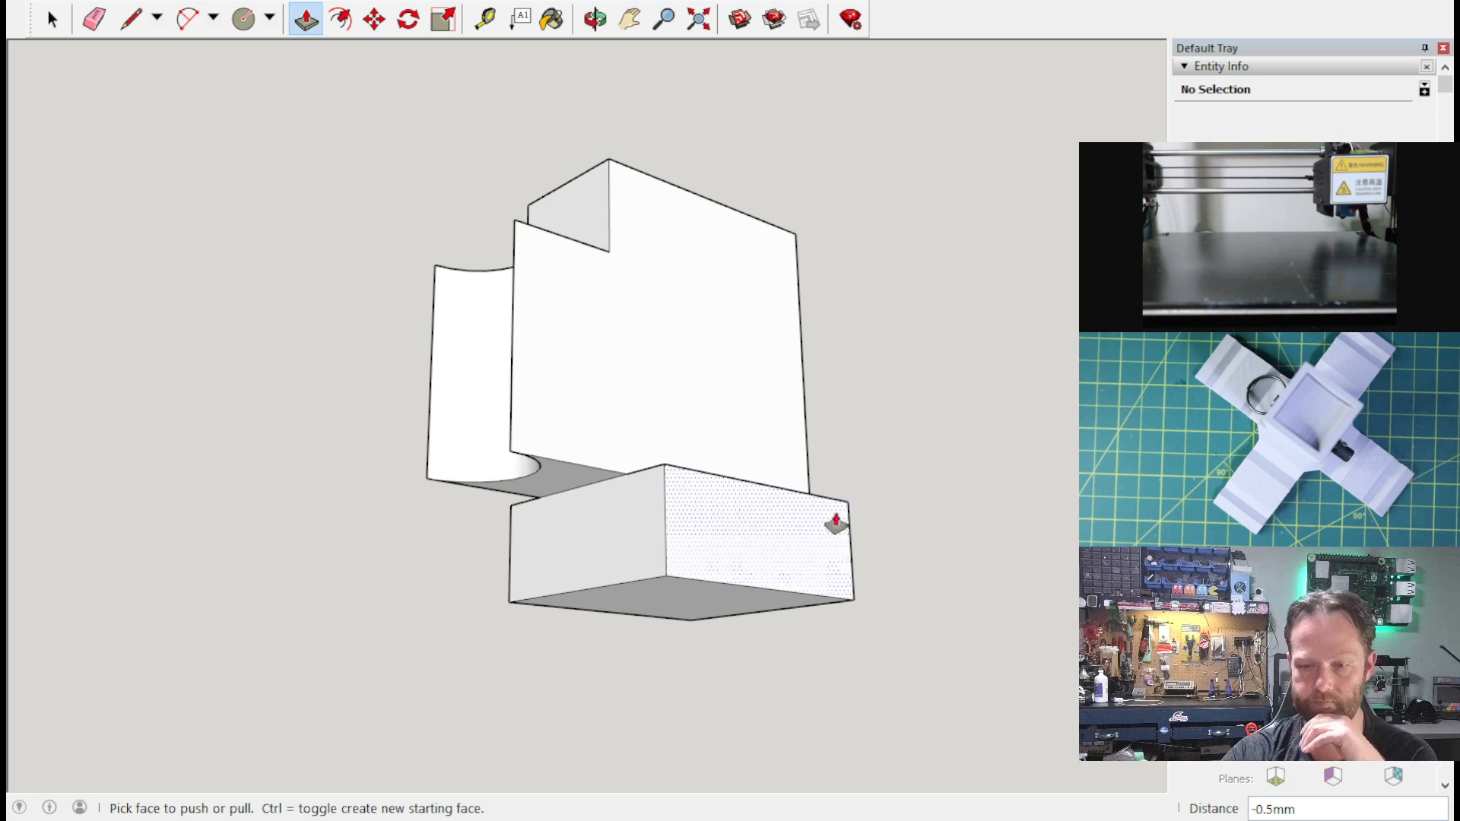
Step: Turn all of the insert's geometry into a single component named shim
key(o)
drag(837, 365, 829, 714)
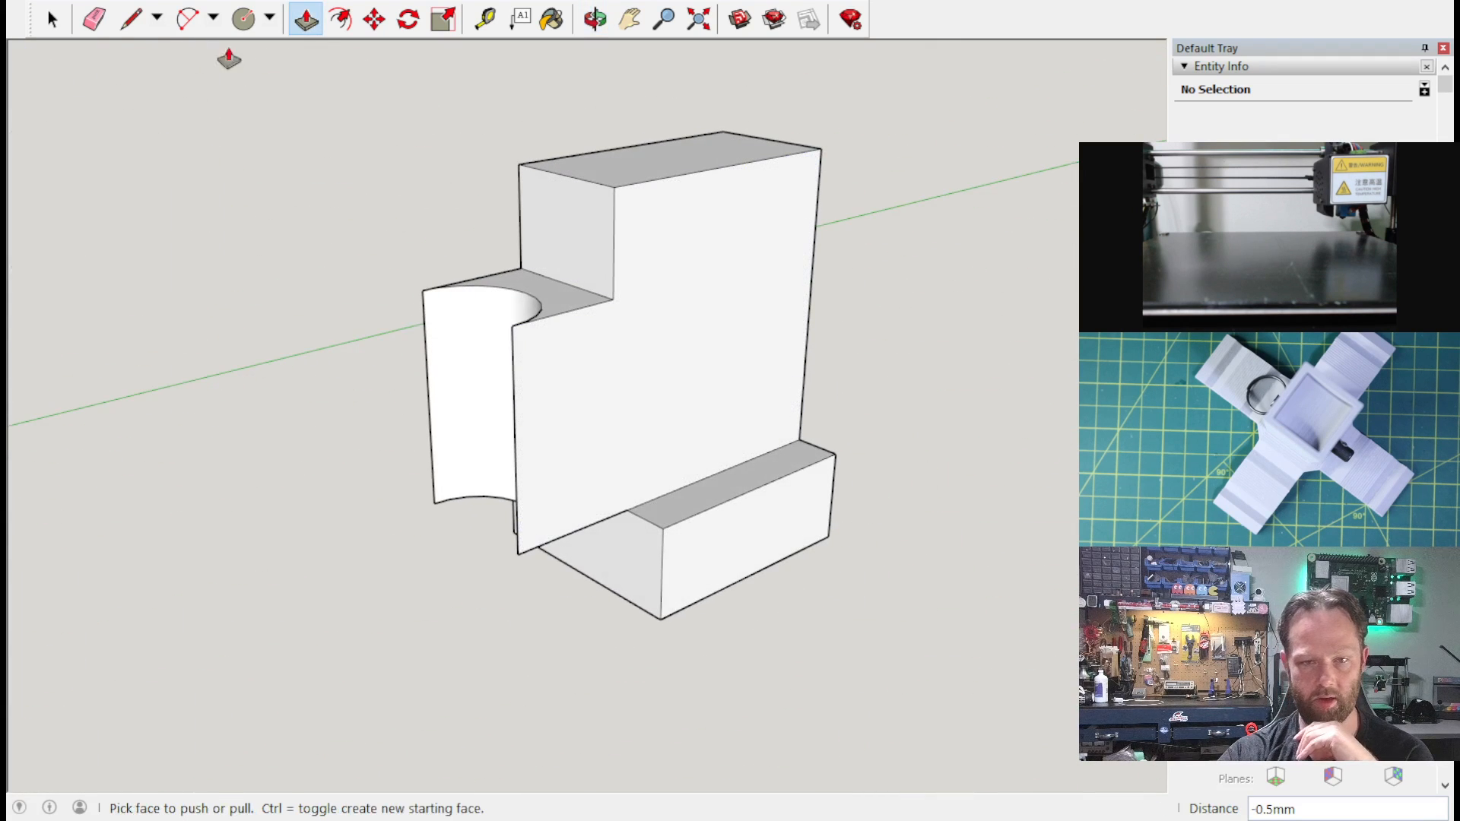
click(52, 19)
drag(914, 680, 344, 105)
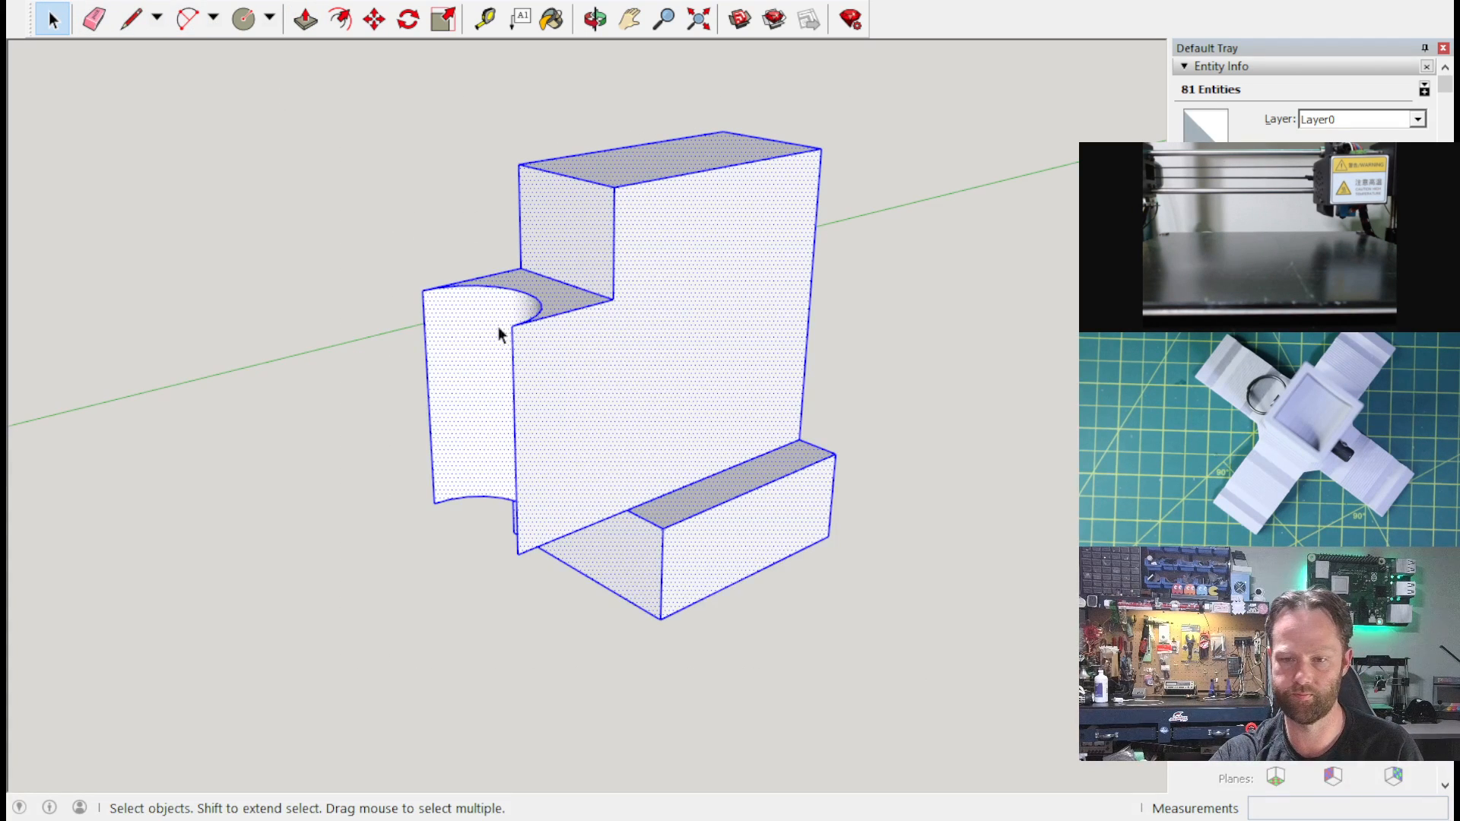
right_click(641, 267)
click(775, 426)
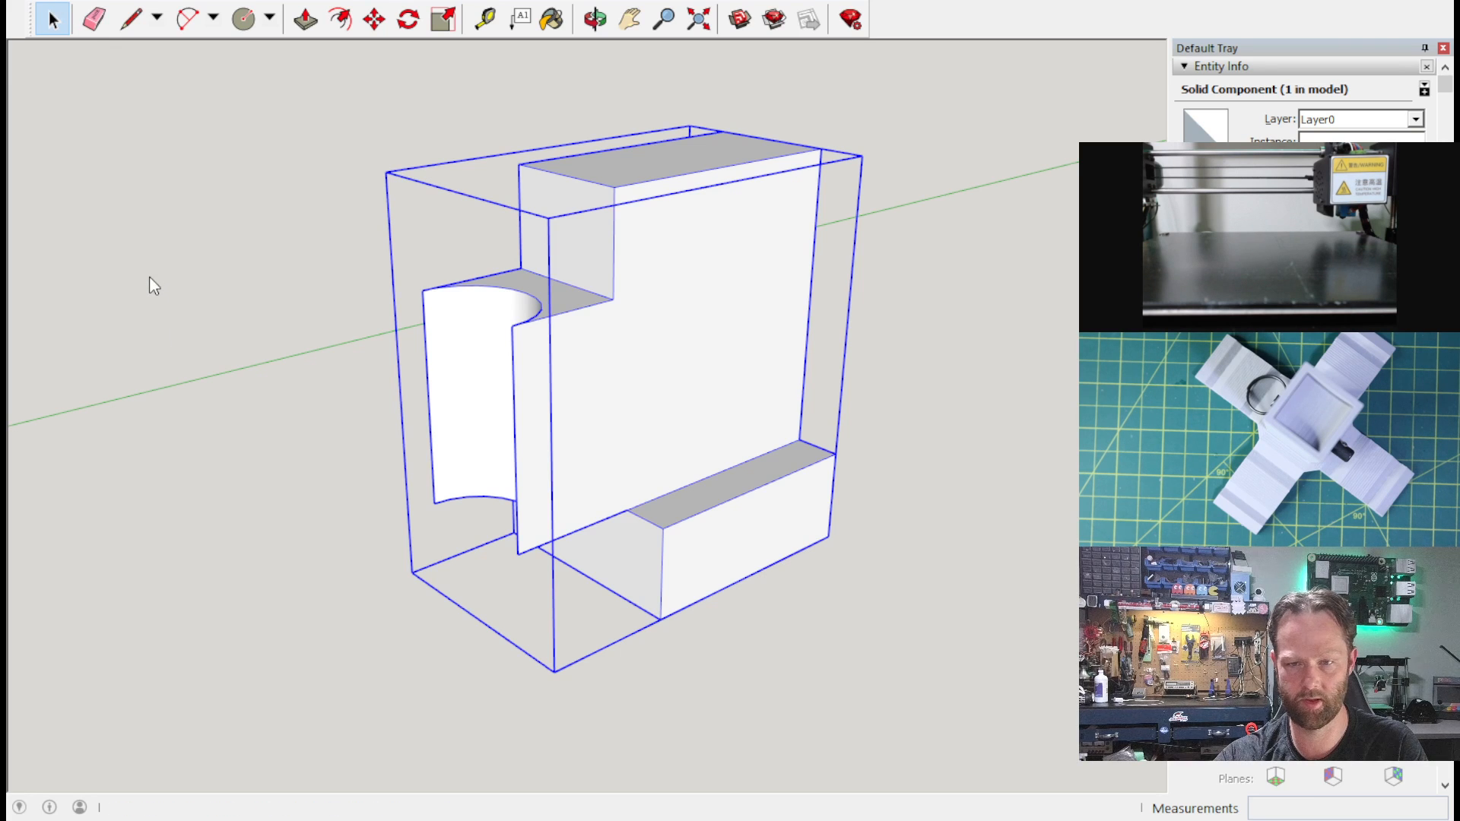
click(418, 320)
Step: Move the shim about 47 mm out of the block's bolt slot into the open space beside it
middle_drag(540, 391, 326, 287)
scroll(1312, 103, down, 2)
middle_drag(1034, 163, 779, 314)
scroll(705, 390, down, 5)
middle_drag(704, 390, 537, 569)
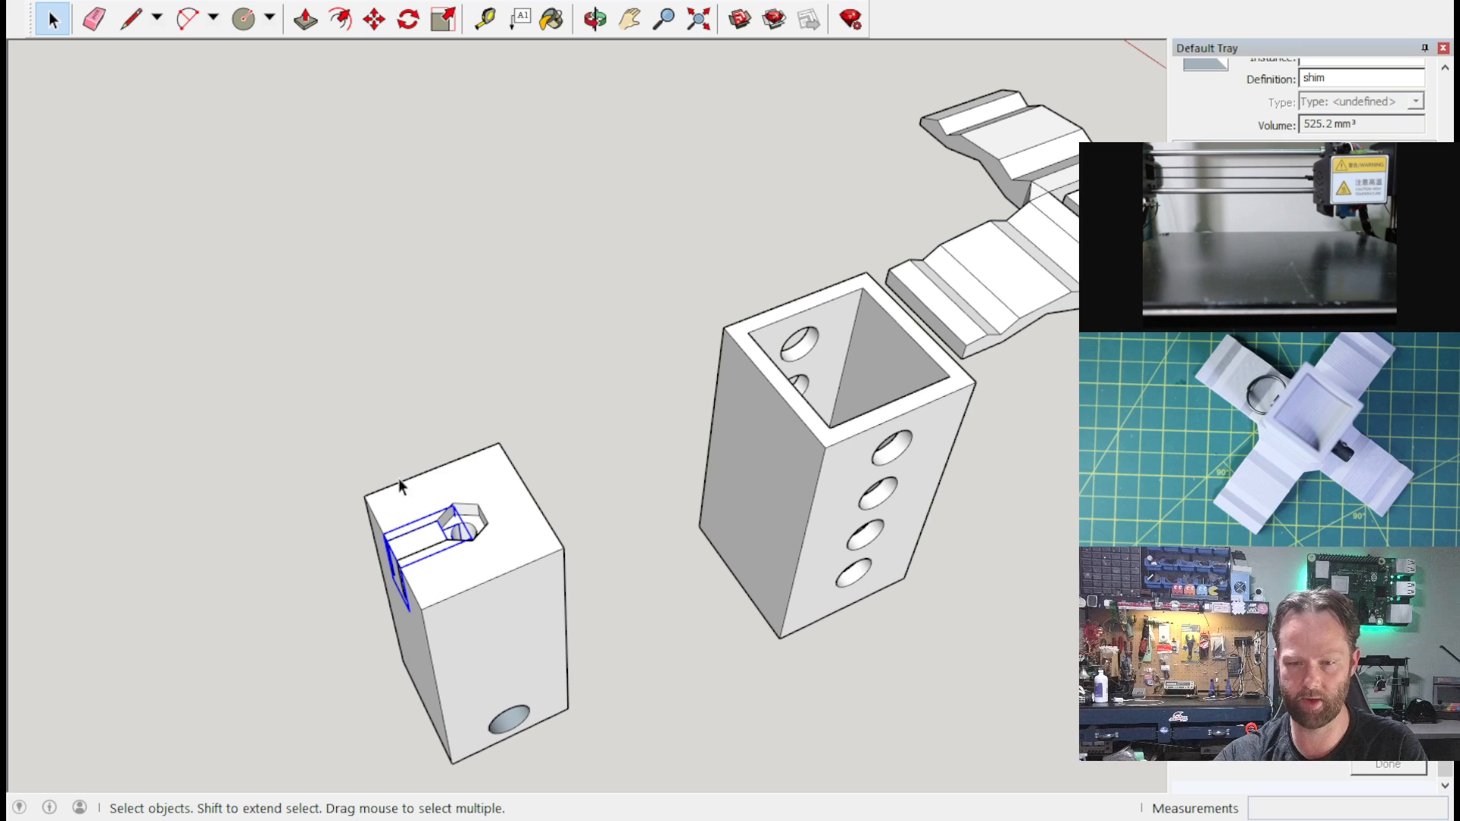
middle_drag(466, 563, 516, 325)
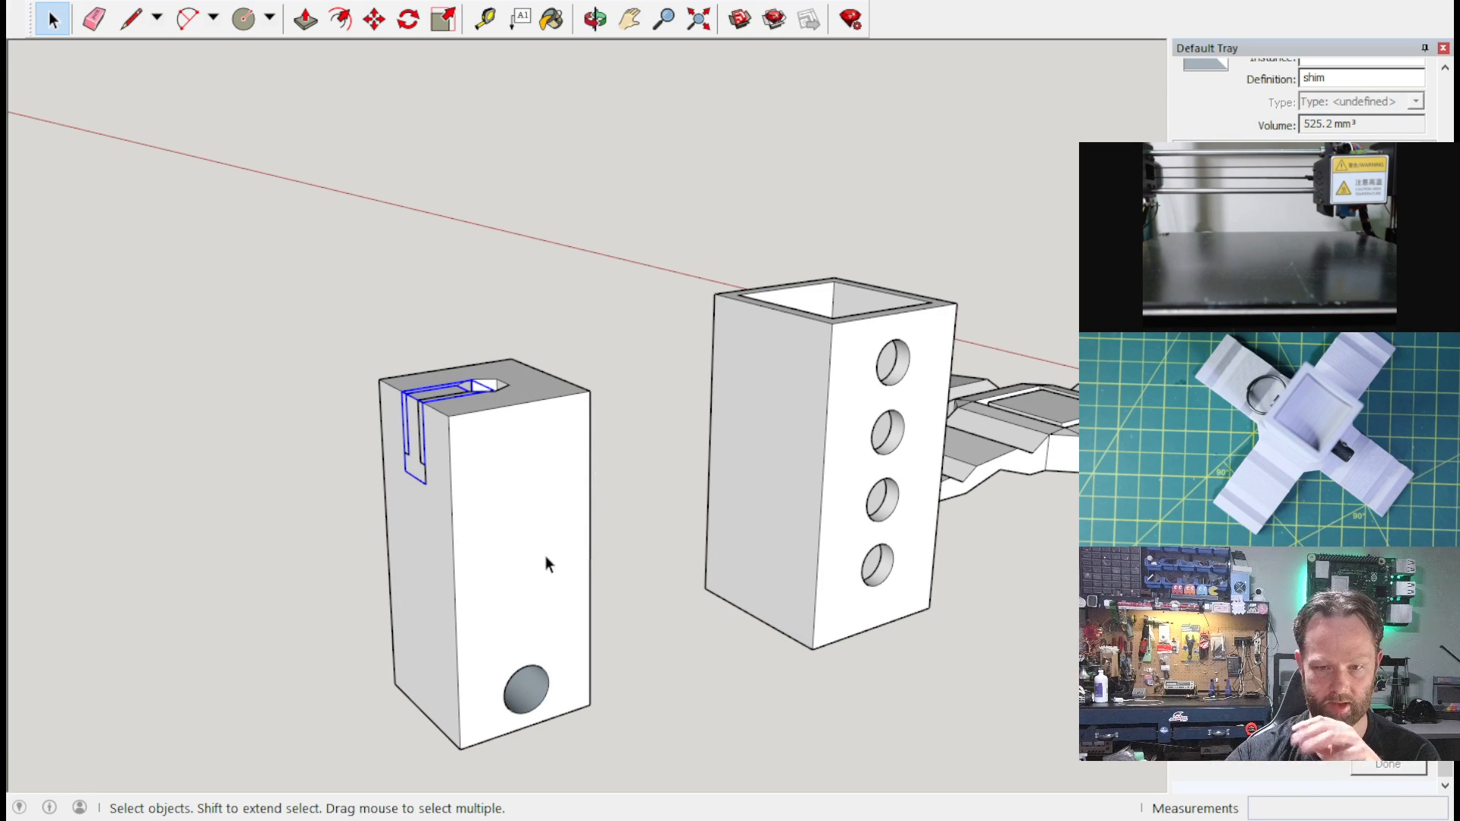
scroll(1058, 254, down, 3)
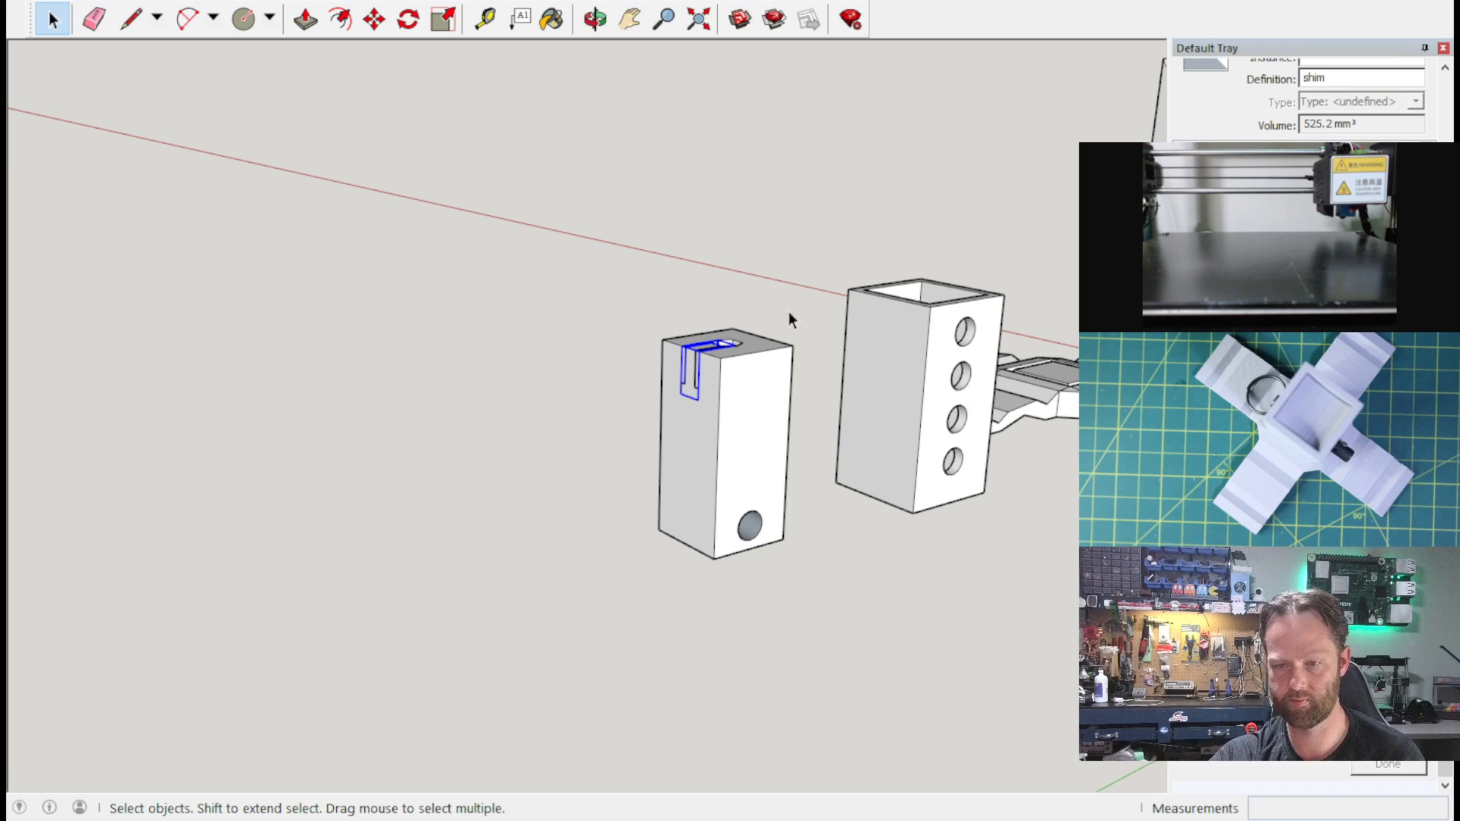
mouse_move(836, 439)
middle_down()
mouse_move(809, 423)
mouse_move(753, 512)
middle_up()
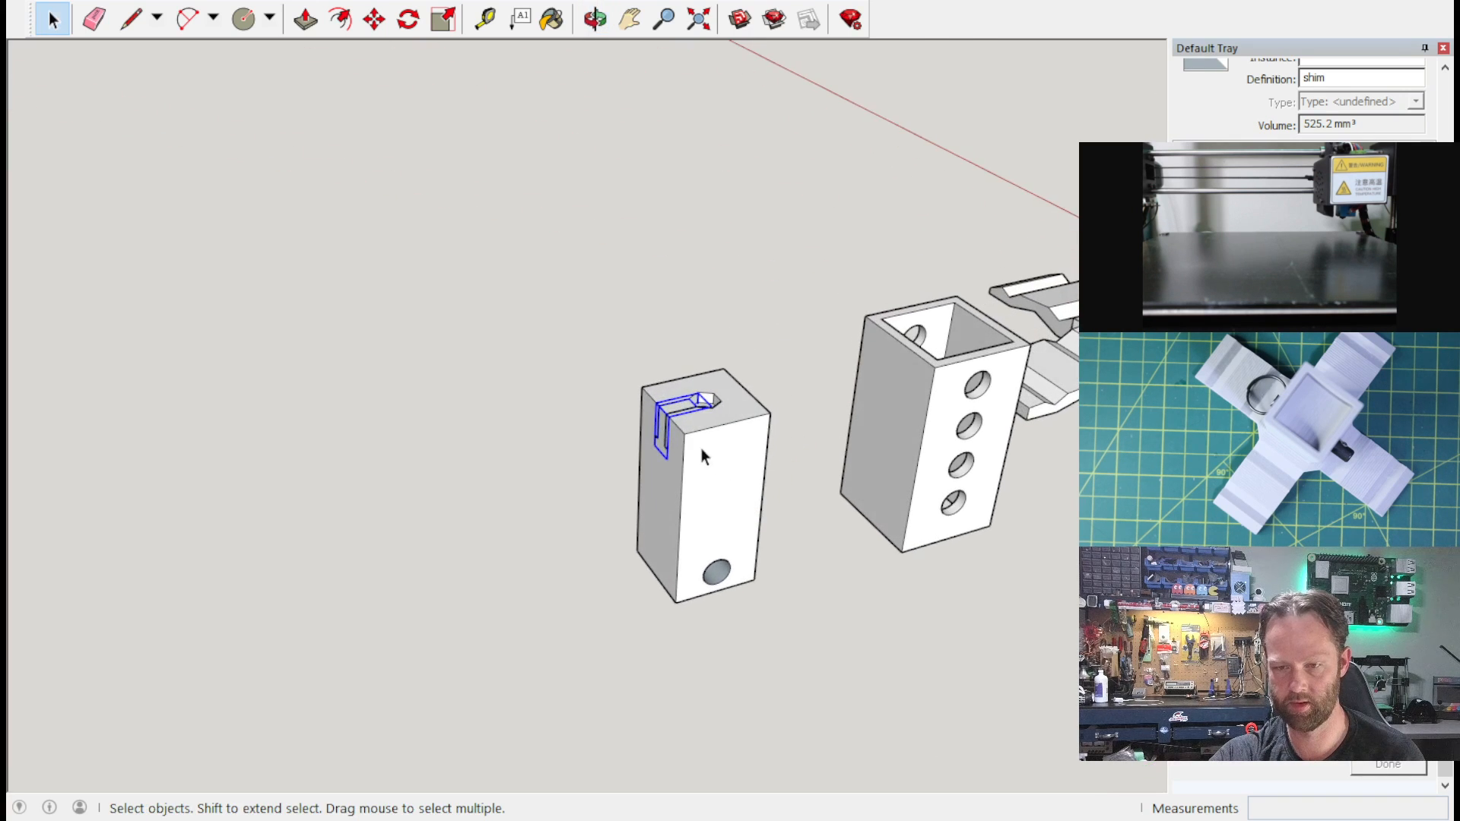
key(e)
key(space)
key(m)
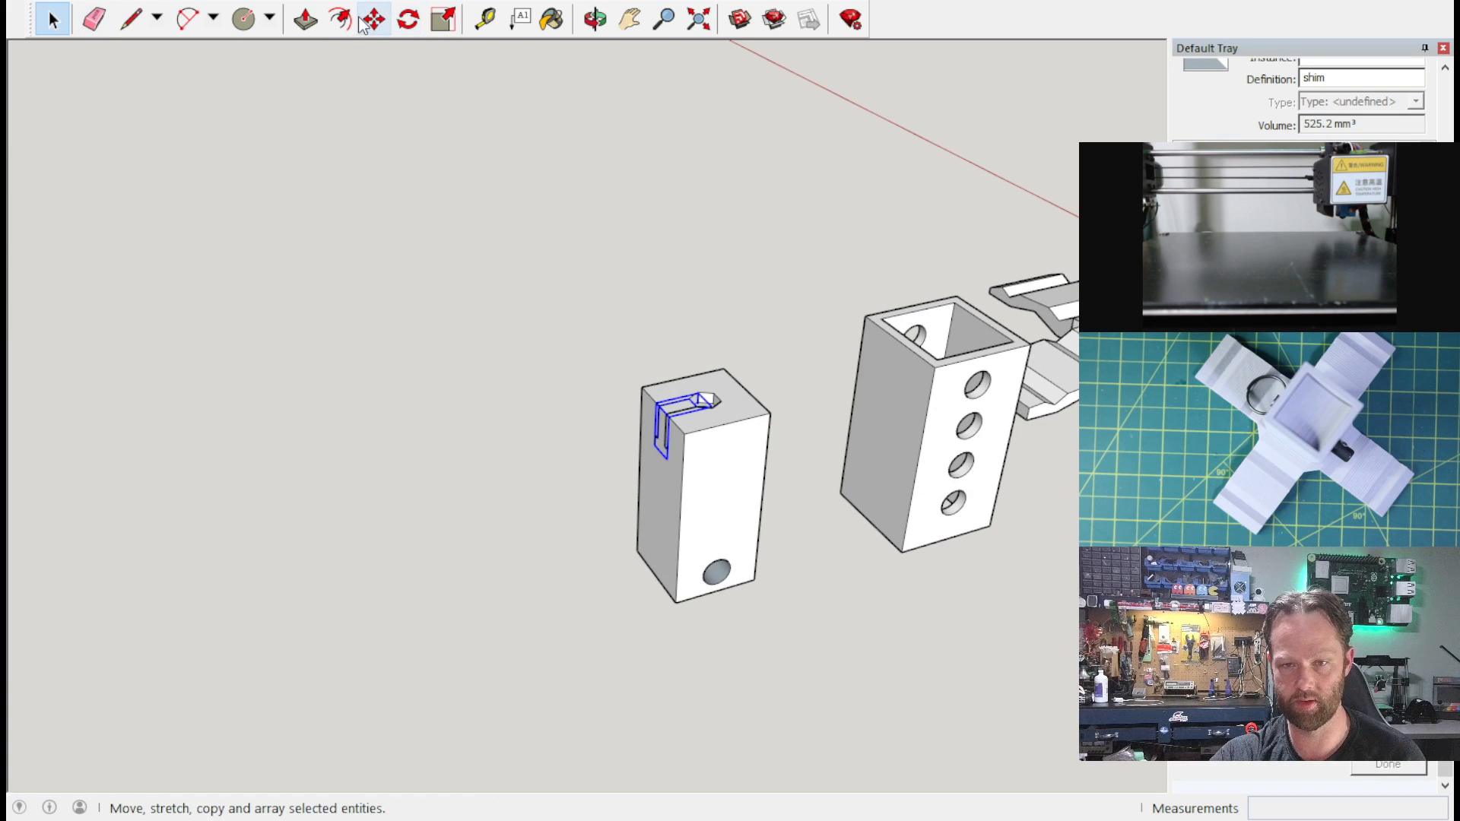
key(q)
key(m)
click(660, 439)
click(478, 462)
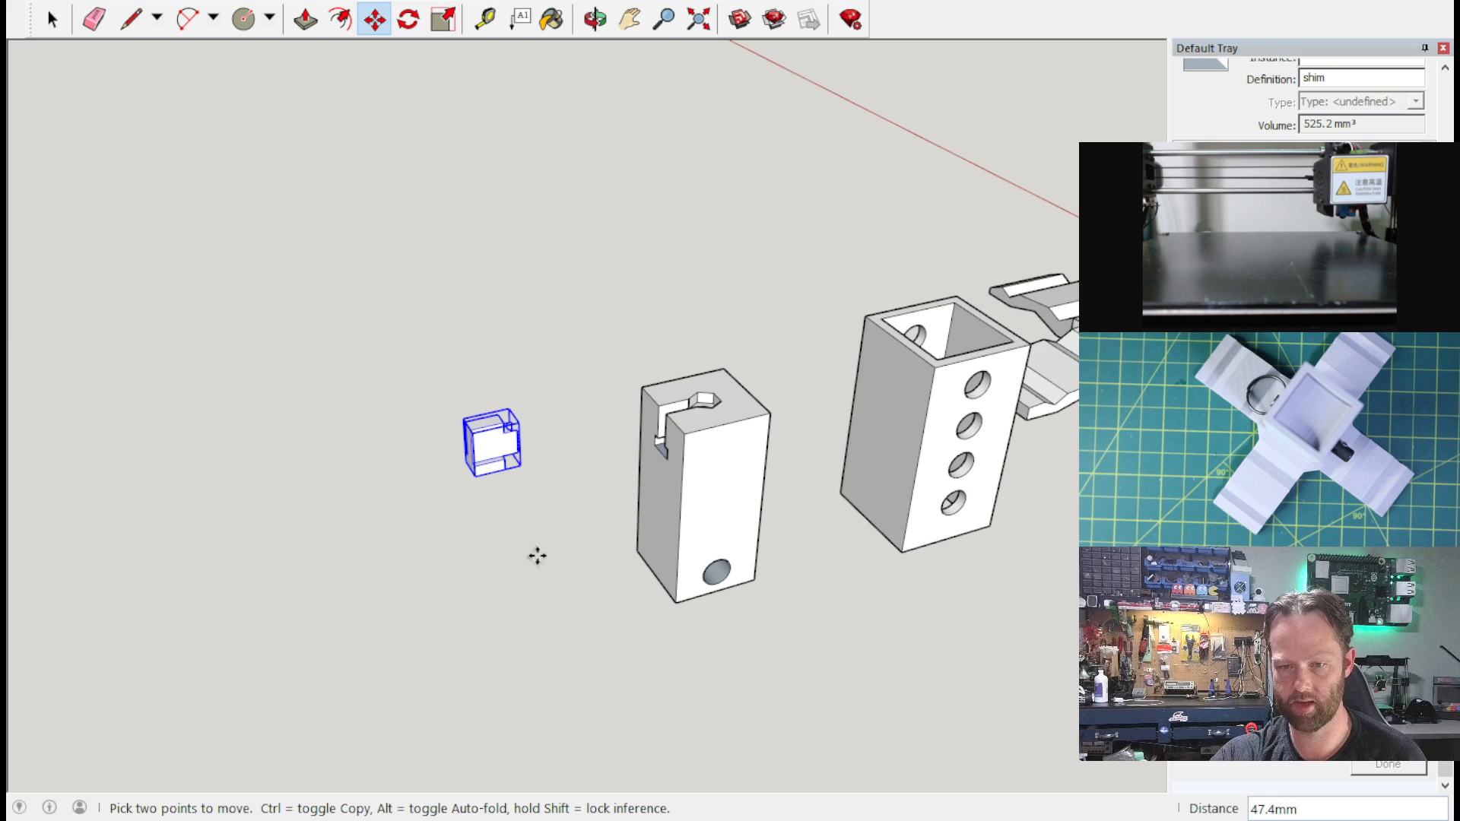
click(561, 558)
text(0.1)
key(Return)
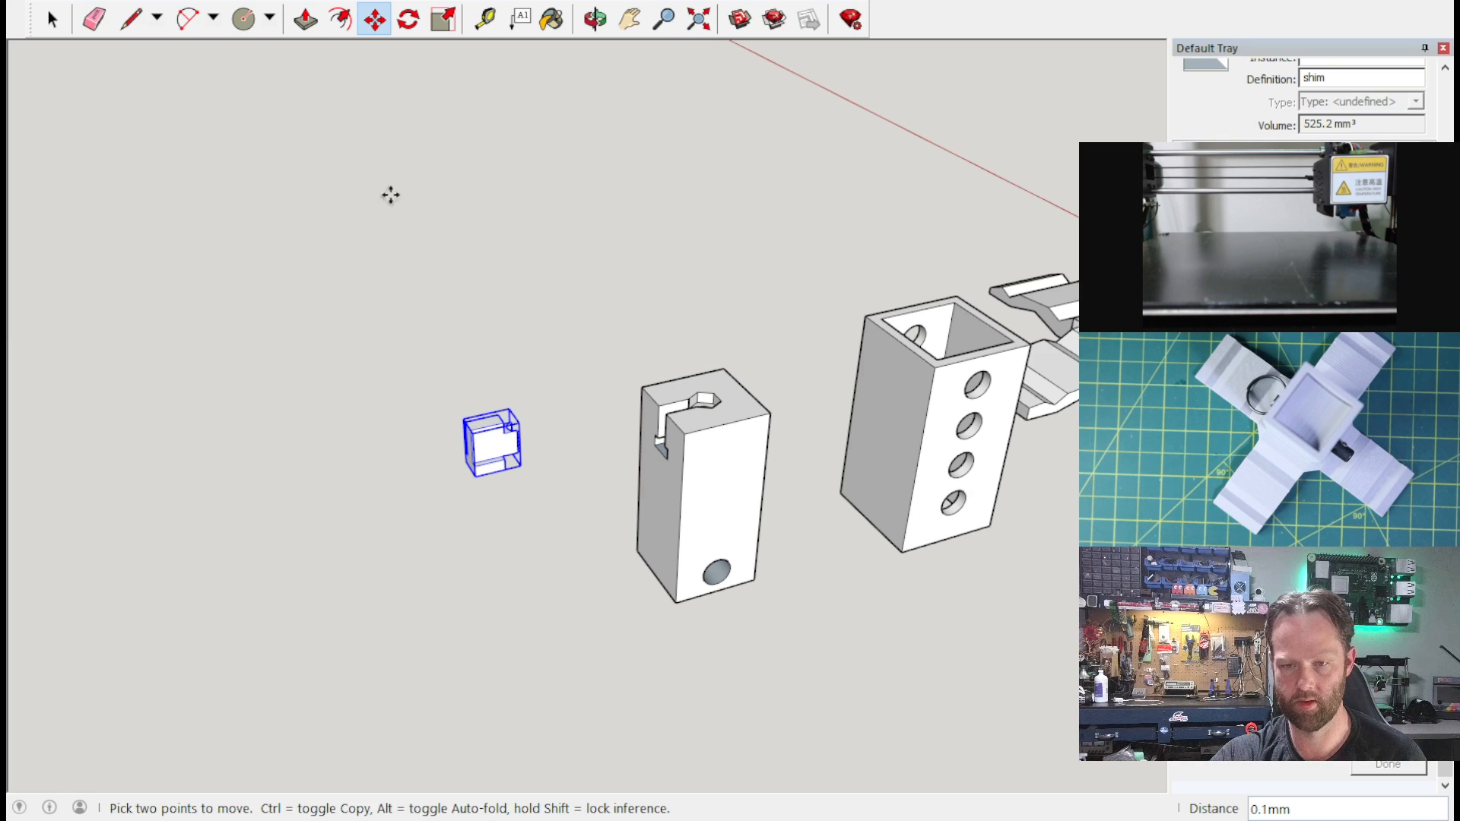
Step: Select the slotted block, the shim and the outer tube in turn to check each one's component definition
click(52, 19)
middle_drag(835, 609, 733, 642)
click(639, 426)
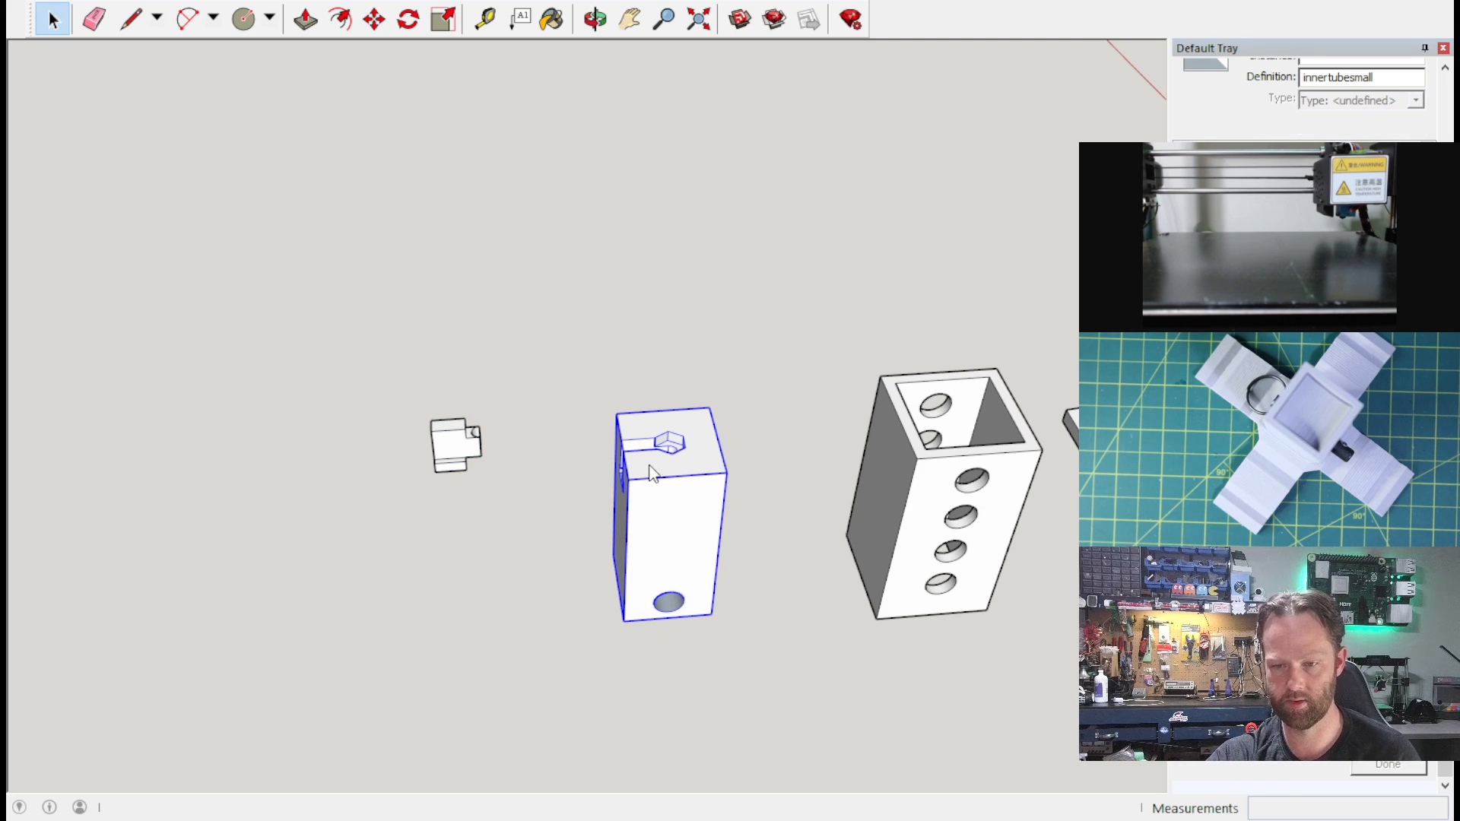
click(609, 350)
click(620, 395)
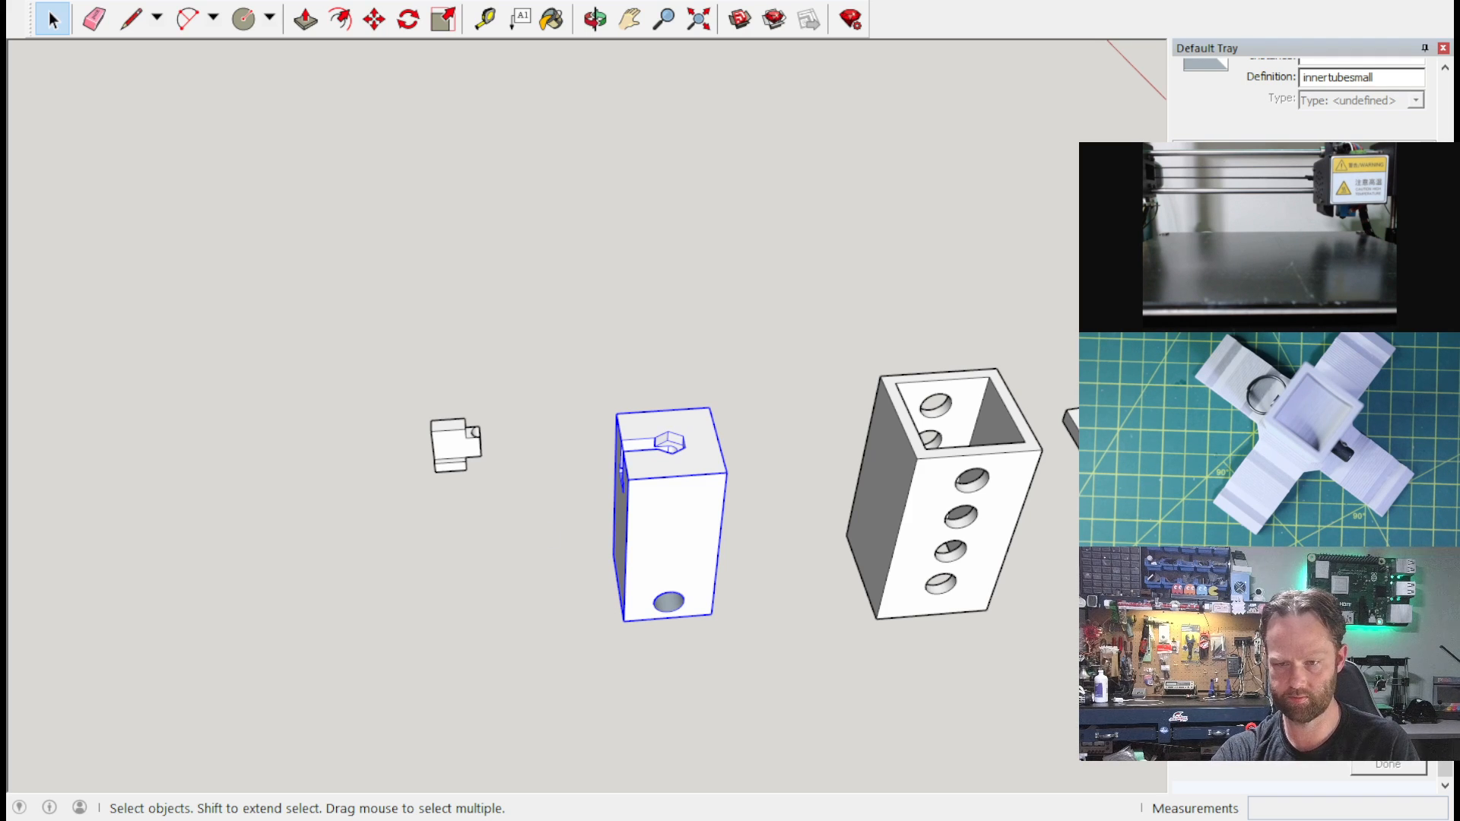
drag(502, 492, 398, 408)
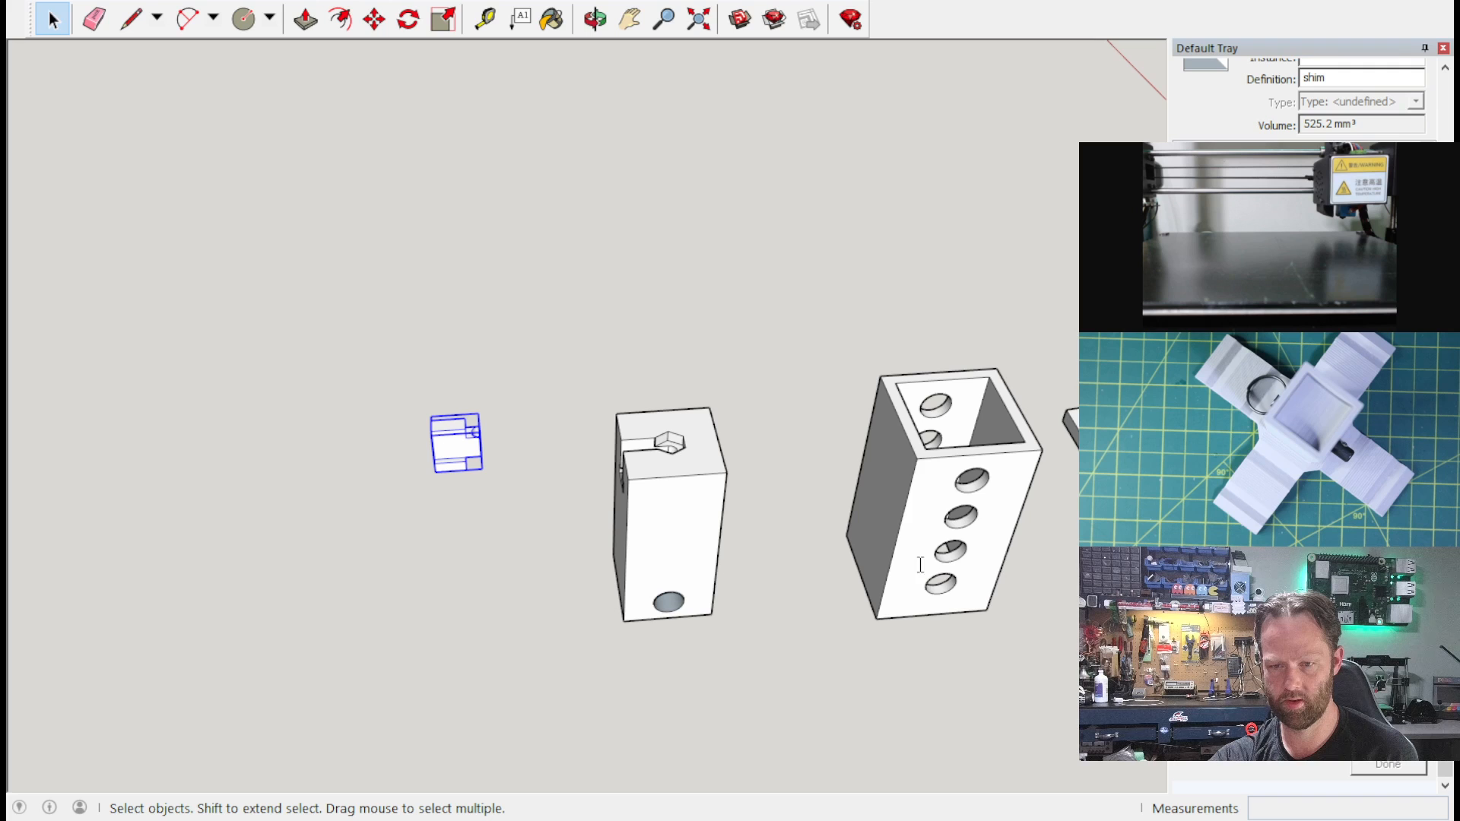
click(750, 707)
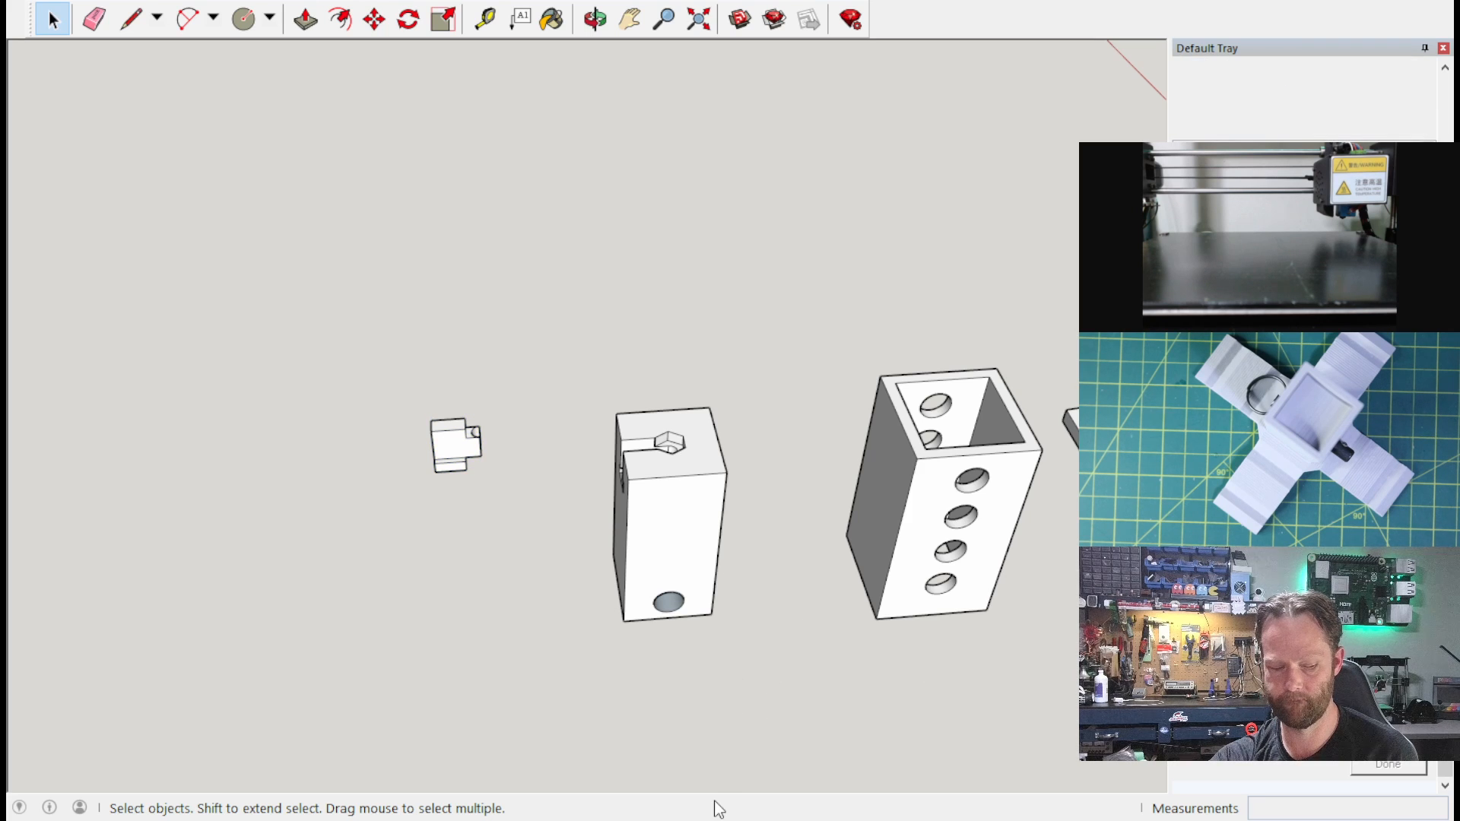
middle_drag(1060, 630, 905, 643)
drag(1045, 762, 819, 373)
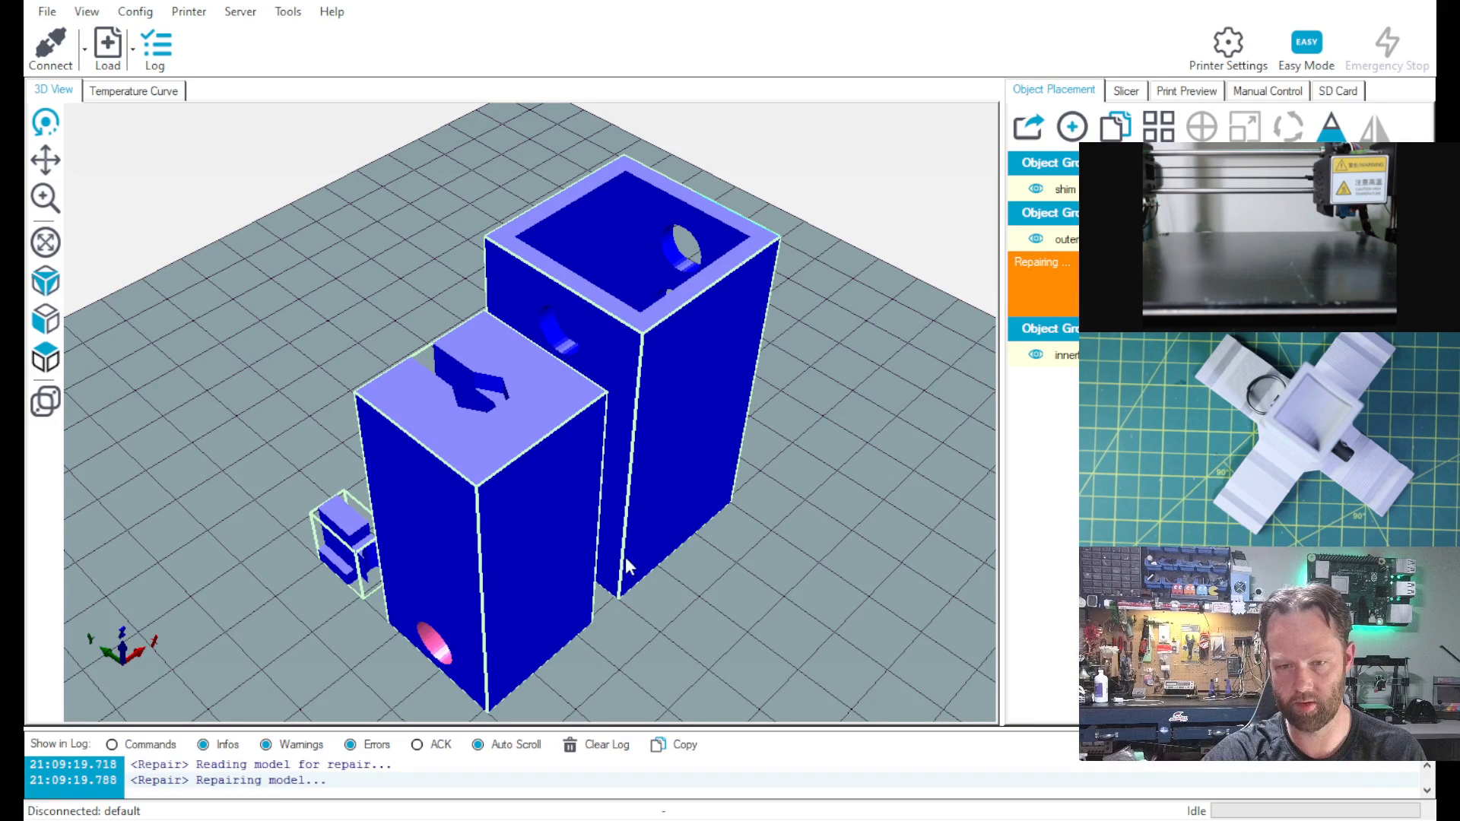
Step: Slice the shim, outer tube and upright inner tube with CuraEngine and examine the bolt slot in the preview
drag(500, 486, 767, 473)
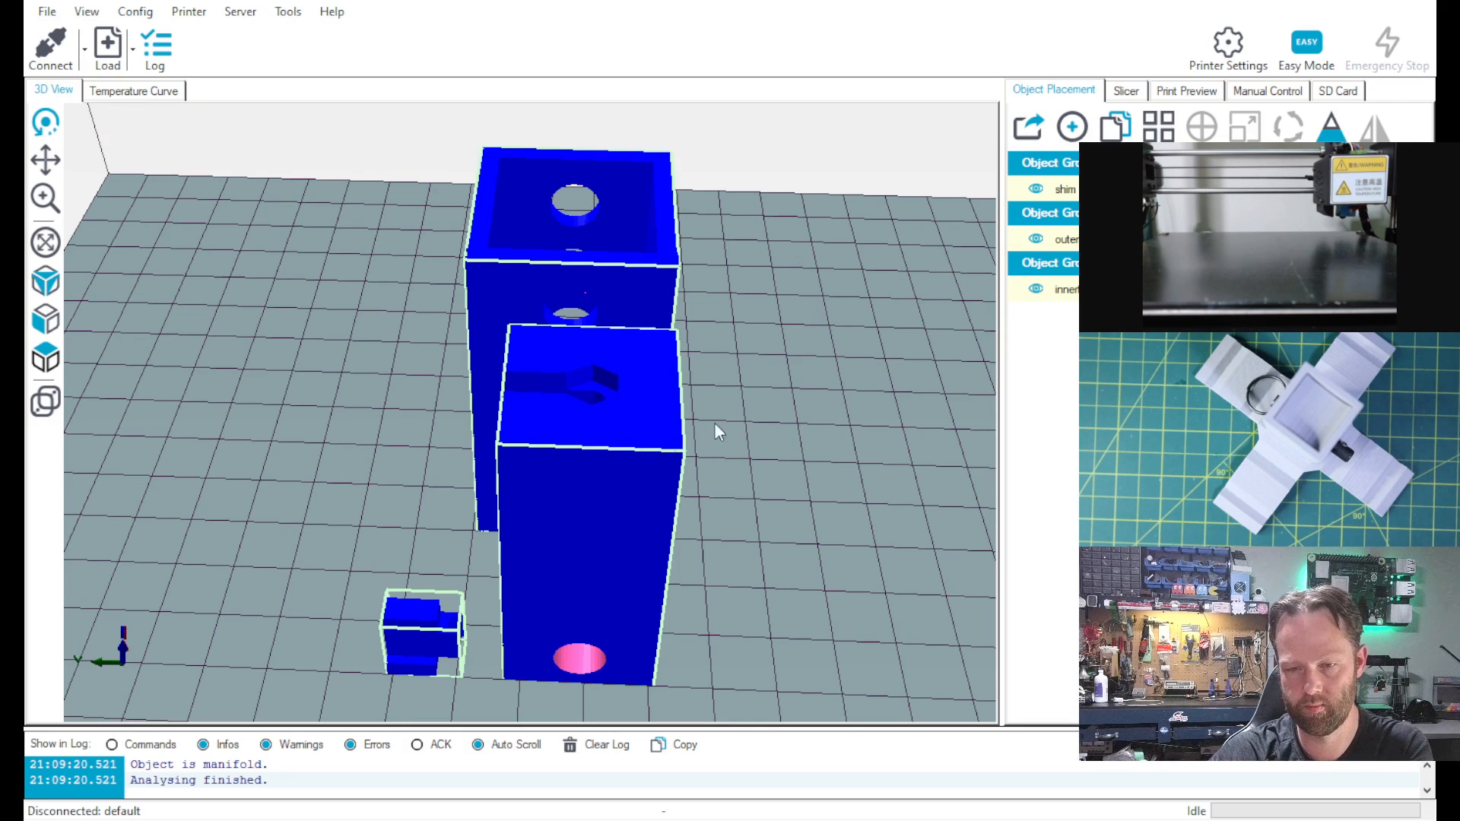
drag(669, 388, 936, 301)
click(1128, 91)
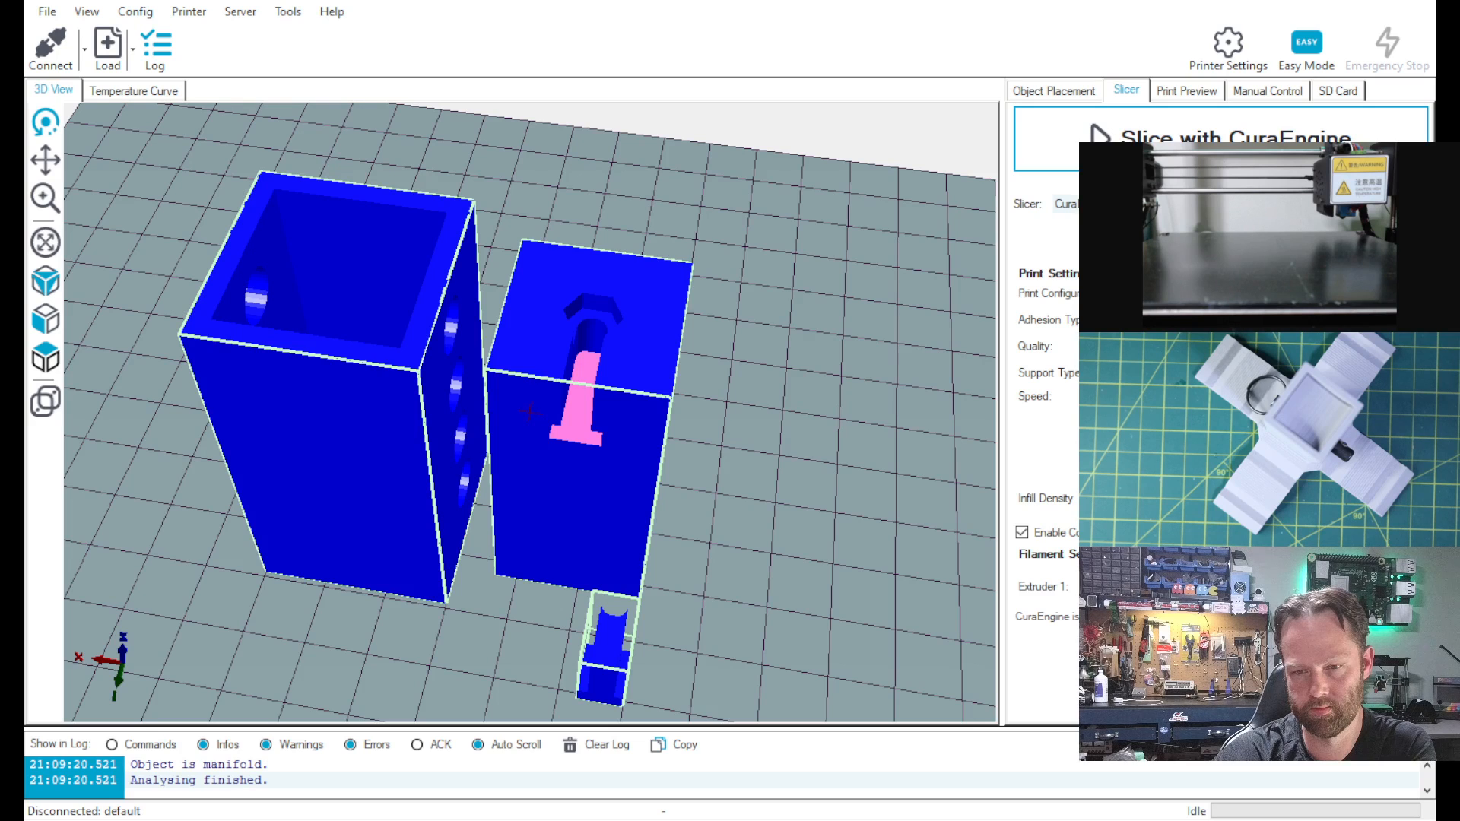
click(1220, 138)
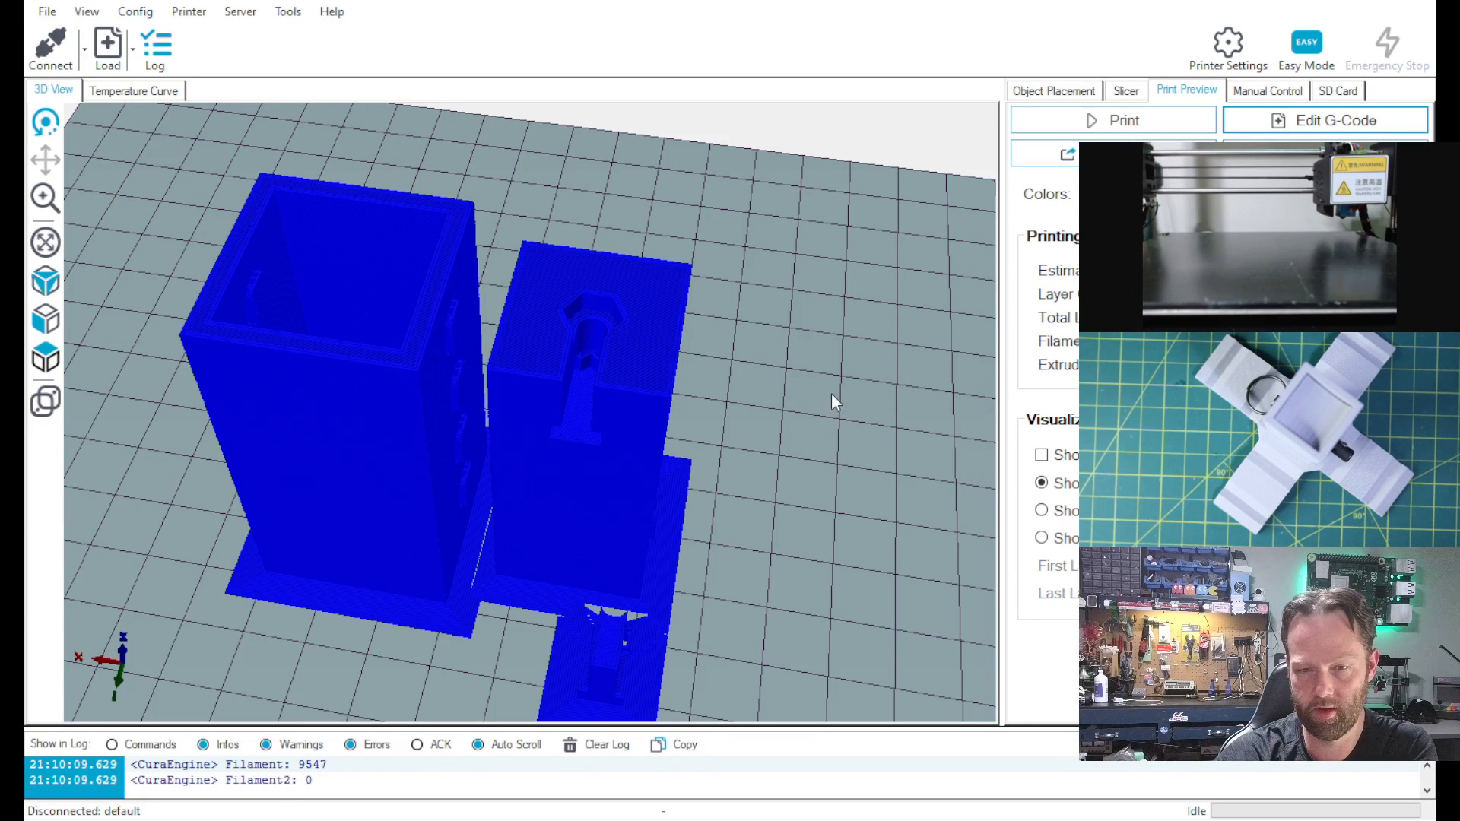
drag(644, 394, 570, 422)
scroll(598, 385, up, 6)
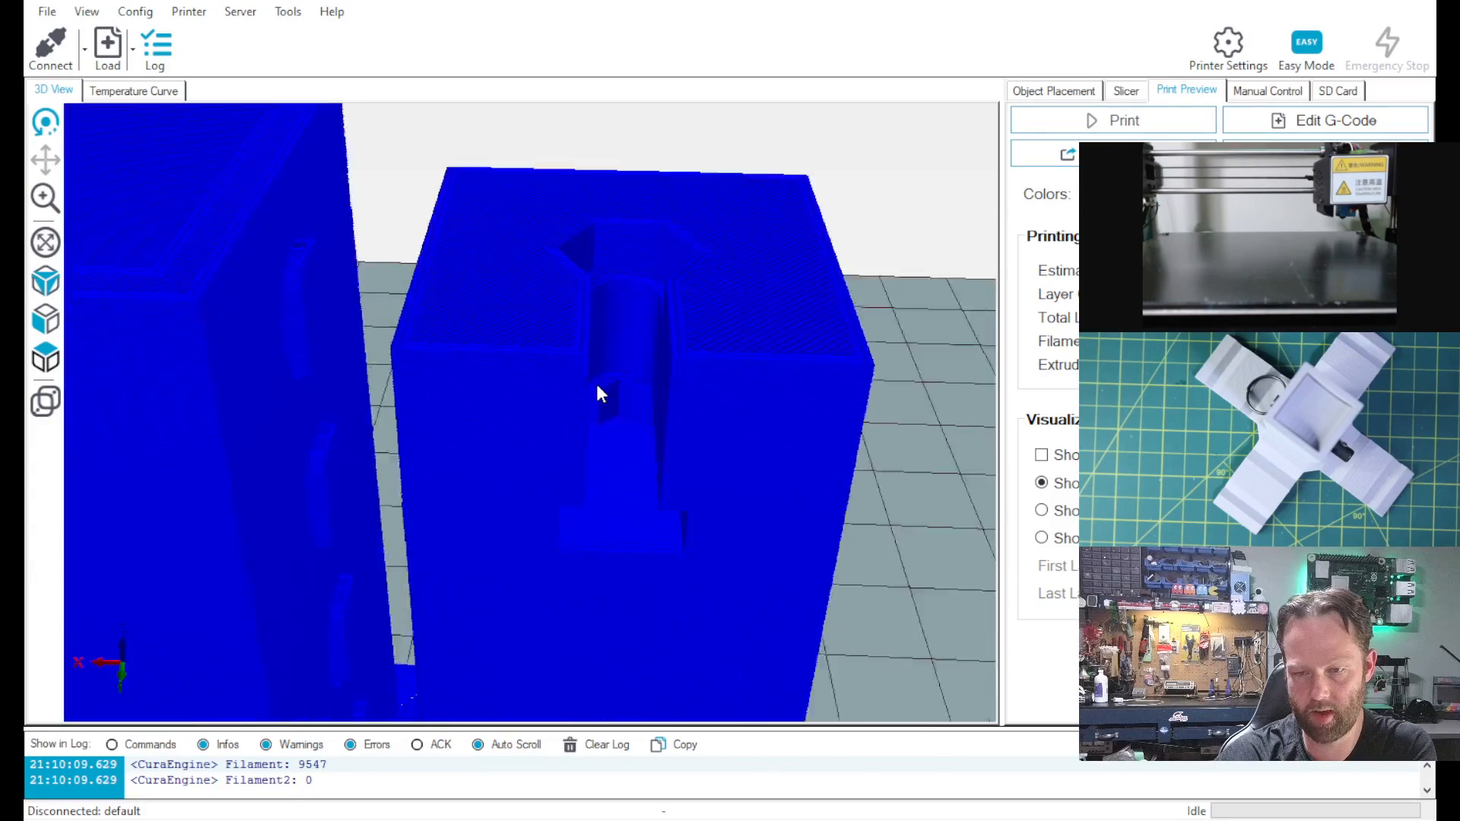
scroll(607, 380, down, 4)
mouse_move(672, 381)
mouse_down()
mouse_move(672, 437)
mouse_move(598, 536)
mouse_move(572, 482)
mouse_move(680, 294)
mouse_move(650, 295)
mouse_move(639, 335)
mouse_move(678, 335)
mouse_move(661, 380)
mouse_up()
scroll(620, 414, down, 5)
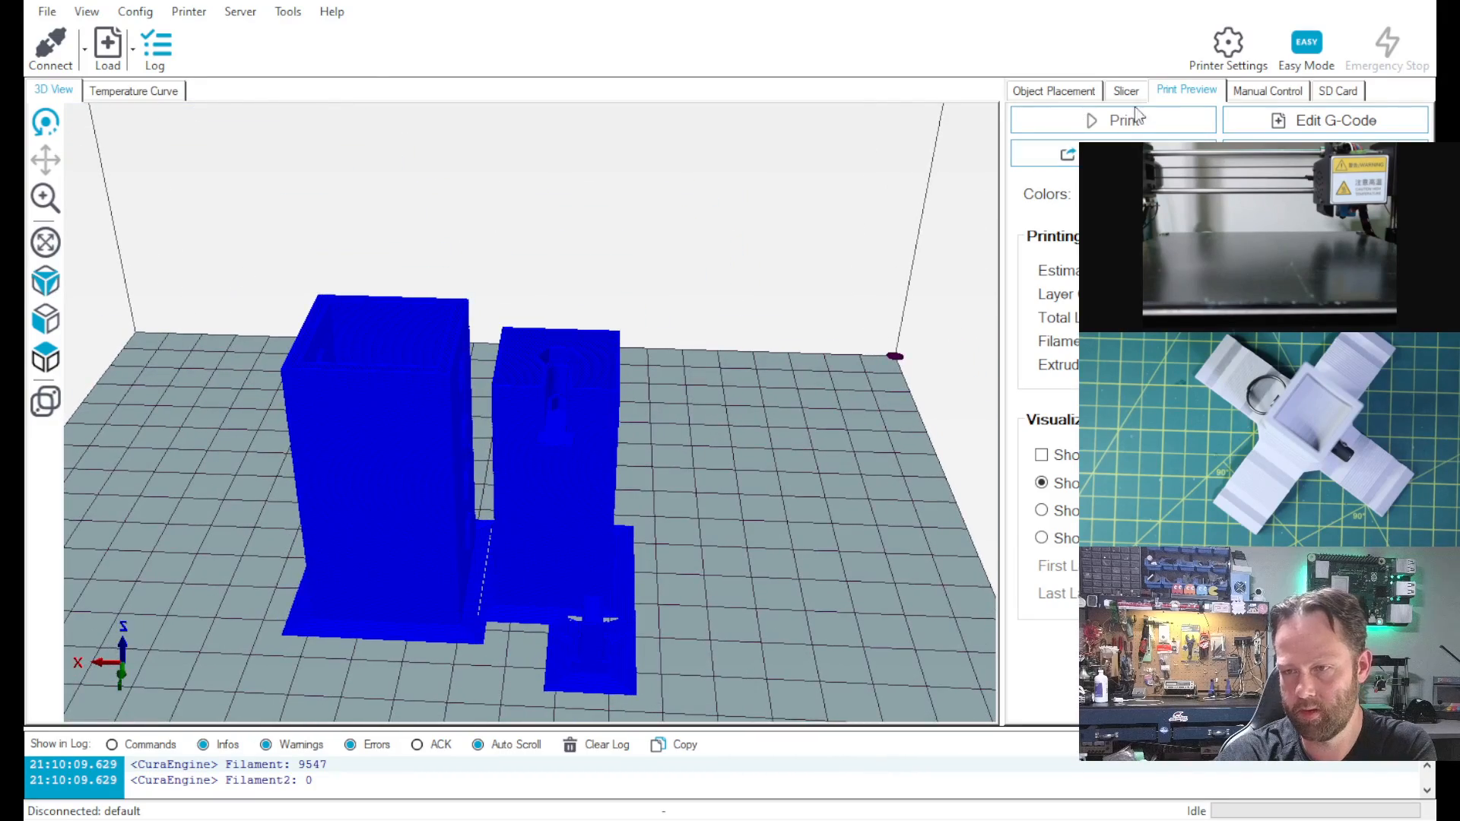
Step: Rotate the inner tube 90 degrees about X so it lies flat on the bed
click(1126, 91)
drag(870, 425, 718, 459)
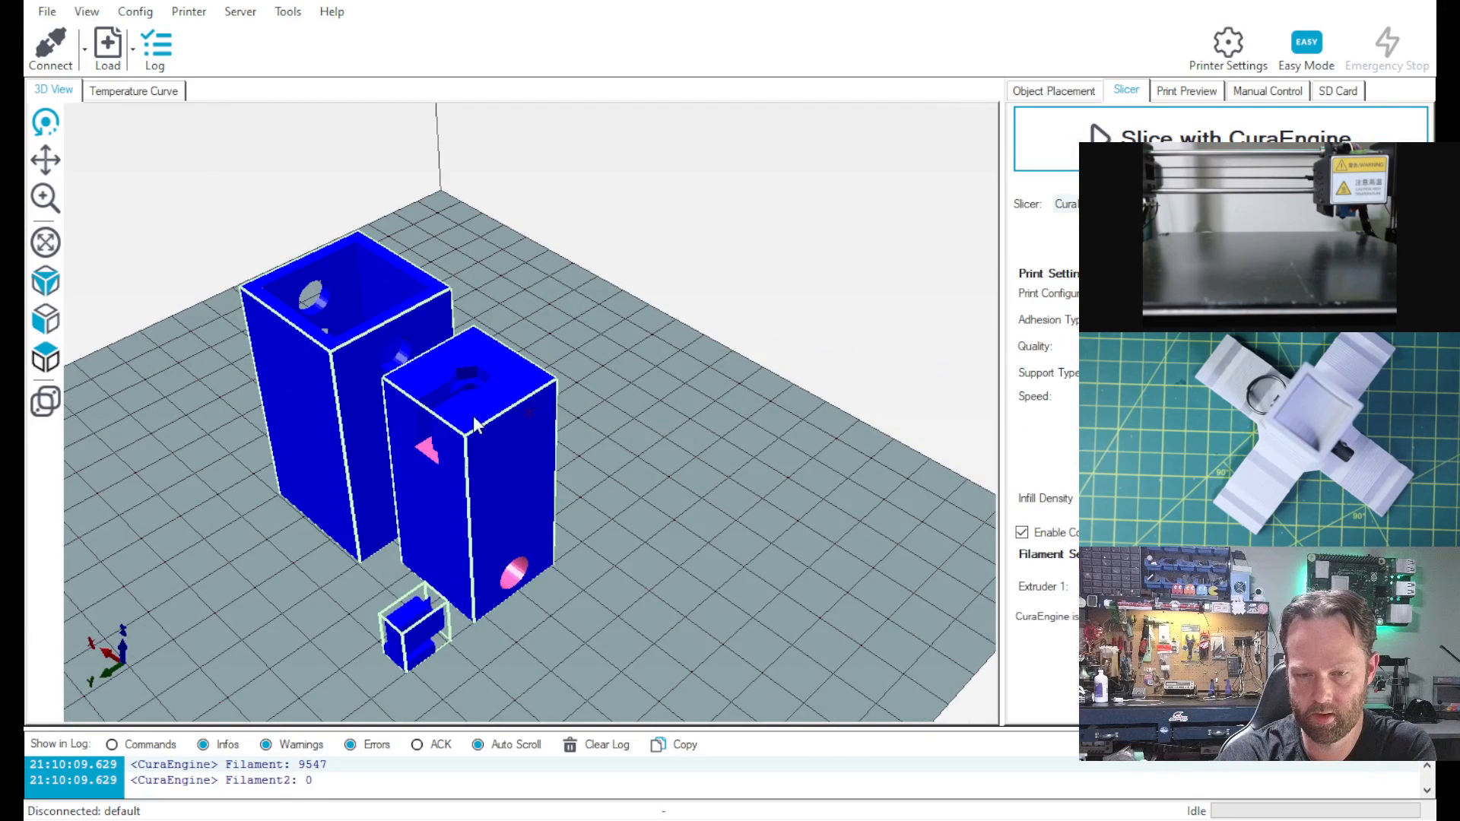
click(1073, 93)
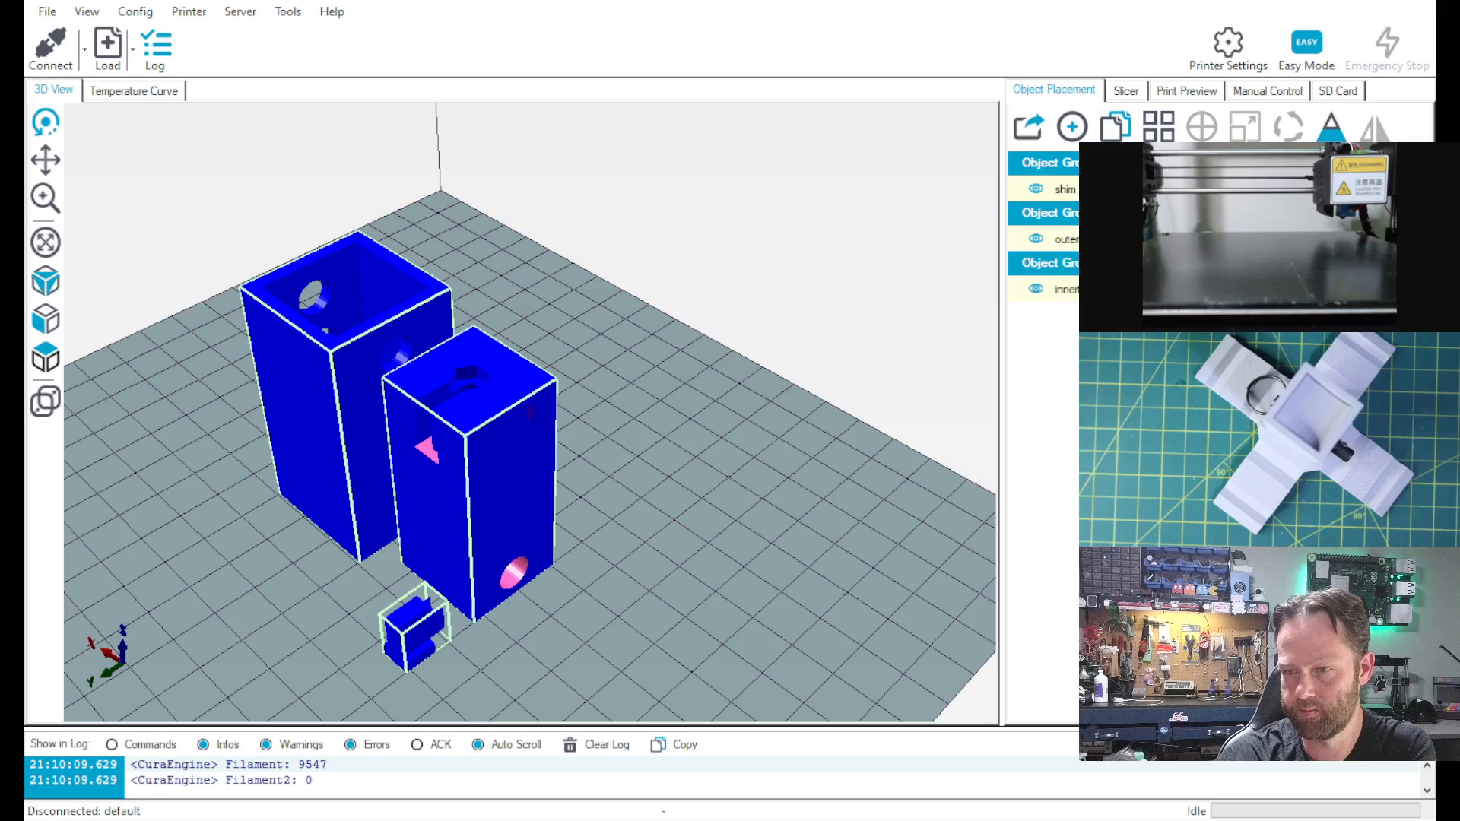
click(1065, 239)
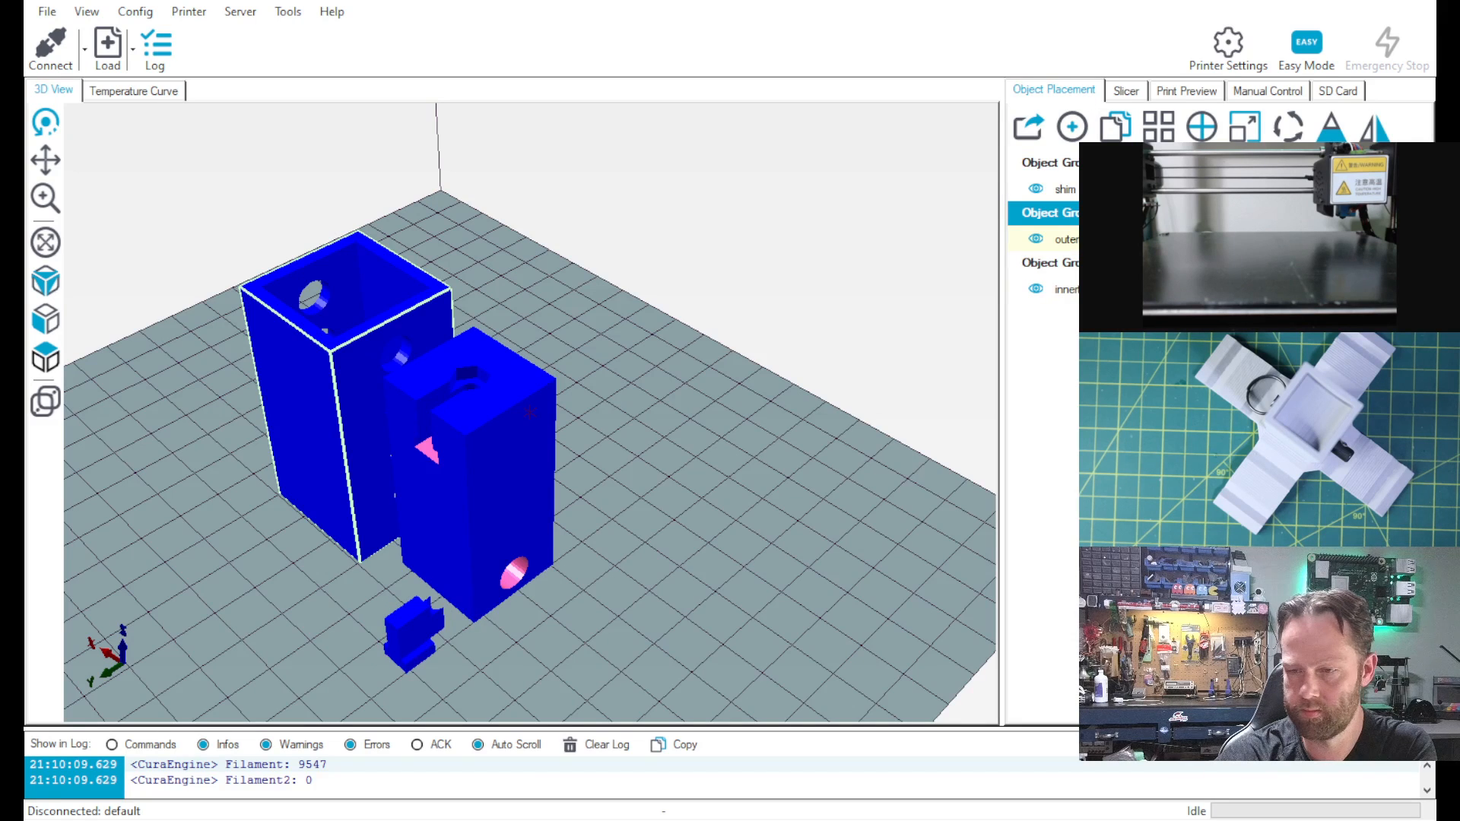
click(1064, 289)
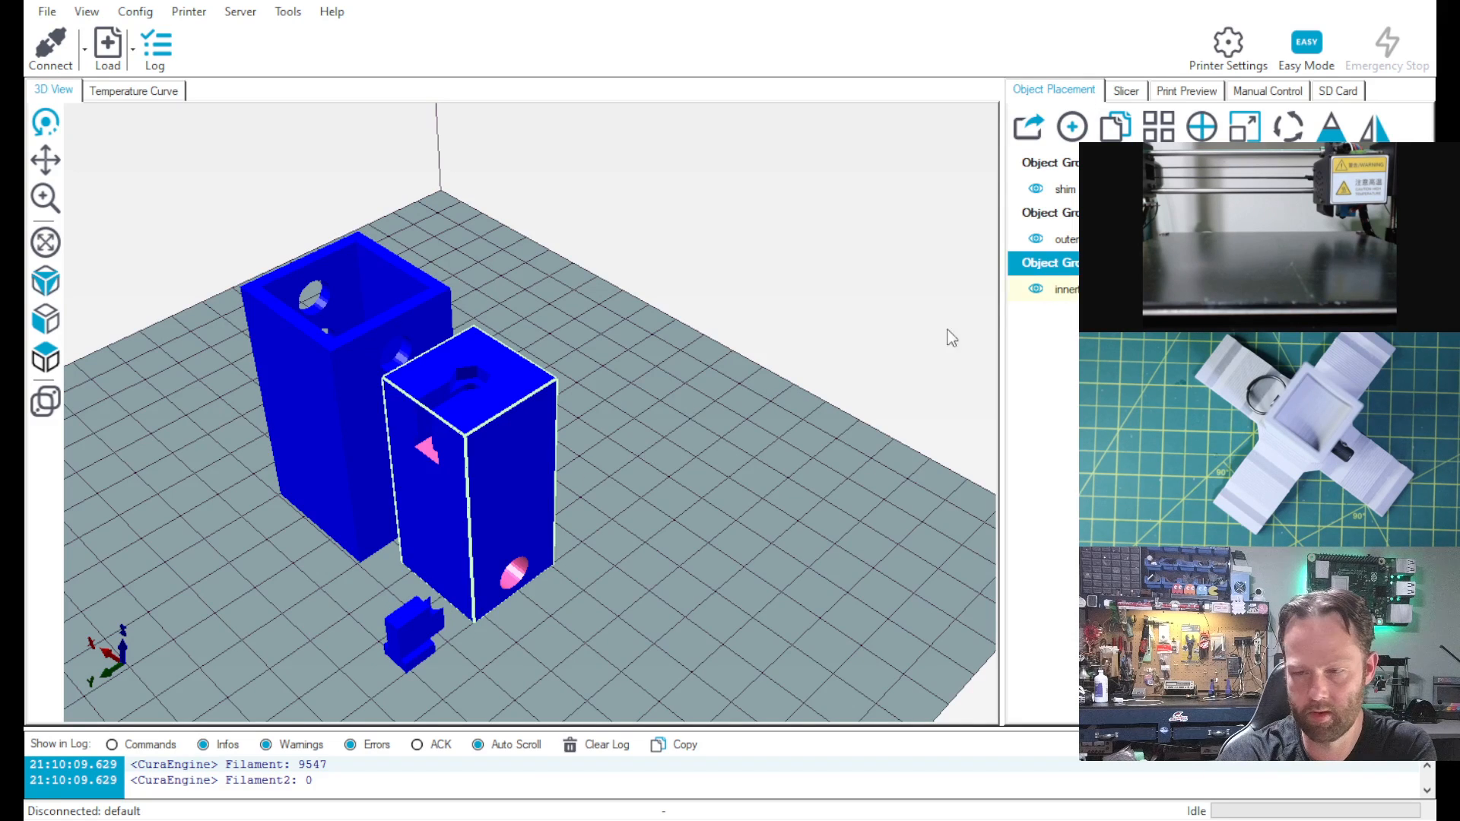
click(1291, 131)
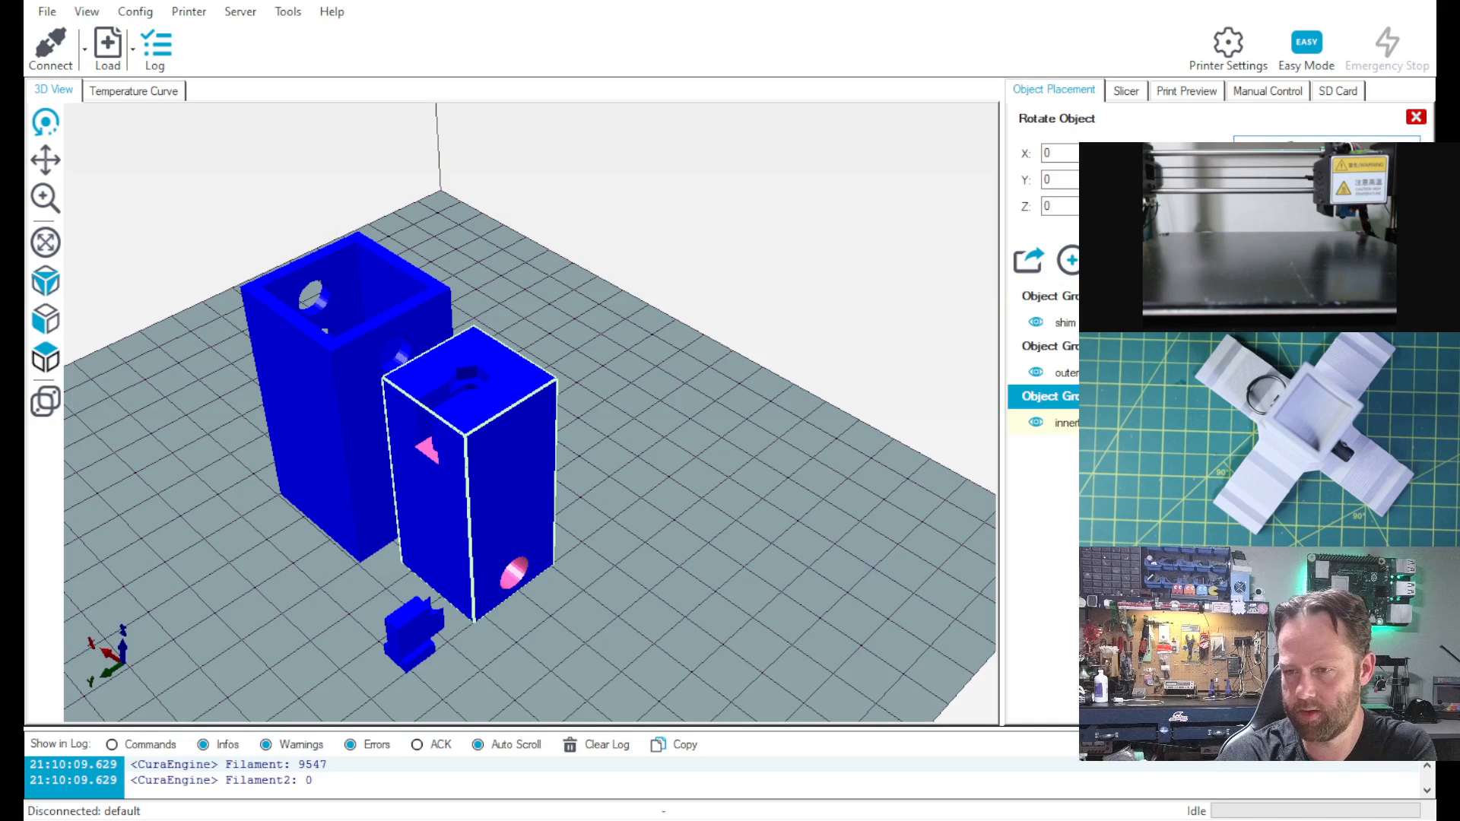
text(90)
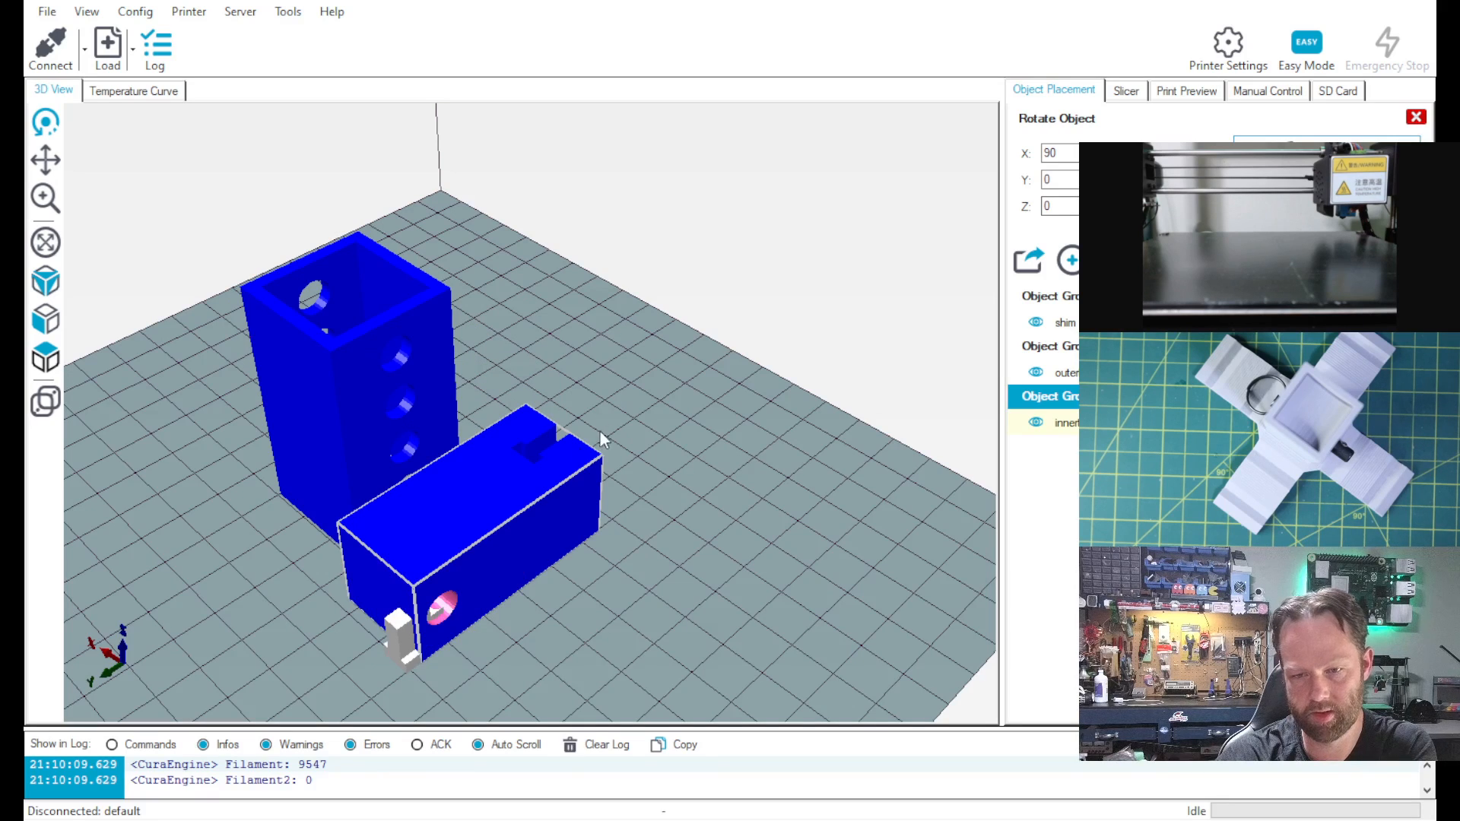
Step: Move the laid-down inner tube clear of the shim to the bed's back corner, behind the outer tube
right_drag(481, 515, 551, 507)
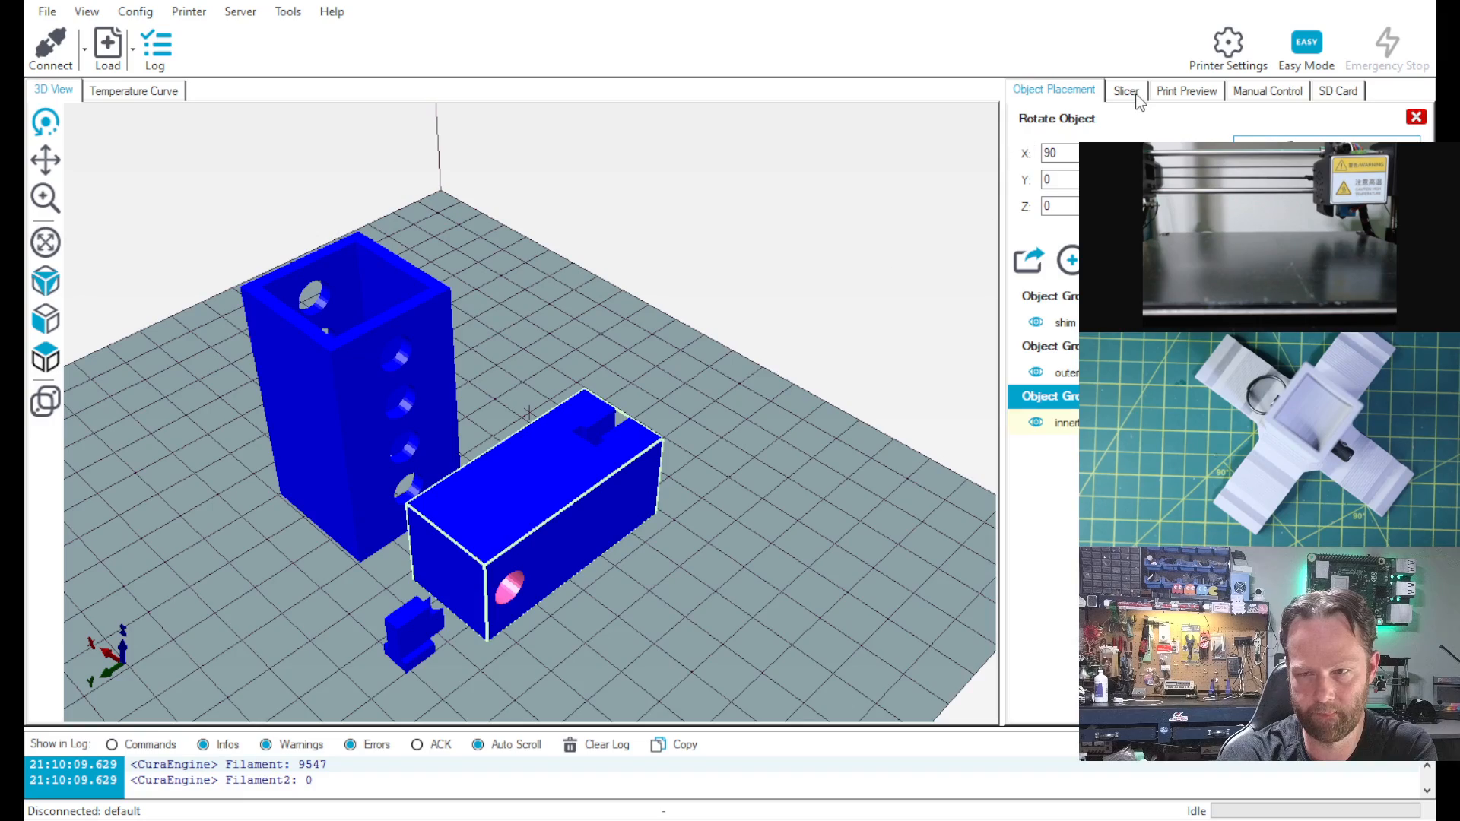
drag(641, 454, 182, 476)
click(749, 376)
right_drag(749, 369, 806, 381)
right_drag(476, 441, 795, 210)
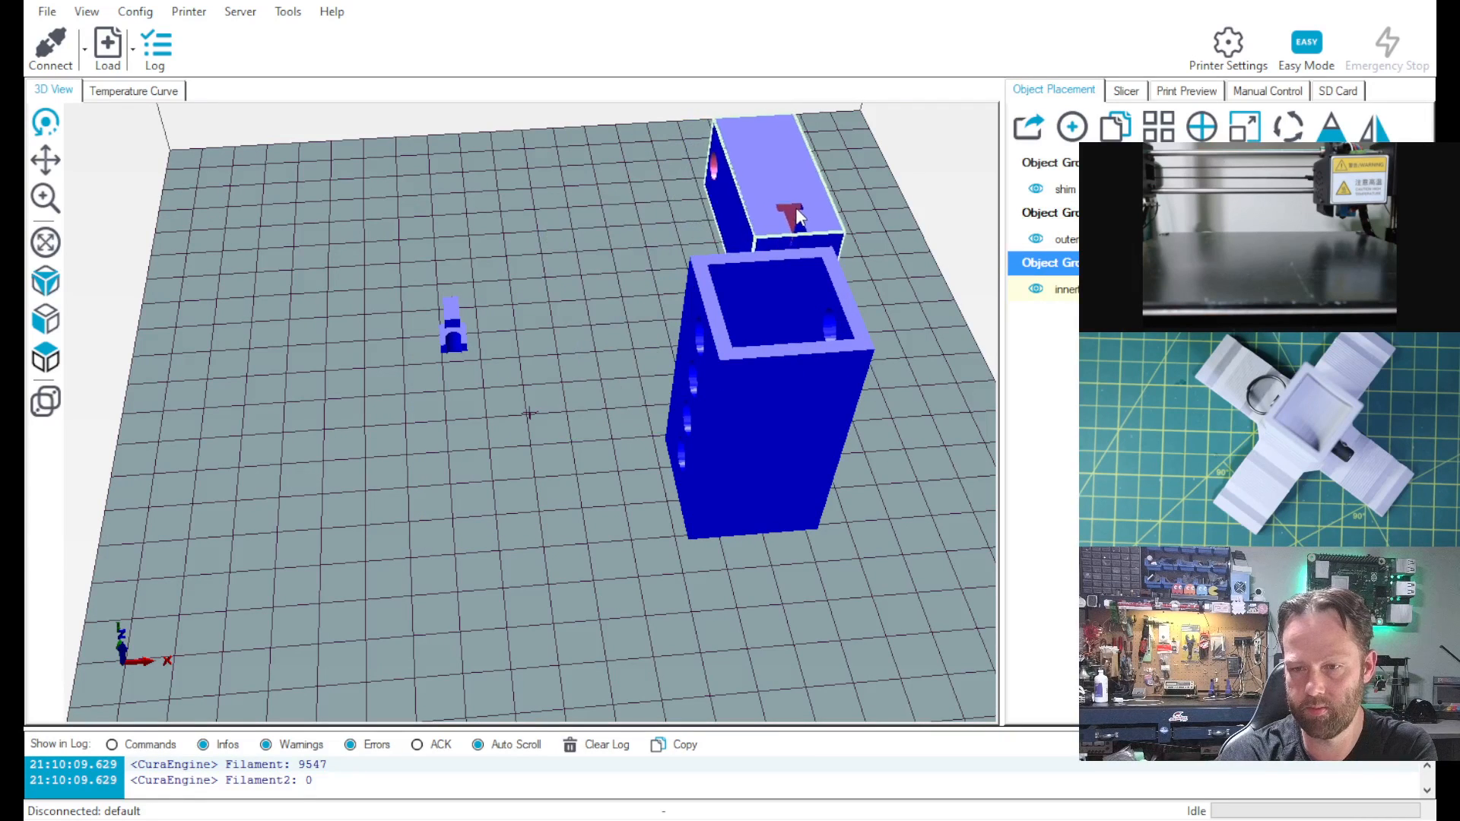
Step: Place the outer tube next to the laid-down inner tube and the shim just in front of the outer tube
right_drag(684, 319, 595, 90)
right_drag(742, 163, 762, 216)
right_drag(450, 347, 667, 323)
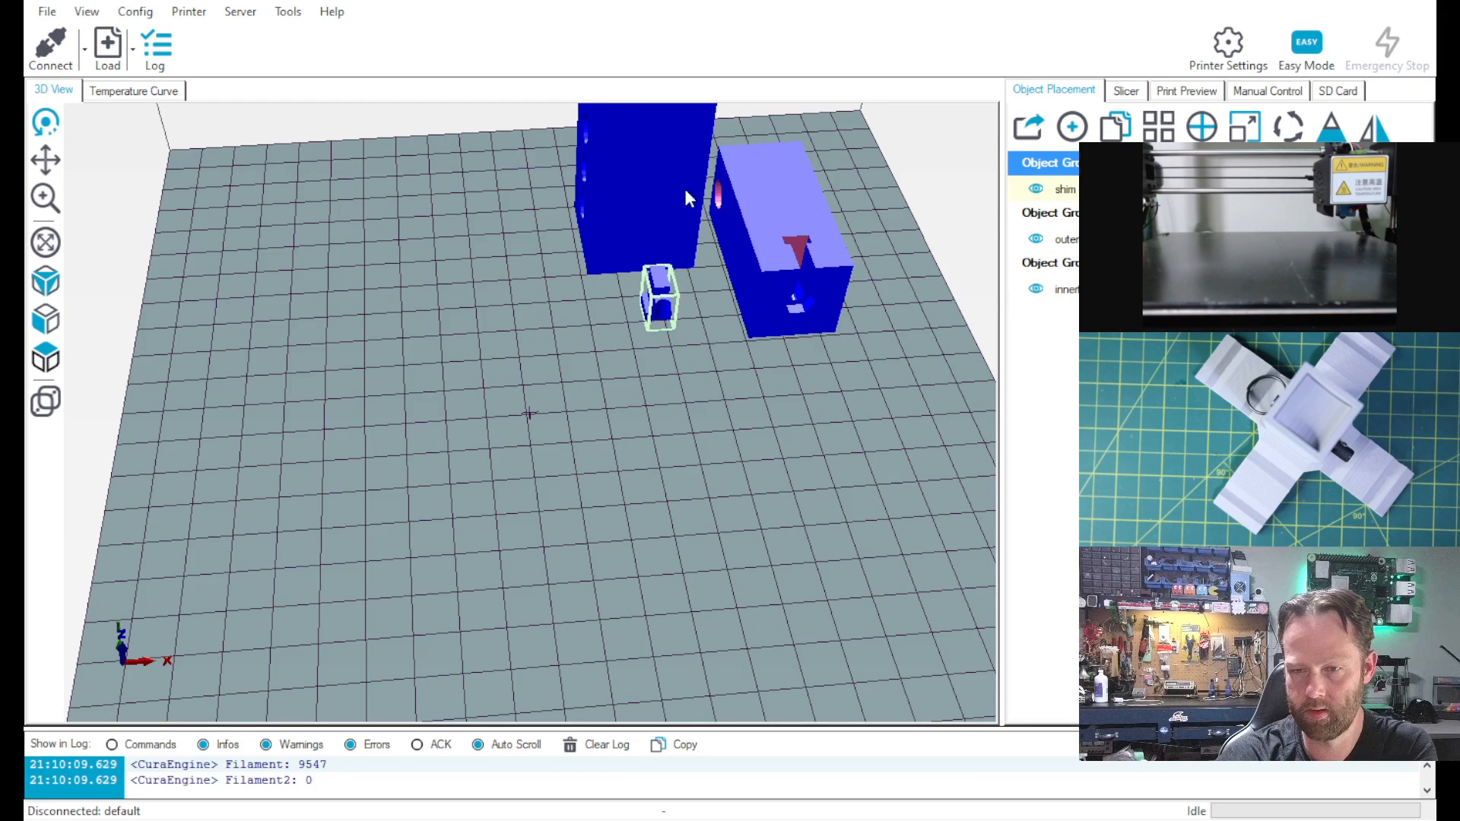
right_drag(663, 296, 671, 306)
right_drag(664, 200, 669, 232)
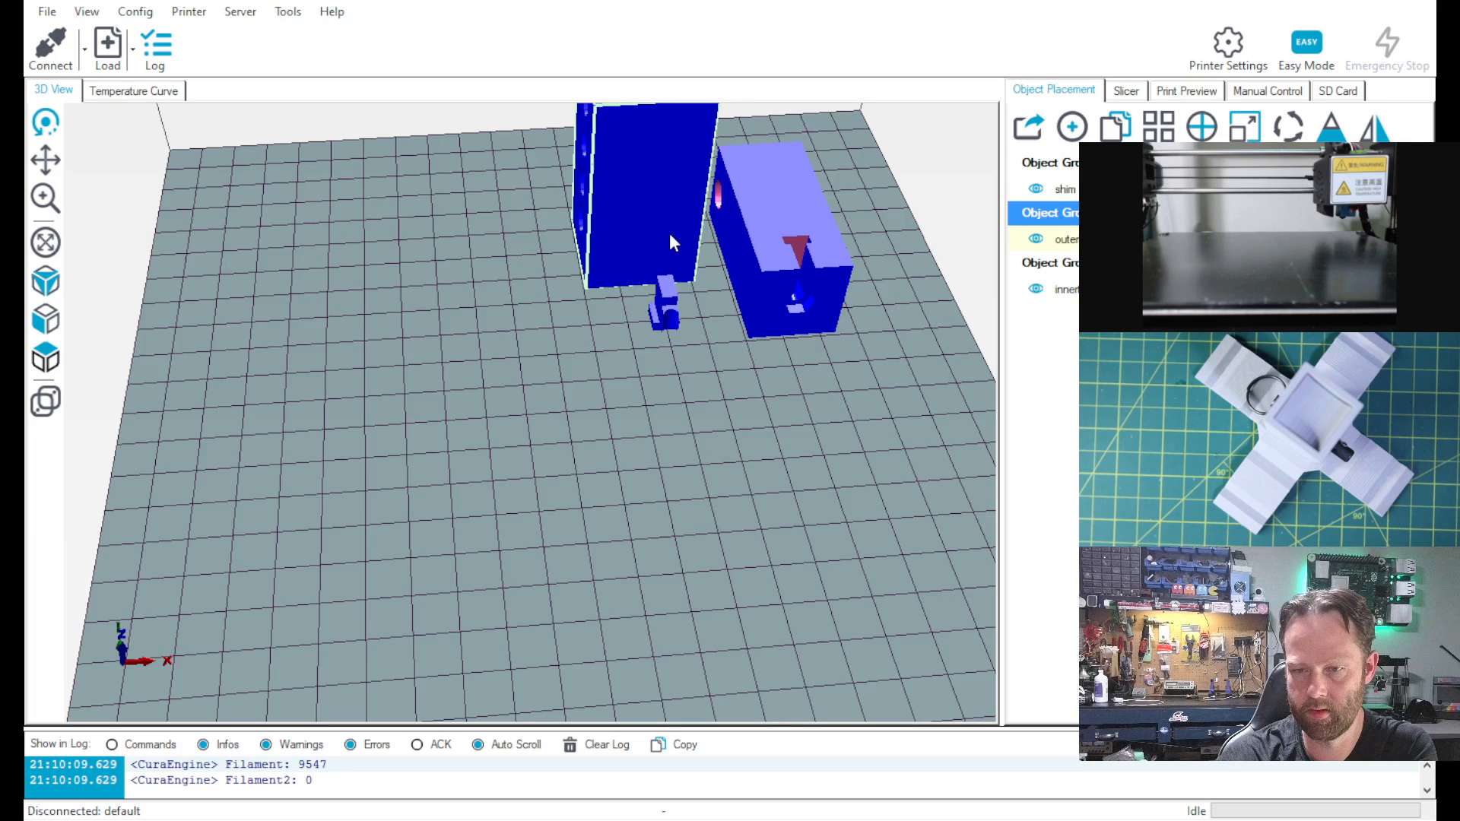
Step: Slice the rearranged parts with CuraEngine and examine the T-slot and hexagonal recess of the laid-down inner tube
click(1126, 90)
click(1216, 128)
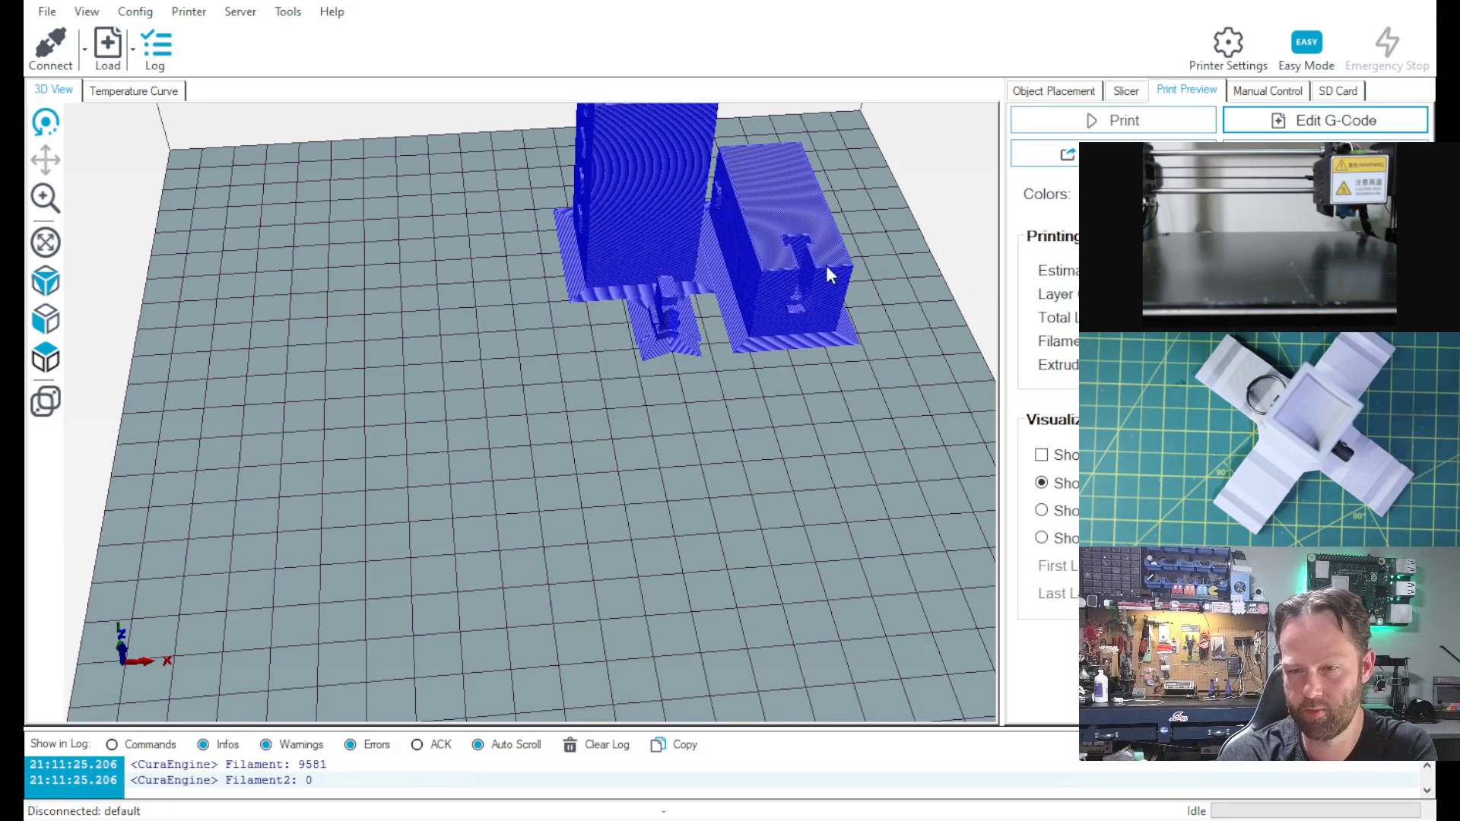
scroll(849, 273, up, 8)
scroll(847, 289, down, 6)
drag(869, 263, 877, 221)
middle_drag(876, 222, 365, 378)
scroll(476, 380, up, 10)
scroll(488, 390, down, 7)
drag(491, 391, 531, 299)
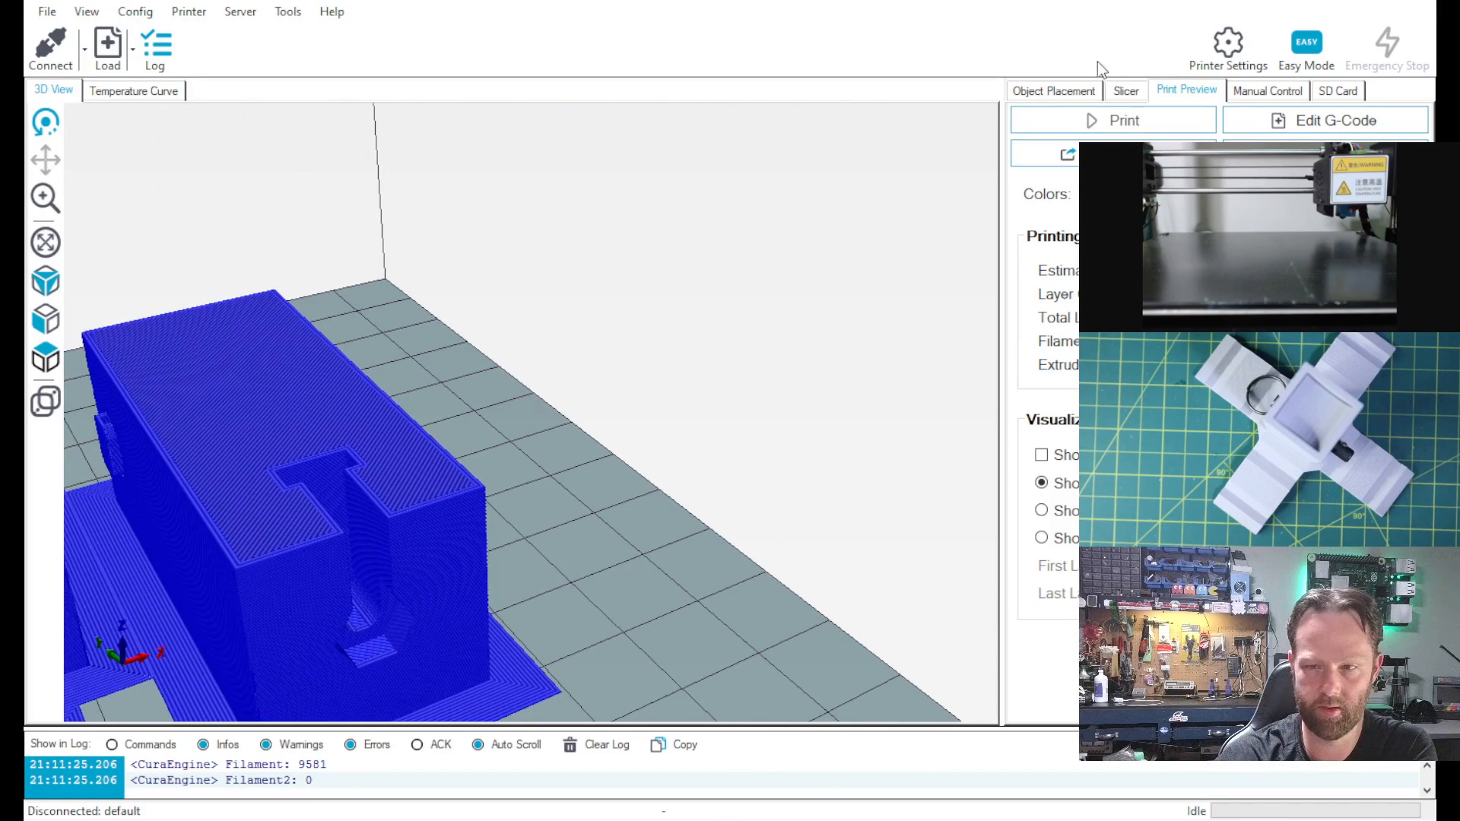
Step: Reslice the parts with CuraEngine and inspect the inner tube's slot, side hole and surrounding parts in the preview
click(1126, 91)
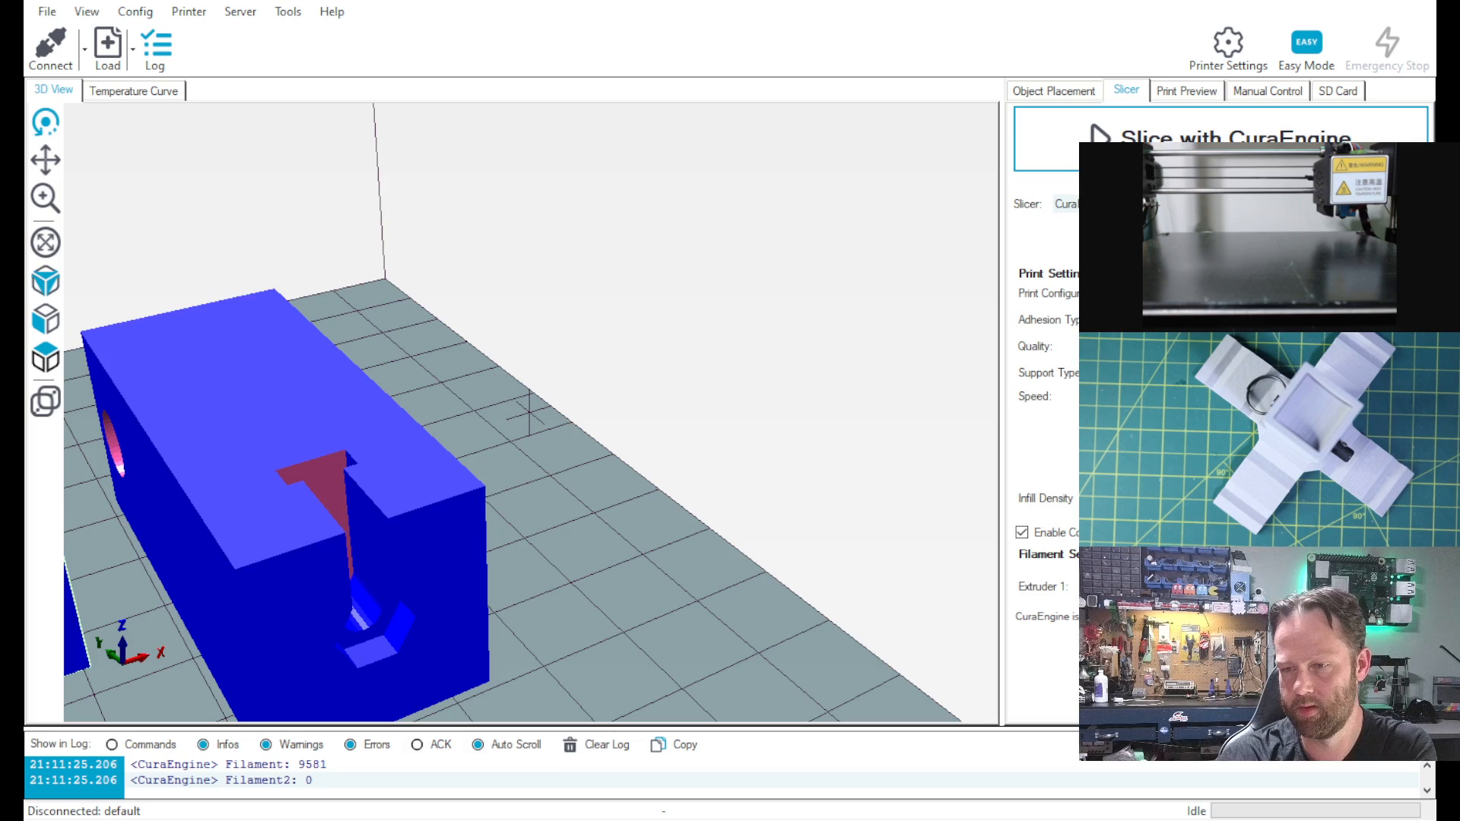
click(1221, 137)
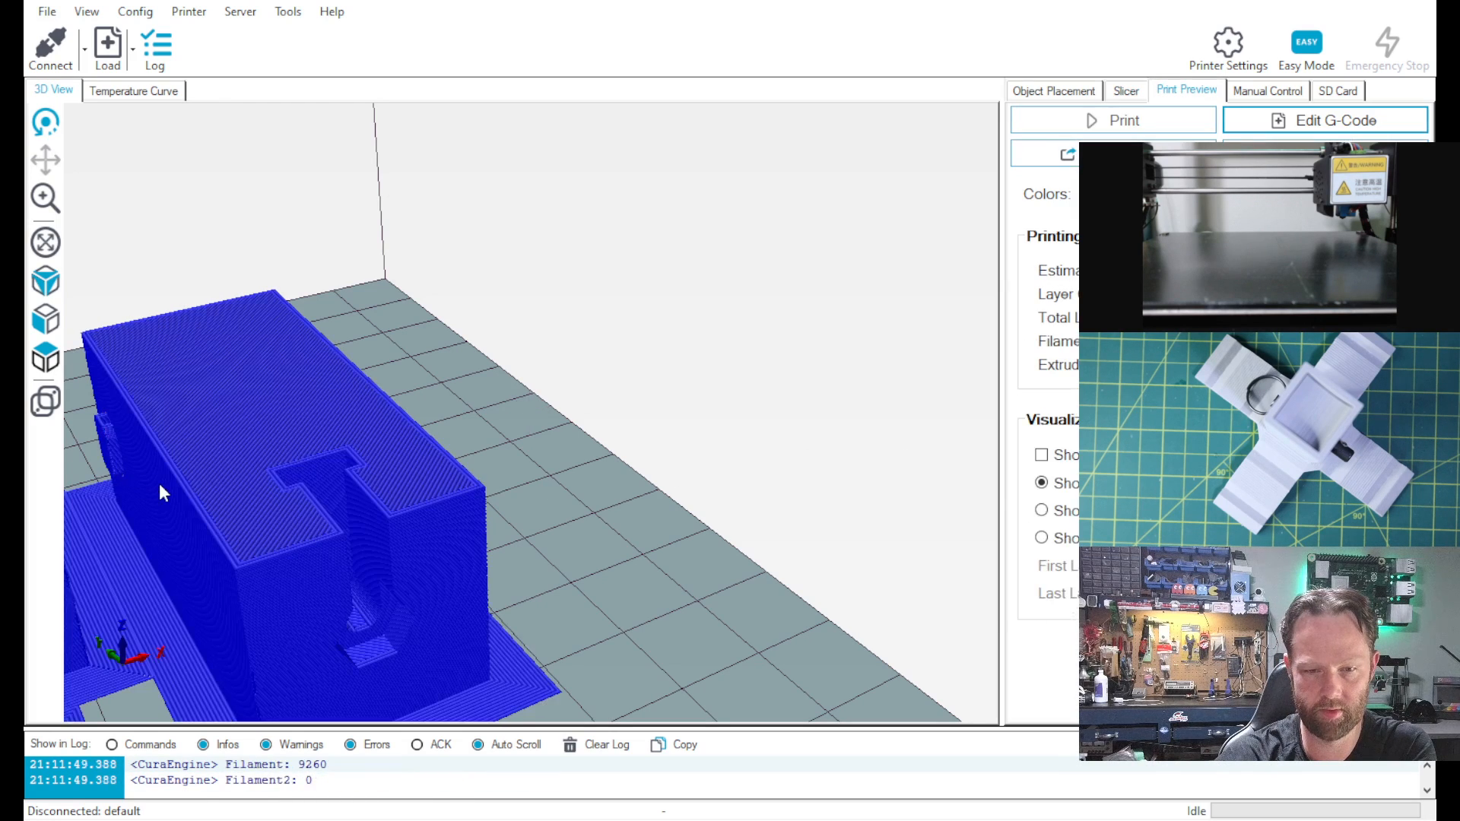
drag(129, 465, 17, 502)
drag(760, 216, 553, 199)
drag(768, 275, 546, 399)
scroll(621, 412, down, 3)
drag(667, 577, 357, 525)
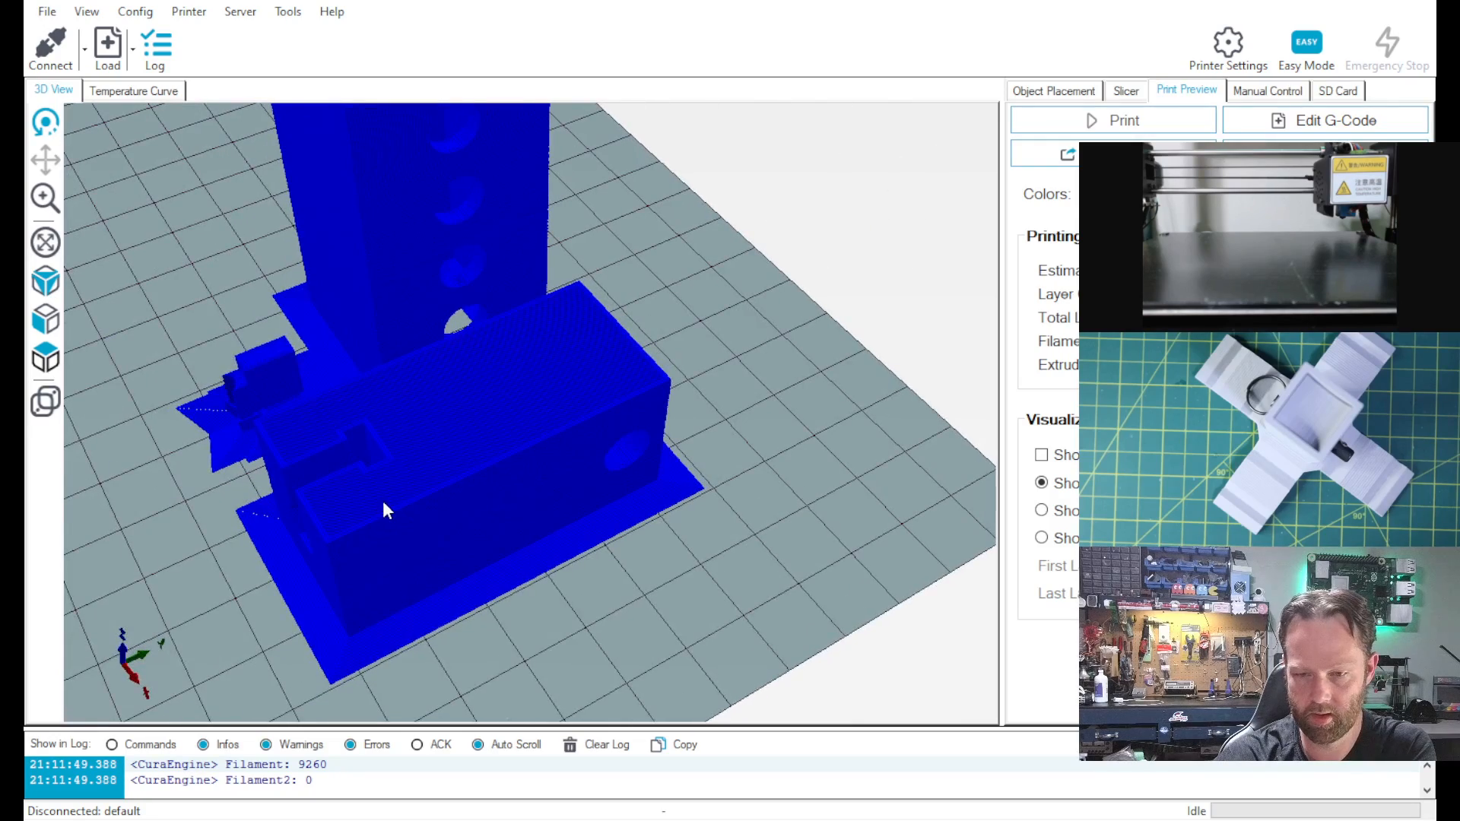
Step: Delete the outer tube from the print bed and reslice the remaining inner tube and shim
drag(404, 492, 465, 370)
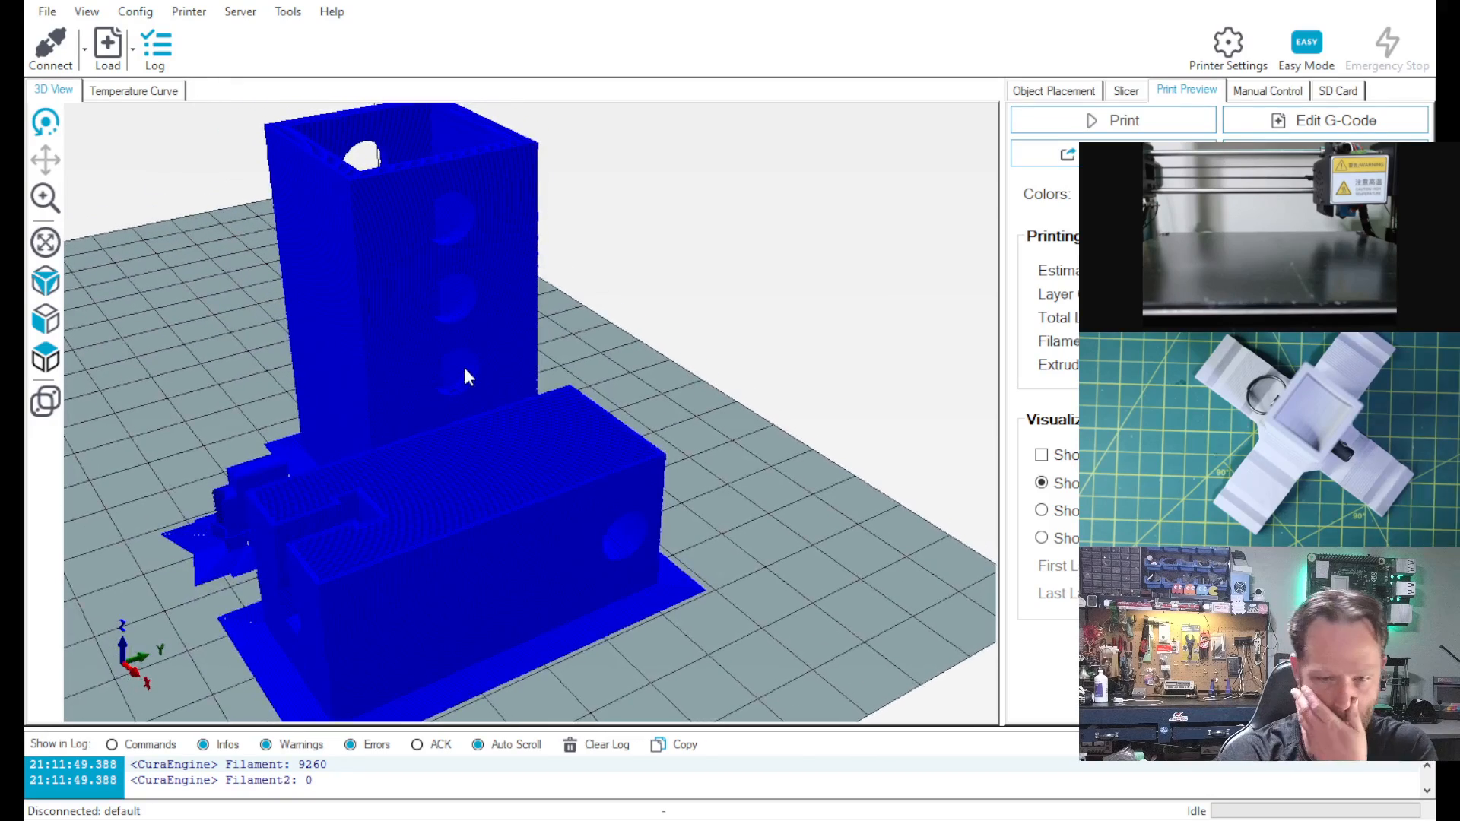
click(1077, 89)
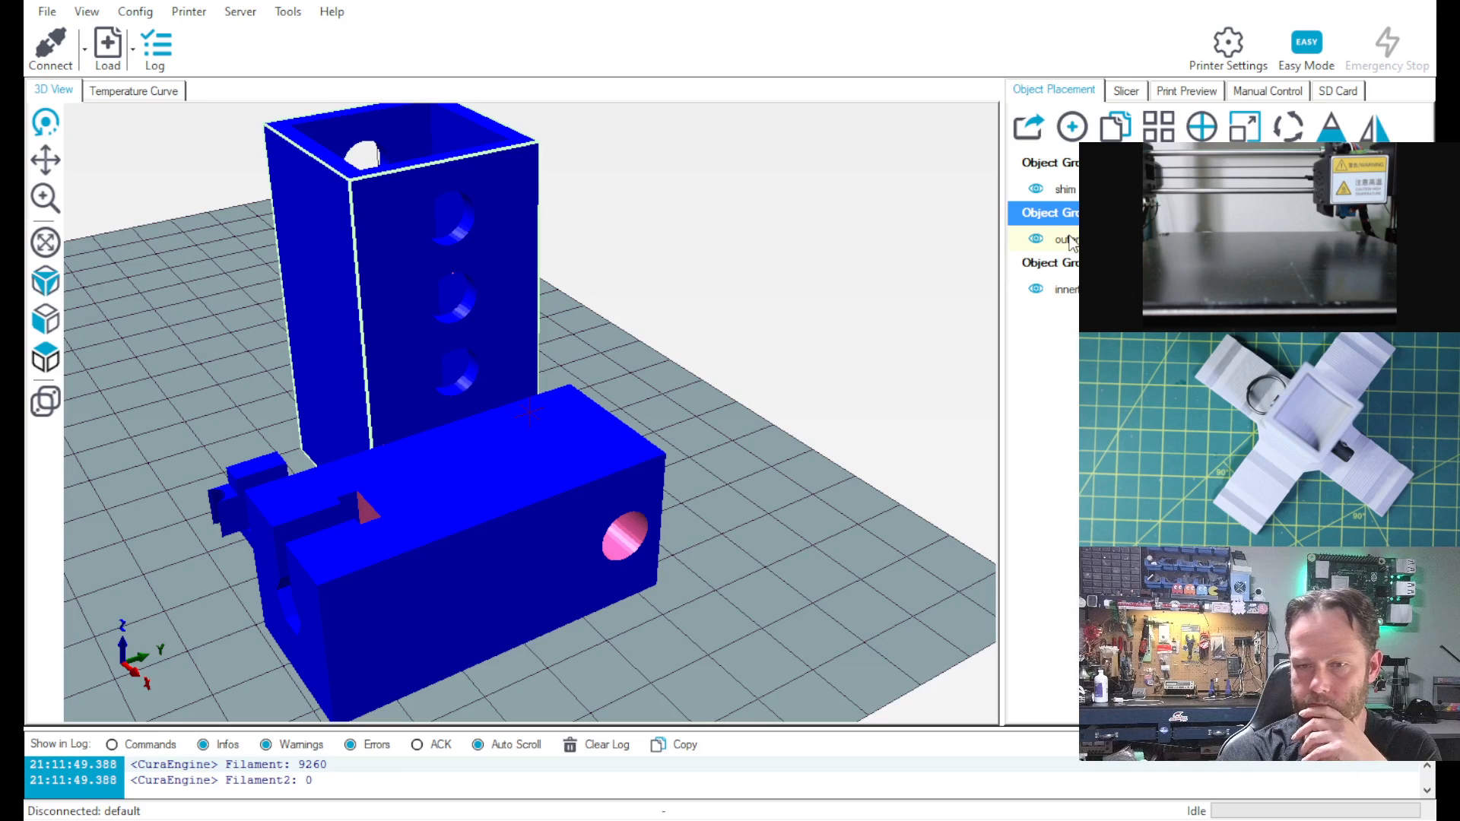
key(Delete)
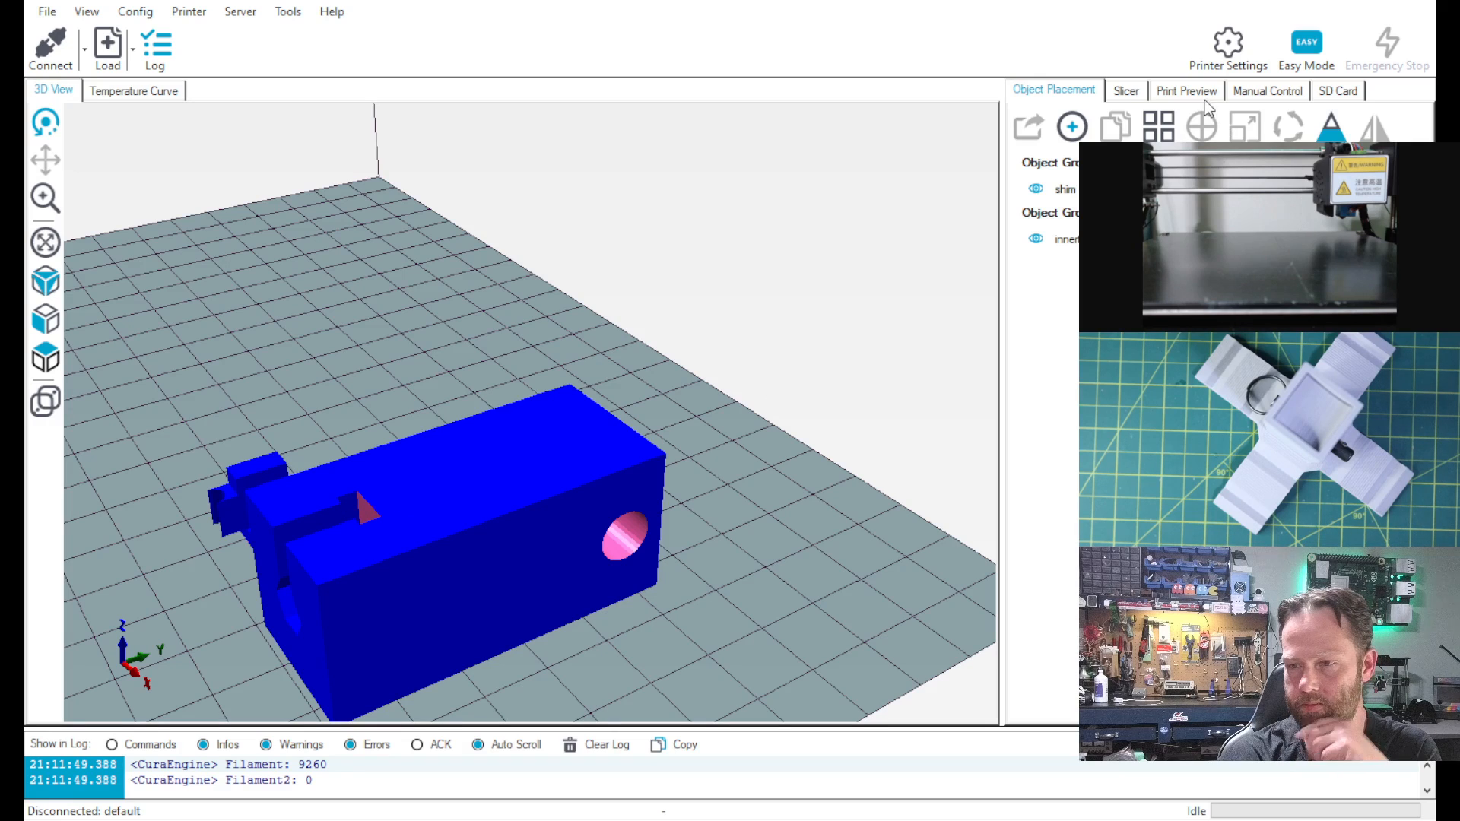
click(1124, 90)
click(1103, 137)
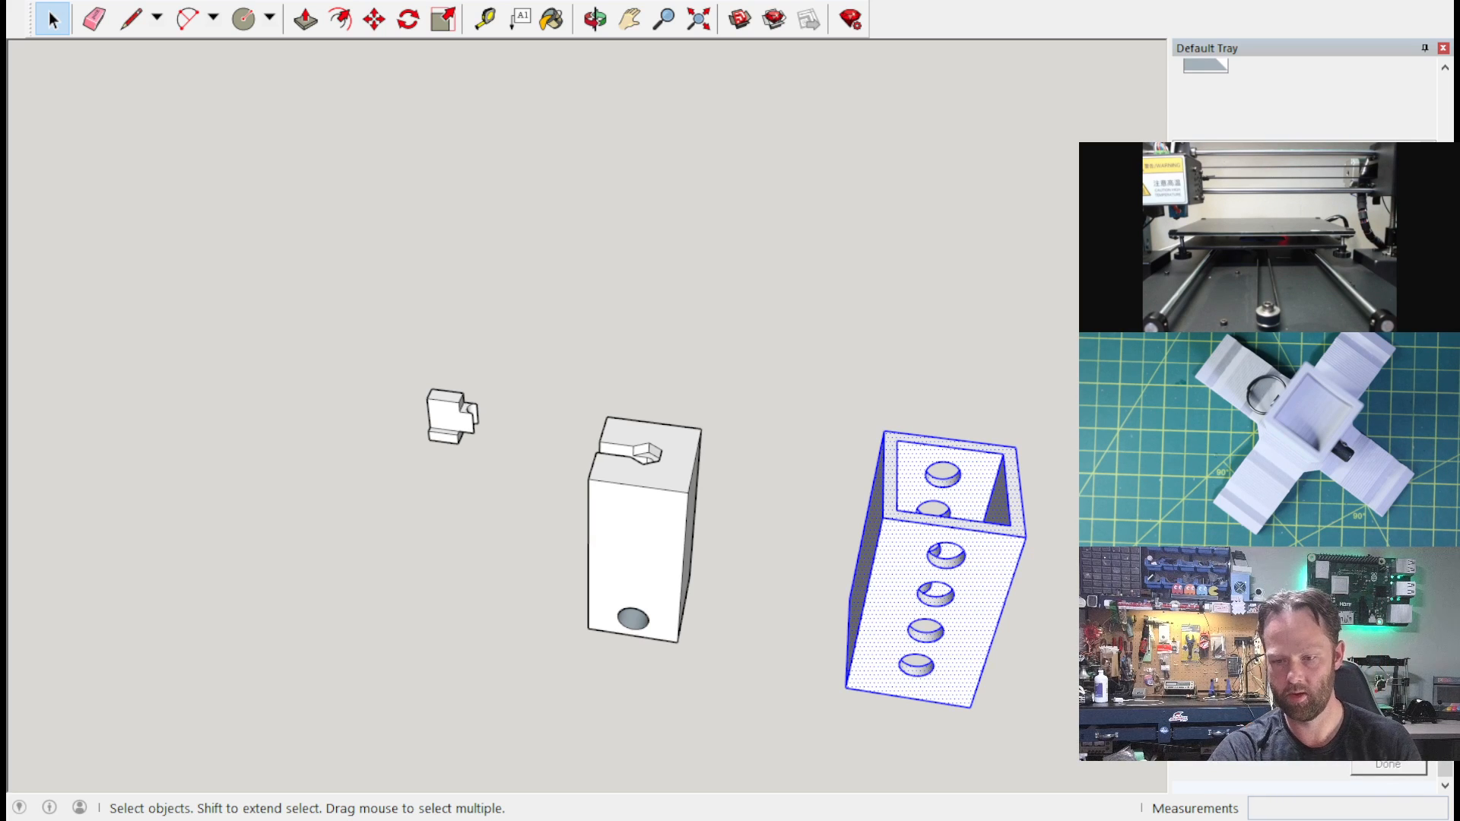
Step: Deselect the outer tube and examine the shim, inner tube, outer tube, cross-shaped base and long uprights in the SketchUp model
scroll(837, 403, down, 1)
click(806, 346)
mouse_move(806, 346)
middle_down()
mouse_move(837, 281)
mouse_move(756, 441)
middle_up()
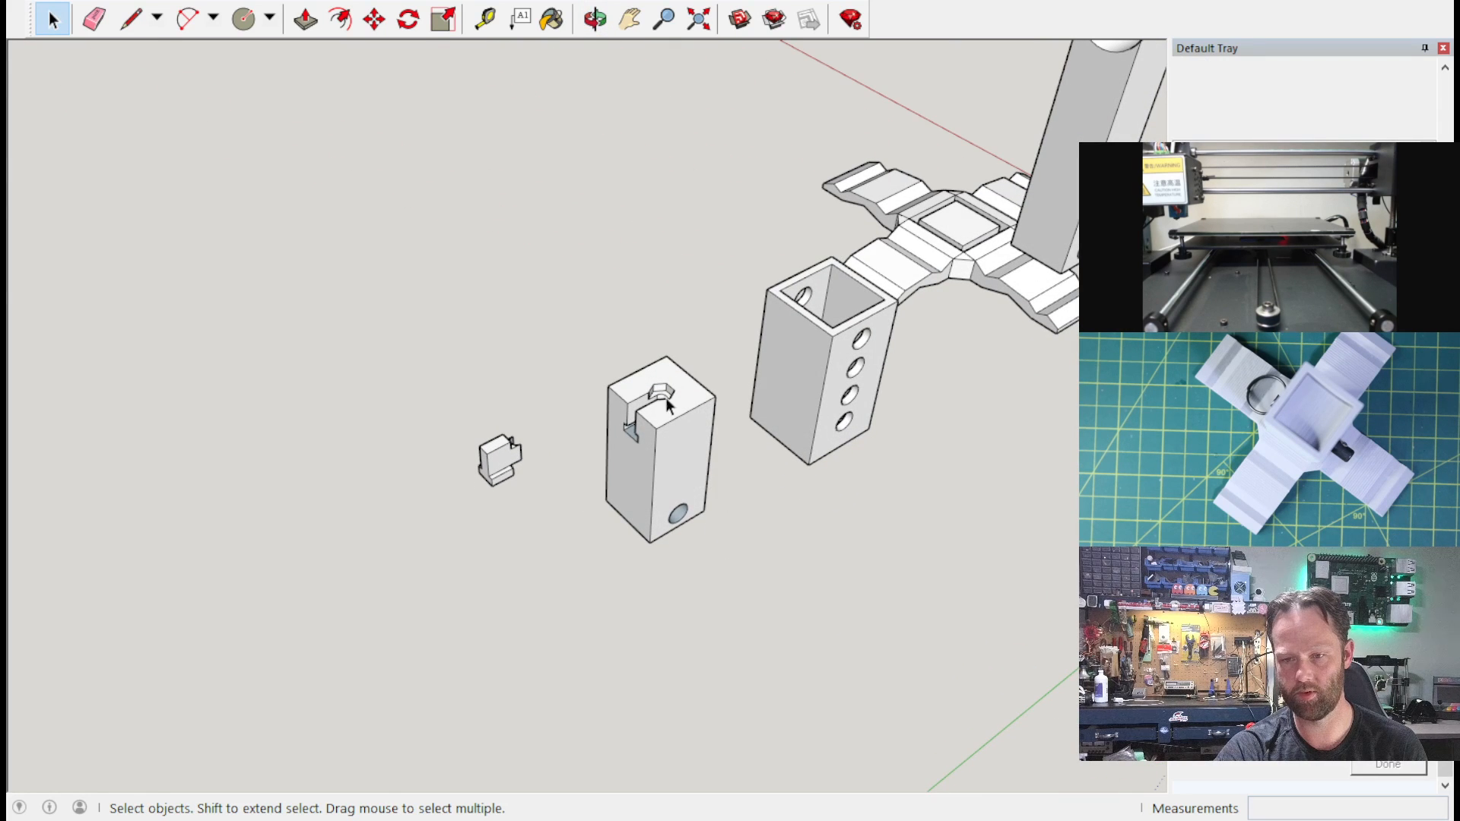
middle_drag(936, 327, 1021, 134)
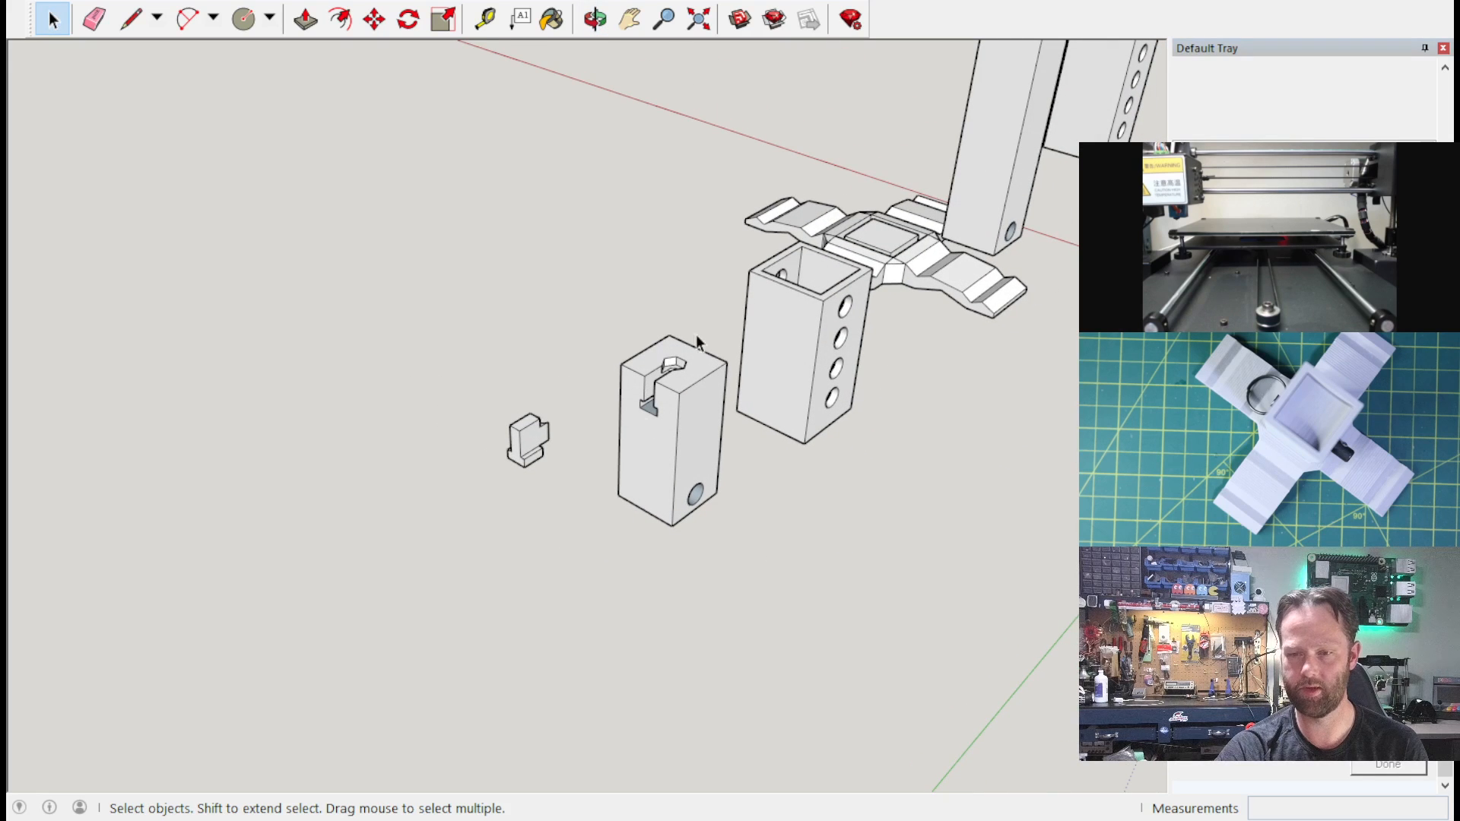
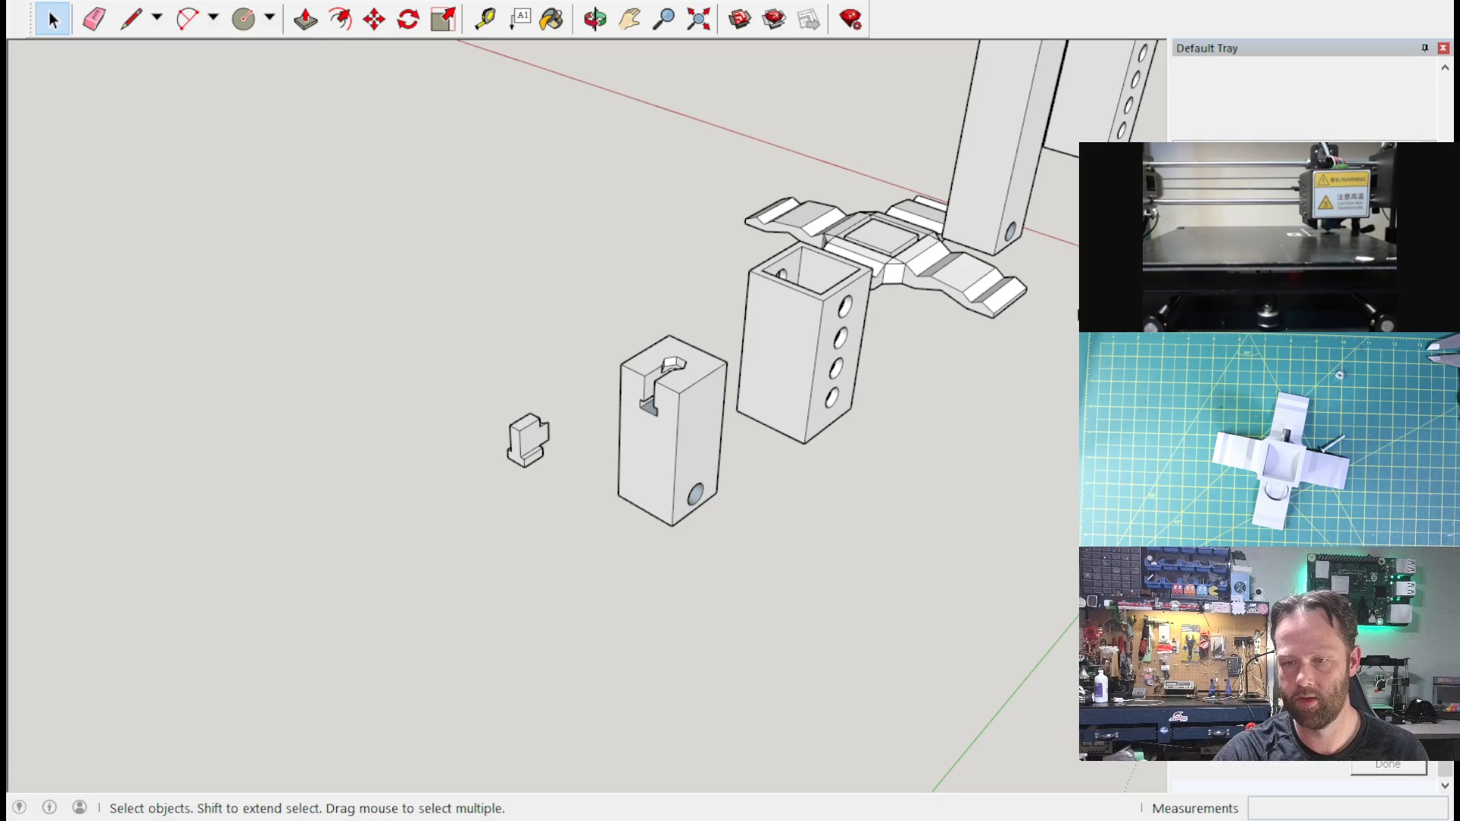
click(630, 19)
drag(680, 165, 395, 238)
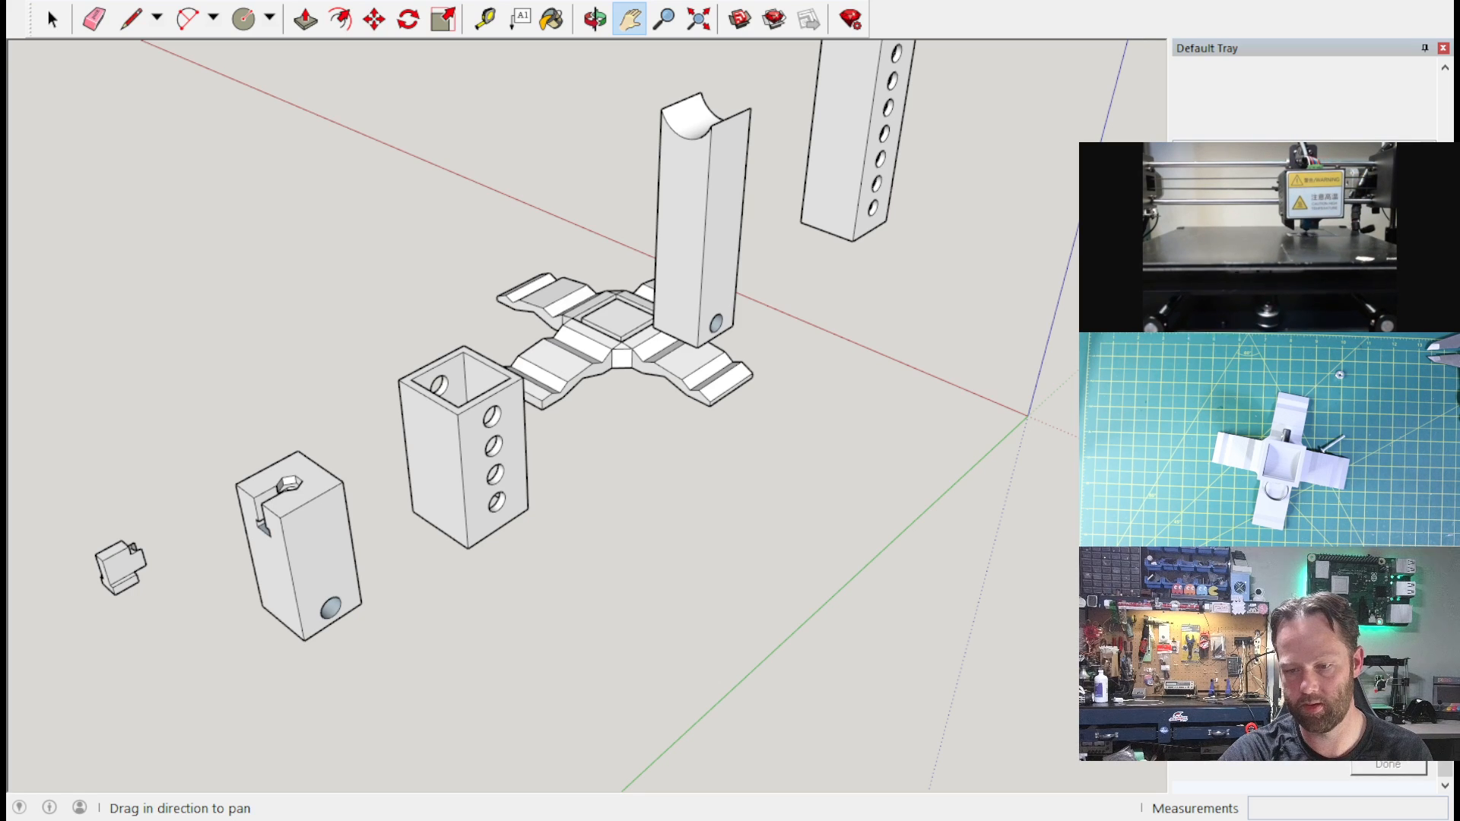
mouse_move(846, 381)
mouse_down()
mouse_move(835, 440)
mouse_move(812, 460)
mouse_up()
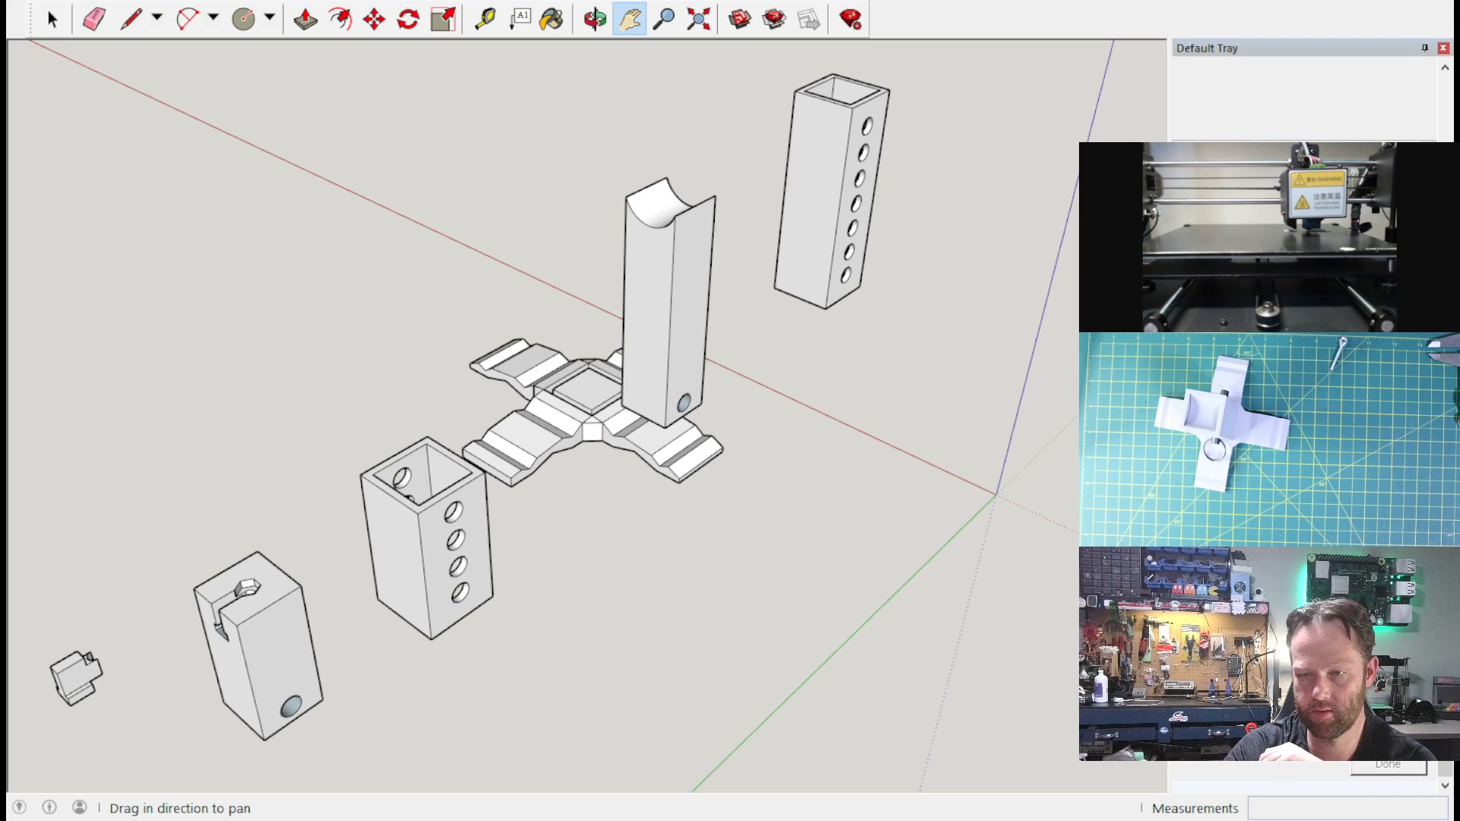
Step: Switch to the Amazon page in the browser and search for "Shelf bracket"
key(alt+Tab)
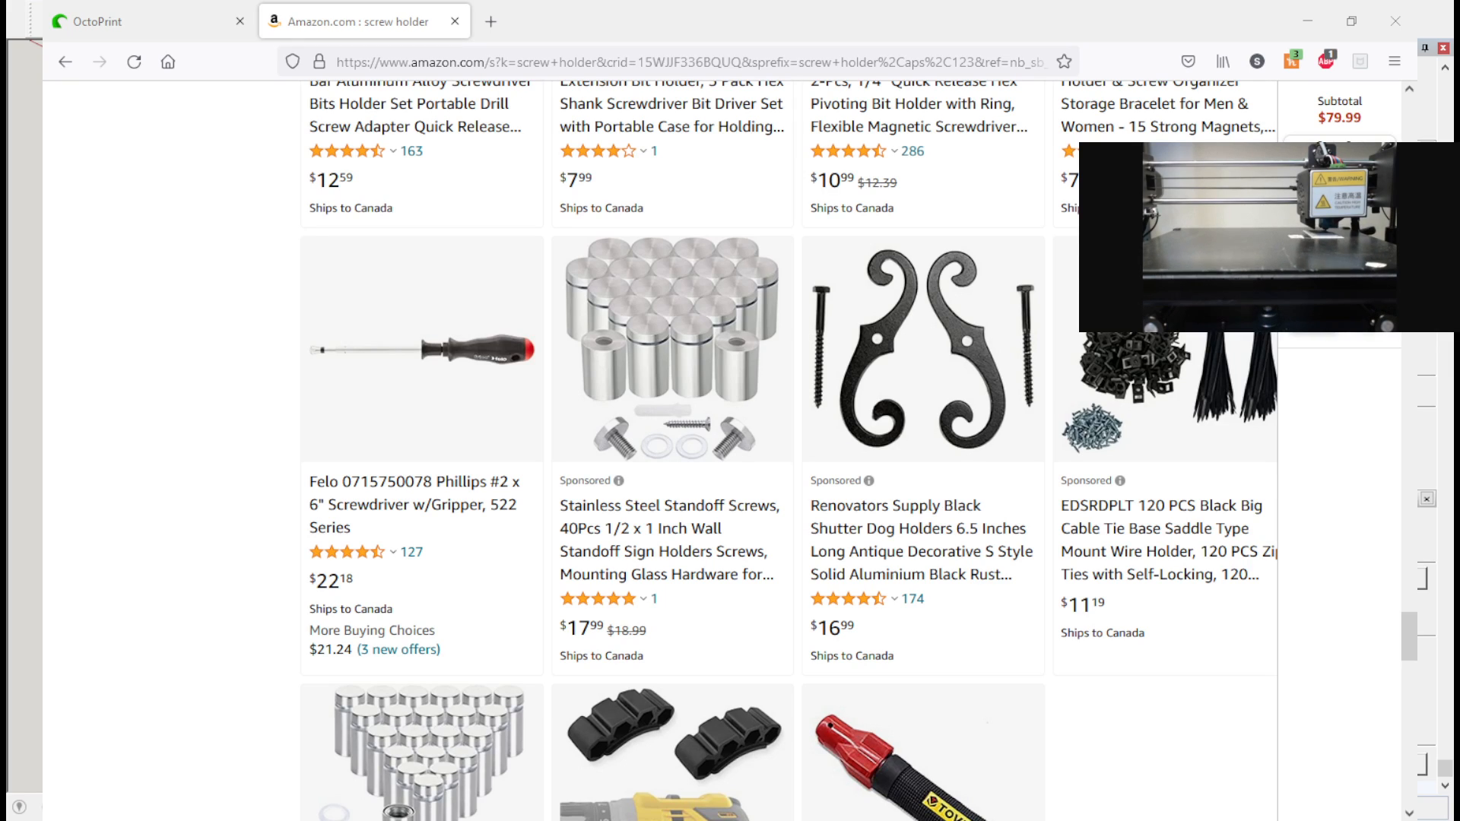
scroll(794, 342, down, 10)
scroll(799, 342, up, 20)
scroll(736, 331, up, 20)
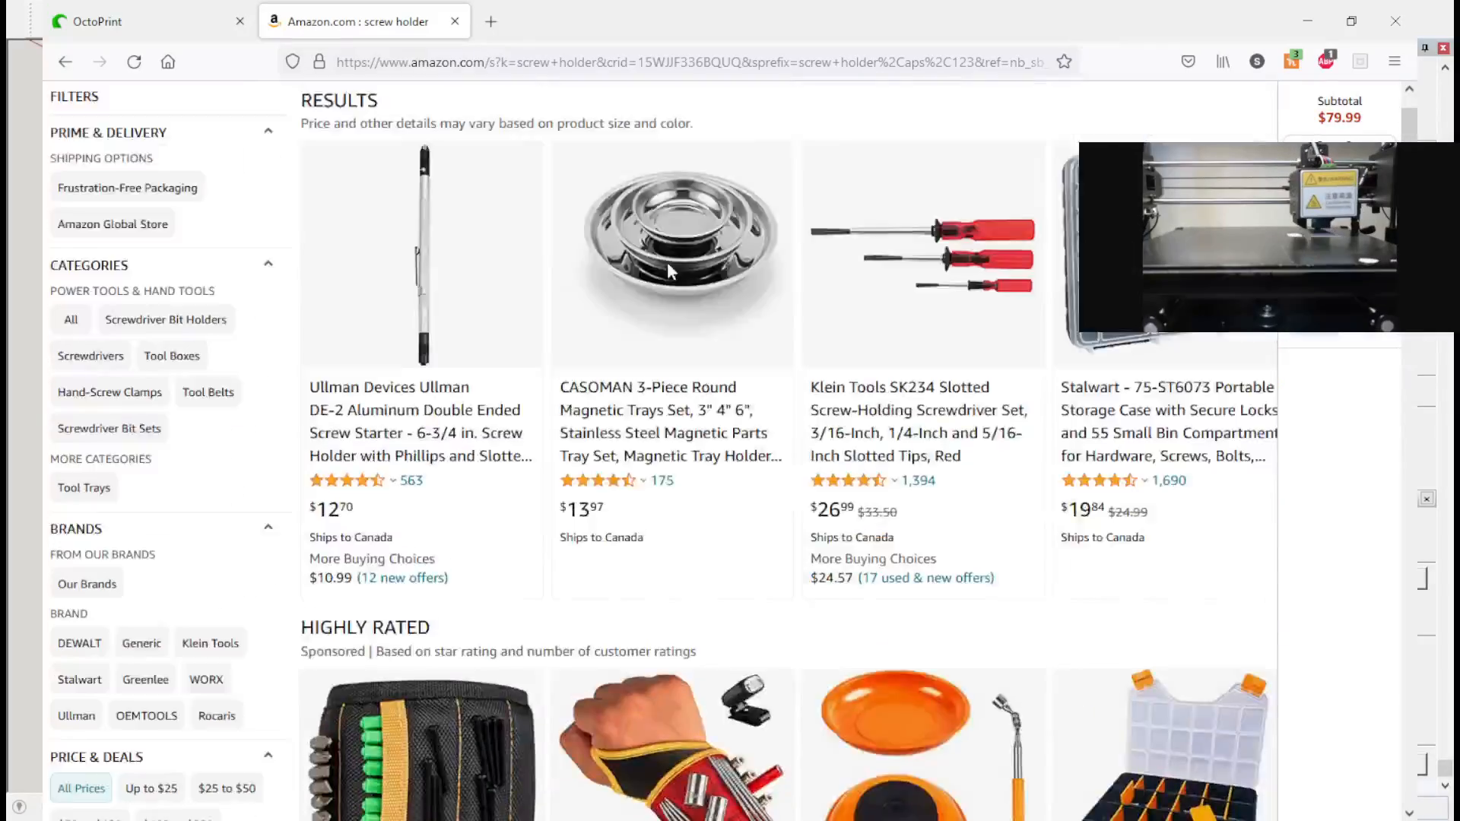
scroll(668, 264, up, 3)
click(521, 107)
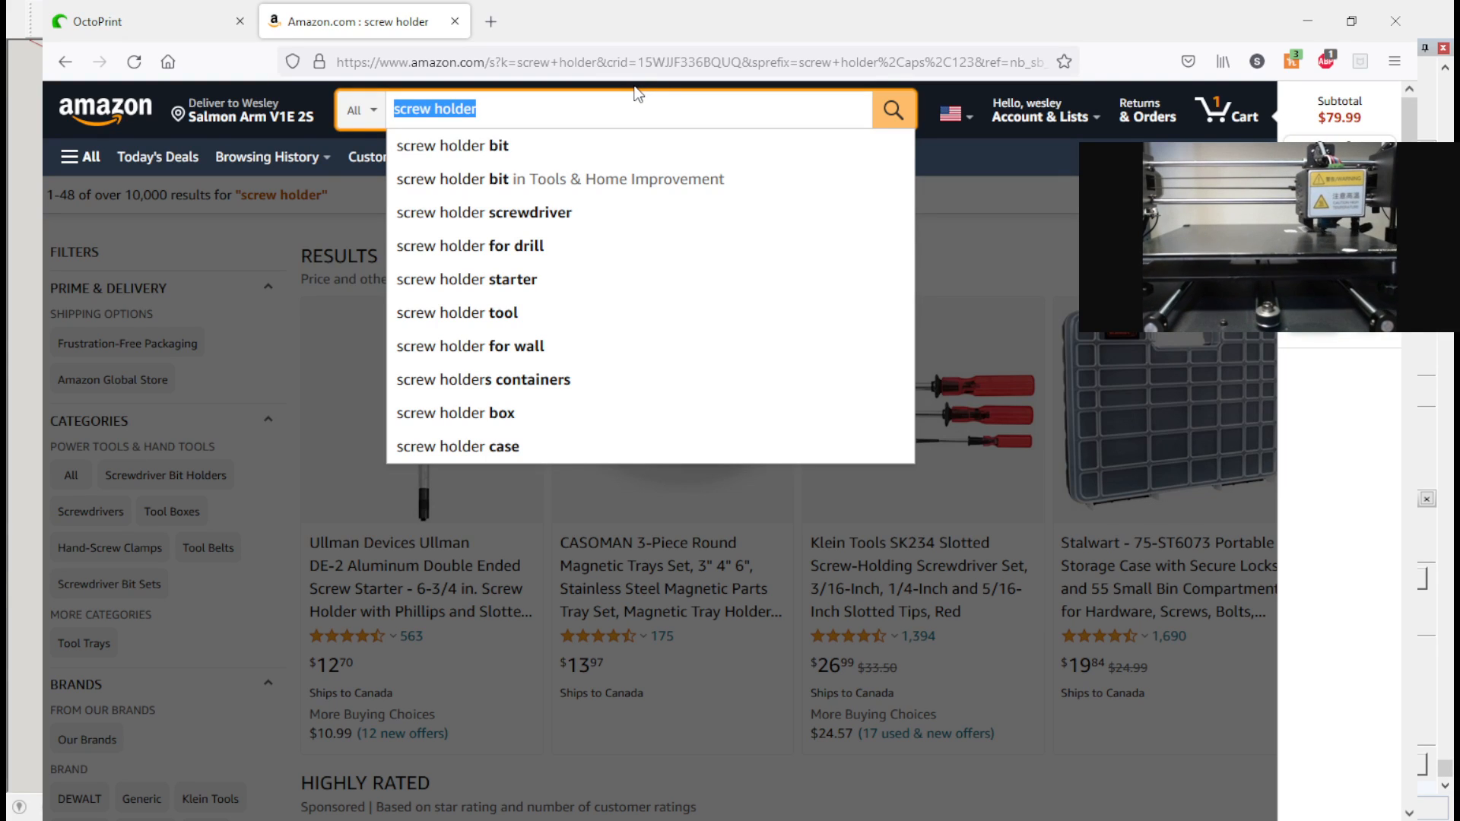
text(Sh)
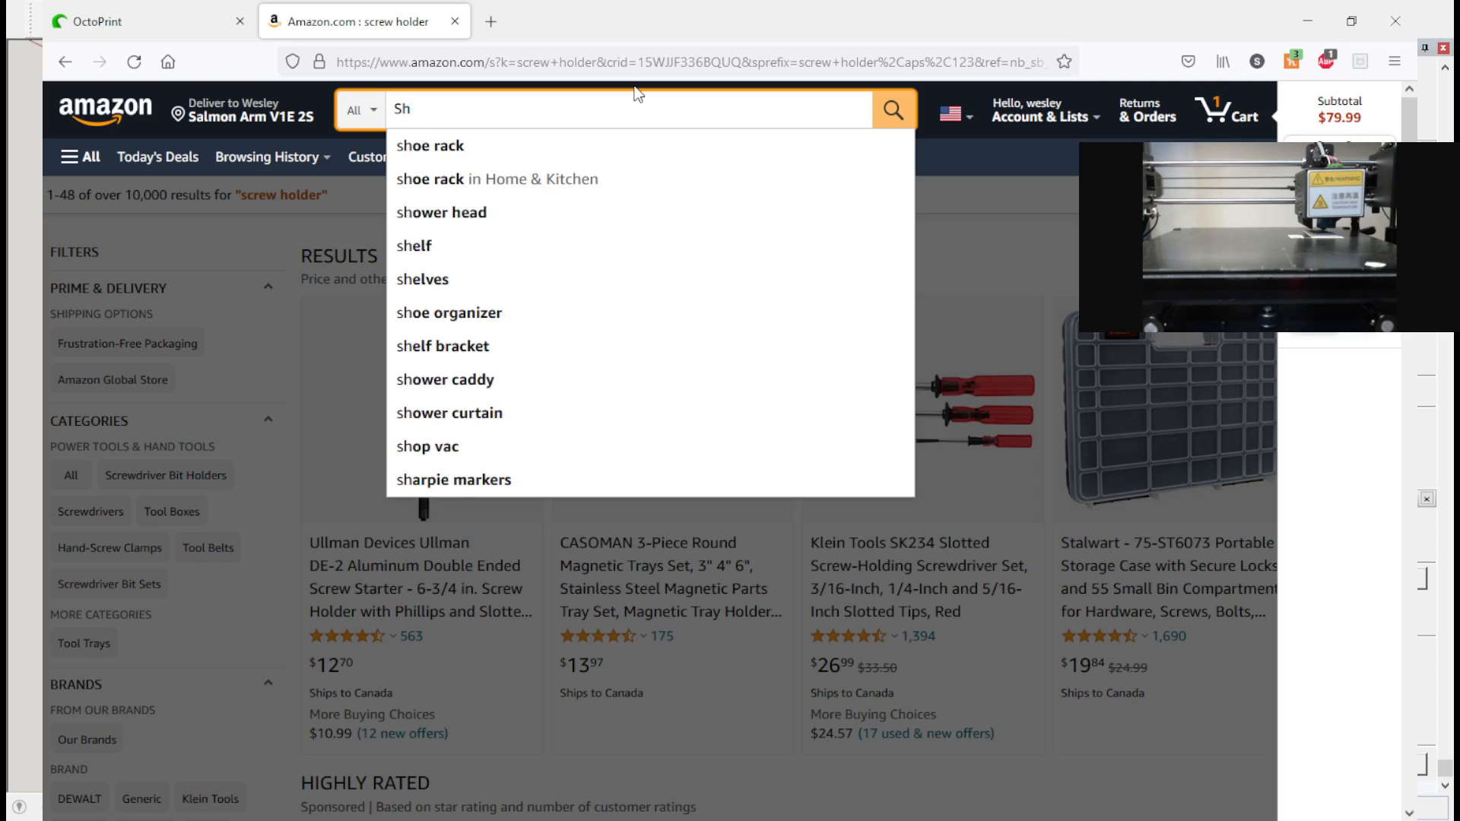
text(elf bracket)
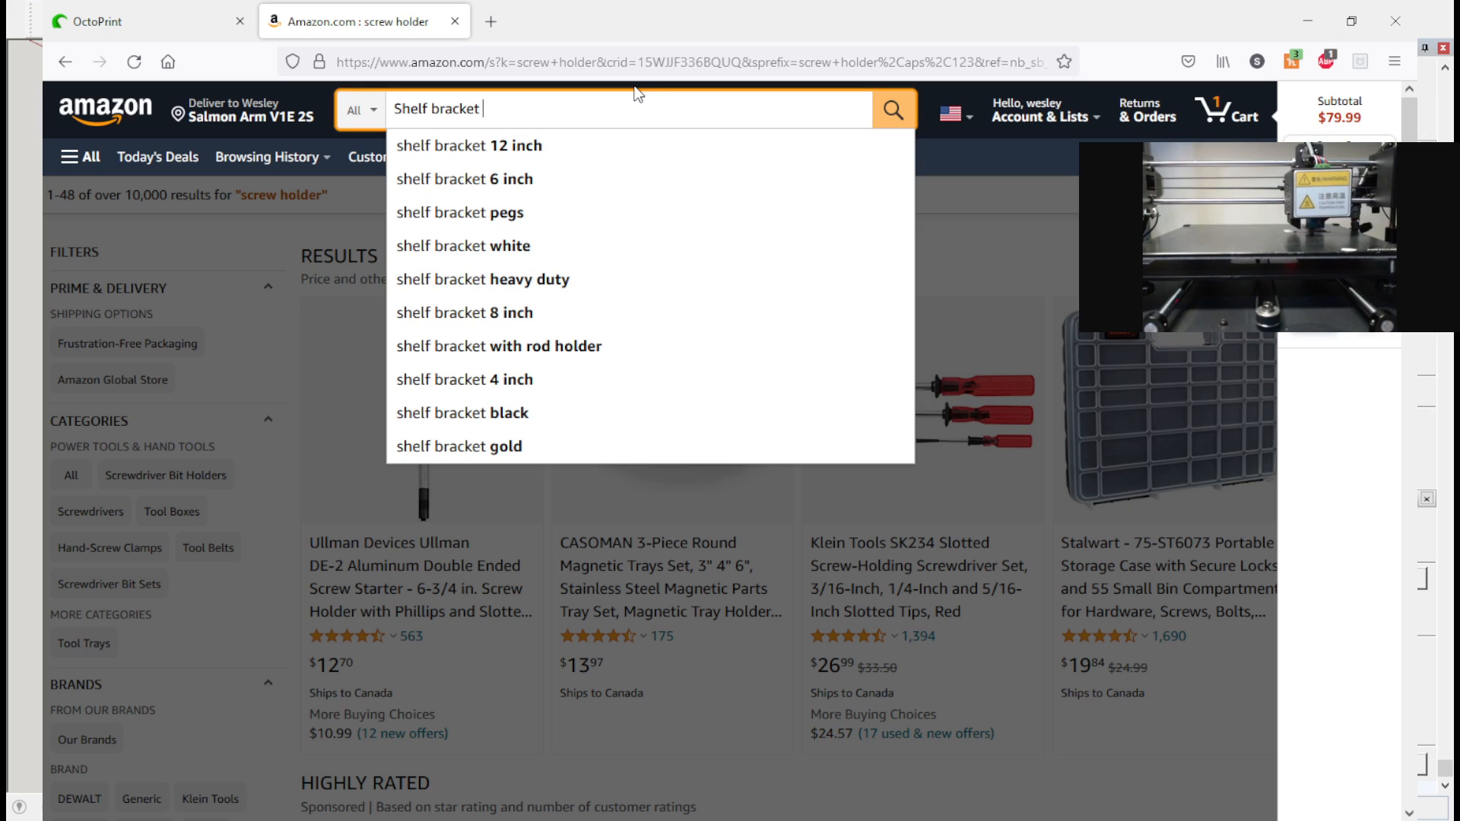
key(Return)
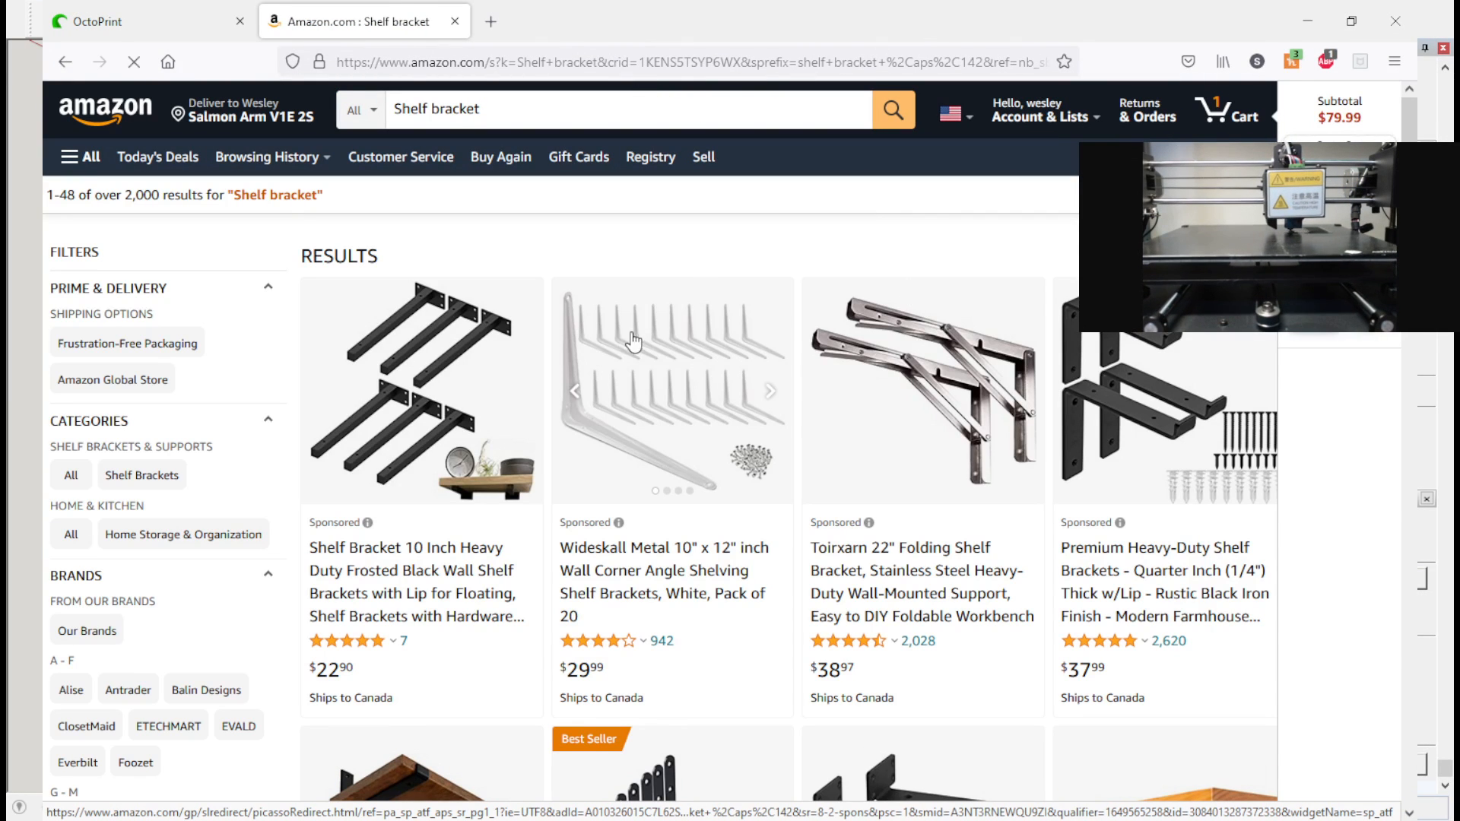
Step: Look through the shelf bracket results down to the related searches for a suitable wall holder design
scroll(718, 311, down, 3)
mouse_move(724, 306)
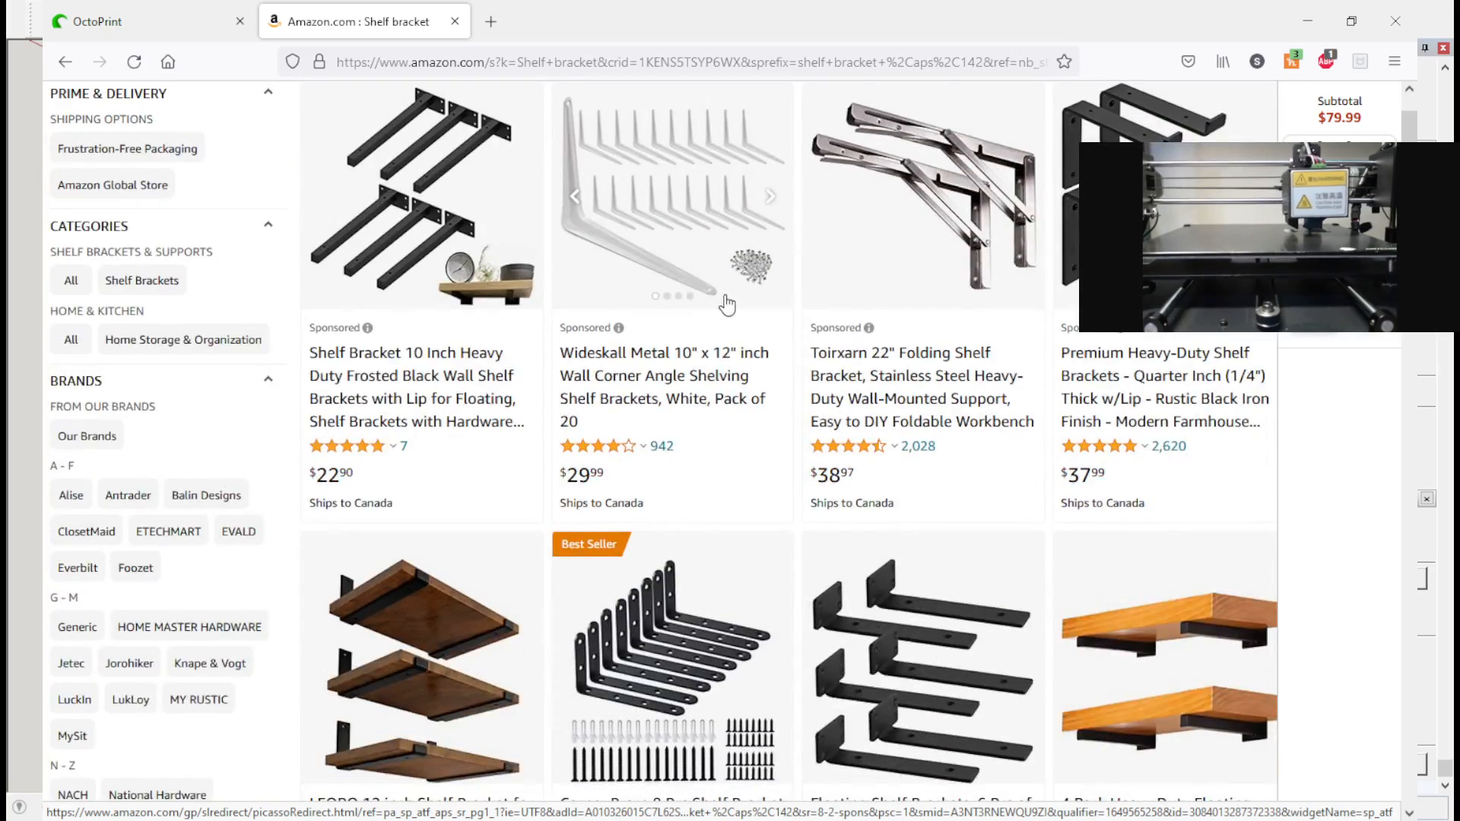
scroll(726, 304, down, 1)
scroll(731, 304, down, 8)
scroll(750, 304, down, 10)
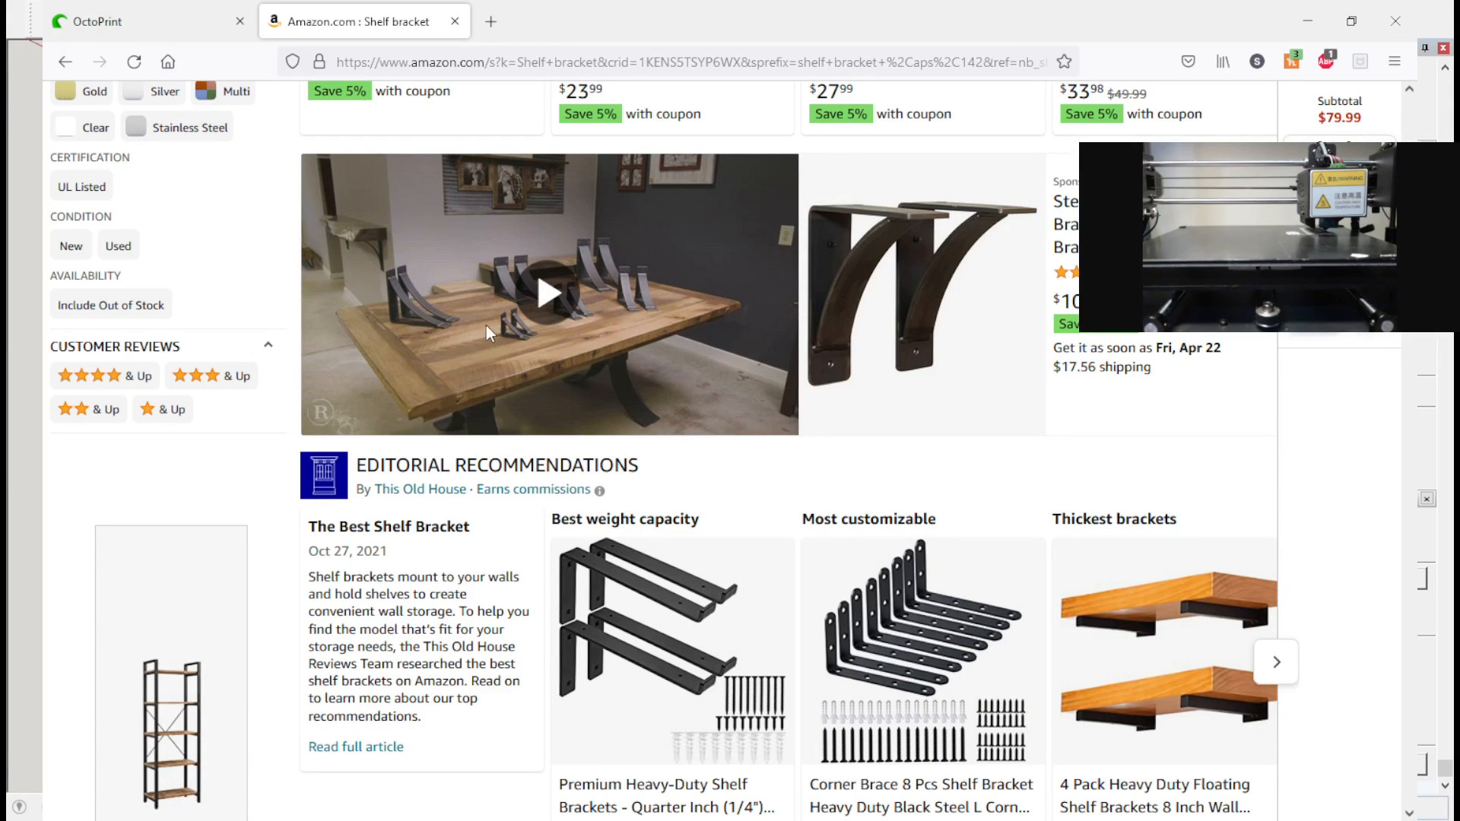
scroll(632, 311, down, 5)
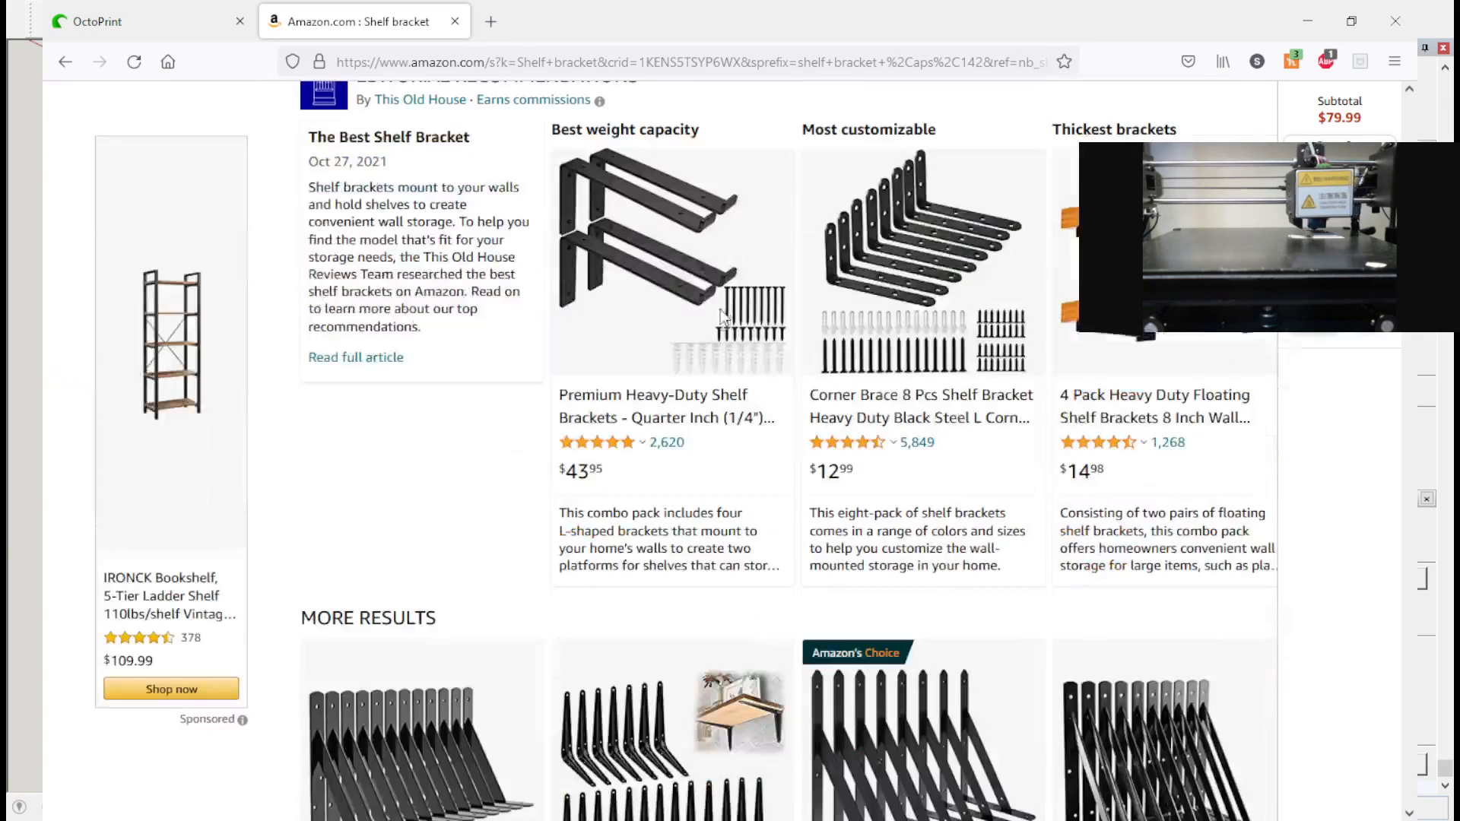
scroll(988, 403, down, 4)
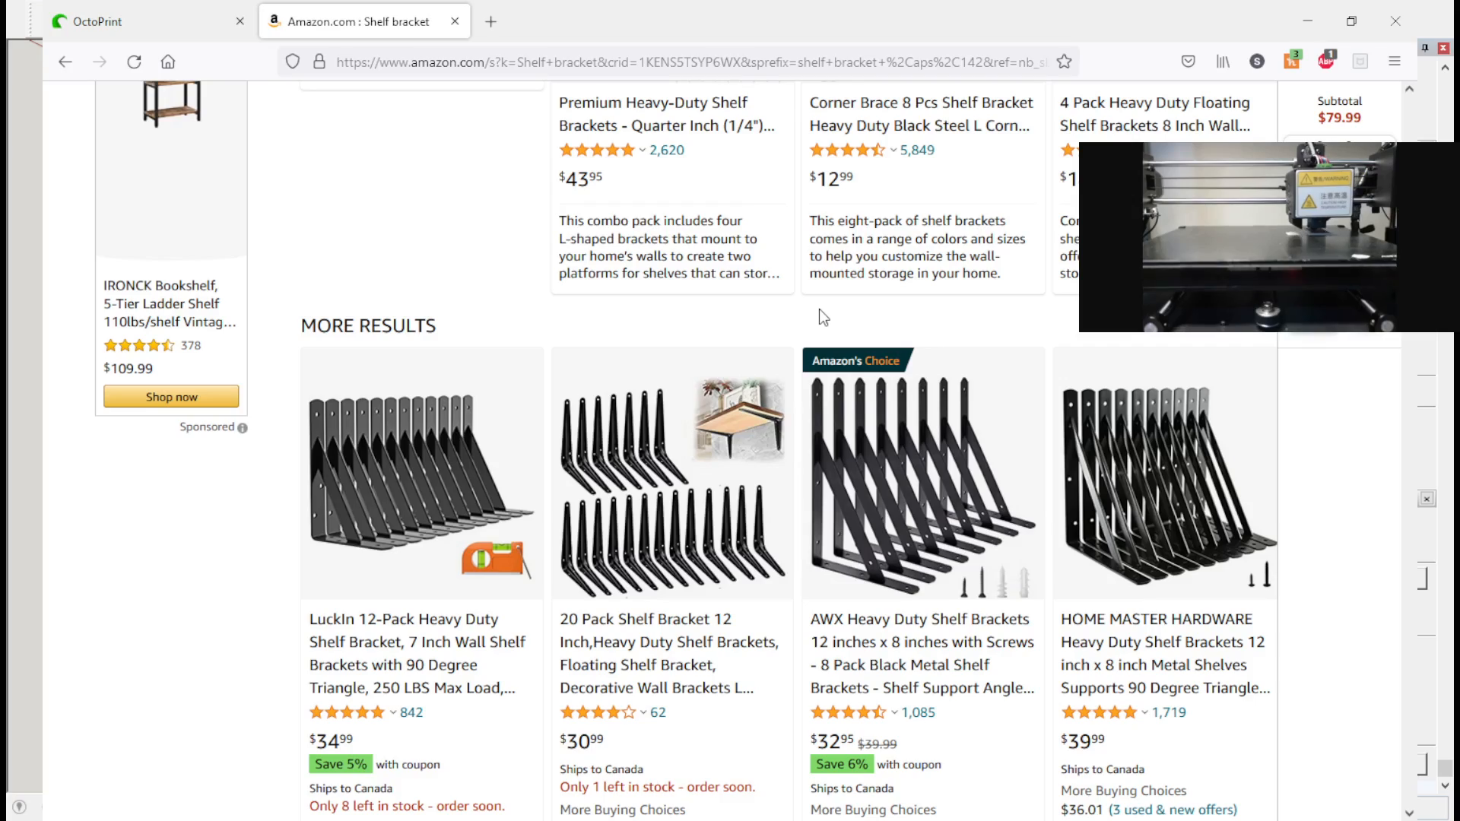
scroll(786, 293, down, 5)
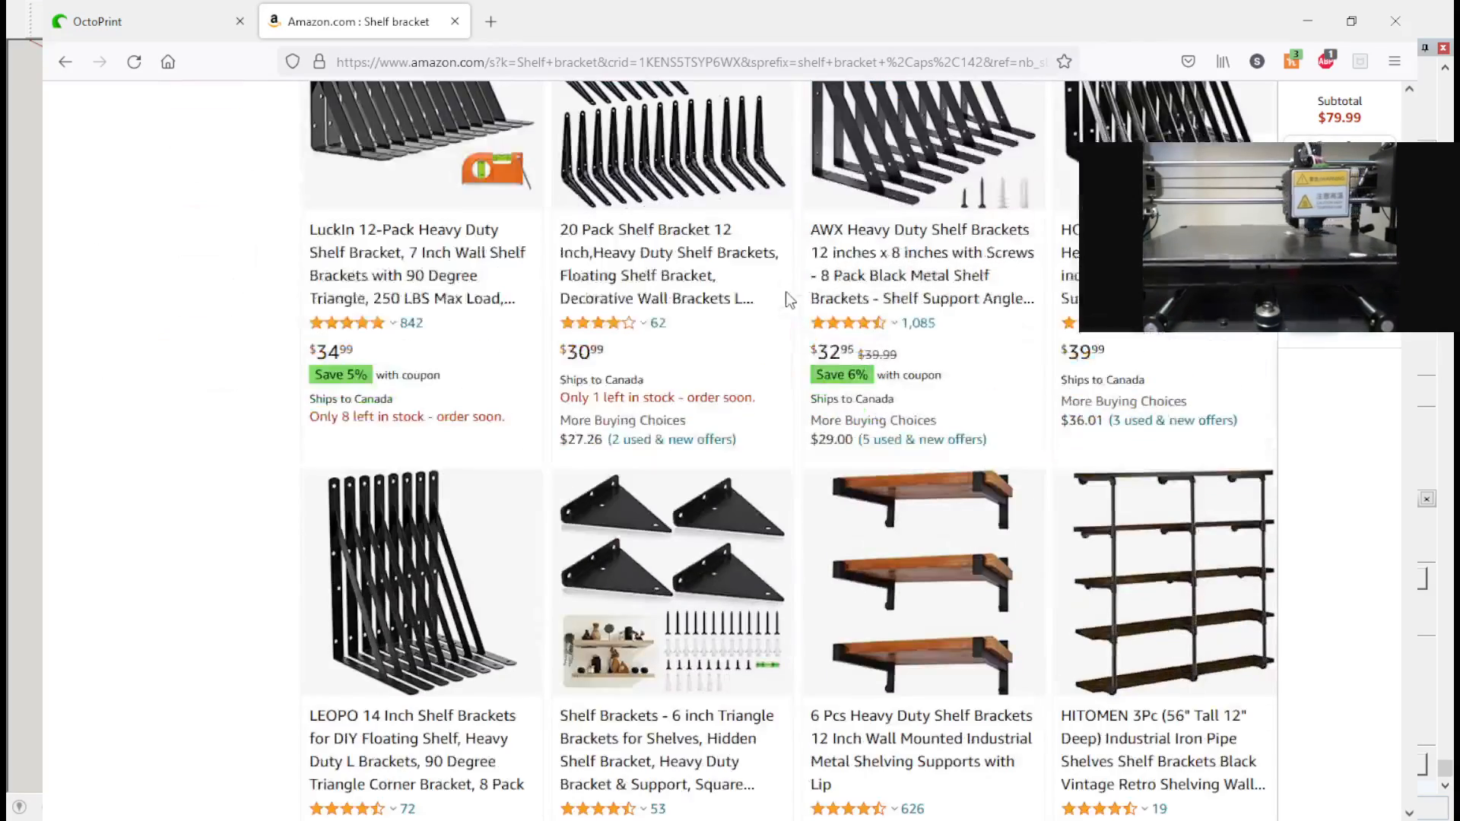
scroll(788, 299, down, 6)
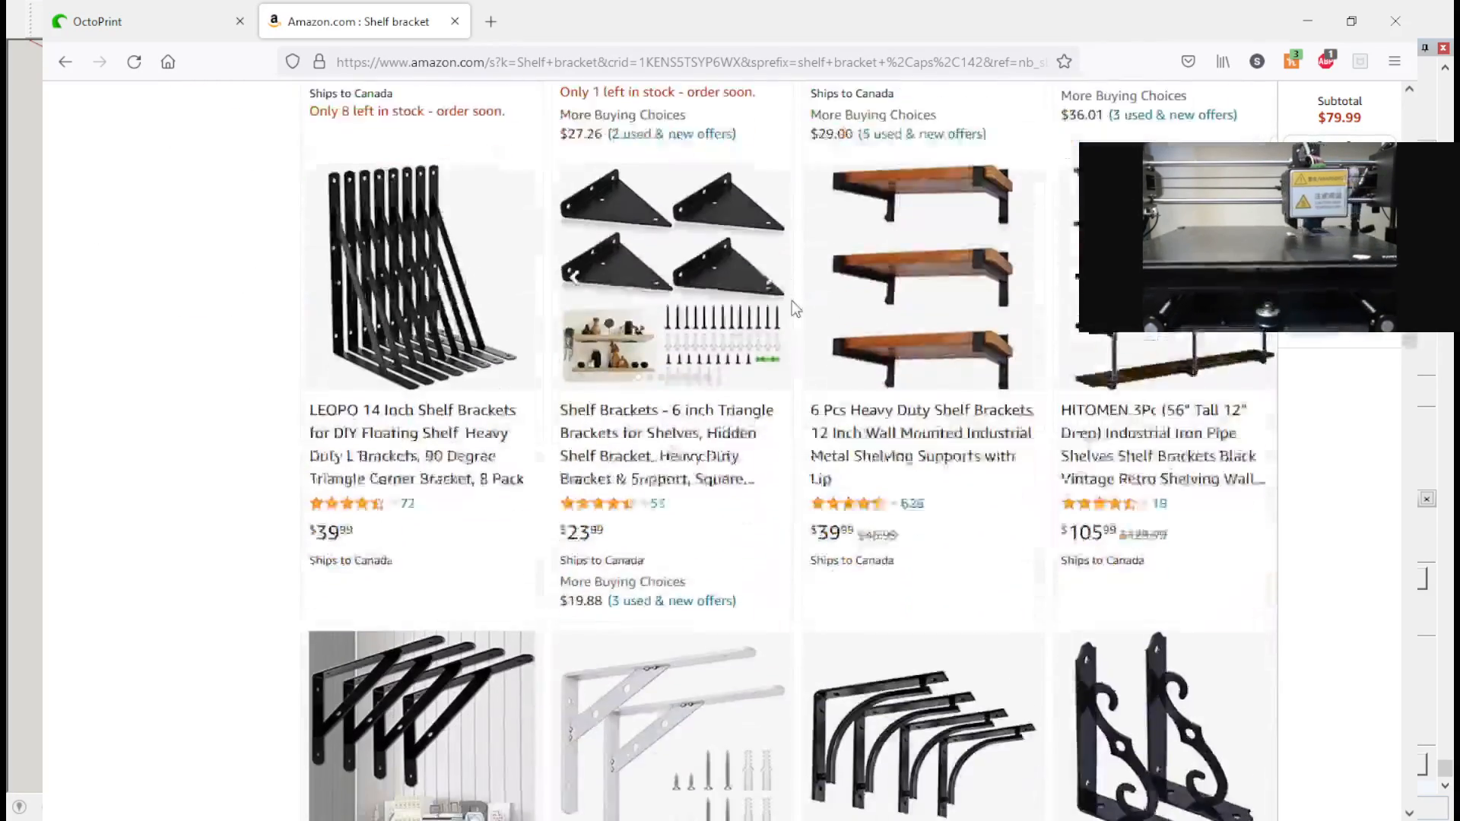
scroll(792, 303, down, 10)
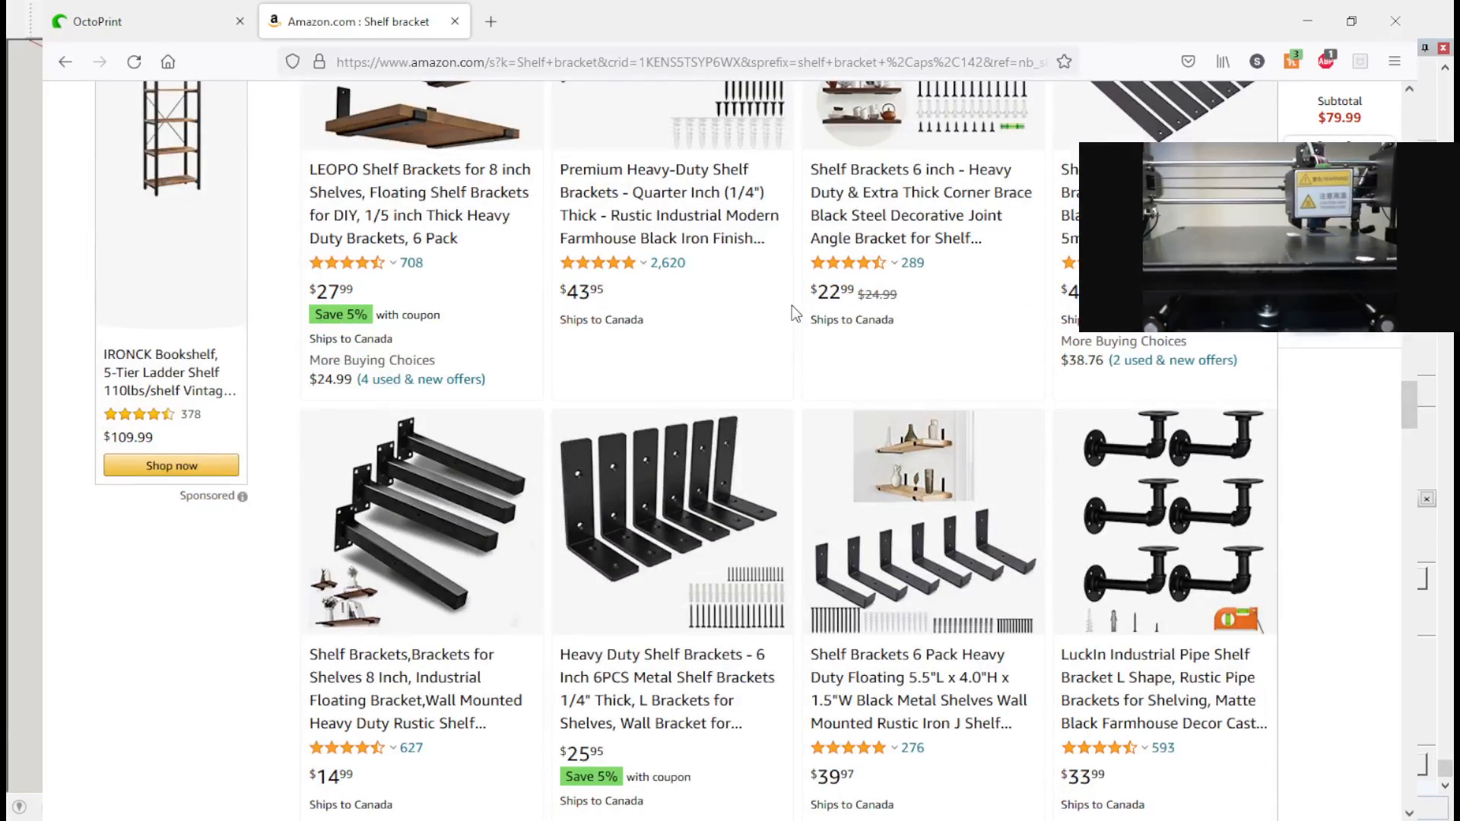
scroll(792, 304, down, 2)
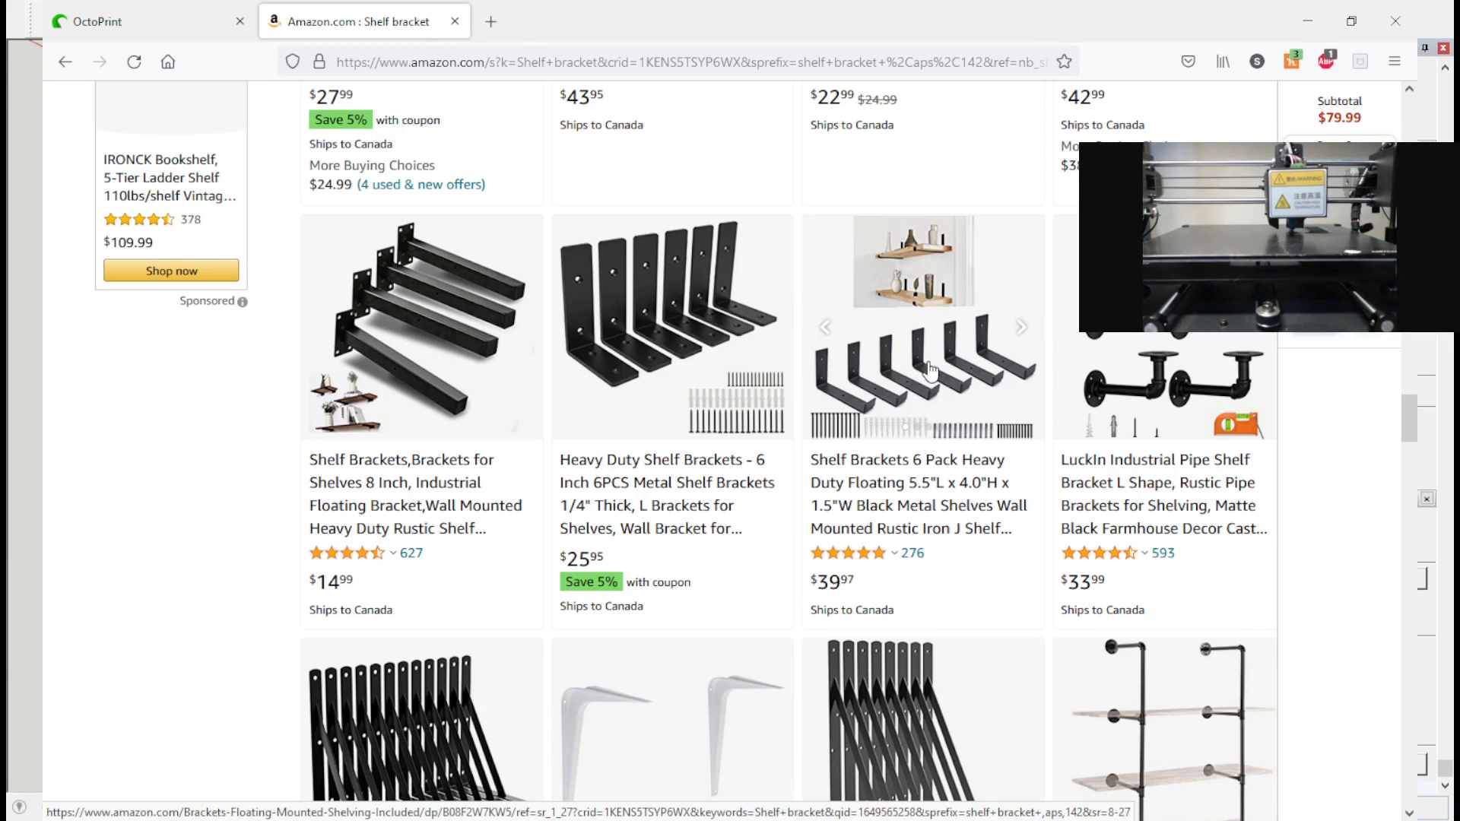
scroll(950, 426, down, 2)
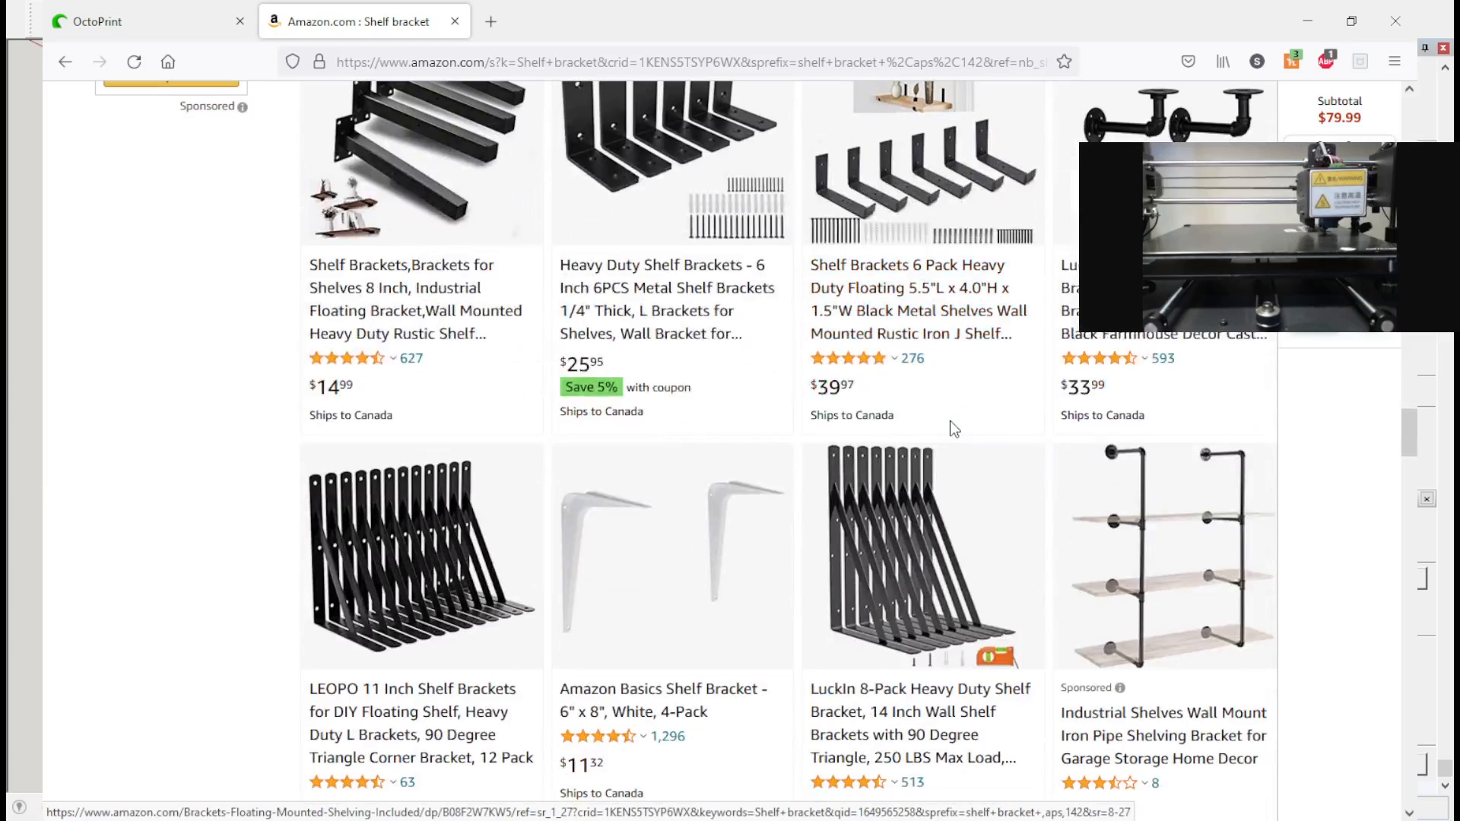
scroll(945, 415, down, 2)
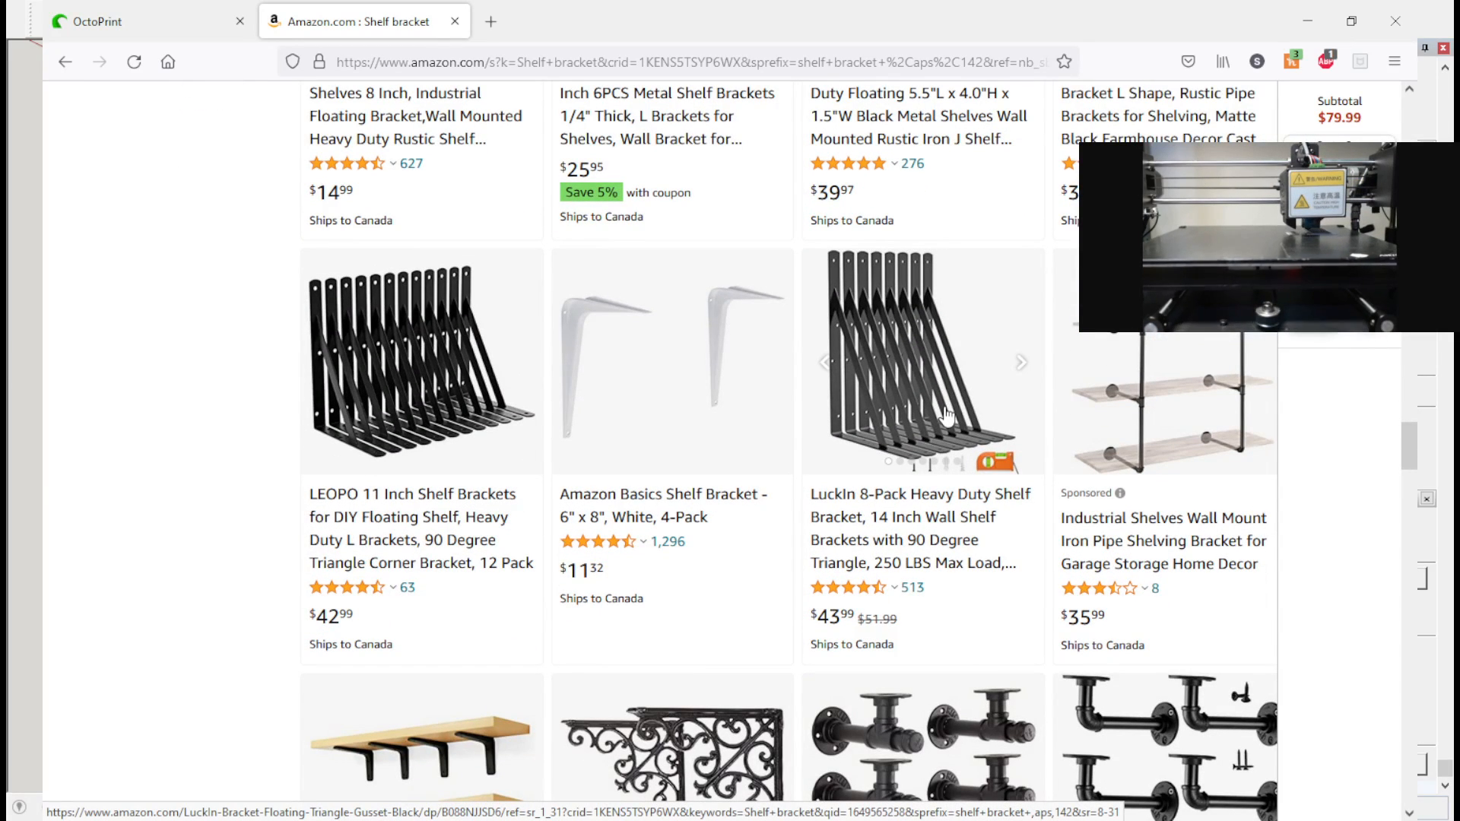
scroll(943, 407, down, 2)
scroll(940, 401, down, 4)
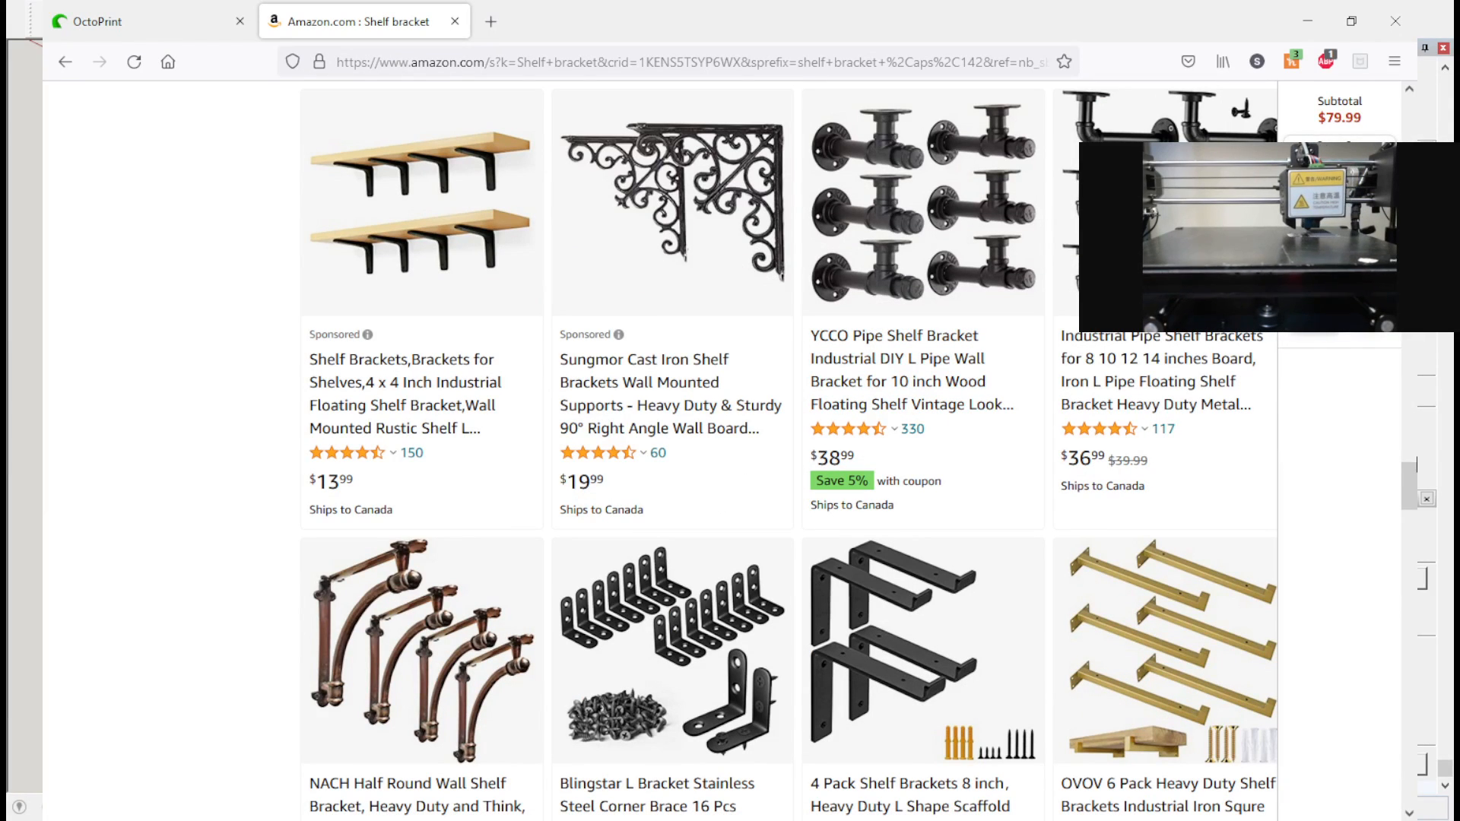
scroll(1409, 458, down, 10)
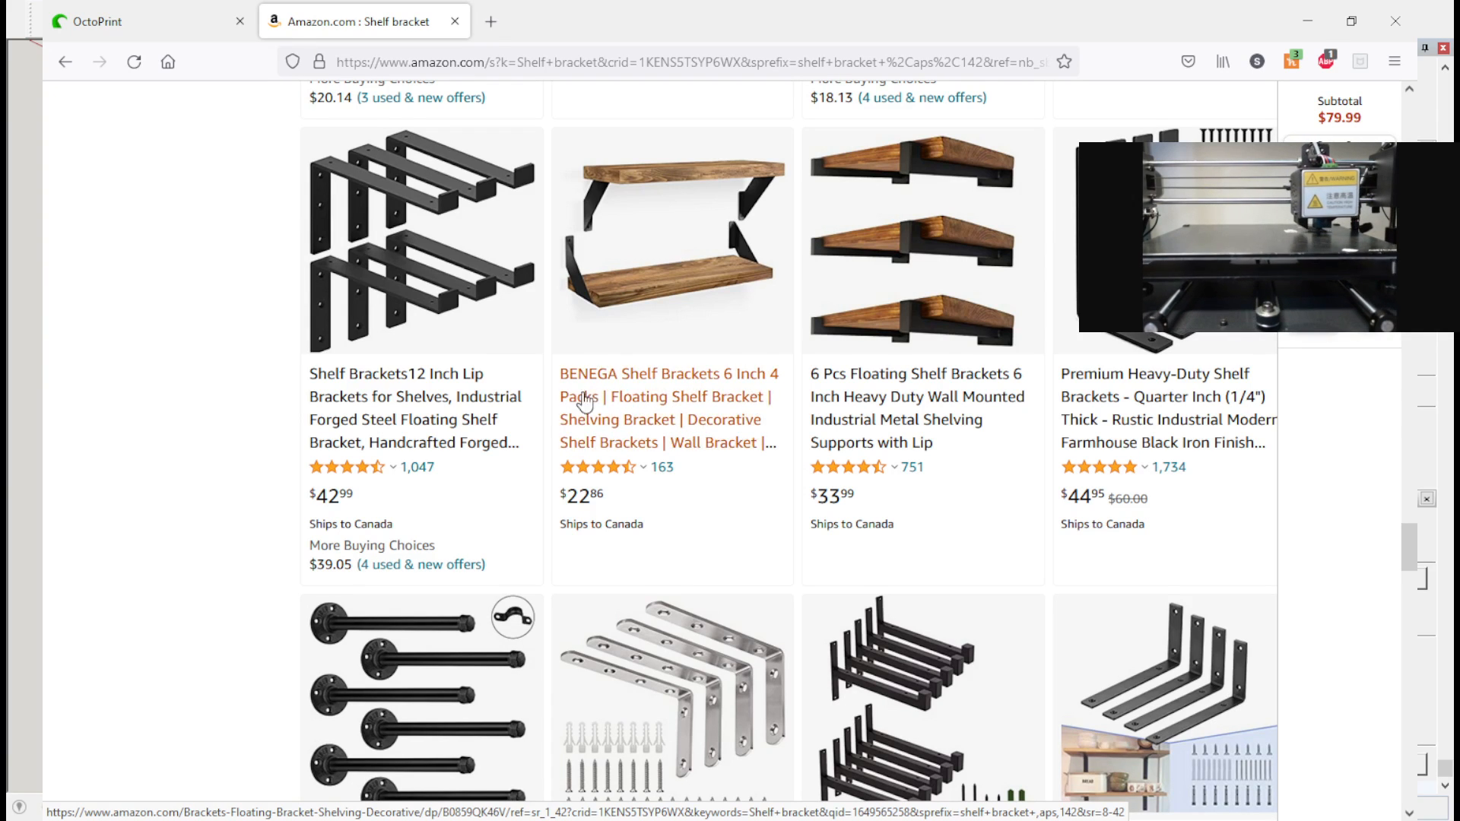
scroll(601, 388, down, 8)
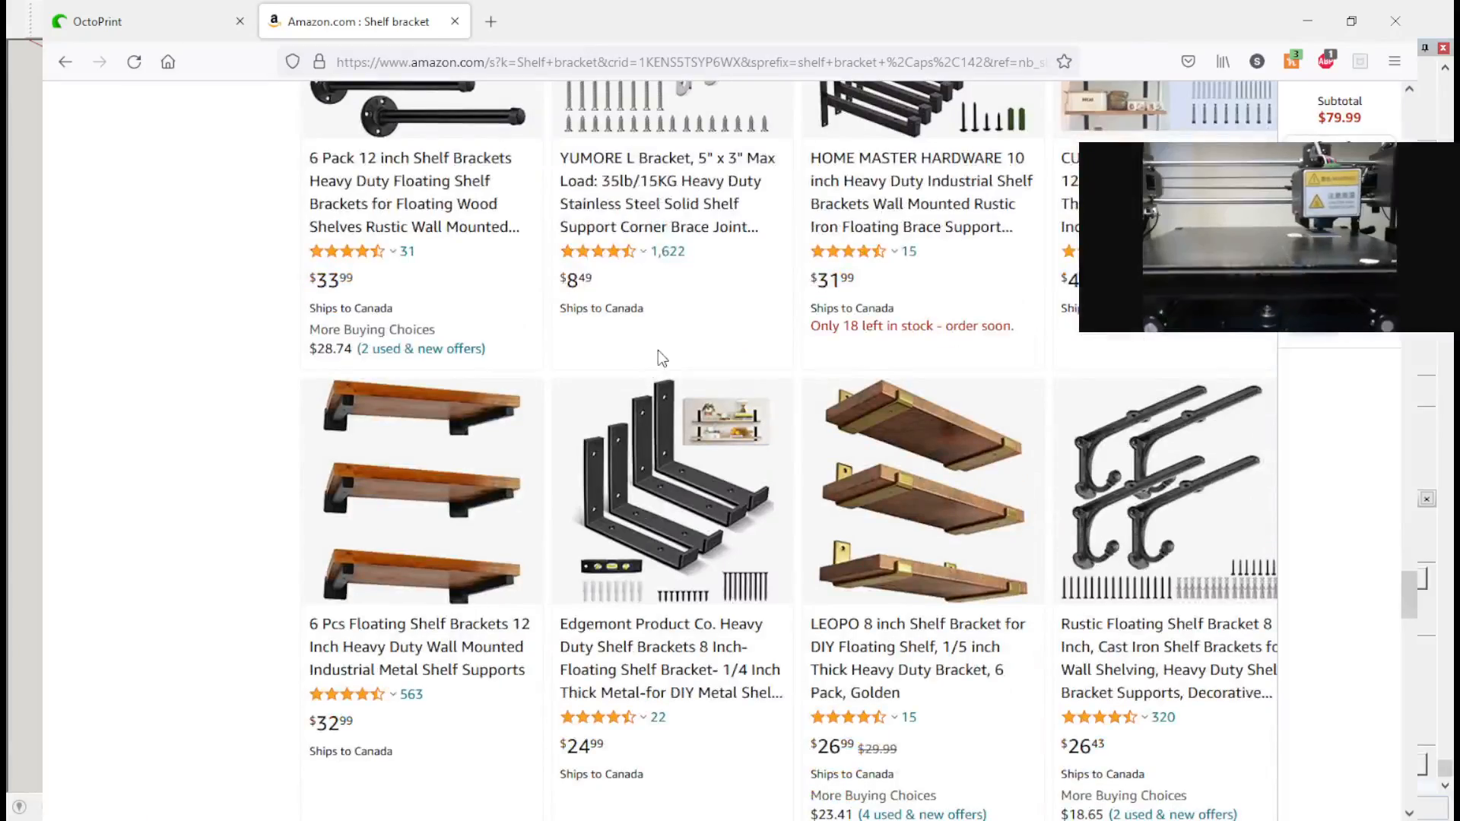
scroll(658, 350, down, 6)
scroll(659, 349, down, 7)
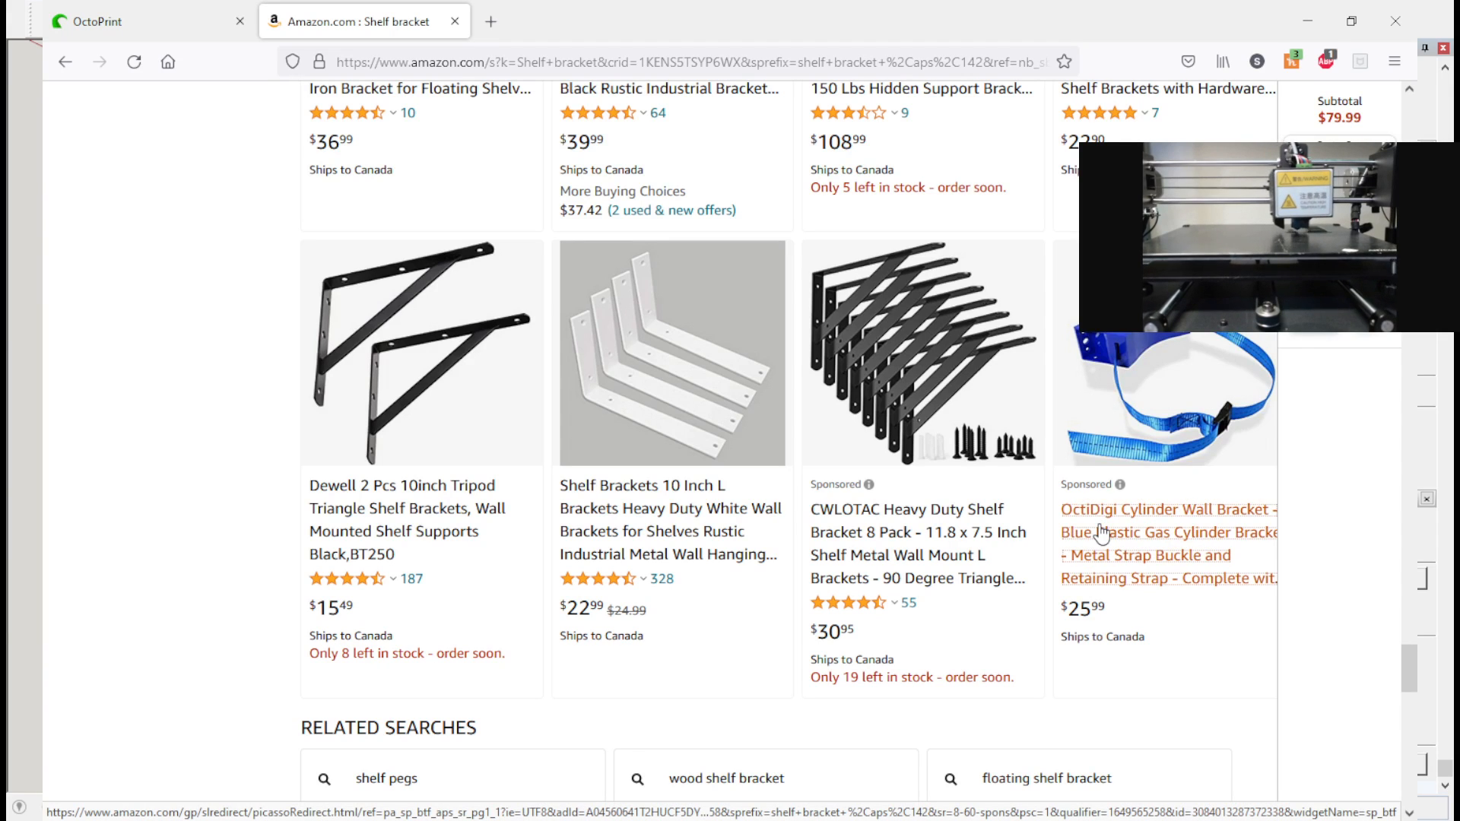
Step: Open the OctiDigi Cylinder Wall Bracket listing and examine its product photos, including the strap buckle and the bracket body
click(1208, 563)
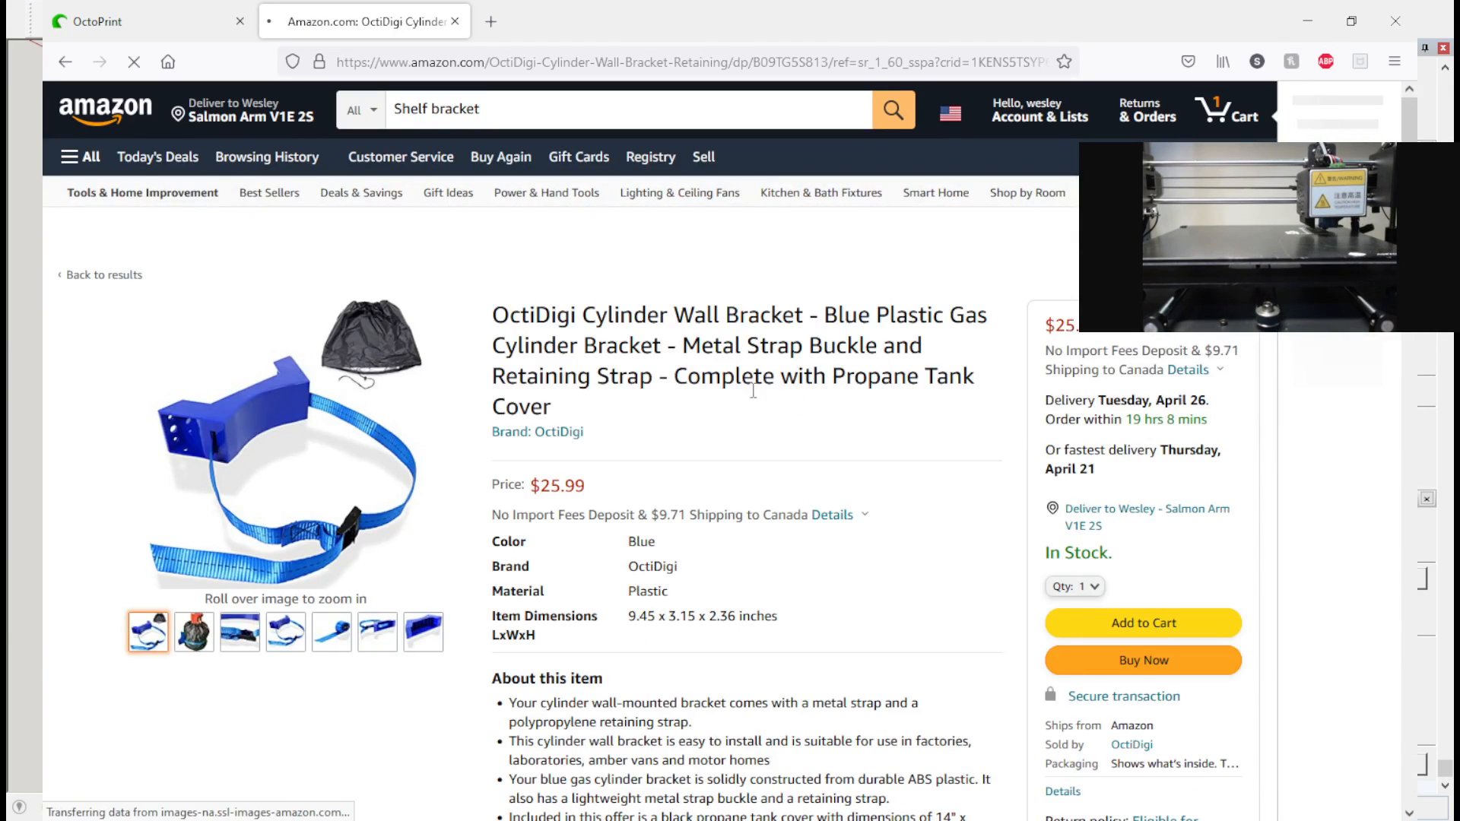
mouse_move(194, 639)
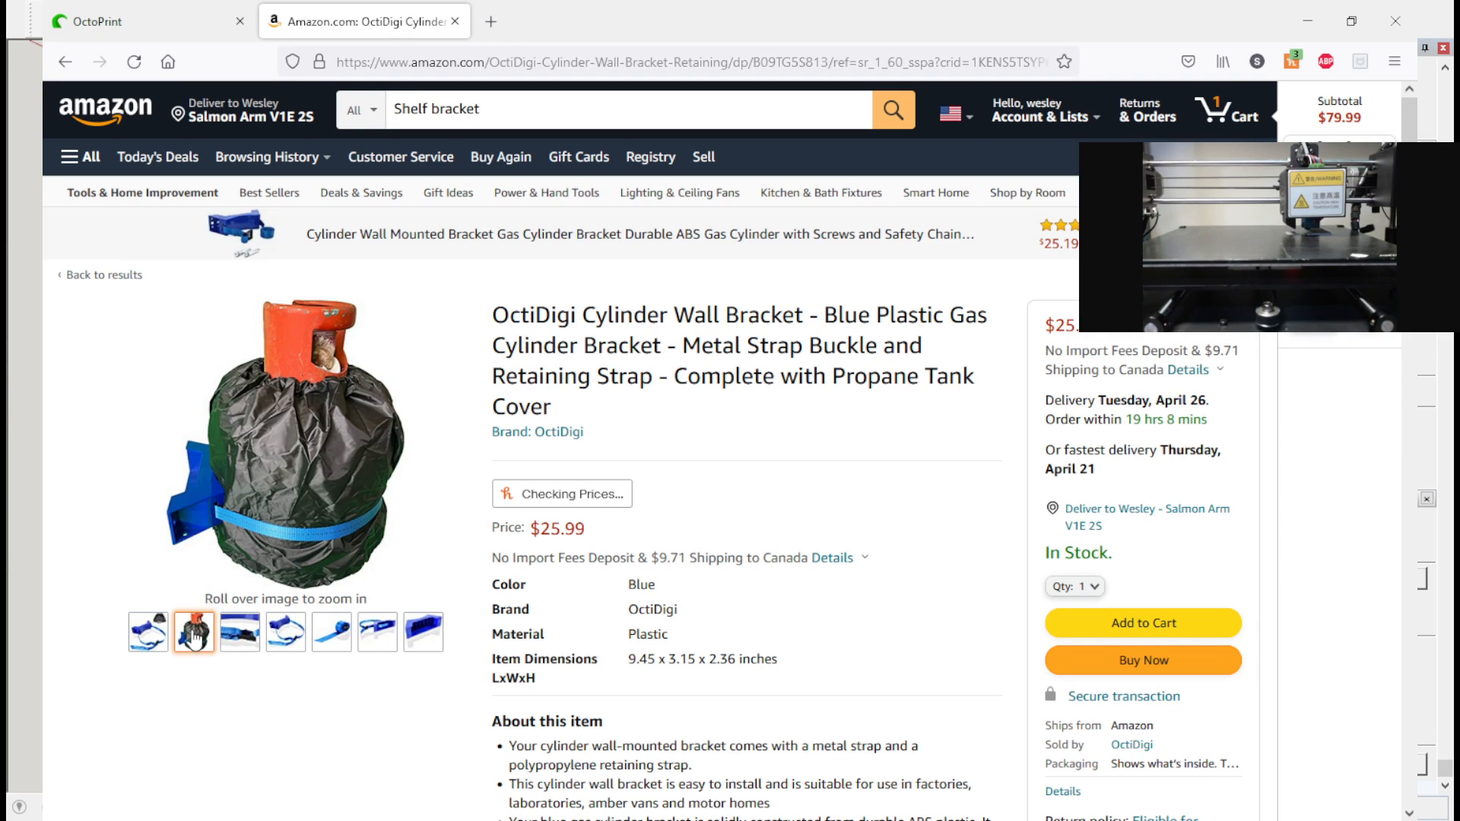
mouse_move(352, 340)
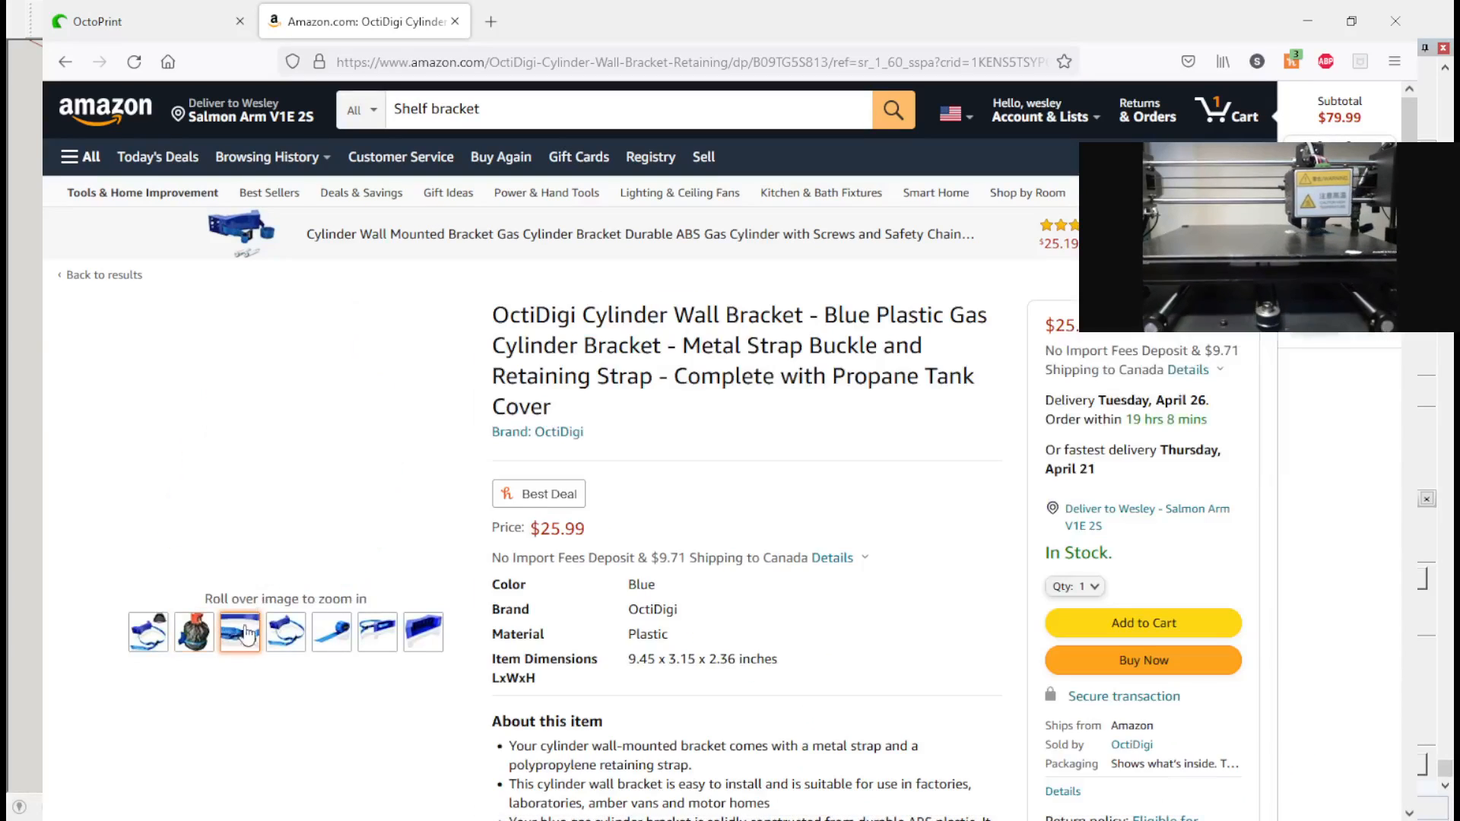
click(240, 636)
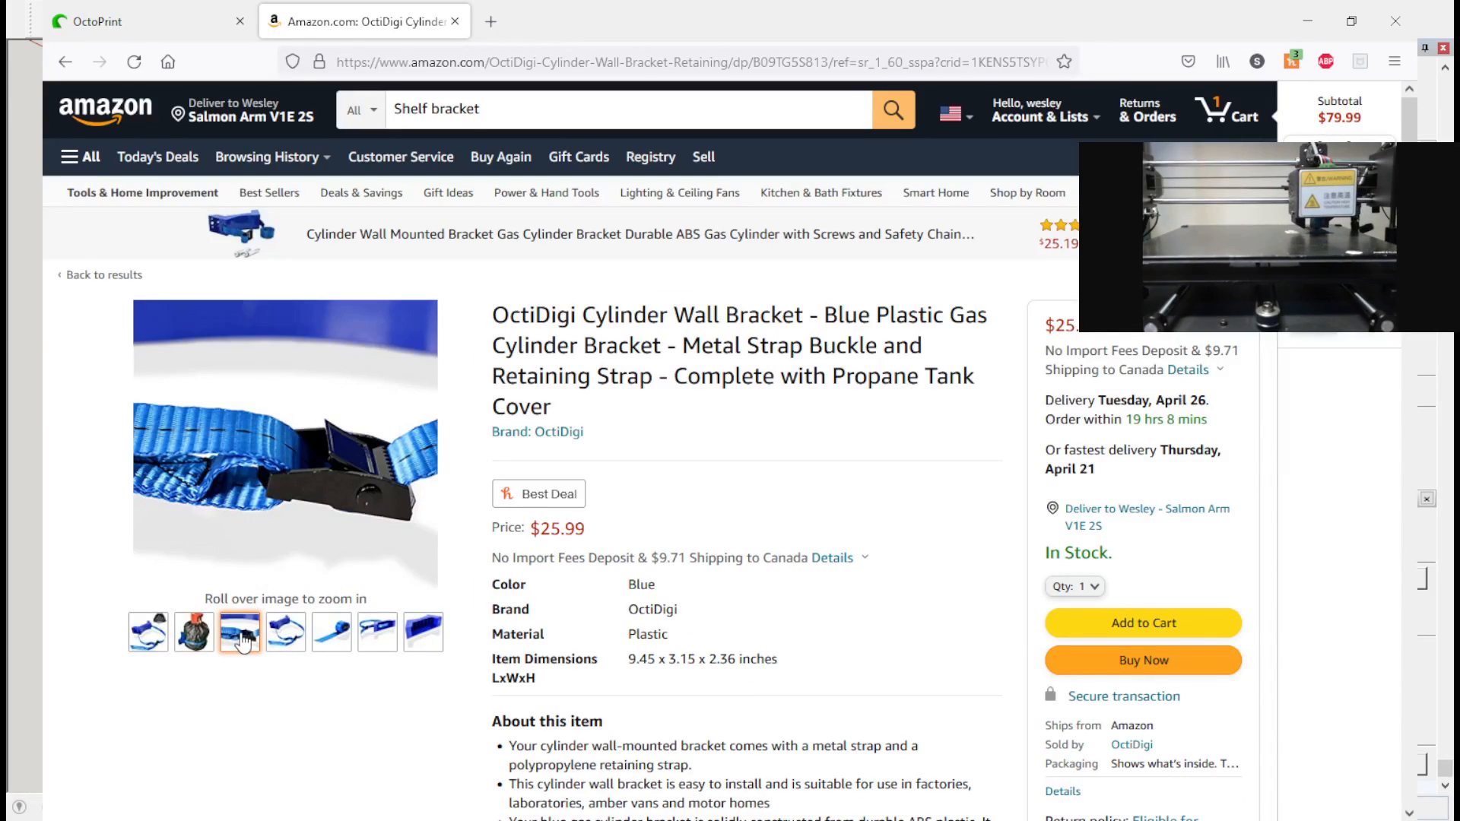
mouse_move(277, 630)
mouse_move(331, 631)
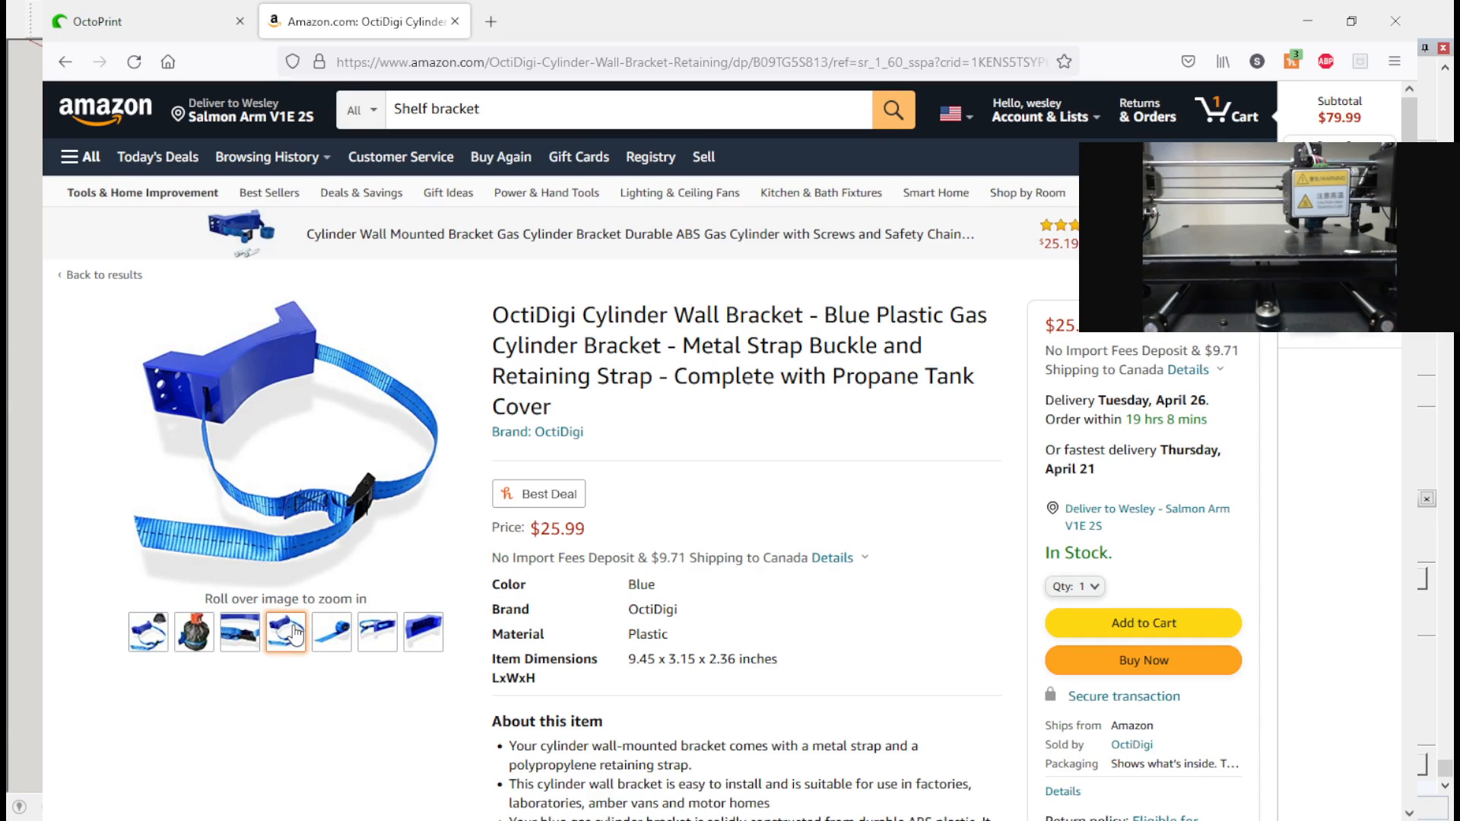
mouse_move(358, 504)
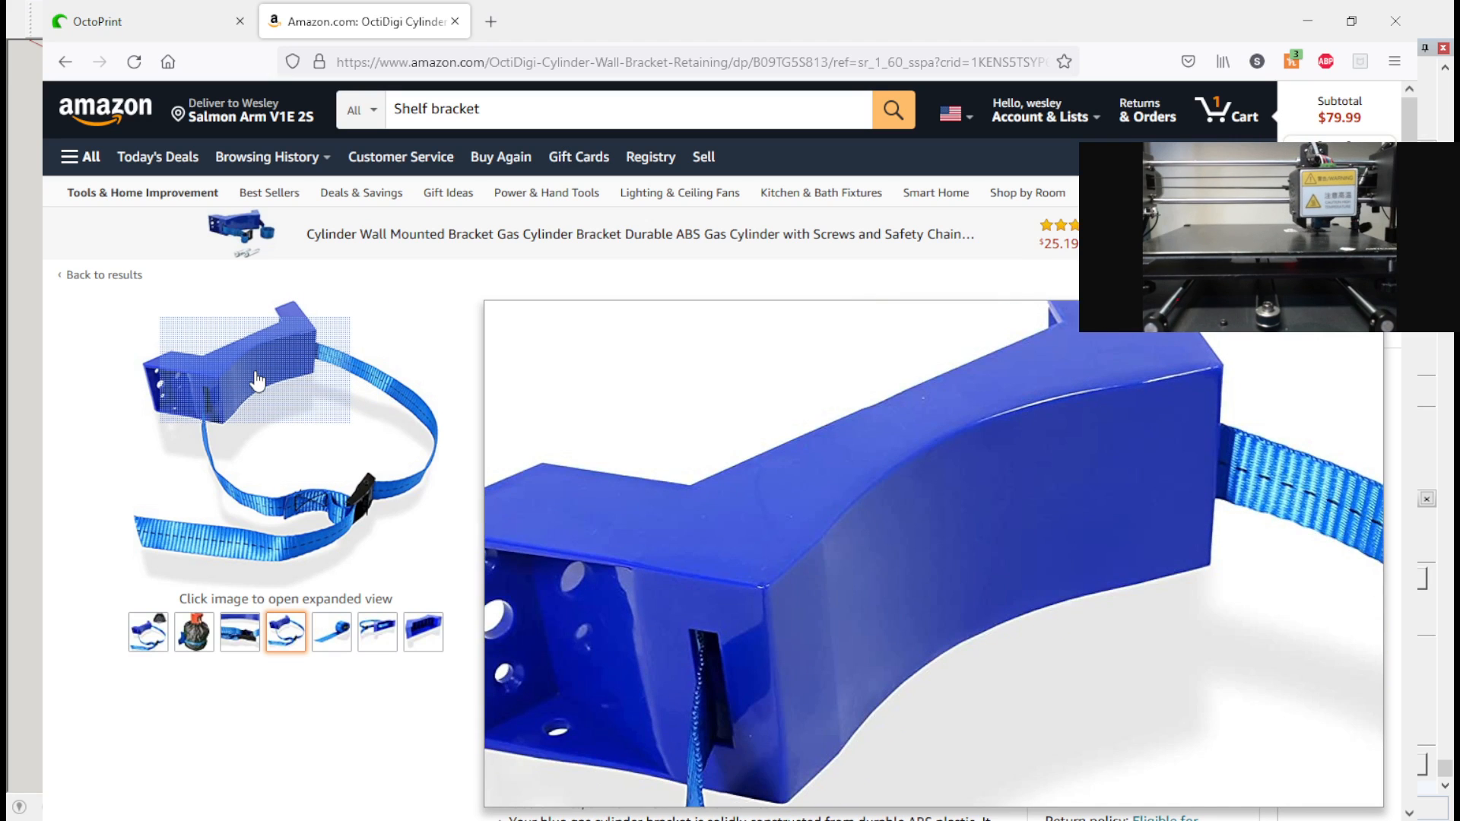
Step: Examine the ribbed back of the cylinder bracket, then read the item description and the illustrated sections on strap, wall mounting and tank cover
mouse_move(426, 634)
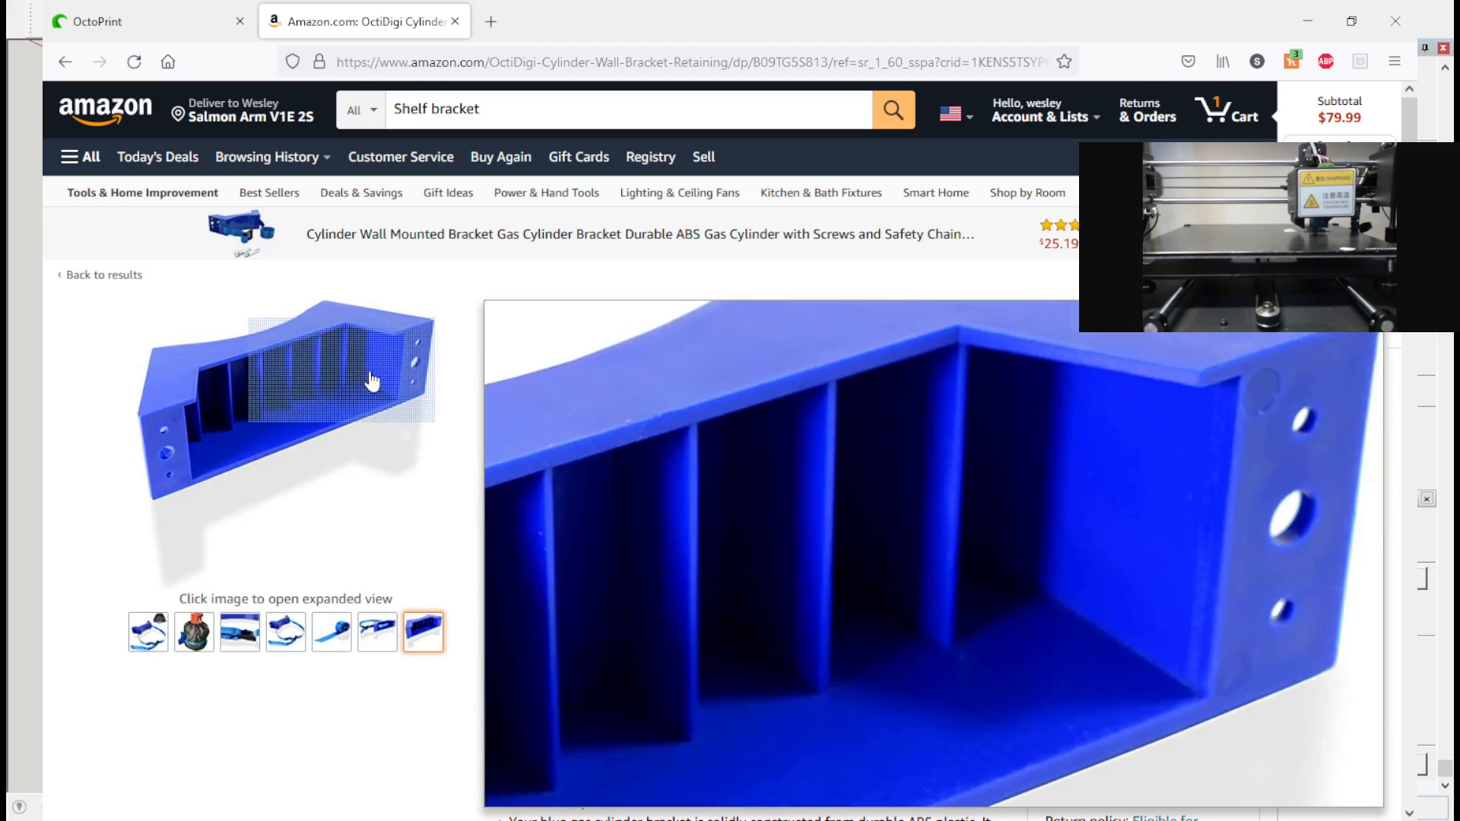
scroll(621, 409, down, 6)
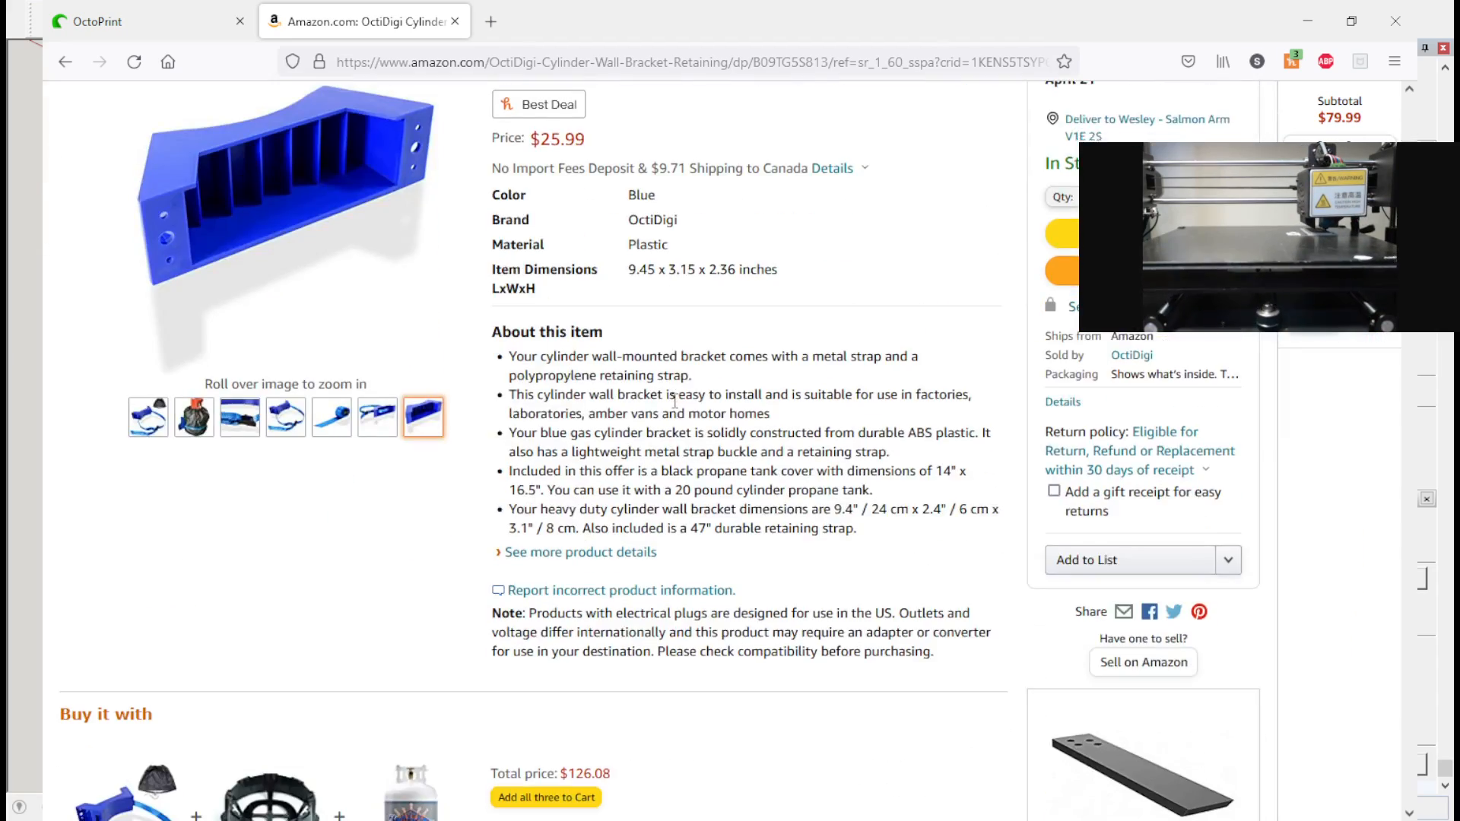
scroll(677, 408, down, 20)
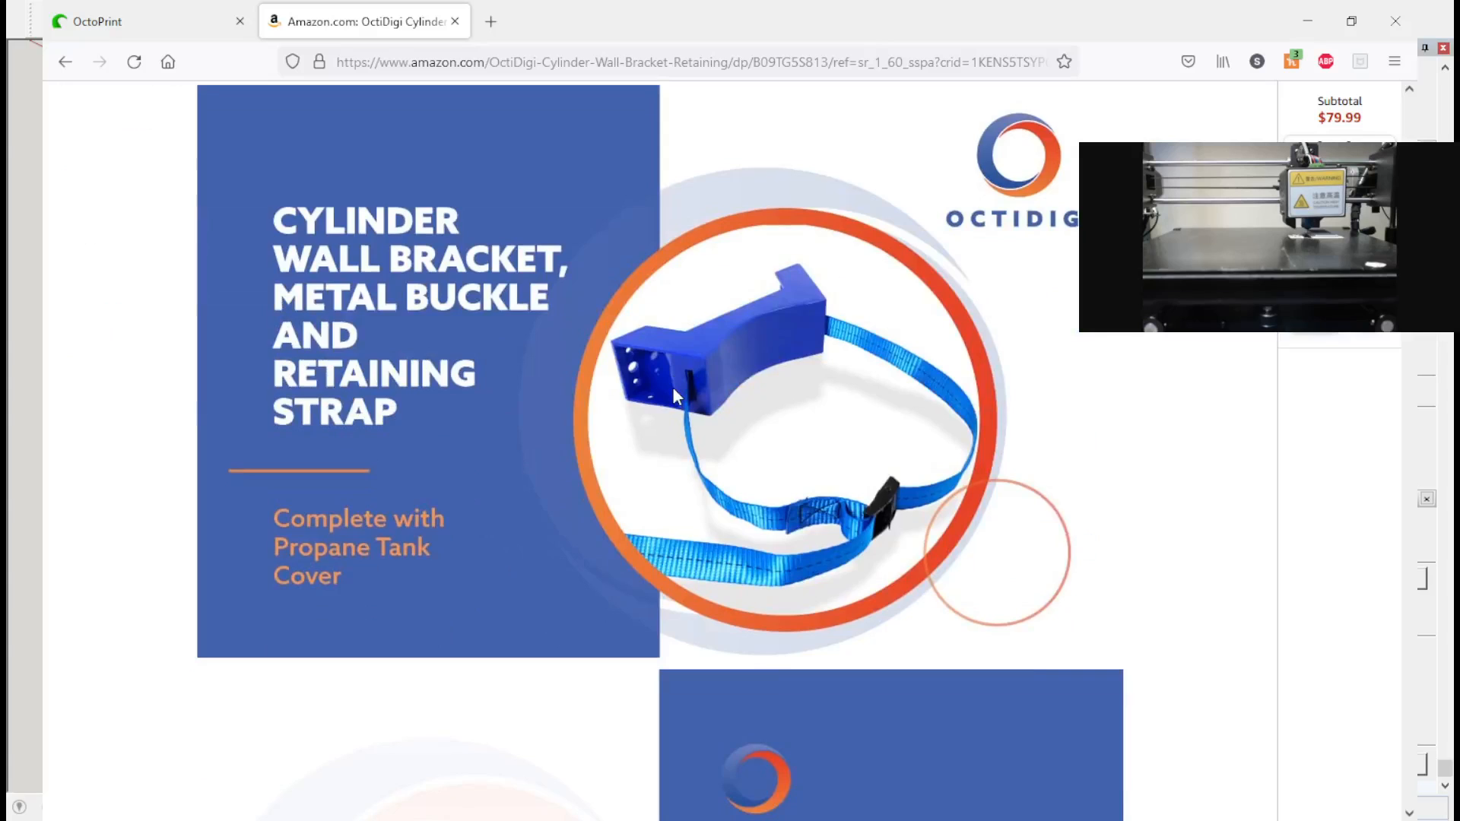
scroll(676, 397, down, 4)
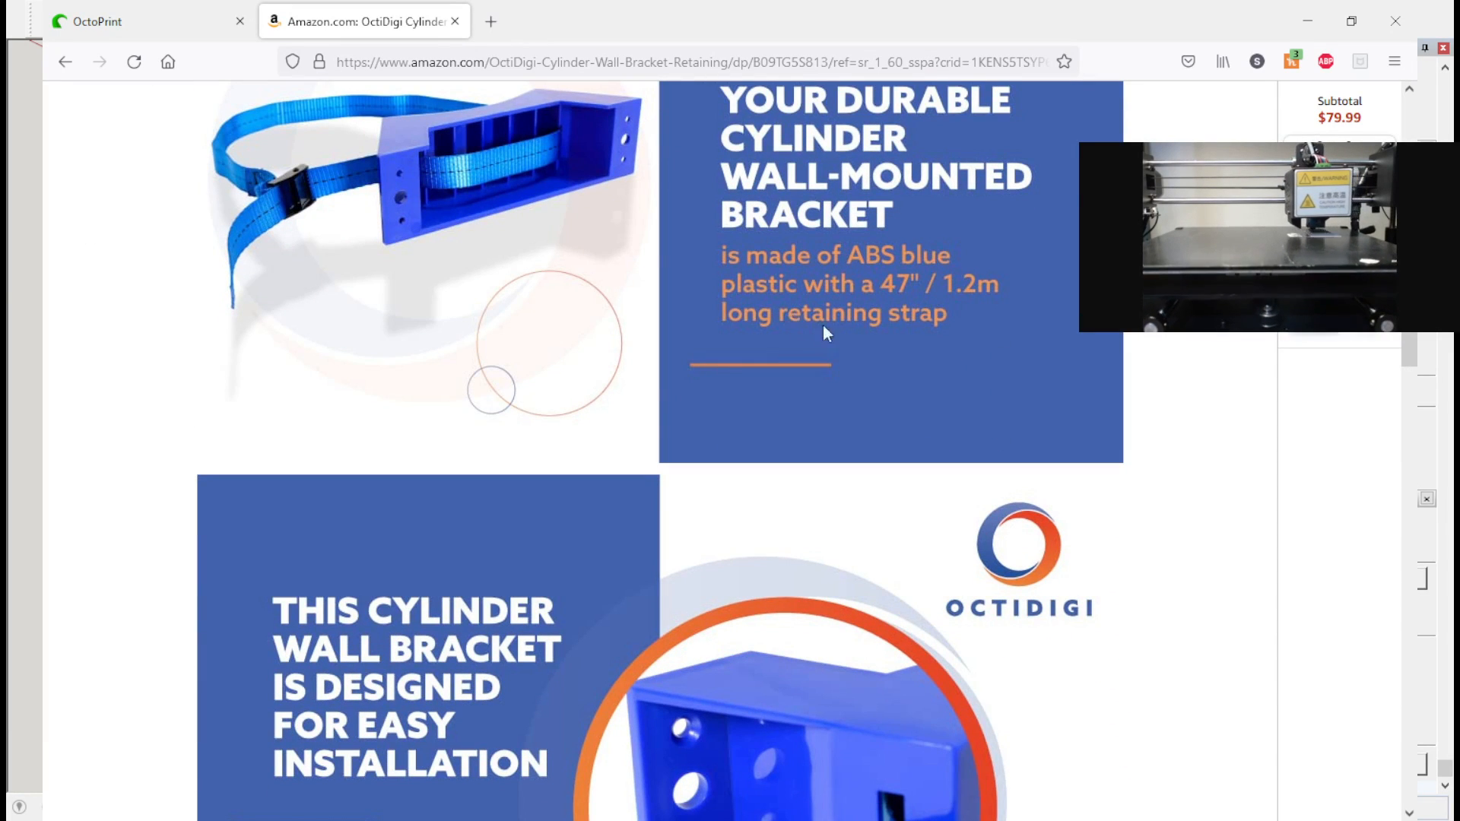
scroll(826, 333, down, 5)
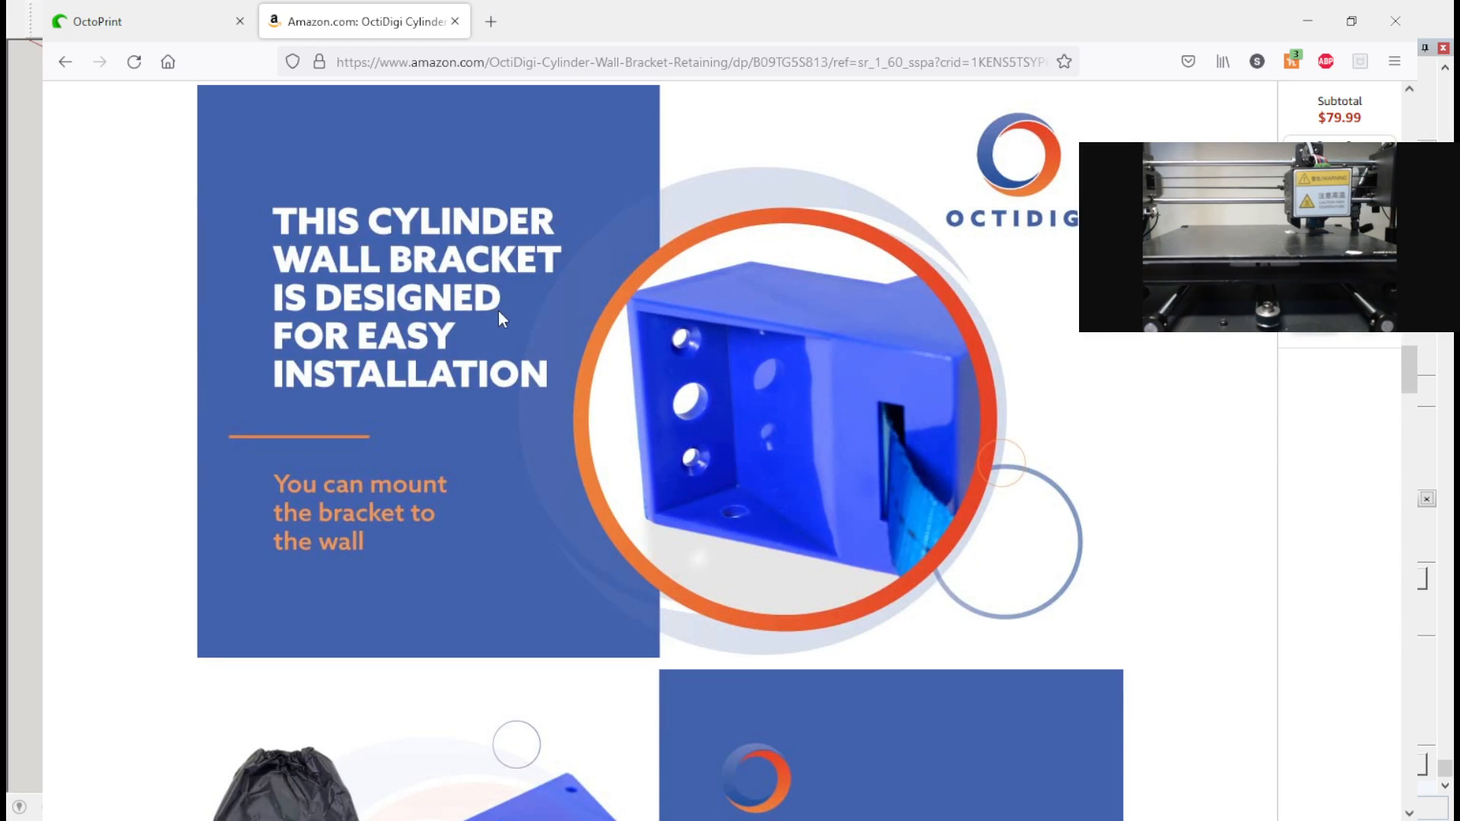
scroll(517, 327, down, 9)
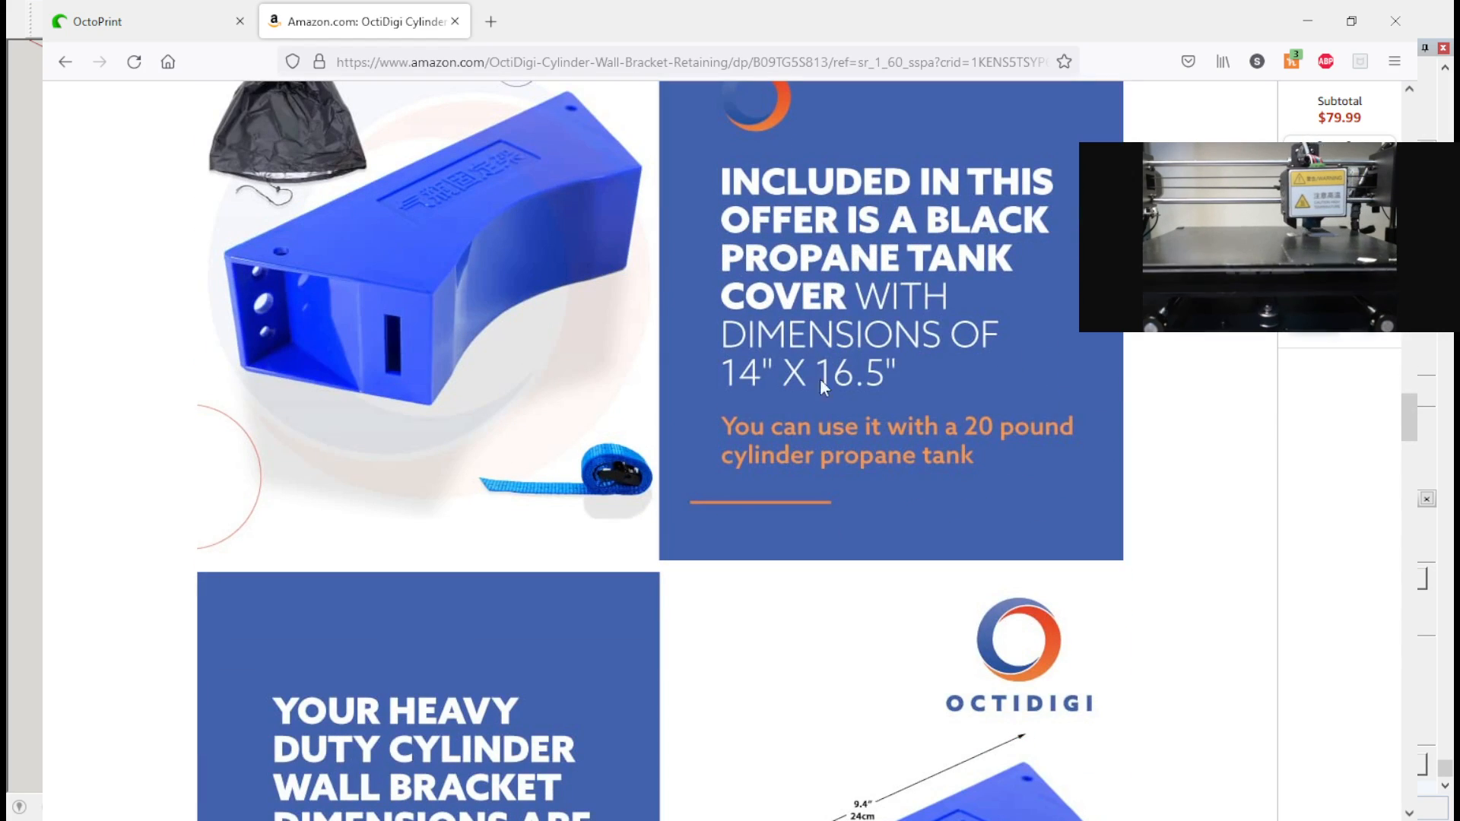